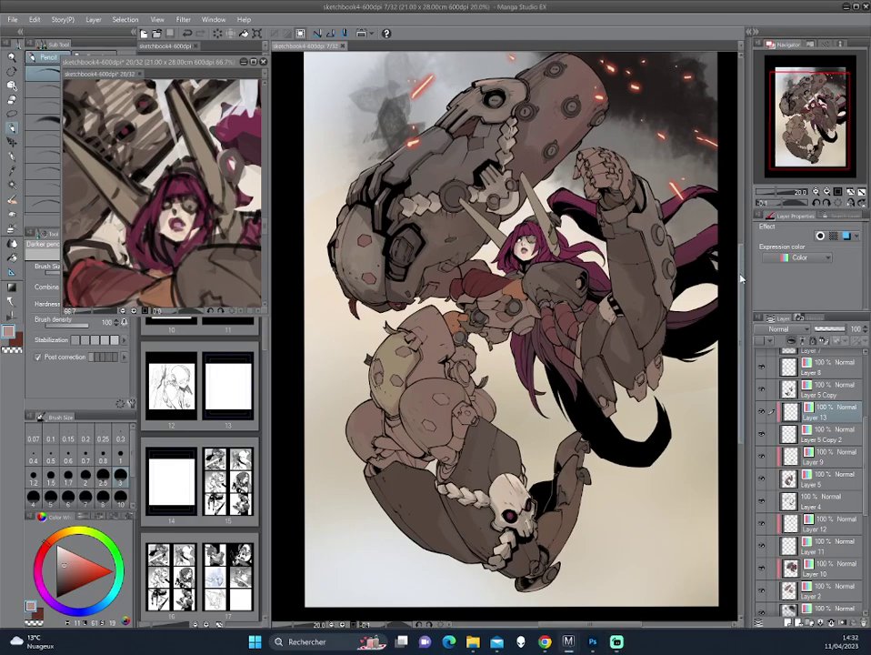
# Toggle Layer 5's flat colours off and on to compare, then make Layer 5 the working layer
pyautogui.moveTo(537, 357); pyautogui.dragTo(520, 276)
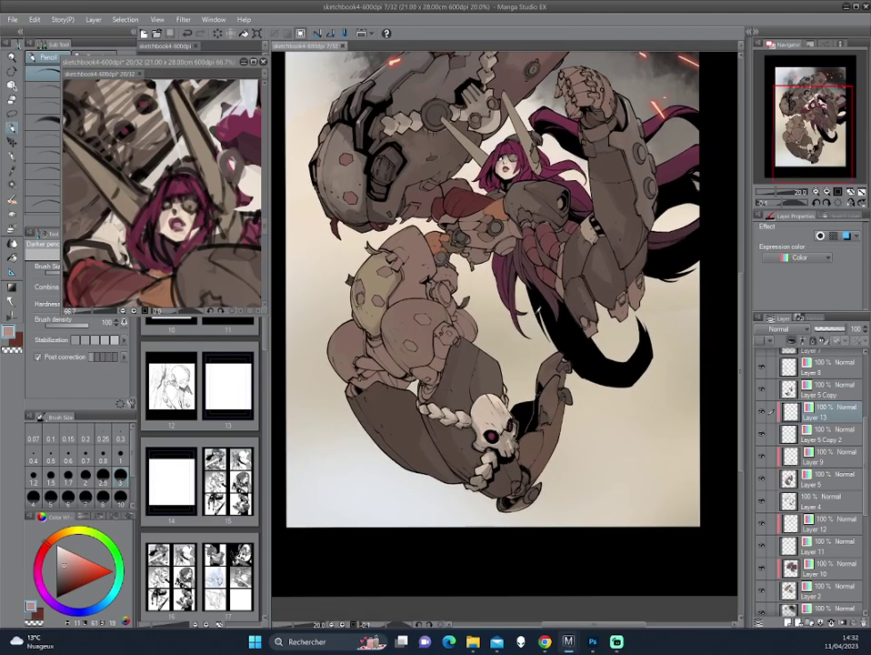
pyautogui.click(762, 484)
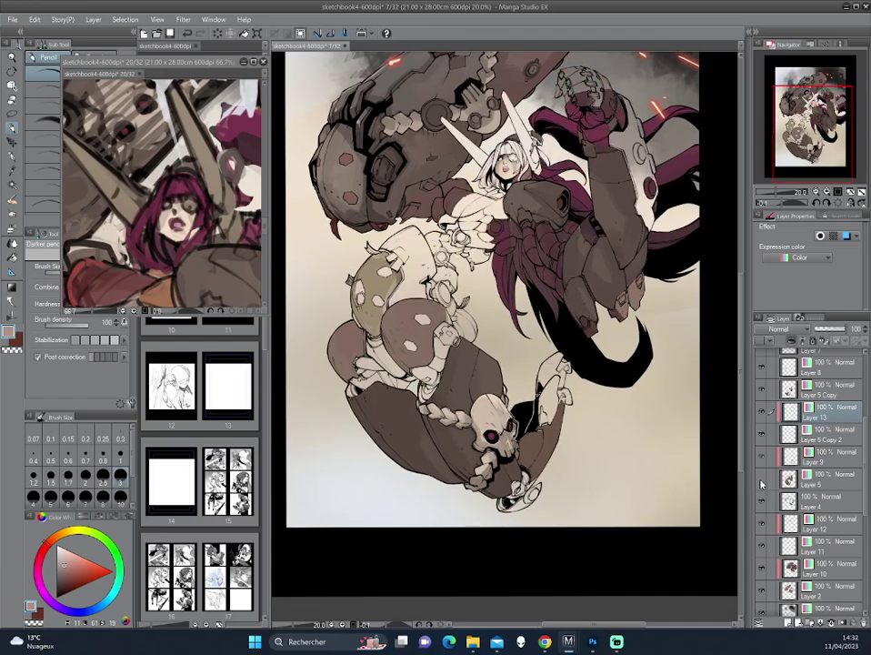
pyautogui.click(762, 484)
pyautogui.click(762, 487)
pyautogui.click(762, 486)
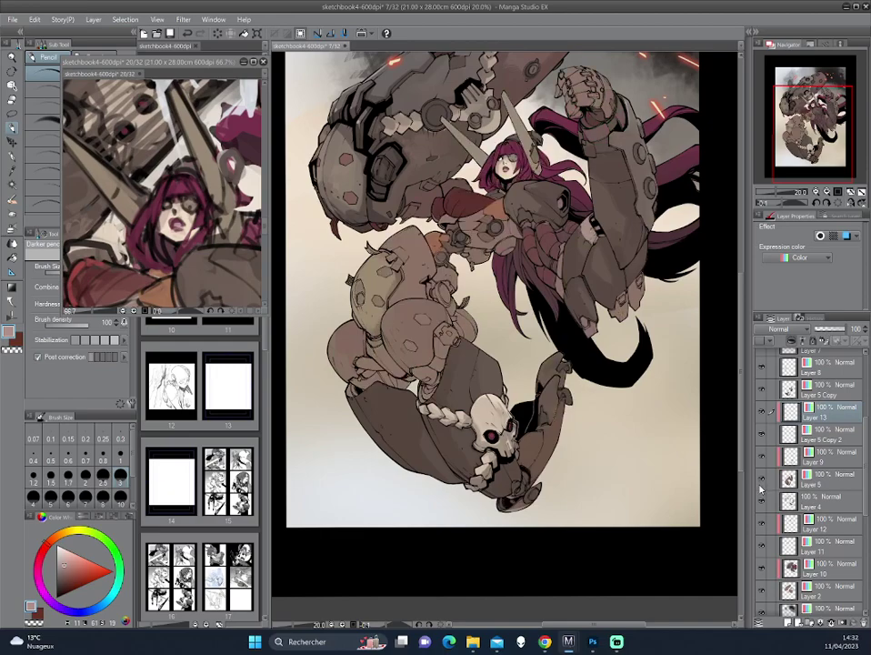
pyautogui.click(828, 483)
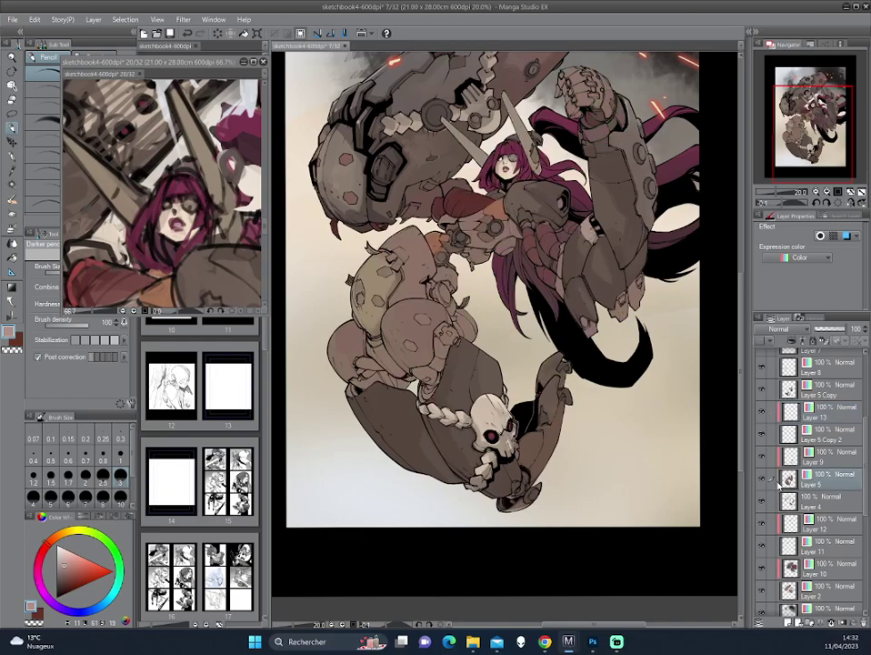
# Select the figure's flat-colour areas with Select Color Gamut and pick a brown painting colour
pyautogui.click(124, 19)
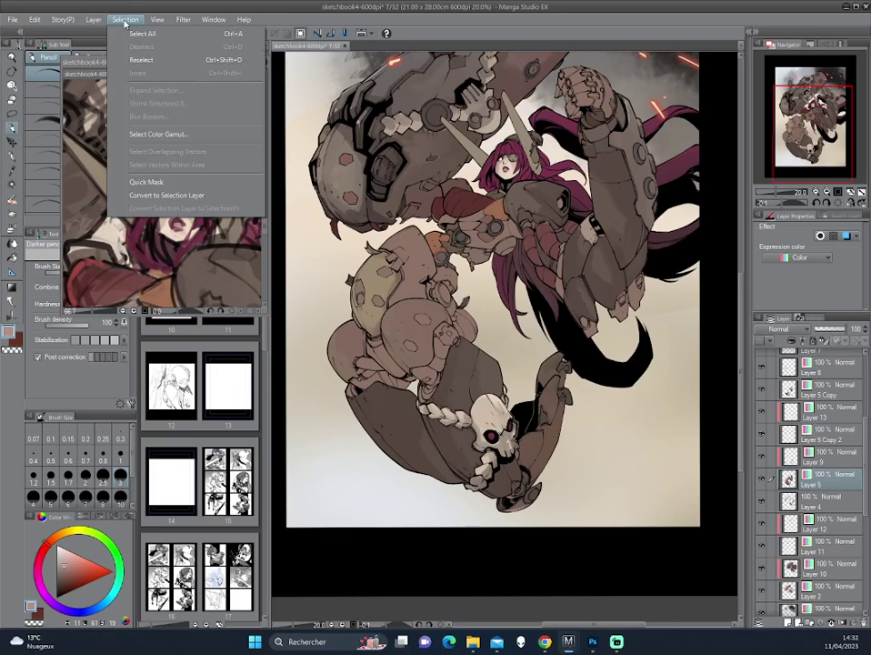
pyautogui.click(152, 134)
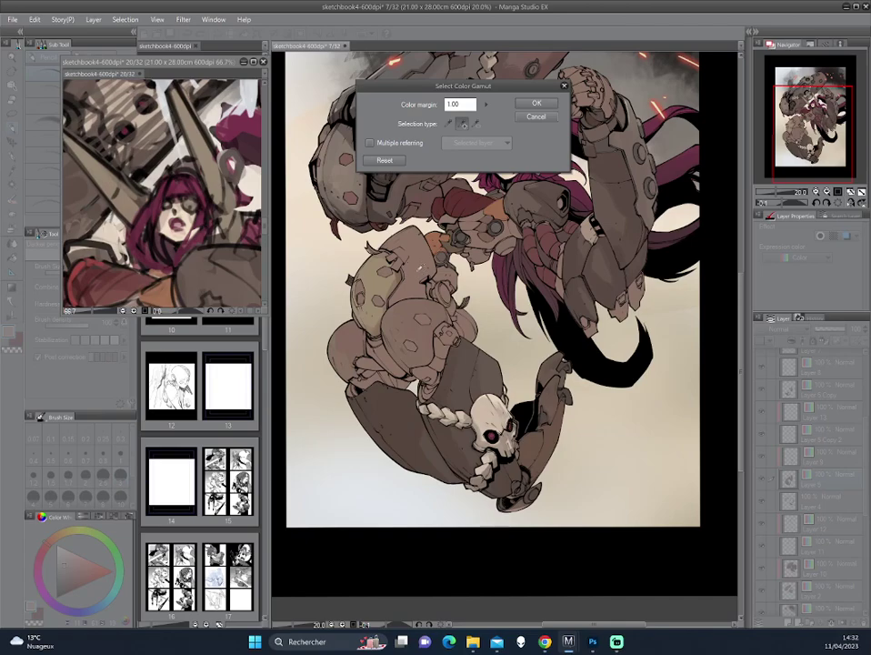
pyautogui.click(386, 368)
pyautogui.click(536, 103)
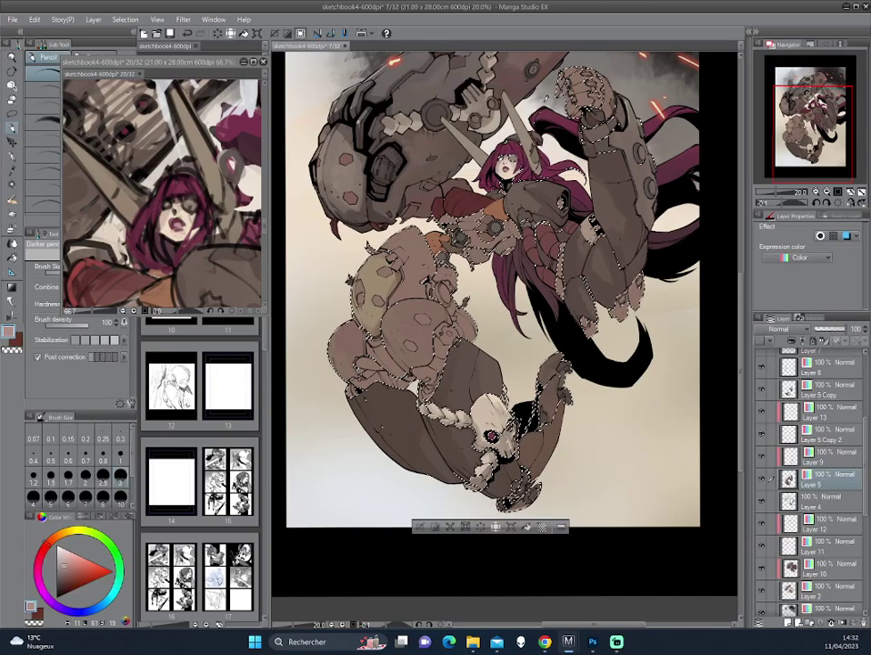
pyautogui.keyDown('alt'); pyautogui.click(386, 368); pyautogui.keyUp('alt')
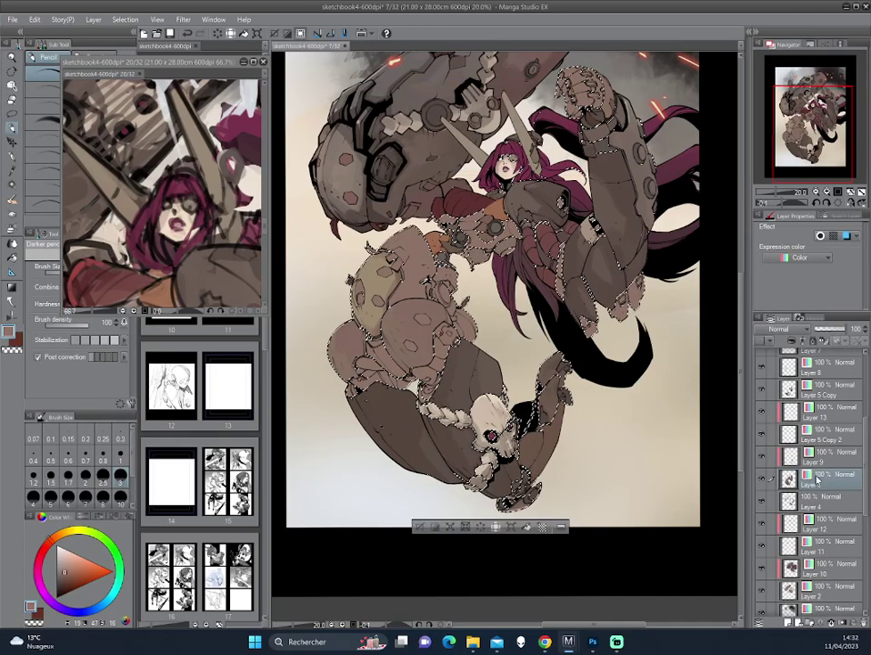
# Create Layer 14 in Color display below Layer 5, add Layer 15, and deselect
pyautogui.hotkey('ctrl', 'shift', 'n')
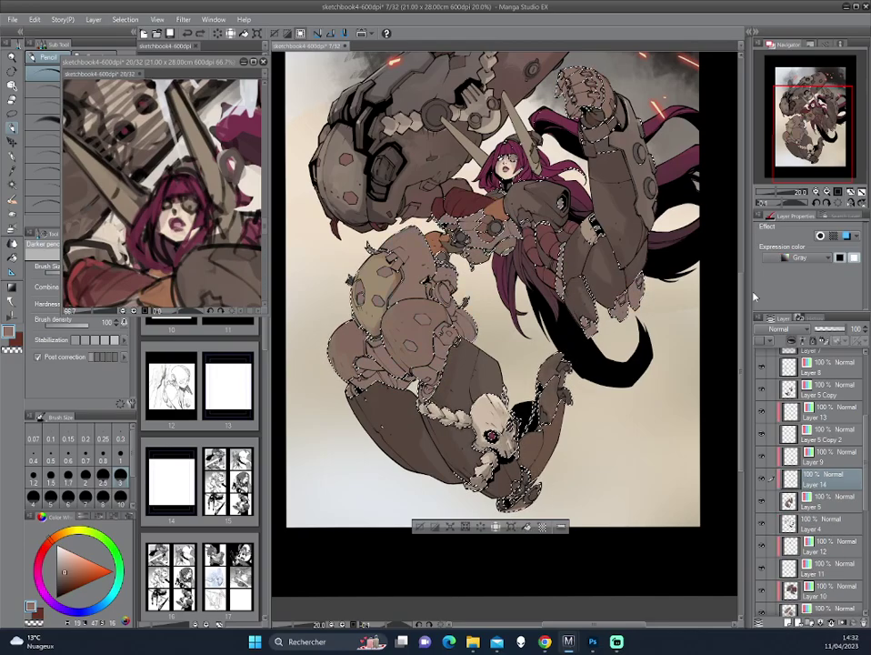
pyautogui.click(800, 258)
pyautogui.click(800, 271)
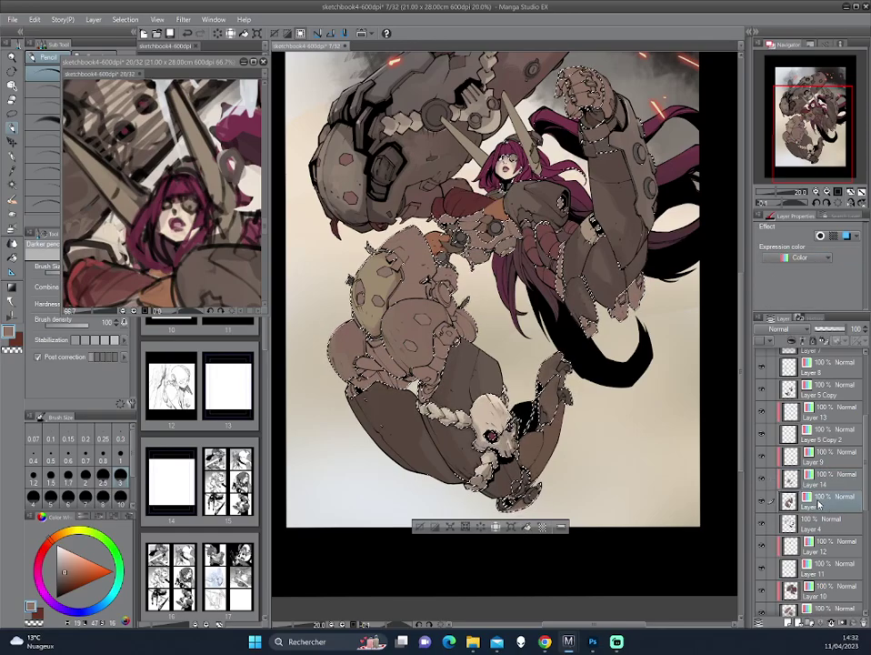
pyautogui.press('Delete')
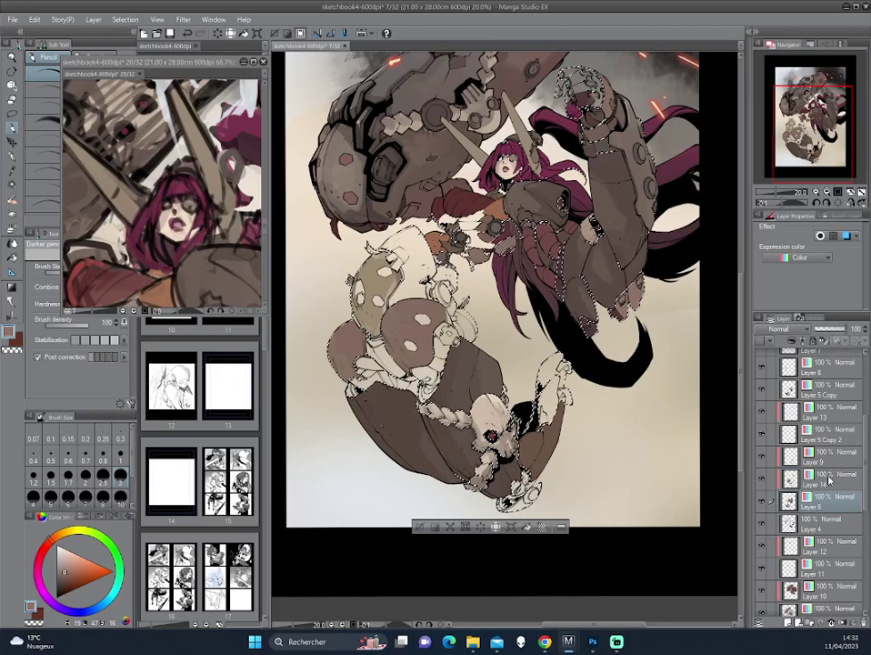
pyautogui.moveTo(829, 480); pyautogui.dragTo(778, 510)
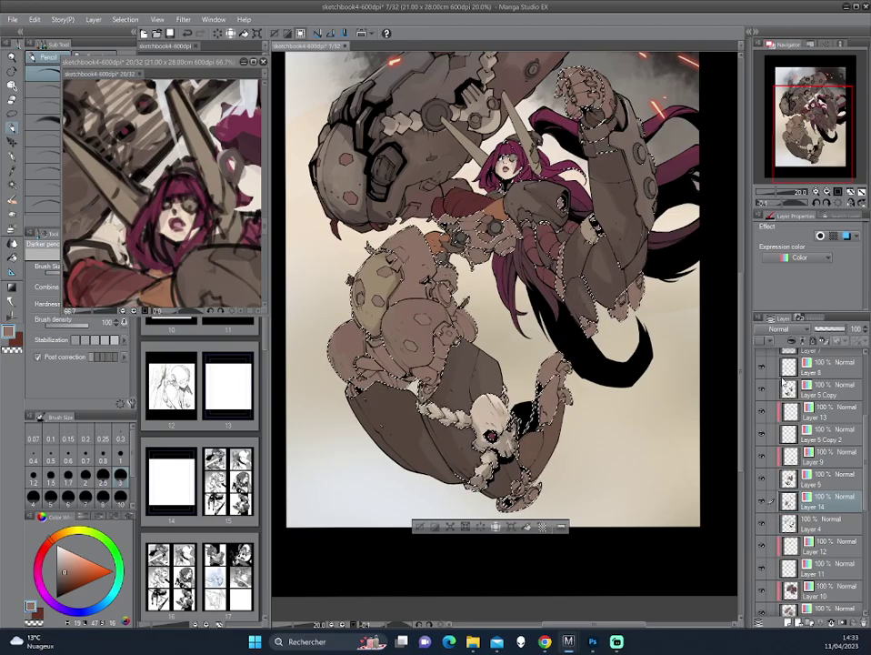
pyautogui.click(785, 623)
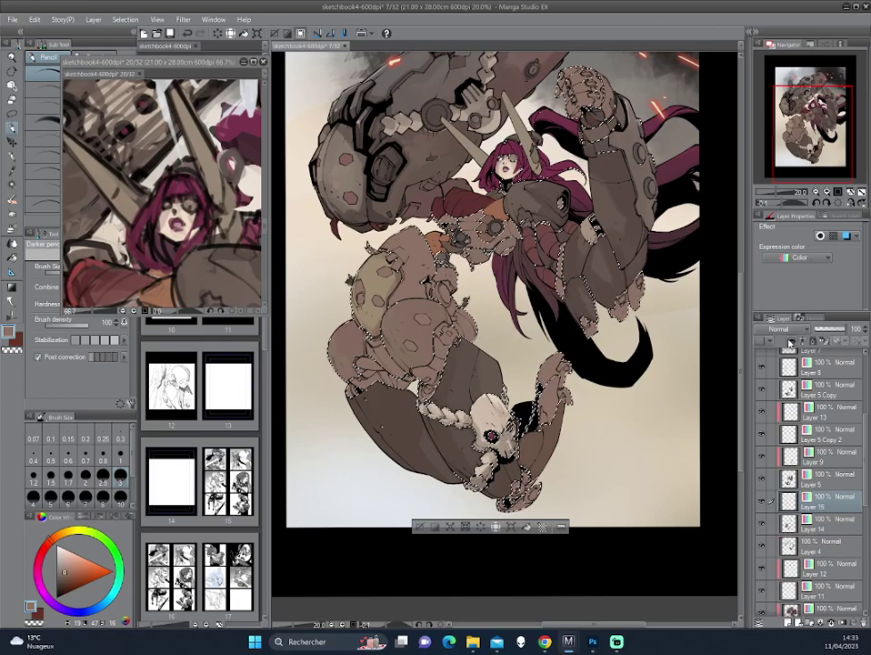
pyautogui.hotkey('ctrl', 'd')
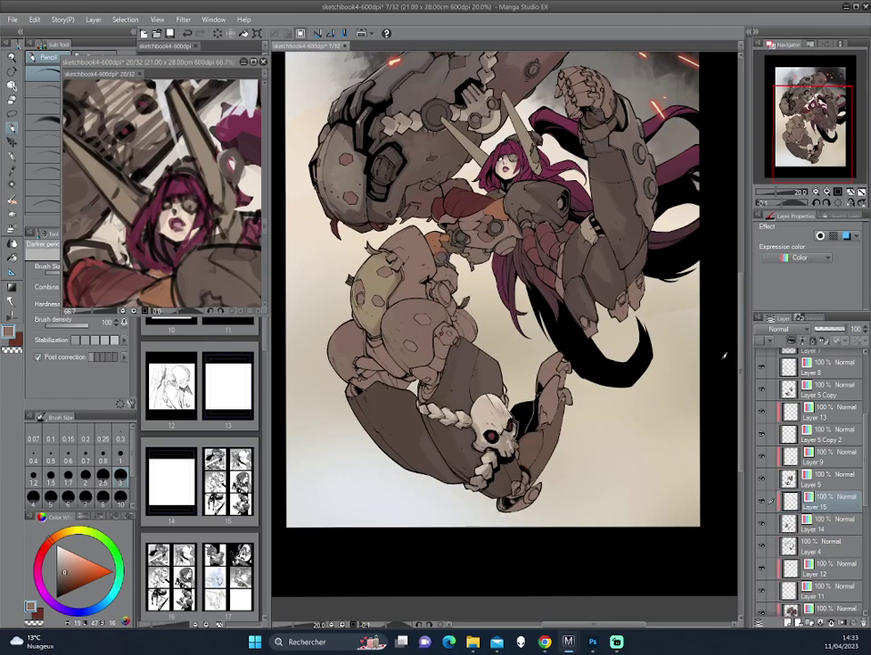
# Merge Layer 15 into Layer 14, reselect the figure, and undo/redo until Layer 14 sits above Layer 5
pyautogui.scroll(-1, 513, 263)
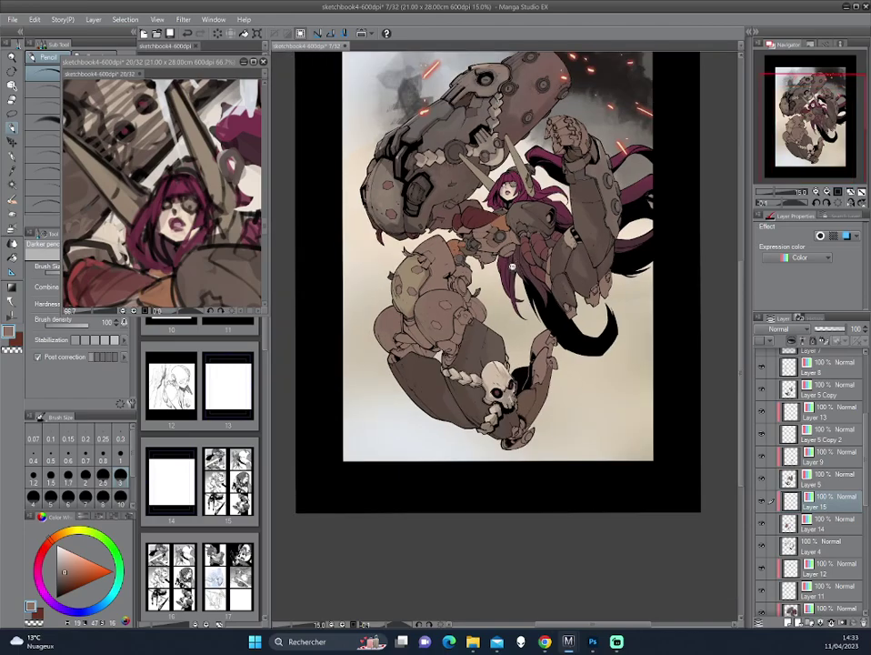
pyautogui.scroll(1, 558, 351)
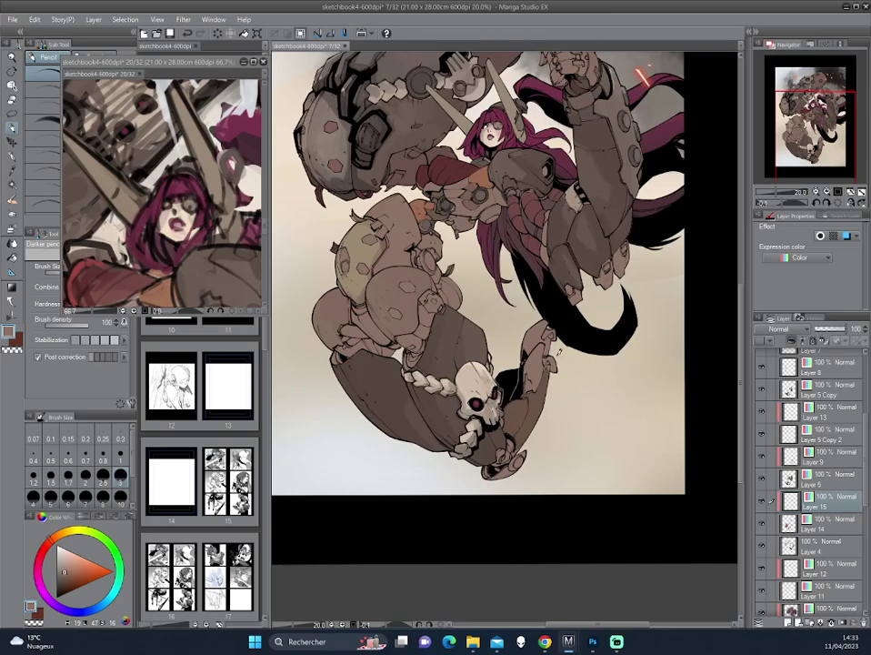
pyautogui.hotkey('ctrl', 'e')
pyautogui.keyDown('ctrl'); pyautogui.click(789, 500); pyautogui.keyUp('ctrl')
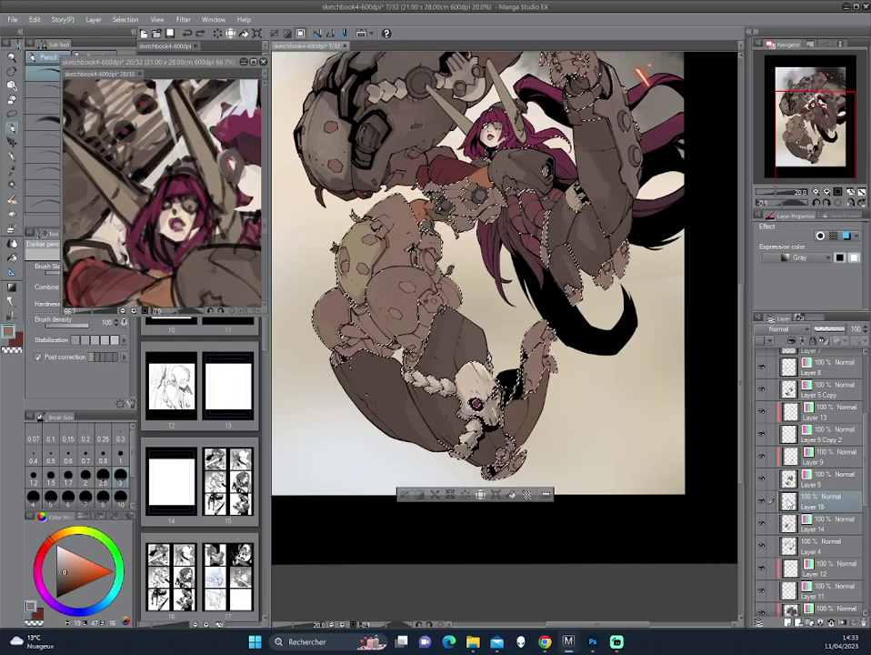
pyautogui.press('Delete')
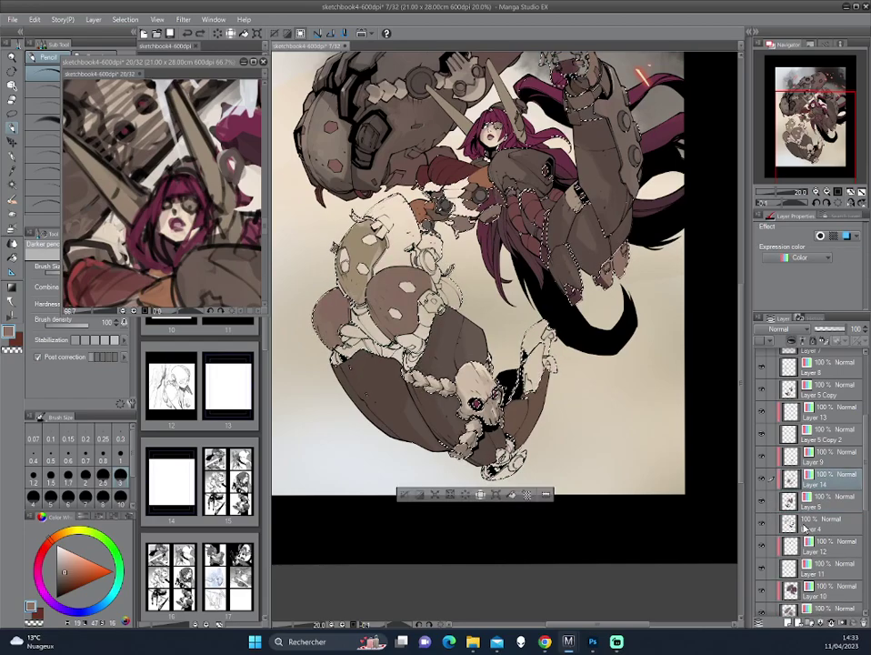
pyautogui.hotkey('ctrl', 'z')
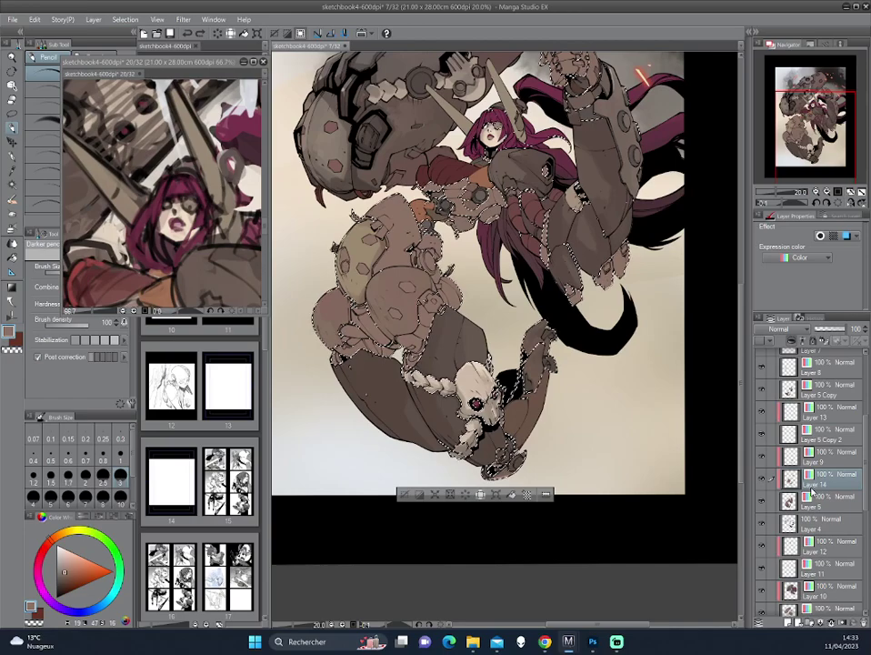
# Subtract the skull from the selection with the Lasso and delete the old Layer 14
pyautogui.click(20, 115)
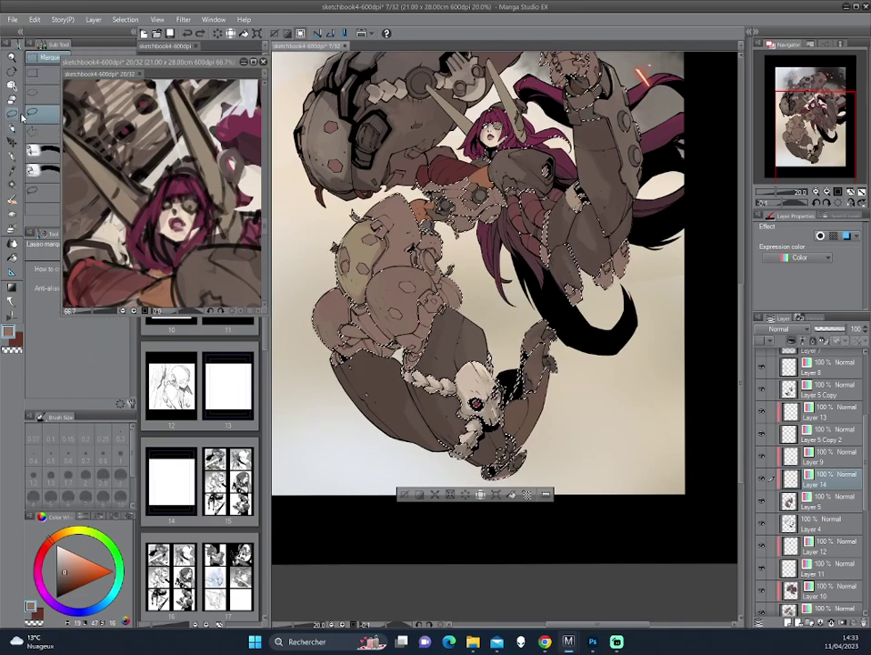
pyautogui.moveTo(558, 310)
pyautogui.mouseDown()
pyautogui.moveTo(578, 335)
pyautogui.moveTo(543, 313)
pyautogui.mouseUp()
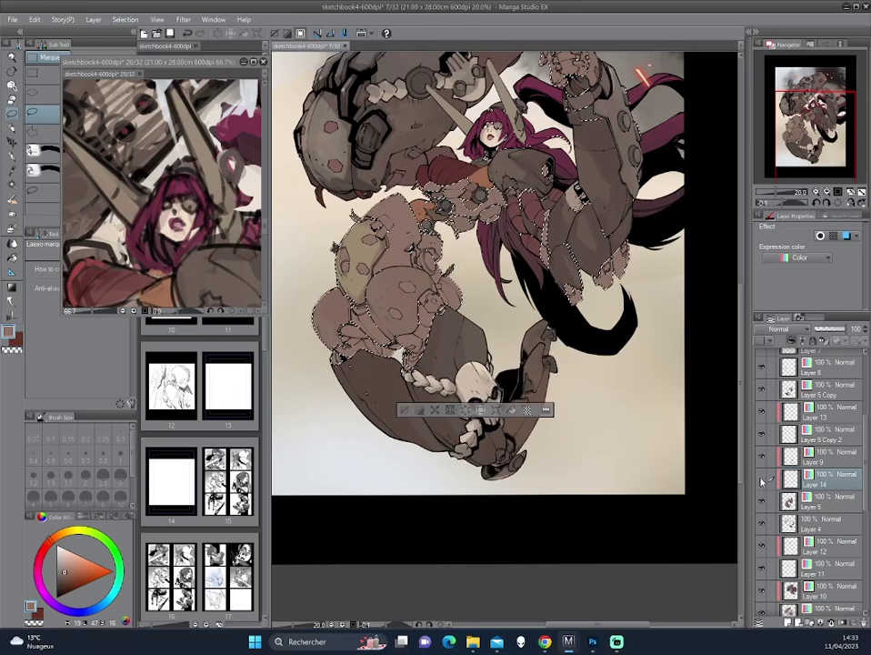
pyautogui.click(858, 623)
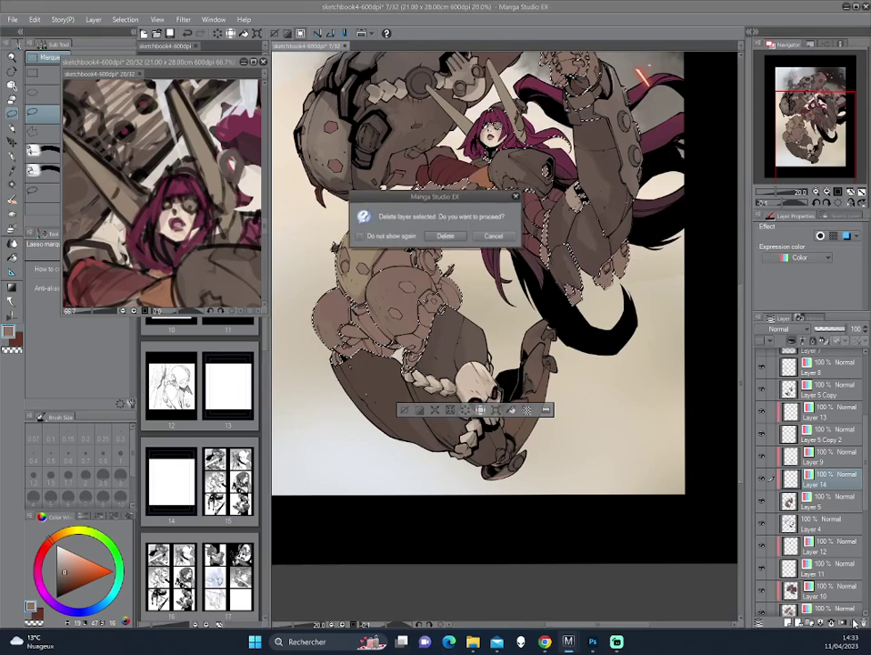
pyautogui.press('Return')
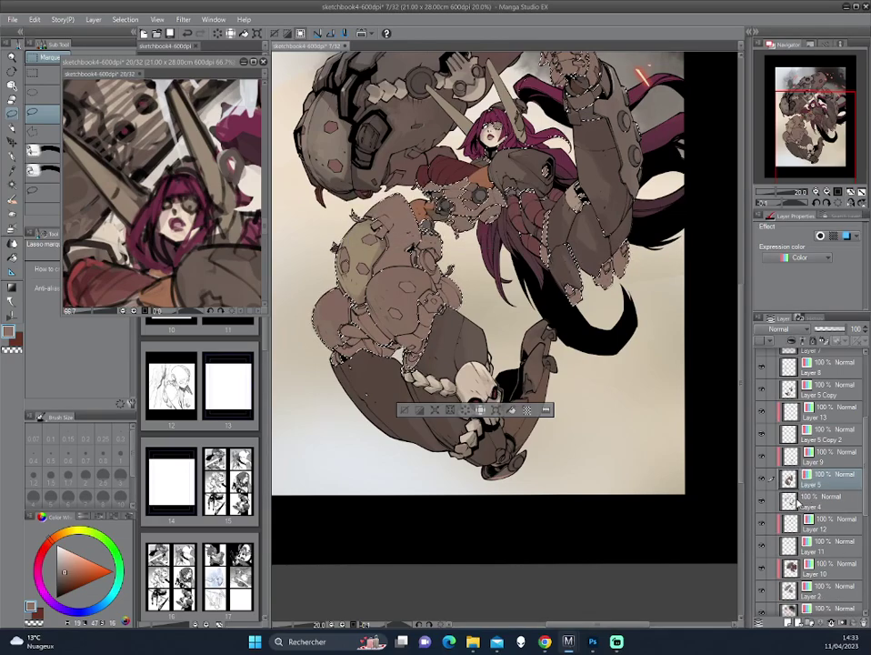
# Add new Layers 14 and 15 above Layer 4 in Color display, and deselect
pyautogui.click(827, 506)
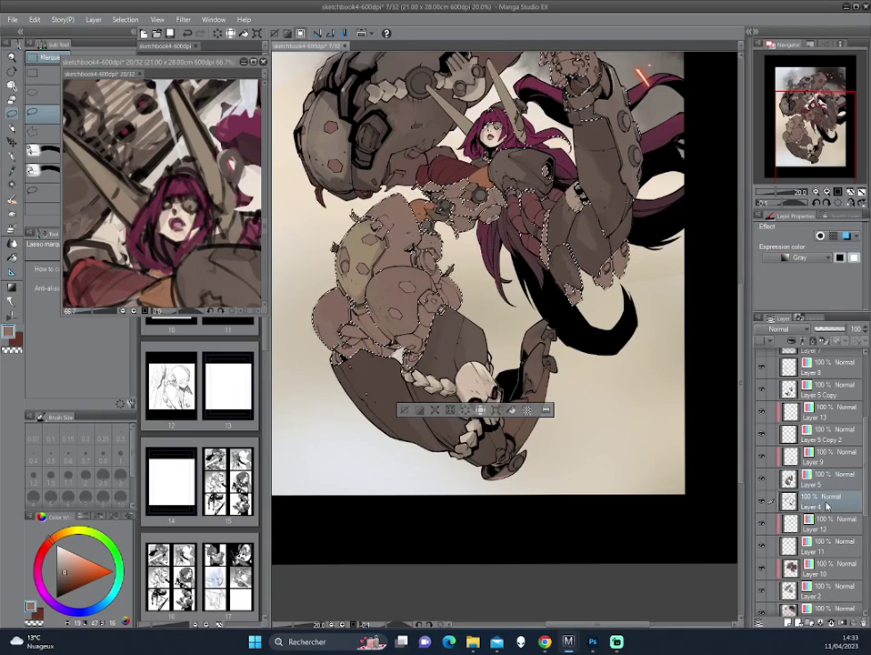
pyautogui.click(786, 619)
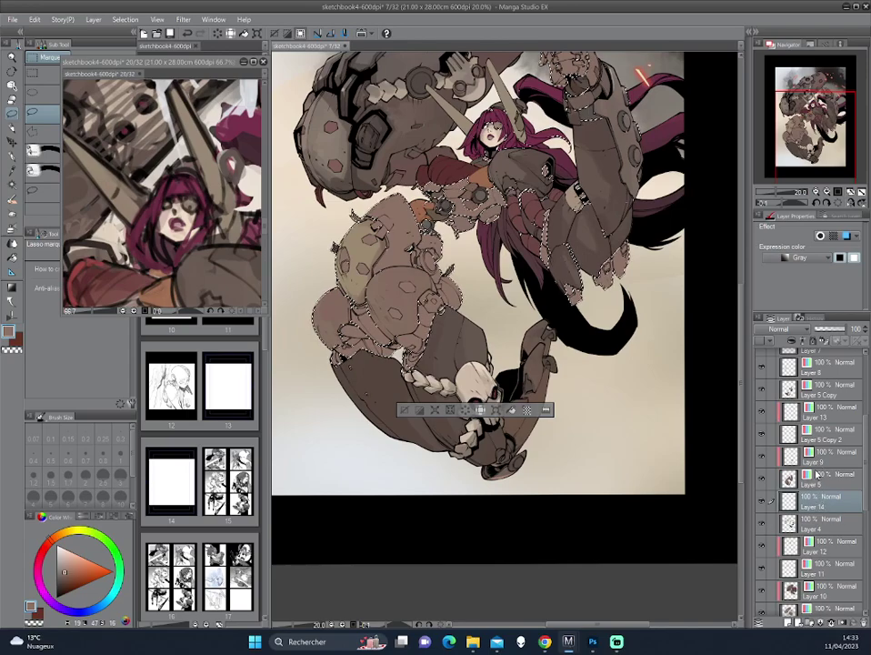
pyautogui.click(828, 258)
pyautogui.click(800, 270)
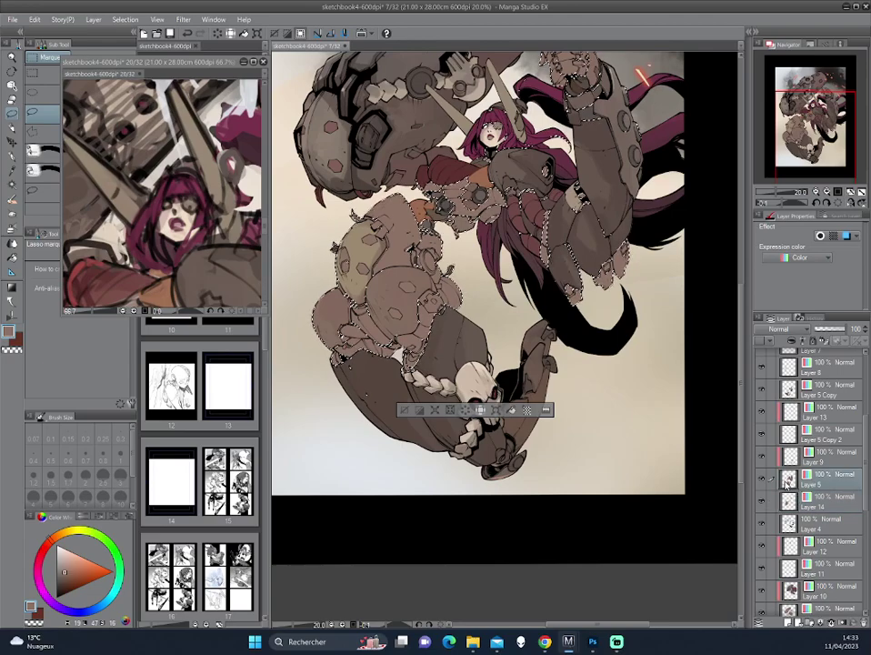
pyautogui.hotkey('ctrl', 'd')
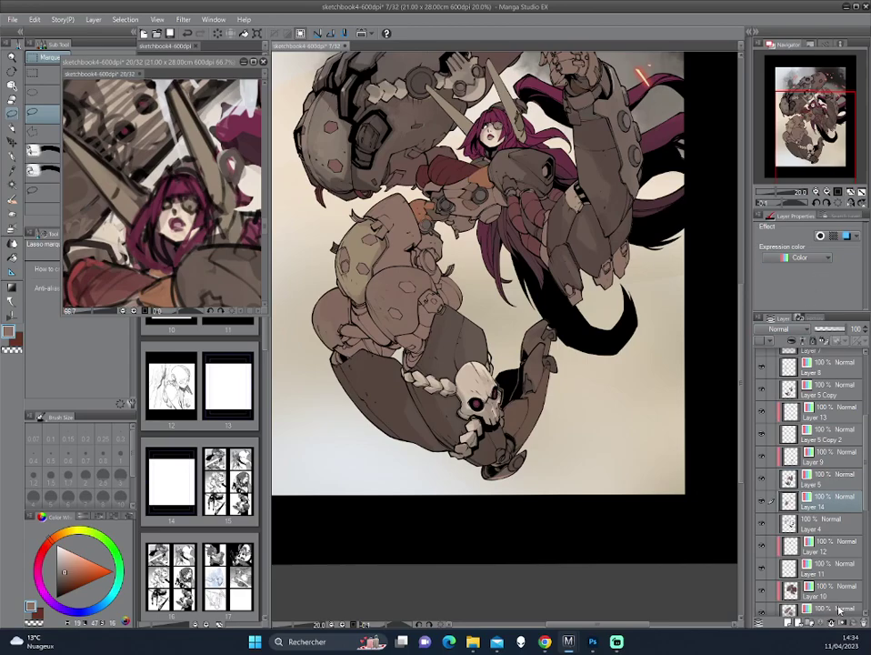
pyautogui.click(789, 624)
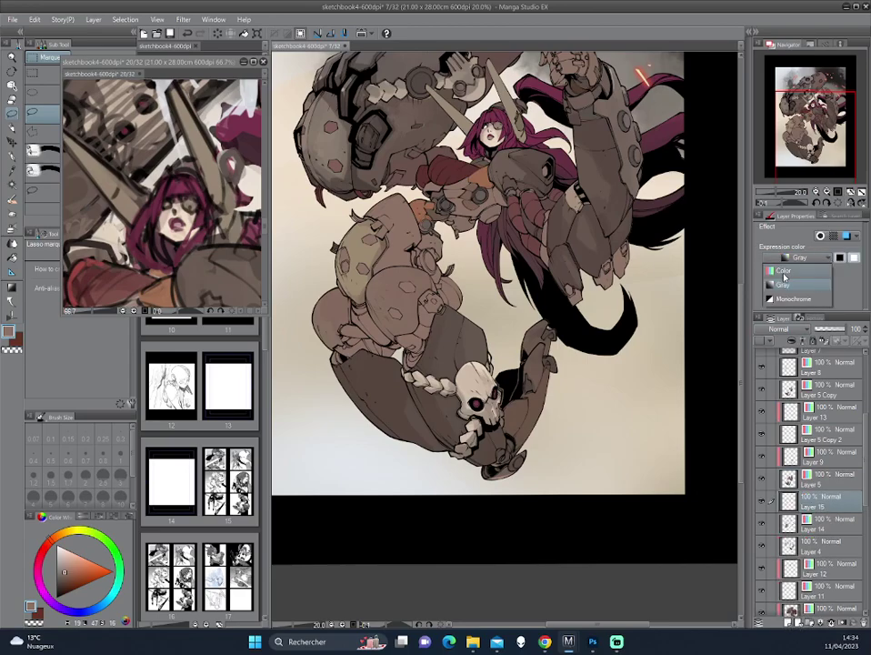
# Switch back to the painting brush and choose a magenta-red from the Color Wheel
pyautogui.click(12, 205)
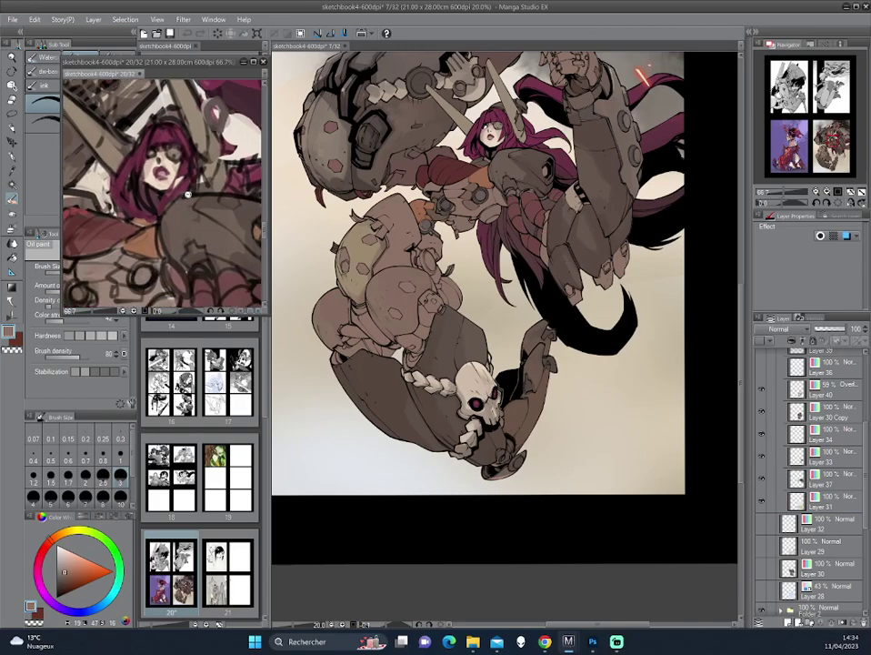
pyautogui.scroll(-3, 212, 153)
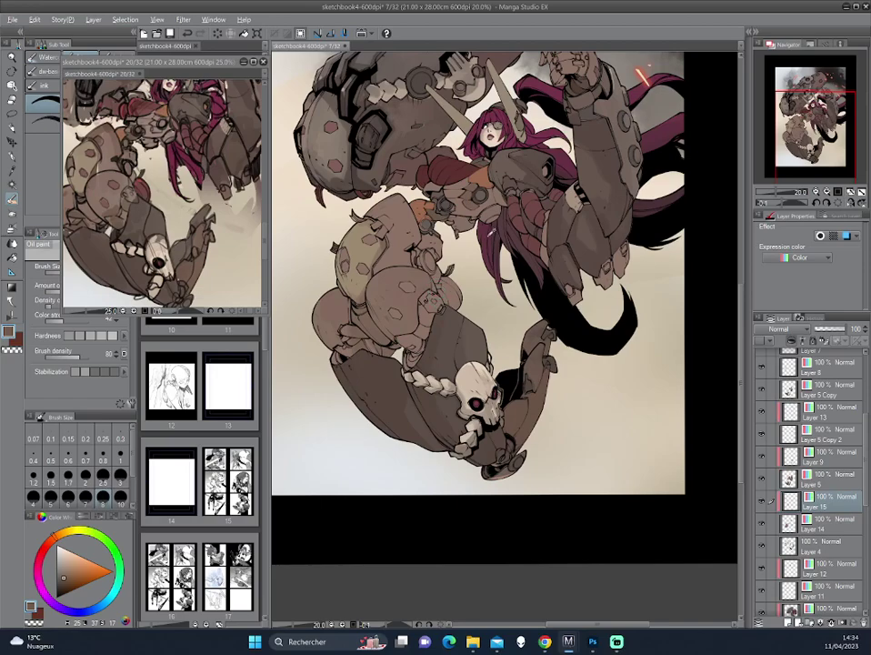
pyautogui.keyDown('alt'); pyautogui.click(366, 174); pyautogui.keyUp('alt')
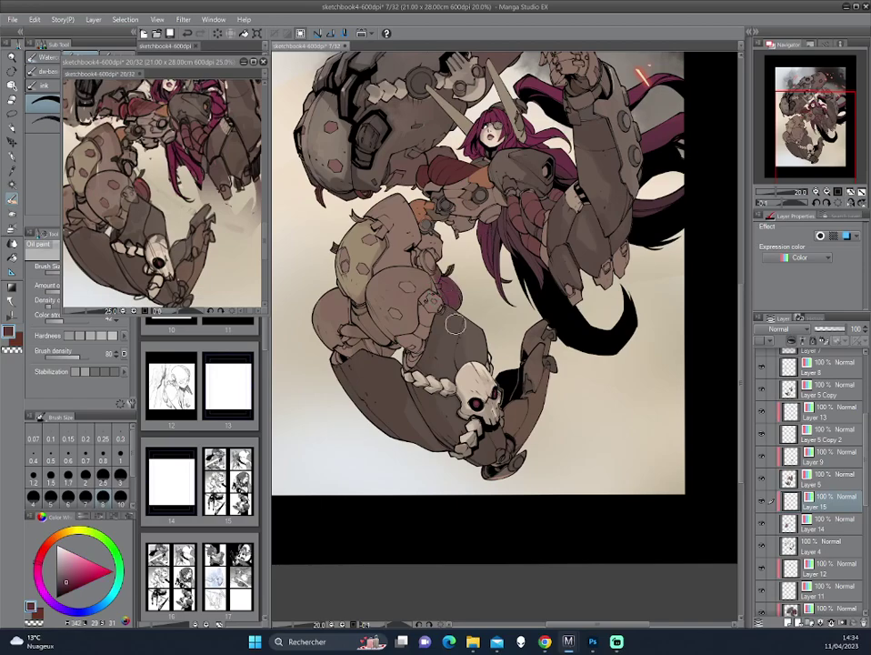
# Paint darker orange-brown shading on the mech's leg joint with the Oil paint brush
pyautogui.scroll(1, 453, 292)
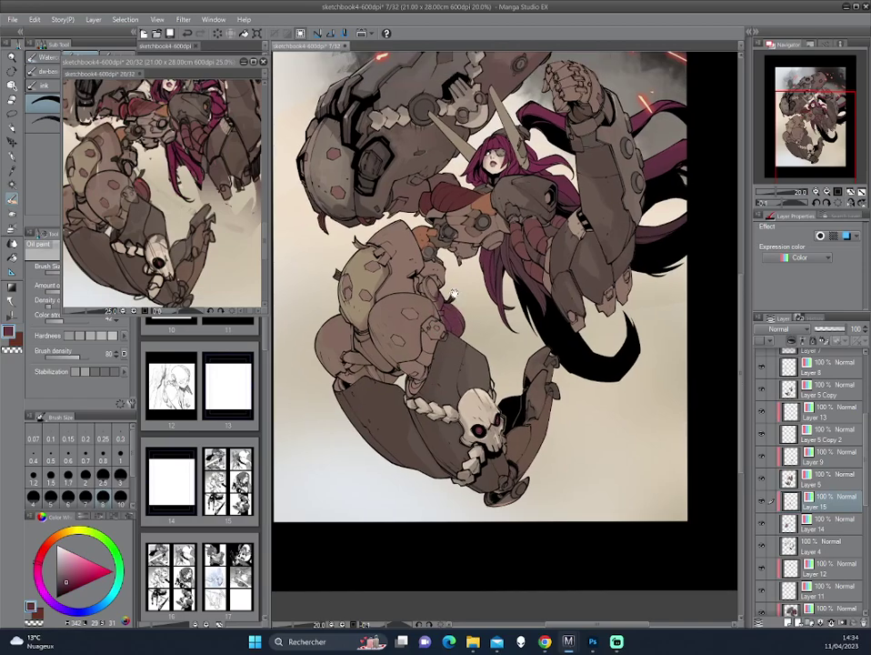
pyautogui.keyDown('alt'); pyautogui.click(415, 369); pyautogui.keyUp('alt')
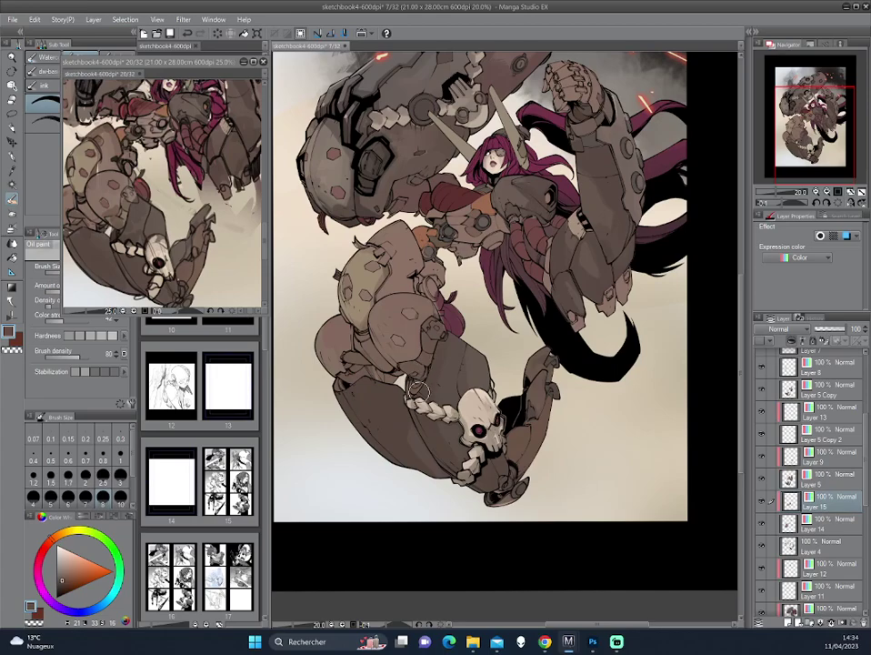
pyautogui.moveTo(404, 391); pyautogui.dragTo(421, 368)
pyautogui.scroll(2, 349, 221)
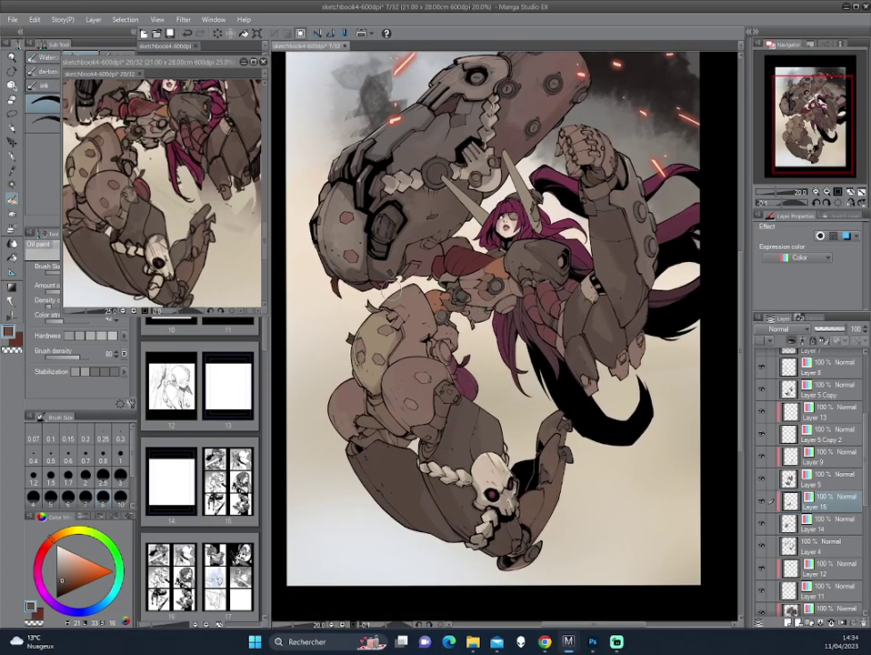
pyautogui.click(110, 134)
pyautogui.click(284, 235)
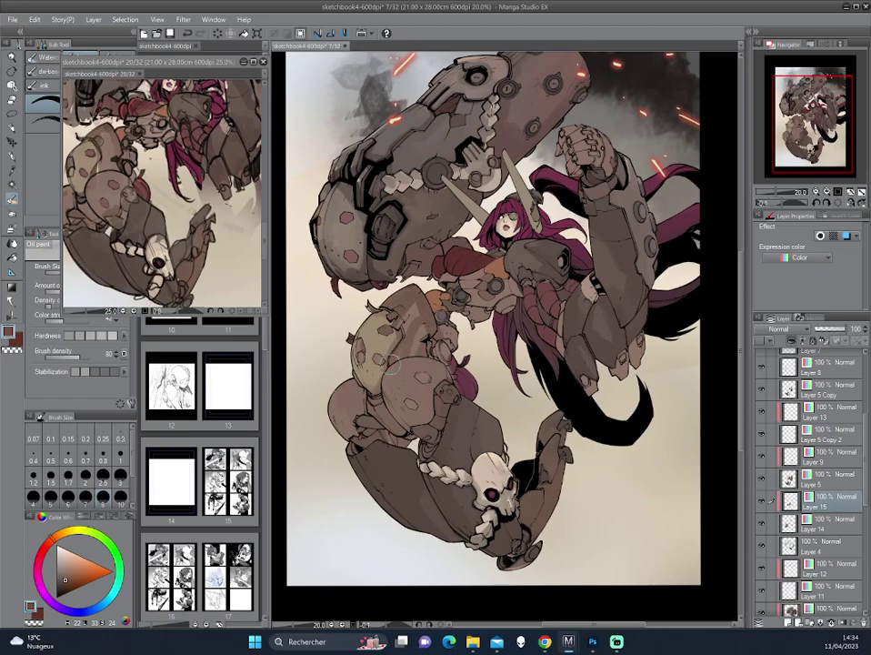
pyautogui.moveTo(426, 346); pyautogui.dragTo(424, 320)
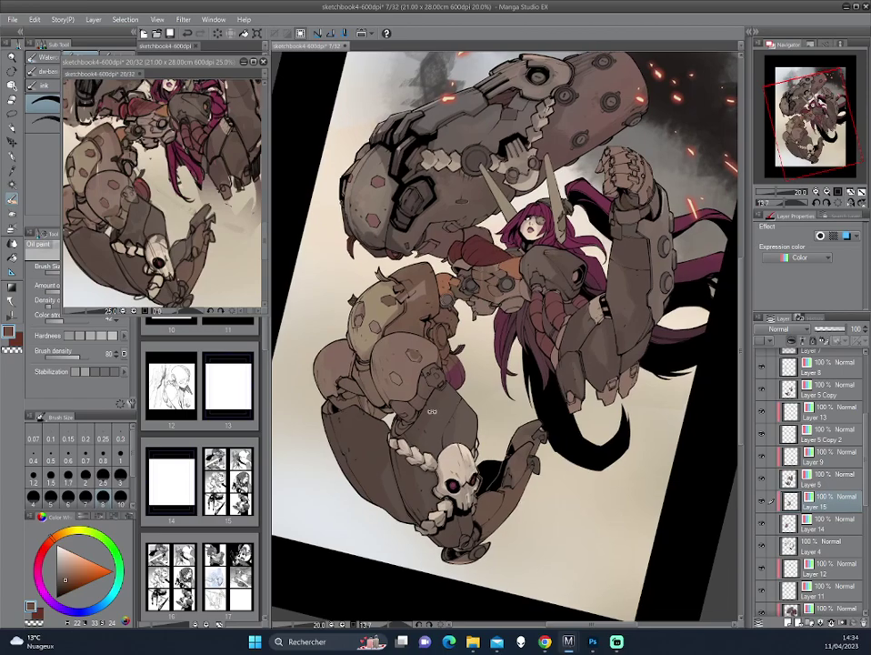
# Mirror the view and refine the shading on the knee armour
pyautogui.scroll(2, 503, 299)
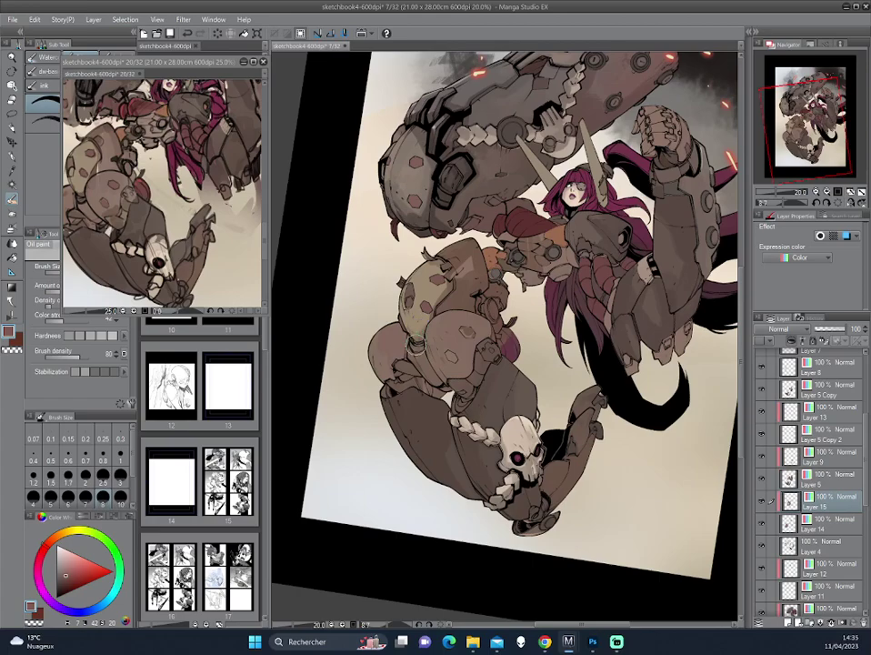
pyautogui.moveTo(414, 344); pyautogui.dragTo(402, 359)
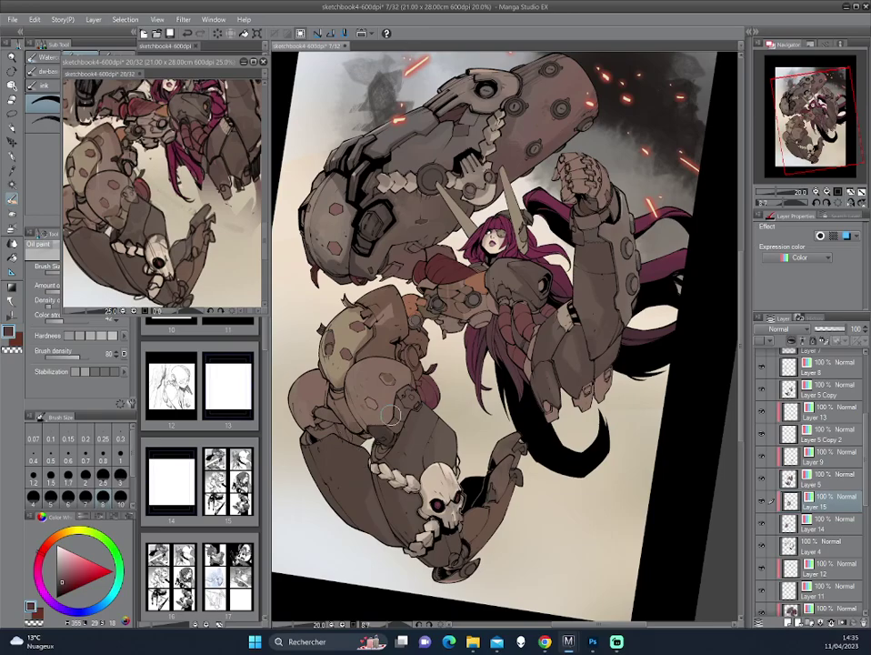
pyautogui.press('h')
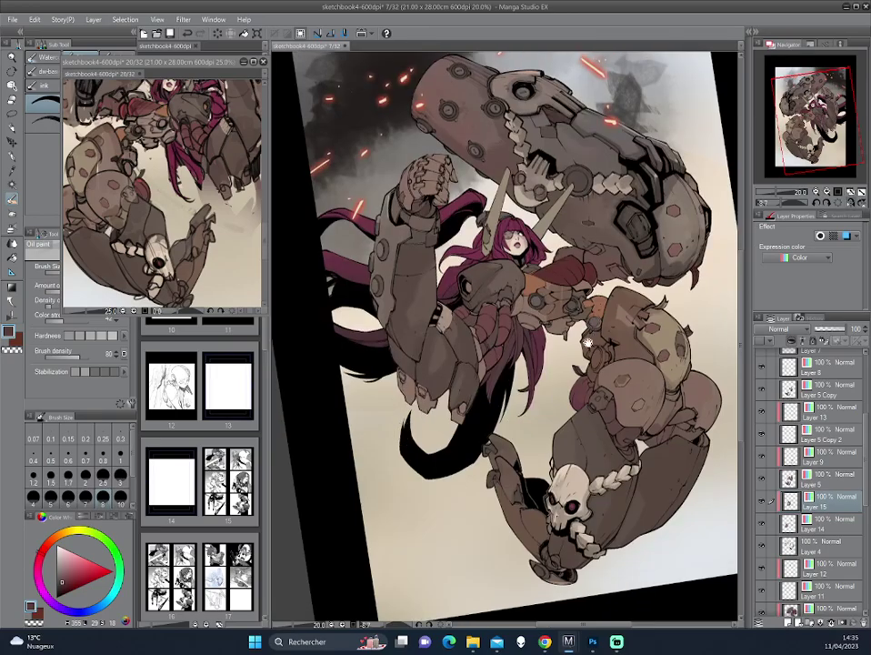
pyautogui.scroll(-5, 472, 373)
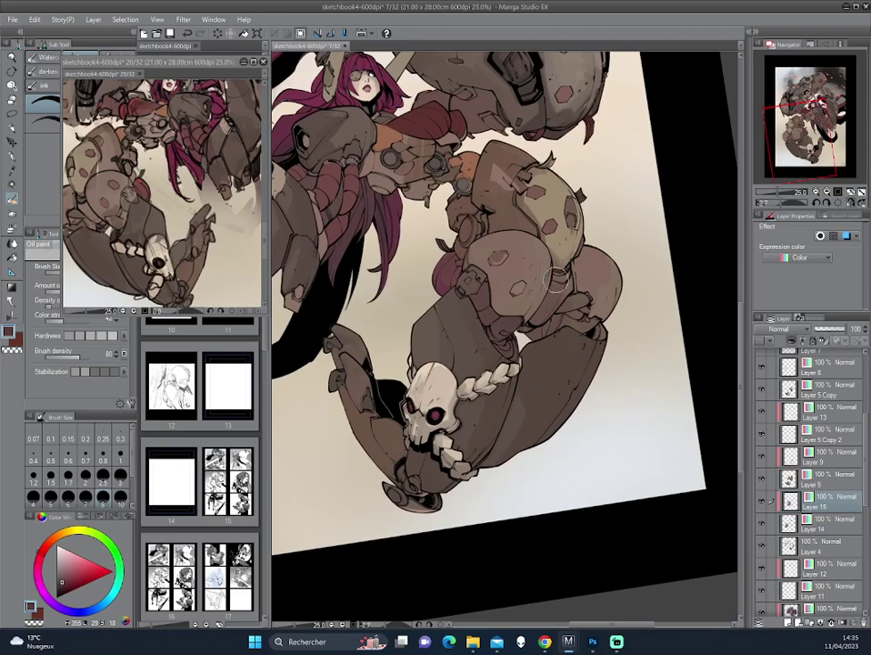
pyautogui.moveTo(535, 319)
pyautogui.mouseDown()
pyautogui.moveTo(588, 348)
pyautogui.moveTo(486, 329)
pyautogui.moveTo(466, 375)
pyautogui.mouseUp()
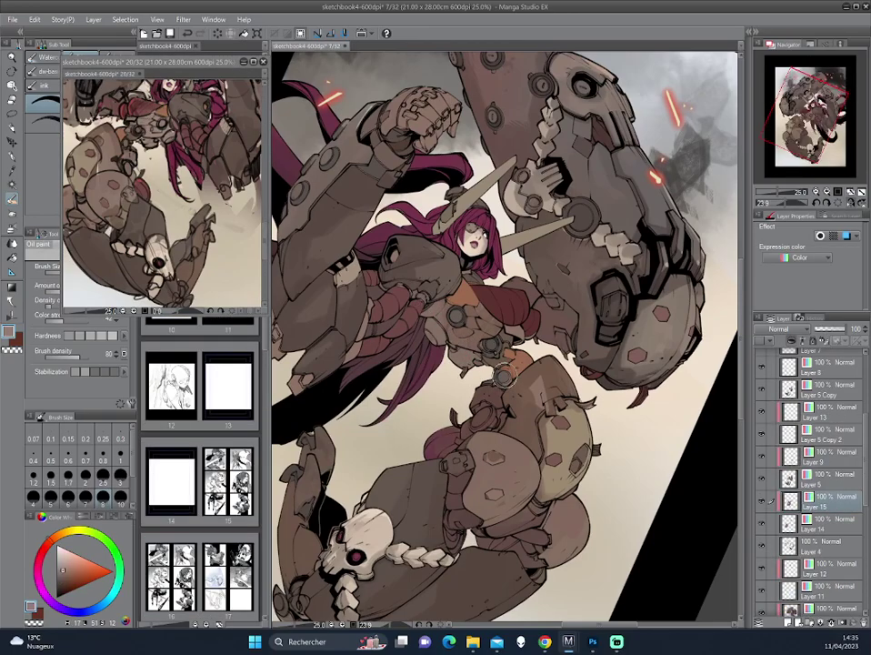
# Paint orange shading on the pilot's torso and waist, then sample a muted pinkish-red from the chest
pyautogui.moveTo(501, 374); pyautogui.dragTo(546, 269)
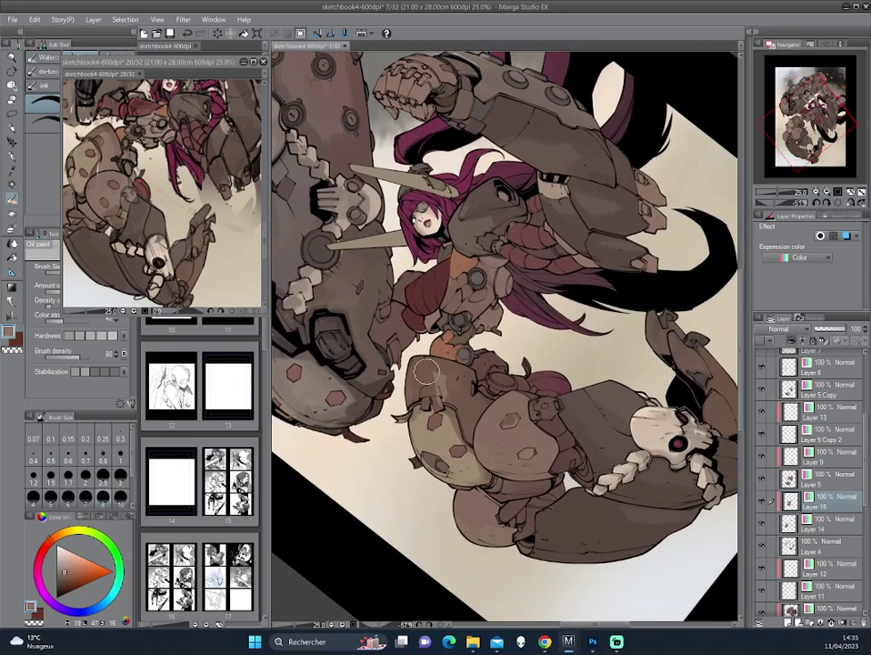
pyautogui.moveTo(444, 274); pyautogui.dragTo(470, 257)
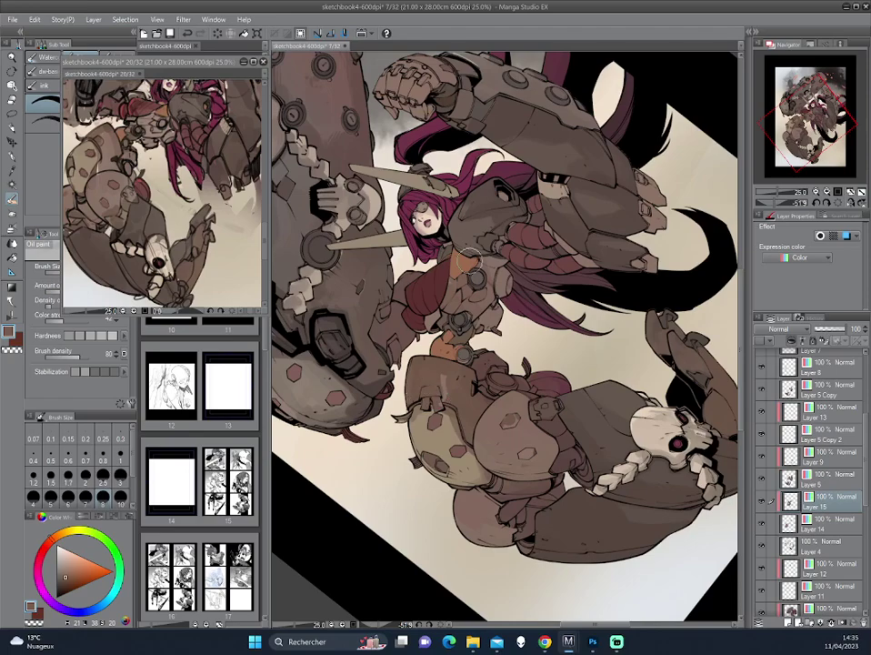
pyautogui.moveTo(460, 338); pyautogui.dragTo(439, 371)
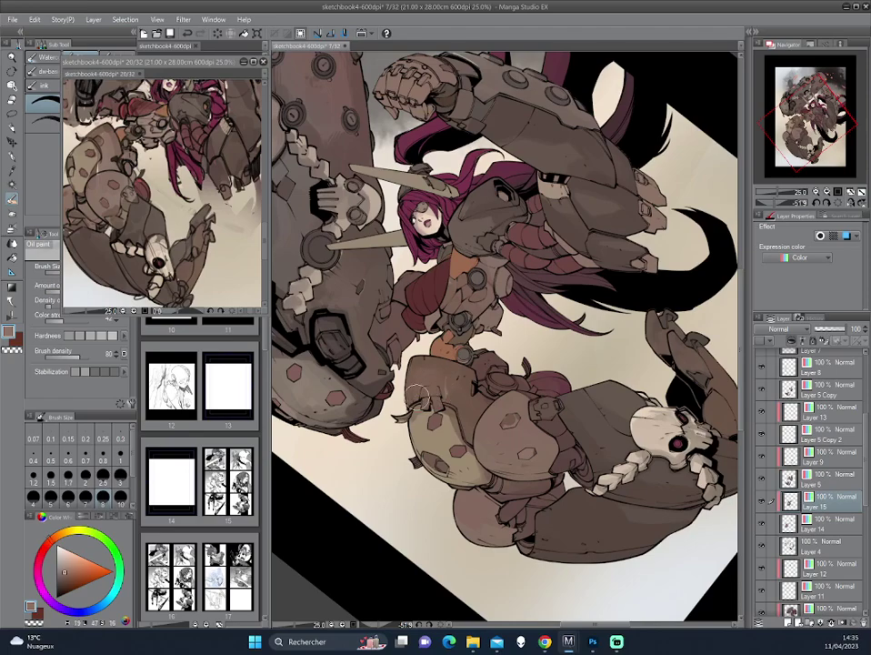
pyautogui.keyDown('alt'); pyautogui.click(477, 259); pyautogui.keyUp('alt')
# Rotate, flip back and zoom out the canvas view to review the illustration
pyautogui.press('^')
pyautogui.press('^')
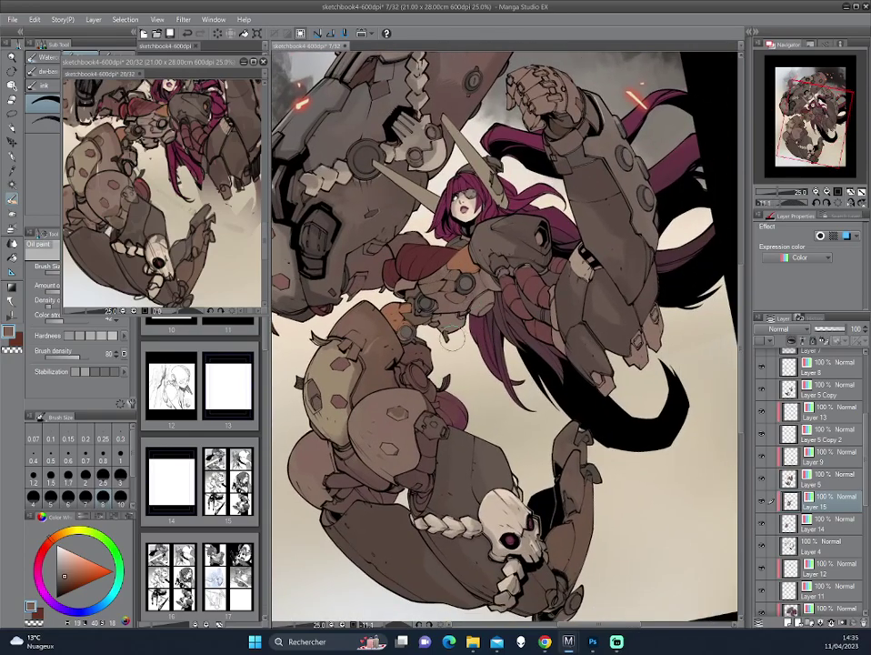
pyautogui.press('h')
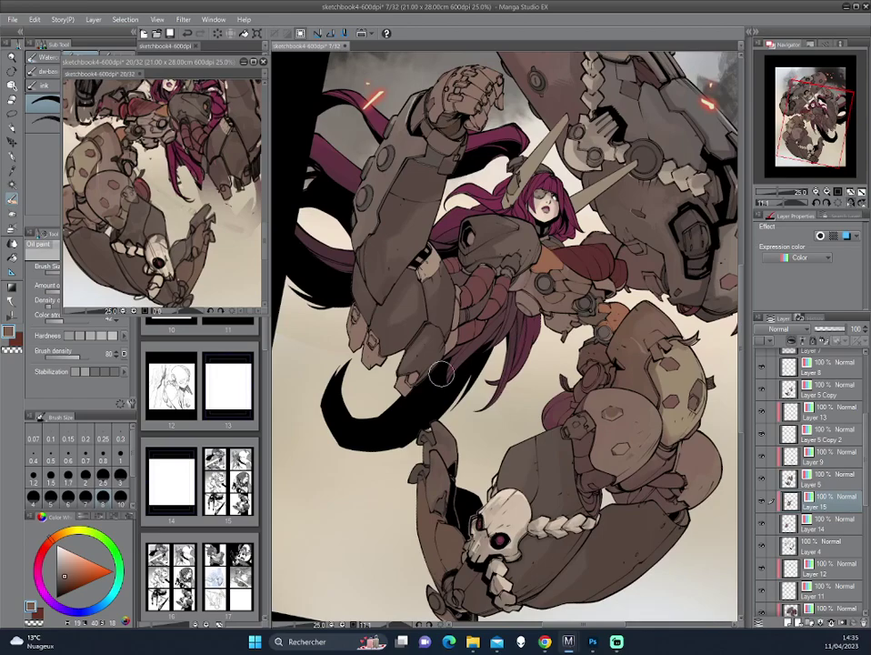
pyautogui.moveTo(442, 371); pyautogui.dragTo(355, 284)
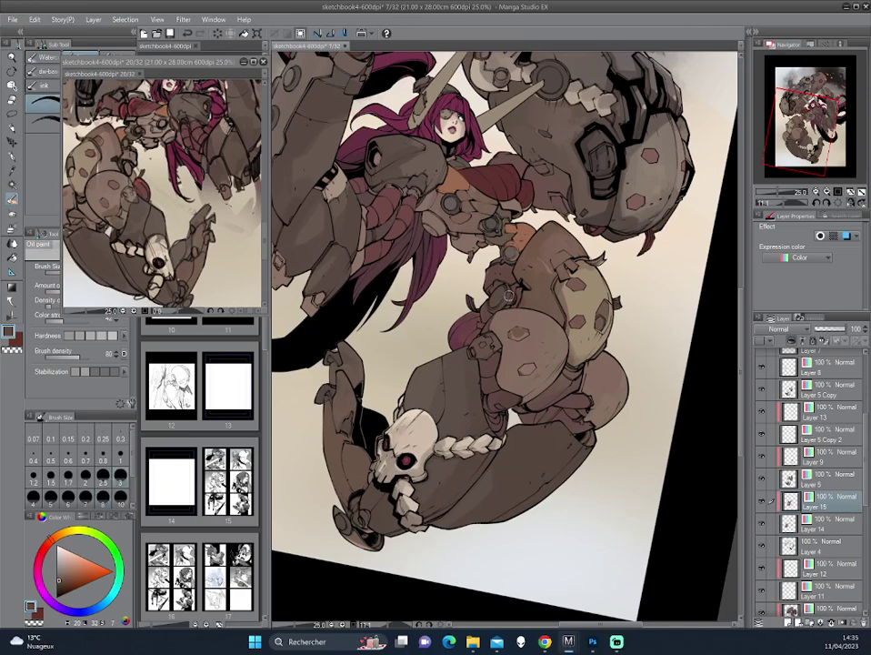
pyautogui.press('^')
pyautogui.press('^')
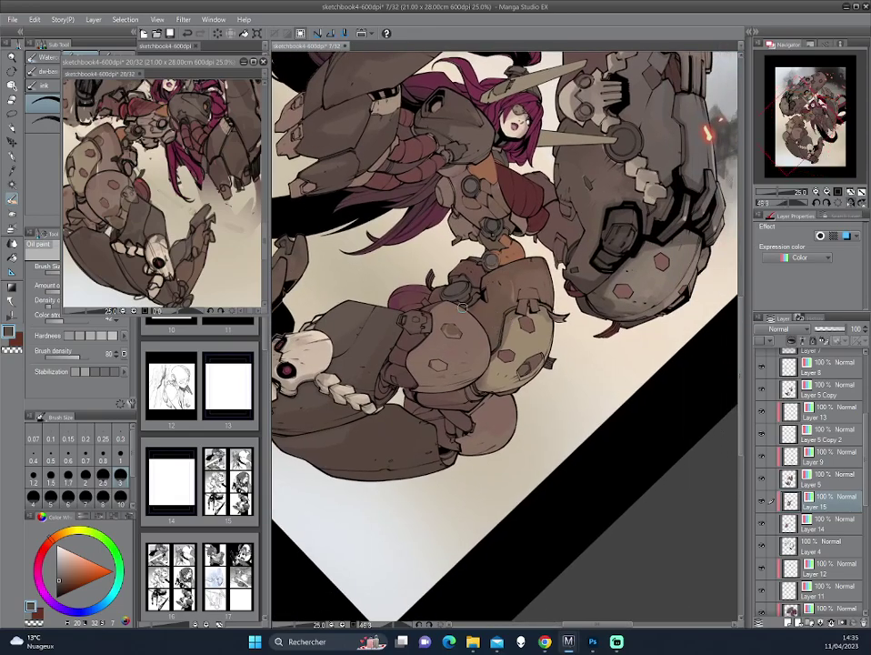
pyautogui.press('^')
pyautogui.press('^')
pyautogui.press('^')
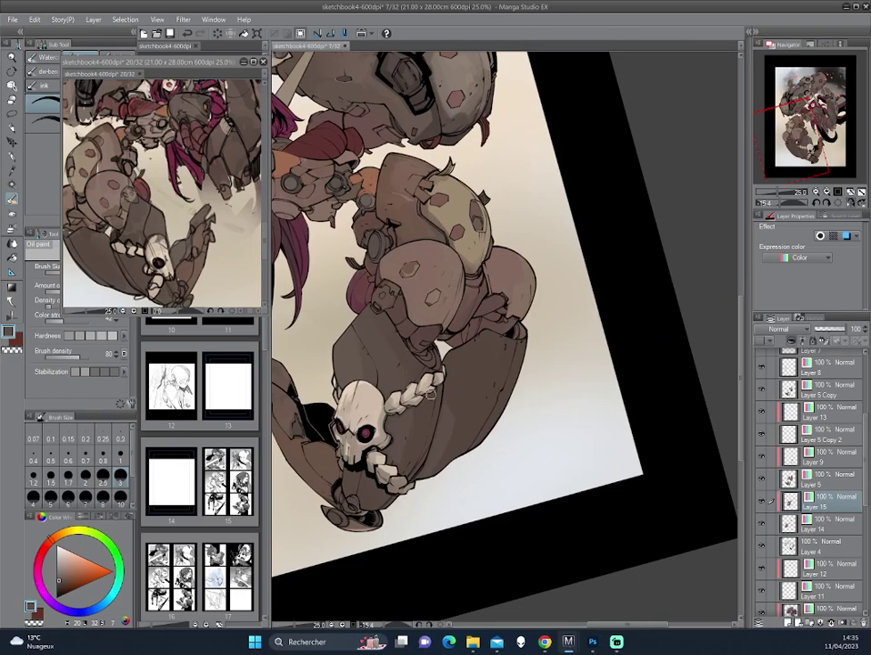
pyautogui.hotkey('ctrl', '-')
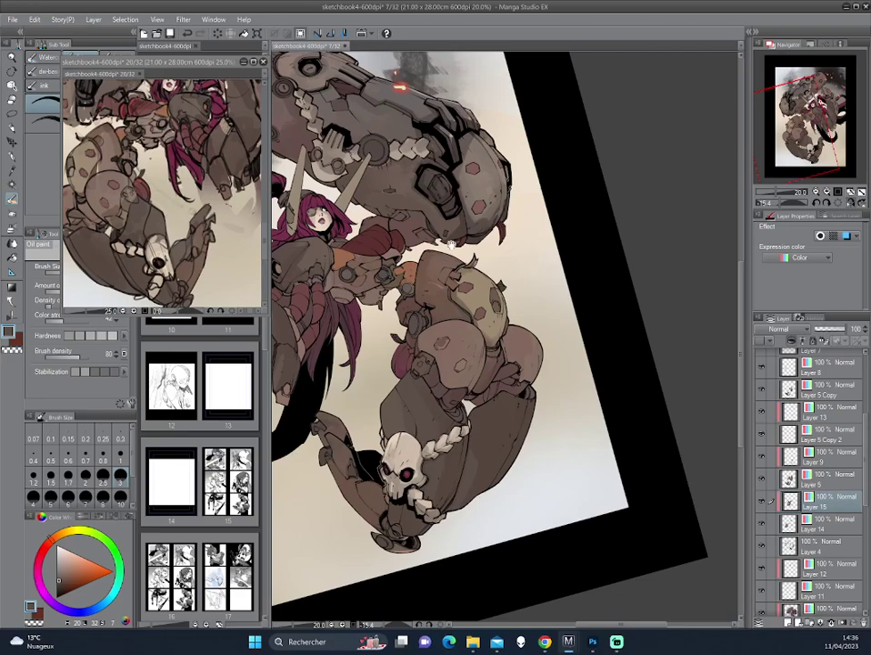
pyautogui.scroll(1, 523, 270)
pyautogui.scroll(-1, 503, 298)
pyautogui.scroll(1, 503, 300)
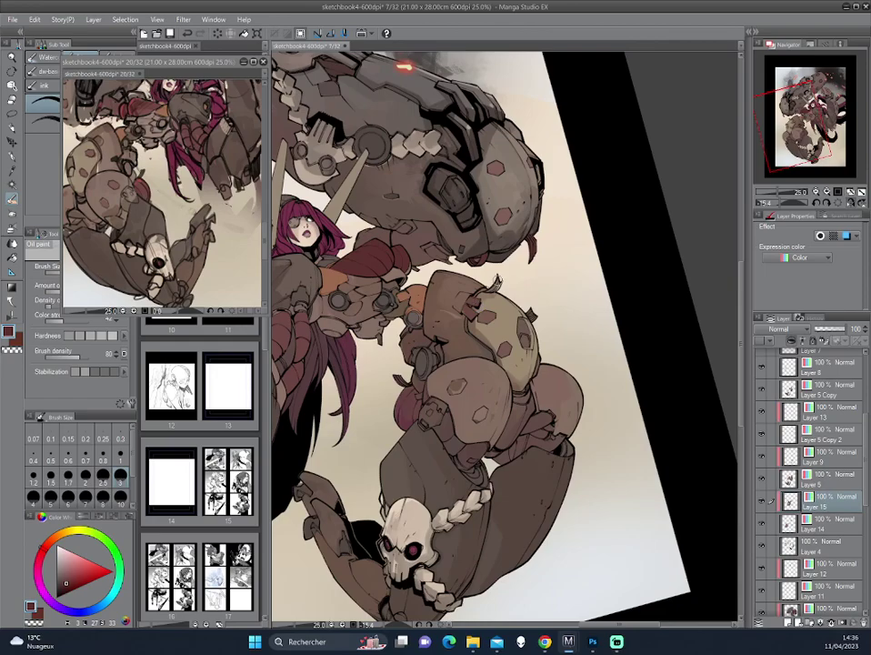
pyautogui.press('^')
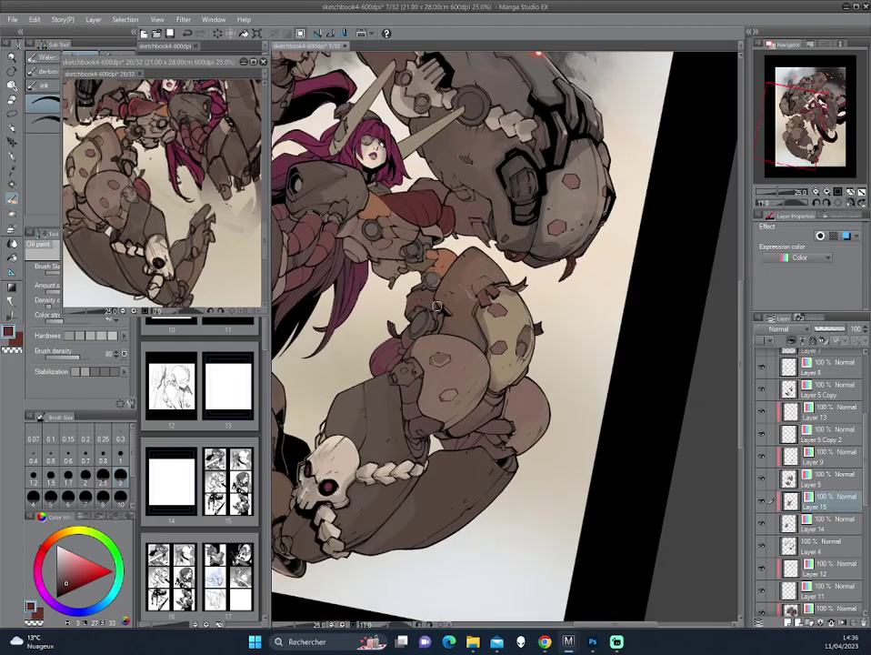
pyautogui.moveTo(322, 321); pyautogui.dragTo(342, 302)
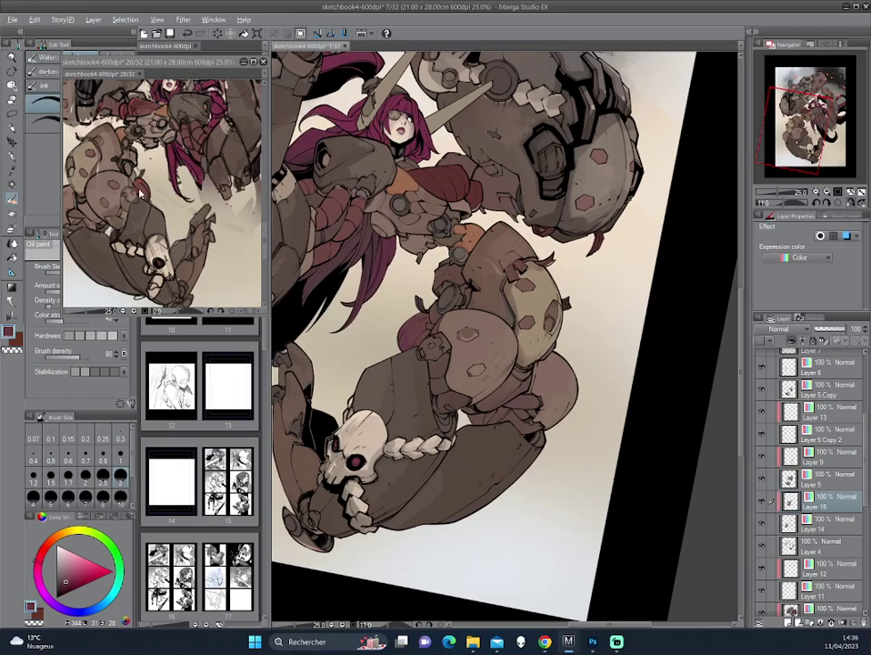
# Mirror the view, brush shading onto the chest armour, and sample a dark brownish grey
pyautogui.click(105, 146)
pyautogui.click(316, 240)
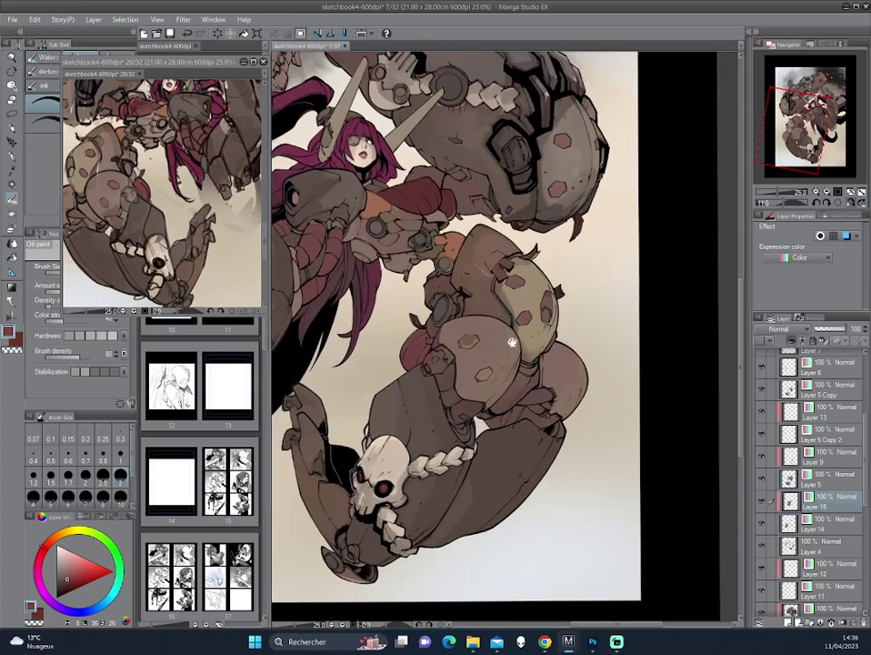
pyautogui.moveTo(425, 347); pyautogui.dragTo(503, 256)
pyautogui.click(107, 141)
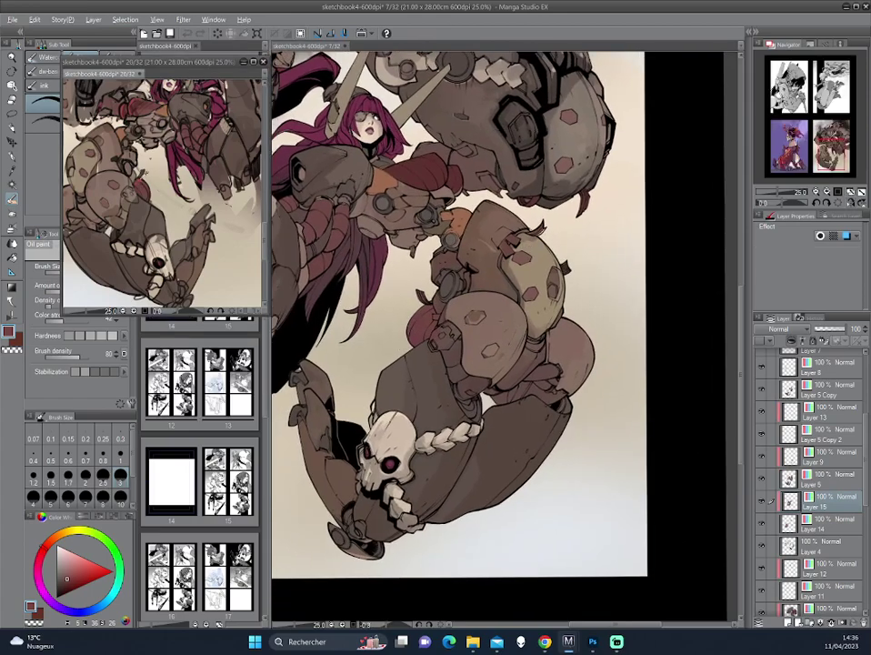
pyautogui.click(333, 241)
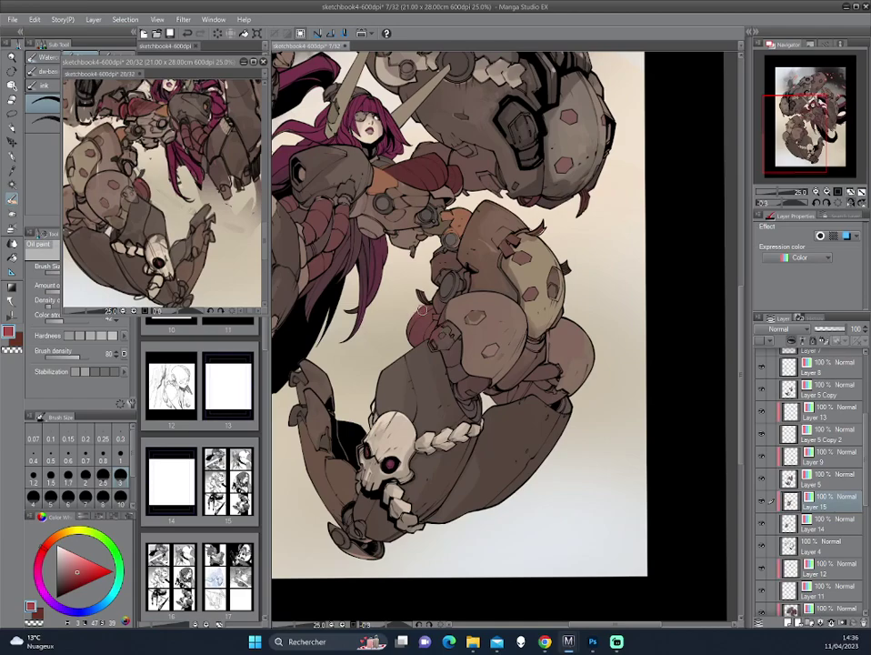
pyautogui.press('h')
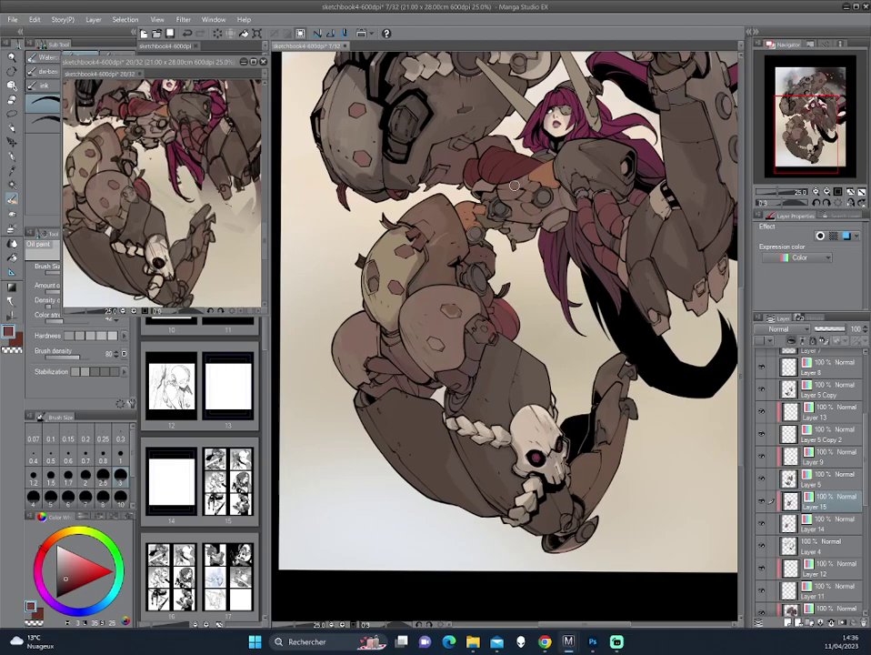
pyautogui.scroll(2, 544, 295)
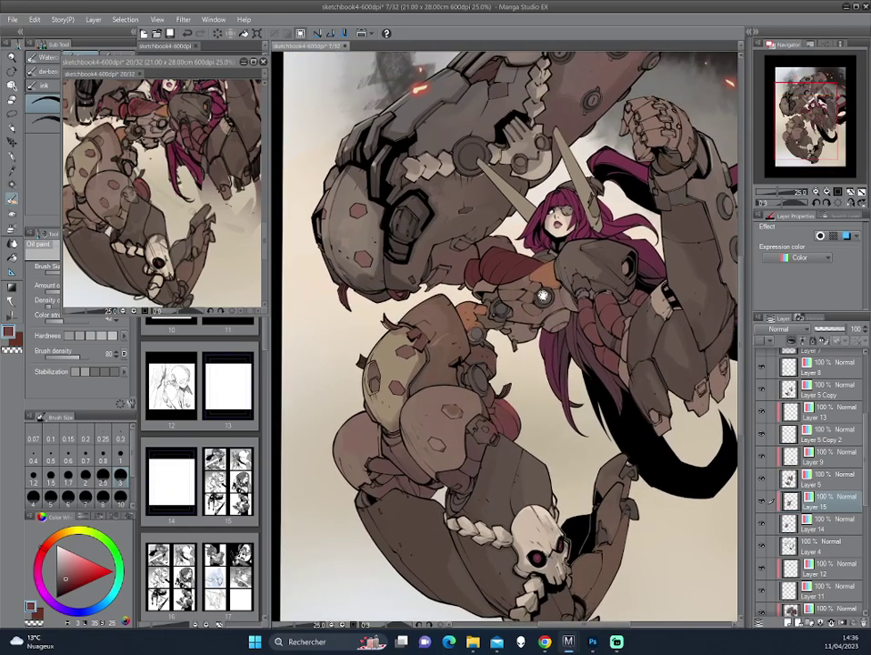
pyautogui.scroll(-1, 543, 295)
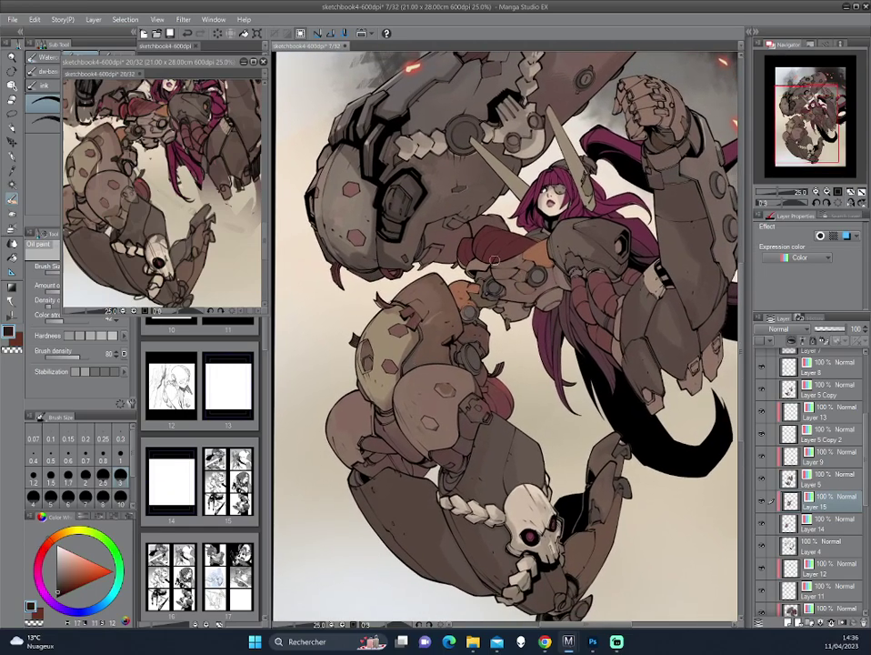
pyautogui.moveTo(494, 260)
pyautogui.mouseDown()
pyautogui.moveTo(537, 275)
pyautogui.moveTo(460, 266)
pyautogui.mouseUp()
pyautogui.keyDown('alt'); pyautogui.click(514, 263); pyautogui.keyUp('alt')
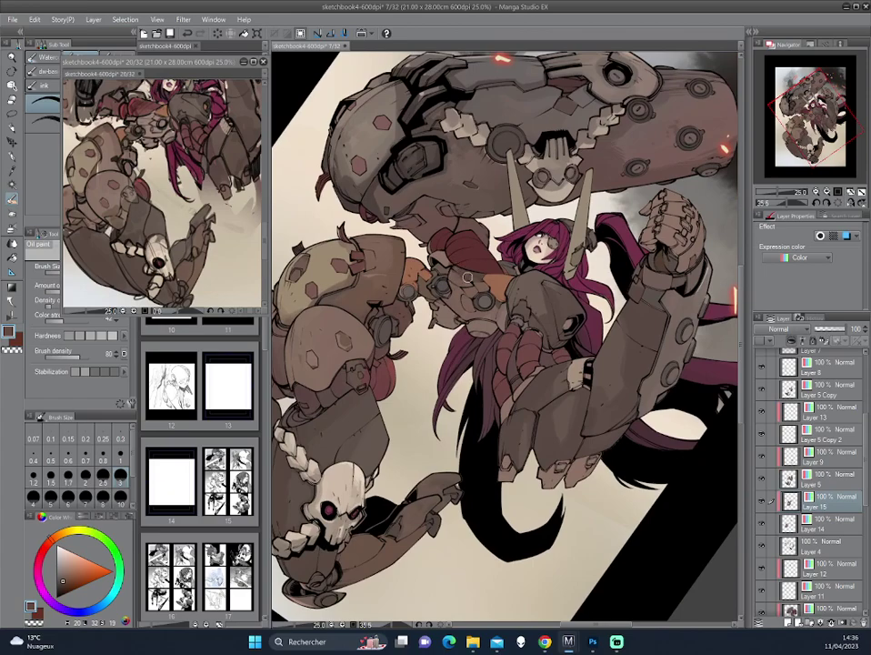
# Sample colours from the artwork and colour wheel, ending on a dark red painting colour
pyautogui.keyDown('alt'); pyautogui.click(466, 272); pyautogui.keyUp('alt')
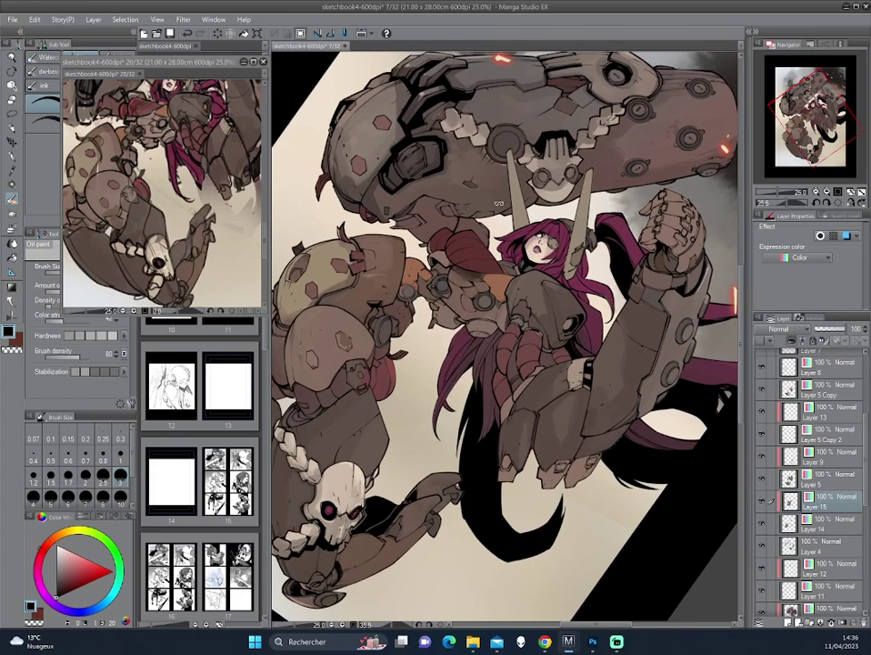
pyautogui.moveTo(498, 204); pyautogui.dragTo(327, 202)
pyautogui.keyDown('alt'); pyautogui.click(318, 223); pyautogui.keyUp('alt')
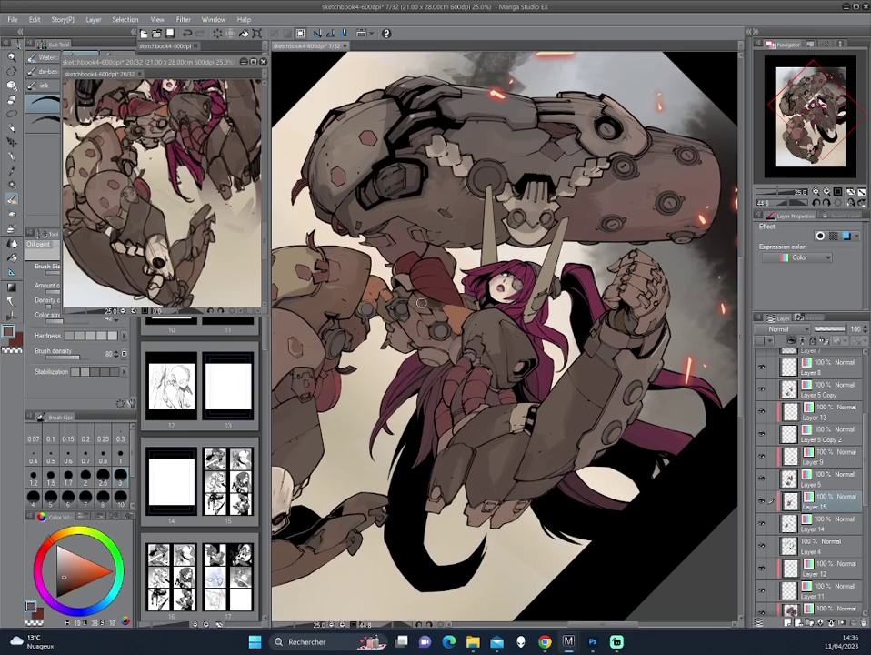
pyautogui.keyDown('alt'); pyautogui.click(419, 299); pyautogui.keyUp('alt')
# Rotate the canvas through several tilts to inspect the mech illustration, returning near upright
pyautogui.moveTo(447, 345); pyautogui.dragTo(456, 299)
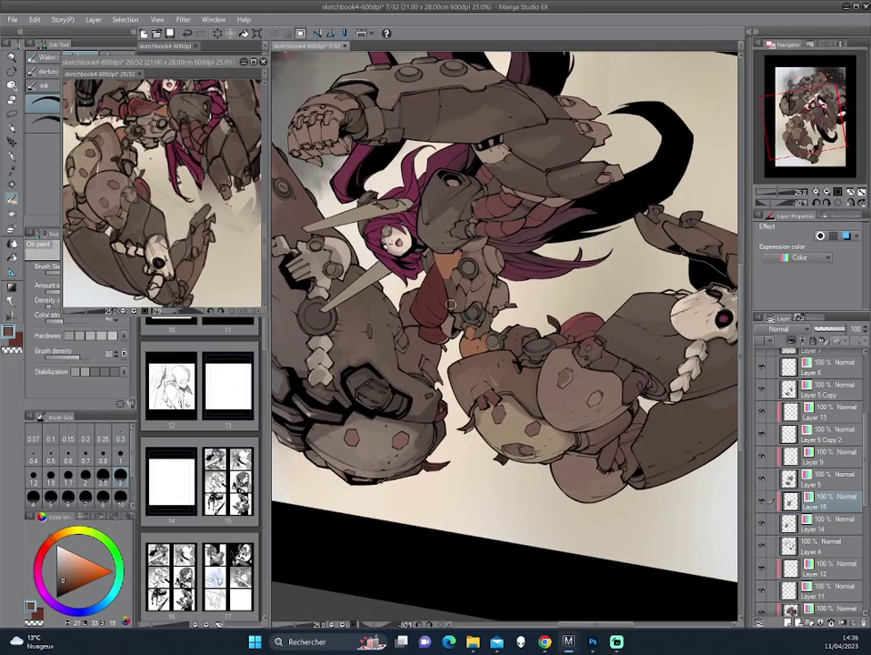
pyautogui.moveTo(341, 239); pyautogui.dragTo(342, 198)
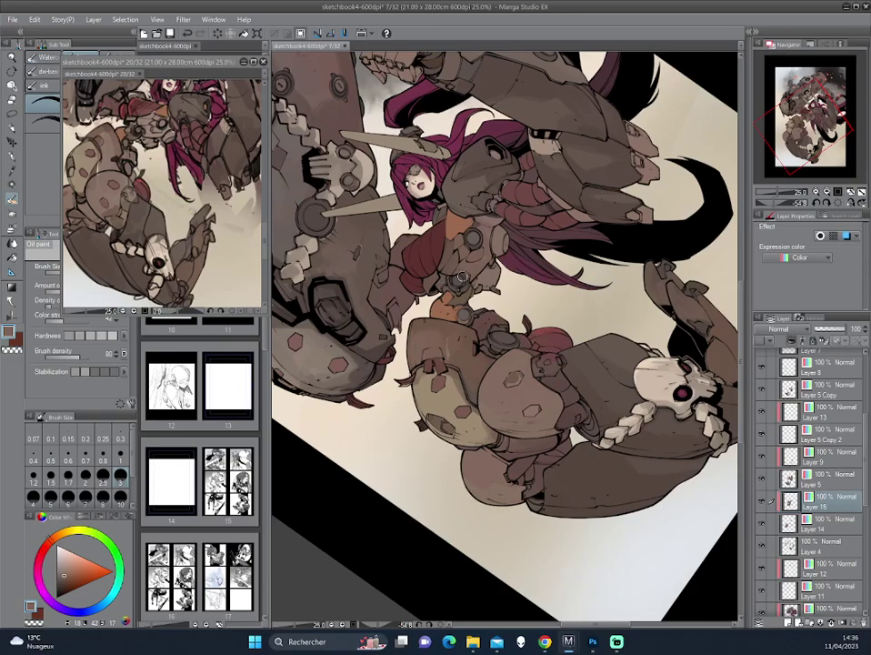
pyautogui.moveTo(332, 204)
pyautogui.mouseDown()
pyautogui.moveTo(556, 332)
pyautogui.moveTo(471, 338)
pyautogui.moveTo(426, 303)
pyautogui.mouseUp()
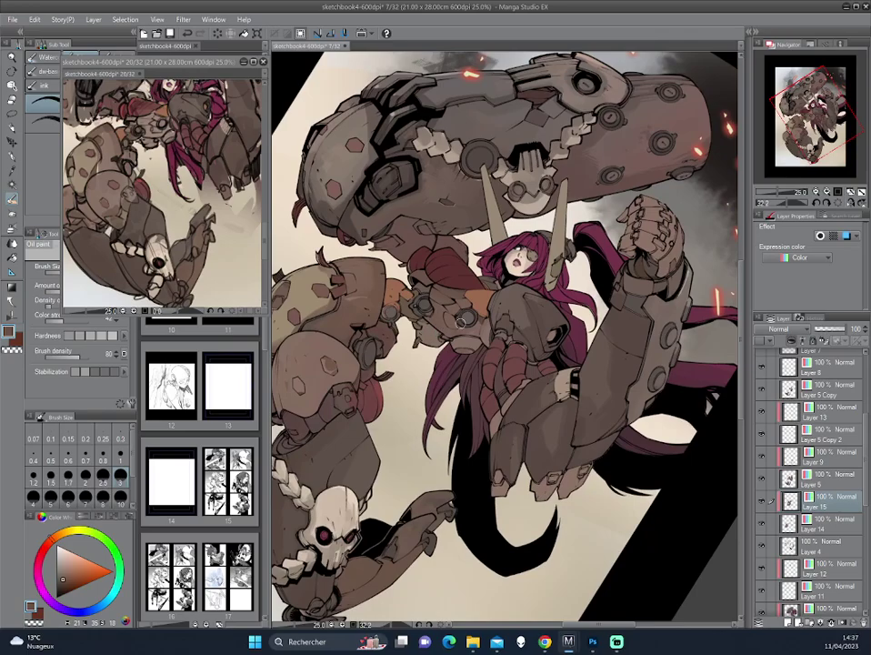
pyautogui.moveTo(362, 297)
pyautogui.mouseDown()
pyautogui.moveTo(537, 318)
pyautogui.moveTo(356, 182)
pyautogui.mouseUp()
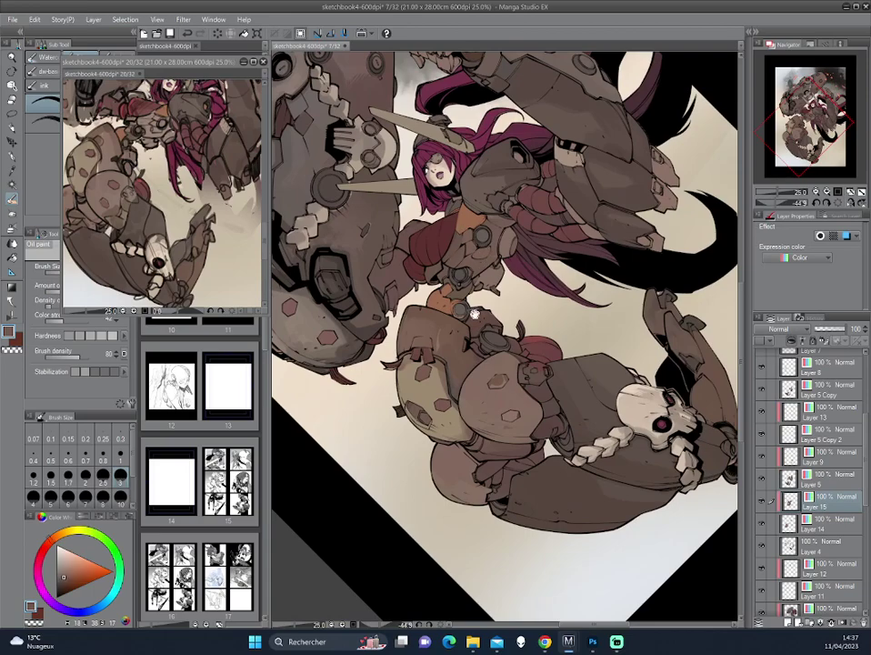
pyautogui.moveTo(488, 260); pyautogui.dragTo(556, 286)
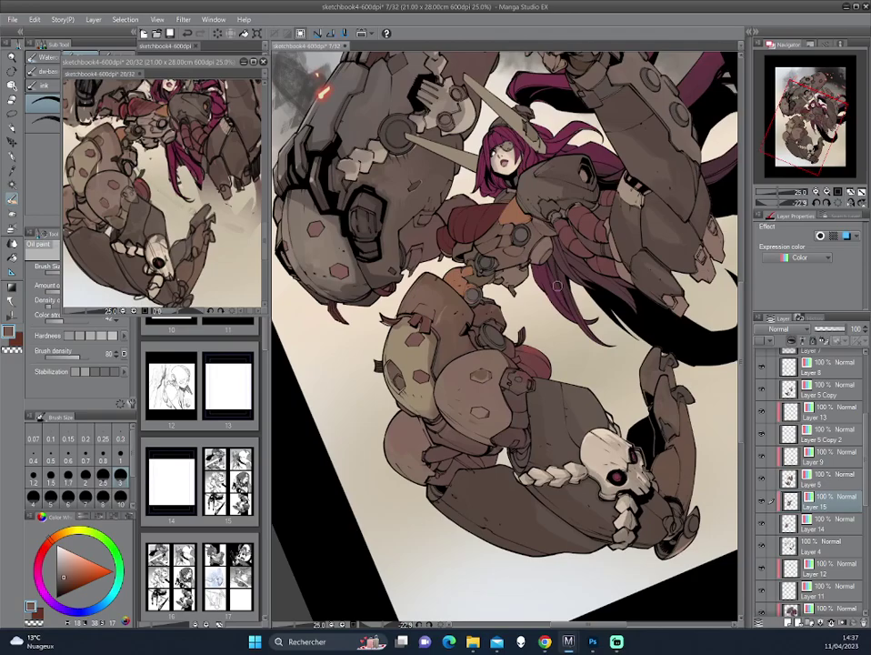
pyautogui.moveTo(370, 166); pyautogui.dragTo(379, 187)
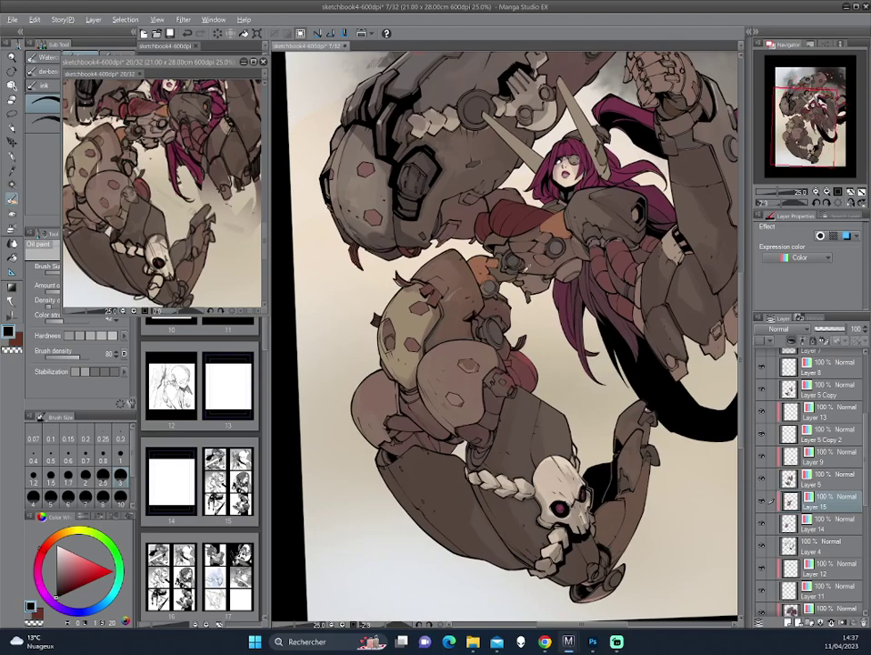
# Sample an orange-brown from the mech's armour and mirror the view to check the lower legs
pyautogui.keyDown('alt'); pyautogui.click(391, 200); pyautogui.keyUp('alt')
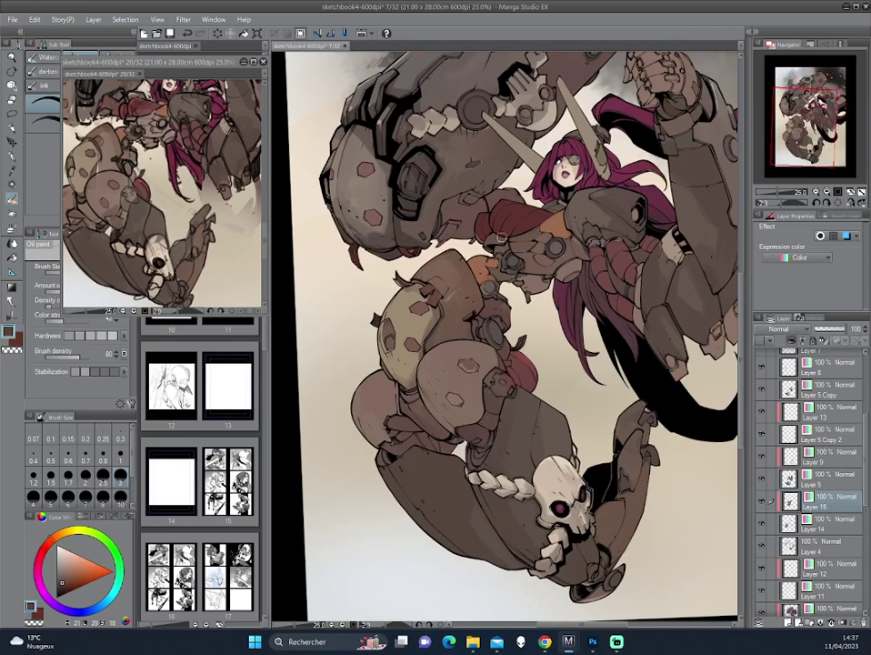
pyautogui.press('h')
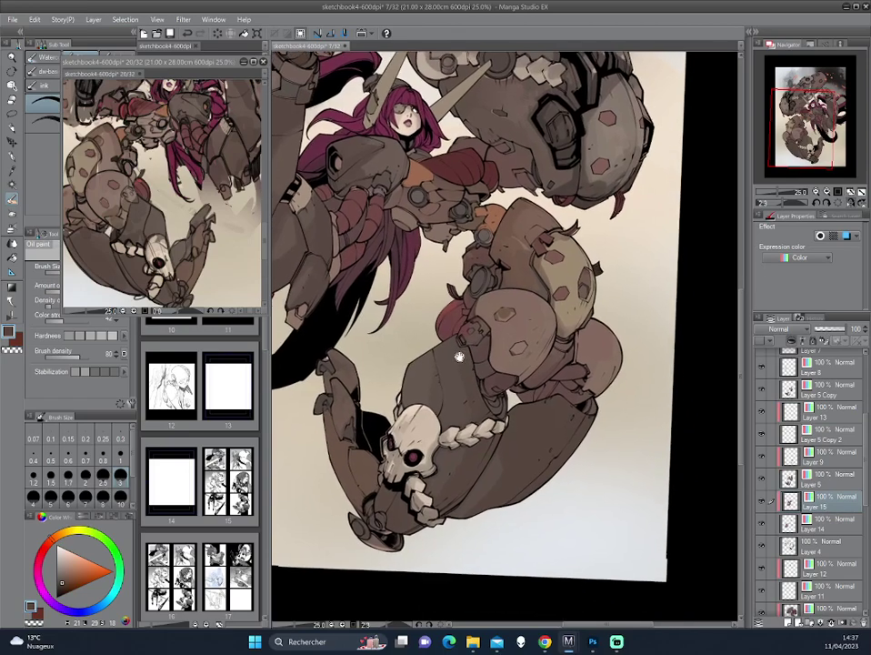
pyautogui.moveTo(595, 315); pyautogui.dragTo(506, 287)
pyautogui.scroll(2, 506, 287)
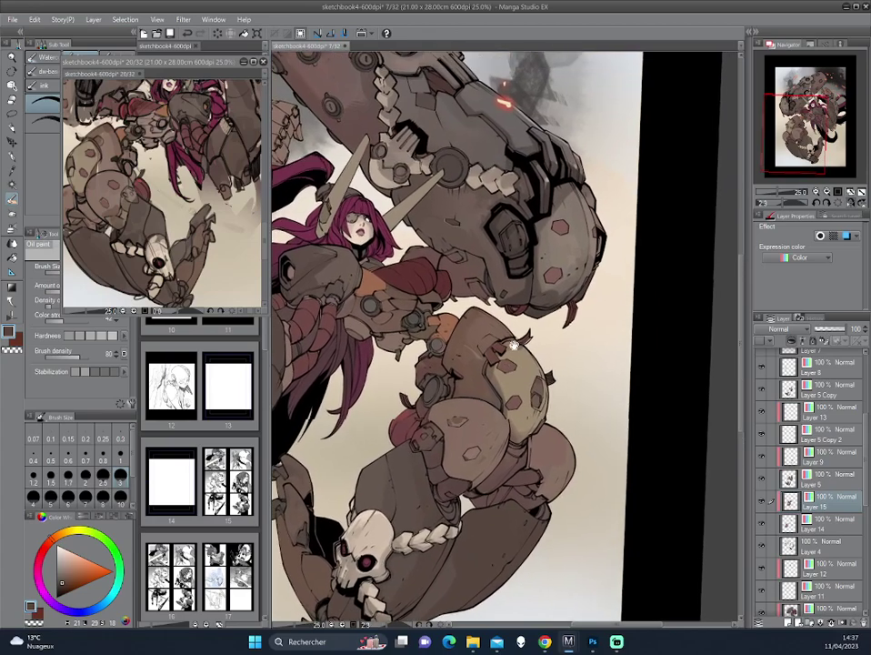
pyautogui.scroll(-2, 435, 325)
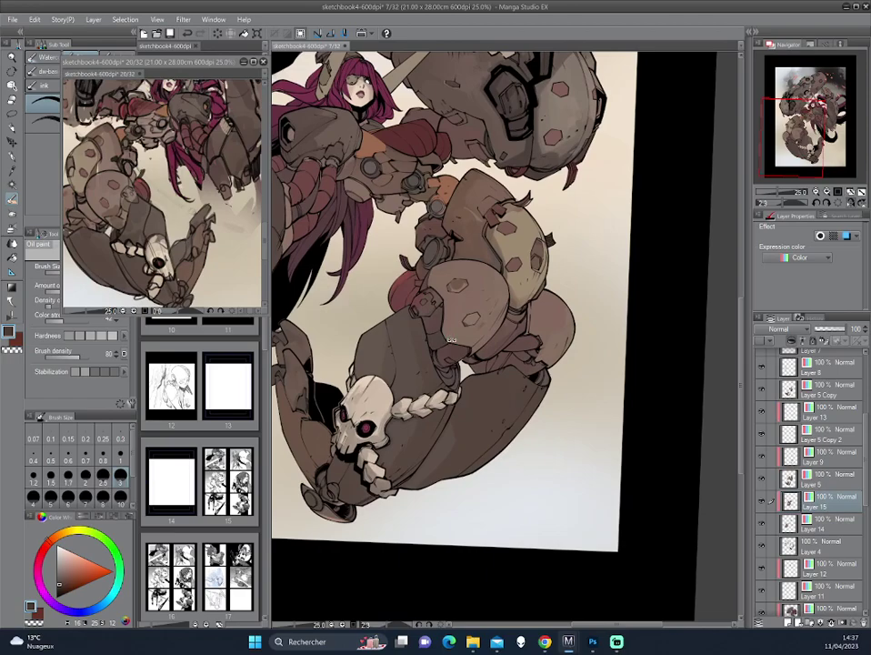
# Rotate the canvas through several angles to review the lower artwork and upper body
pyautogui.moveTo(451, 340); pyautogui.dragTo(463, 279)
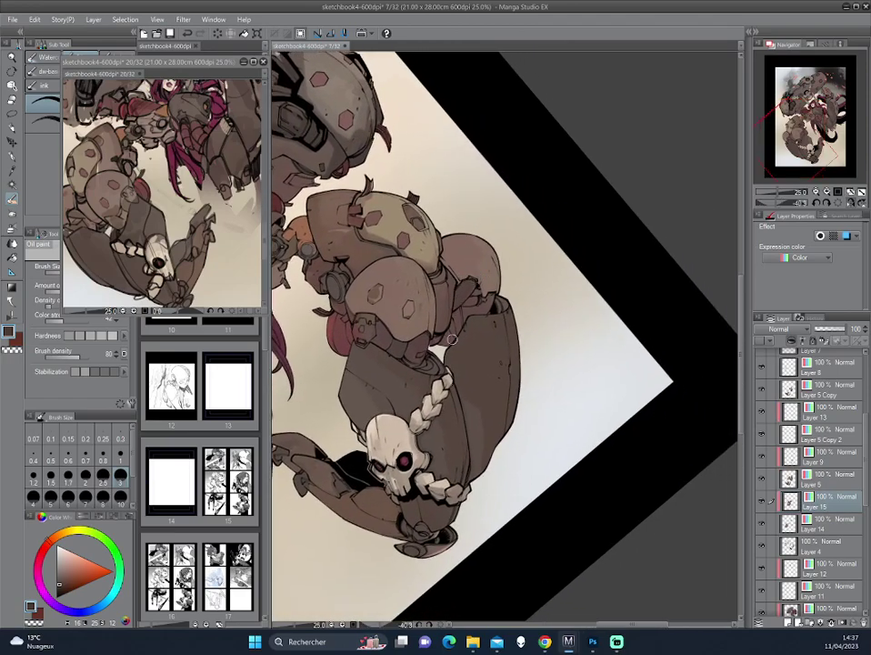
pyautogui.moveTo(339, 250)
pyautogui.mouseDown()
pyautogui.moveTo(329, 264)
pyautogui.moveTo(467, 331)
pyautogui.mouseUp()
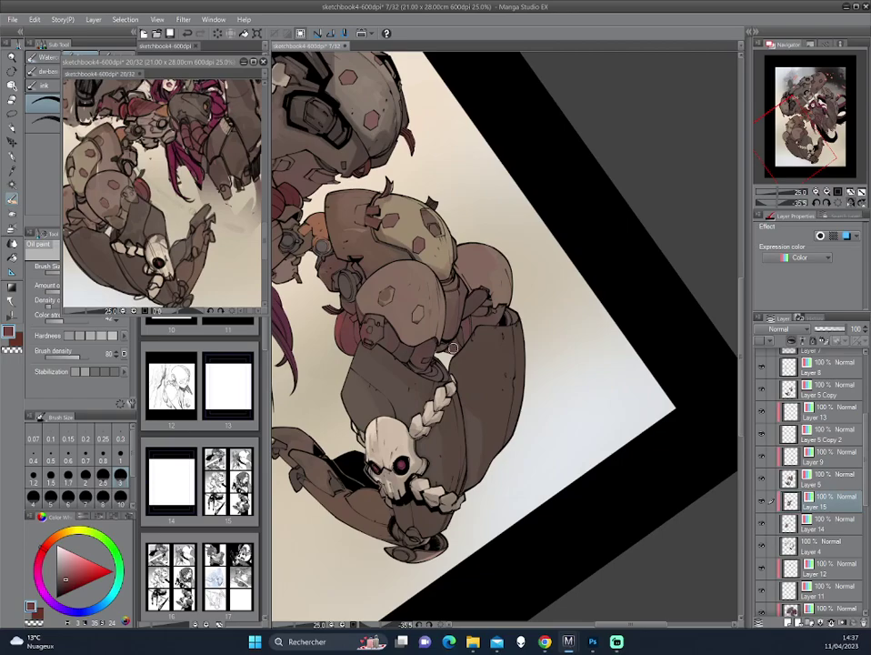
pyautogui.moveTo(342, 262); pyautogui.dragTo(414, 271)
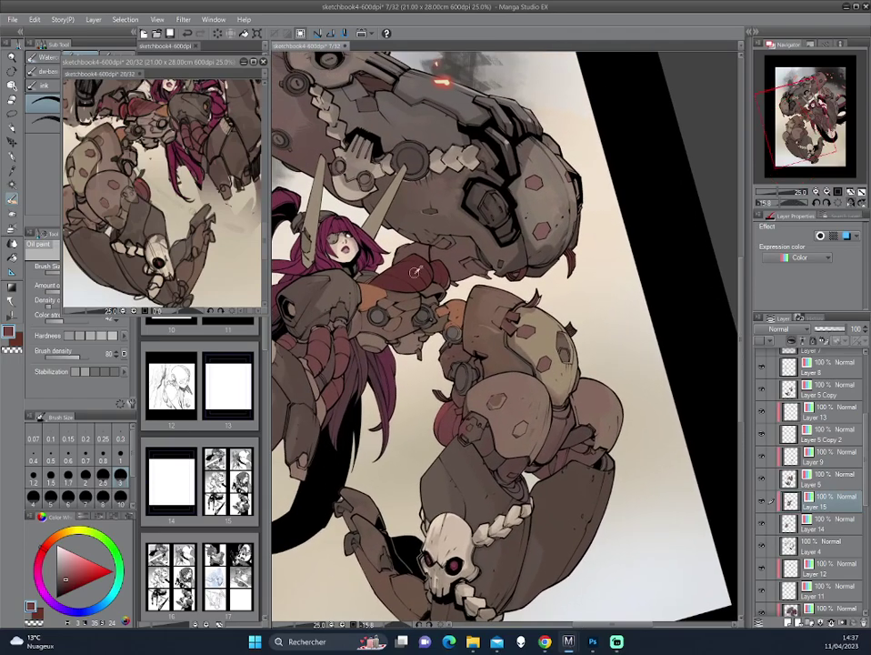
pyautogui.moveTo(536, 460); pyautogui.dragTo(440, 319)
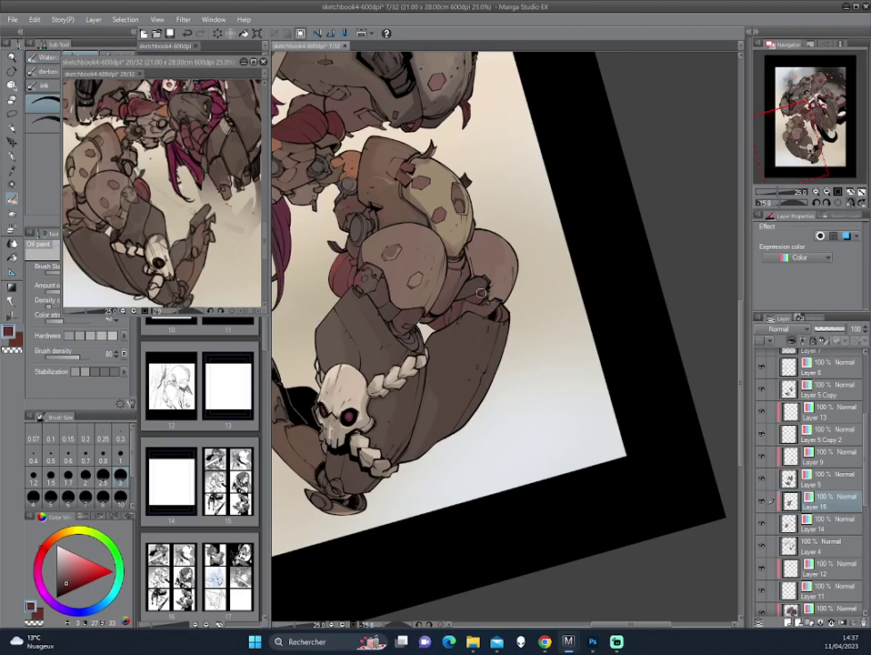
pyautogui.moveTo(481, 293); pyautogui.dragTo(520, 277)
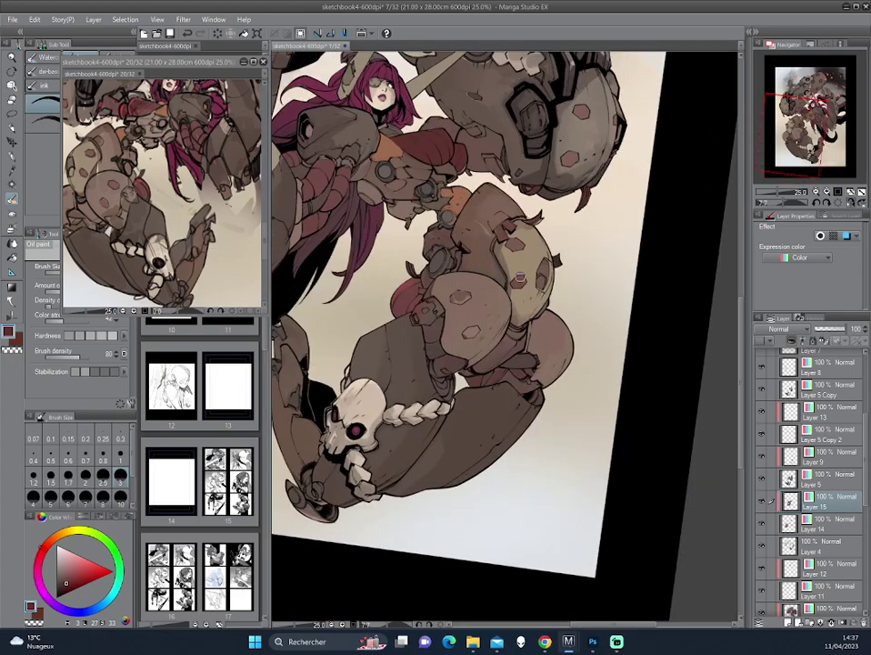
pyautogui.scroll(3, 519, 277)
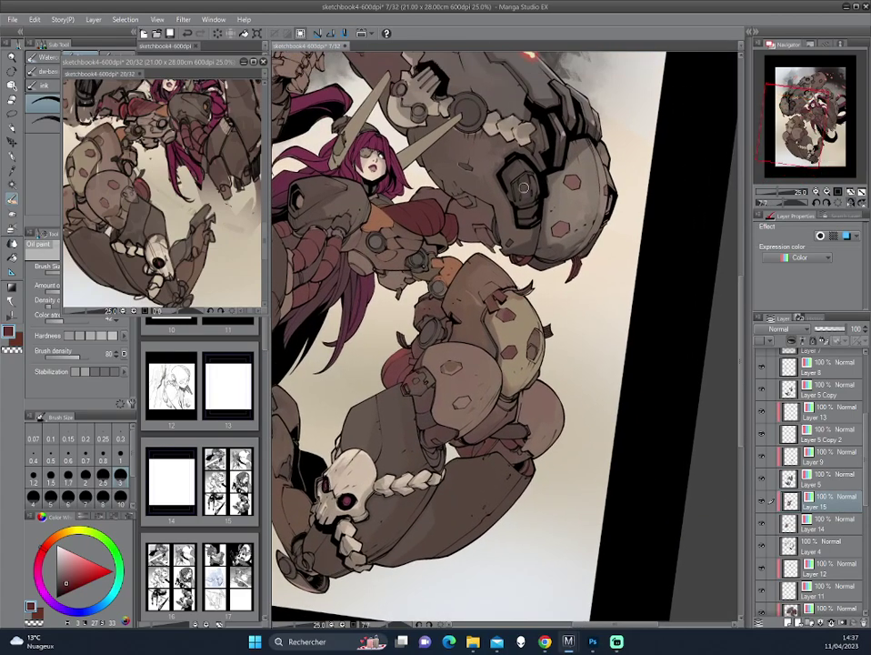
pyautogui.scroll(-3, 524, 188)
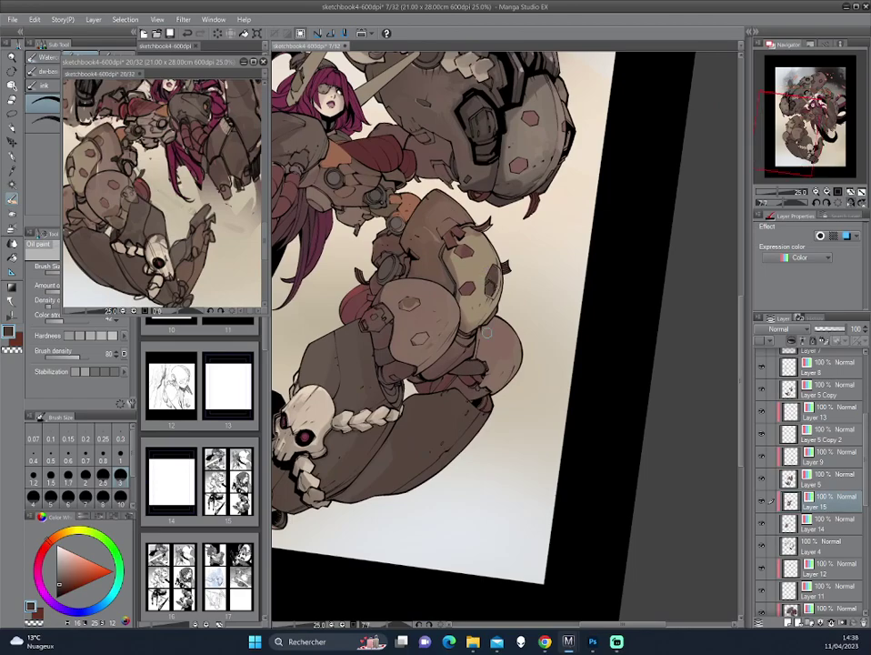
pyautogui.scroll(1, 486, 333)
pyautogui.scroll(1, 487, 332)
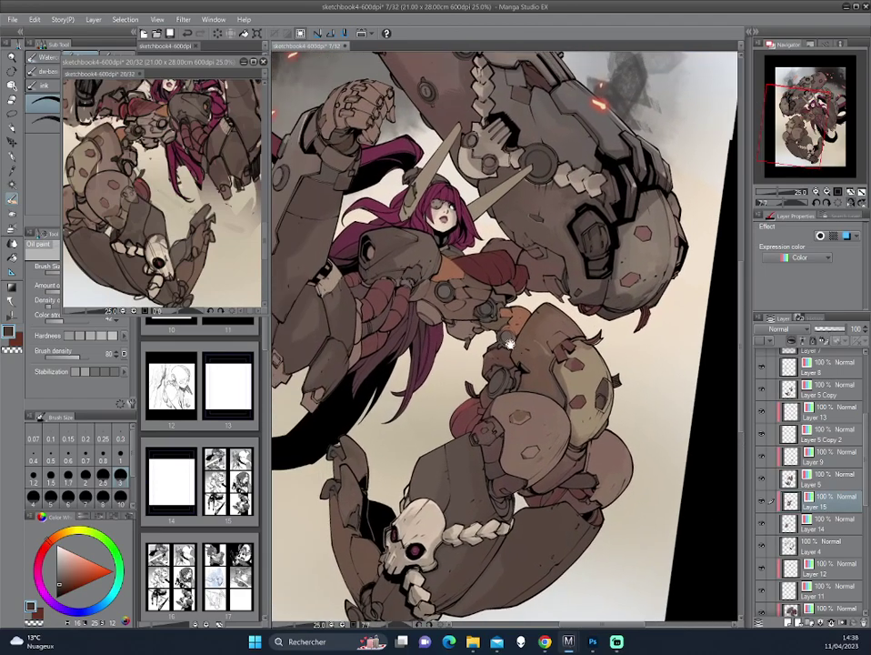
pyautogui.scroll(1, 509, 291)
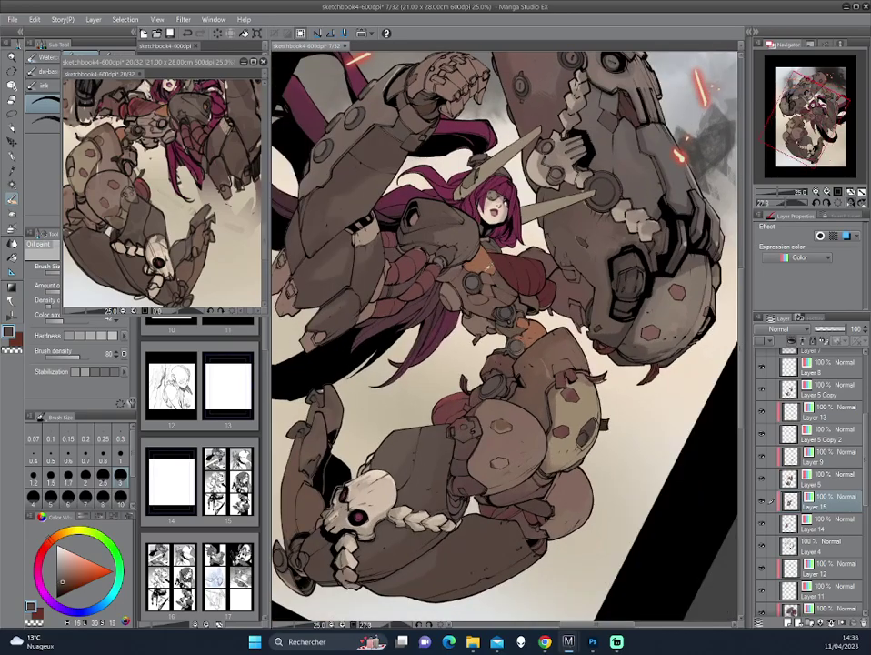
# Mirror the view back and tilt the page to further viewing angles
pyautogui.moveTo(356, 269); pyautogui.dragTo(539, 323)
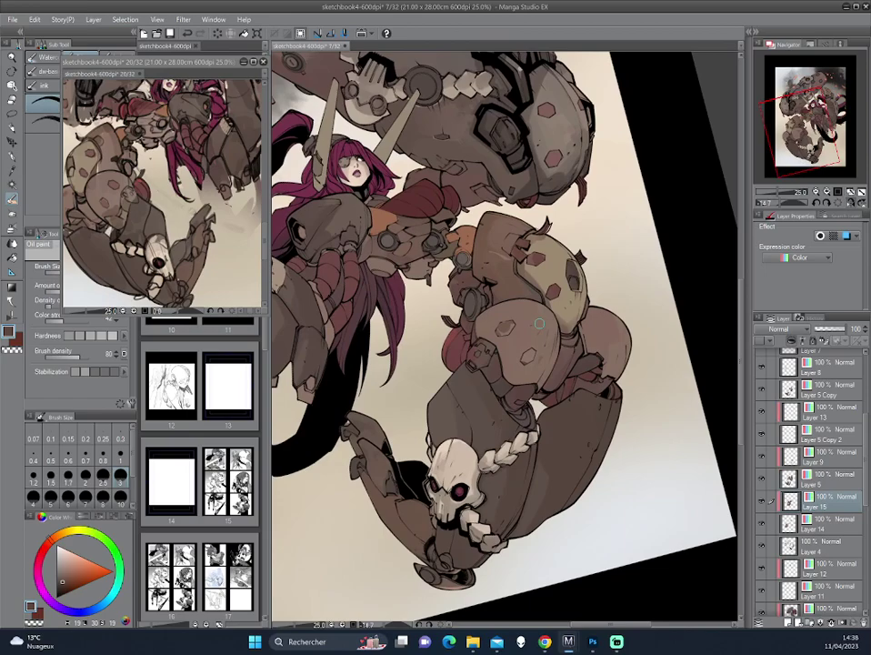
pyautogui.moveTo(539, 323); pyautogui.dragTo(395, 273)
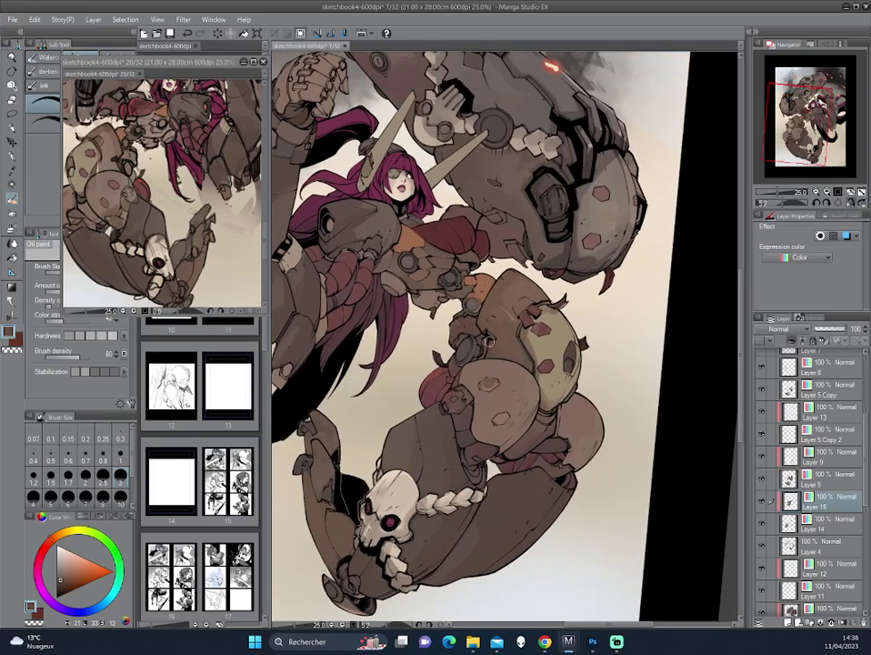
pyautogui.press('h')
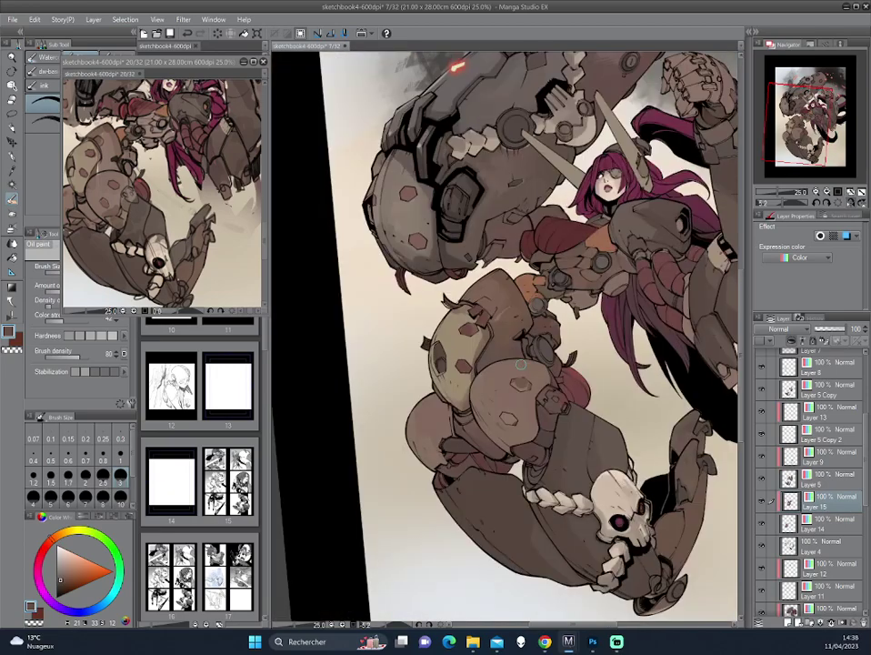
pyautogui.moveTo(524, 364); pyautogui.dragTo(536, 319)
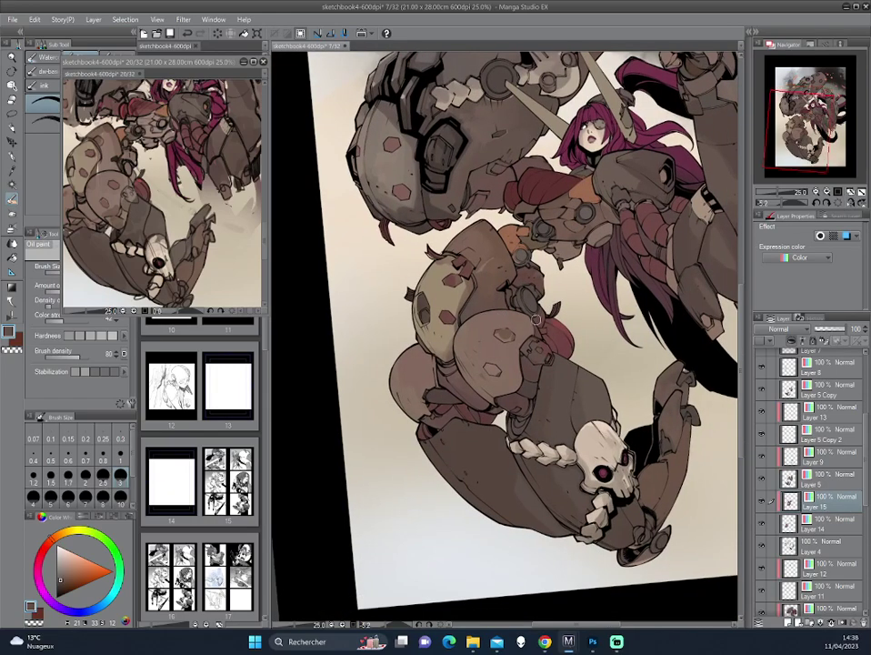
pyautogui.moveTo(537, 320); pyautogui.dragTo(473, 313)
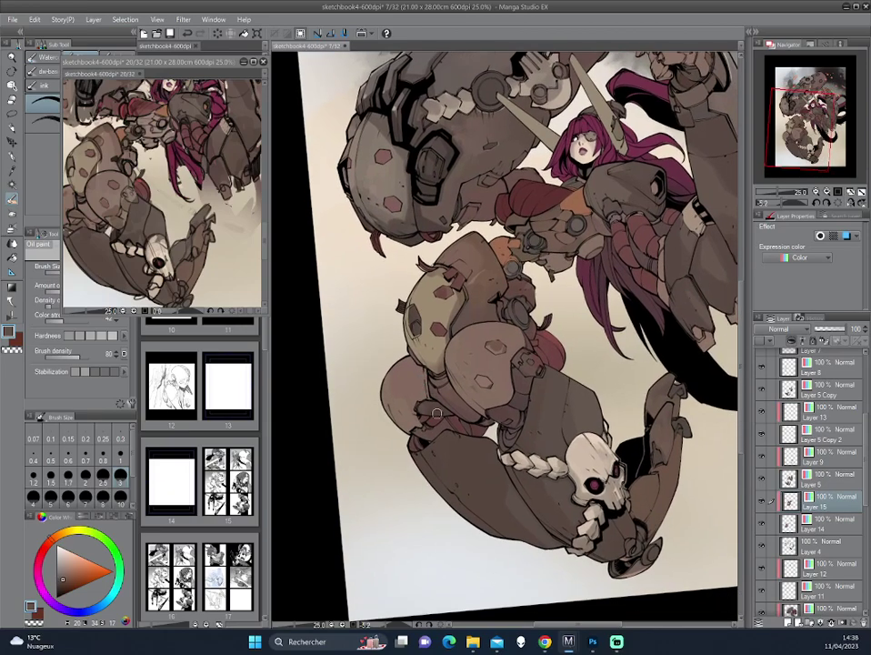
pyautogui.moveTo(430, 398)
pyautogui.mouseDown()
pyautogui.moveTo(569, 348)
pyautogui.moveTo(552, 348)
pyautogui.mouseUp()
# With the Darker pencil, pick a dark red, then orange-brown and darker brown shading colours
pyautogui.press('p')
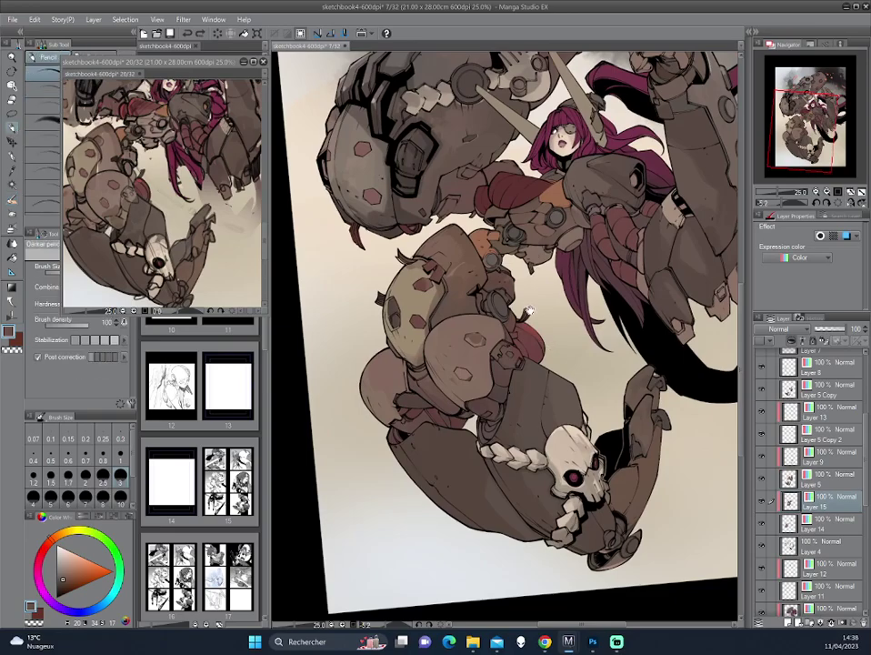
pyautogui.moveTo(413, 260); pyautogui.dragTo(470, 261)
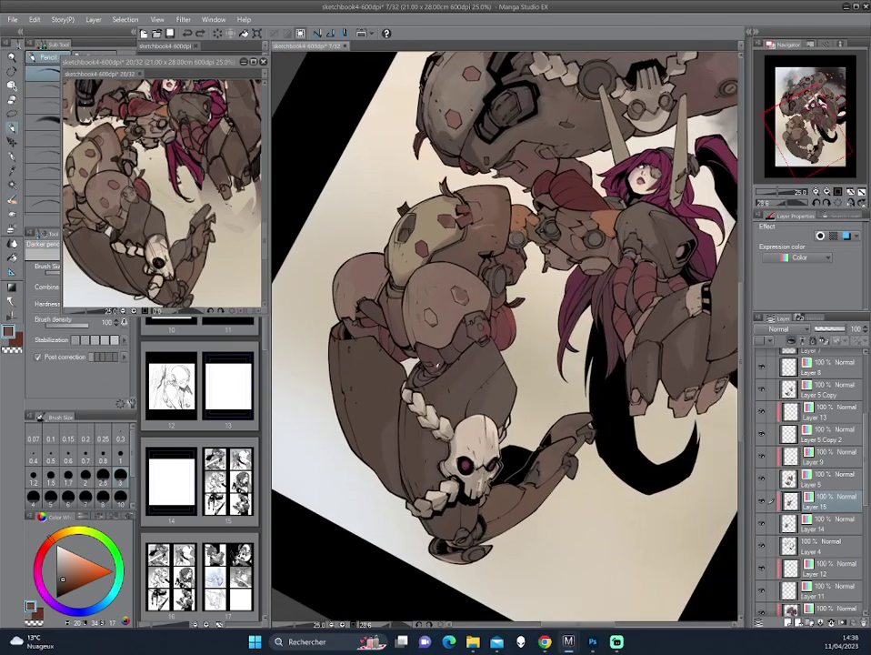
pyautogui.keyDown('alt'); pyautogui.click(328, 267); pyautogui.keyUp('alt')
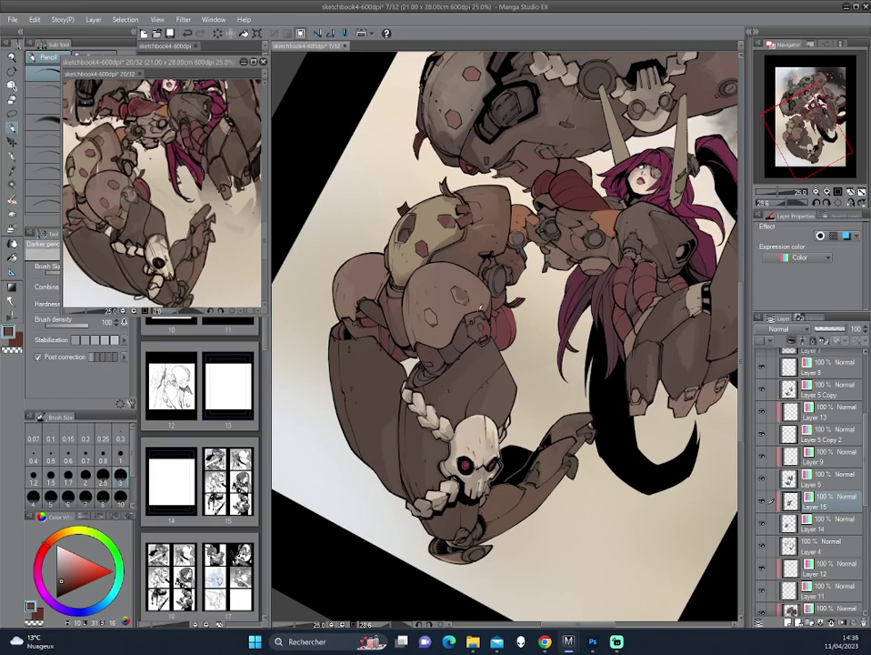
pyautogui.keyDown('alt'); pyautogui.click(354, 242); pyautogui.keyUp('alt')
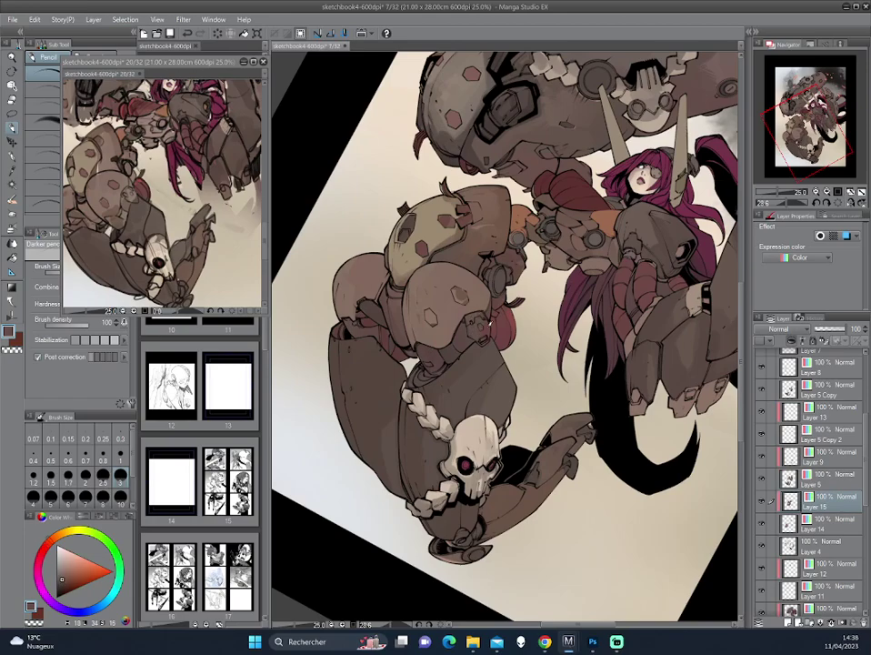
pyautogui.keyDown('alt'); pyautogui.click(345, 249); pyautogui.keyUp('alt')
pyautogui.moveTo(469, 378); pyautogui.dragTo(443, 314)
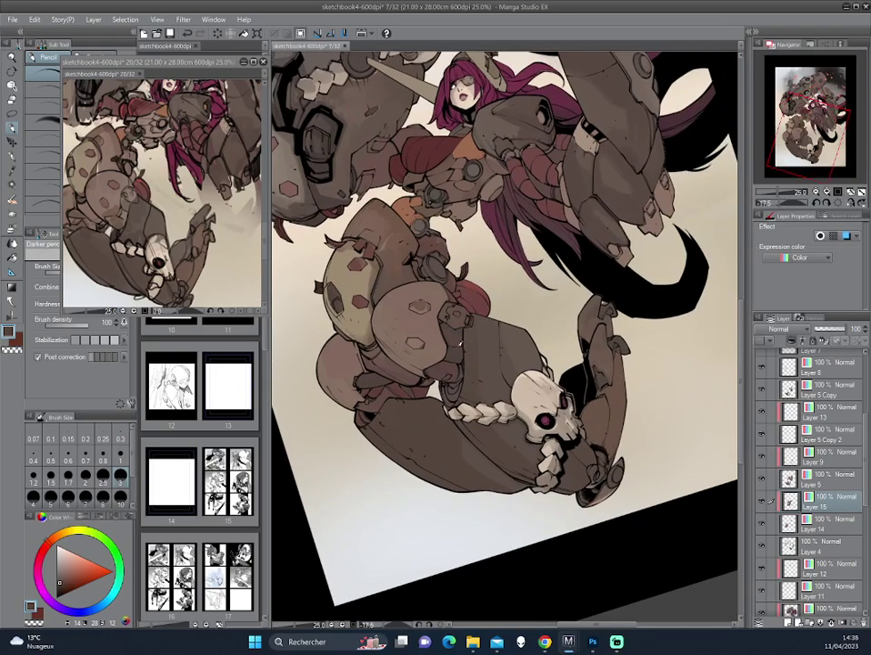
pyautogui.moveTo(481, 264); pyautogui.dragTo(469, 335)
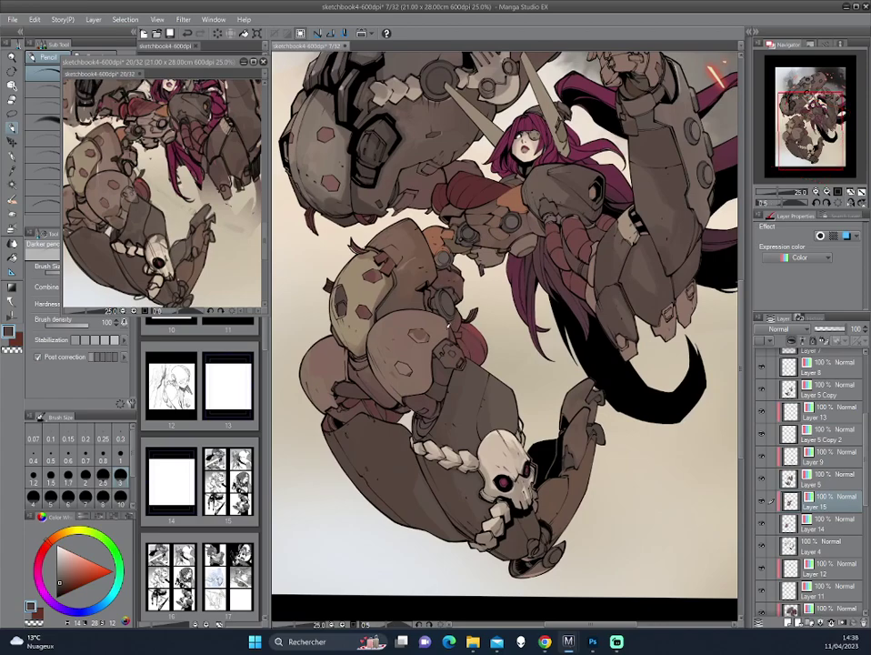
# Mix a darker desaturated brown, then switch to a darker and then brighter red tone
pyautogui.keyDown('alt'); pyautogui.click(338, 248); pyautogui.keyUp('alt')
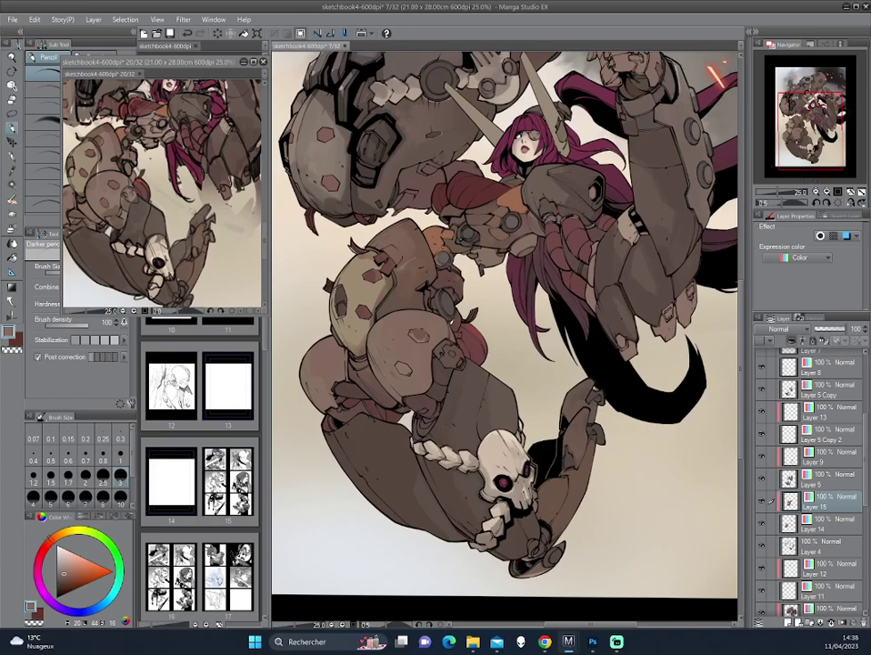
pyautogui.keyDown('alt'); pyautogui.click(345, 265); pyautogui.keyUp('alt')
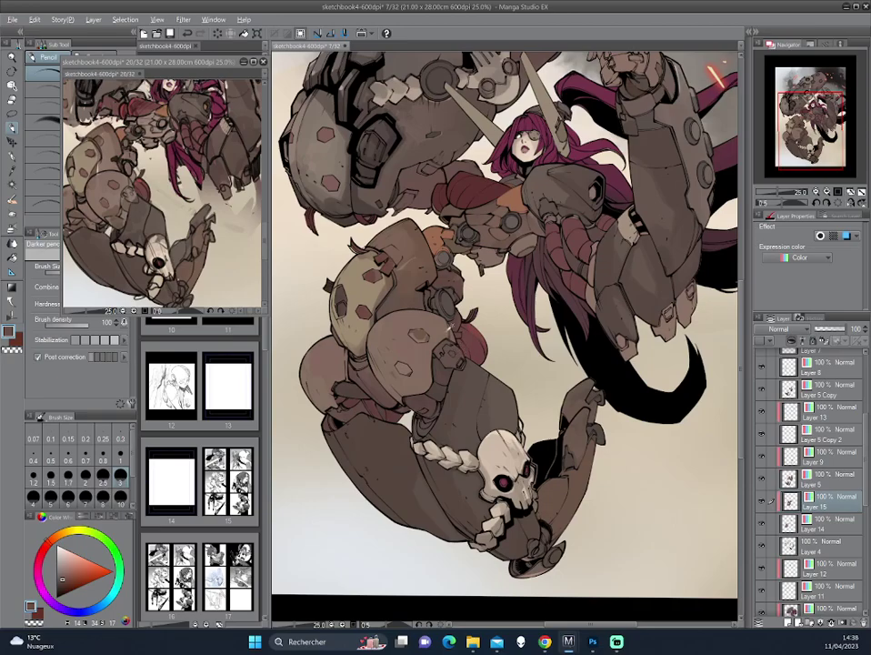
pyautogui.click(62, 572)
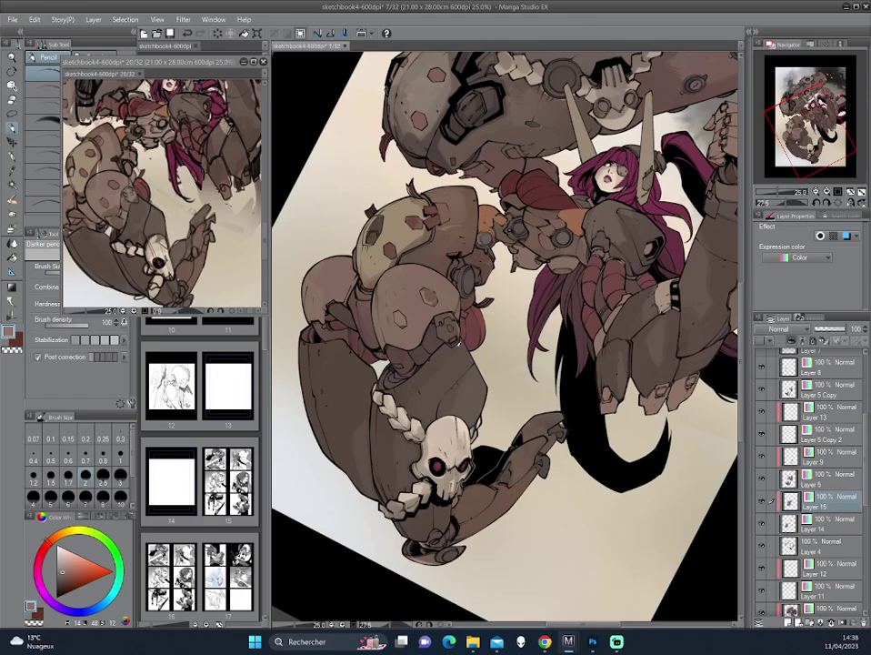
pyautogui.click(70, 577)
pyautogui.click(80, 561)
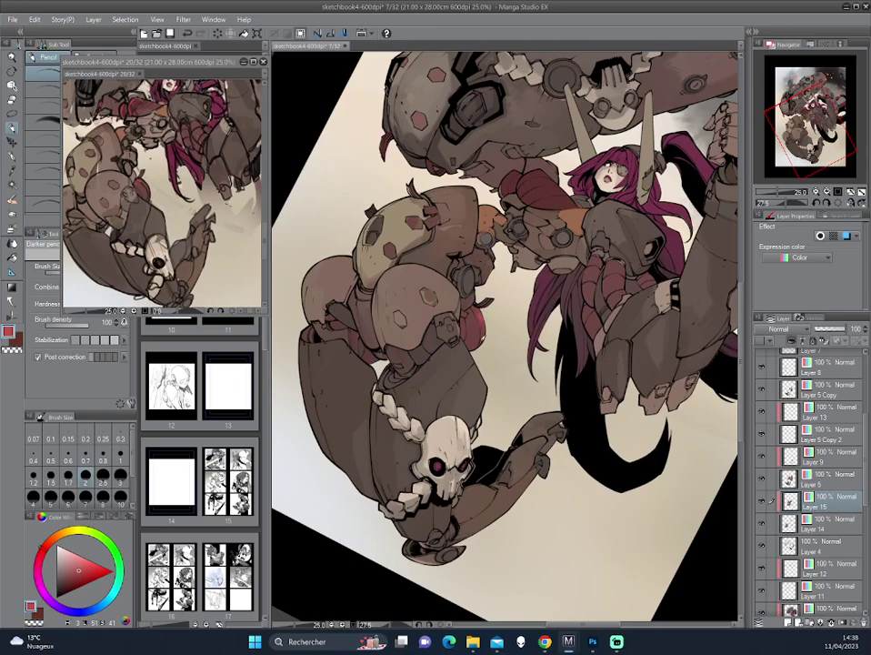
# Mirror and rotate the view while settling on a darker brown-red for the armour shading
pyautogui.press('h')
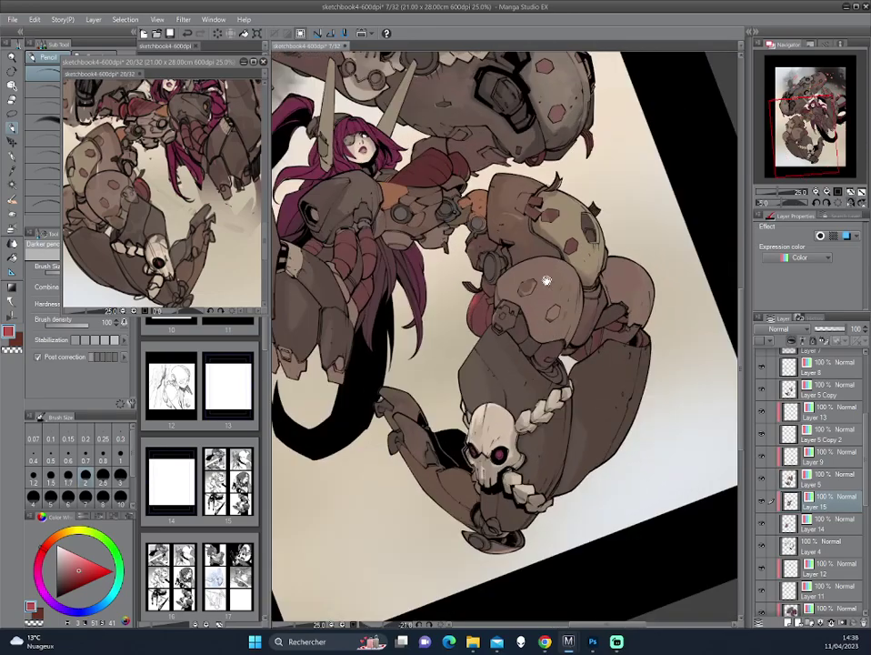
pyautogui.moveTo(546, 281); pyautogui.dragTo(526, 309)
pyautogui.keyDown('alt'); pyautogui.click(368, 215); pyautogui.keyUp('alt')
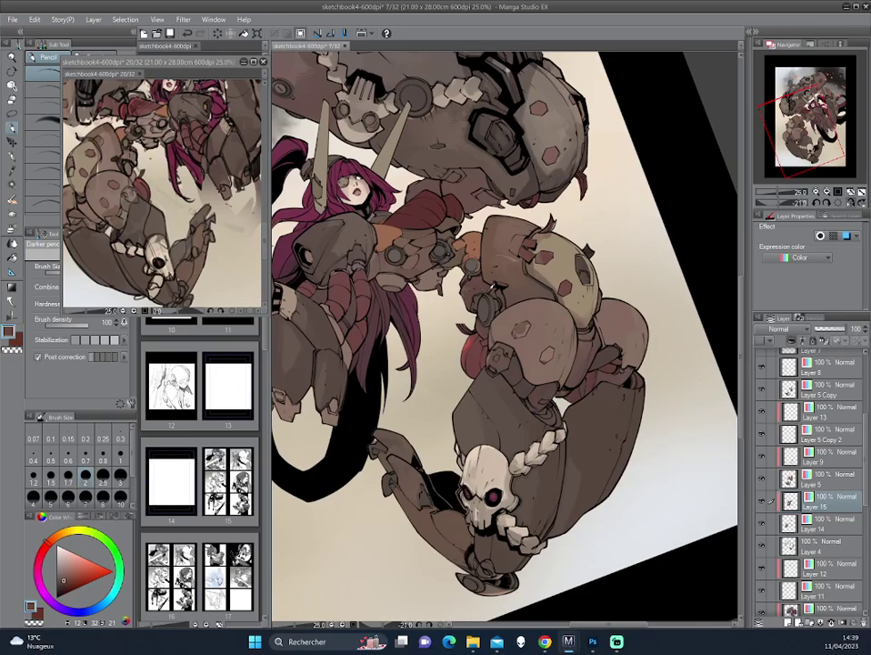
pyautogui.keyDown('alt'); pyautogui.click(350, 211); pyautogui.keyUp('alt')
pyautogui.press('^')
pyautogui.press('^')
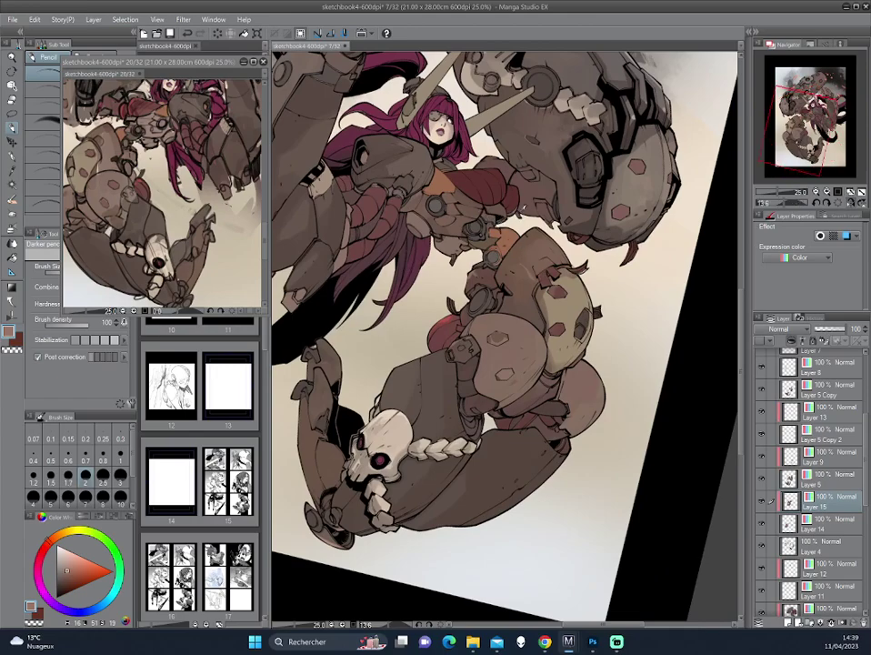
pyautogui.keyDown('alt'); pyautogui.click(443, 139); pyautogui.keyUp('alt')
pyautogui.press('^')
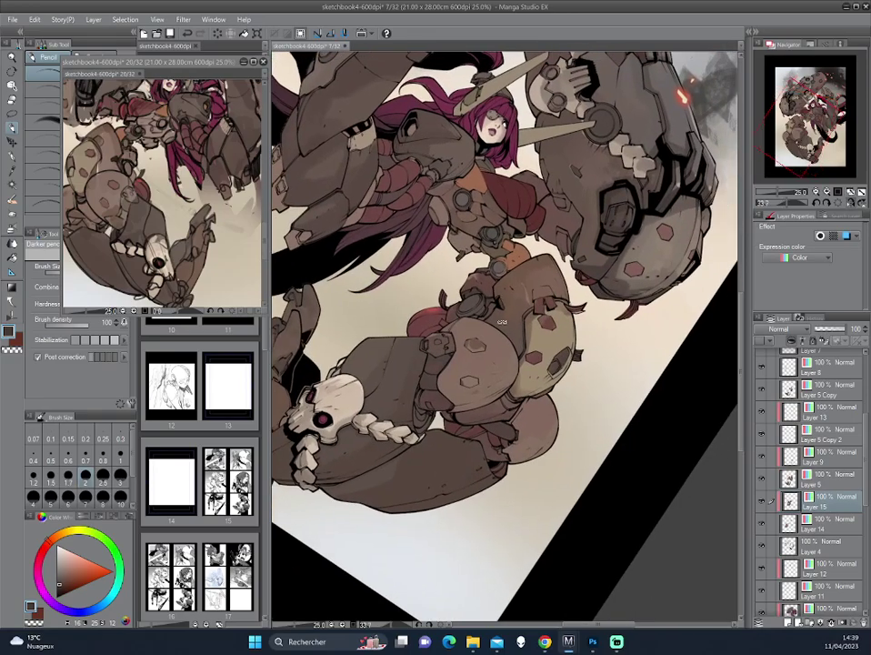
pyautogui.press('-')
pyautogui.press('-')
pyautogui.press('-')
pyautogui.press('-')
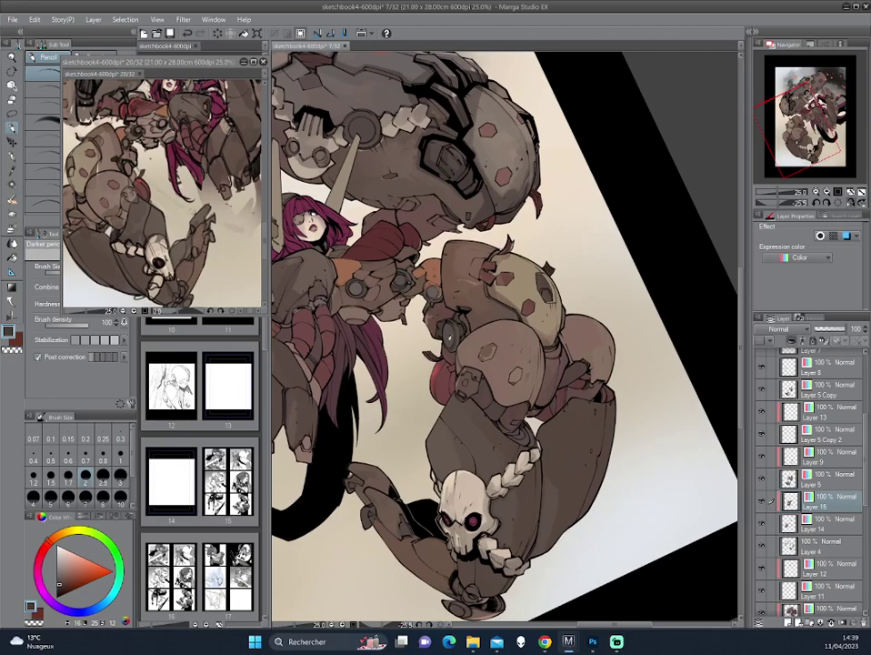
# Adjust the shading colour's brightness, sample a colour from the artwork, and zoom onto the mech's legs
pyautogui.click(61, 570)
pyautogui.click(59, 583)
pyautogui.moveTo(542, 201); pyautogui.dragTo(508, 311)
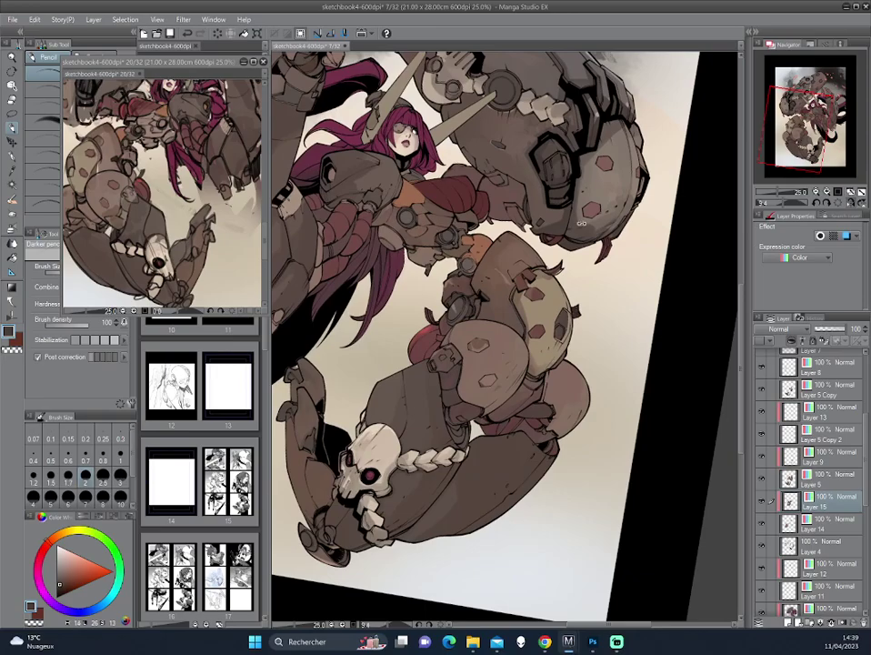
pyautogui.moveTo(354, 219)
pyautogui.mouseDown()
pyautogui.moveTo(576, 279)
pyautogui.moveTo(558, 270)
pyautogui.moveTo(606, 343)
pyautogui.moveTo(527, 318)
pyautogui.mouseUp()
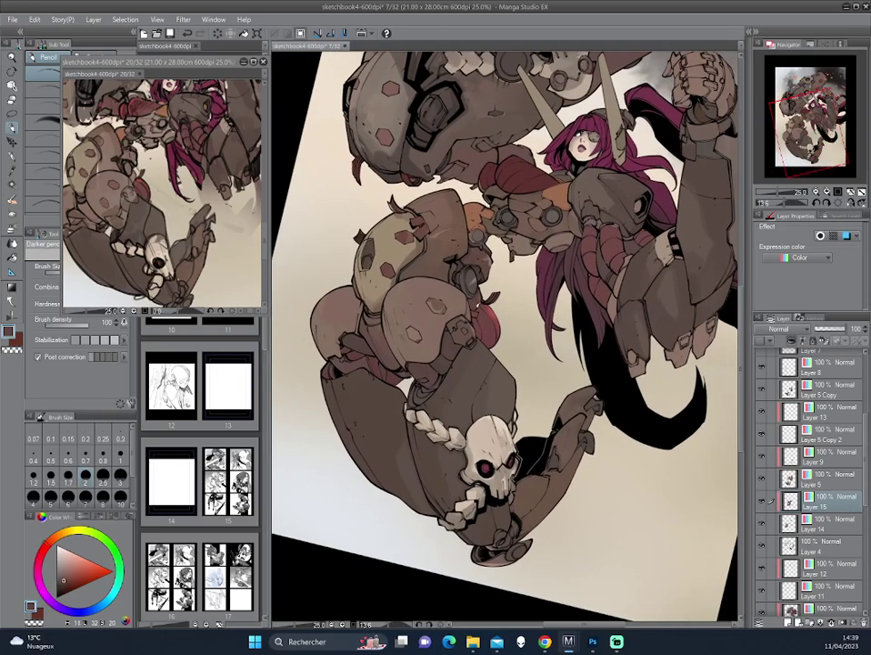
pyautogui.keyDown('alt'); pyautogui.click(480, 263); pyautogui.keyUp('alt')
pyautogui.hotkey('ctrl', '+')
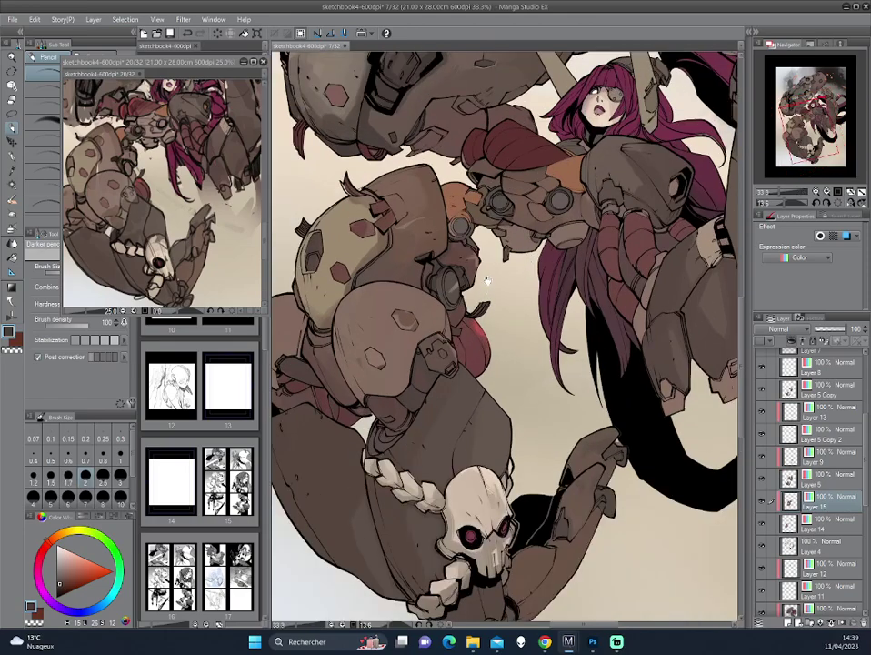
pyautogui.moveTo(365, 223)
pyautogui.mouseDown()
pyautogui.moveTo(482, 264)
pyautogui.moveTo(500, 288)
pyautogui.mouseUp()
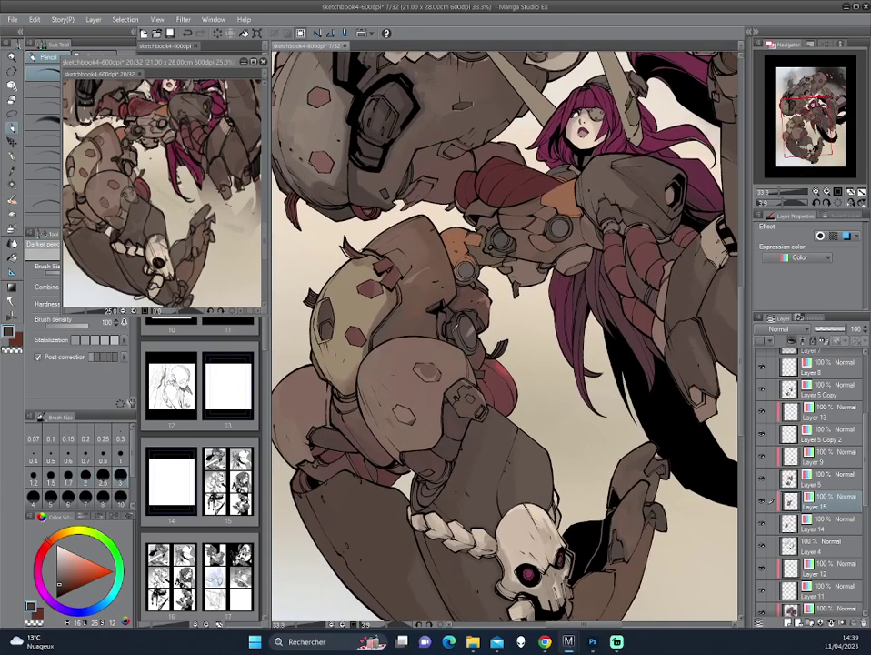
pyautogui.moveTo(341, 215); pyautogui.dragTo(370, 240)
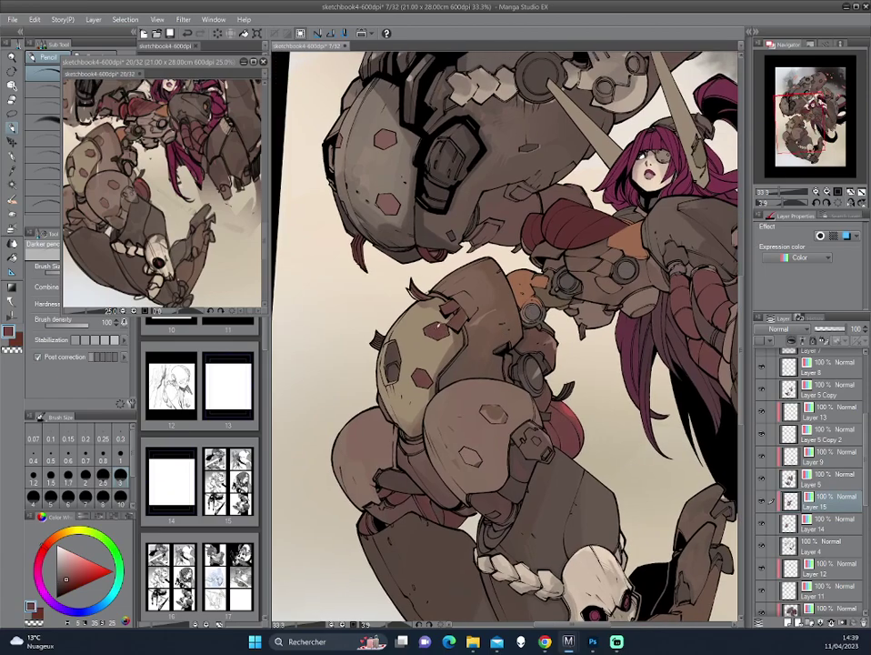
pyautogui.moveTo(350, 251)
pyautogui.mouseDown()
pyautogui.moveTo(363, 234)
pyautogui.moveTo(549, 325)
pyautogui.moveTo(482, 288)
pyautogui.mouseUp()
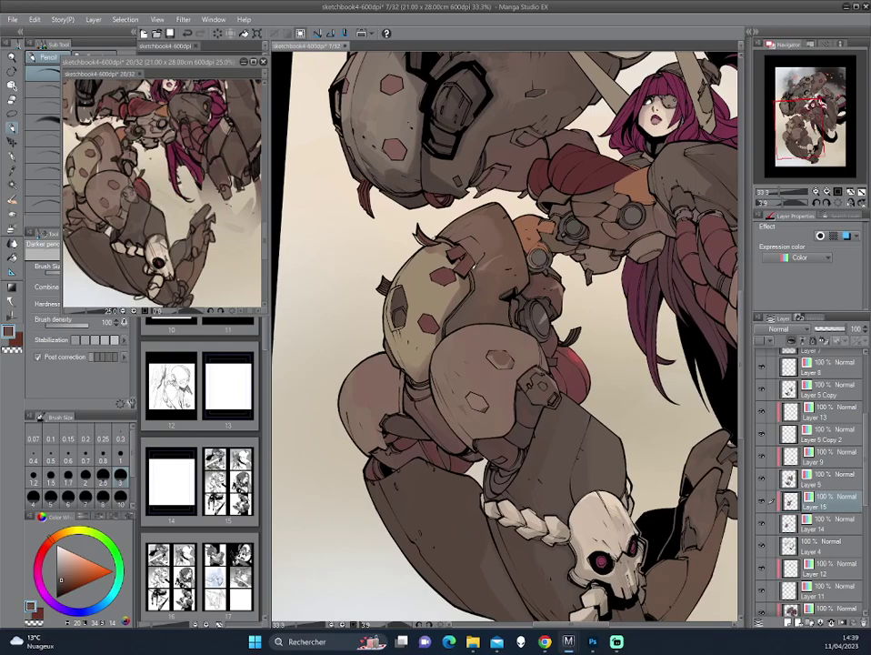
pyautogui.moveTo(483, 288); pyautogui.dragTo(400, 137)
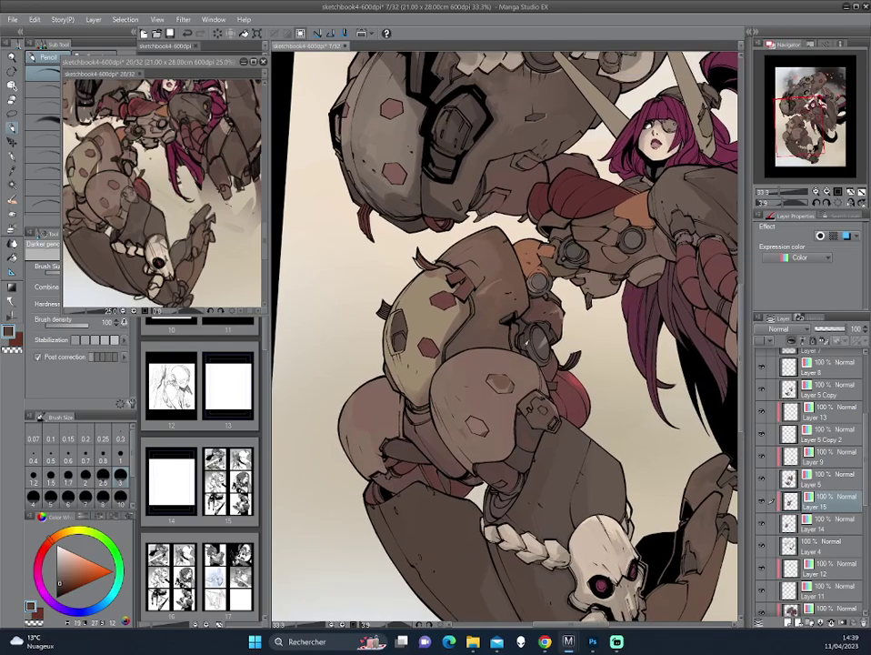
pyautogui.moveTo(376, 192); pyautogui.dragTo(355, 215)
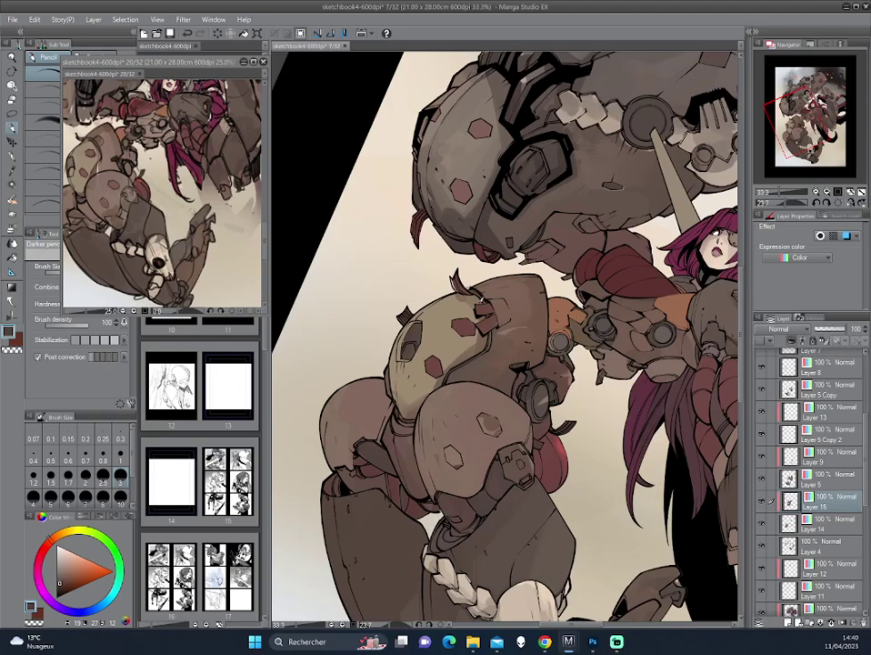
pyautogui.moveTo(359, 226)
pyautogui.mouseDown()
pyautogui.moveTo(519, 293)
pyautogui.moveTo(350, 205)
pyautogui.mouseUp()
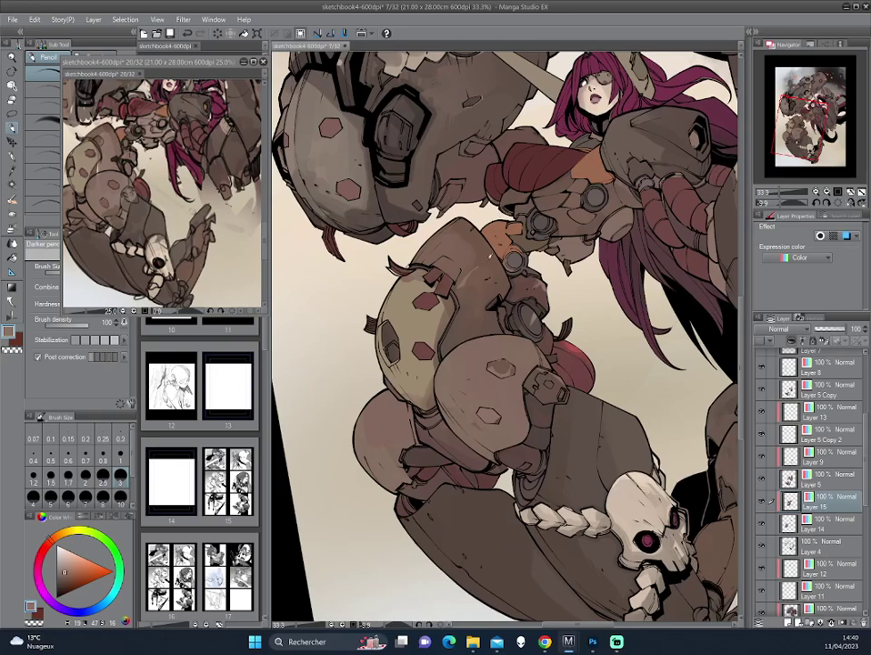
pyautogui.press('p')
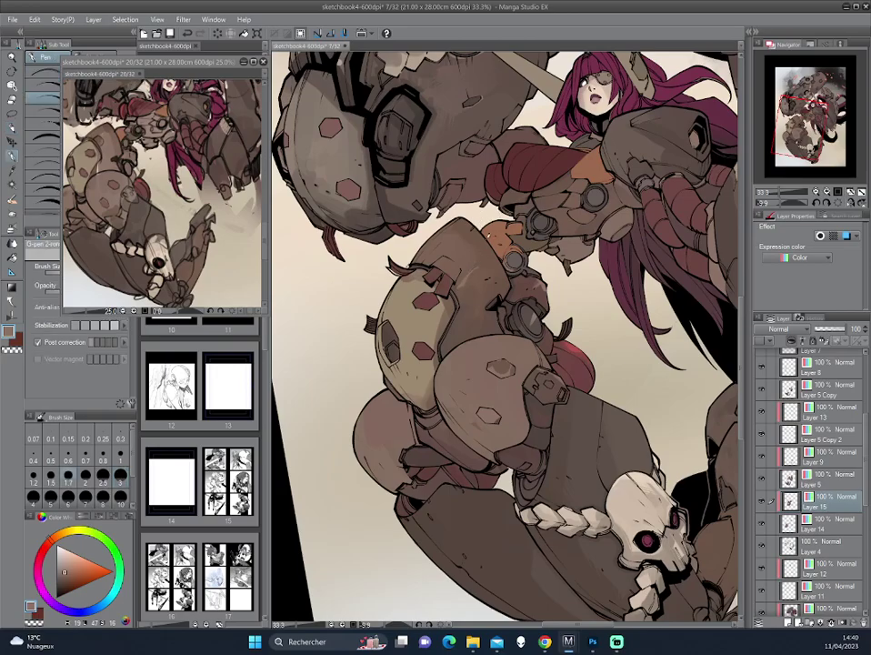
pyautogui.moveTo(426, 133); pyautogui.dragTo(579, 91)
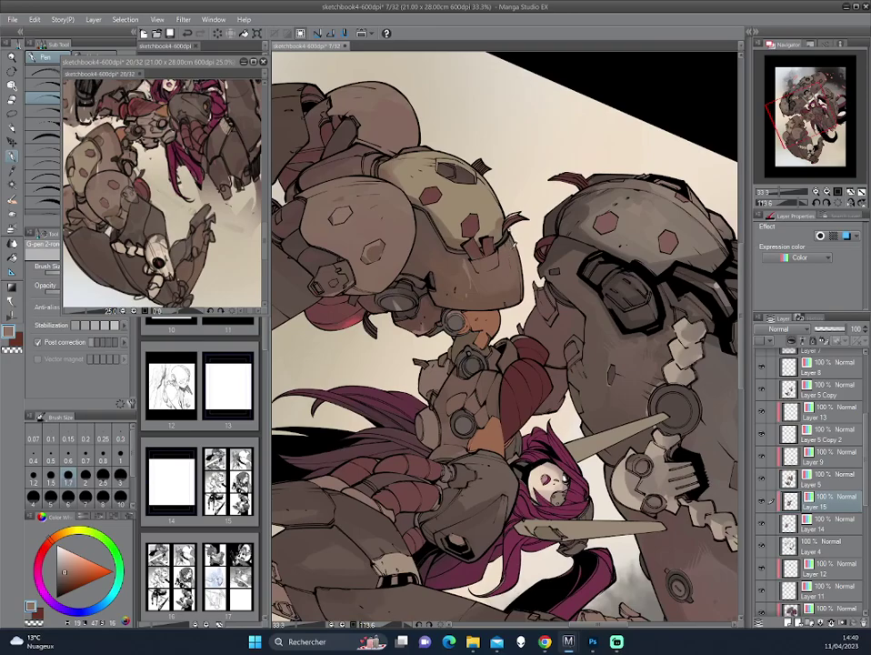
pyautogui.moveTo(386, 218); pyautogui.dragTo(549, 205)
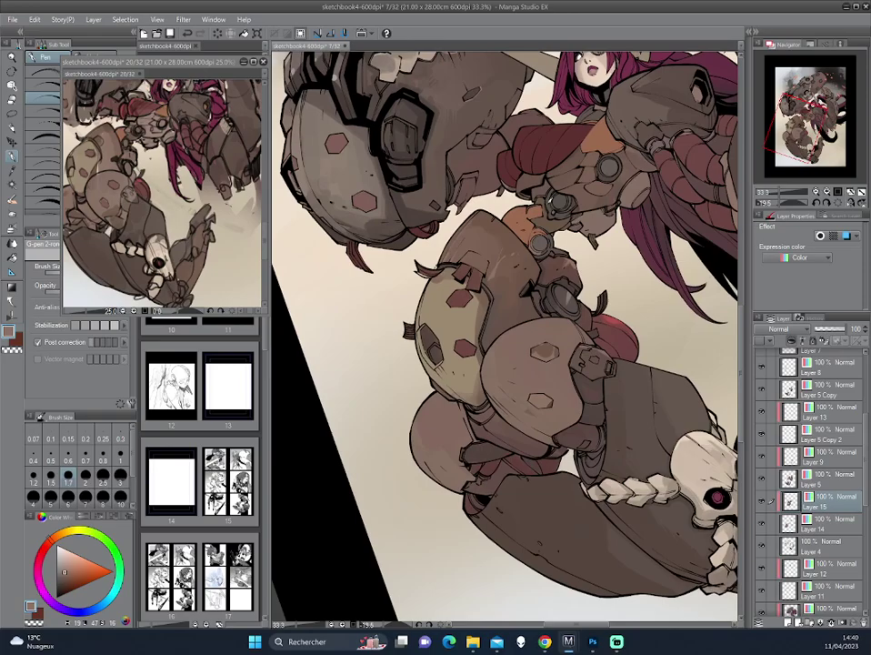
pyautogui.press('^')
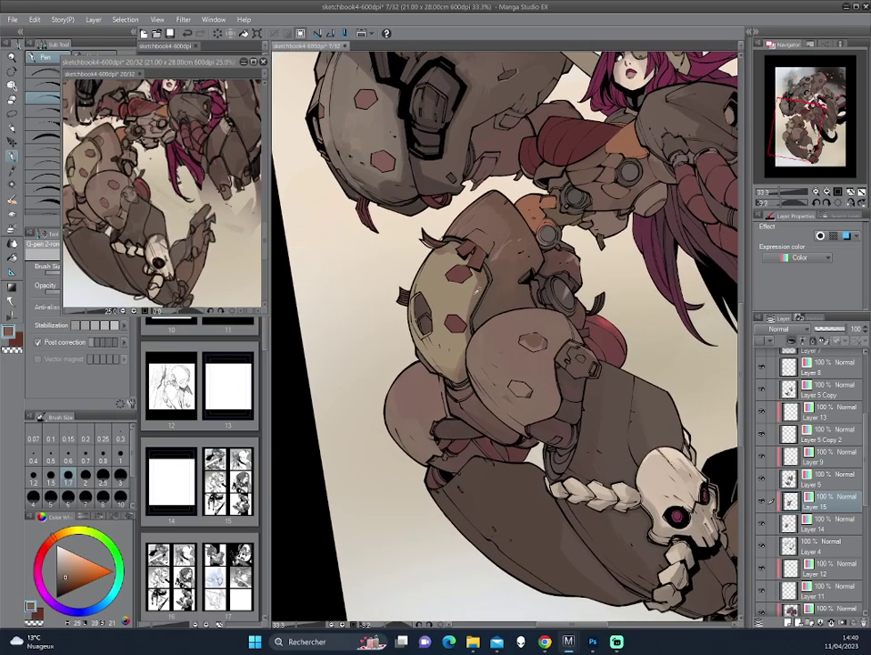
pyautogui.press('^')
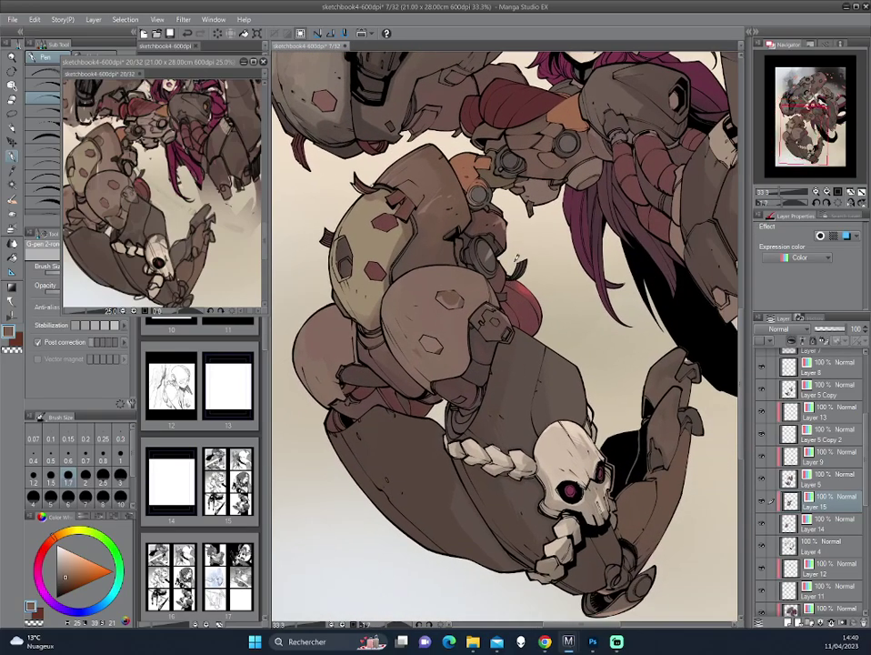
pyautogui.press('p')
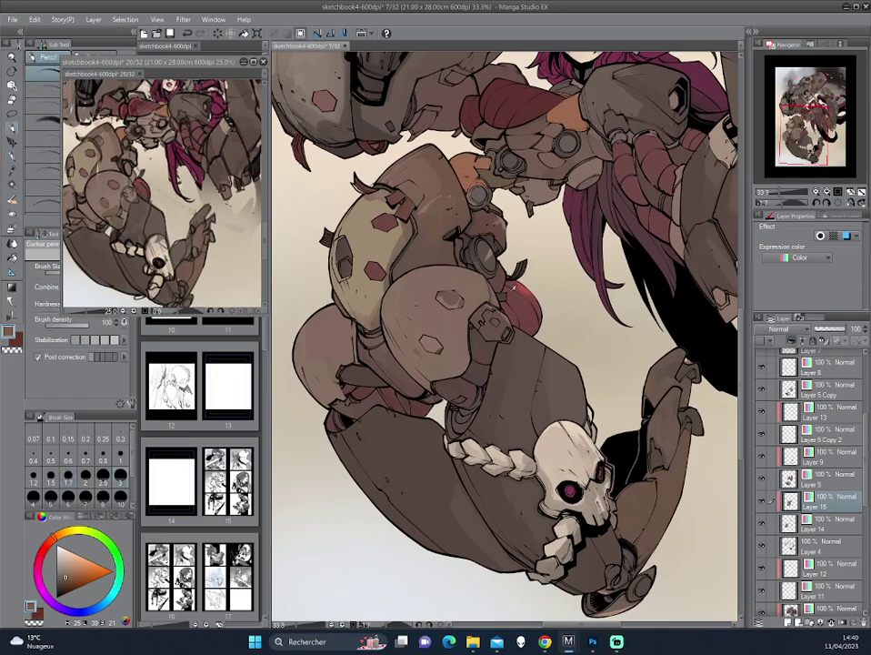
# Return to the shading pencil, rotate the view, and sample darker brown shades from the artwork
pyautogui.keyDown('alt'); pyautogui.click(395, 227); pyautogui.keyUp('alt')
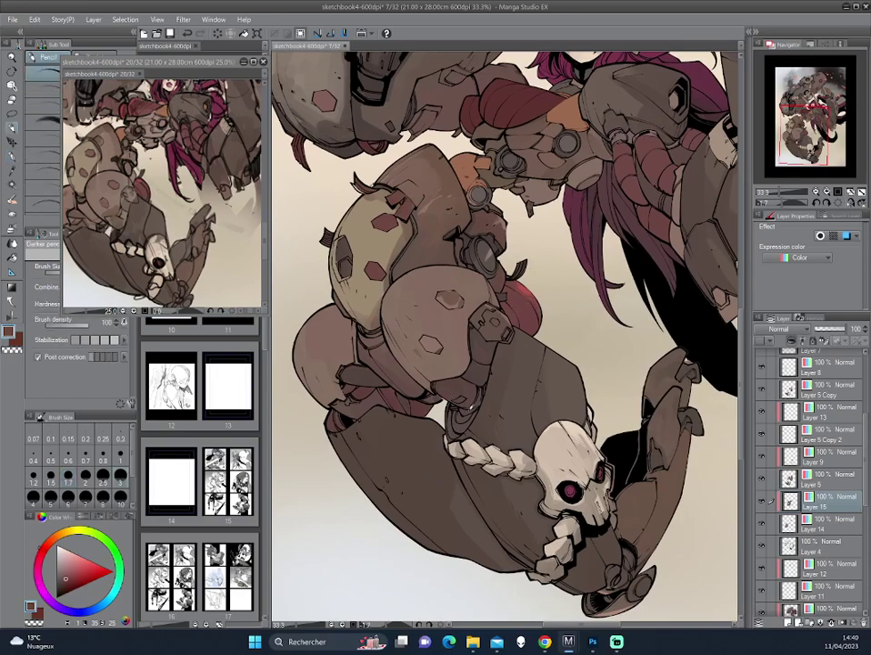
pyautogui.press('^')
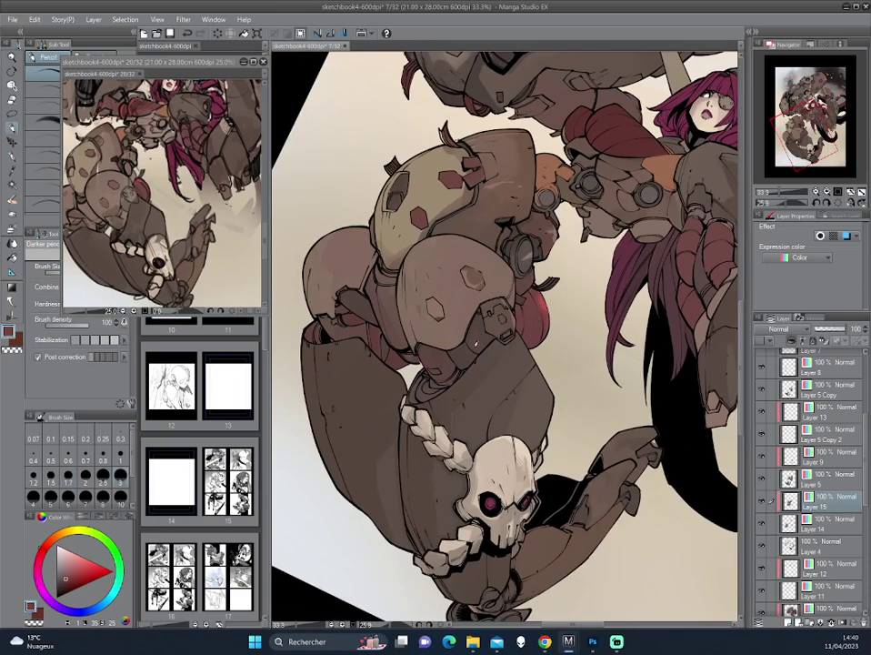
pyautogui.press('^')
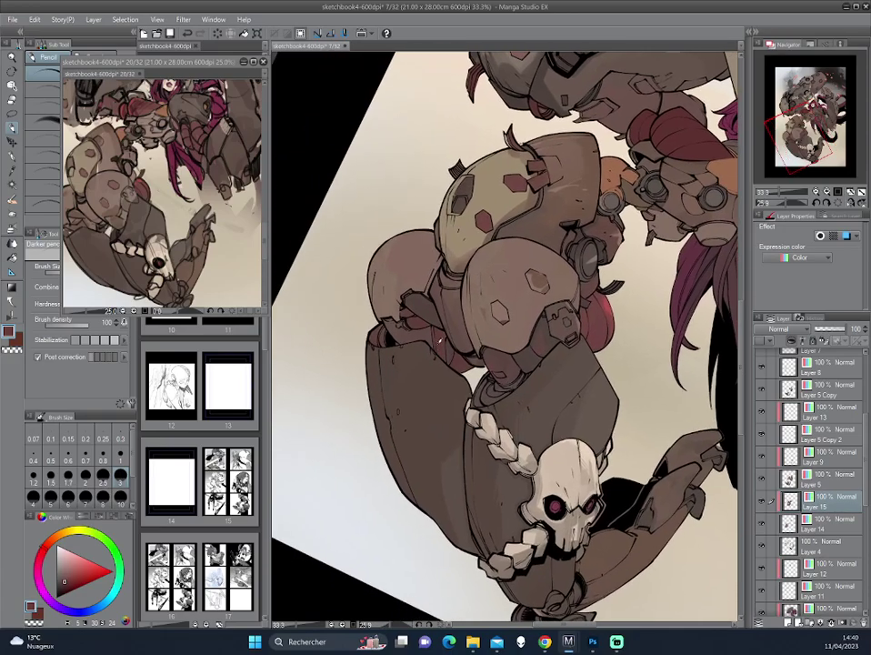
pyautogui.press('^')
pyautogui.press('^')
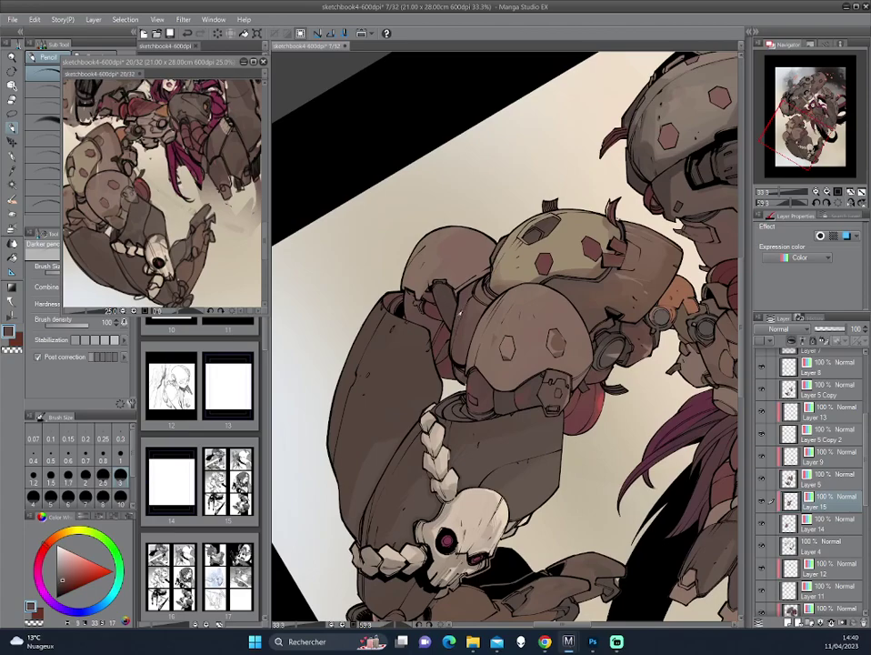
pyautogui.keyDown('alt'); pyautogui.click(469, 301); pyautogui.keyUp('alt')
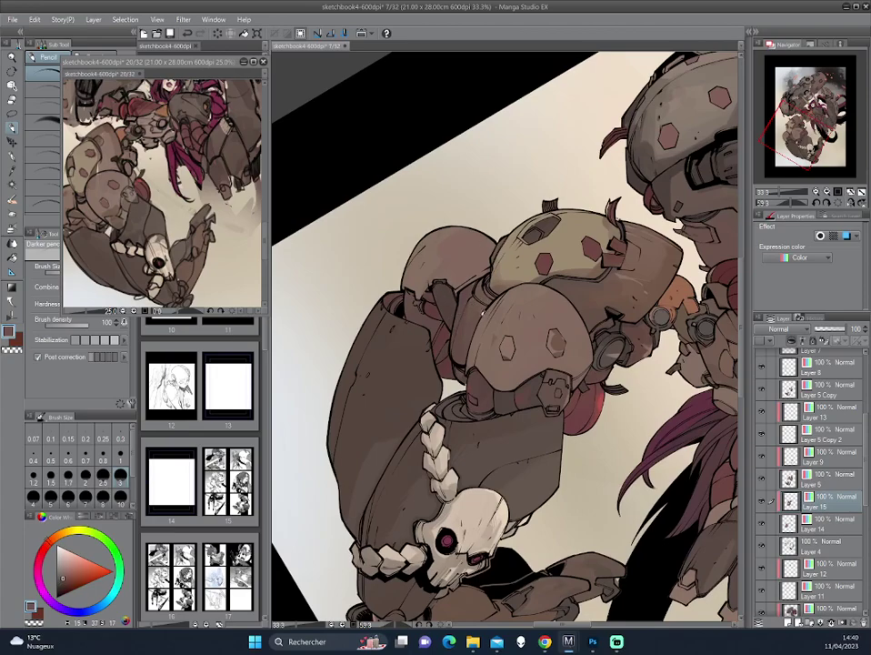
pyautogui.keyDown('alt'); pyautogui.click(351, 227); pyautogui.keyUp('alt')
pyautogui.keyDown('alt'); pyautogui.click(349, 227); pyautogui.keyUp('alt')
pyautogui.keyDown('alt'); pyautogui.click(355, 223); pyautogui.keyUp('alt')
# Pick a lighter painting colour and fine-tune it, then reset the view rotation upright
pyautogui.moveTo(366, 286)
pyautogui.mouseDown()
pyautogui.moveTo(552, 194)
pyautogui.moveTo(598, 339)
pyautogui.moveTo(591, 327)
pyautogui.mouseUp()
pyautogui.scroll(-1, 552, 194)
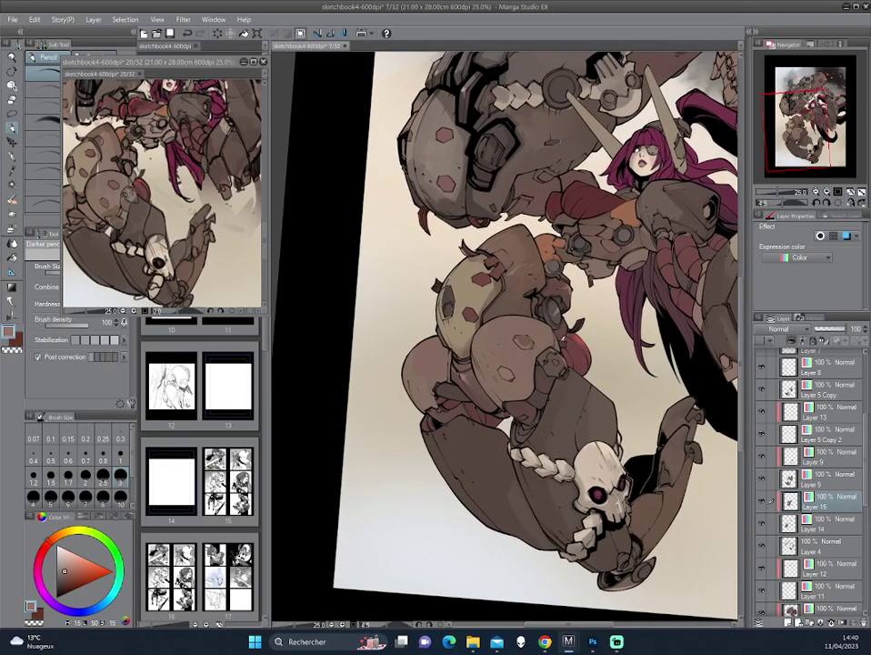
pyautogui.keyDown('alt'); pyautogui.click(591, 327); pyautogui.keyUp('alt')
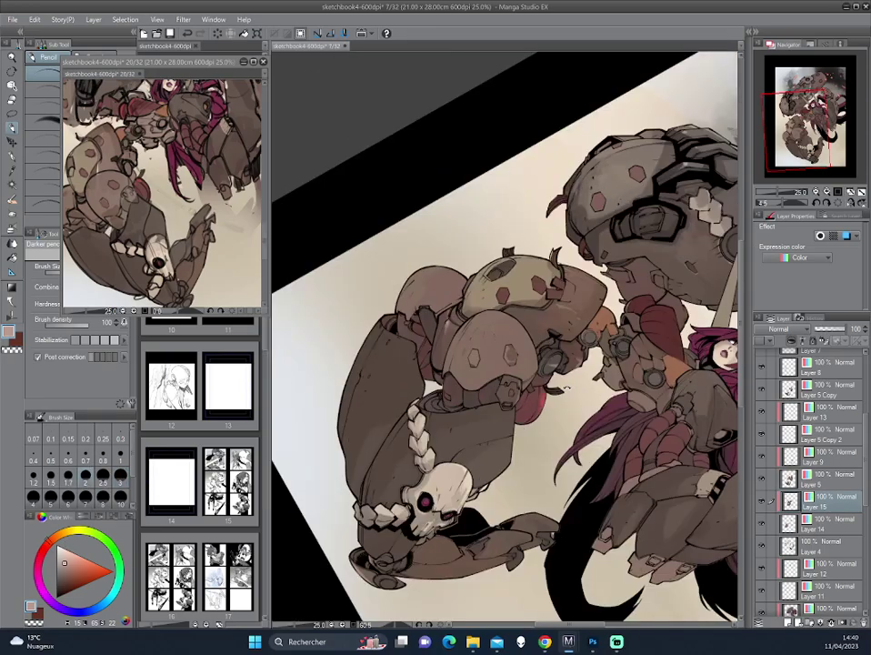
pyautogui.moveTo(441, 264); pyautogui.dragTo(507, 363)
pyautogui.scroll(1, 506, 362)
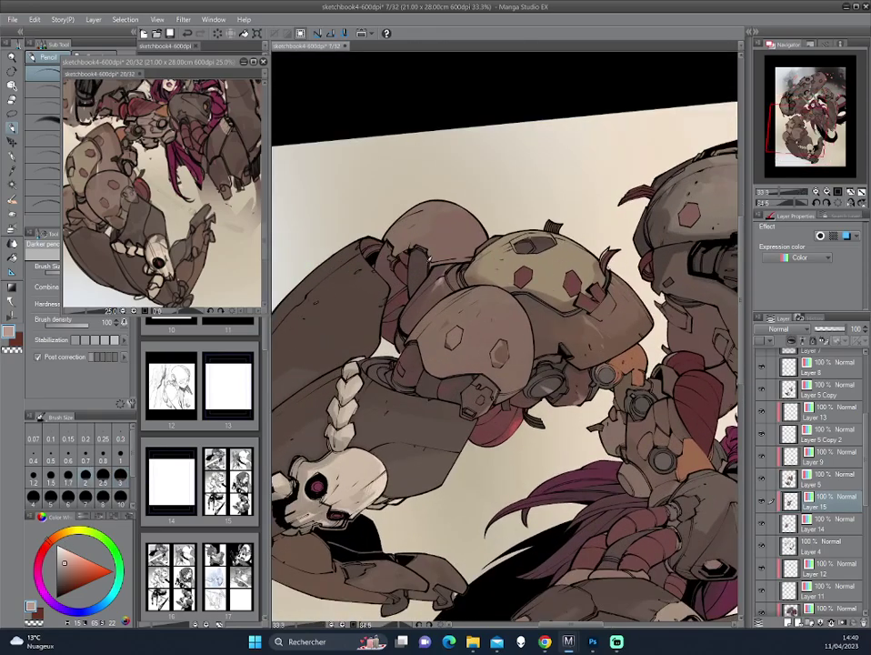
pyautogui.keyDown('alt'); pyautogui.click(352, 204); pyautogui.keyUp('alt')
pyautogui.keyDown('alt'); pyautogui.click(340, 204); pyautogui.keyUp('alt')
pyautogui.keyDown('alt'); pyautogui.click(341, 209); pyautogui.keyUp('alt')
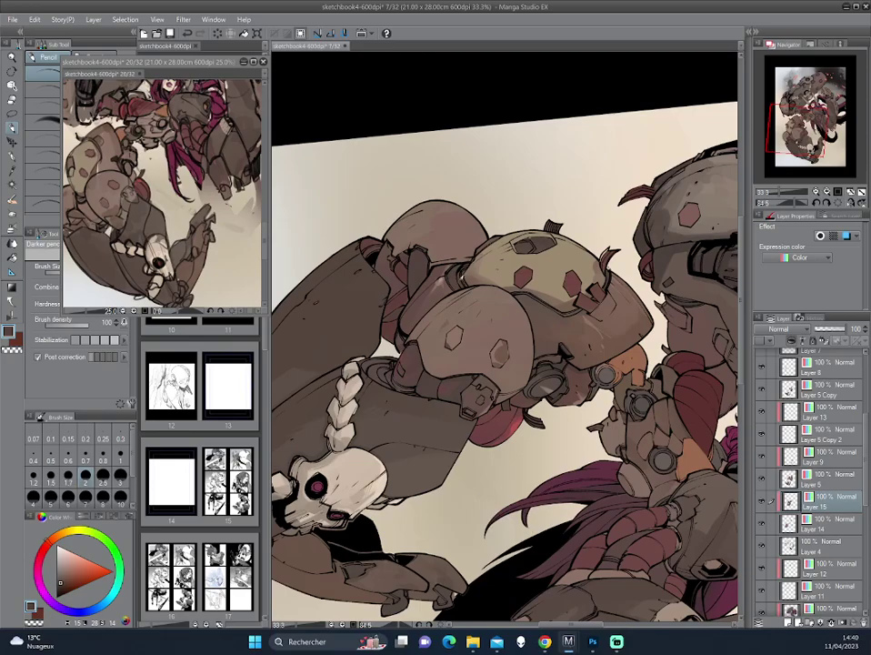
pyautogui.moveTo(349, 208)
pyautogui.mouseDown()
pyautogui.moveTo(595, 225)
pyautogui.moveTo(347, 241)
pyautogui.mouseUp()
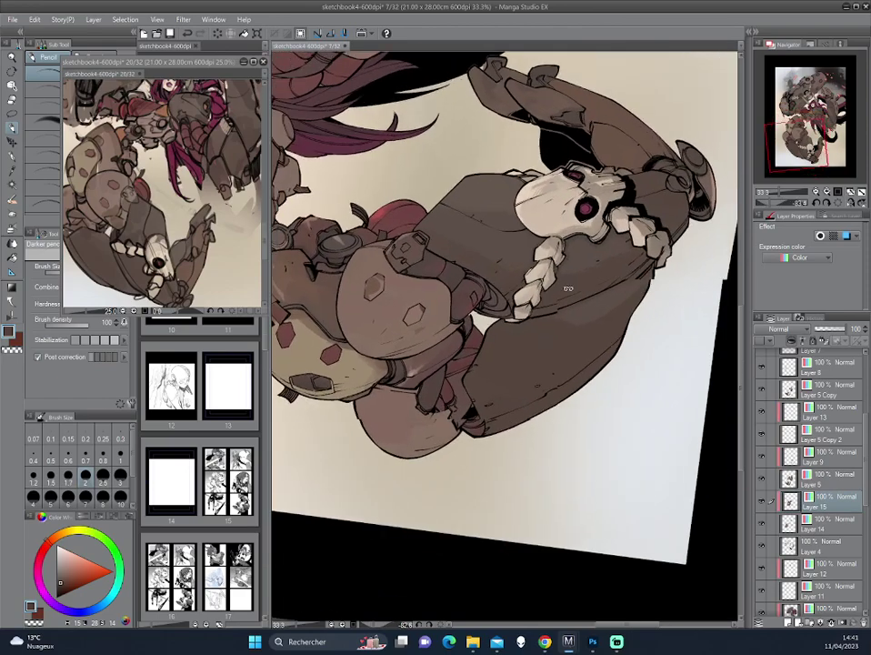
pyautogui.hotkey('ctrl', '@')
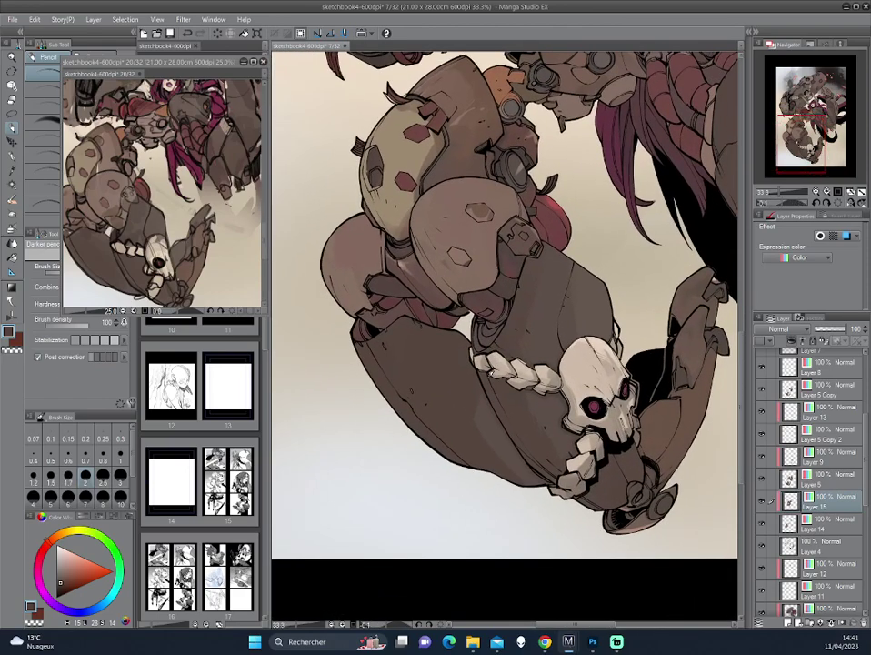
# Pick a new shading colour and centre the view on the skull of the leg armour
pyautogui.click(64, 580)
pyautogui.press('^')
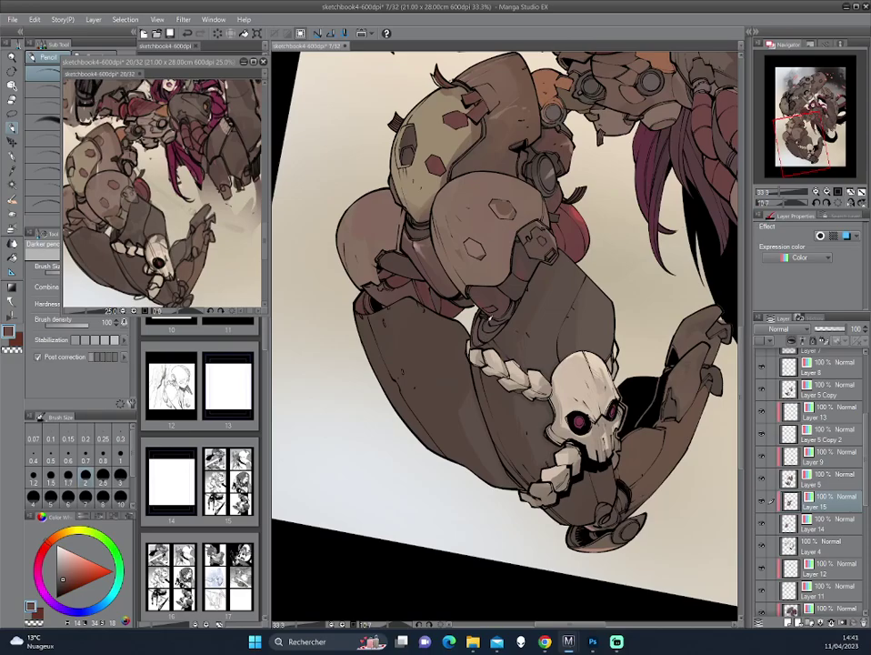
pyautogui.moveTo(634, 174)
pyautogui.mouseDown()
pyautogui.moveTo(525, 287)
pyautogui.moveTo(506, 249)
pyautogui.moveTo(571, 326)
pyautogui.moveTo(629, 318)
pyautogui.mouseUp()
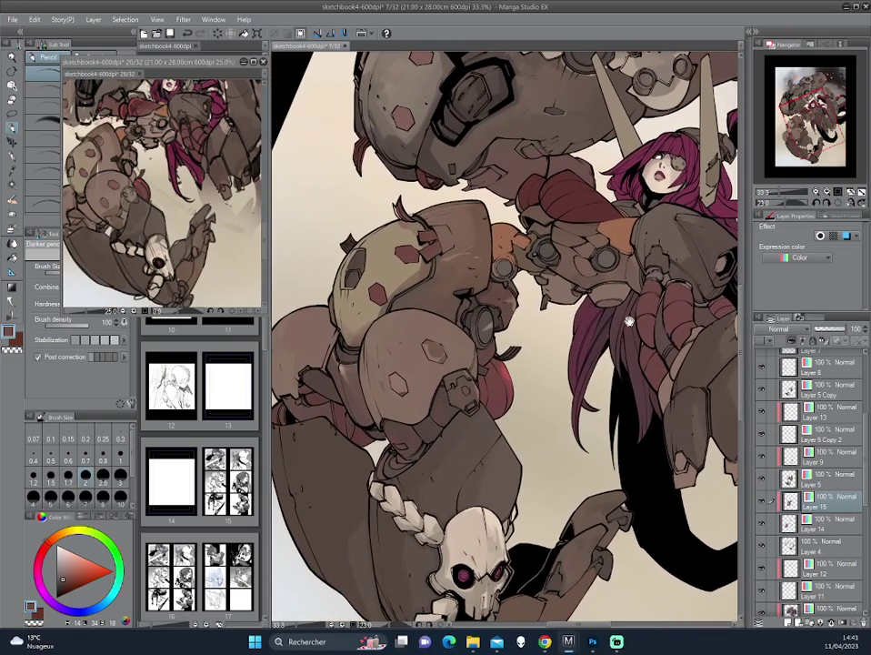
pyautogui.moveTo(469, 417); pyautogui.dragTo(509, 330)
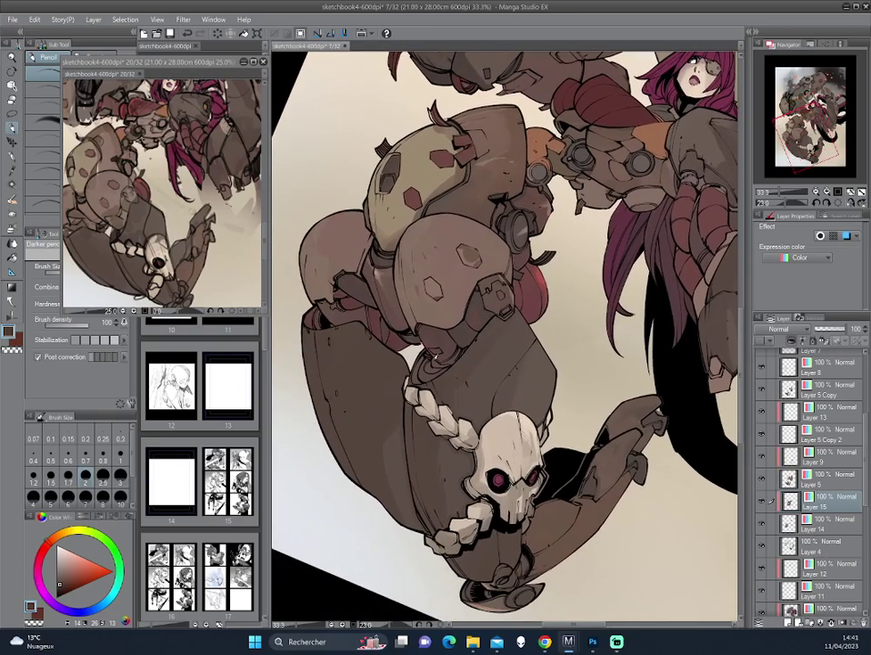
pyautogui.moveTo(376, 286)
pyautogui.mouseDown()
pyautogui.moveTo(466, 273)
pyautogui.moveTo(338, 251)
pyautogui.mouseUp()
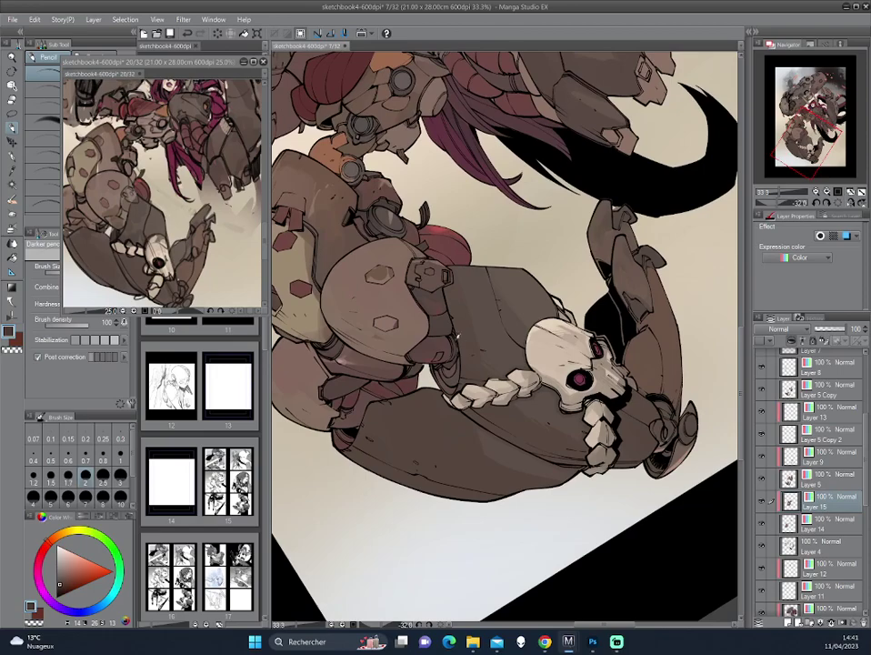
pyautogui.moveTo(536, 216); pyautogui.dragTo(496, 329)
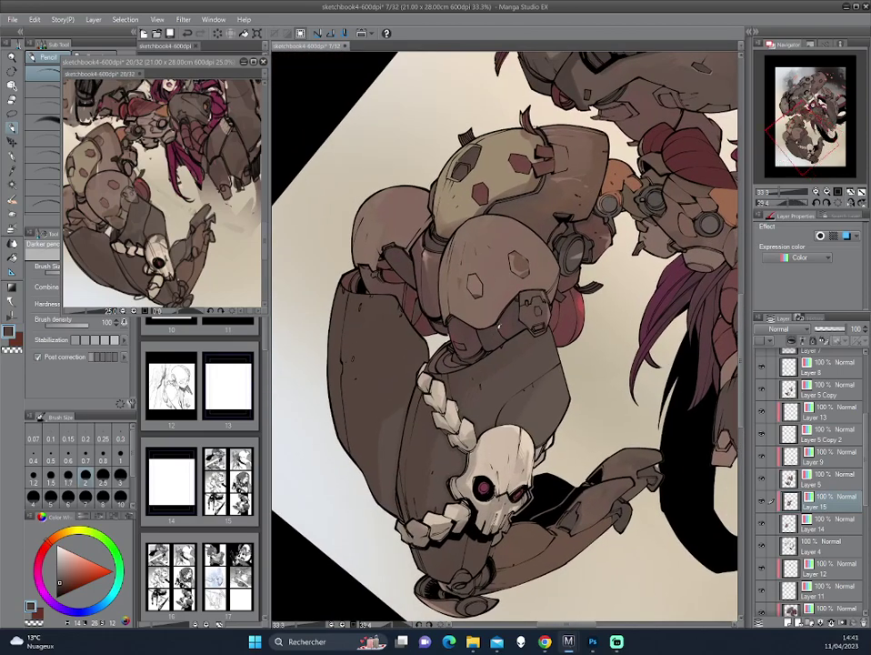
# Choose a reddish-brown tone and paint the hexagon spot on the leg armour darker red
pyautogui.keyDown('alt'); pyautogui.click(376, 243); pyautogui.keyUp('alt')
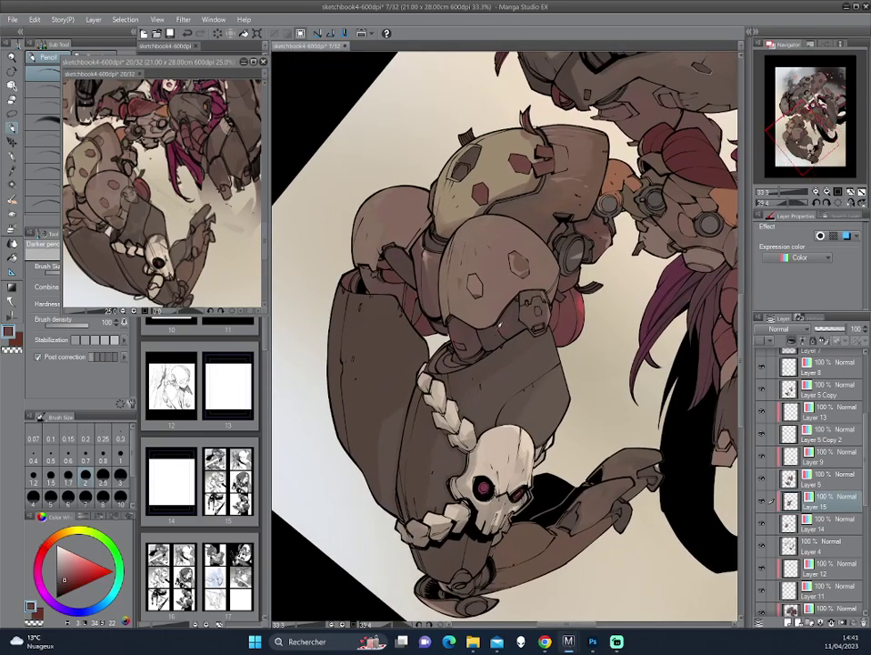
pyautogui.keyDown('alt'); pyautogui.click(373, 238); pyautogui.keyUp('alt')
pyautogui.moveTo(343, 261); pyautogui.dragTo(592, 105)
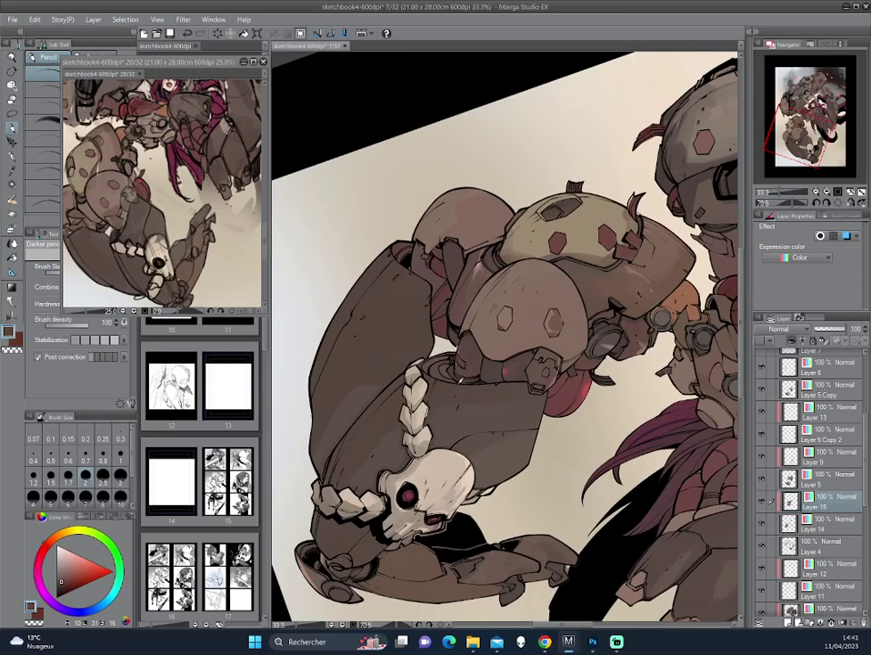
pyautogui.moveTo(366, 183); pyautogui.dragTo(556, 279)
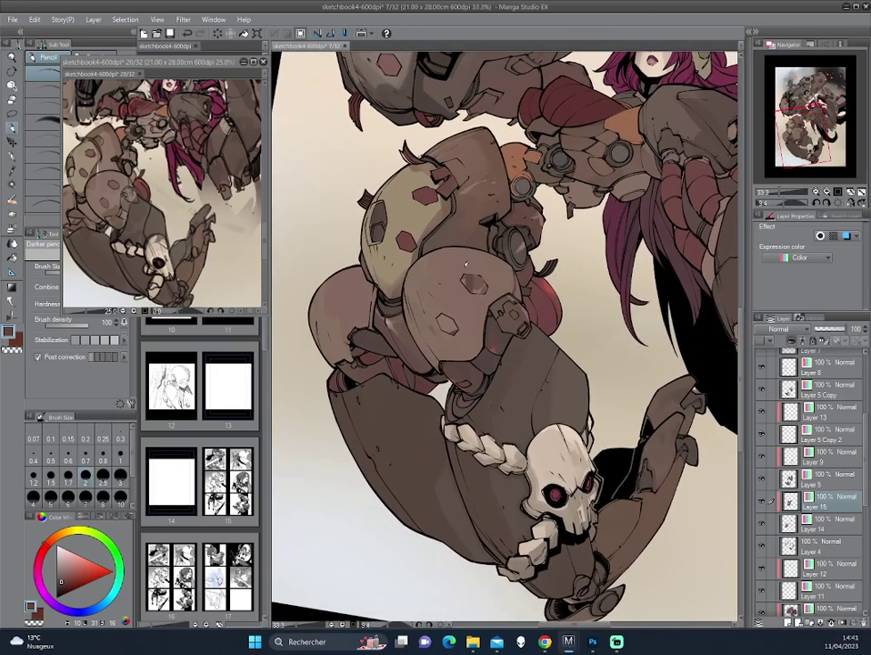
pyautogui.keyDown('alt'); pyautogui.click(474, 195); pyautogui.keyUp('alt')
pyautogui.moveTo(475, 284); pyautogui.dragTo(488, 283)
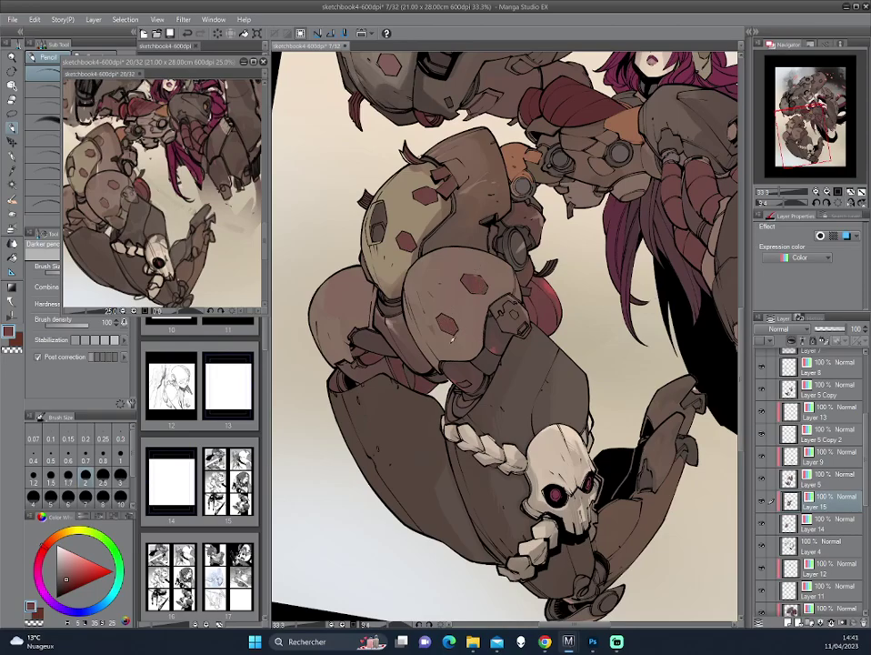
pyautogui.moveTo(452, 338)
pyautogui.mouseDown()
pyautogui.moveTo(552, 292)
pyautogui.moveTo(576, 222)
pyautogui.mouseUp()
# Zoom out over the page and briefly activate the page 20 reference window
pyautogui.scroll(-2, 575, 222)
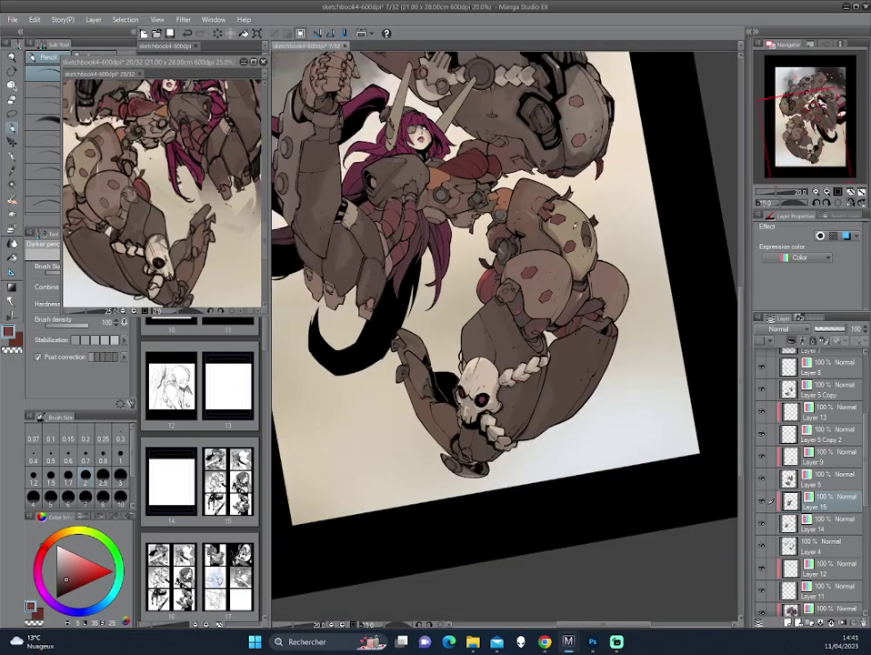
pyautogui.scroll(3, 413, 155)
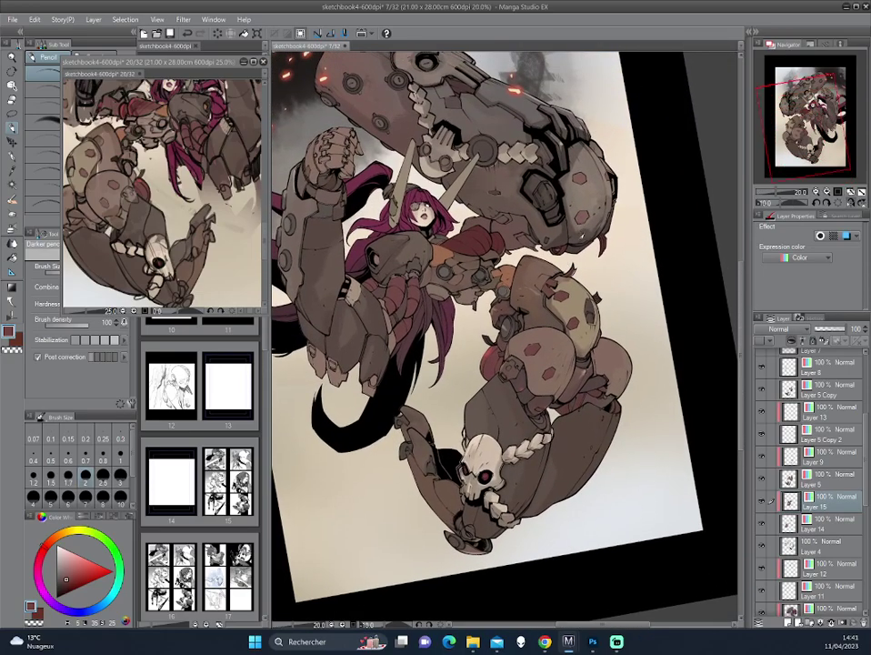
pyautogui.scroll(1, 581, 224)
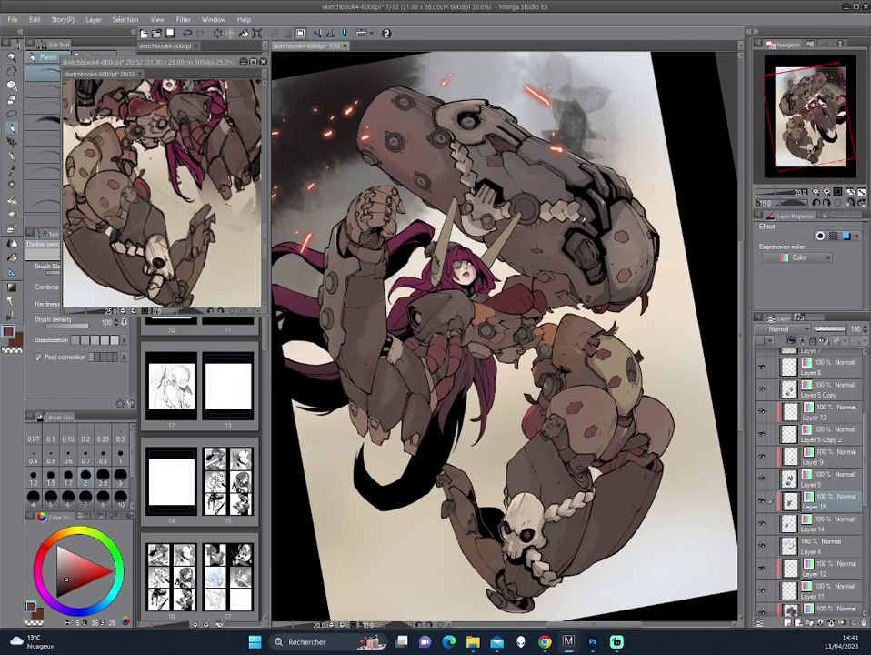
pyautogui.moveTo(582, 218); pyautogui.dragTo(622, 230)
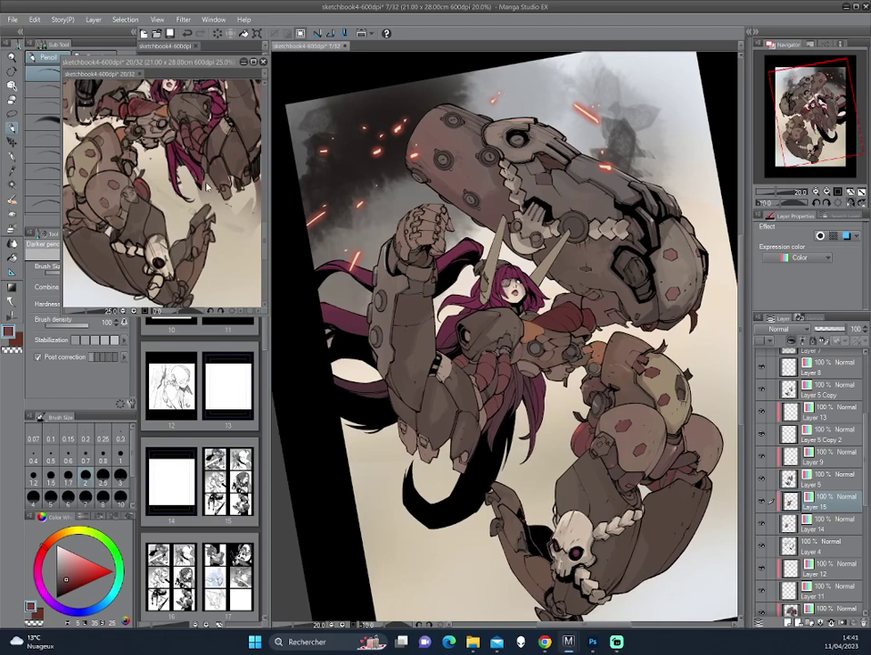
pyautogui.click(207, 186)
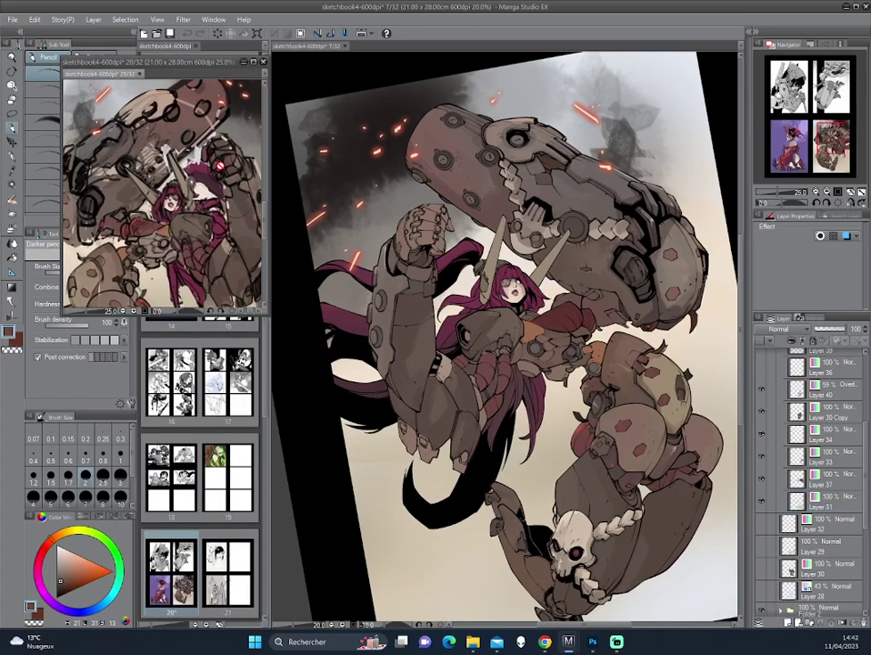
# Select the Oil paint brush and zoom and rotate the view onto the girl and the mech's arm
pyautogui.click(12, 198)
pyautogui.click(535, 266)
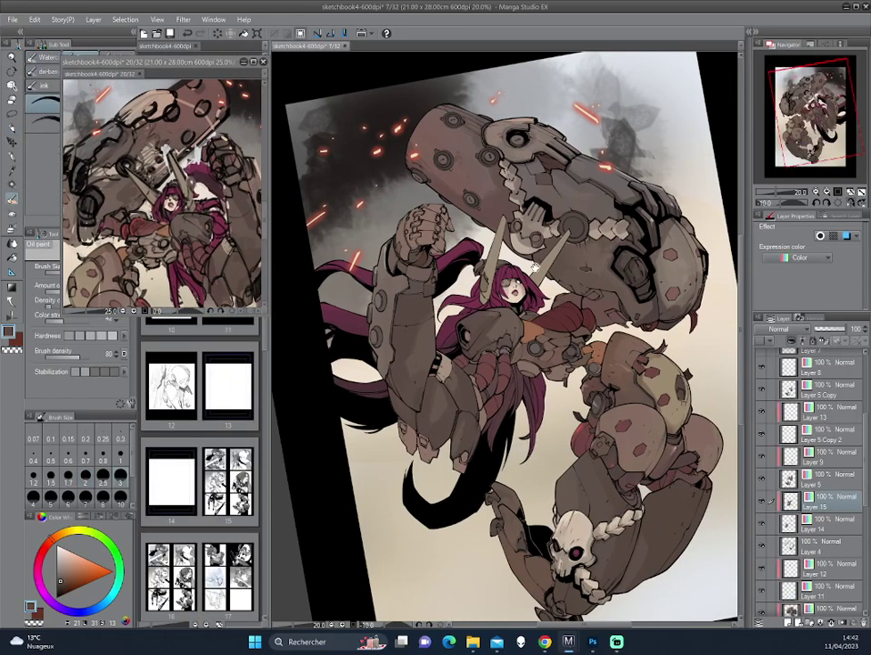
pyautogui.moveTo(535, 266); pyautogui.dragTo(431, 304)
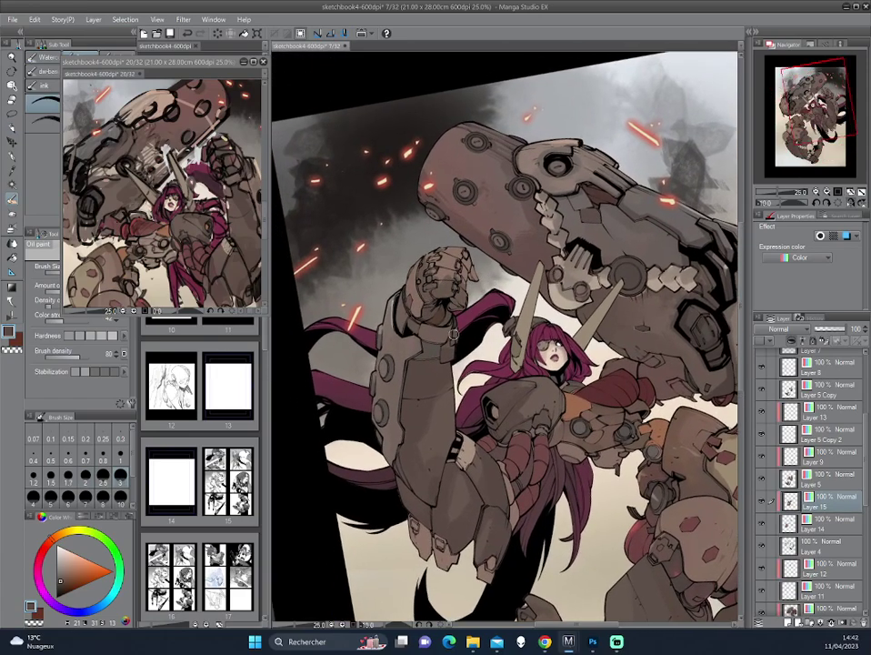
pyautogui.moveTo(454, 334); pyautogui.dragTo(472, 314)
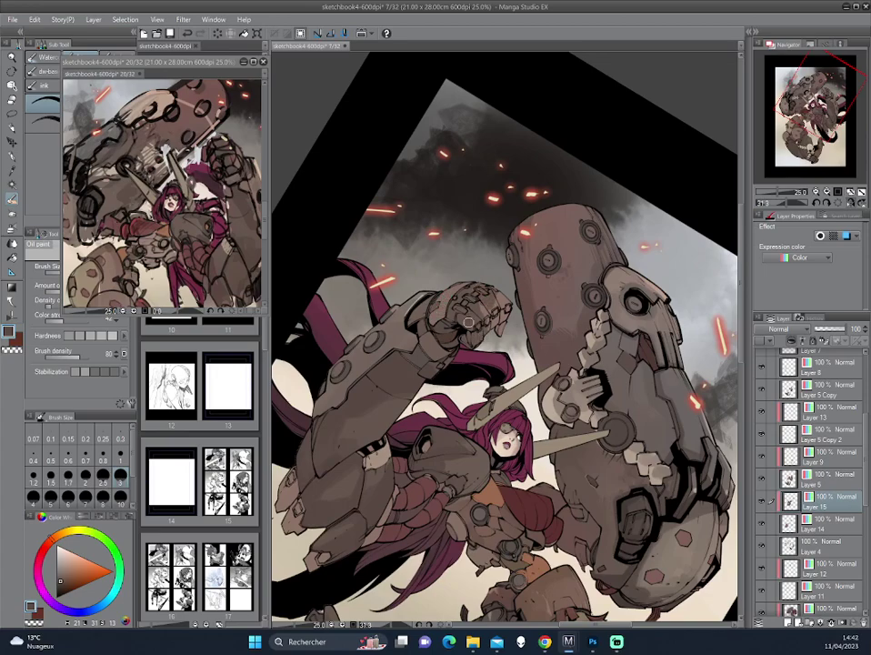
# Sample reds from the hair and mech, then paint a very dark red-brown shadow stroke on the armour plate
pyautogui.press('h')
pyautogui.press('-')
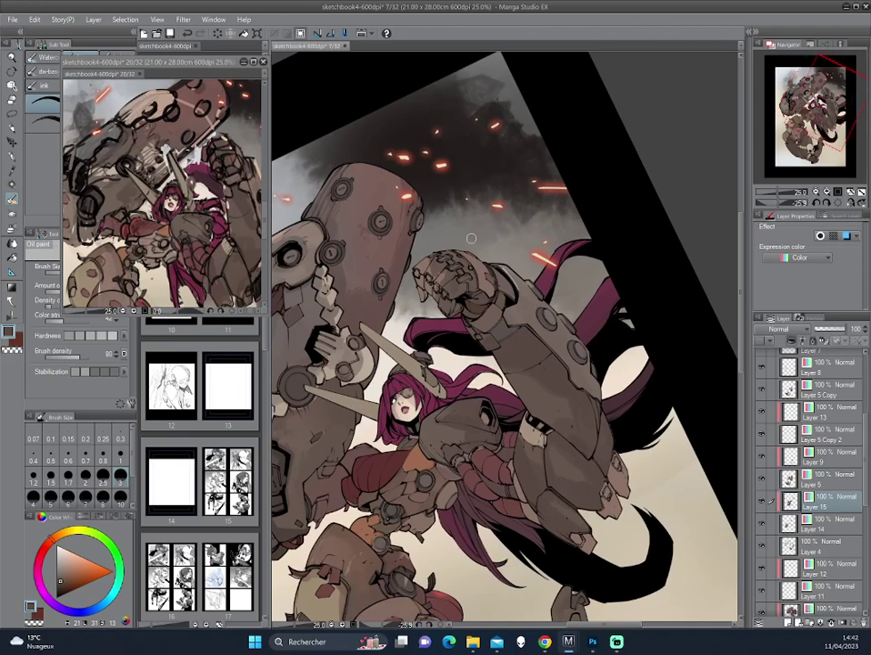
pyautogui.keyDown('alt'); pyautogui.click(488, 398); pyautogui.keyUp('alt')
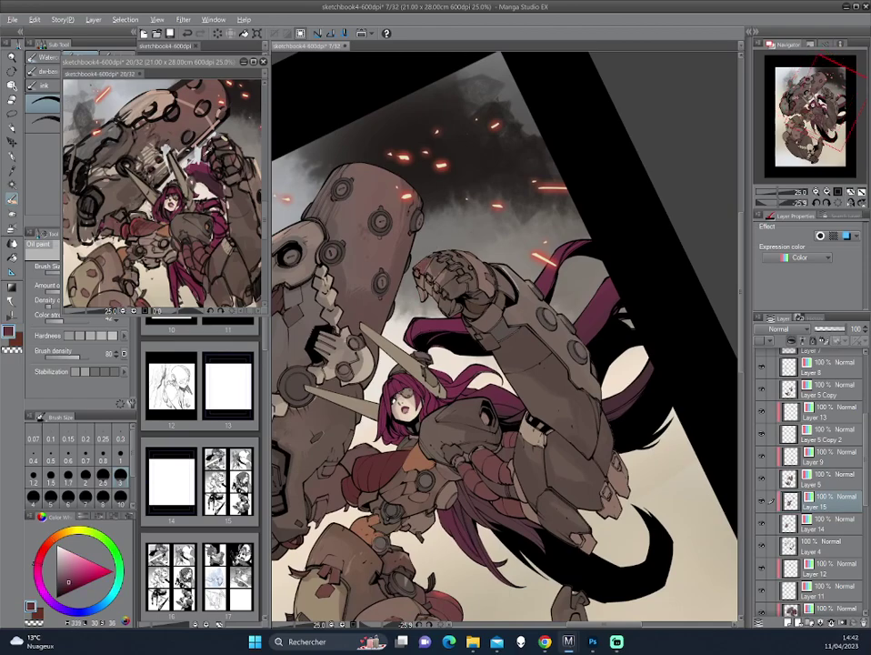
pyautogui.keyDown('alt'); pyautogui.click(423, 296); pyautogui.keyUp('alt')
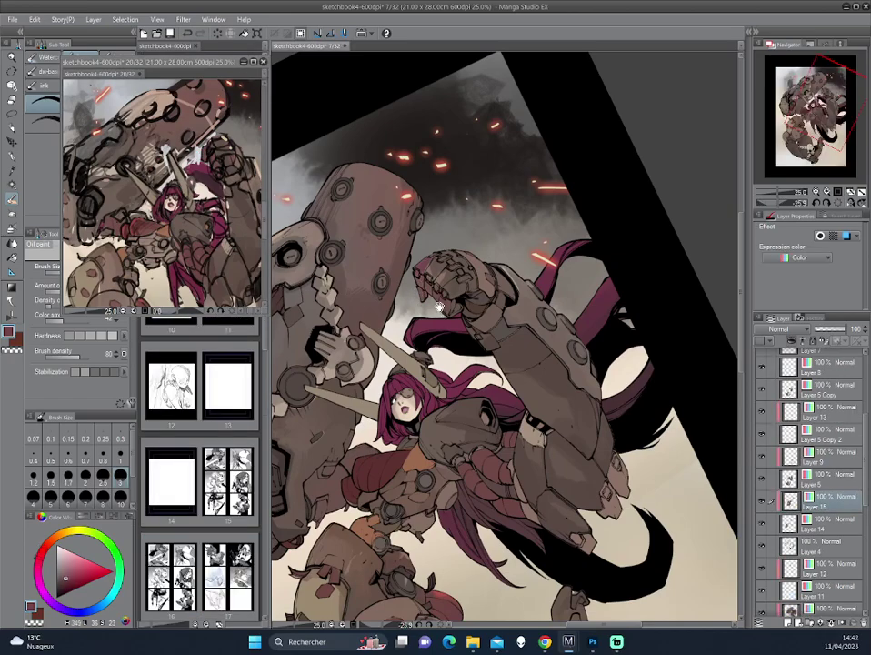
pyautogui.moveTo(331, 230)
pyautogui.mouseDown()
pyautogui.moveTo(564, 306)
pyautogui.moveTo(363, 223)
pyautogui.mouseUp()
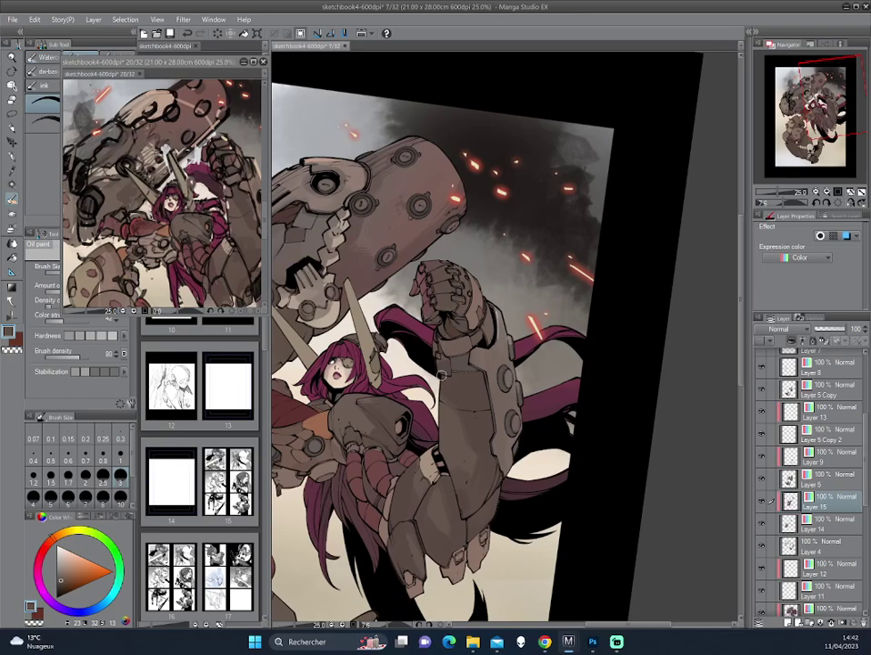
pyautogui.moveTo(321, 246)
pyautogui.mouseDown()
pyautogui.moveTo(511, 338)
pyautogui.moveTo(499, 314)
pyautogui.mouseUp()
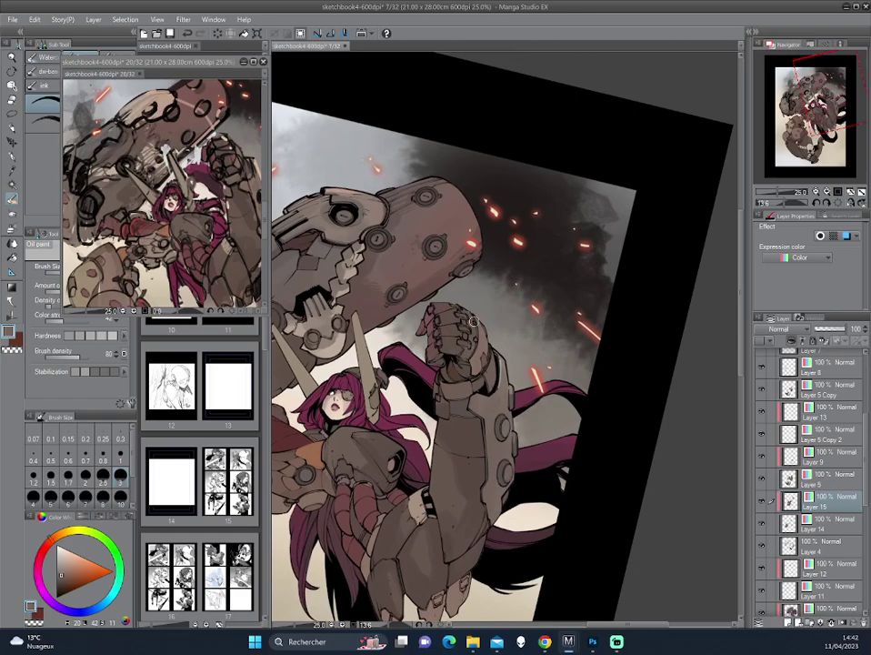
pyautogui.moveTo(516, 282); pyautogui.dragTo(513, 269)
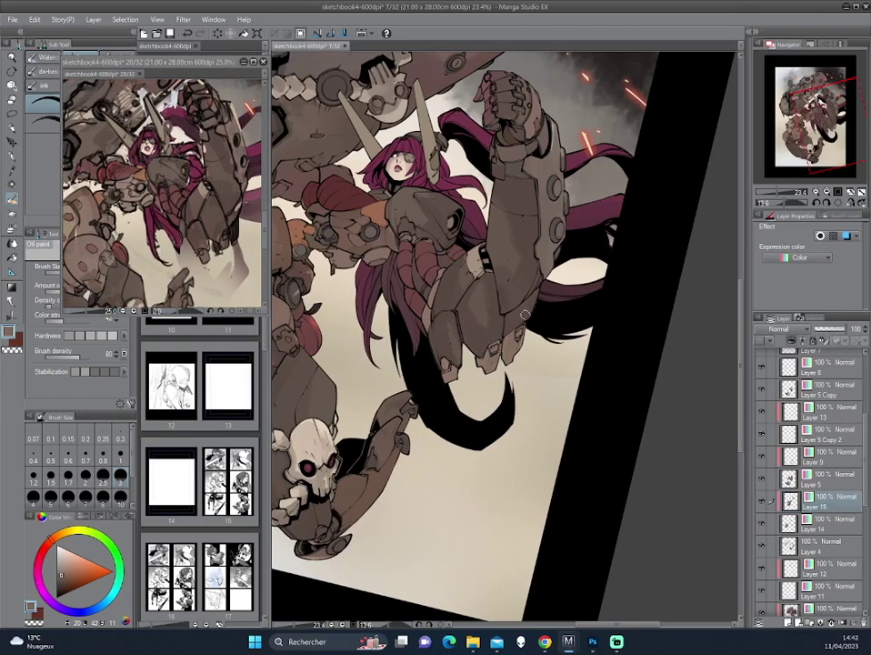
pyautogui.keyDown('alt'); pyautogui.click(339, 147); pyautogui.keyUp('alt')
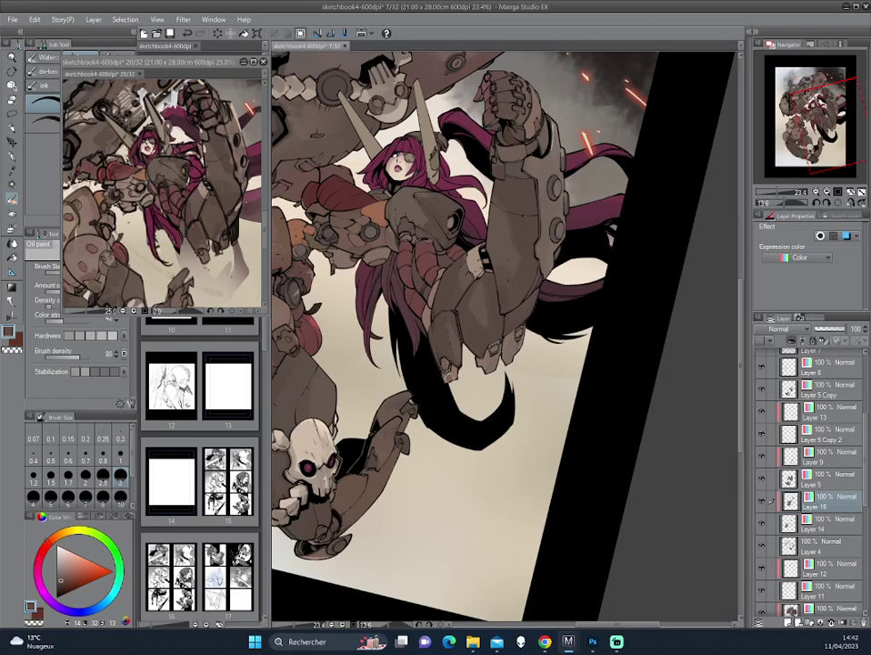
pyautogui.moveTo(439, 355); pyautogui.dragTo(448, 382)
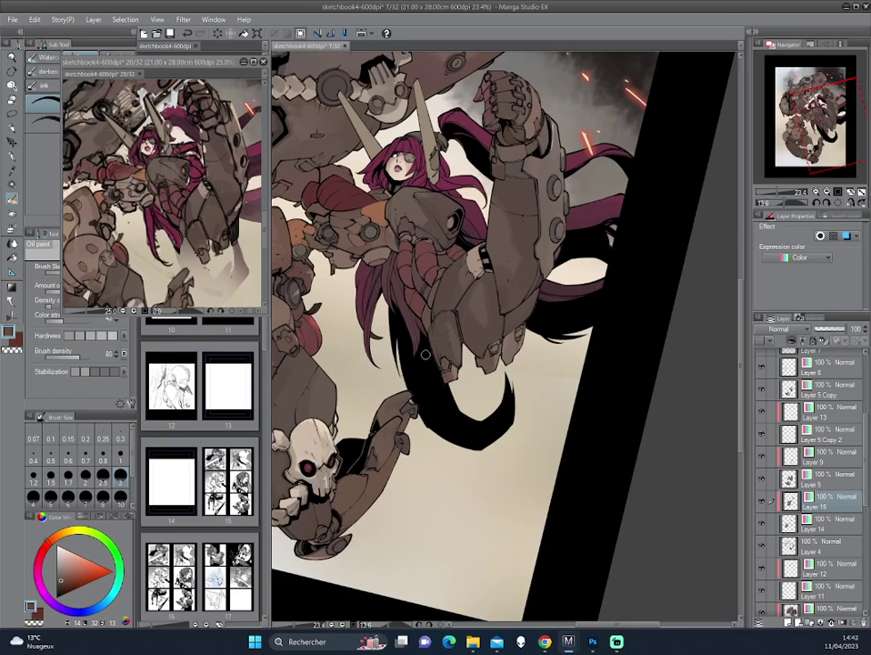
pyautogui.moveTo(426, 356); pyautogui.dragTo(508, 259)
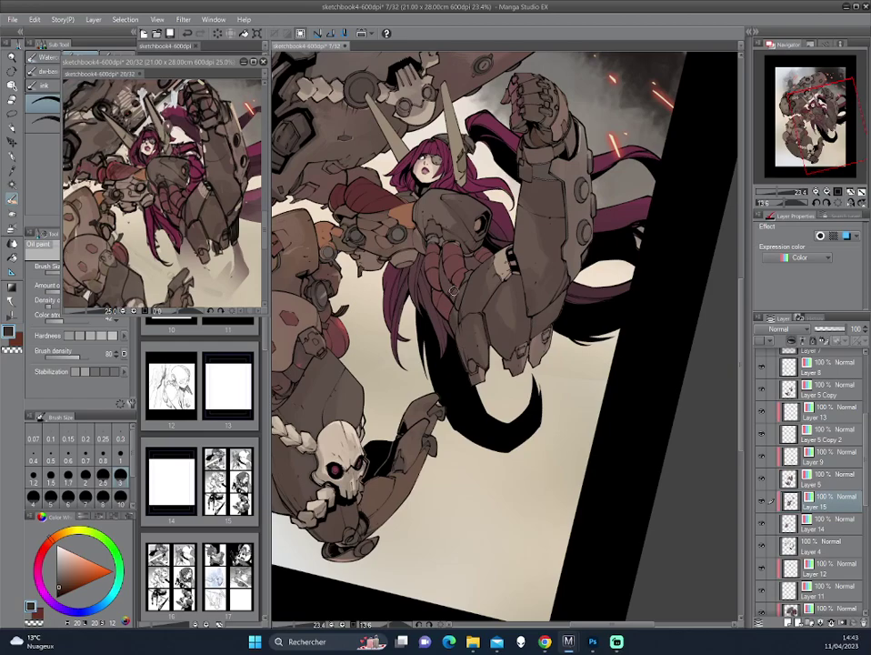
# Mirror the canvas and rotate and zoom the view to review the piece, slightly tweaking the colour
pyautogui.press('h')
pyautogui.moveTo(467, 265); pyautogui.dragTo(567, 278)
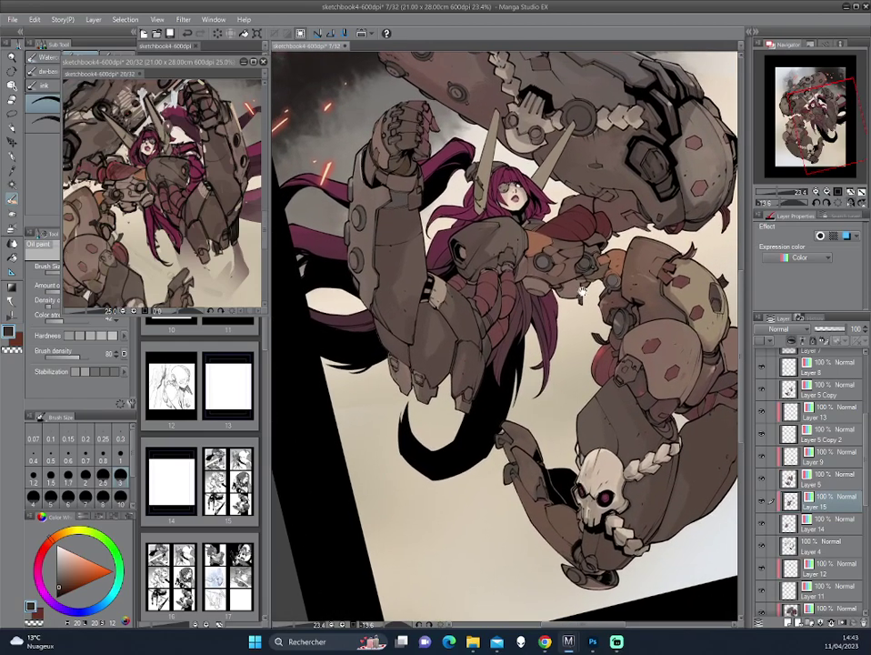
pyautogui.keyDown('alt'); pyautogui.click(480, 313); pyautogui.keyUp('alt')
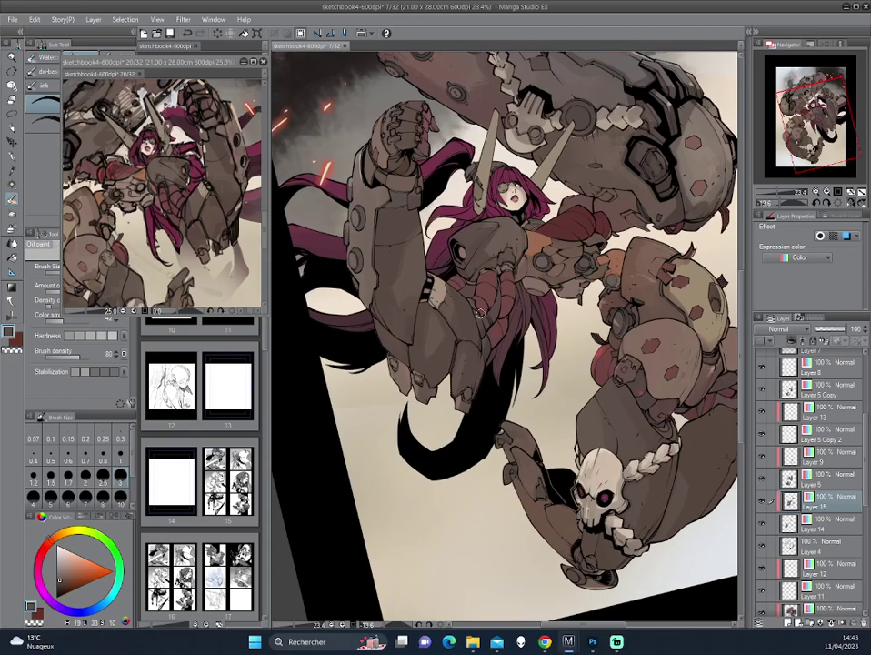
pyautogui.moveTo(364, 256)
pyautogui.mouseDown()
pyautogui.moveTo(305, 282)
pyautogui.moveTo(509, 346)
pyautogui.mouseUp()
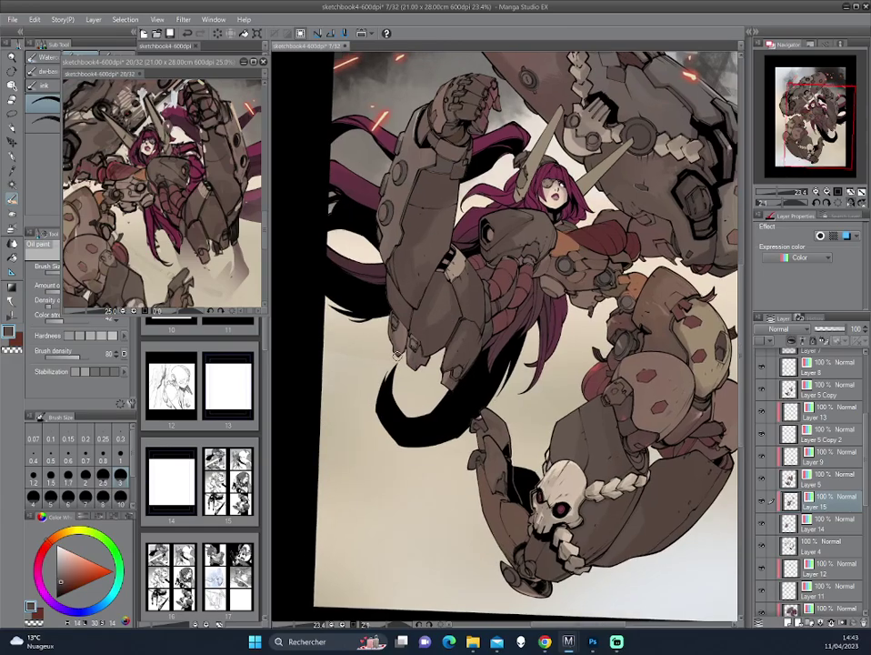
pyautogui.moveTo(398, 325); pyautogui.dragTo(595, 273)
pyautogui.moveTo(445, 201); pyautogui.dragTo(404, 174)
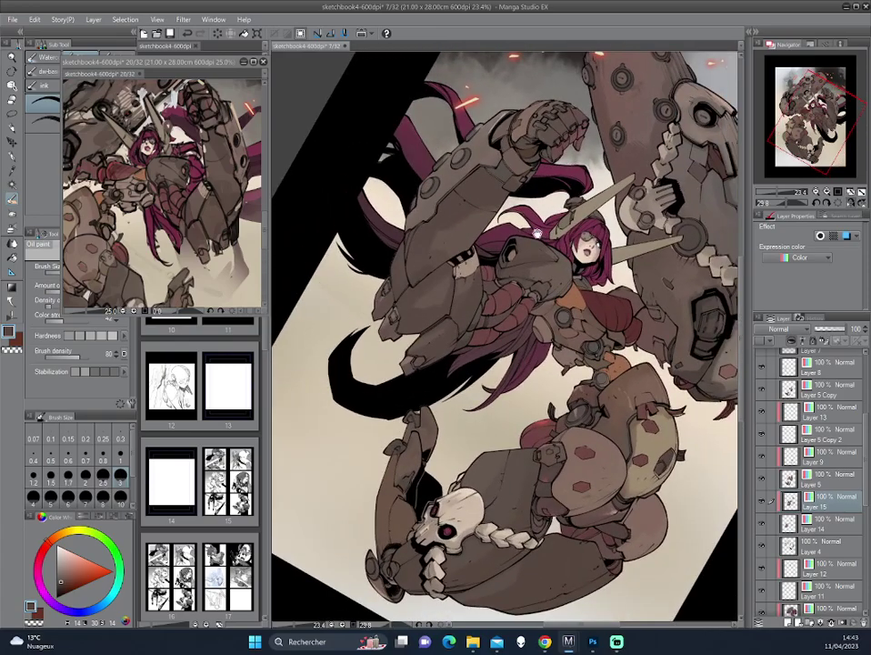
pyautogui.moveTo(537, 234); pyautogui.dragTo(498, 325)
pyautogui.scroll(1, 498, 325)
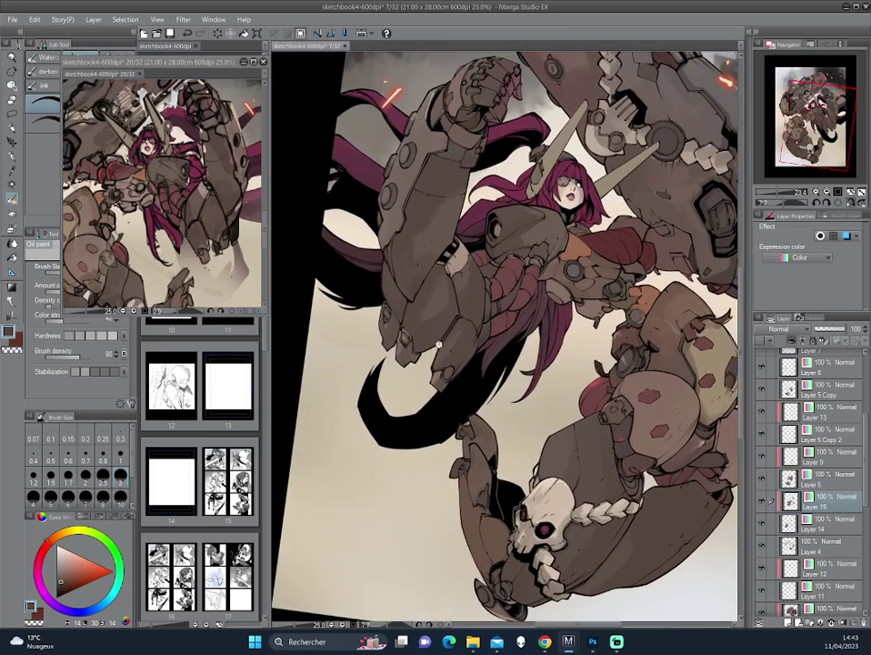
pyautogui.scroll(1, 491, 318)
pyautogui.scroll(2, 482, 309)
pyautogui.scroll(2, 449, 282)
pyautogui.scroll(-1, 454, 314)
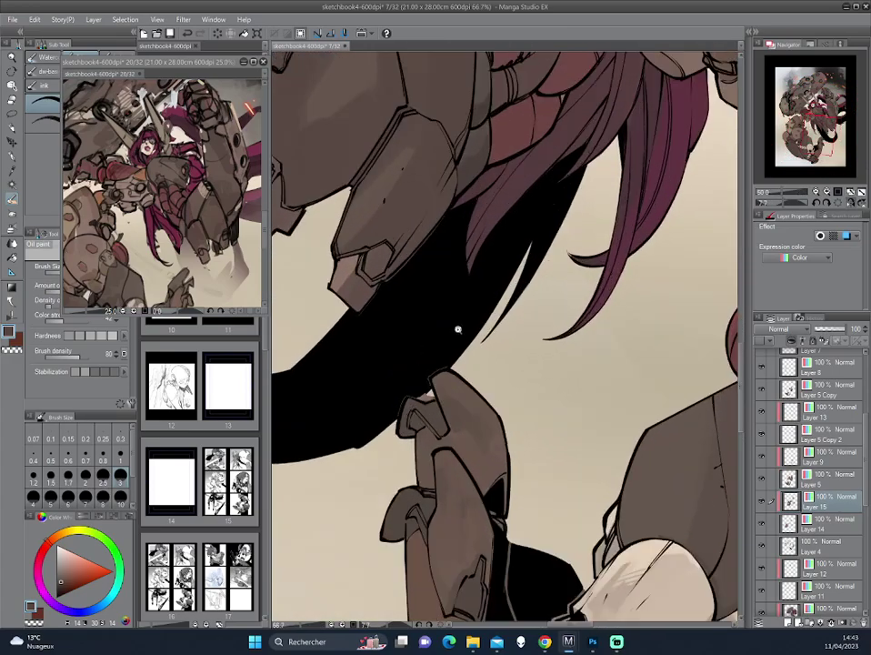
pyautogui.scroll(-1, 456, 322)
pyautogui.scroll(-1, 457, 322)
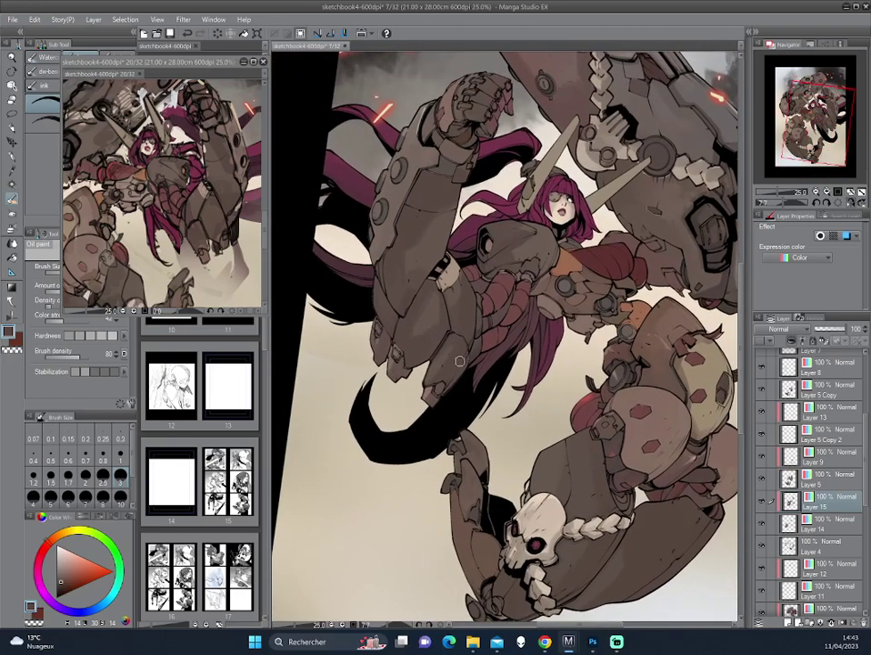
pyautogui.moveTo(459, 361)
pyautogui.mouseDown()
pyautogui.moveTo(487, 336)
pyautogui.moveTo(456, 322)
pyautogui.moveTo(400, 383)
pyautogui.mouseUp()
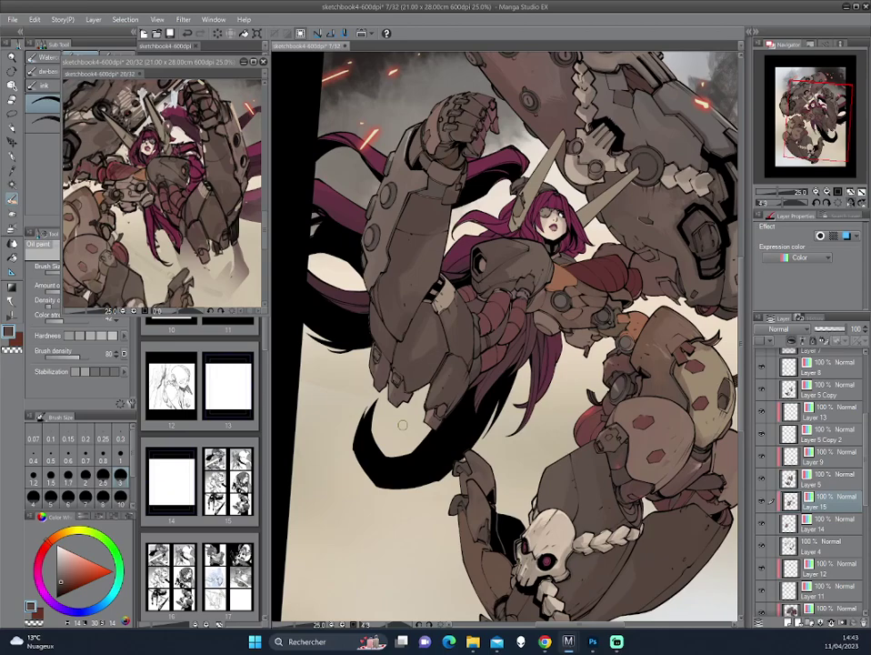
# Pick a new drawing colour, settling on a dark muted red-pink while re-angling onto the upper artwork
pyautogui.click(62, 589)
pyautogui.click(58, 589)
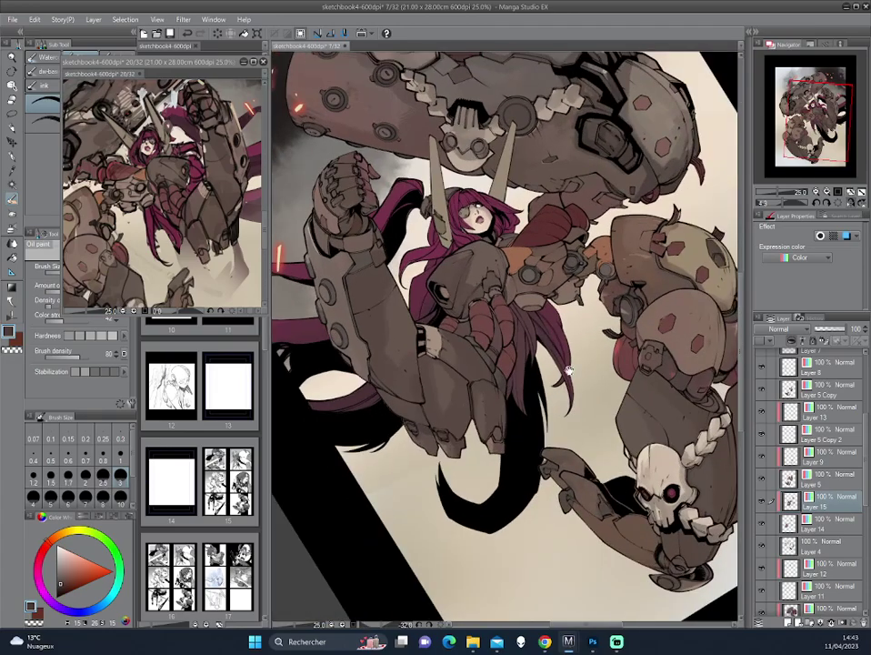
pyautogui.moveTo(406, 392); pyautogui.dragTo(450, 340)
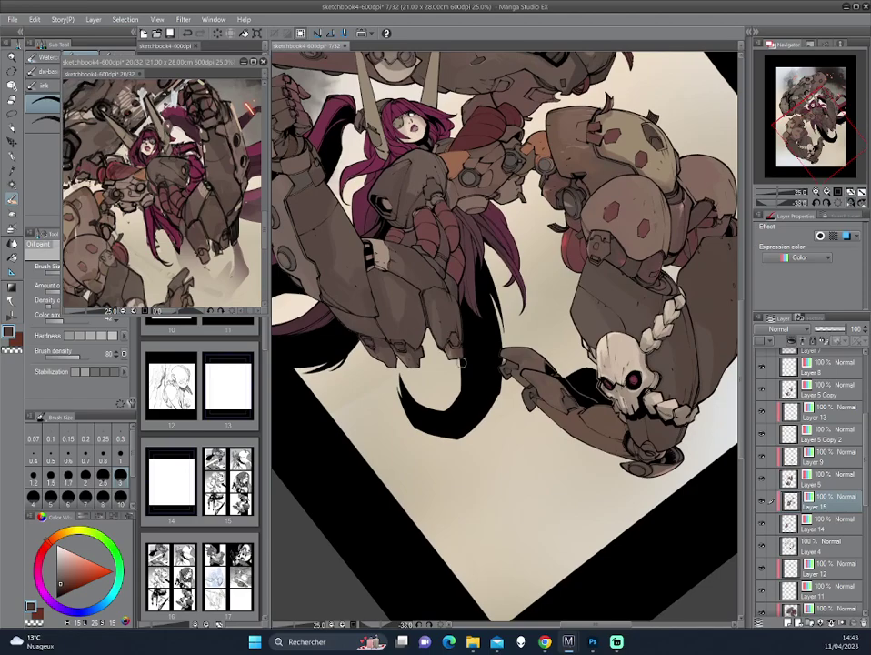
pyautogui.moveTo(450, 340); pyautogui.dragTo(439, 291)
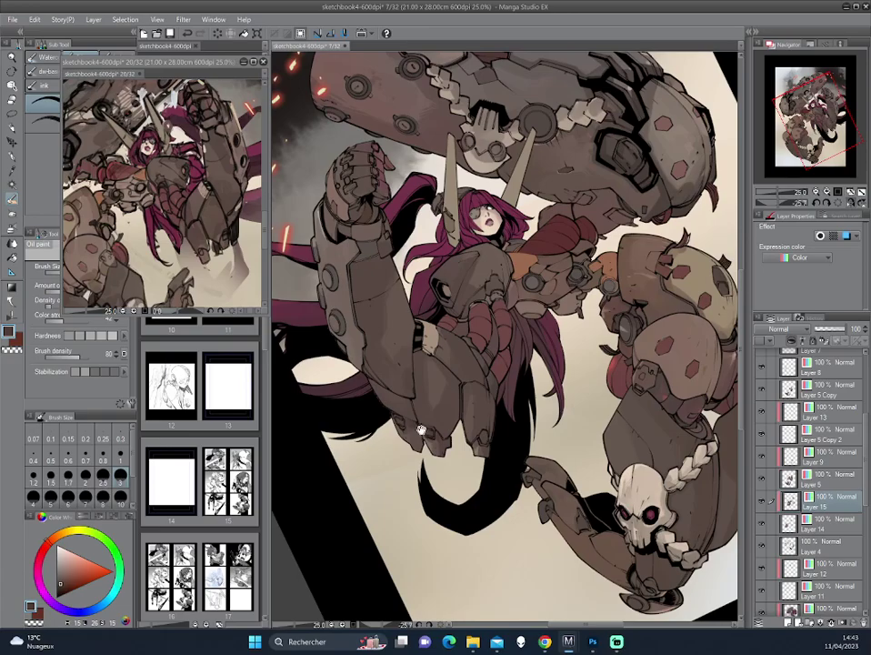
pyautogui.moveTo(420, 420)
pyautogui.mouseDown()
pyautogui.moveTo(571, 272)
pyautogui.moveTo(514, 345)
pyautogui.mouseUp()
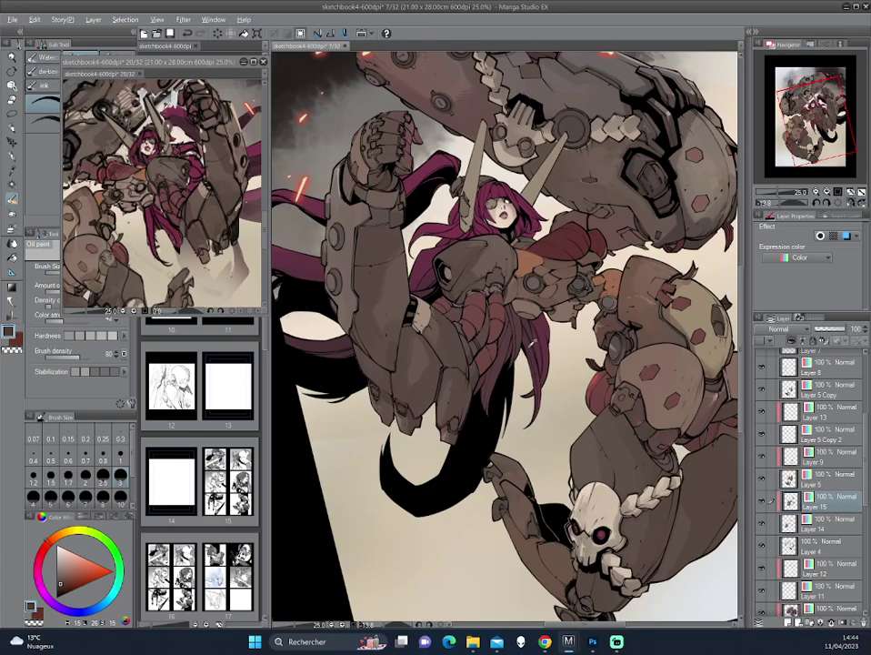
pyautogui.keyDown('alt'); pyautogui.click(510, 341); pyautogui.keyUp('alt')
pyautogui.moveTo(509, 341)
pyautogui.mouseDown()
pyautogui.moveTo(494, 371)
pyautogui.moveTo(454, 386)
pyautogui.mouseUp()
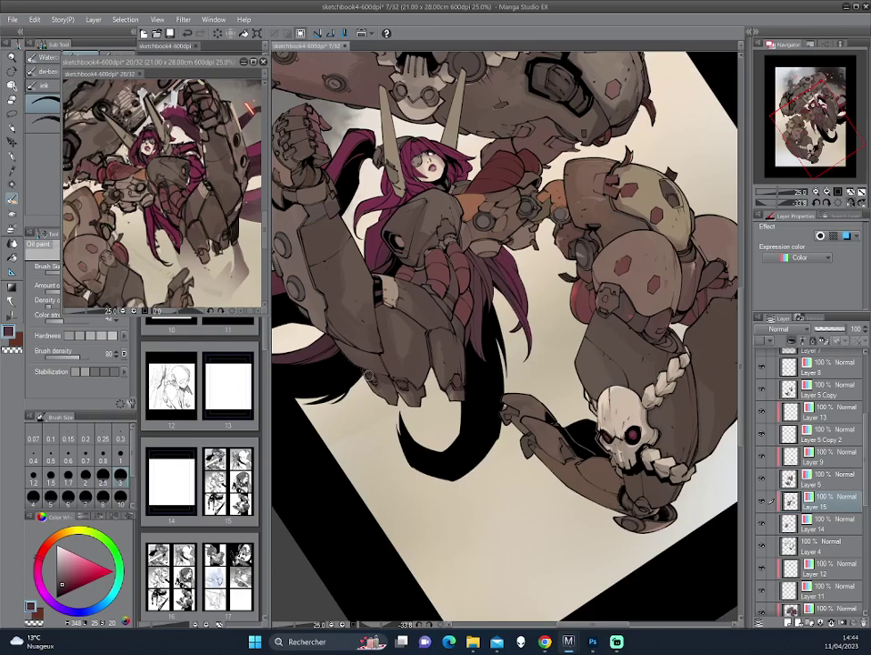
# Level the view and eyedrop an orange-brown, then a darker brown from the mech
pyautogui.moveTo(275, 281); pyautogui.dragTo(584, 266)
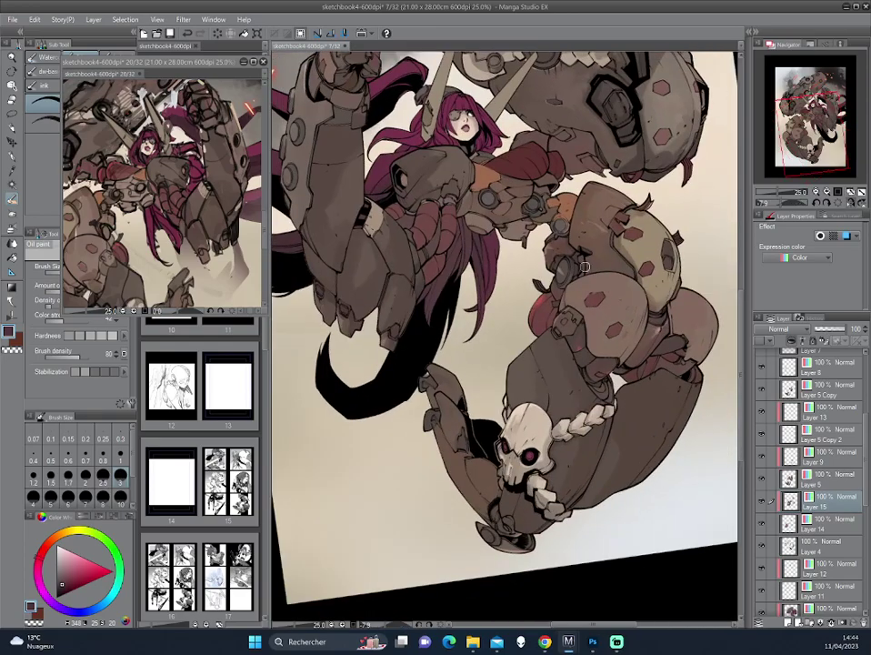
pyautogui.scroll(3, 584, 266)
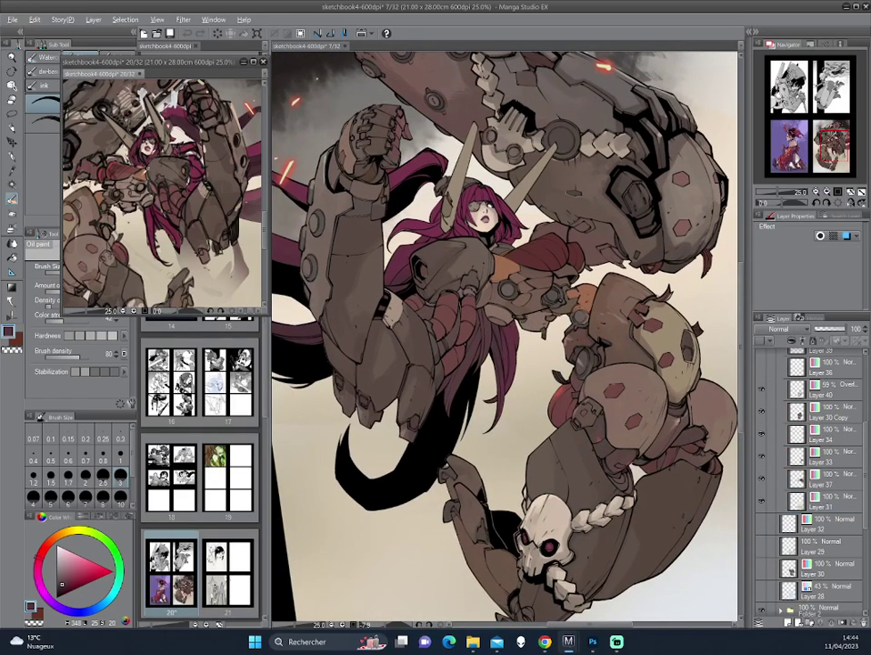
pyautogui.click(107, 131)
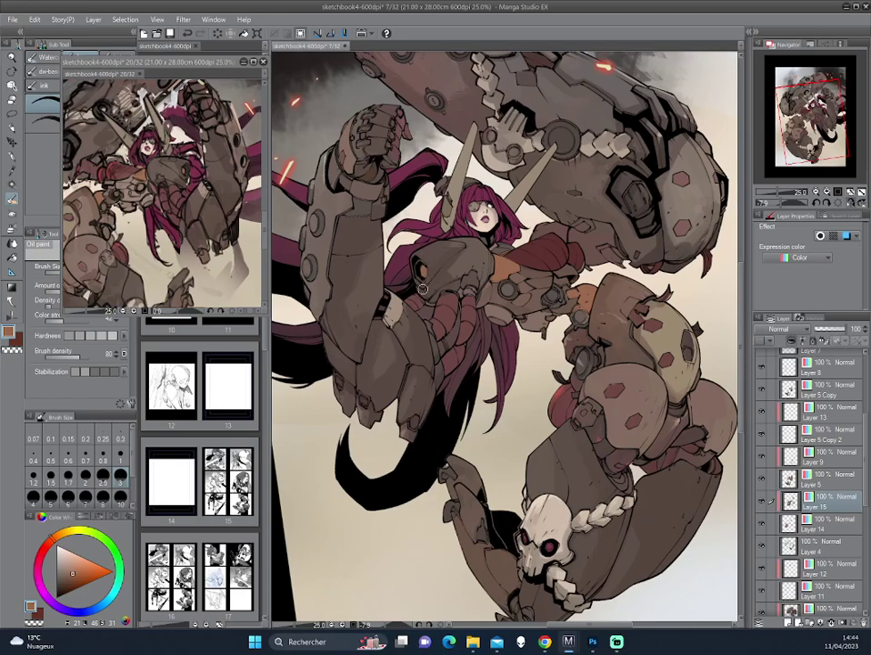
pyautogui.keyDown('alt'); pyautogui.click(436, 263); pyautogui.keyUp('alt')
pyautogui.press('-')
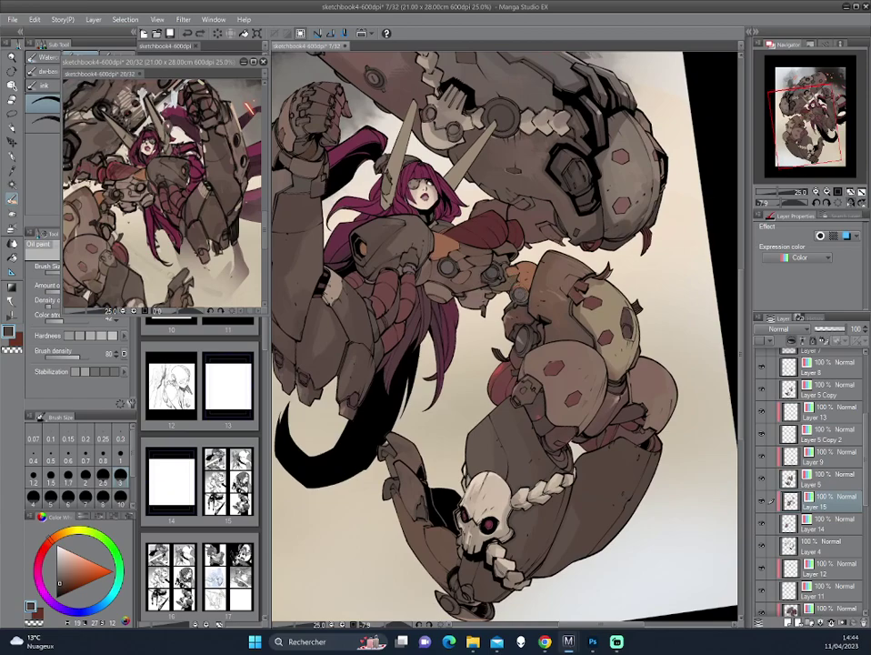
# Mirror the canvas view horizontally and merge Layer 15 into the layer below
pyautogui.press('h')
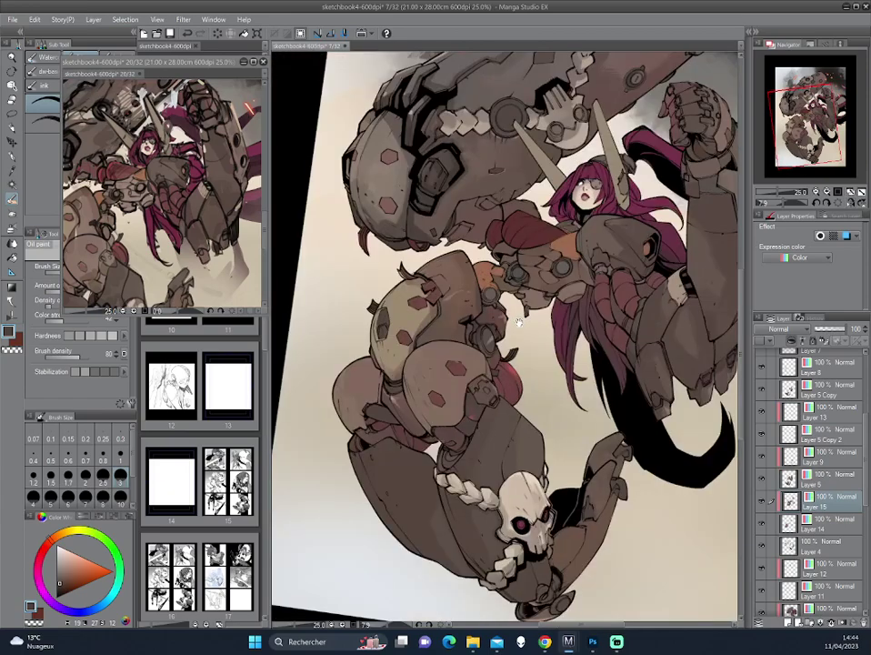
pyautogui.press('-')
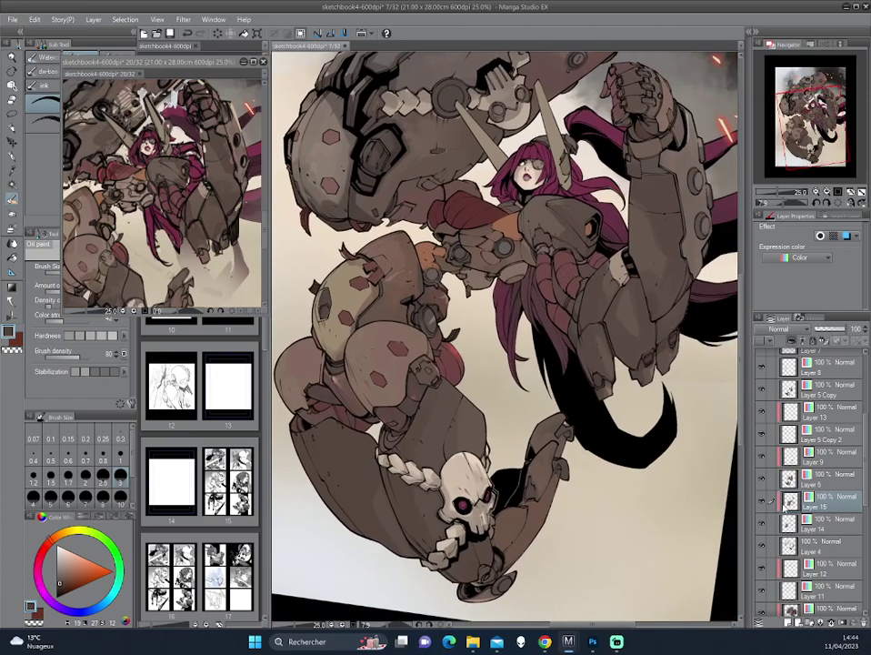
pyautogui.hotkey('ctrl', 'e')
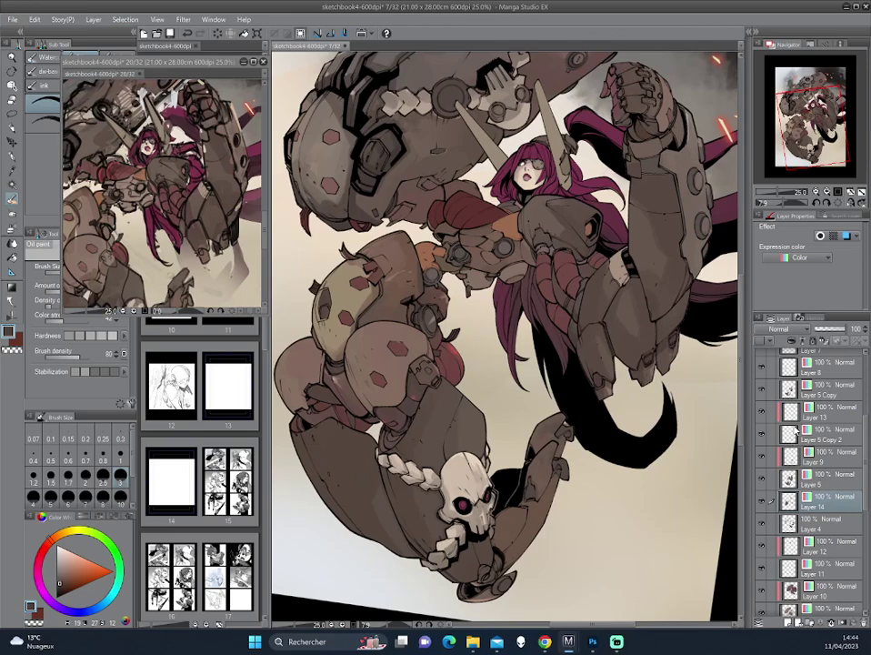
# Toggle the line-art layers to compare, leaving the white-haired line-art layer hidden
pyautogui.click(762, 485)
pyautogui.click(762, 487)
pyautogui.click(762, 488)
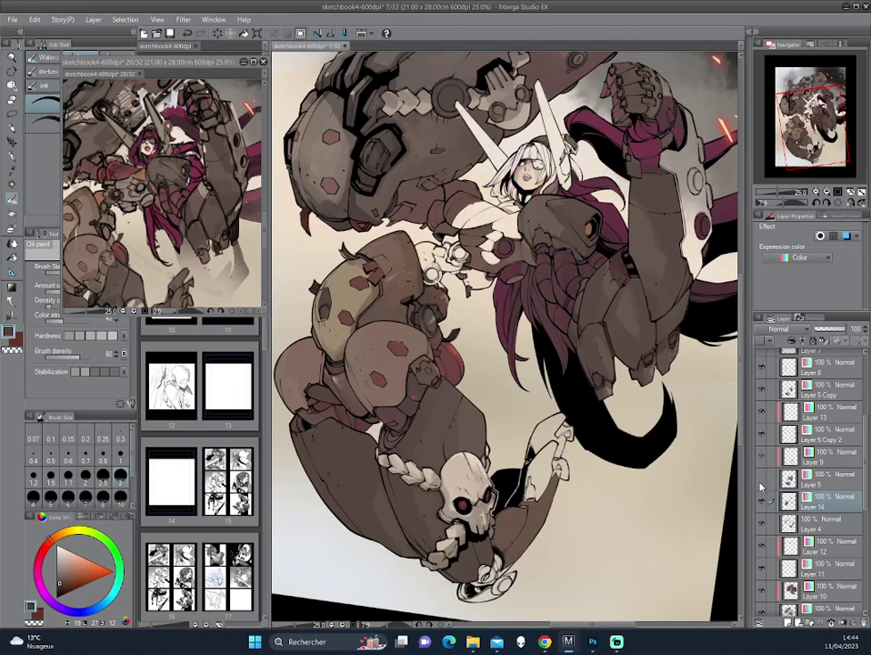
pyautogui.click(762, 486)
pyautogui.click(762, 486)
pyautogui.click(762, 486)
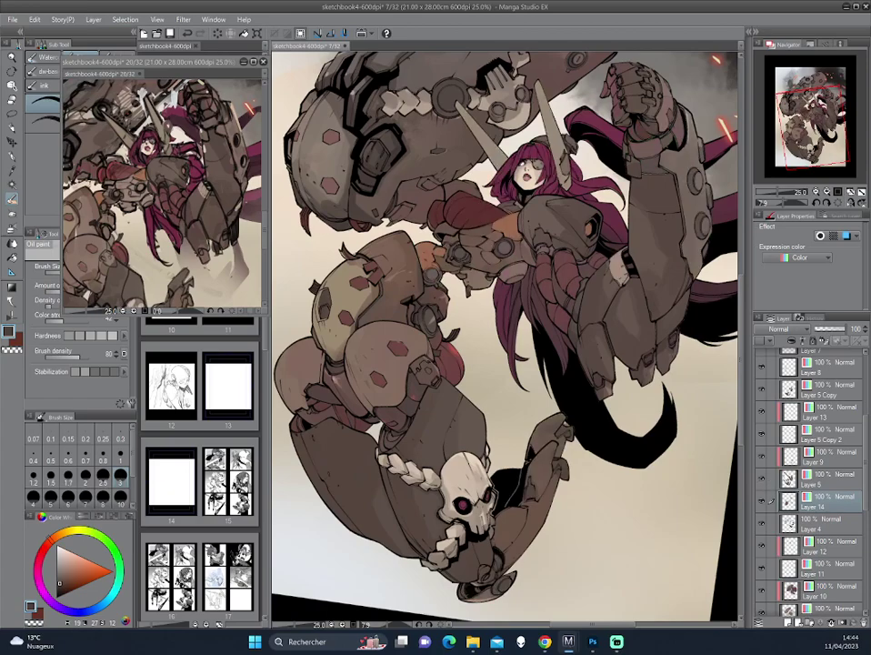
# Fold Layer 5 and Layer 9 into Layer 14
pyautogui.click(787, 480)
pyautogui.press('Delete')
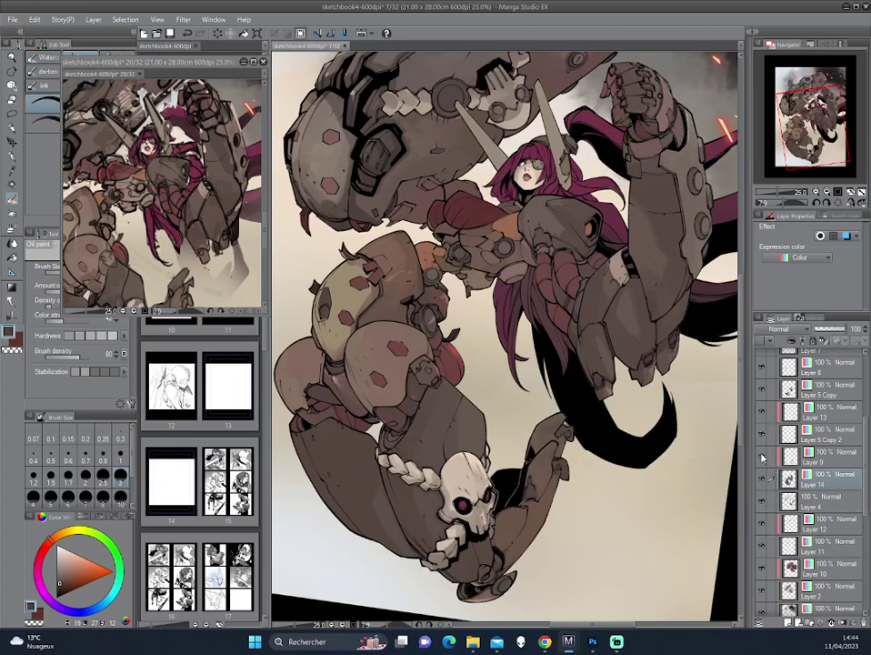
pyautogui.click(788, 459)
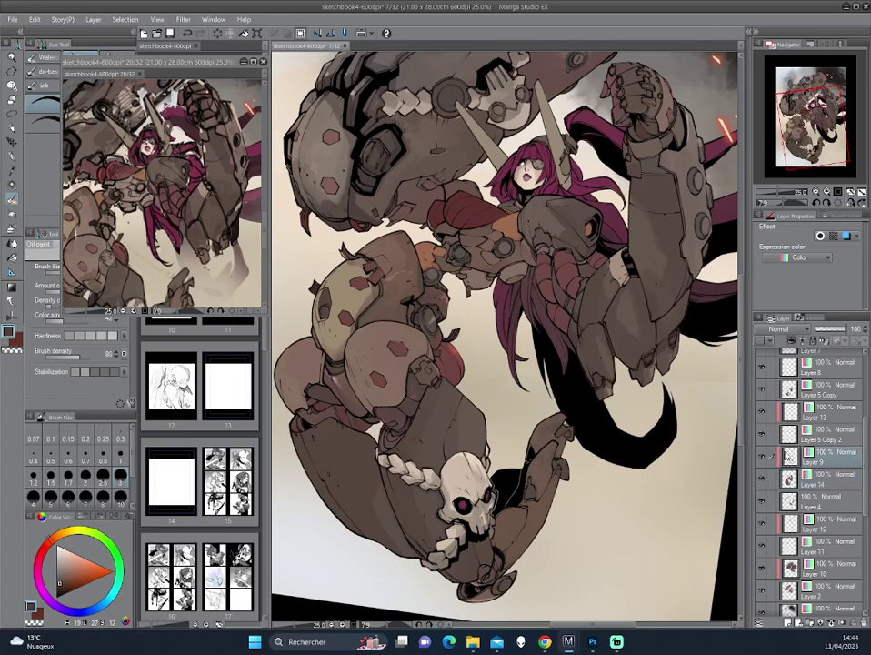
pyautogui.press('Delete')
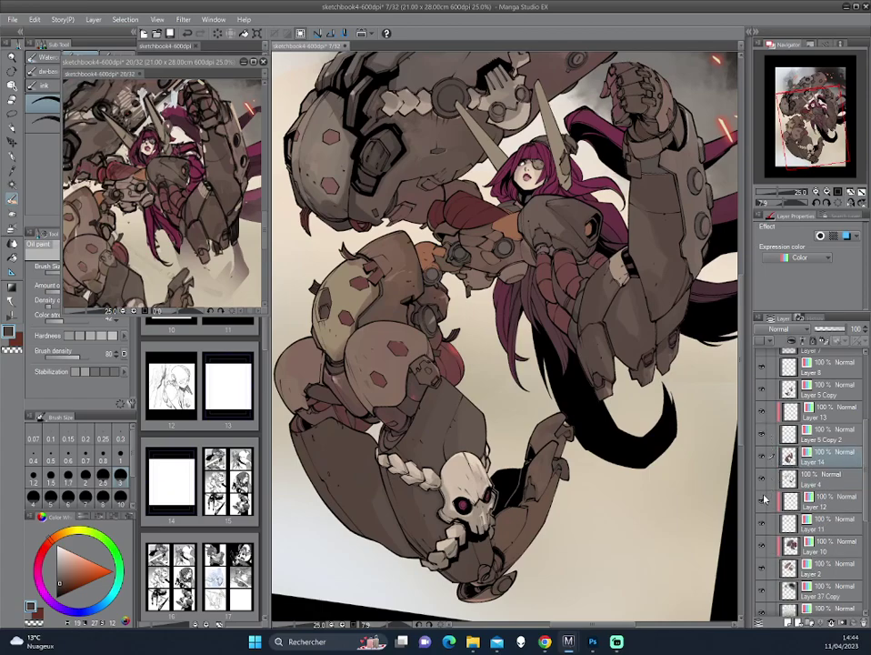
# Toggle Layer 14's colour fill and the colour layer to compare the shading
pyautogui.click(763, 457)
pyautogui.click(763, 457)
pyautogui.click(763, 458)
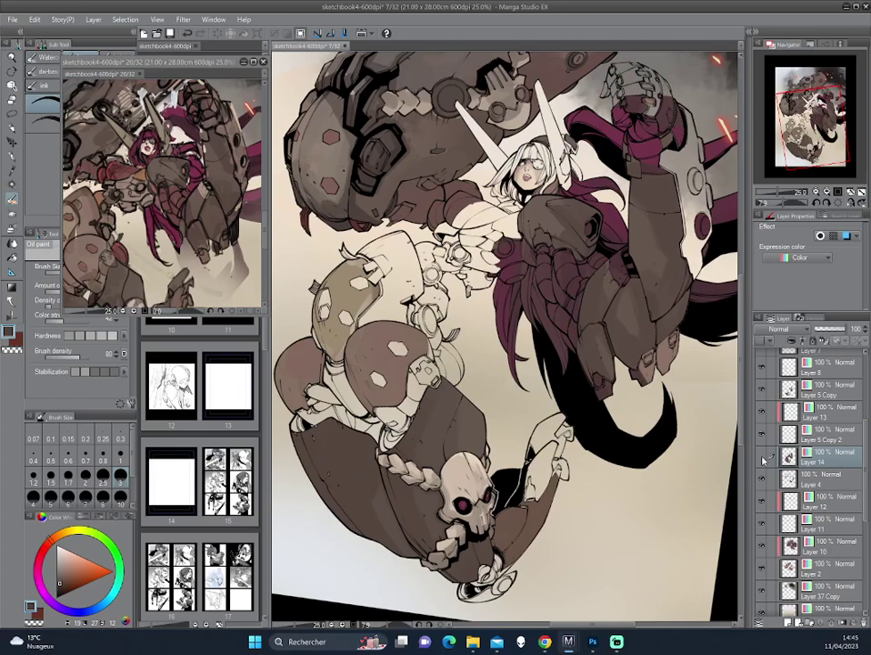
pyautogui.click(763, 457)
pyautogui.click(762, 403)
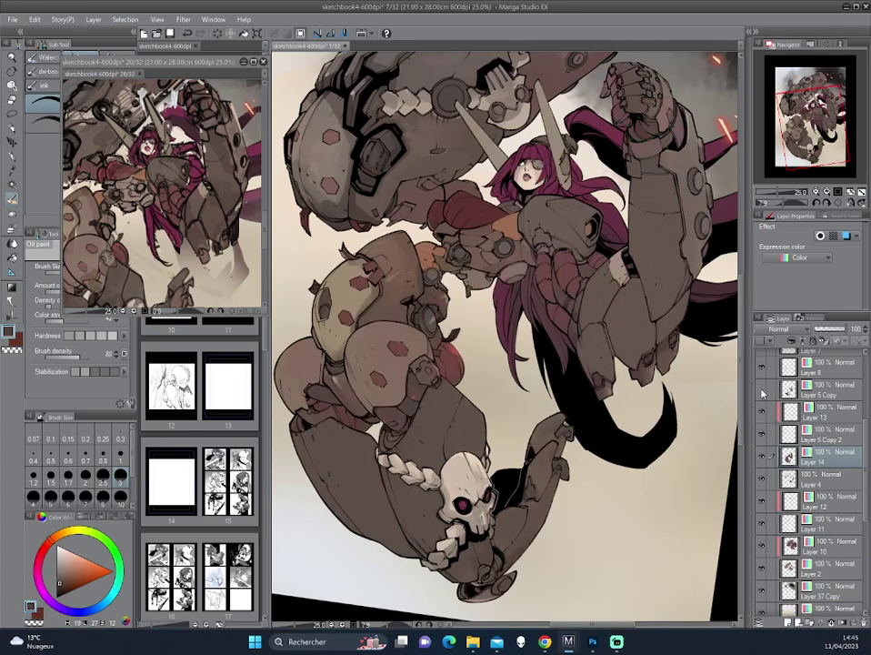
pyautogui.click(762, 403)
# Merge Layer 5 Copy down into Layer 13, then undo merging Layer 5 Copy 2 into Layer 14
pyautogui.click(788, 390)
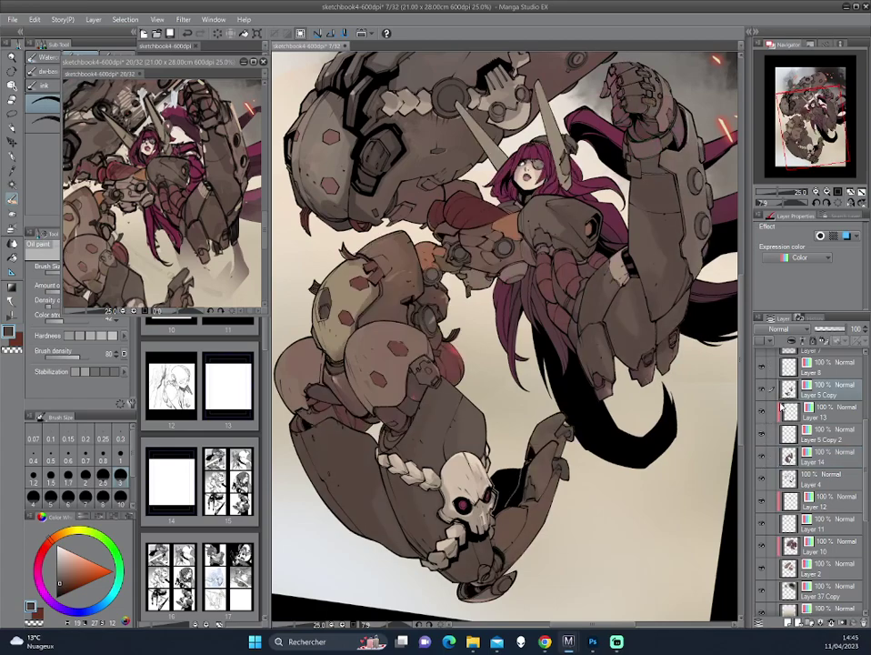
pyautogui.hotkey('ctrl', 'e')
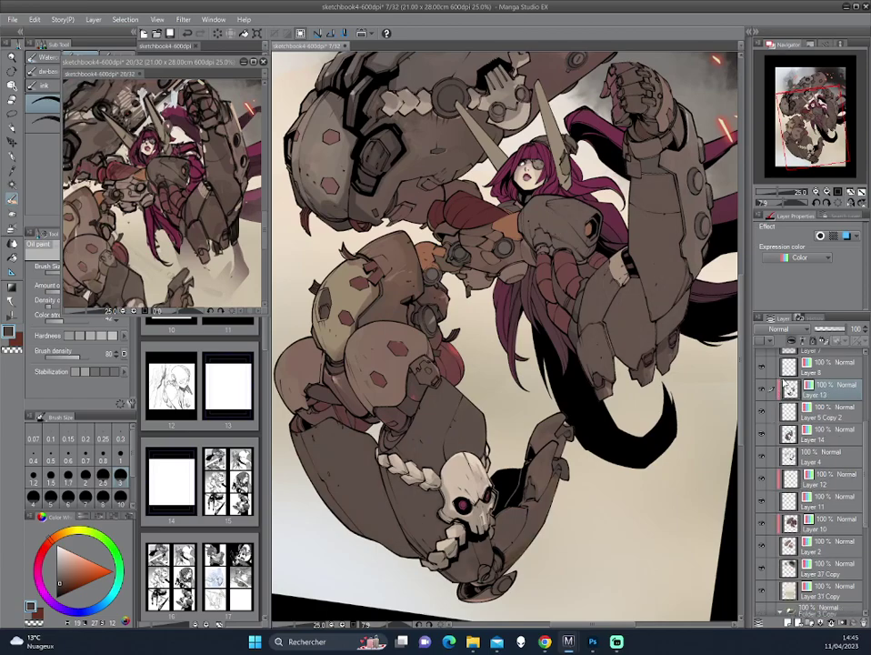
pyautogui.click(786, 417)
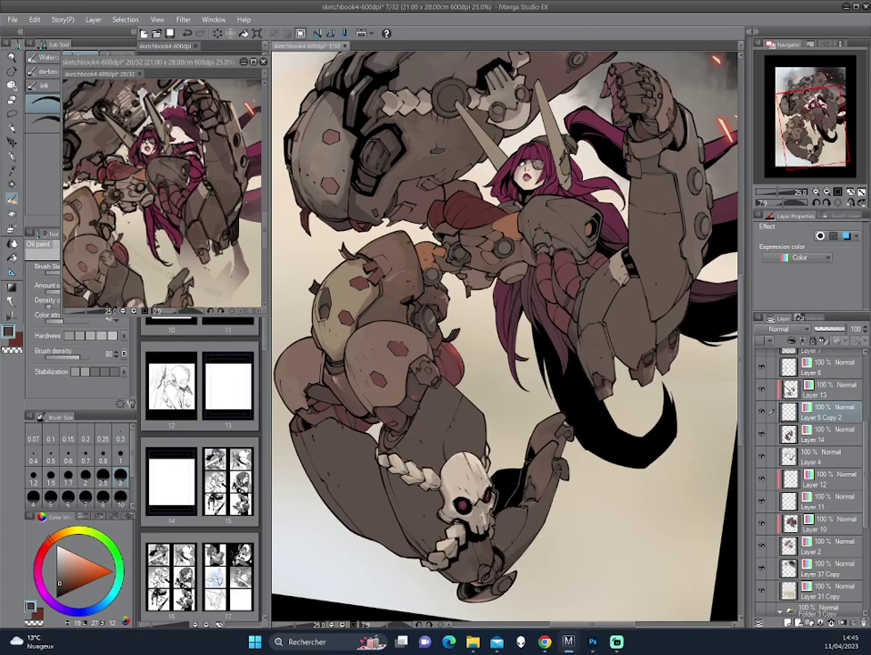
pyautogui.hotkey('ctrl', 'e')
pyautogui.hotkey('ctrl', 'z')
# Merge Layer 13 into Layer 5 Copy 2, then that and Layer 8 into Layer 14
pyautogui.click(790, 391)
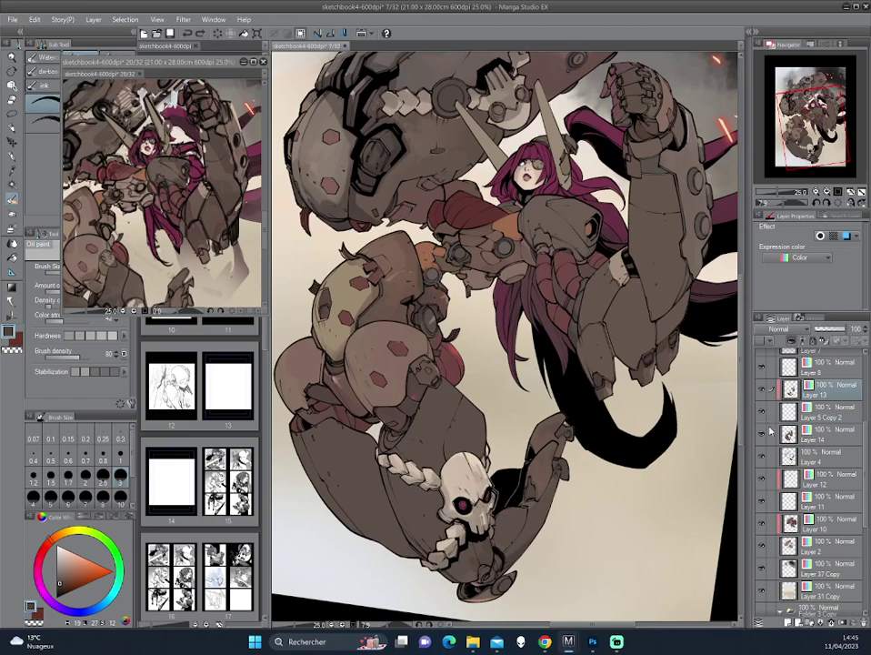
pyautogui.click(784, 417)
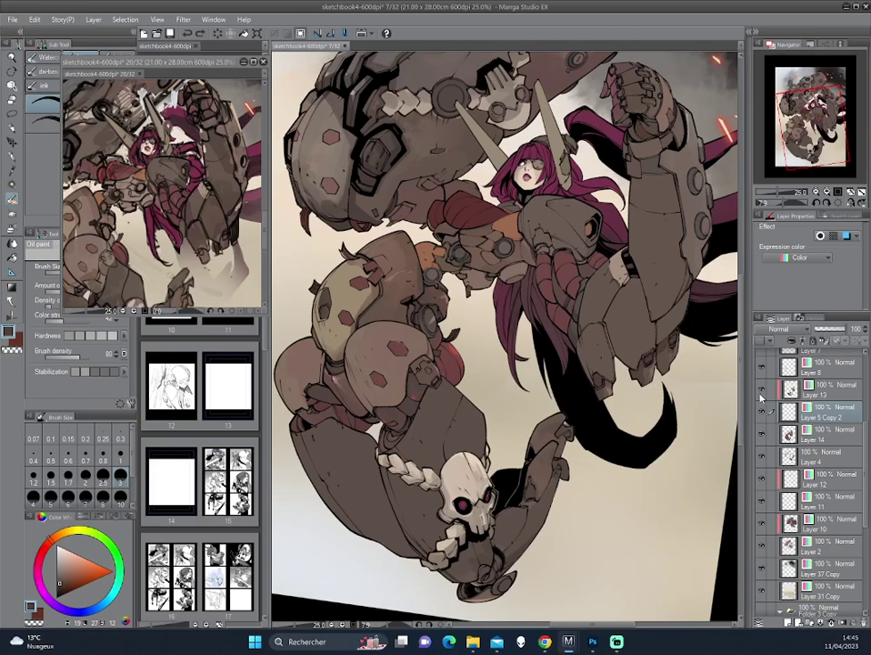
pyautogui.click(790, 389)
pyautogui.hotkey('ctrl', 'e')
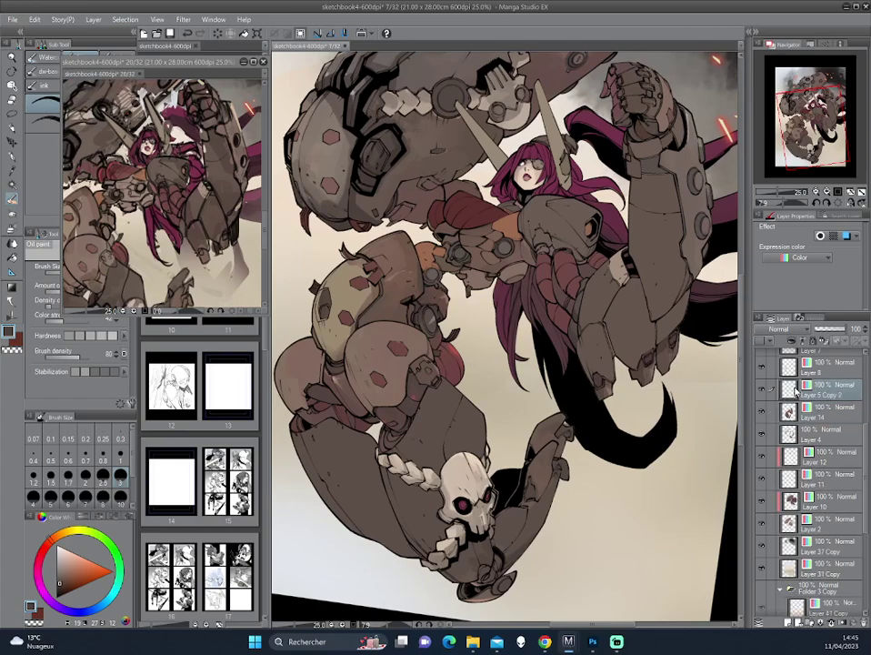
pyautogui.hotkey('ctrl', 'e')
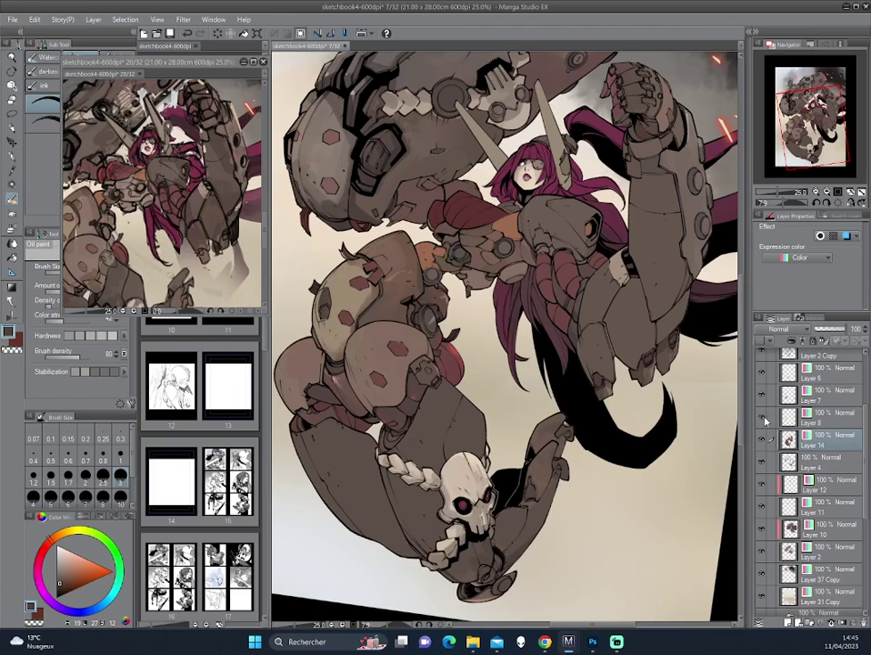
pyautogui.click(782, 415)
pyautogui.hotkey('ctrl', 'e')
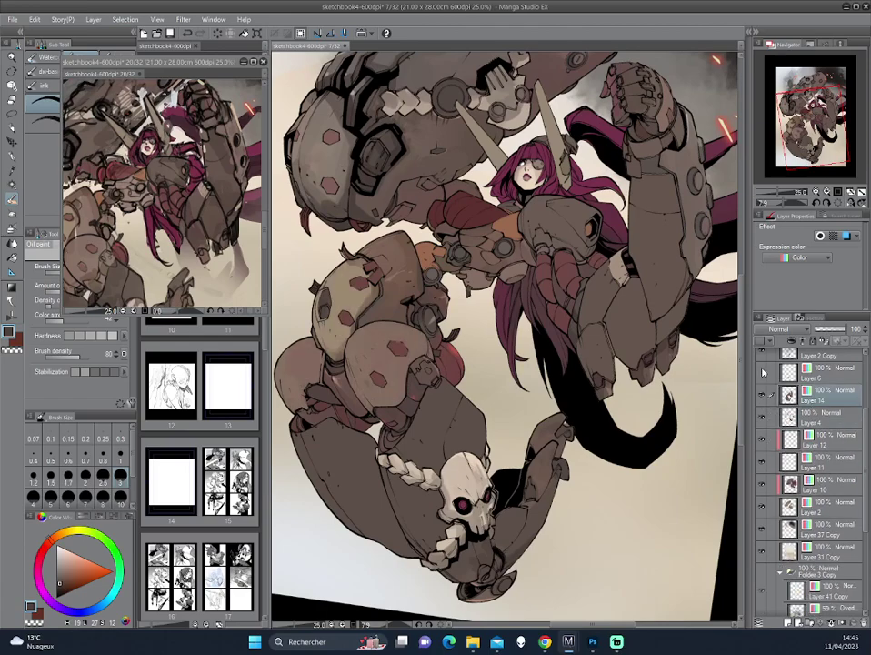
# Toggle the merged shading layers off and on to check their effect, ending visible
pyautogui.click(763, 373)
pyautogui.click(762, 376)
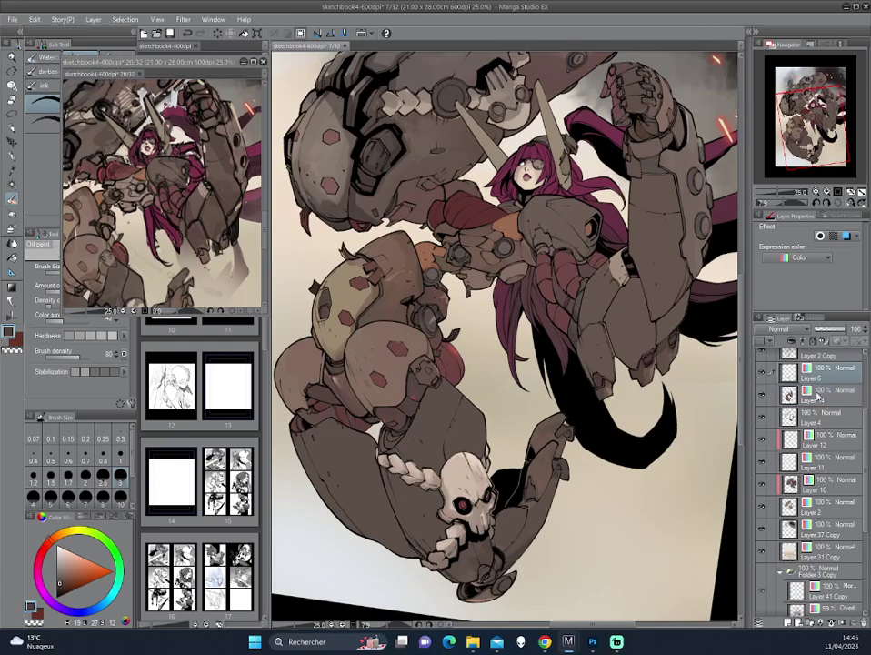
pyautogui.scroll(2, 762, 382)
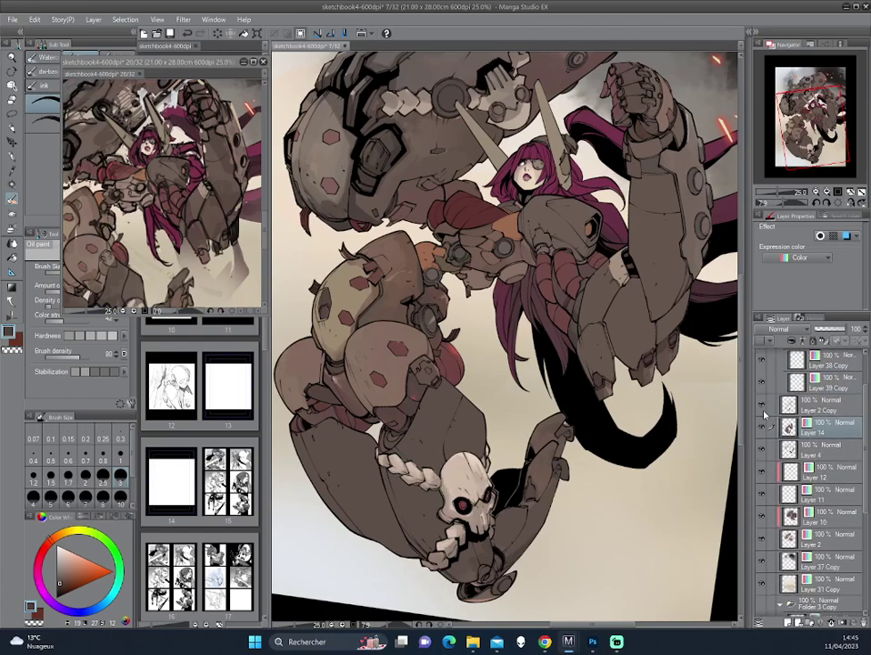
pyautogui.click(762, 408)
pyautogui.click(763, 409)
pyautogui.click(763, 428)
pyautogui.click(763, 427)
pyautogui.click(763, 429)
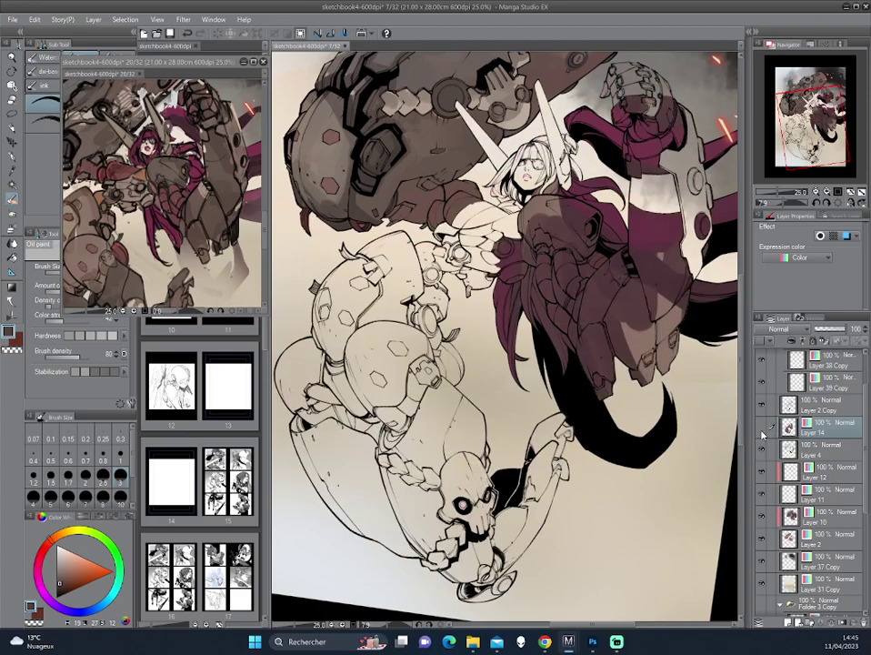
pyautogui.click(763, 431)
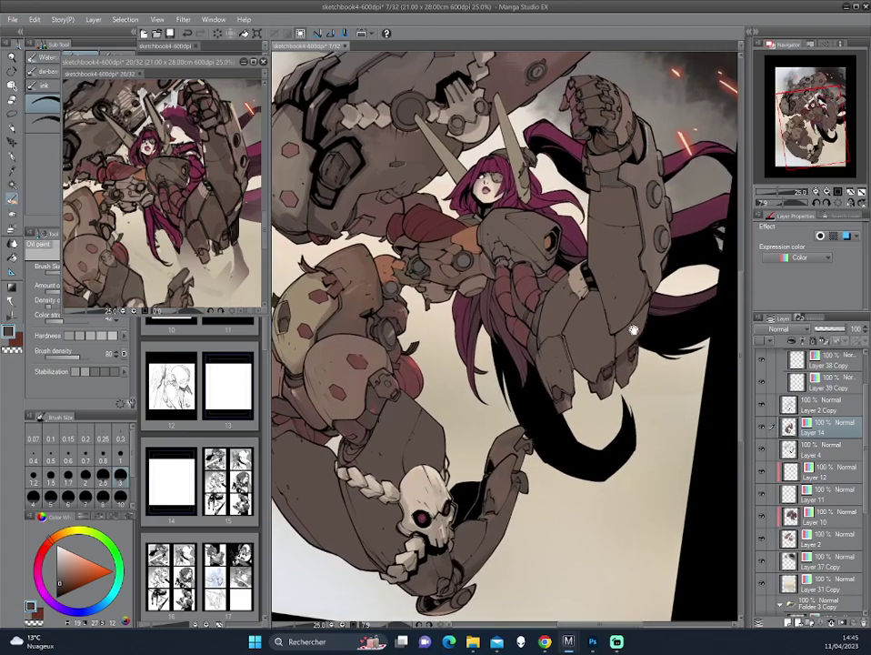
# Undo the last two layer merges and check Layer 5 Copy's visibility
pyautogui.hotkey('ctrl', 'z')
pyautogui.hotkey('ctrl', 'z')
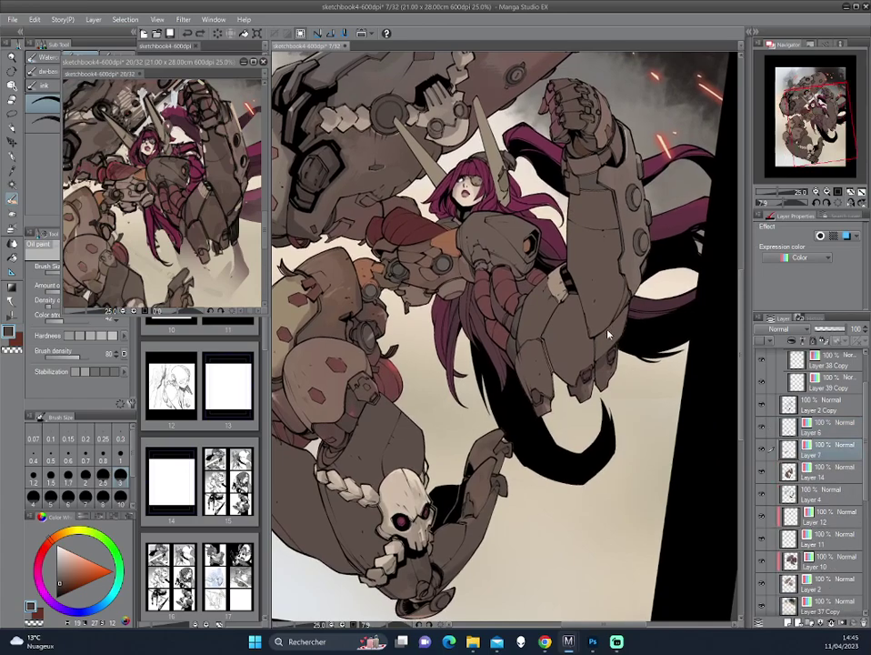
pyautogui.hotkey('ctrl', 'z')
pyautogui.hotkey('ctrl', 'z')
pyautogui.hotkey('ctrl', 'z')
pyautogui.hotkey('ctrl', 'z')
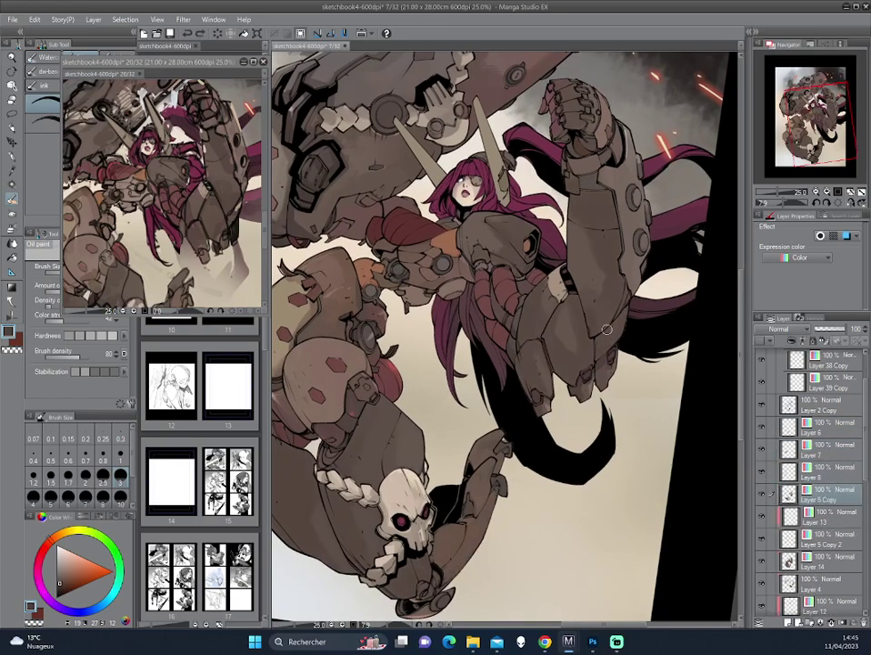
pyautogui.click(762, 494)
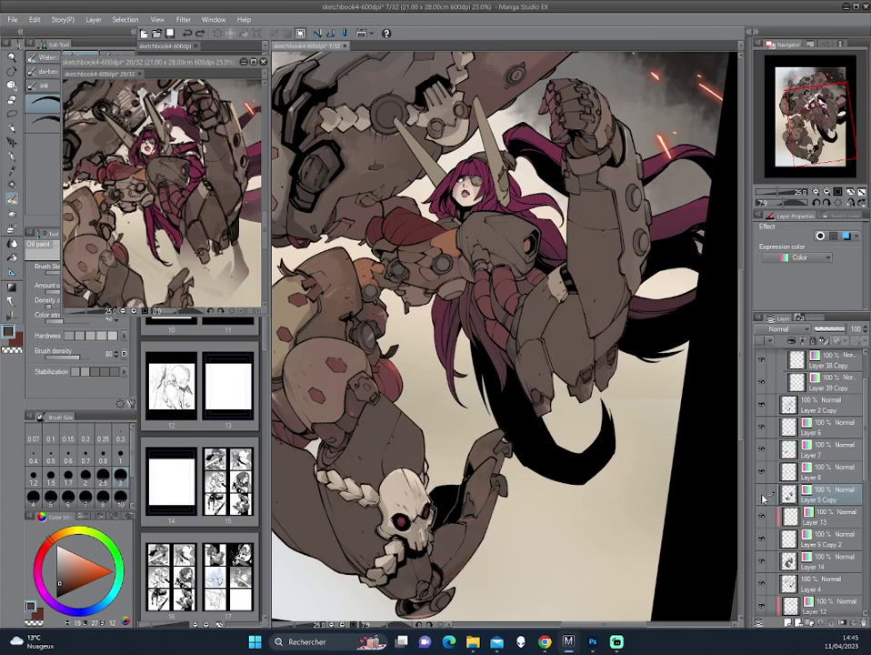
pyautogui.click(763, 496)
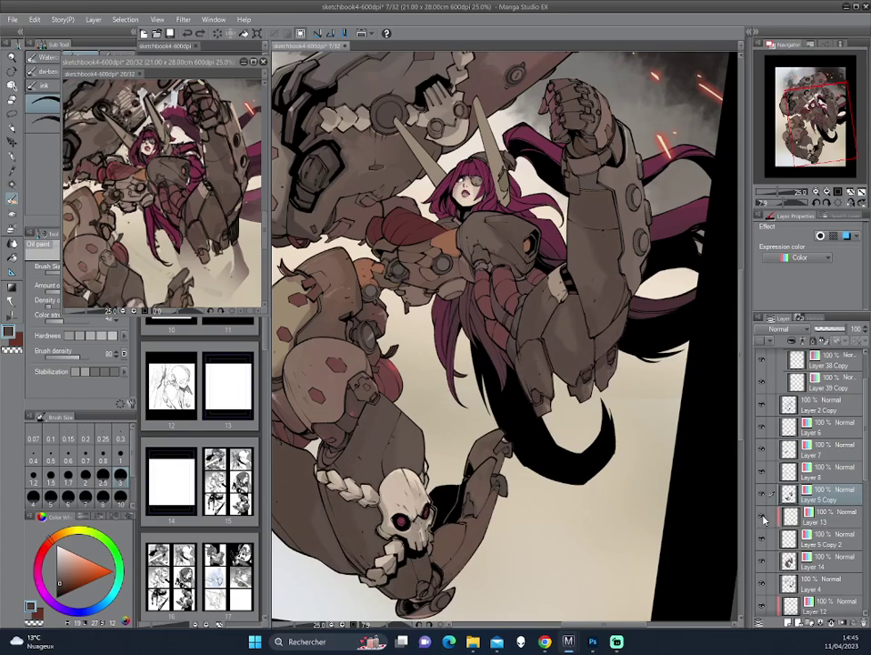
# Merge Layer 13, Layer 5 Copy 2 and Layer 5 Copy down into Layer 14
pyautogui.click(791, 518)
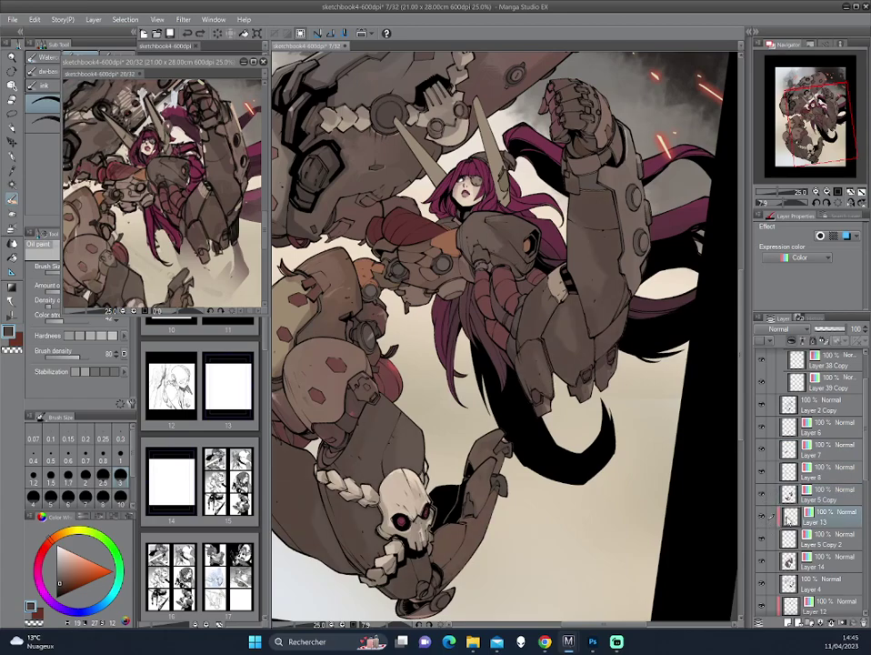
pyautogui.hotkey('ctrl', 'e')
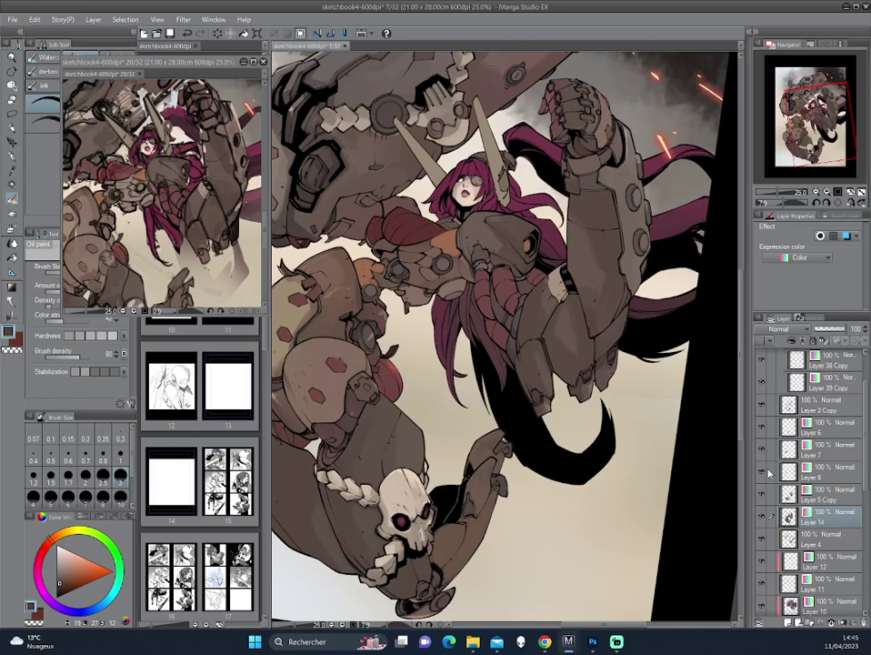
pyautogui.hotkey('ctrl', 'e')
pyautogui.click(787, 494)
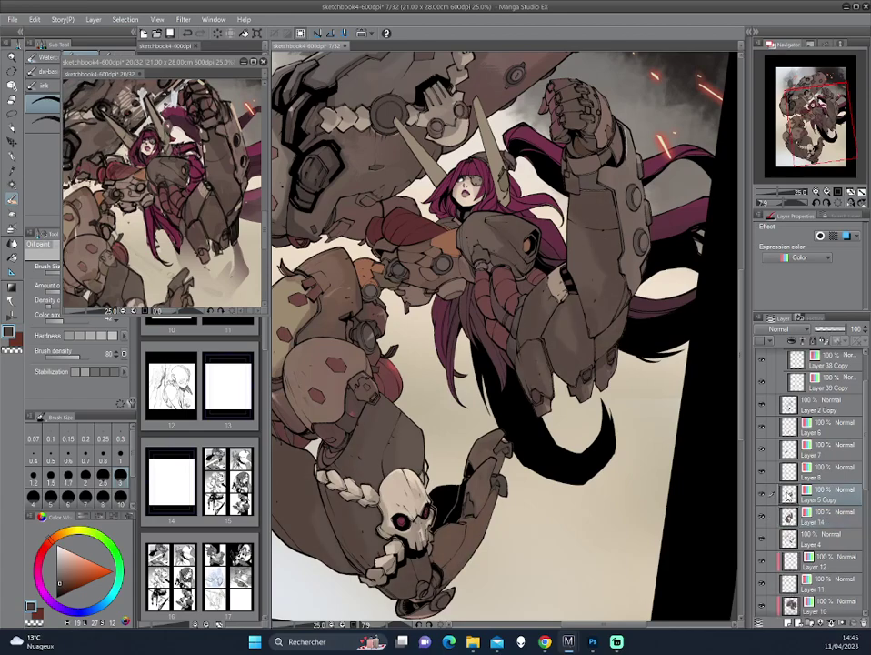
pyautogui.hotkey('ctrl', 'e')
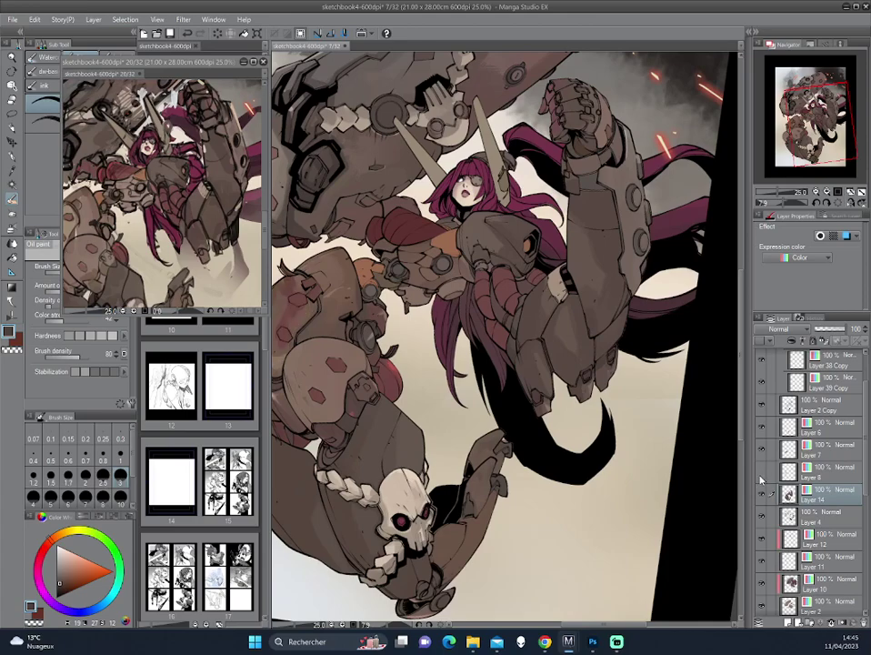
# Merge Layers 8, 7 and 6 into Layer 14 and rotate the canvas back upright
pyautogui.click(788, 473)
pyautogui.hotkey('ctrl', 'e')
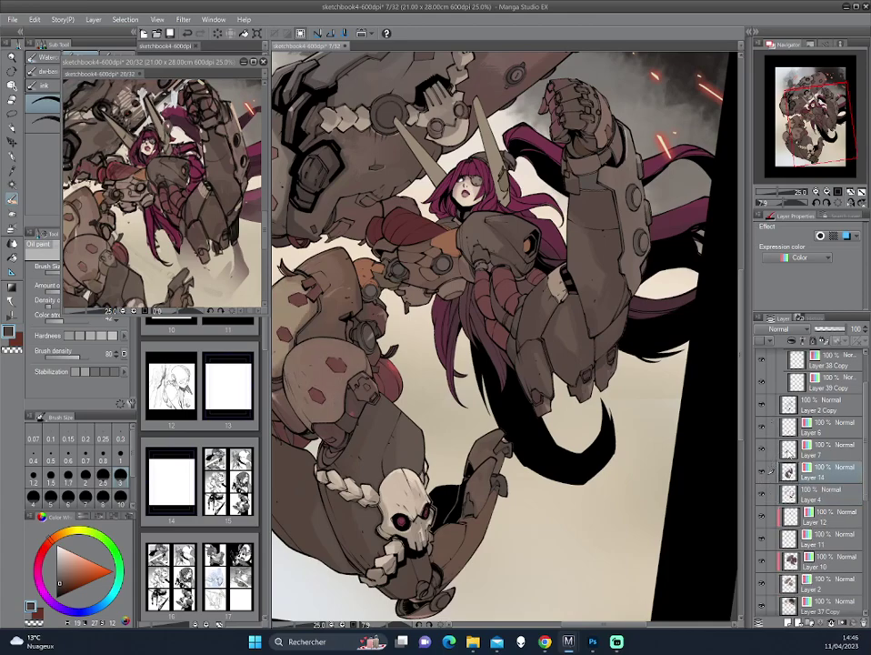
pyautogui.click(787, 448)
pyautogui.hotkey('ctrl', 'e')
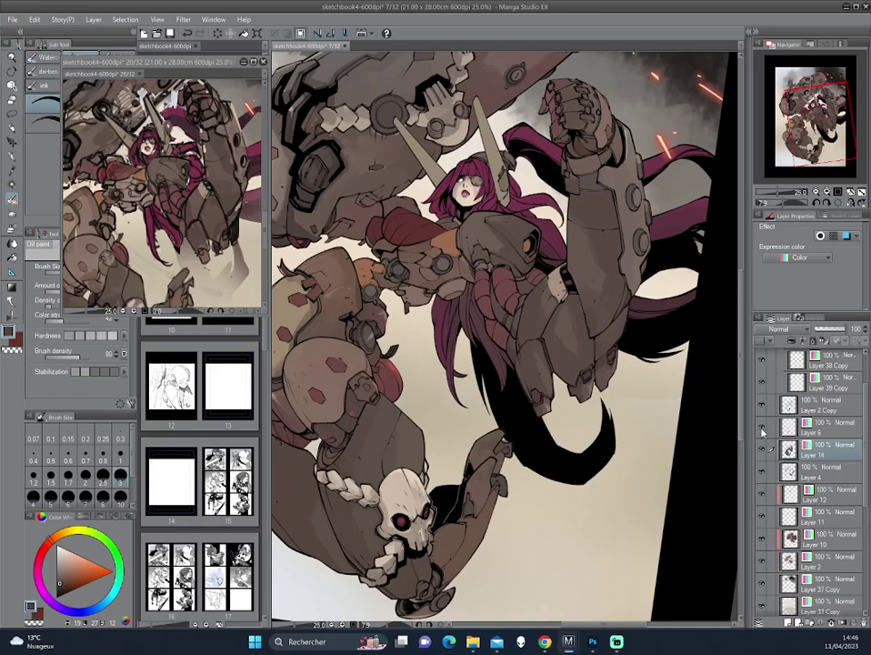
pyautogui.click(776, 430)
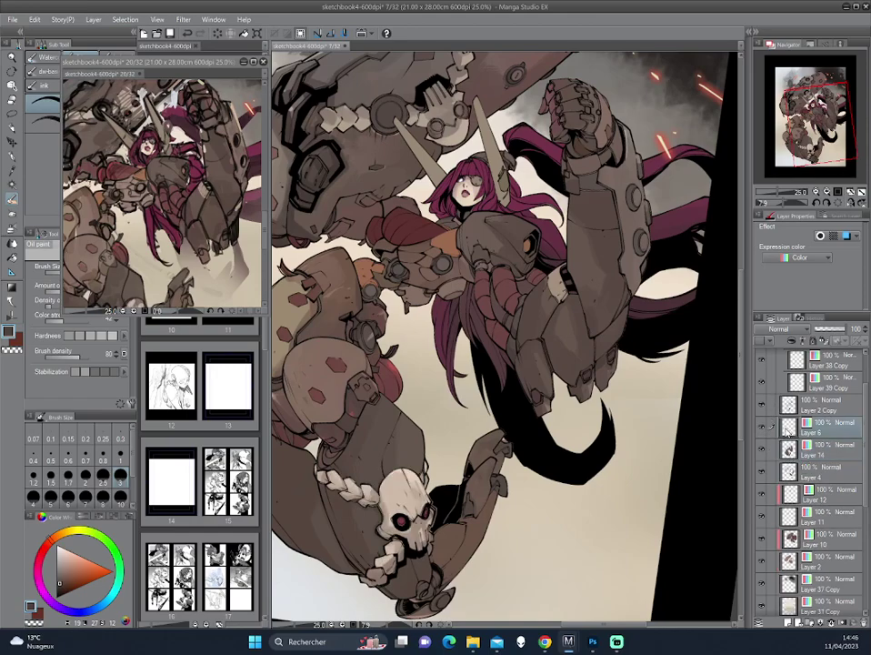
pyautogui.hotkey('ctrl', 'e')
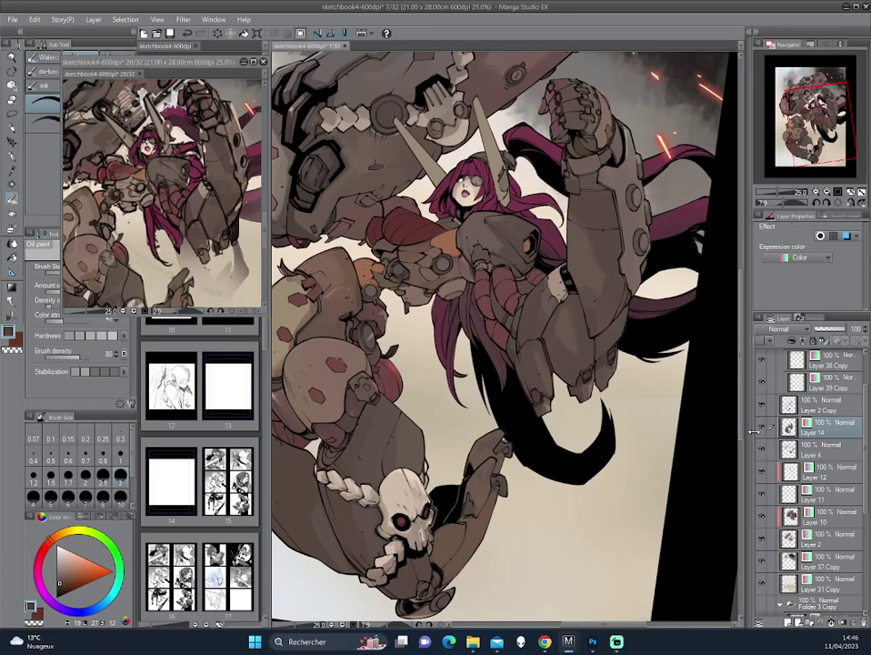
pyautogui.moveTo(546, 291)
pyautogui.mouseDown()
pyautogui.moveTo(562, 310)
pyautogui.moveTo(569, 289)
pyautogui.mouseUp()
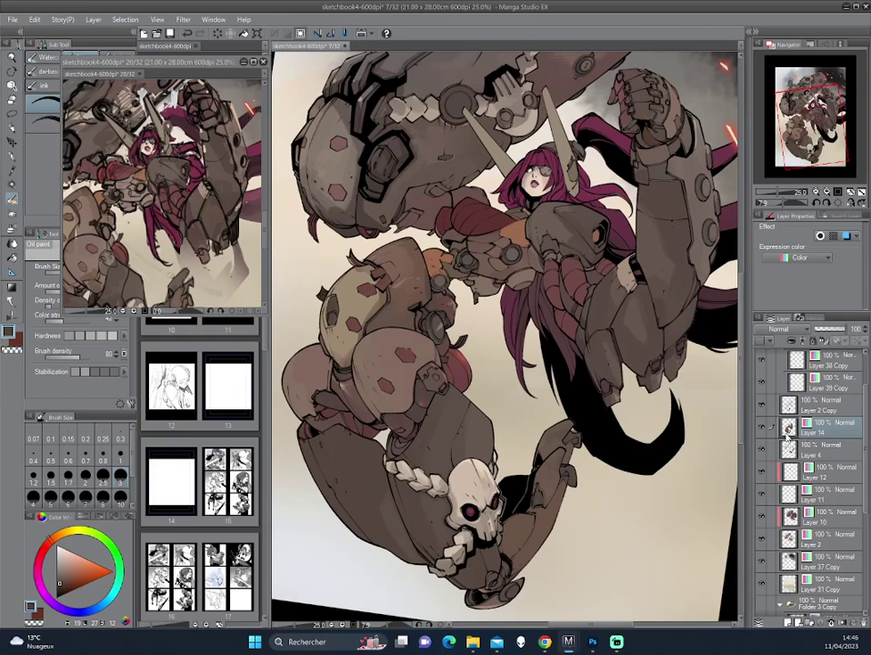
# Select the character's outline and add a colour layer above Layer 14 set to Overlay blending
pyautogui.keyDown('ctrl'); pyautogui.click(788, 435); pyautogui.keyUp('ctrl')
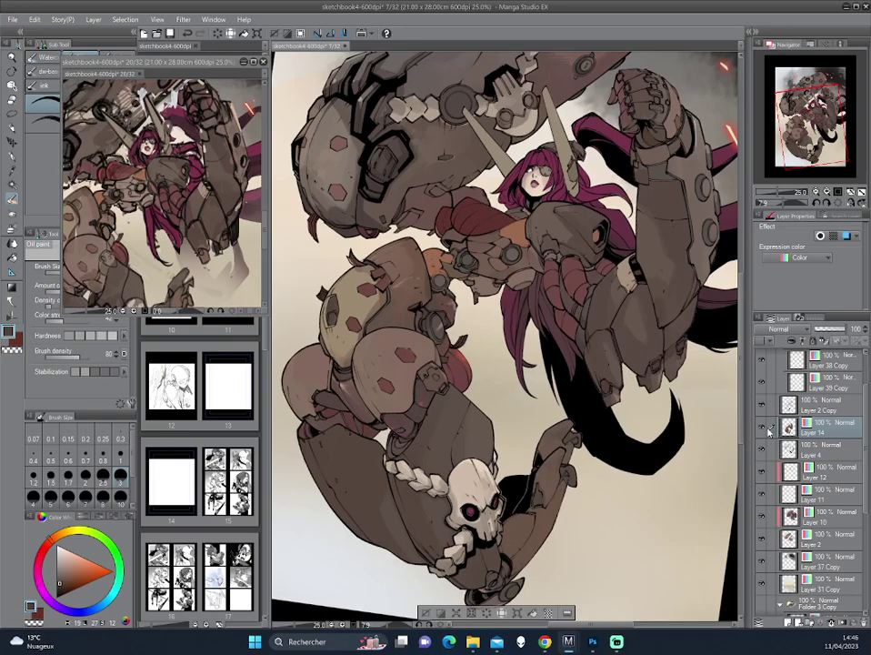
pyautogui.click(12, 134)
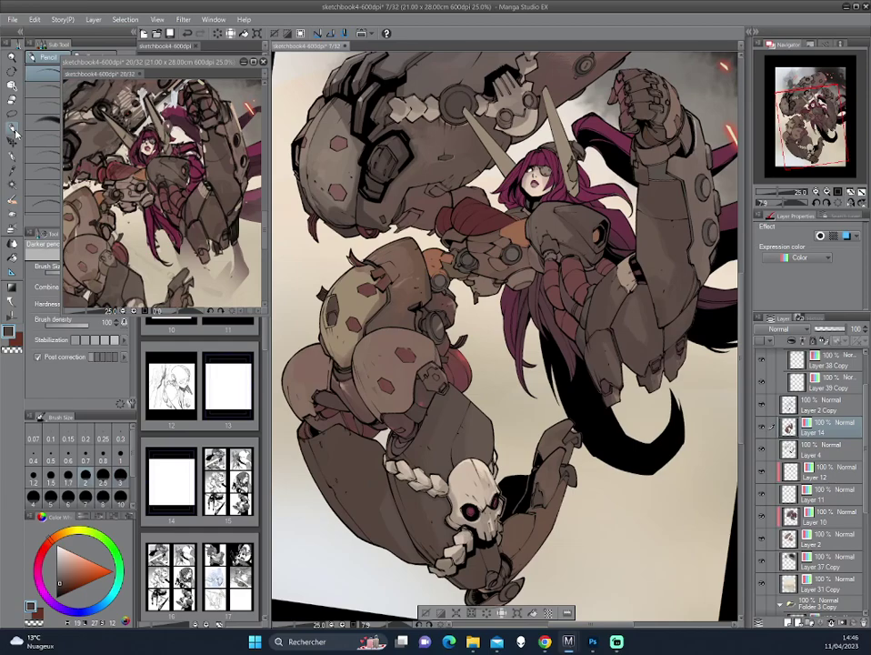
pyautogui.click(786, 619)
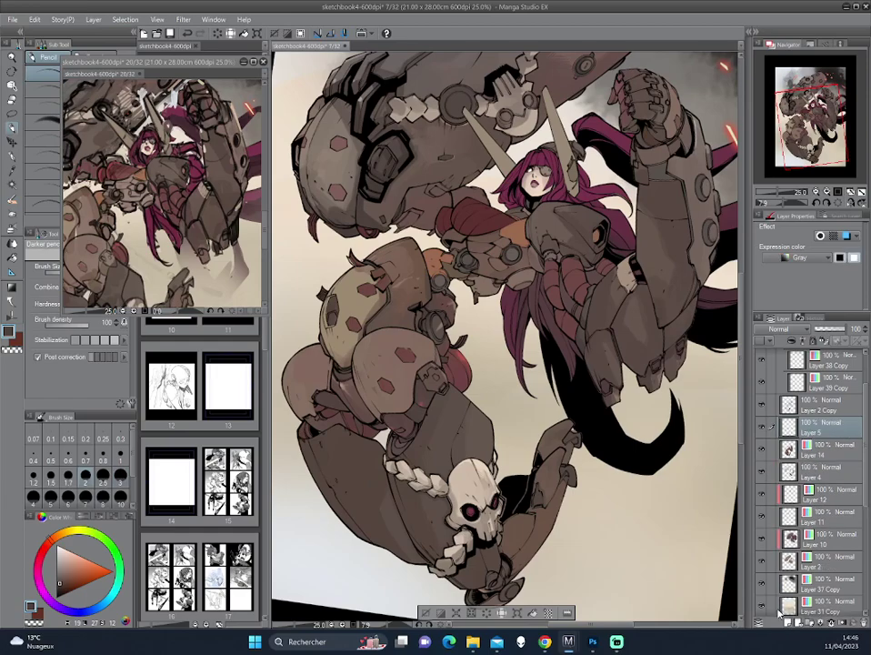
pyautogui.click(800, 257)
pyautogui.click(797, 271)
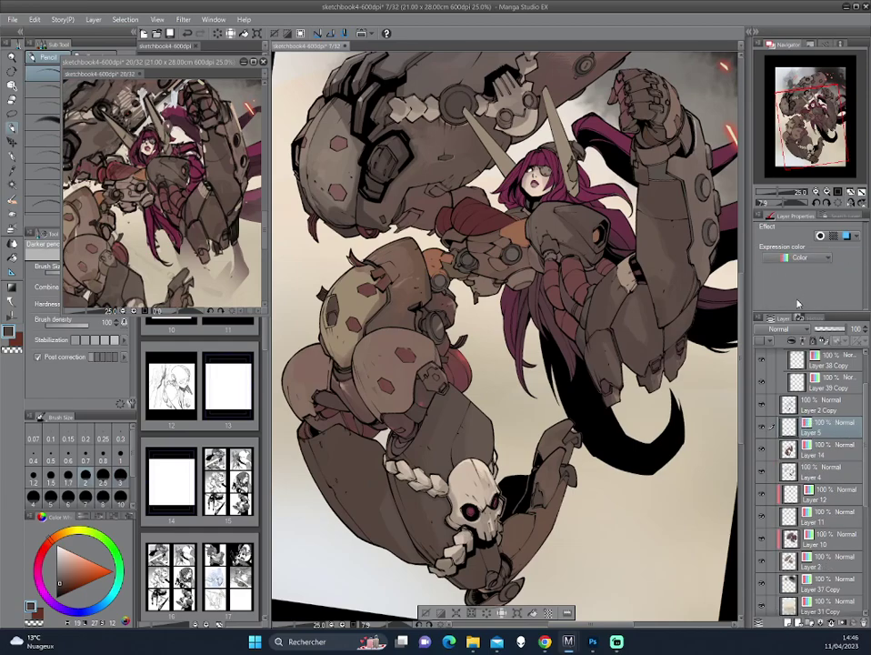
pyautogui.click(779, 329)
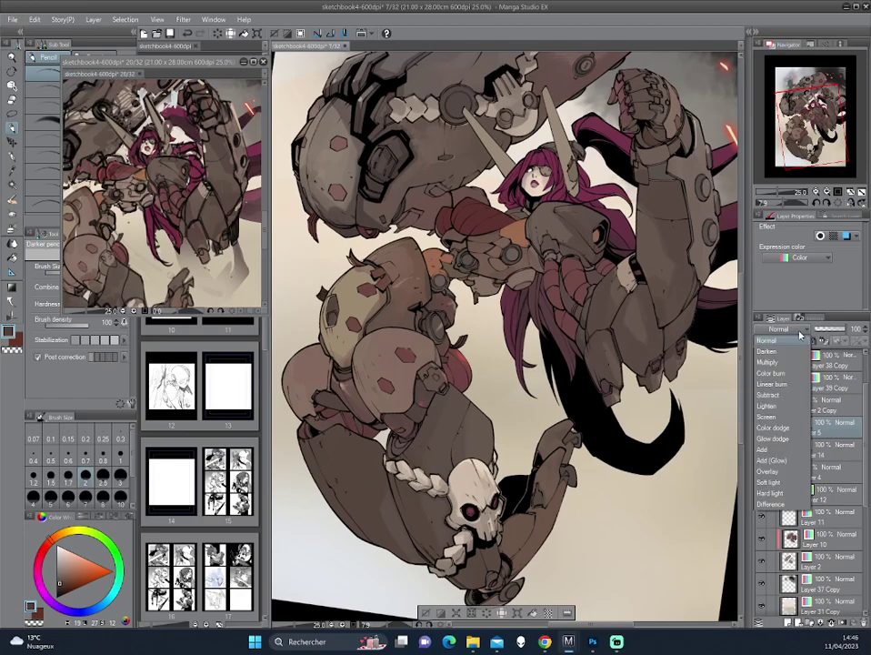
pyautogui.click(769, 462)
# Airbrush a warm orange glow over the mech leg, arm and raised forearm
pyautogui.click(12, 227)
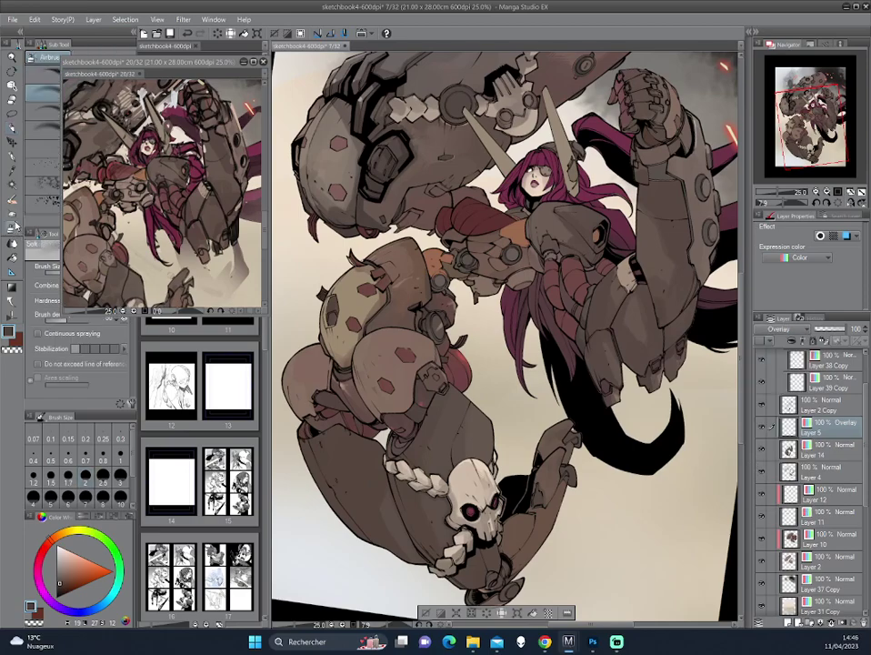
pyautogui.moveTo(404, 309)
pyautogui.mouseDown()
pyautogui.moveTo(386, 360)
pyautogui.moveTo(363, 344)
pyautogui.mouseUp()
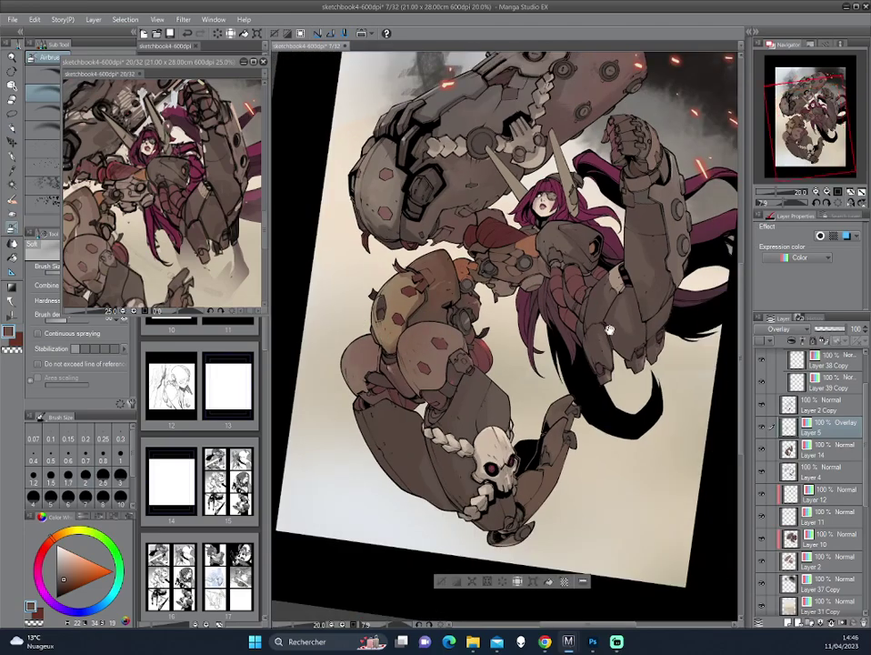
pyautogui.moveTo(621, 227); pyautogui.dragTo(596, 305)
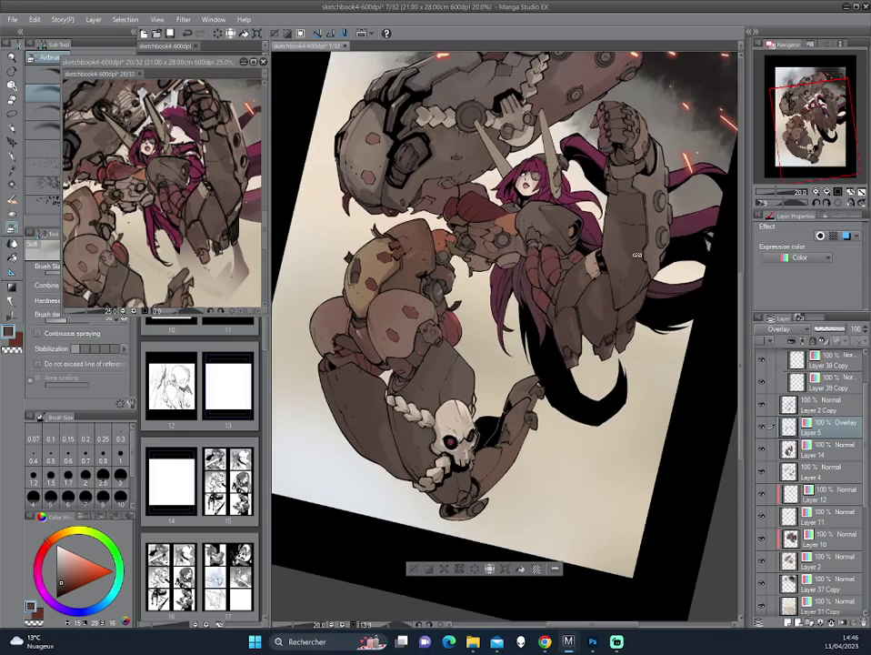
pyautogui.moveTo(451, 429); pyautogui.dragTo(309, 215)
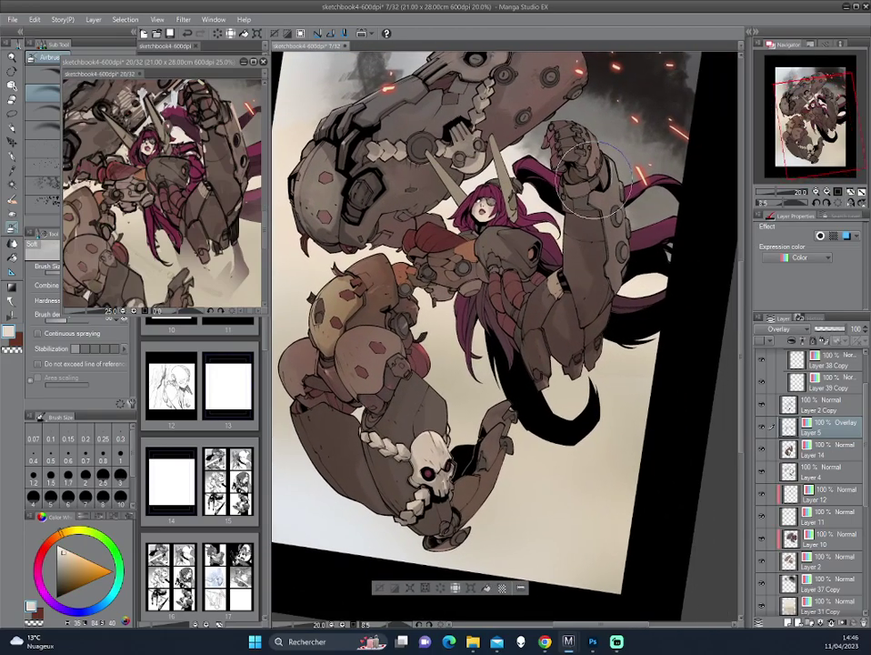
pyautogui.moveTo(611, 200); pyautogui.dragTo(588, 128)
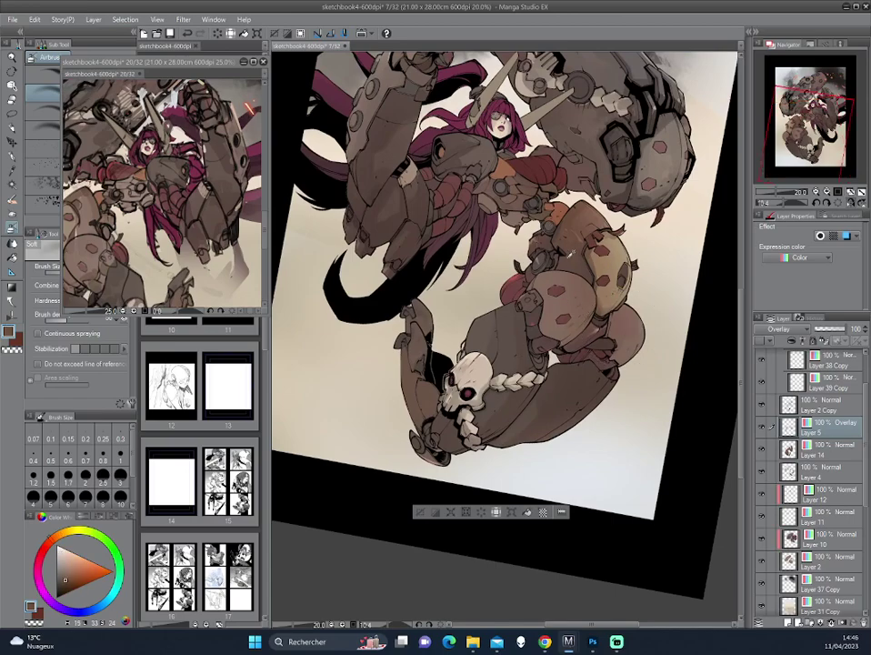
# Add dark brown shading beside the skull, then switch to red while mirroring the view
pyautogui.keyDown('alt'); pyautogui.click(412, 296); pyautogui.keyUp('alt')
pyautogui.moveTo(414, 300); pyautogui.dragTo(429, 383)
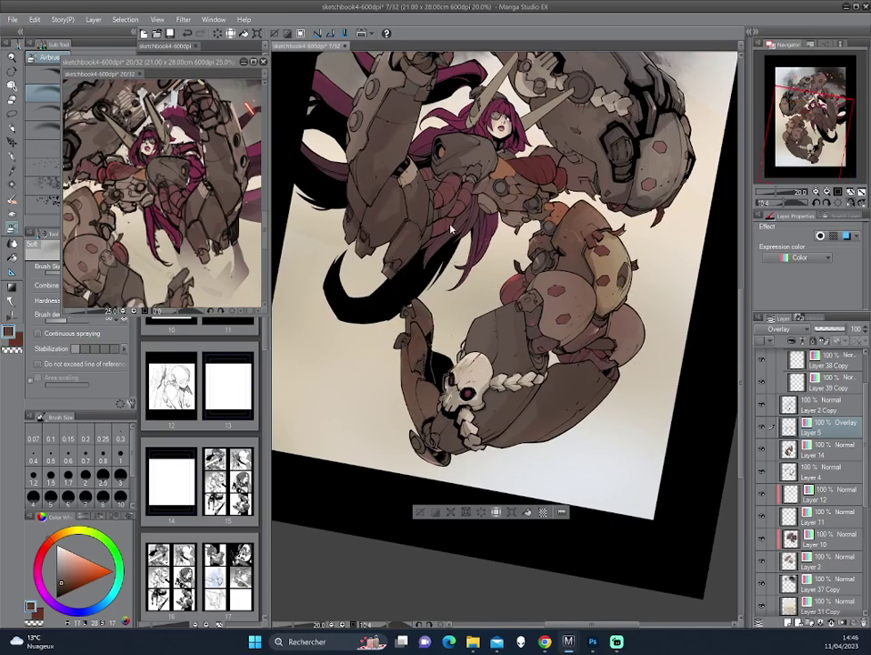
pyautogui.click(56, 586)
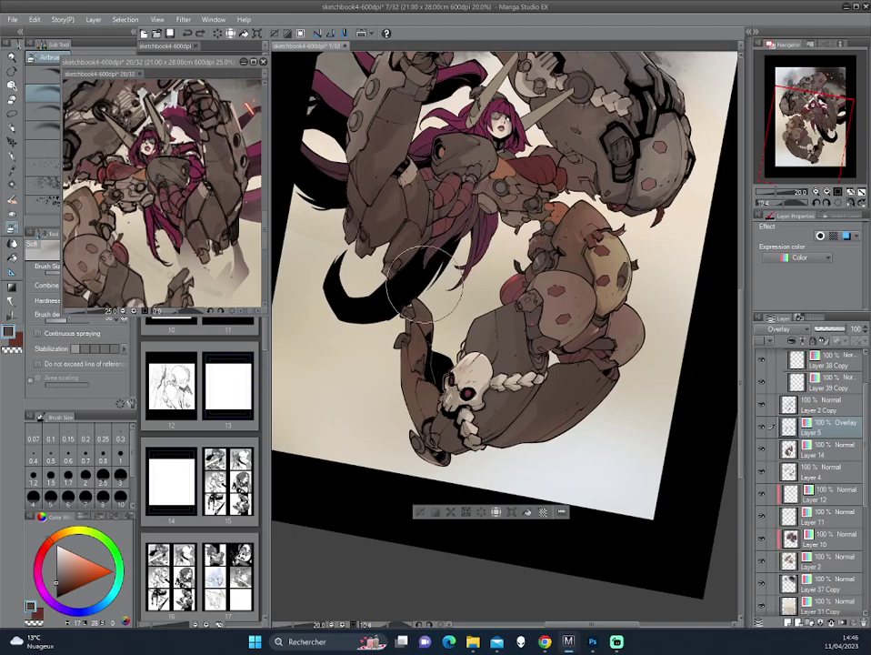
pyautogui.press('h')
pyautogui.press('h')
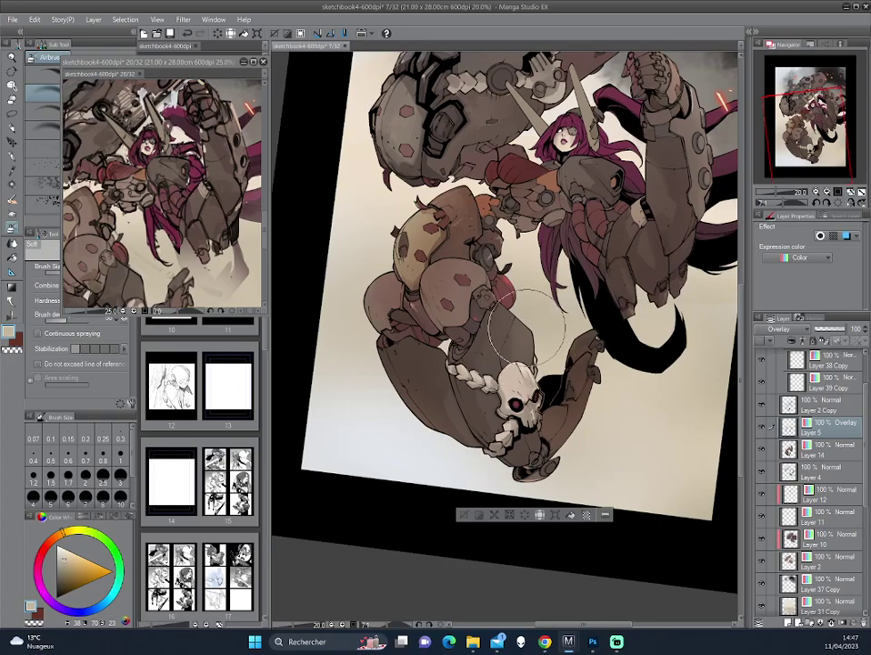
pyautogui.keyDown('alt'); pyautogui.click(495, 290); pyautogui.keyUp('alt')
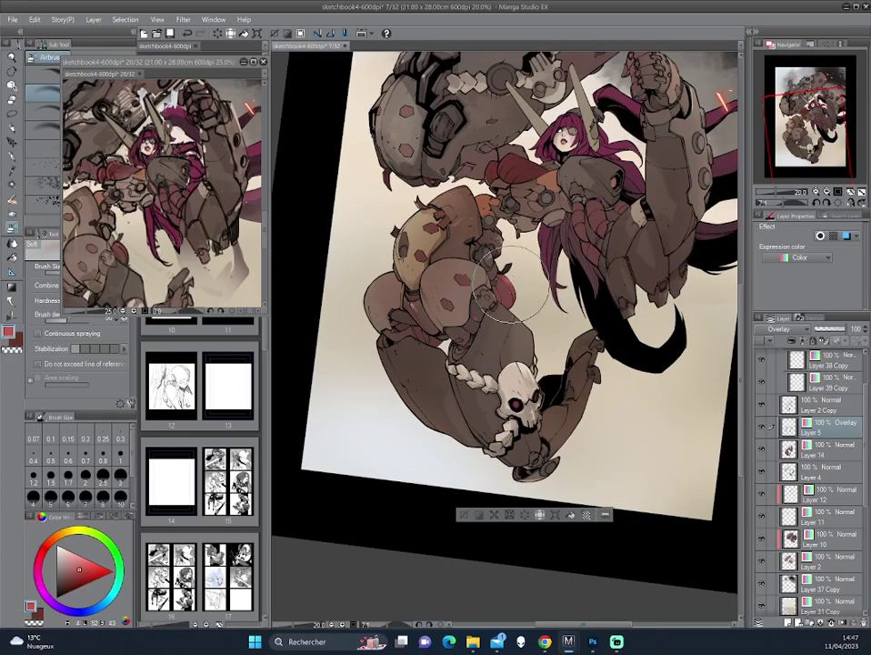
pyautogui.press('h')
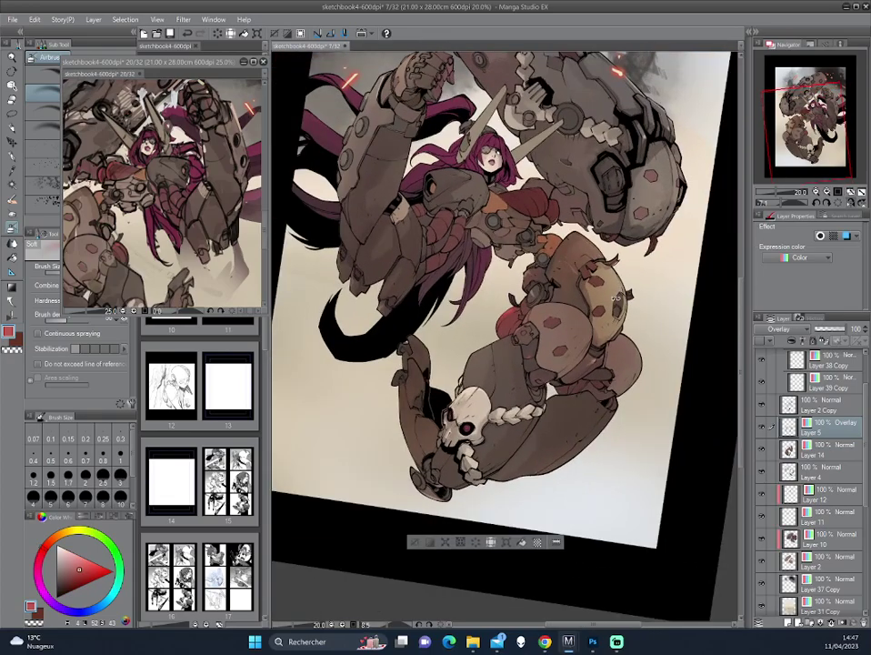
pyautogui.moveTo(498, 286)
pyautogui.mouseDown()
pyautogui.moveTo(607, 229)
pyautogui.moveTo(661, 339)
pyautogui.mouseUp()
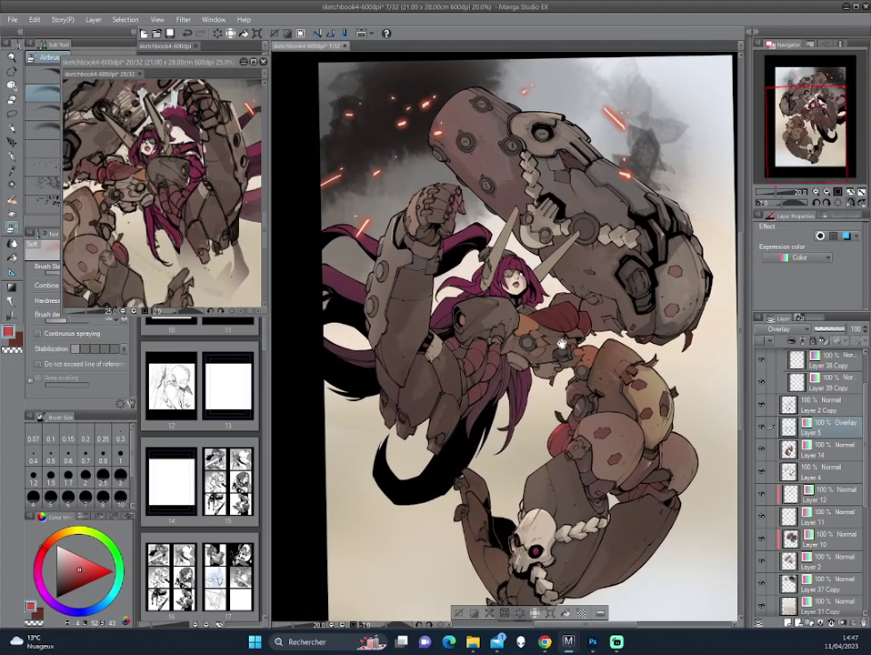
# Alternate tan and dark red on the armour while rotating and mirroring the canvas
pyautogui.keyDown('alt'); pyautogui.click(429, 340); pyautogui.keyUp('alt')
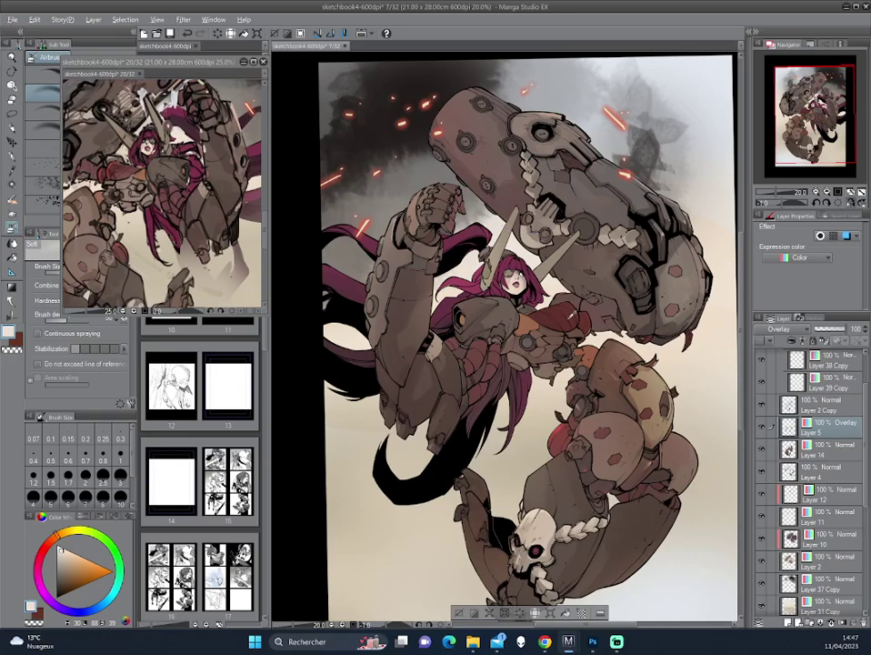
pyautogui.keyDown('alt'); pyautogui.click(429, 234); pyautogui.keyUp('alt')
pyautogui.moveTo(536, 329); pyautogui.dragTo(582, 346)
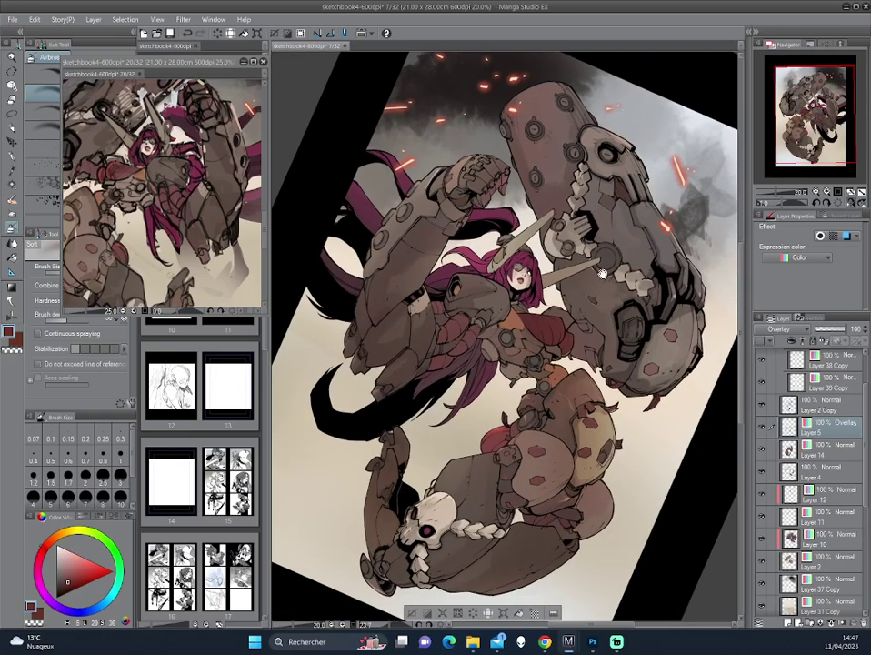
pyautogui.keyDown('alt'); pyautogui.click(596, 353); pyautogui.keyUp('alt')
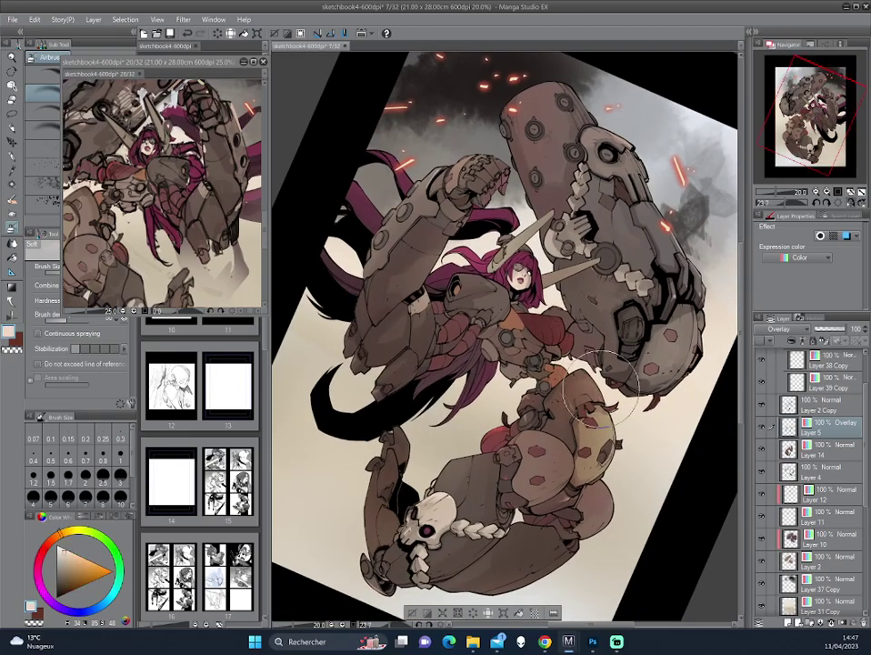
pyautogui.press('h')
pyautogui.moveTo(616, 316); pyautogui.dragTo(582, 323)
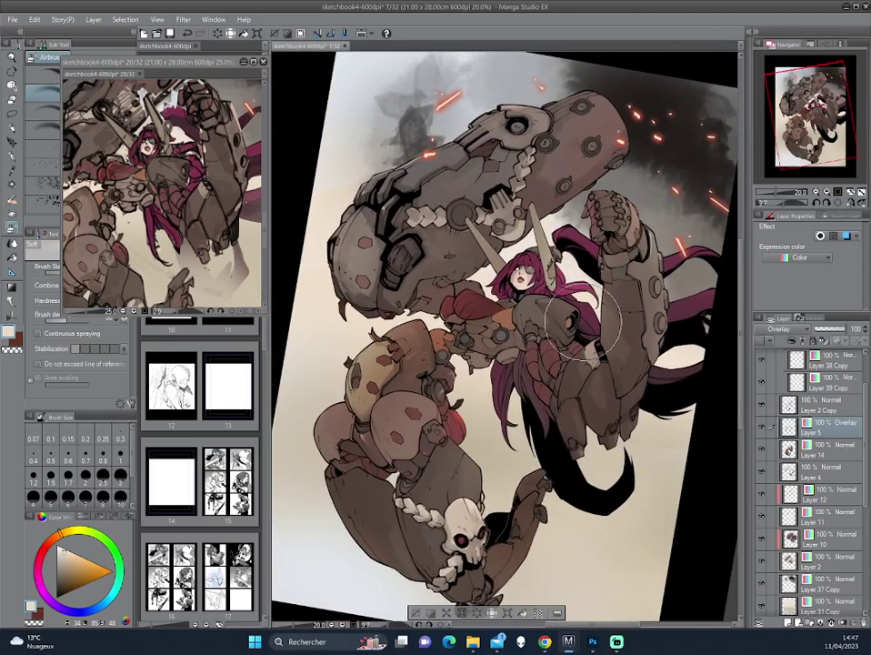
pyautogui.moveTo(583, 327); pyautogui.dragTo(561, 315)
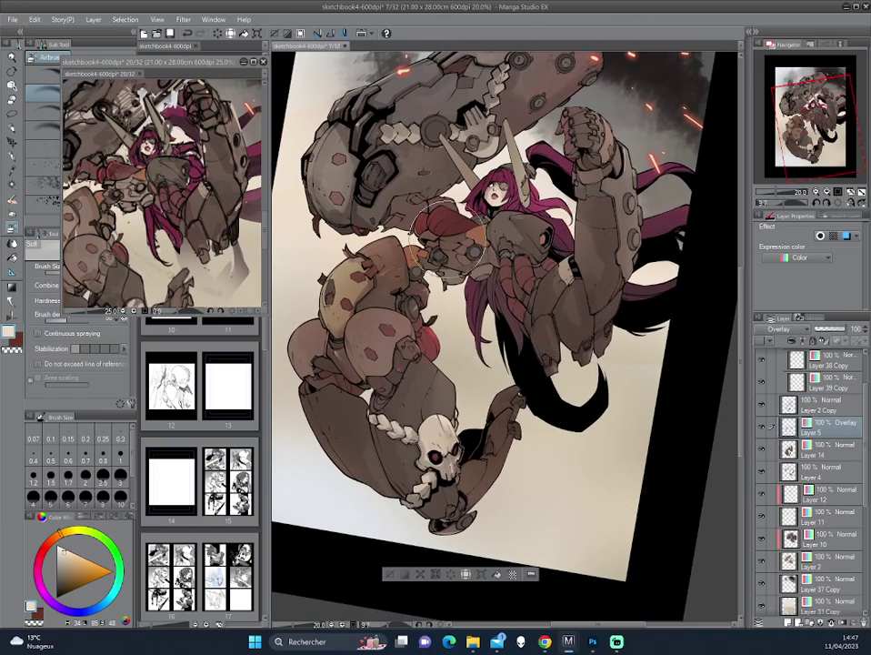
pyautogui.press('h')
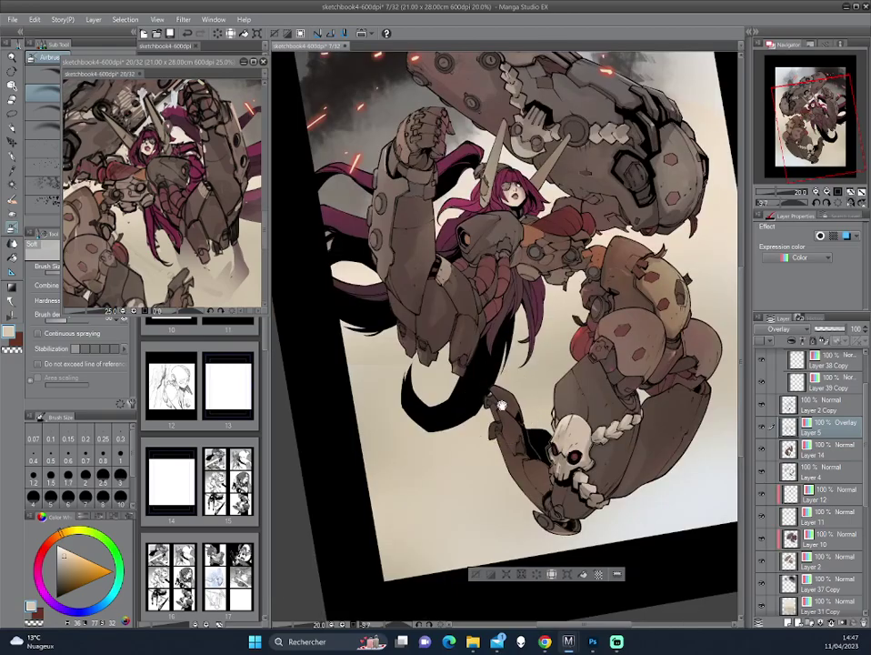
pyautogui.moveTo(498, 405); pyautogui.dragTo(596, 323)
pyautogui.keyDown('alt'); pyautogui.click(441, 241); pyautogui.keyUp('alt')
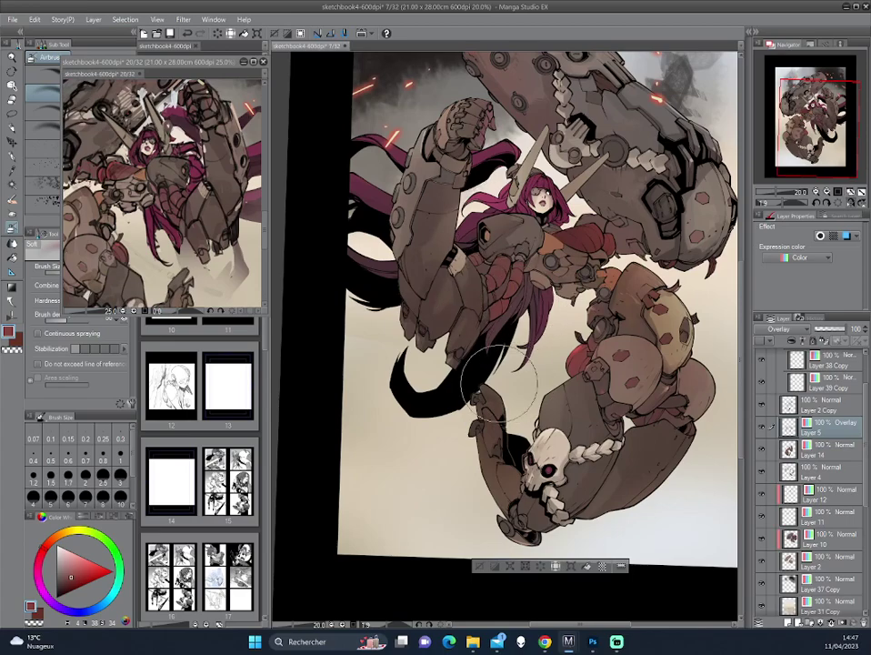
pyautogui.press('h')
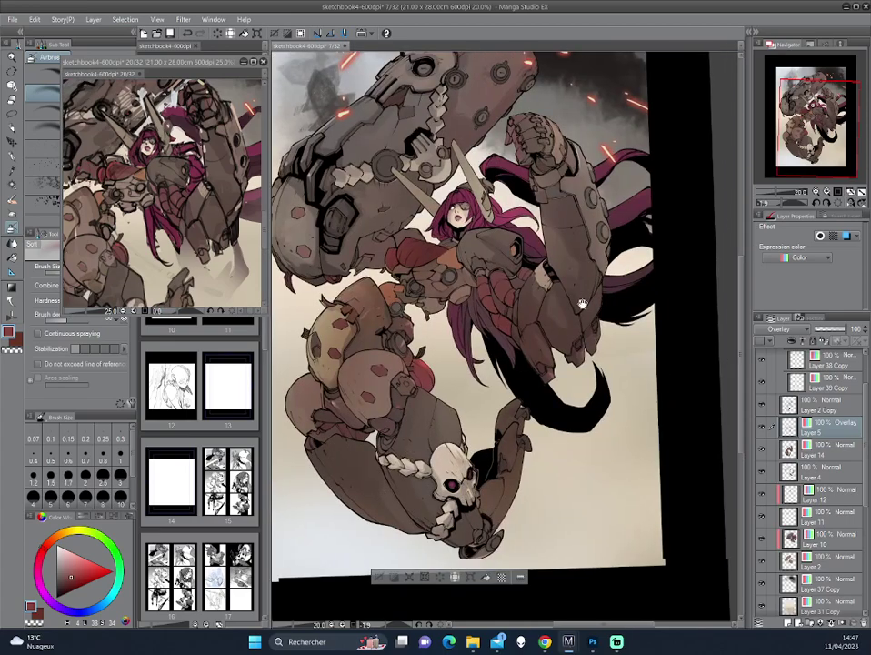
pyautogui.moveTo(433, 469)
pyautogui.mouseDown()
pyautogui.moveTo(637, 364)
pyautogui.moveTo(623, 344)
pyautogui.moveTo(641, 311)
pyautogui.mouseUp()
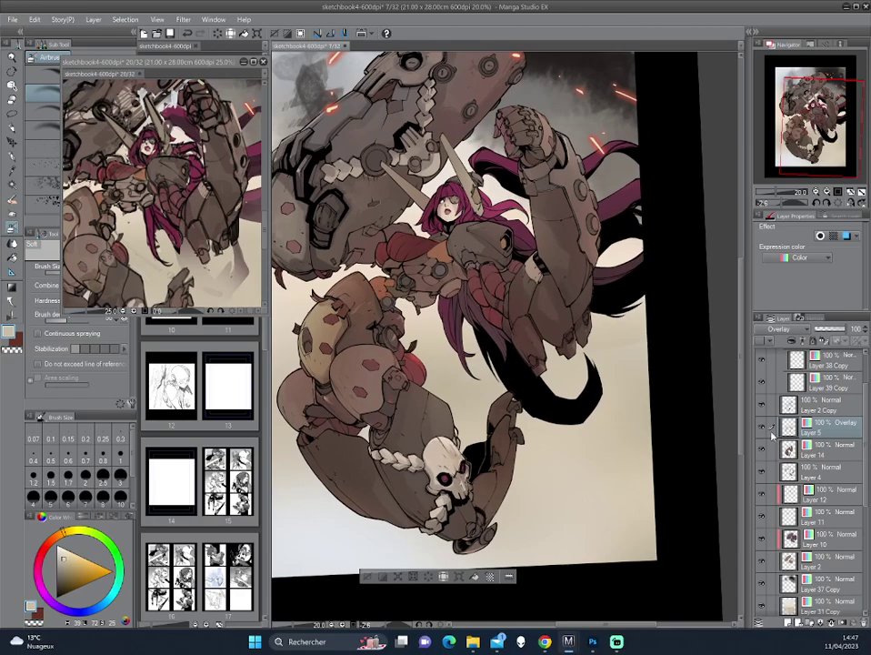
# Replace the Overlay layer with a new Multiply colour layer above Layer 14
pyautogui.hotkey('ctrl', 'e')
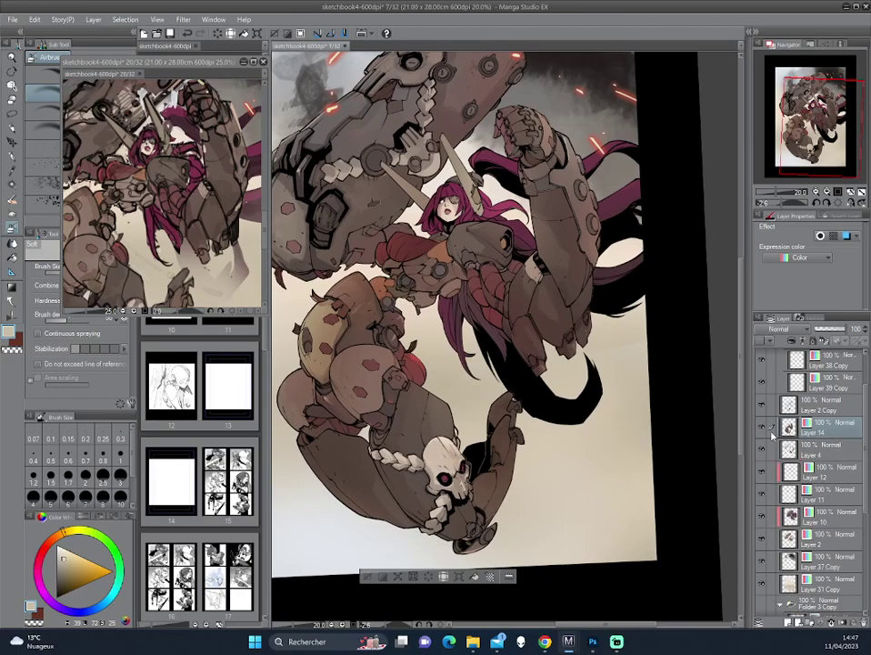
pyautogui.hotkey('ctrl', 'shift', 'n')
pyautogui.click(823, 257)
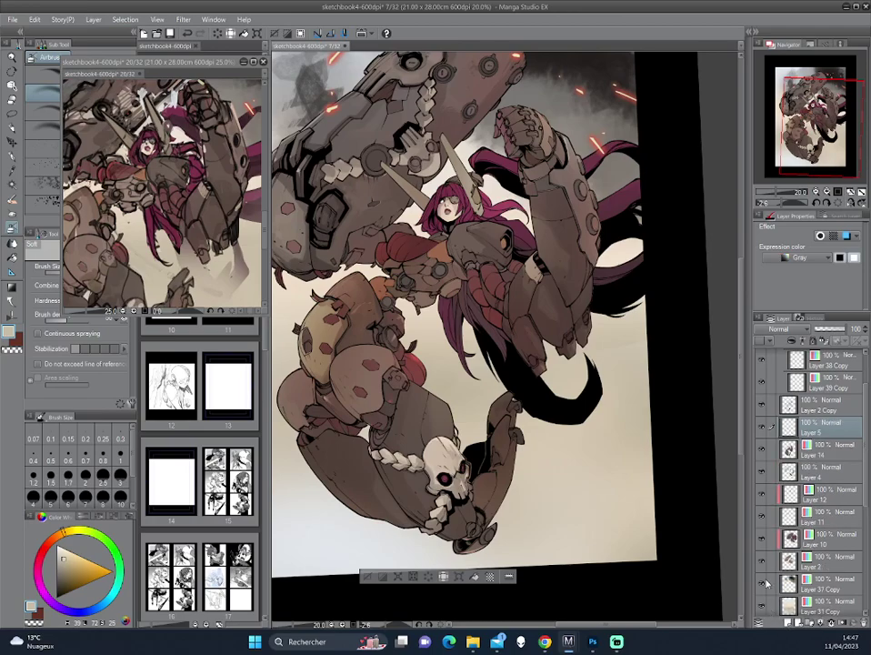
pyautogui.click(800, 273)
pyautogui.click(829, 261)
pyautogui.click(786, 272)
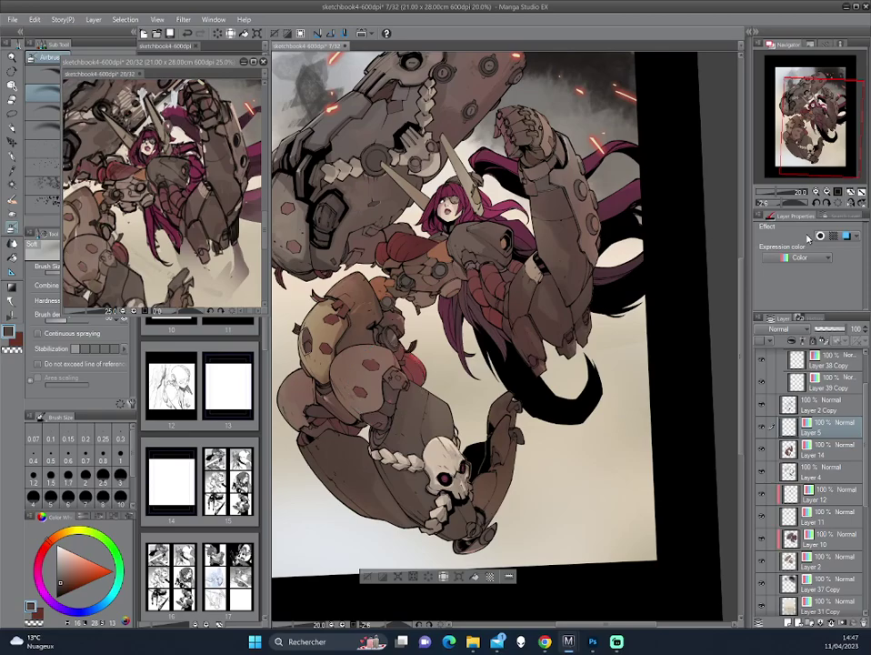
pyautogui.click(806, 330)
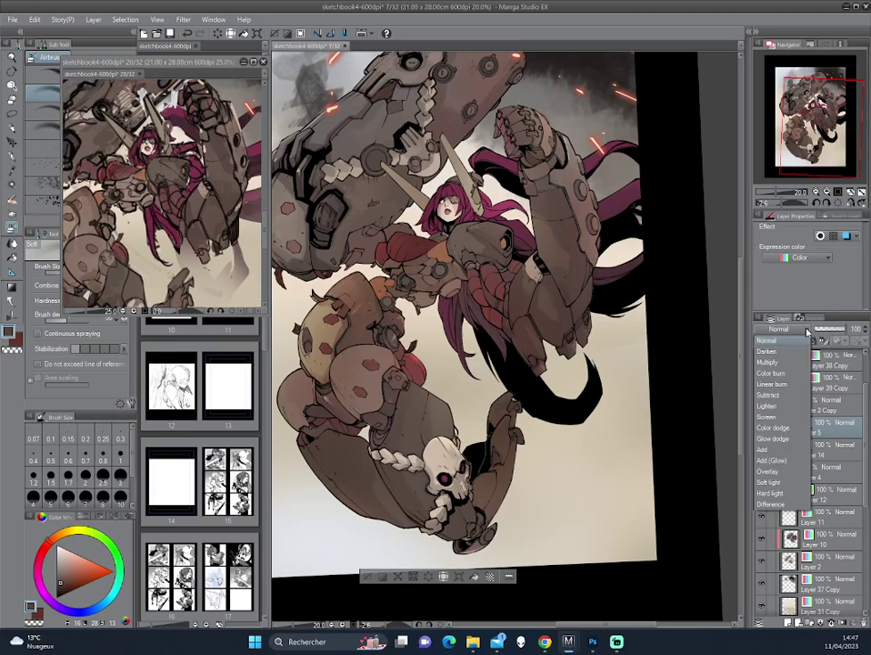
pyautogui.click(767, 362)
pyautogui.click(13, 137)
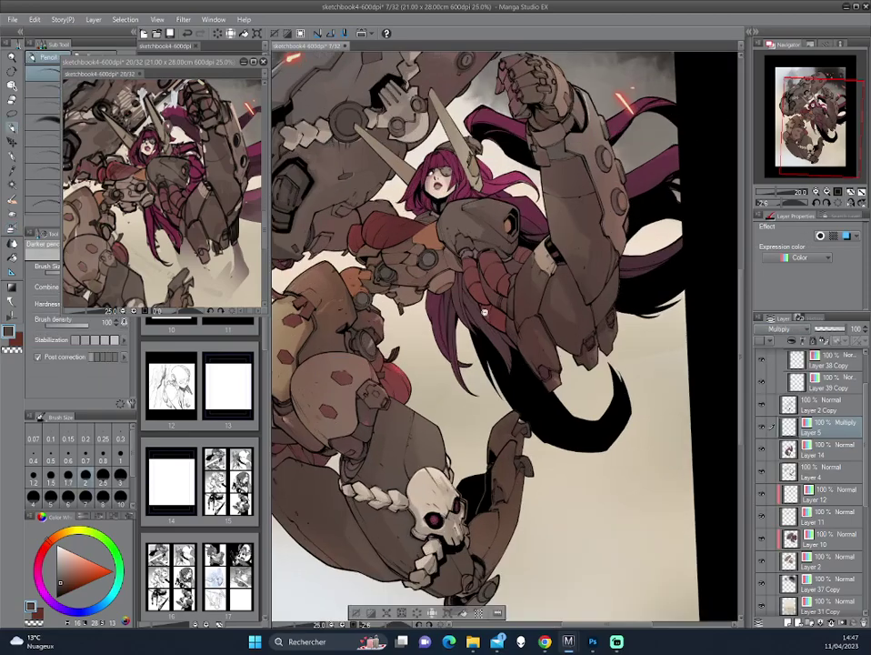
pyautogui.scroll(5, 476, 311)
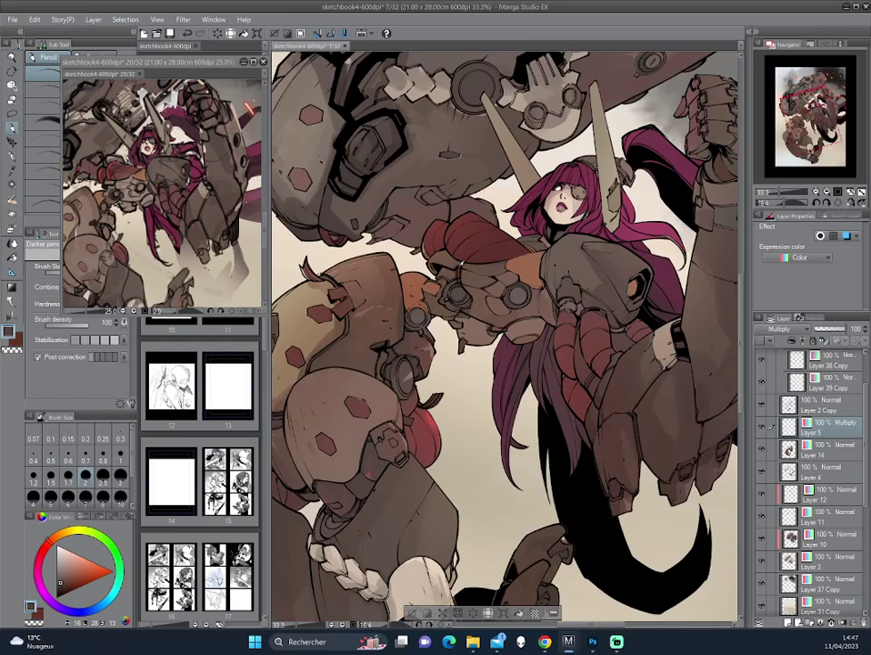
# Lower Layer 5's opacity to 41% and rotate the canvas to inspect the shadows
pyautogui.moveTo(848, 328); pyautogui.dragTo(829, 329)
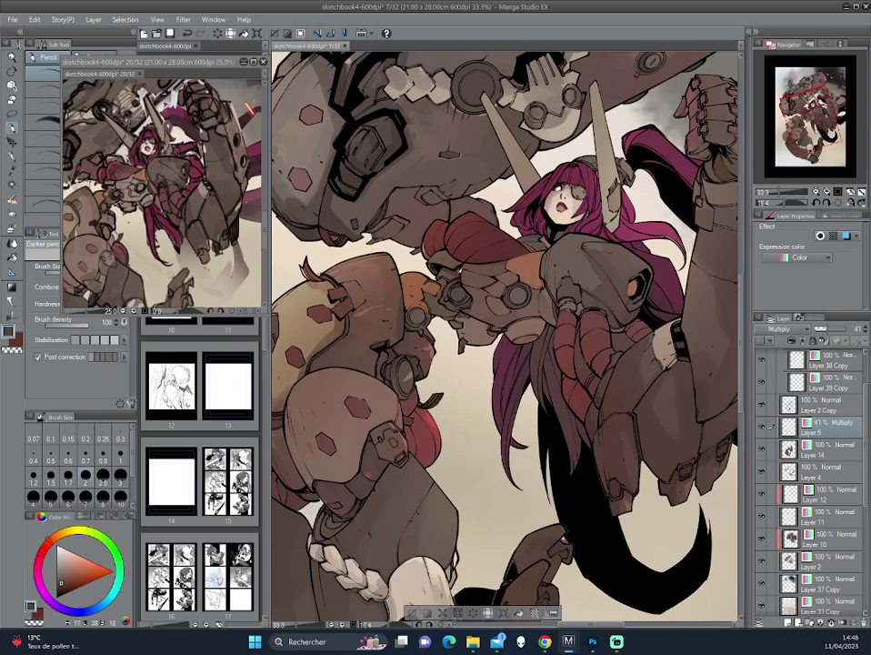
pyautogui.moveTo(344, 201); pyautogui.dragTo(564, 315)
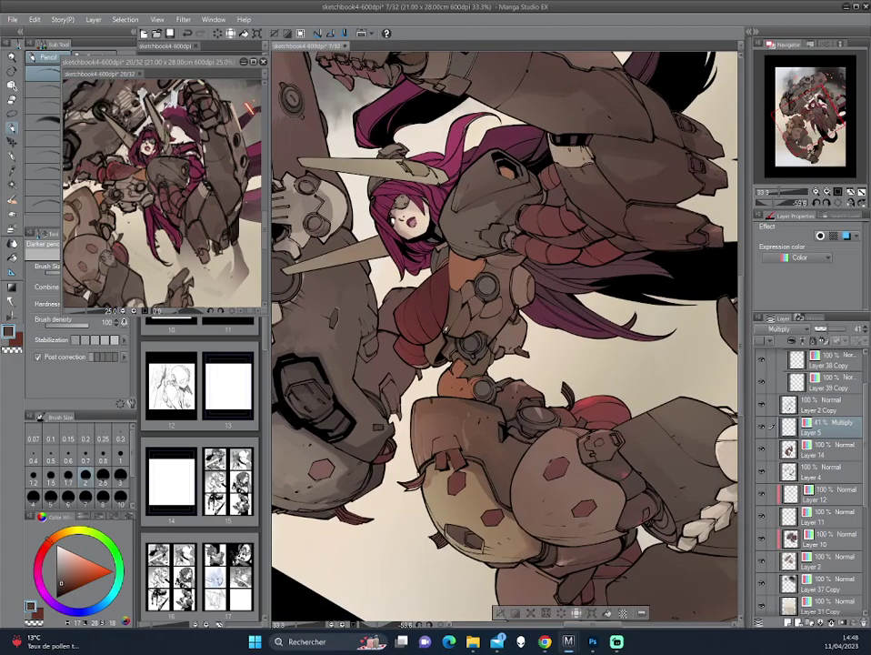
pyautogui.moveTo(439, 324); pyautogui.dragTo(524, 283)
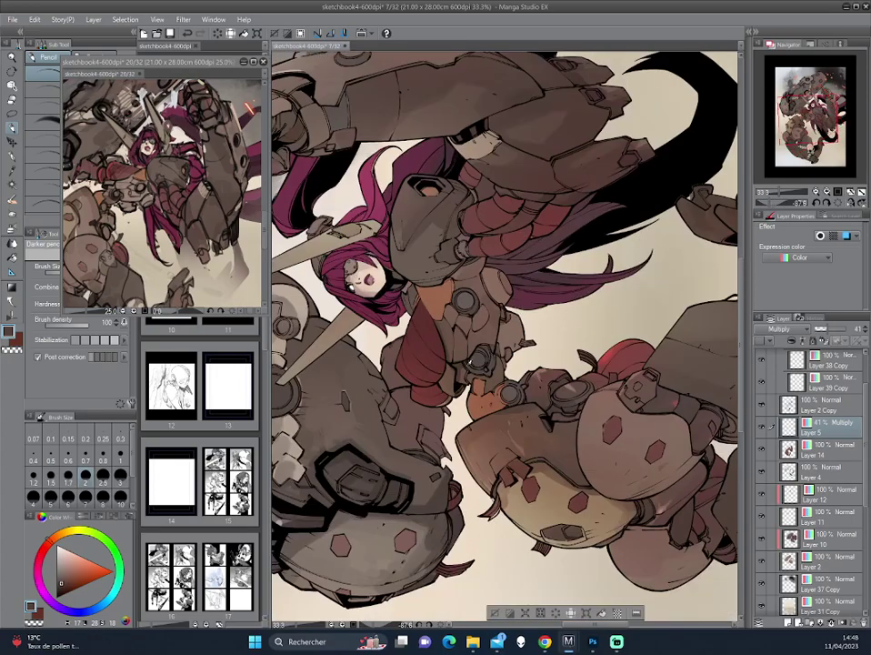
pyautogui.moveTo(368, 262); pyautogui.dragTo(289, 65)
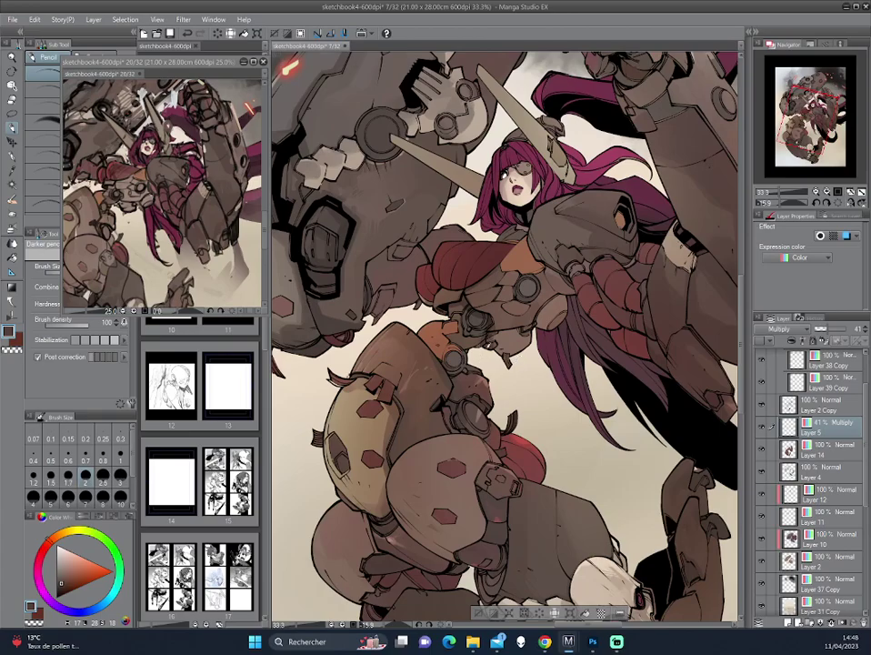
pyautogui.moveTo(364, 262); pyautogui.dragTo(378, 214)
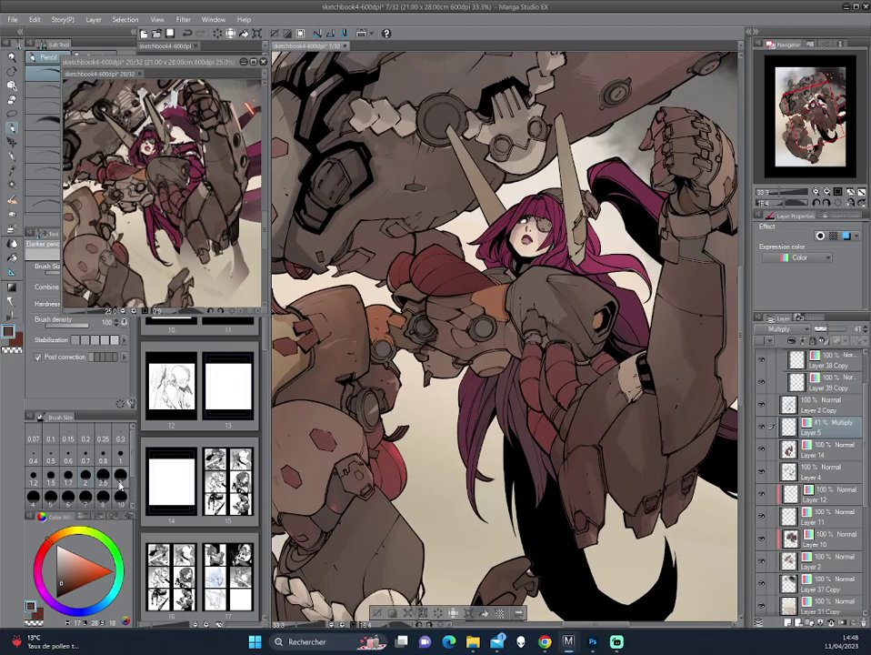
pyautogui.moveTo(485, 423); pyautogui.dragTo(359, 233)
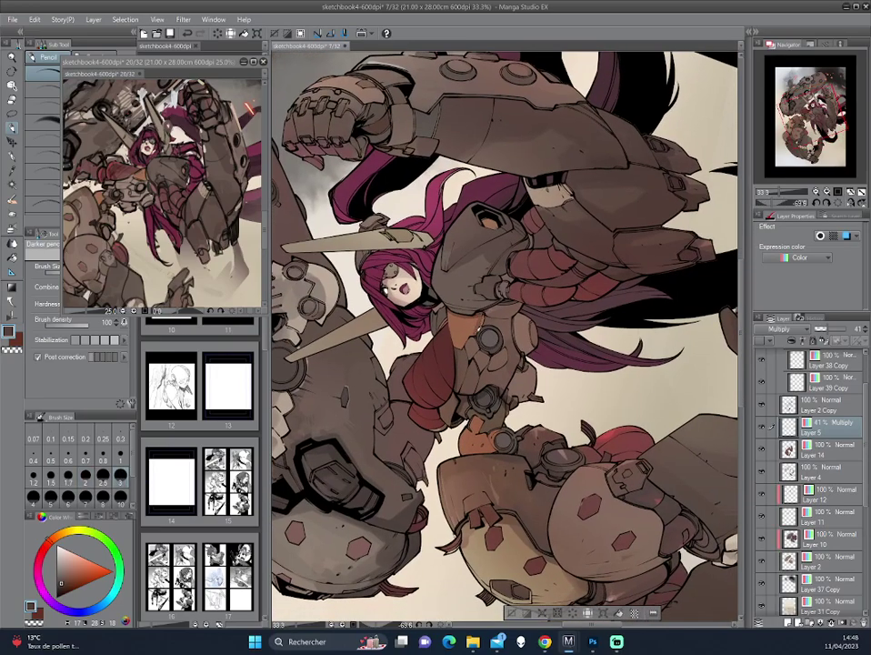
# Try Overlay and Soft light on Layer 5, raise opacity to 100, then choose Darken
pyautogui.click(778, 329)
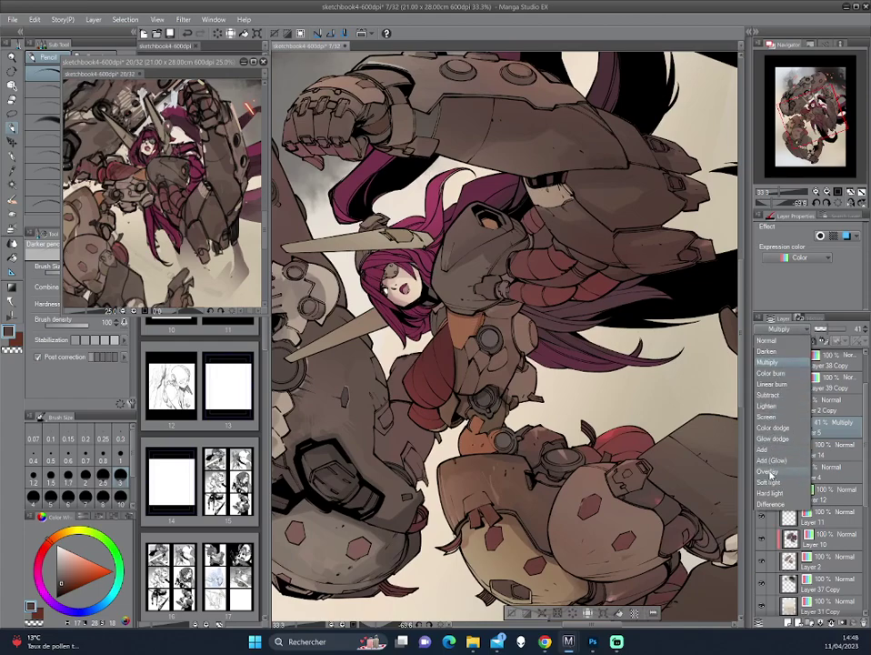
pyautogui.click(768, 472)
pyautogui.moveTo(417, 250)
pyautogui.mouseDown()
pyautogui.moveTo(575, 258)
pyautogui.moveTo(603, 340)
pyautogui.mouseUp()
pyautogui.click(778, 330)
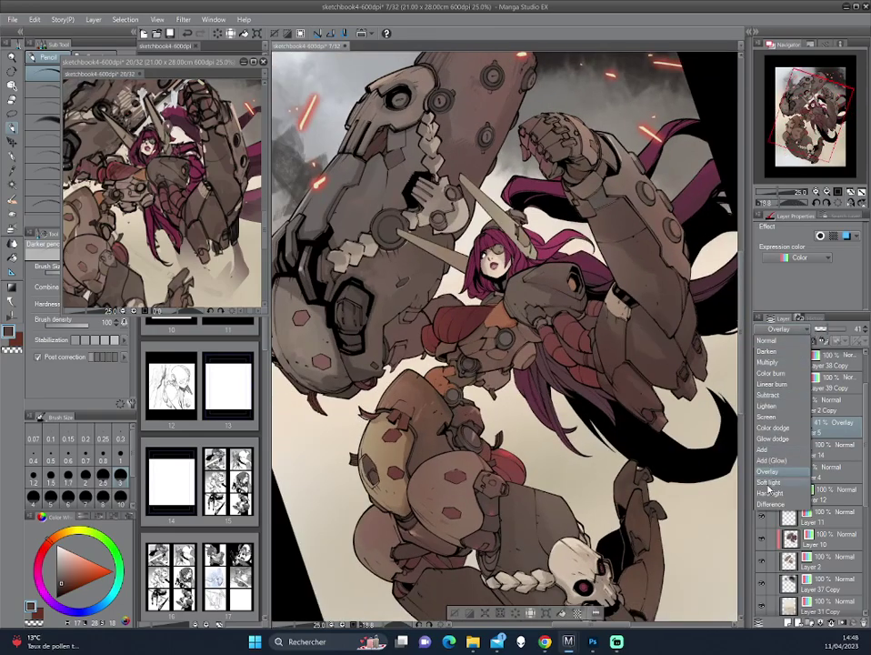
pyautogui.click(768, 484)
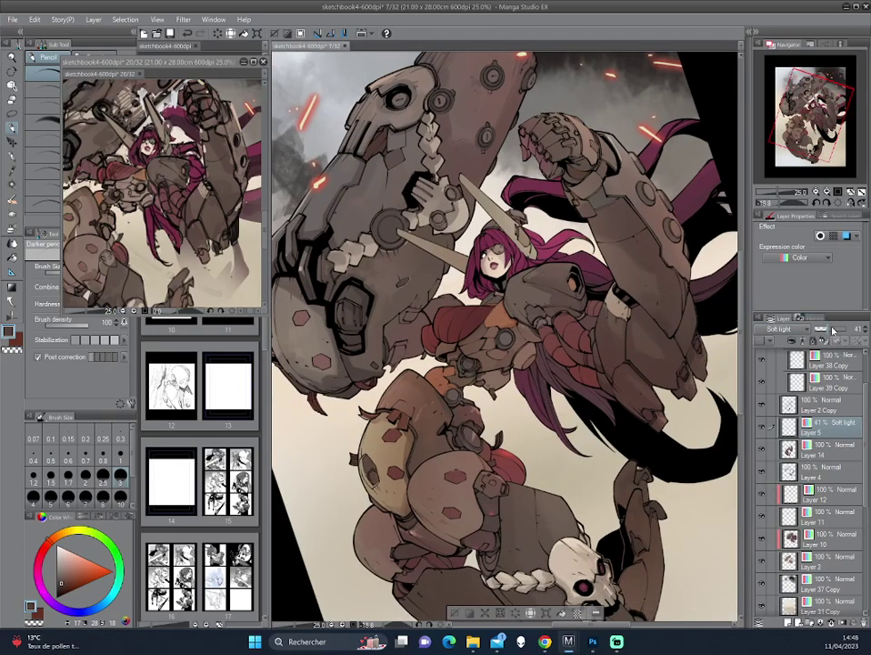
pyautogui.moveTo(830, 329); pyautogui.dragTo(849, 333)
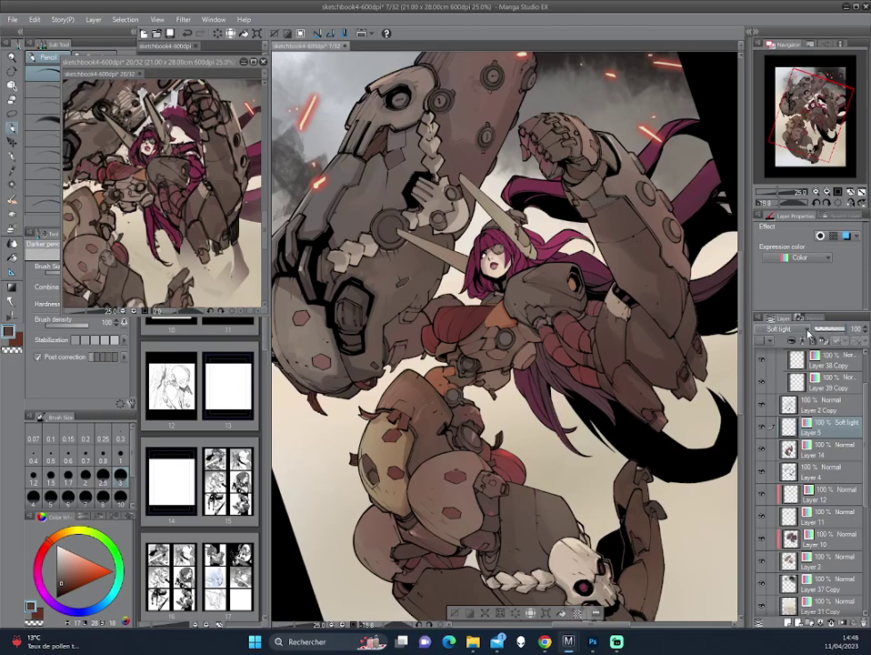
pyautogui.scroll(1, 636, 258)
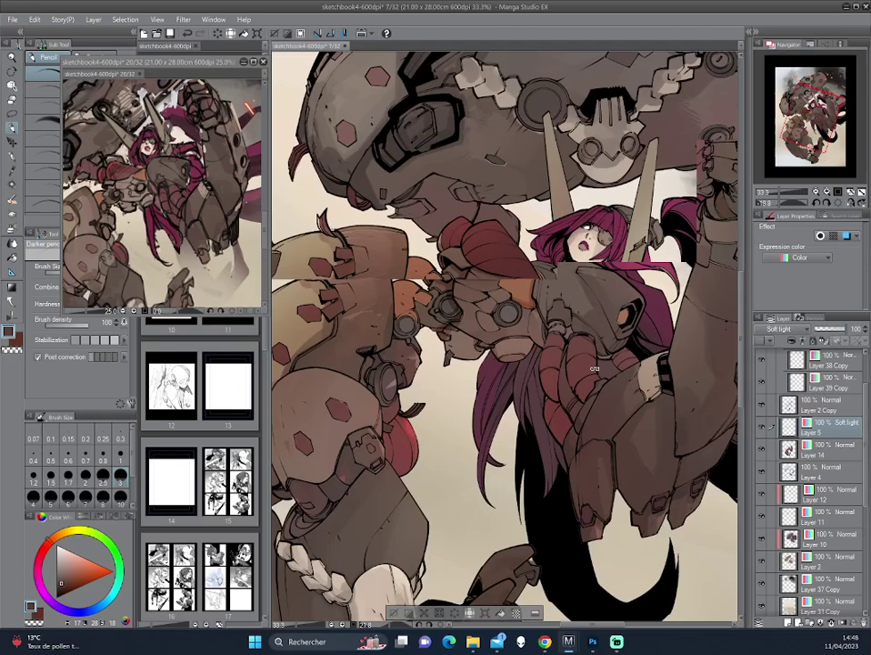
pyautogui.moveTo(408, 205)
pyautogui.mouseDown()
pyautogui.moveTo(407, 254)
pyautogui.moveTo(462, 265)
pyautogui.mouseUp()
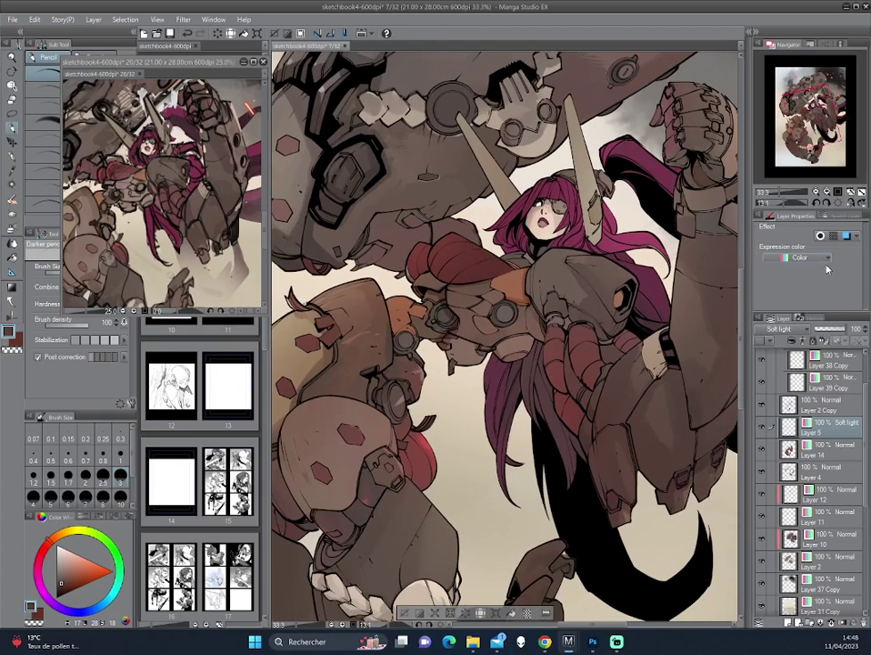
pyautogui.click(808, 331)
pyautogui.click(773, 182)
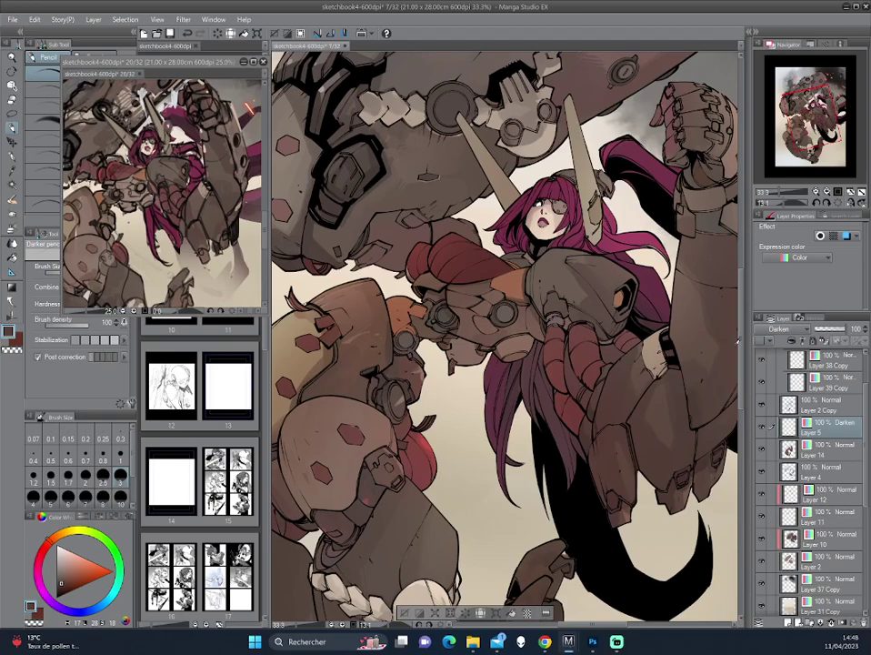
# Drop Layer 5's Darken opacity to 67% and rotate the canvas to review the armour
pyautogui.moveTo(344, 248); pyautogui.dragTo(512, 314)
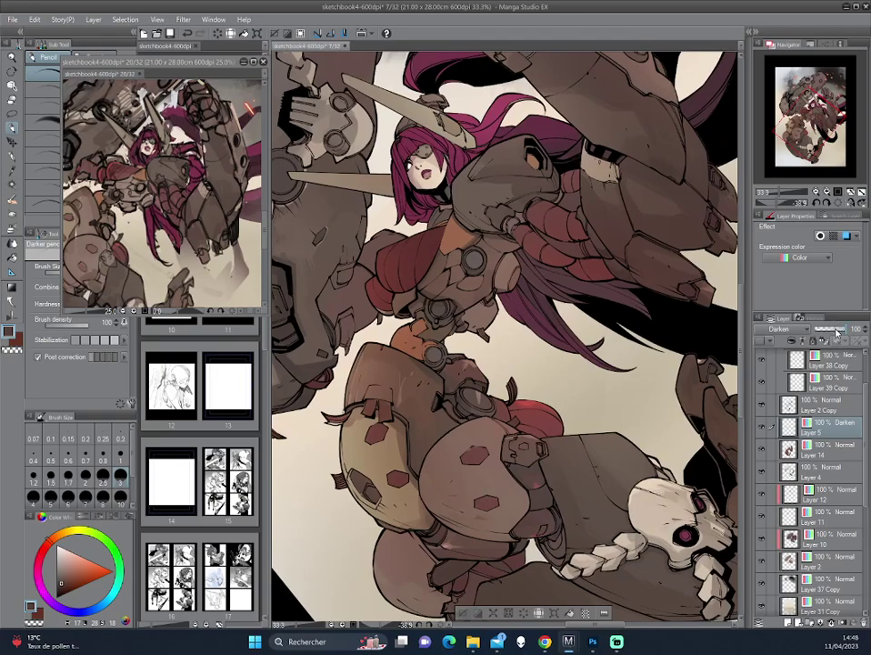
pyautogui.moveTo(843, 328); pyautogui.dragTo(812, 339)
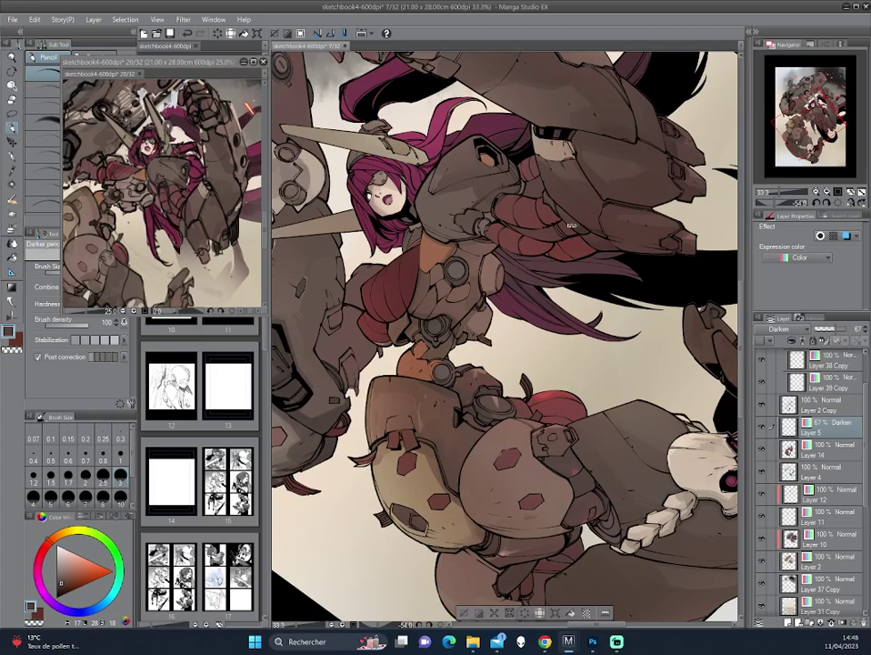
pyautogui.press('-')
pyautogui.press('-')
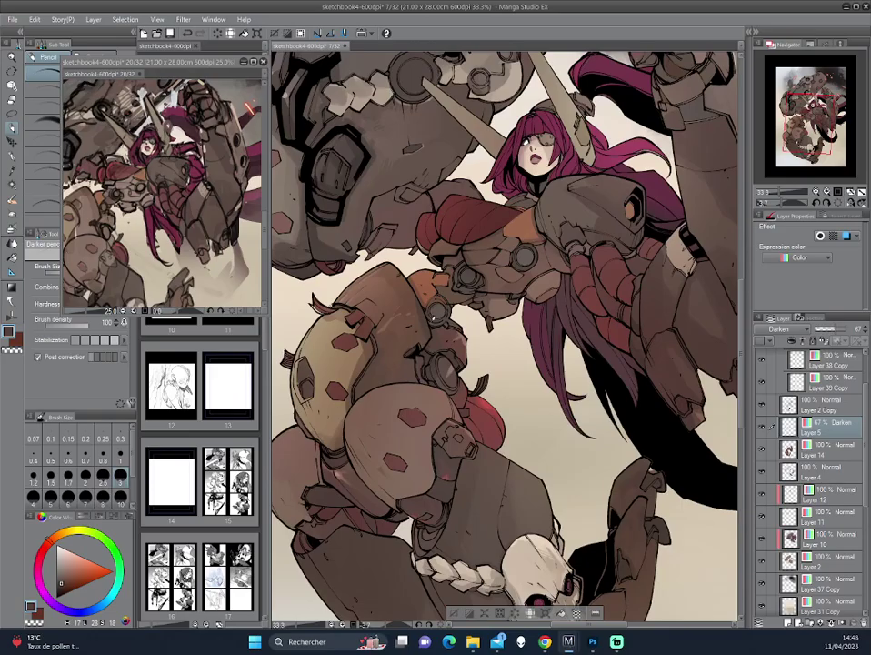
pyautogui.moveTo(325, 242); pyautogui.dragTo(512, 286)
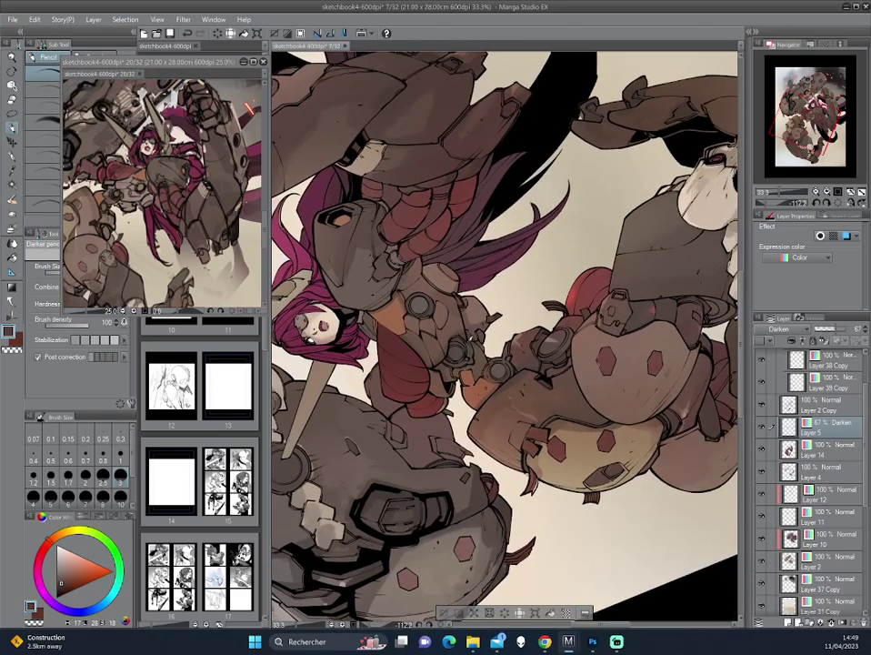
pyautogui.moveTo(472, 336); pyautogui.dragTo(492, 315)
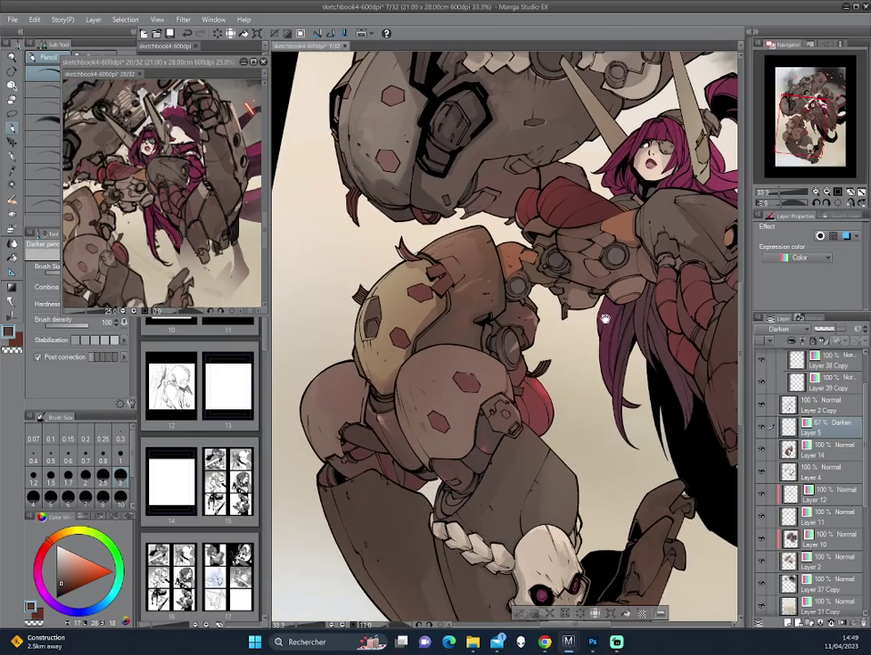
pyautogui.moveTo(369, 317); pyautogui.dragTo(452, 232)
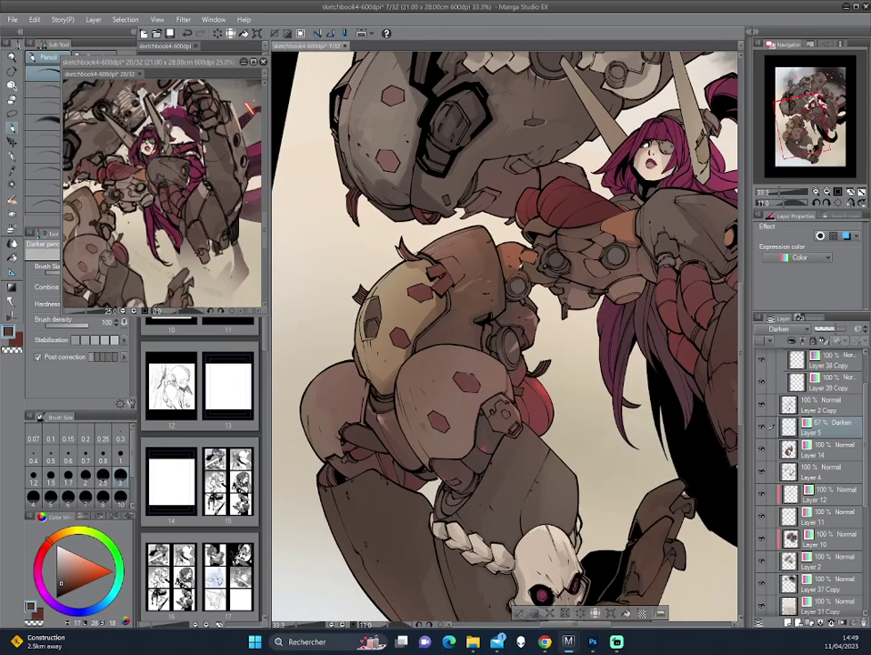
pyautogui.moveTo(388, 200); pyautogui.dragTo(412, 198)
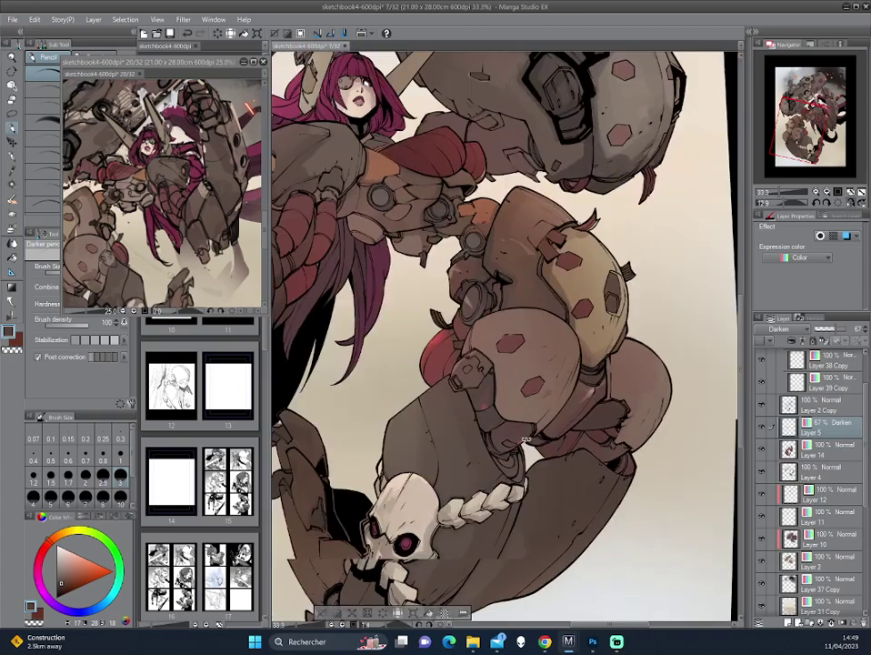
pyautogui.moveTo(334, 271); pyautogui.dragTo(334, 237)
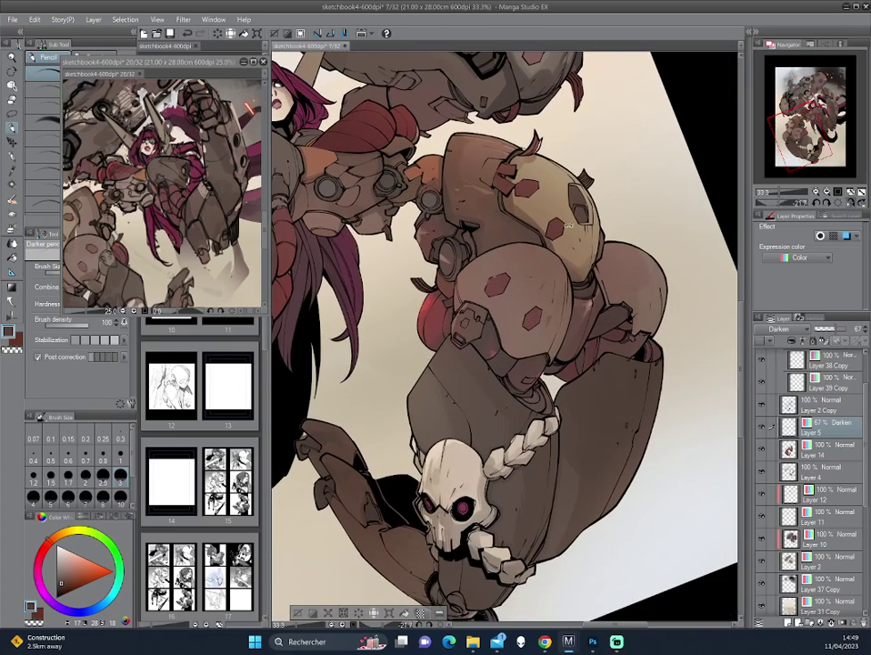
pyautogui.moveTo(318, 277); pyautogui.dragTo(378, 221)
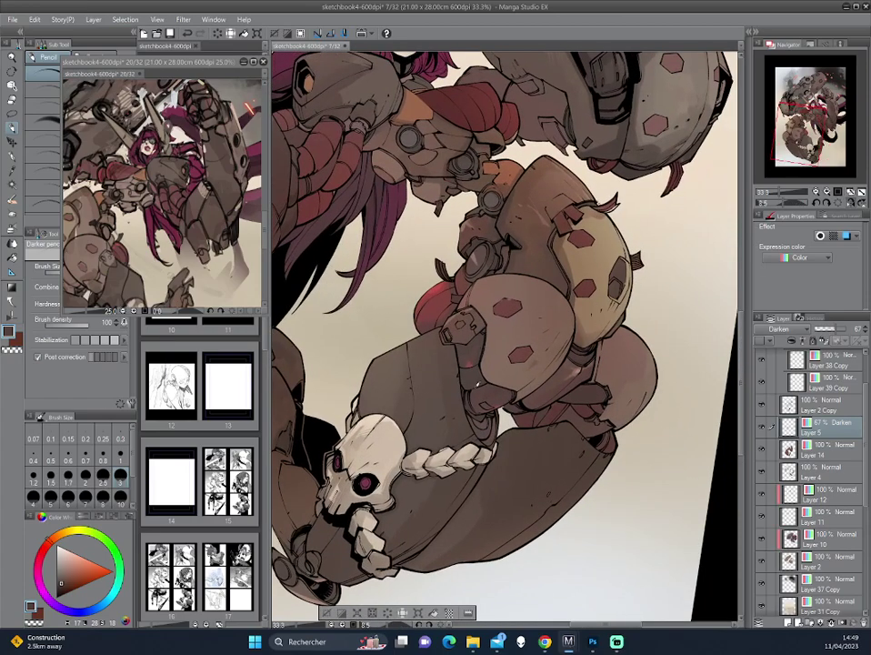
pyautogui.click(791, 328)
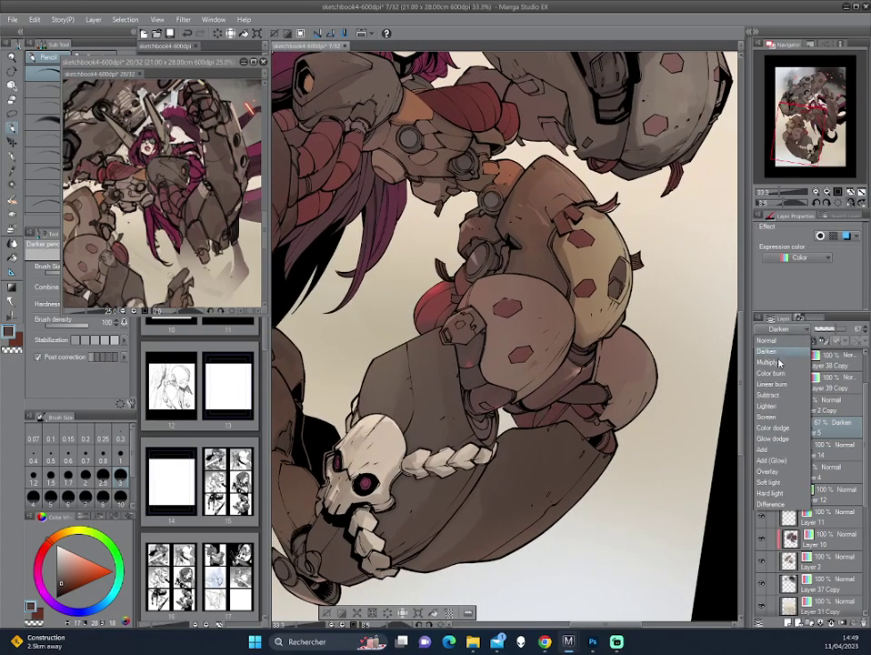
pyautogui.click(775, 366)
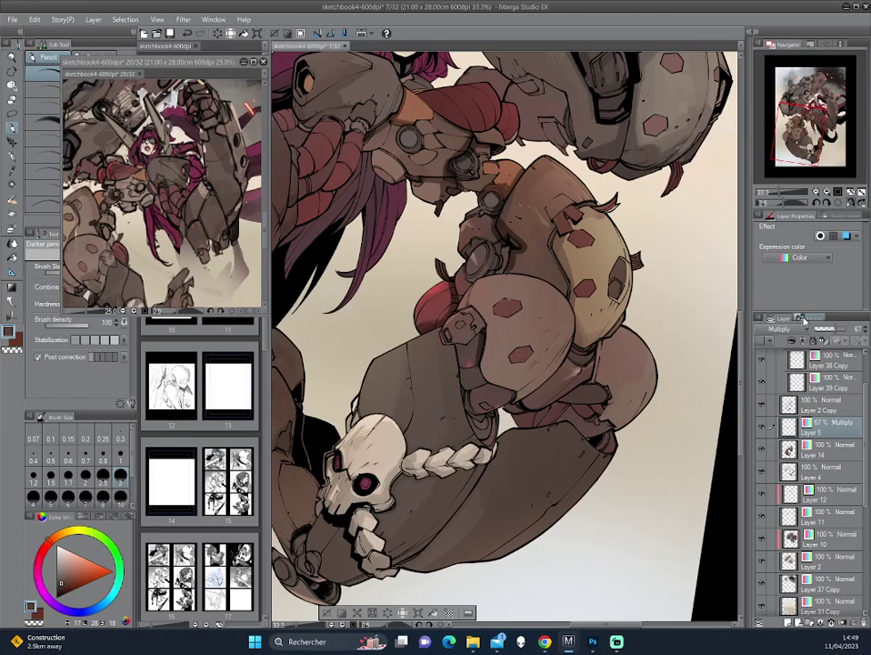
pyautogui.click(791, 329)
pyautogui.click(778, 166)
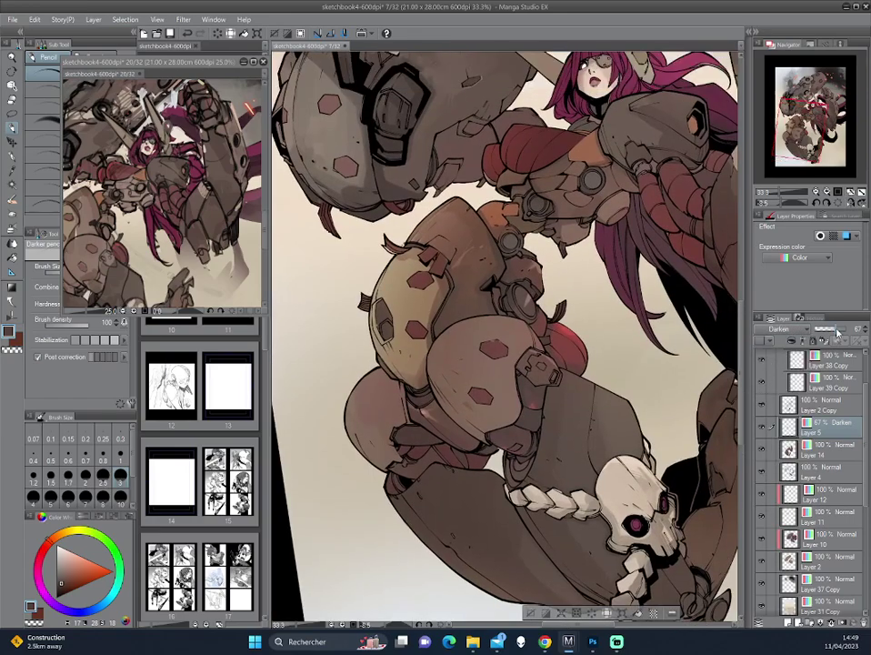
pyautogui.click(843, 329)
pyautogui.moveTo(555, 273); pyautogui.dragTo(514, 348)
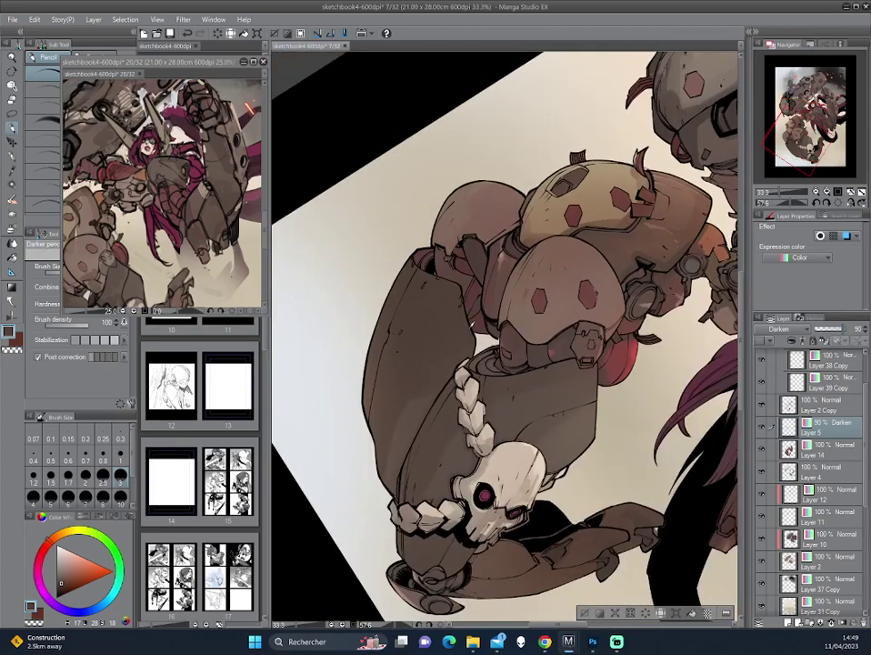
pyautogui.moveTo(585, 57); pyautogui.dragTo(450, 175)
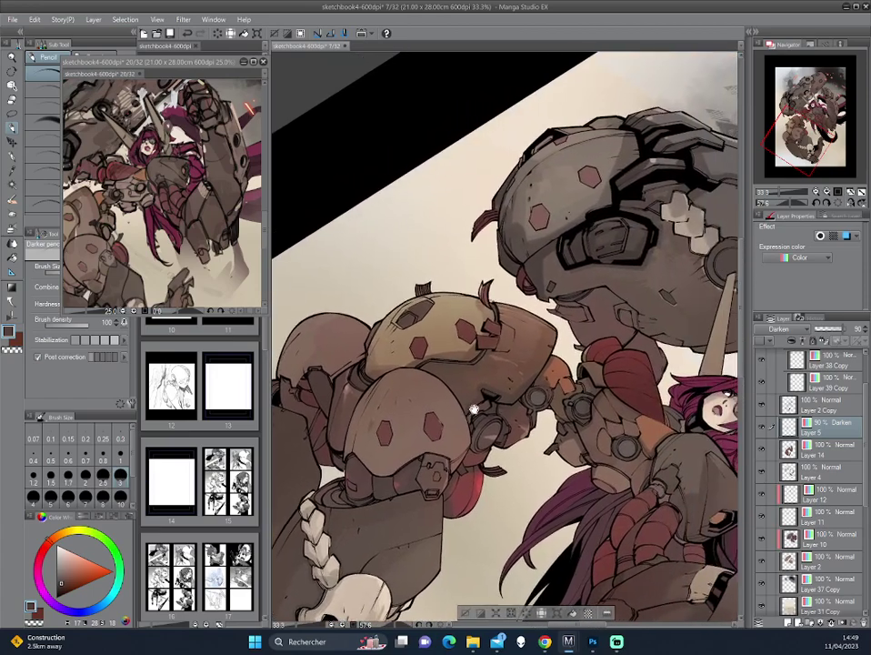
pyautogui.moveTo(455, 342); pyautogui.dragTo(564, 260)
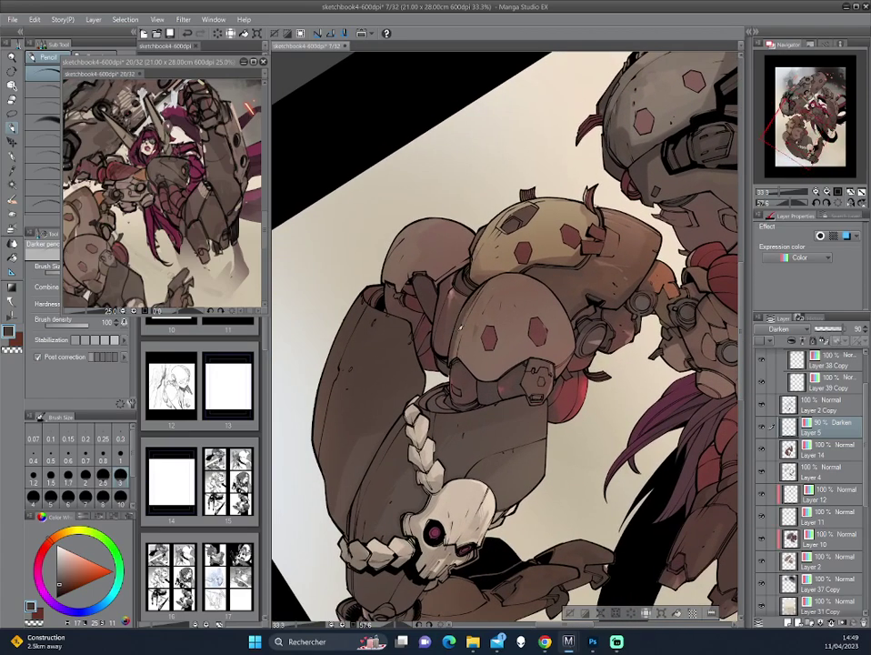
pyautogui.moveTo(346, 246)
pyautogui.mouseDown()
pyautogui.moveTo(596, 265)
pyautogui.moveTo(408, 279)
pyautogui.mouseUp()
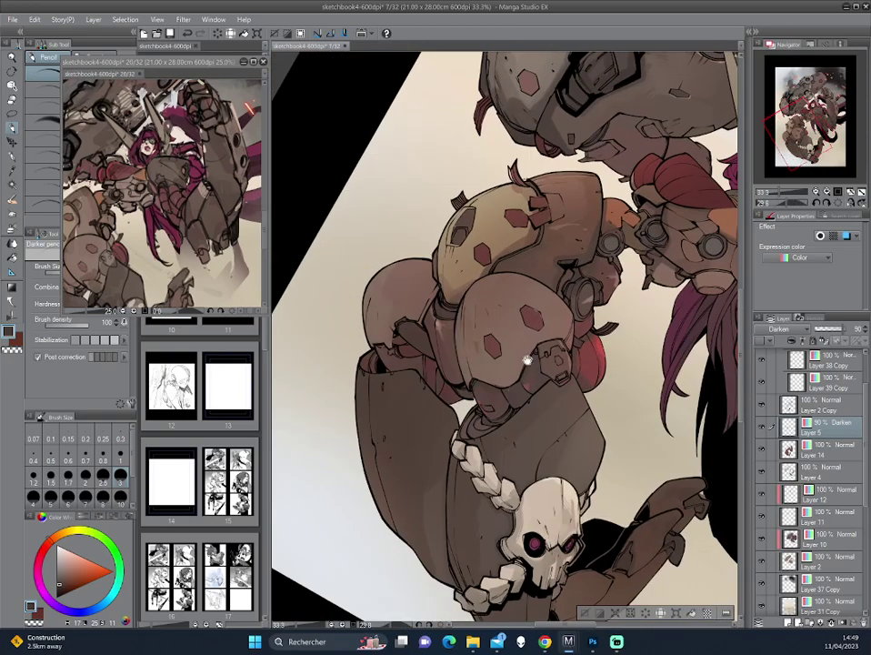
pyautogui.scroll(-2, 396, 268)
pyautogui.moveTo(630, 289)
pyautogui.mouseDown()
pyautogui.moveTo(607, 287)
pyautogui.moveTo(593, 313)
pyautogui.mouseUp()
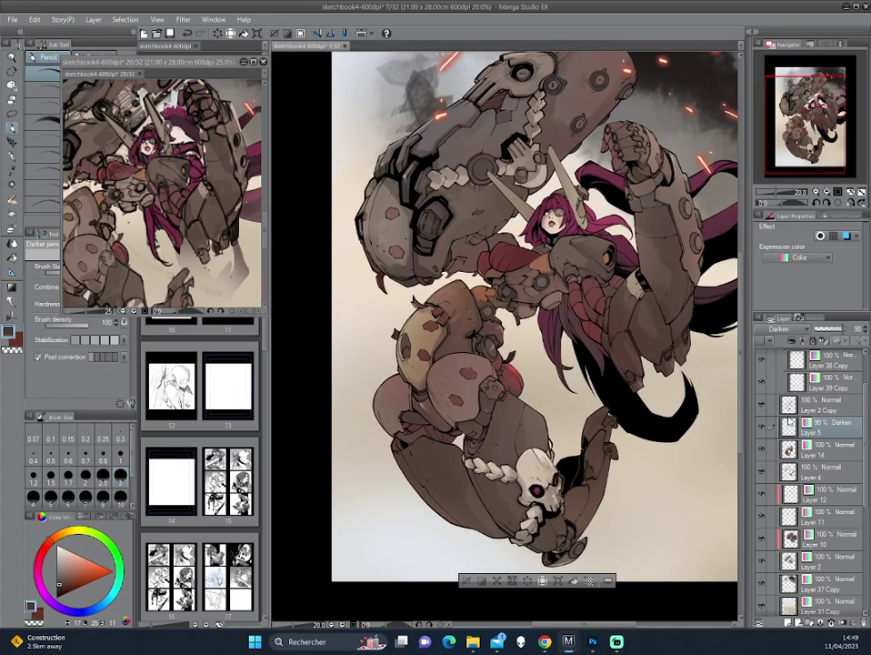
# Merge the Darken layer into Layer 14 and zoom toward her face, testing brown, magenta and beige
pyautogui.hotkey('ctrl', 'e')
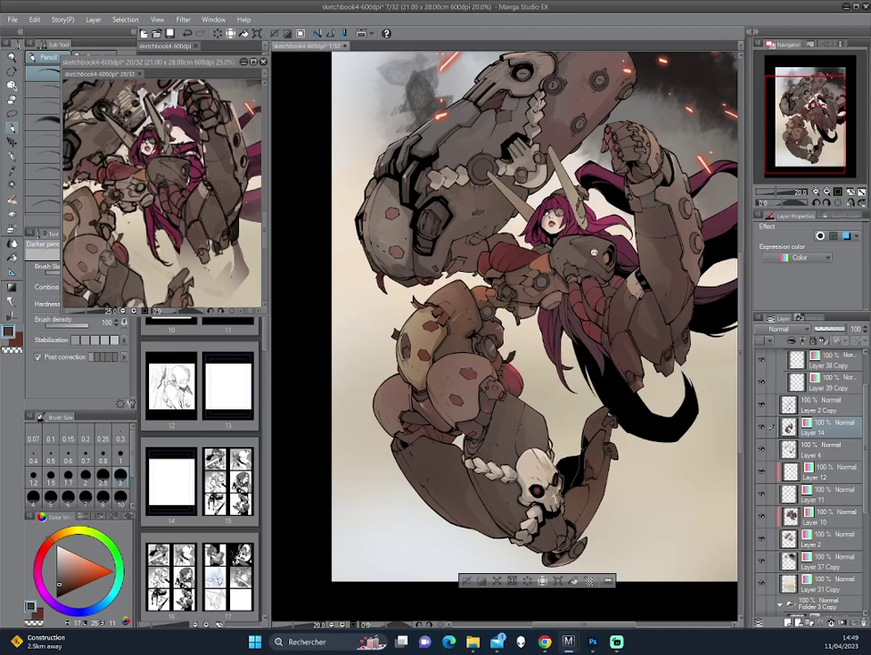
pyautogui.scroll(2, 593, 252)
pyautogui.moveTo(593, 252); pyautogui.dragTo(530, 301)
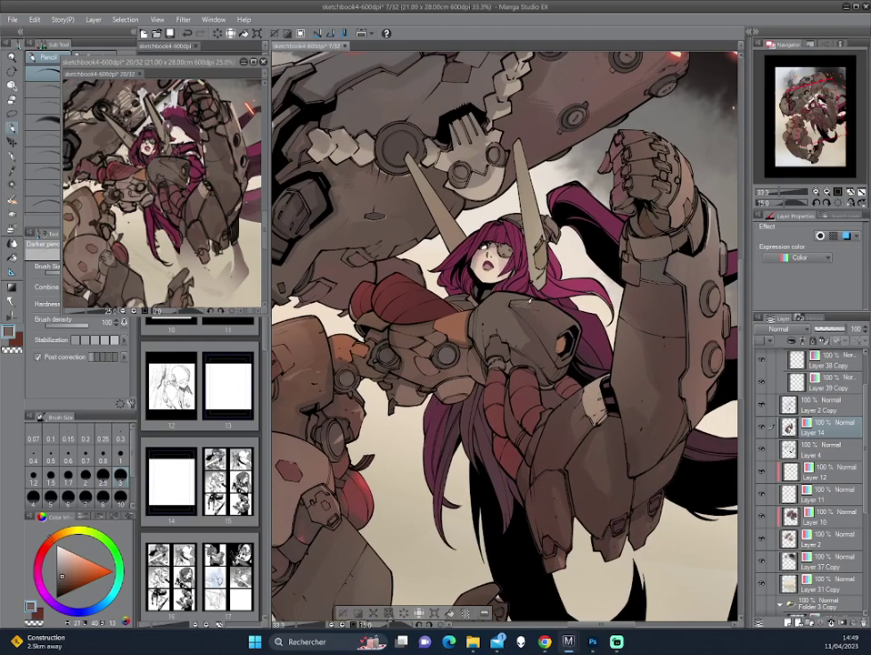
pyautogui.keyDown('alt'); pyautogui.click(407, 248); pyautogui.keyUp('alt')
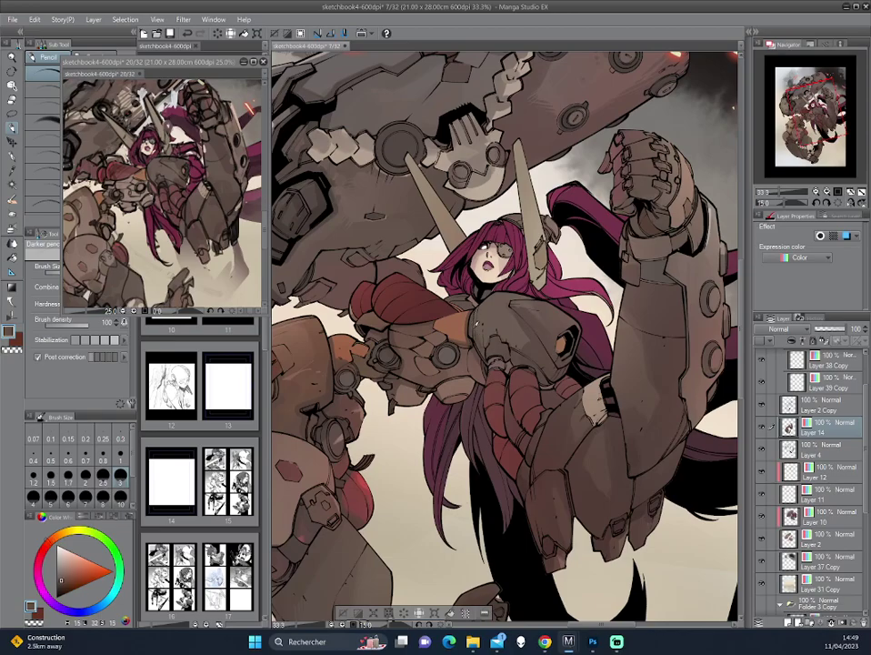
pyautogui.scroll(2, 369, 253)
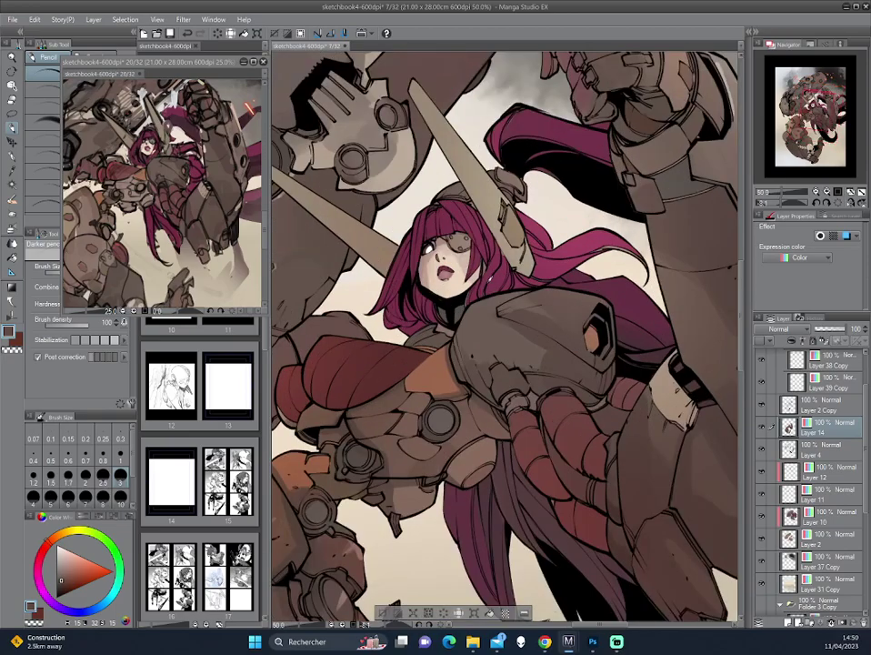
pyautogui.keyDown('alt'); pyautogui.click(354, 219); pyautogui.keyUp('alt')
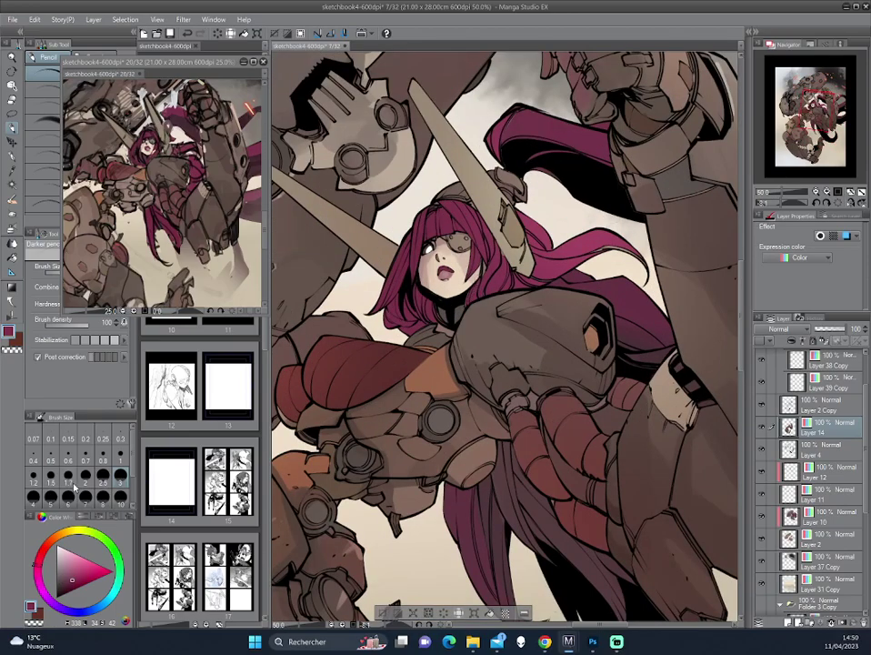
pyautogui.moveTo(356, 207); pyautogui.dragTo(373, 206)
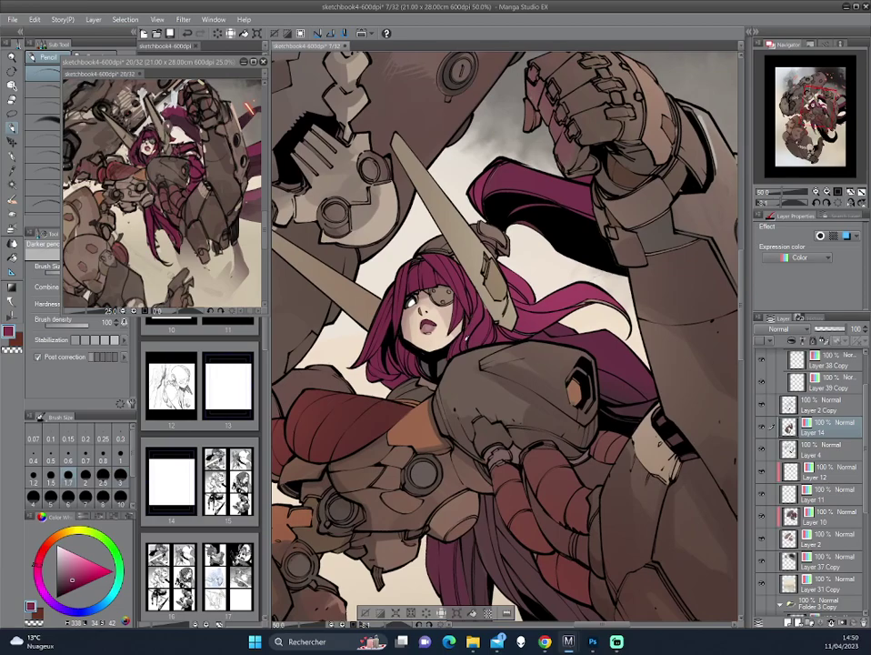
pyautogui.keyDown('alt'); pyautogui.click(380, 183); pyautogui.keyUp('alt')
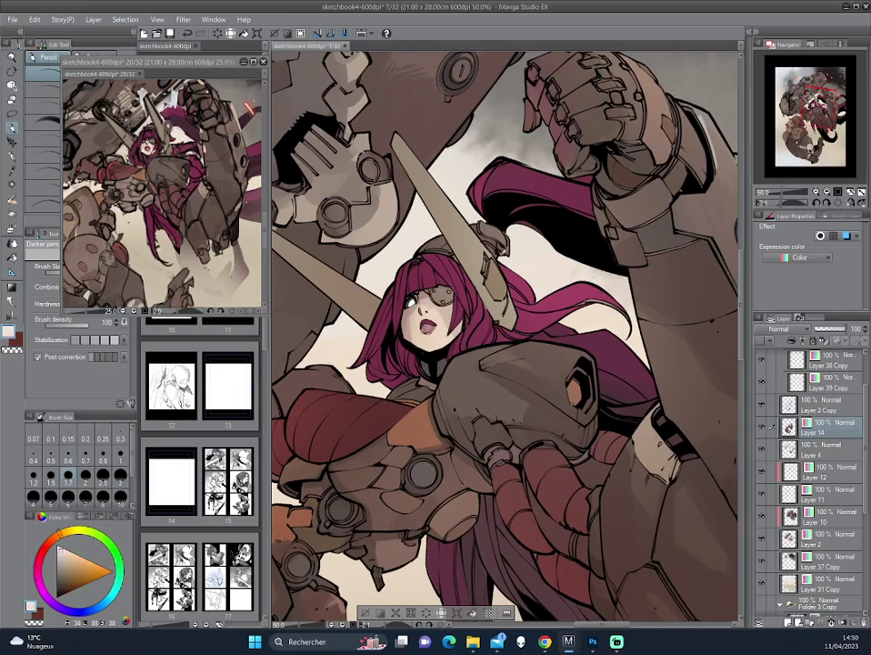
# Set the brush size to 1.2 and paint the eyepatch a darker orange-brown
pyautogui.click(35, 475)
pyautogui.moveTo(322, 241); pyautogui.dragTo(329, 252)
pyautogui.keyDown('alt'); pyautogui.click(324, 236); pyautogui.keyUp('alt')
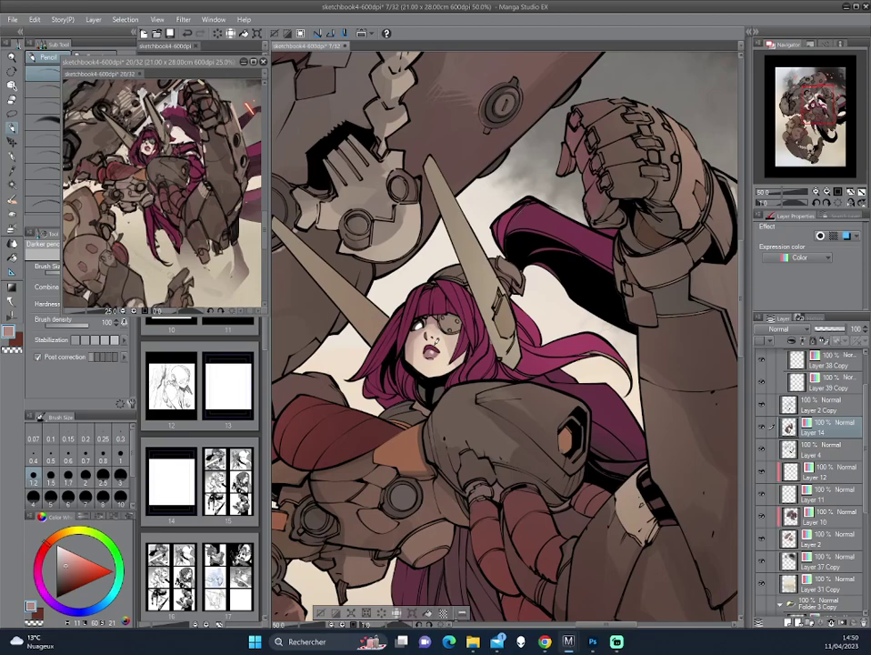
pyautogui.keyDown('alt'); pyautogui.click(396, 311); pyautogui.keyUp('alt')
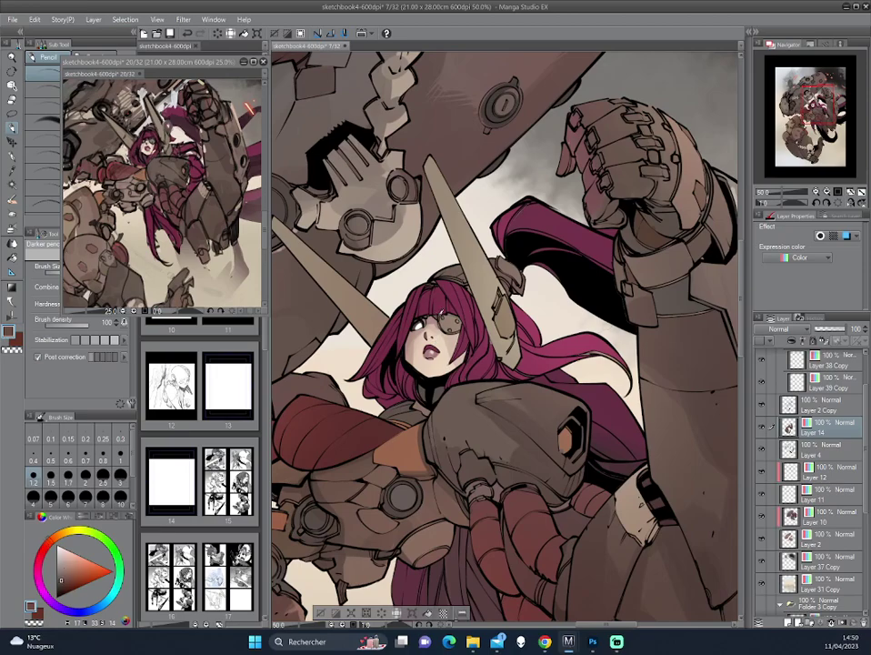
pyautogui.moveTo(440, 315); pyautogui.dragTo(452, 318)
# Pick magenta and turn the view through several angles until the figure stands upright
pyautogui.press('-')
pyautogui.press('-')
pyautogui.press('-')
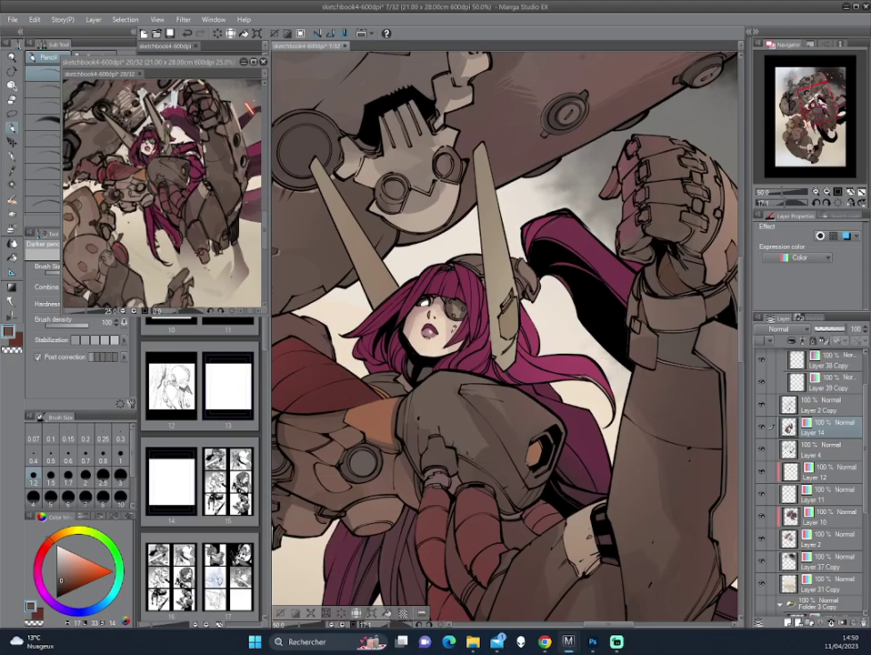
pyautogui.keyDown('alt'); pyautogui.click(349, 267); pyautogui.keyUp('alt')
pyautogui.press('-')
pyautogui.press('-')
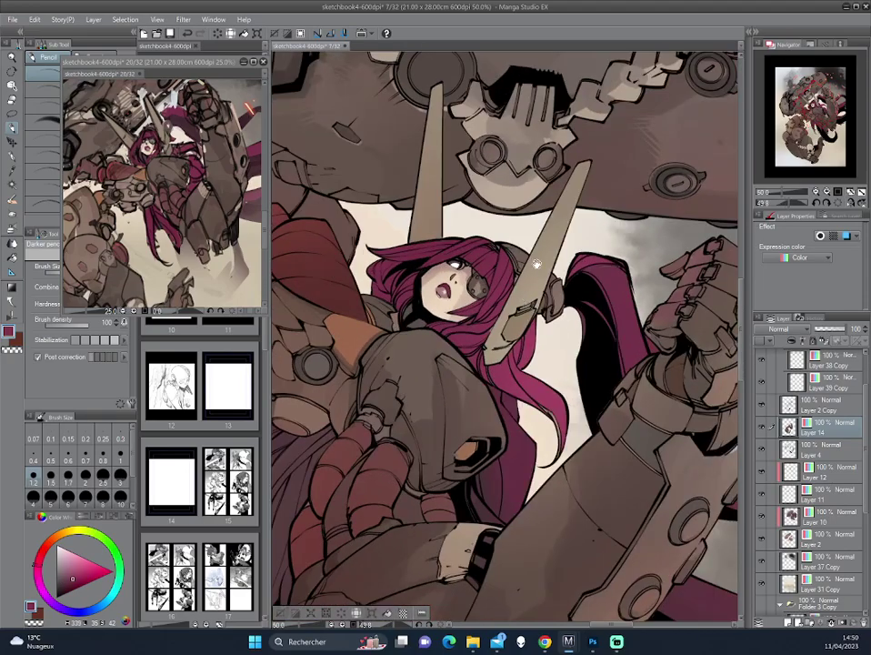
pyautogui.press('-')
pyautogui.press('-')
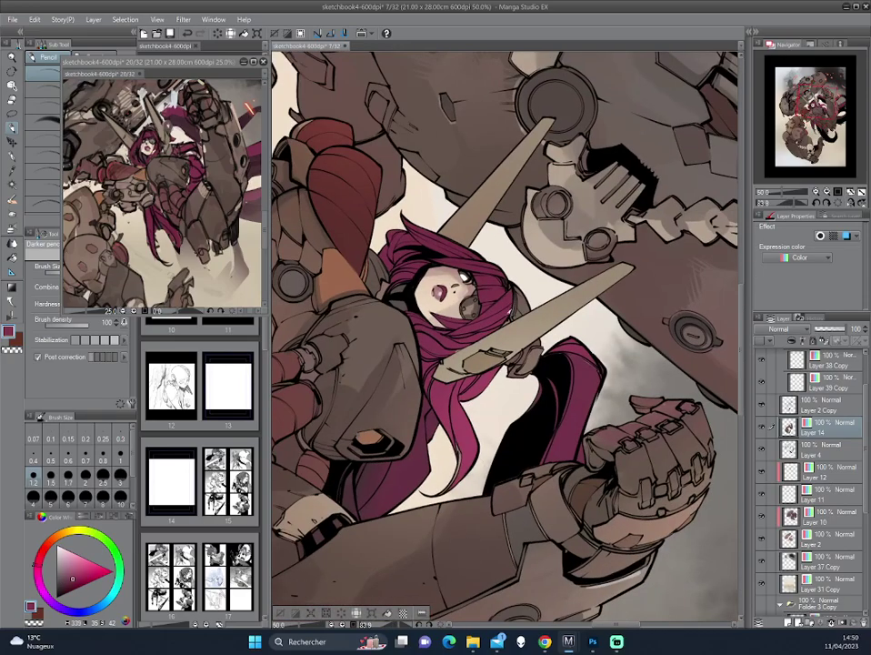
pyautogui.press('-')
pyautogui.press('-')
pyautogui.press('-')
pyautogui.press('-')
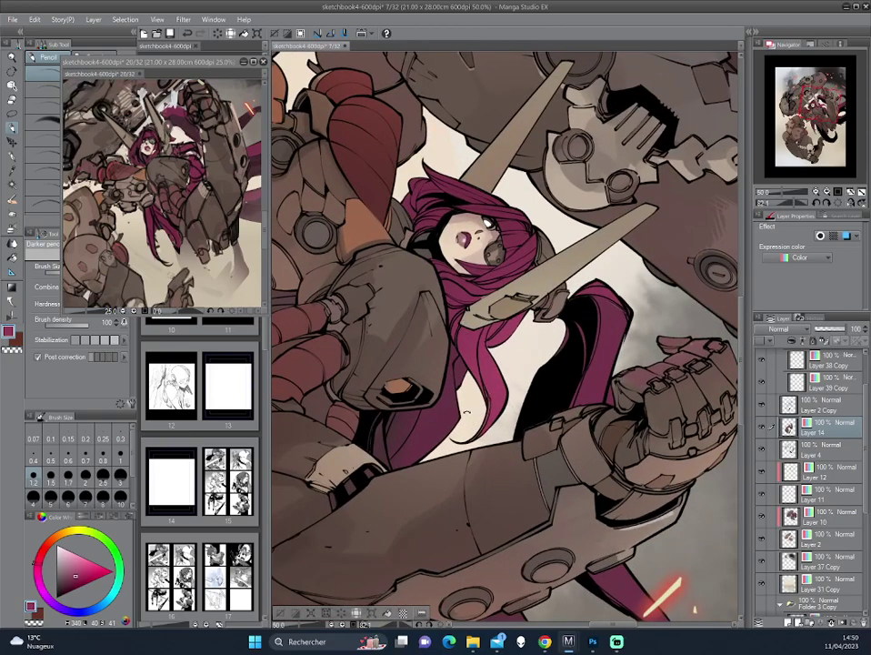
pyautogui.press('^')
pyautogui.press('^')
pyautogui.press('-')
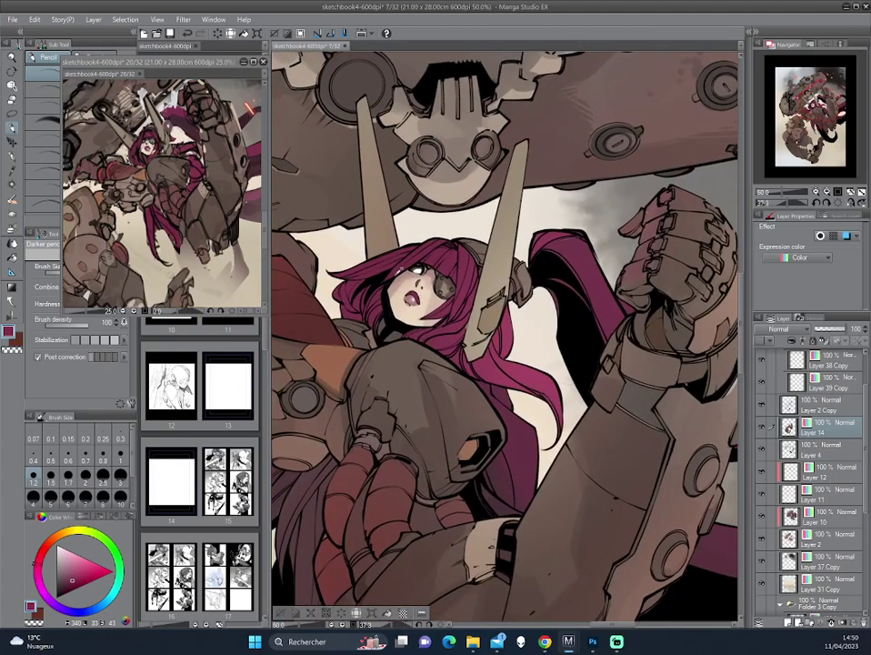
pyautogui.press('-')
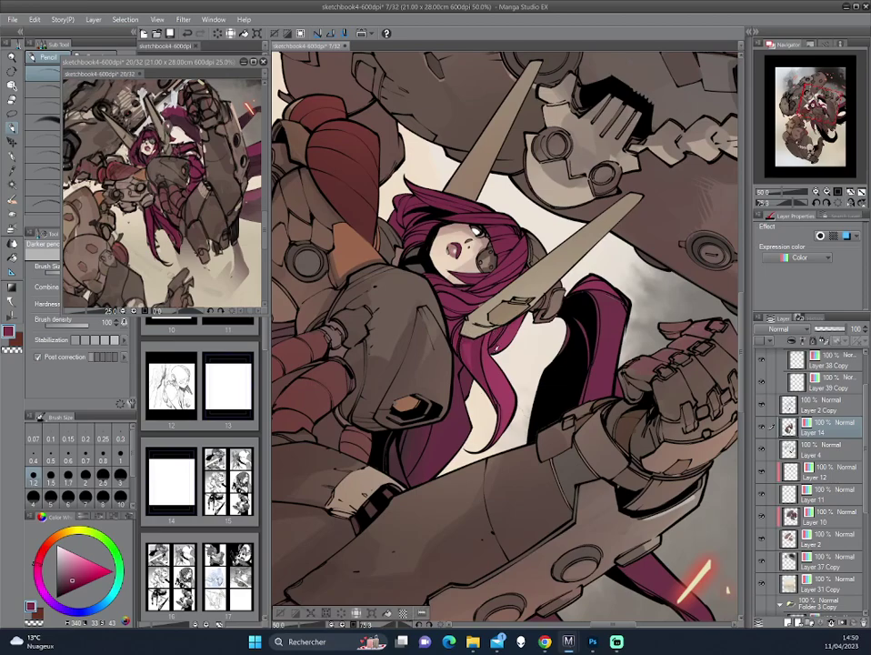
pyautogui.moveTo(373, 257)
pyautogui.mouseDown()
pyautogui.moveTo(560, 259)
pyautogui.moveTo(412, 242)
pyautogui.mouseUp()
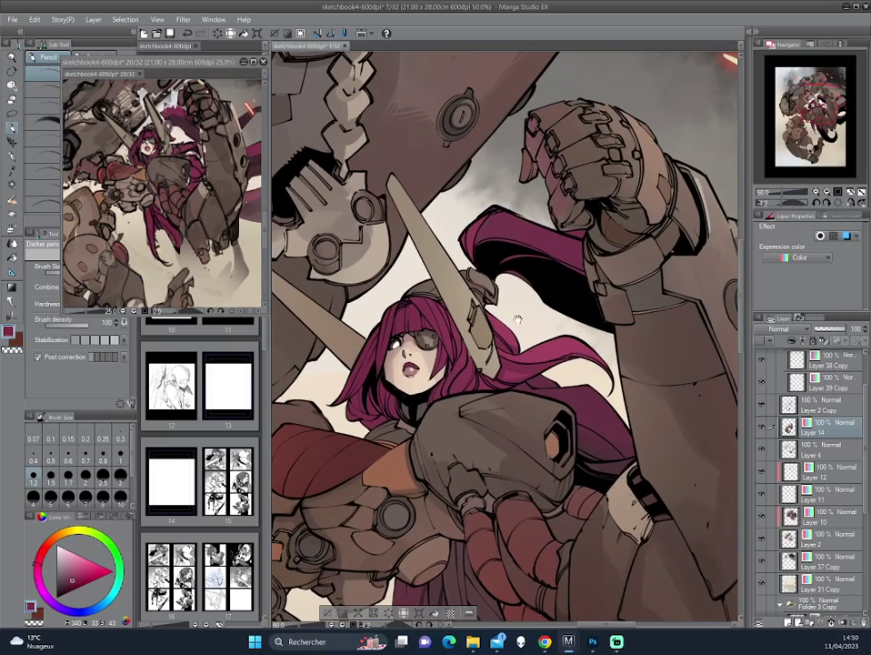
pyautogui.moveTo(459, 432); pyautogui.dragTo(376, 244)
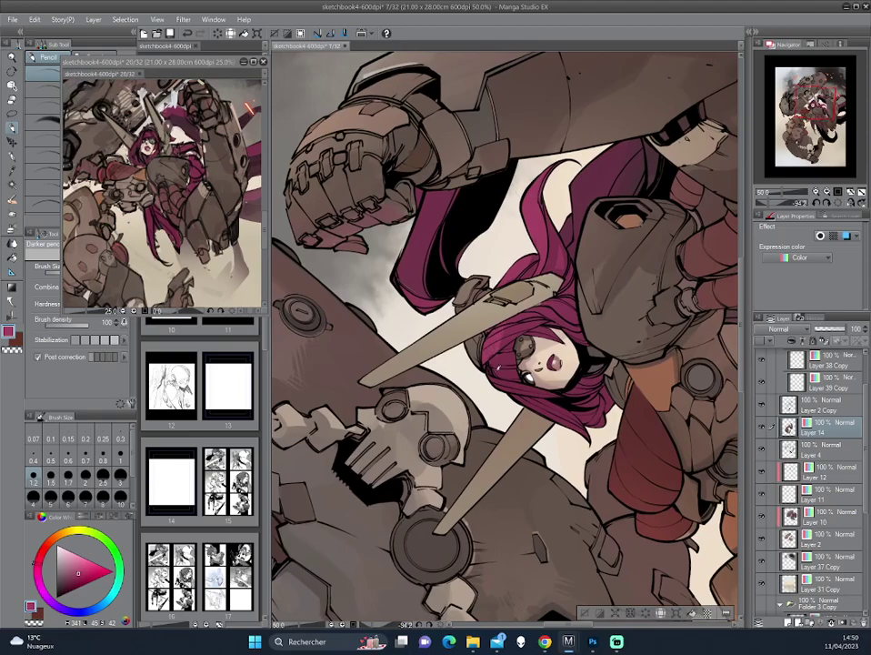
pyautogui.moveTo(371, 275); pyautogui.dragTo(551, 428)
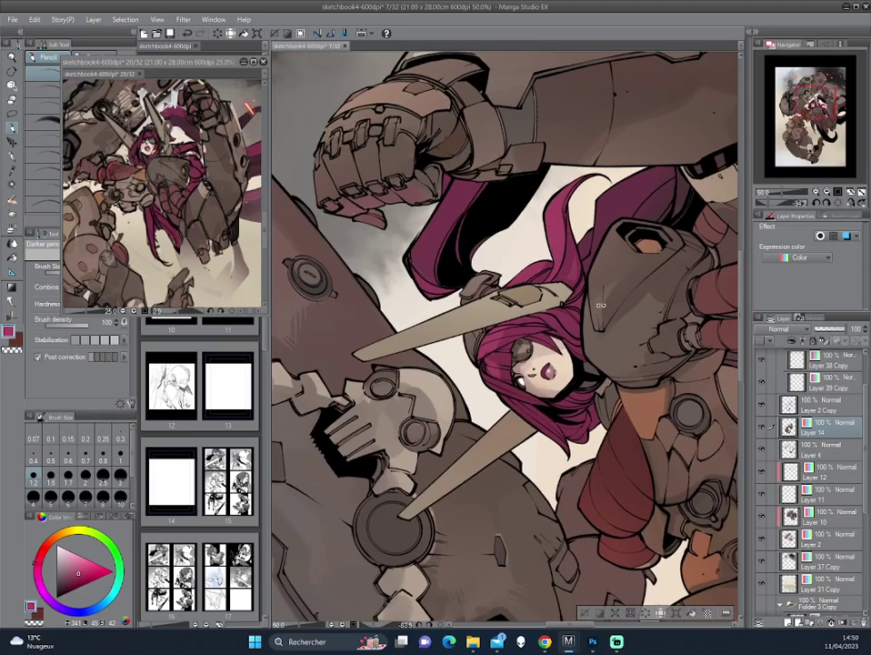
# Fine-tune the colour darker and lighter, settling on a light red
pyautogui.keyDown('alt'); pyautogui.click(360, 247); pyautogui.keyUp('alt')
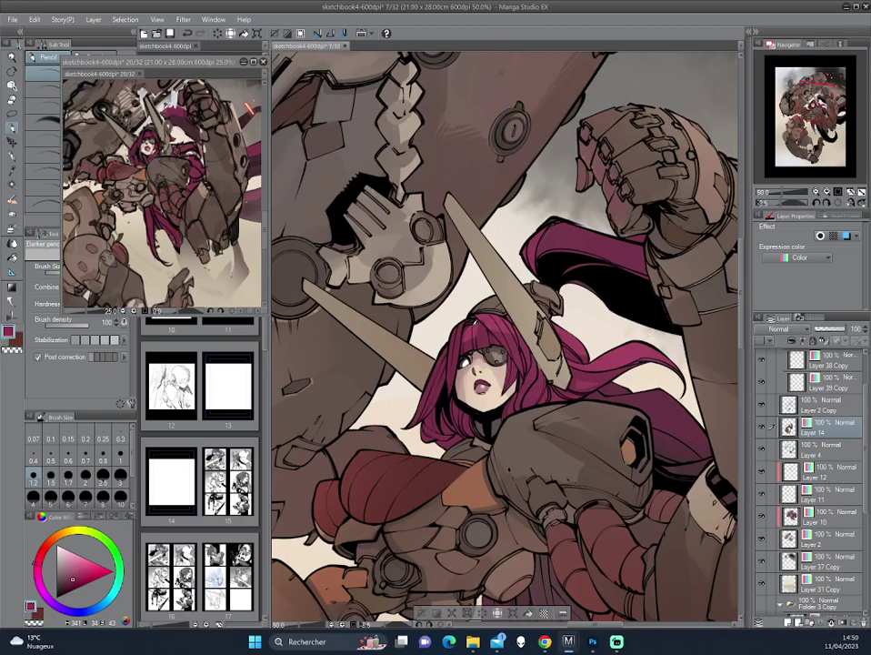
pyautogui.press('-')
pyautogui.keyDown('alt'); pyautogui.click(497, 320); pyautogui.keyUp('alt')
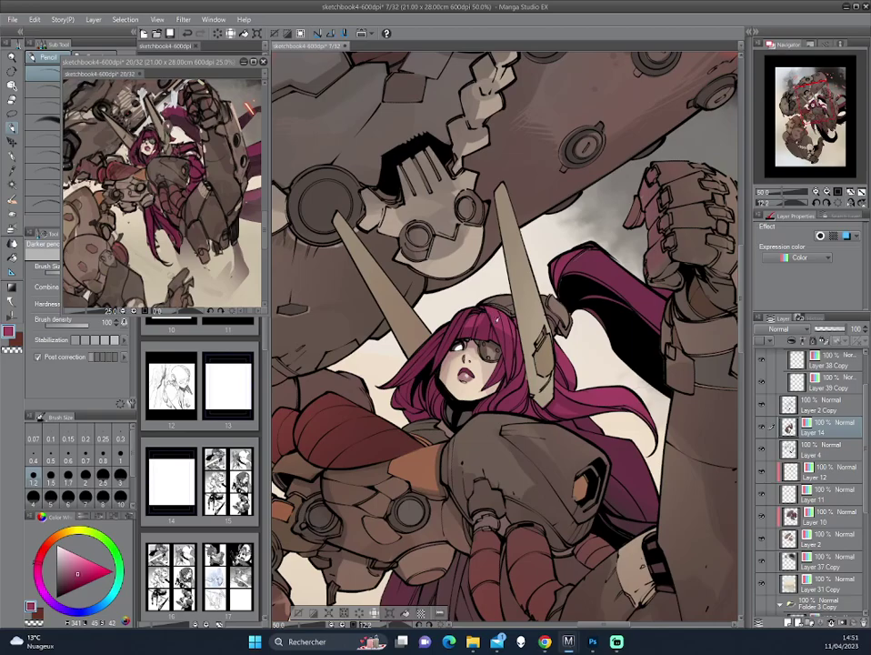
pyautogui.moveTo(367, 239); pyautogui.dragTo(412, 202)
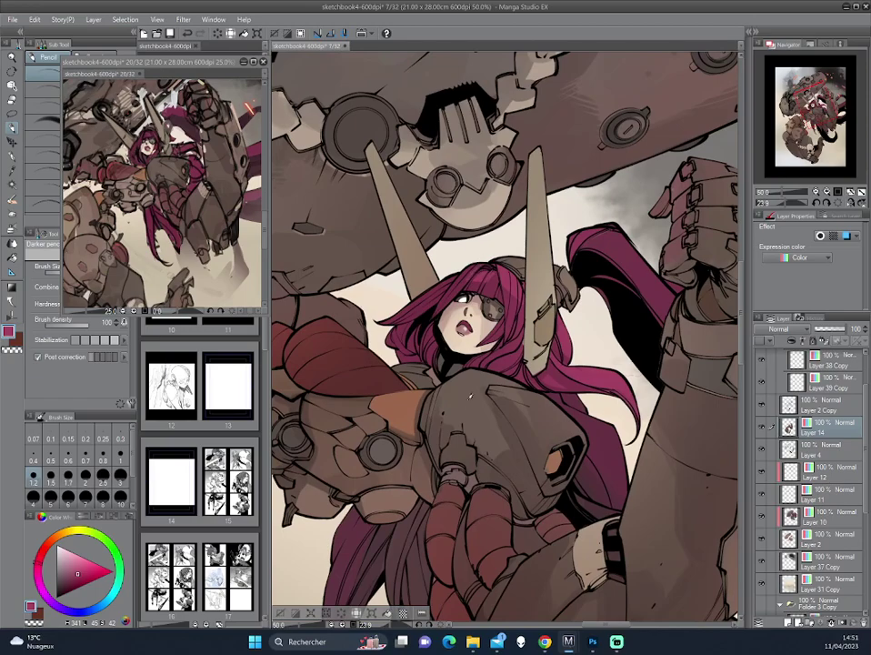
pyautogui.keyDown('alt'); pyautogui.click(361, 222); pyautogui.keyUp('alt')
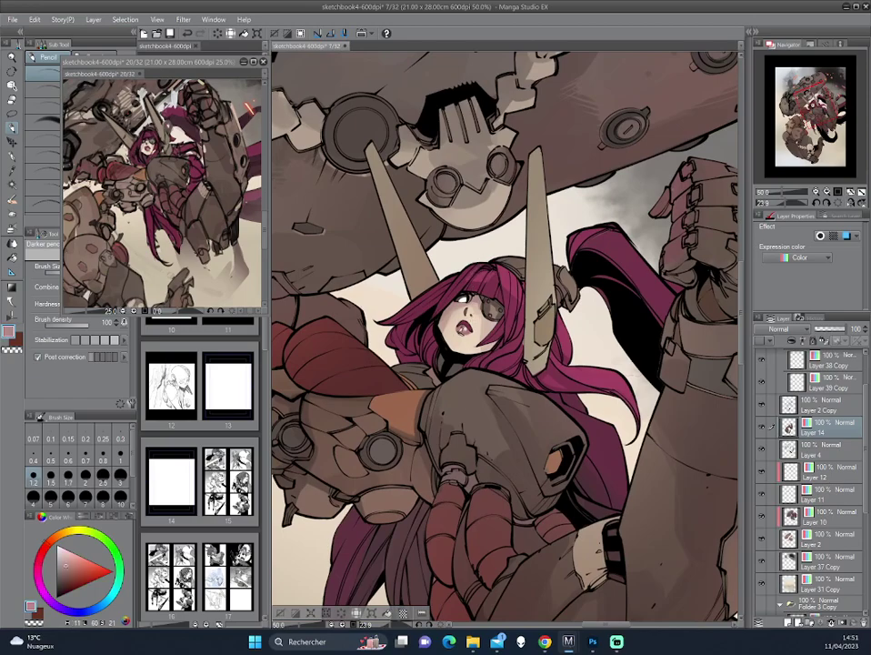
pyautogui.moveTo(346, 250); pyautogui.dragTo(568, 301)
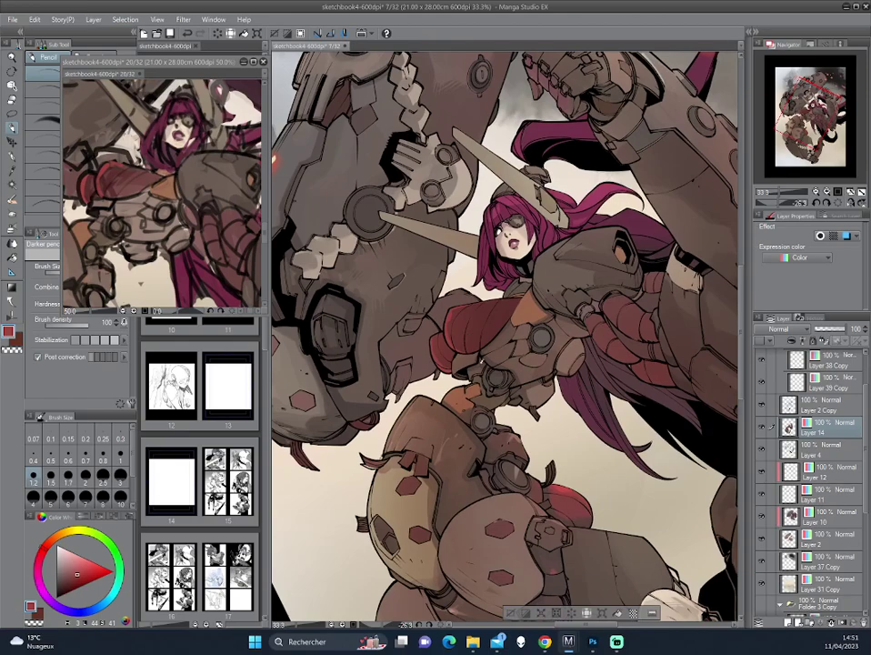
pyautogui.keyDown('alt'); pyautogui.click(351, 265); pyautogui.keyUp('alt')
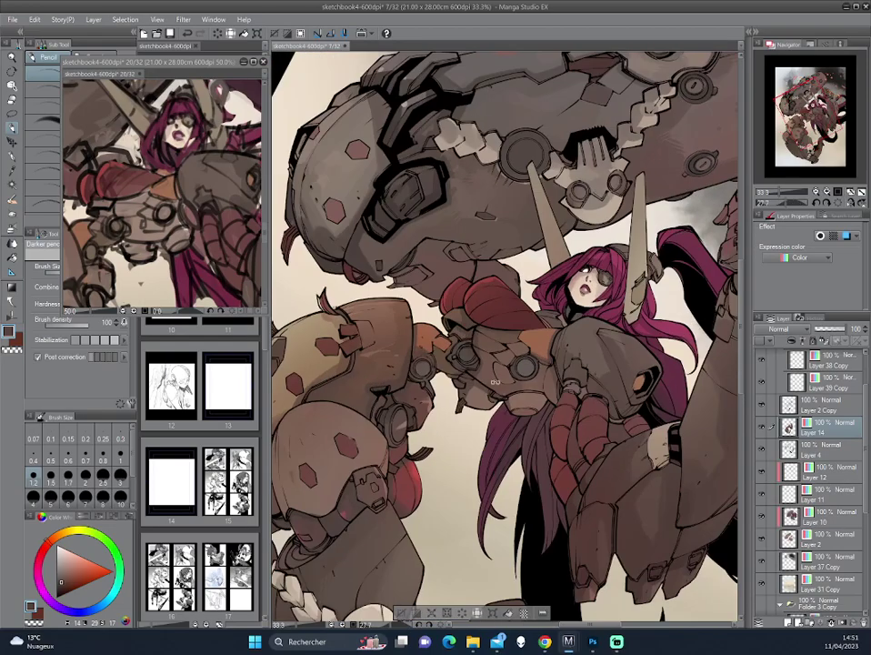
pyautogui.moveTo(400, 174); pyautogui.dragTo(370, 223)
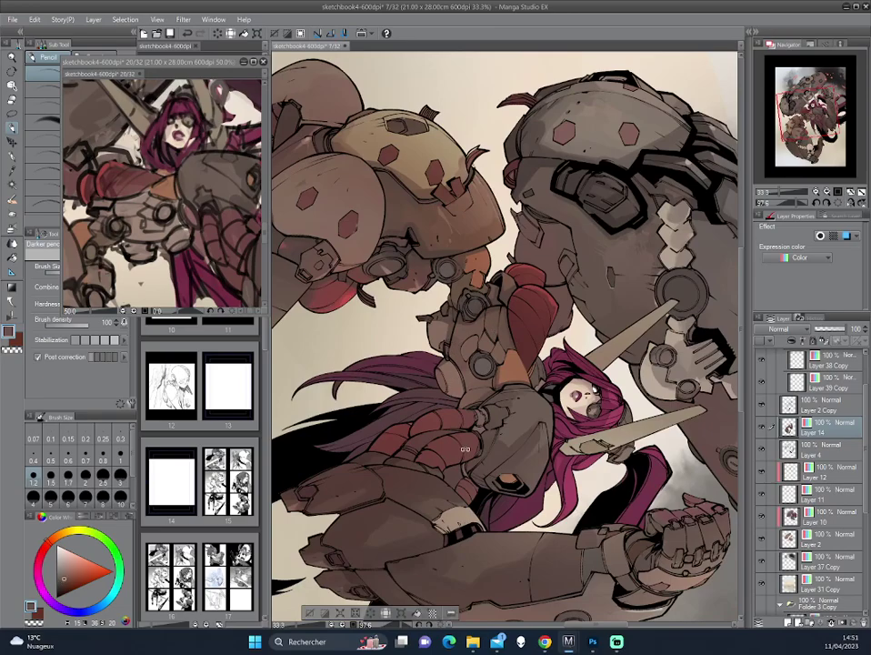
pyautogui.moveTo(345, 335)
pyautogui.mouseDown()
pyautogui.moveTo(540, 276)
pyautogui.moveTo(520, 270)
pyautogui.mouseUp()
pyautogui.keyDown('alt'); pyautogui.click(435, 361); pyautogui.keyUp('alt')
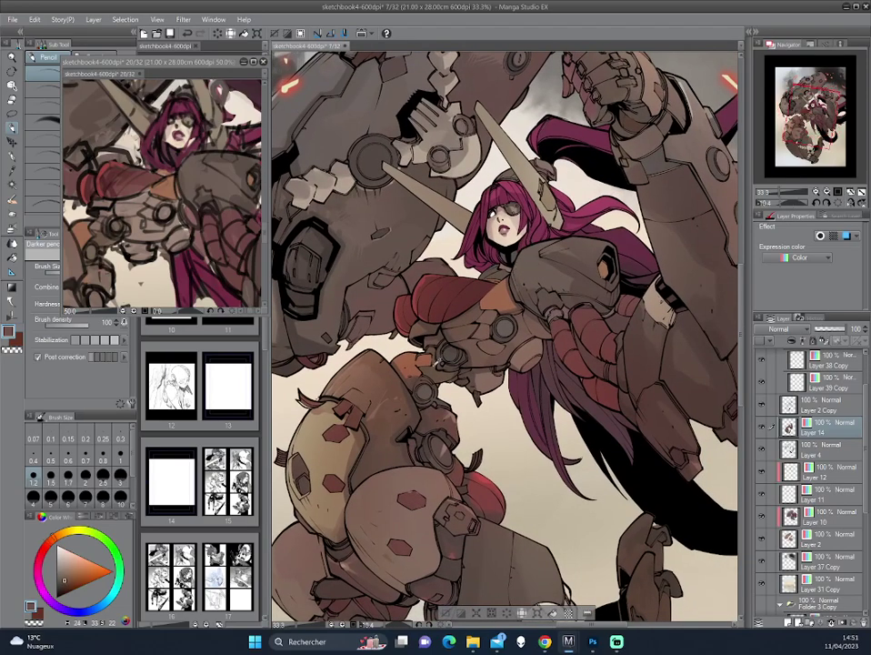
pyautogui.keyDown('alt'); pyautogui.click(319, 262); pyautogui.keyUp('alt')
pyautogui.keyDown('alt'); pyautogui.click(311, 282); pyautogui.keyUp('alt')
pyautogui.moveTo(335, 344)
pyautogui.mouseDown()
pyautogui.moveTo(334, 260)
pyautogui.moveTo(545, 316)
pyautogui.mouseUp()
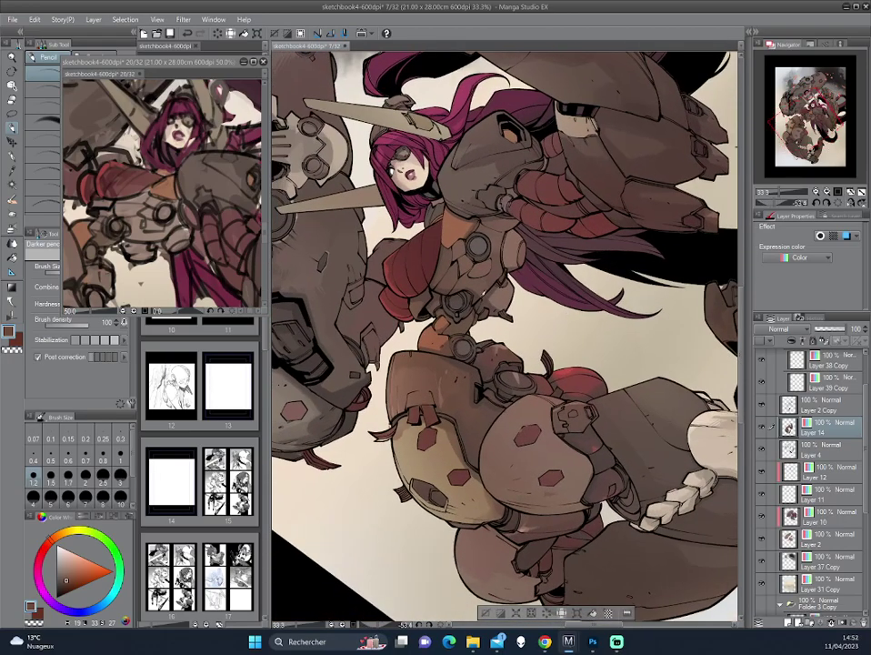
pyautogui.keyDown('alt'); pyautogui.click(368, 223); pyautogui.keyUp('alt')
pyautogui.moveTo(388, 216); pyautogui.dragTo(507, 275)
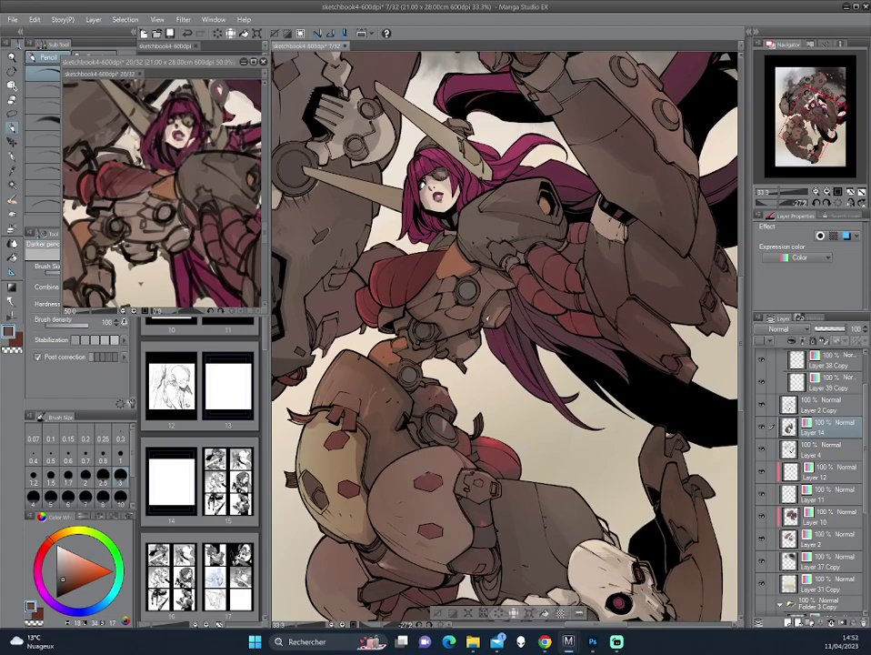
pyautogui.moveTo(364, 224); pyautogui.dragTo(343, 221)
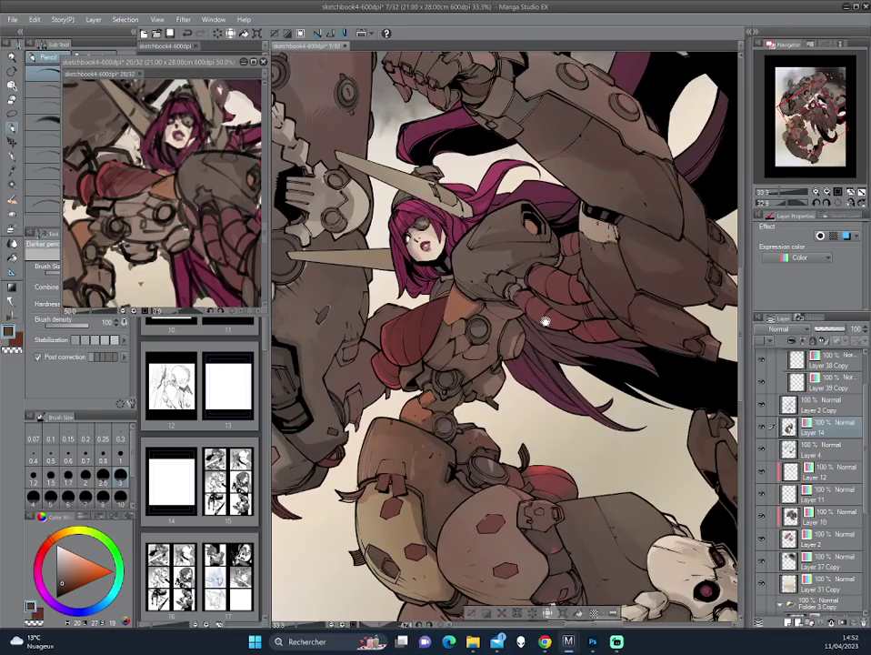
pyautogui.moveTo(330, 321); pyautogui.dragTo(394, 169)
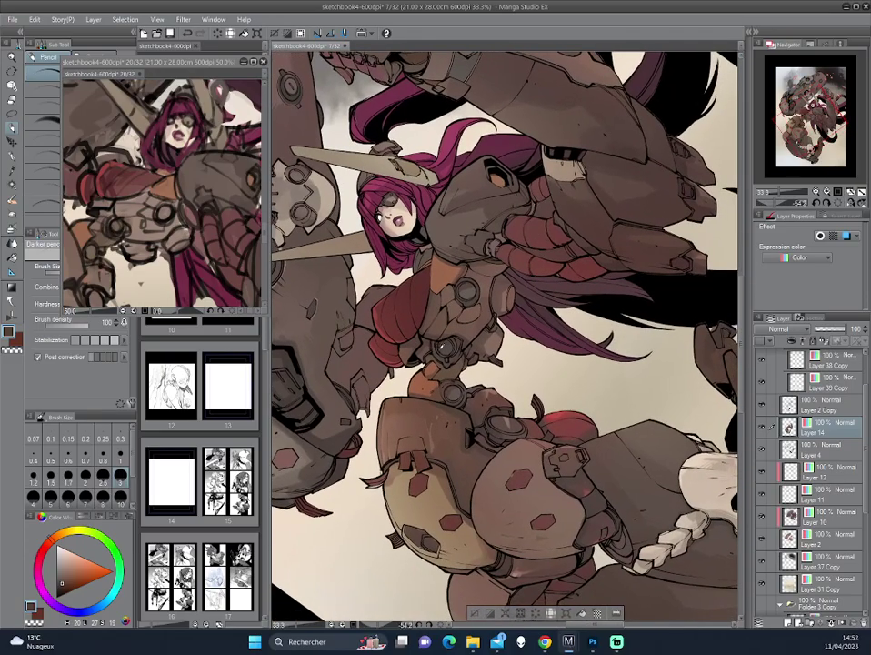
pyautogui.moveTo(332, 269)
pyautogui.mouseDown()
pyautogui.moveTo(499, 260)
pyautogui.moveTo(331, 252)
pyautogui.mouseUp()
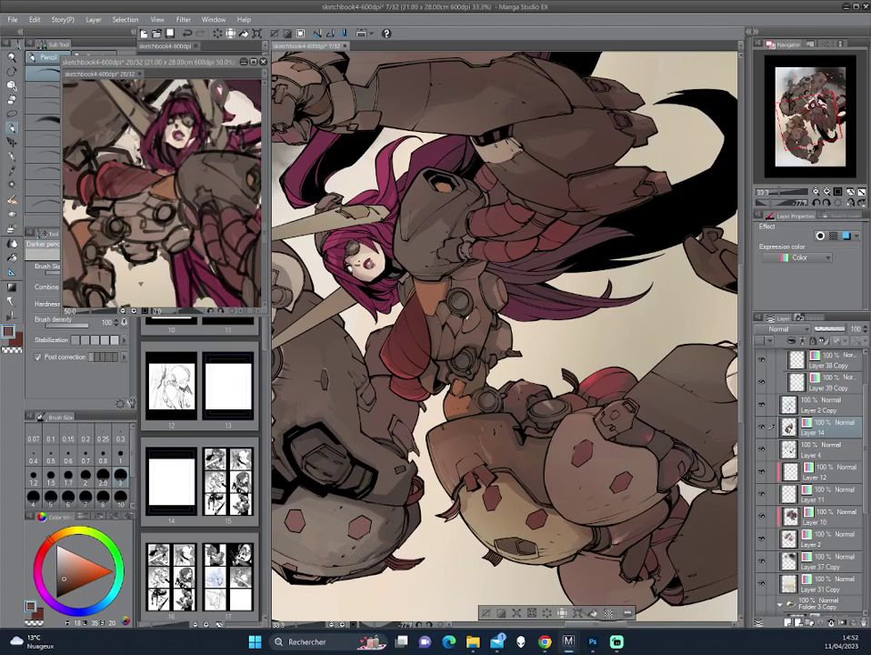
pyautogui.moveTo(359, 238)
pyautogui.mouseDown()
pyautogui.moveTo(396, 255)
pyautogui.moveTo(373, 255)
pyautogui.mouseUp()
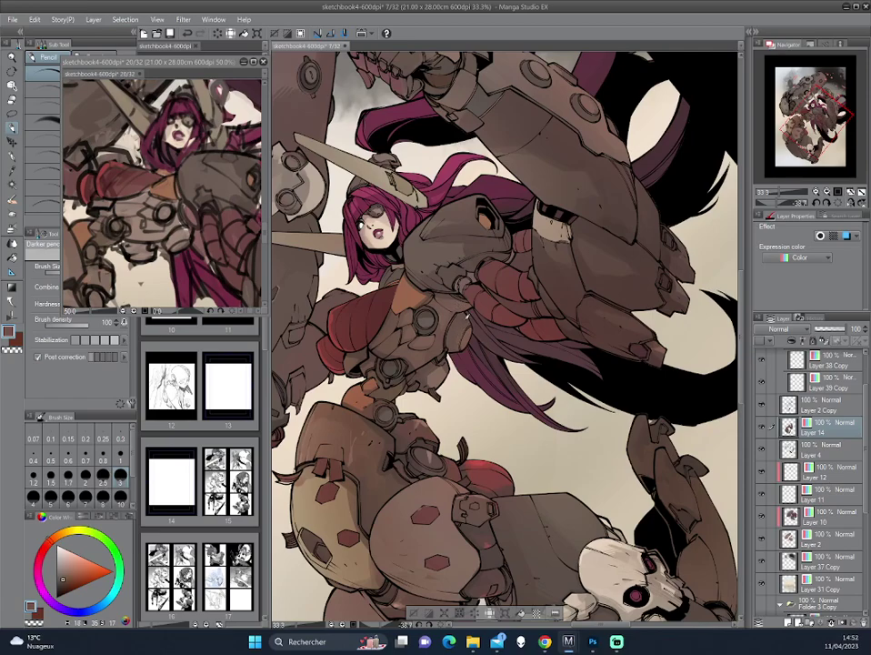
# Pick a darker red and zoom in on the figure, tilting the view to several angles
pyautogui.hotkey('ctrl', '0')
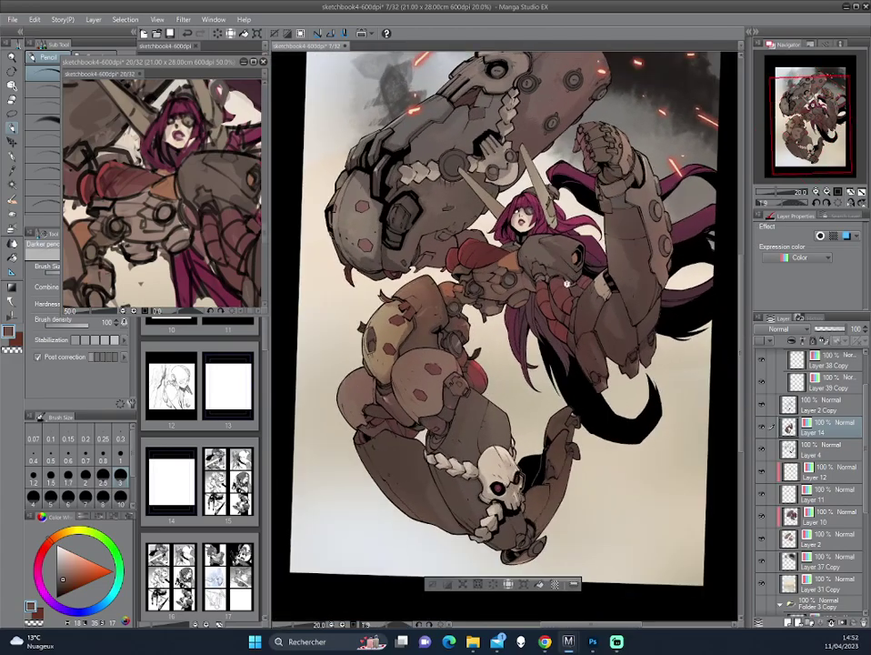
pyautogui.hotkey('ctrl', '+')
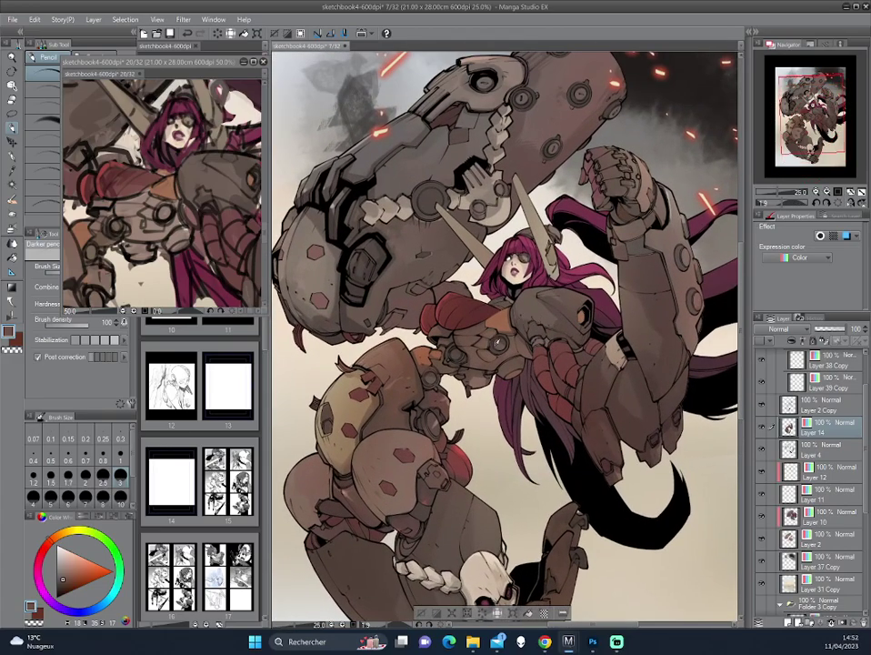
pyautogui.keyDown('alt'); pyautogui.click(97, 145); pyautogui.keyUp('alt')
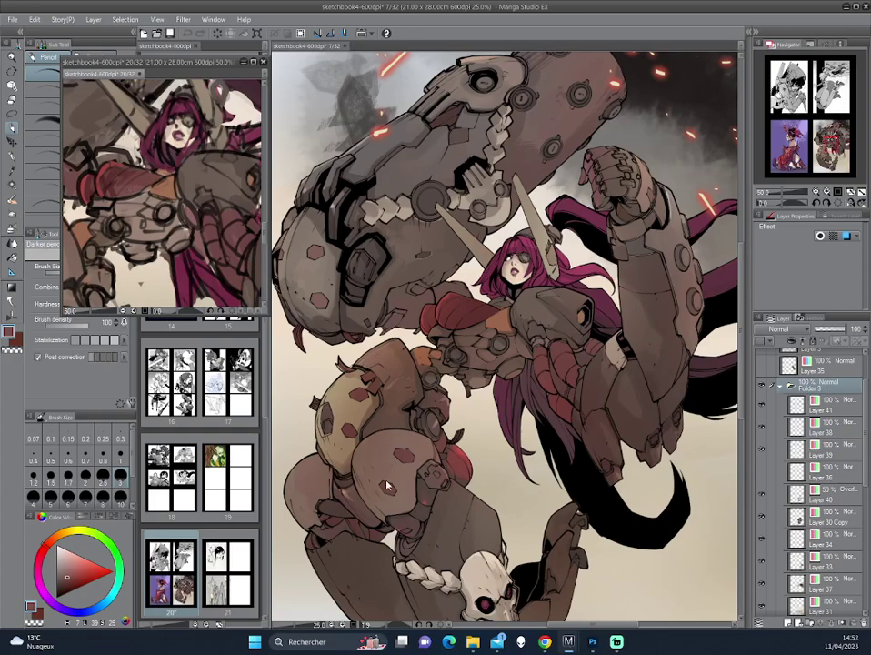
pyautogui.hotkey('ctrl', '+')
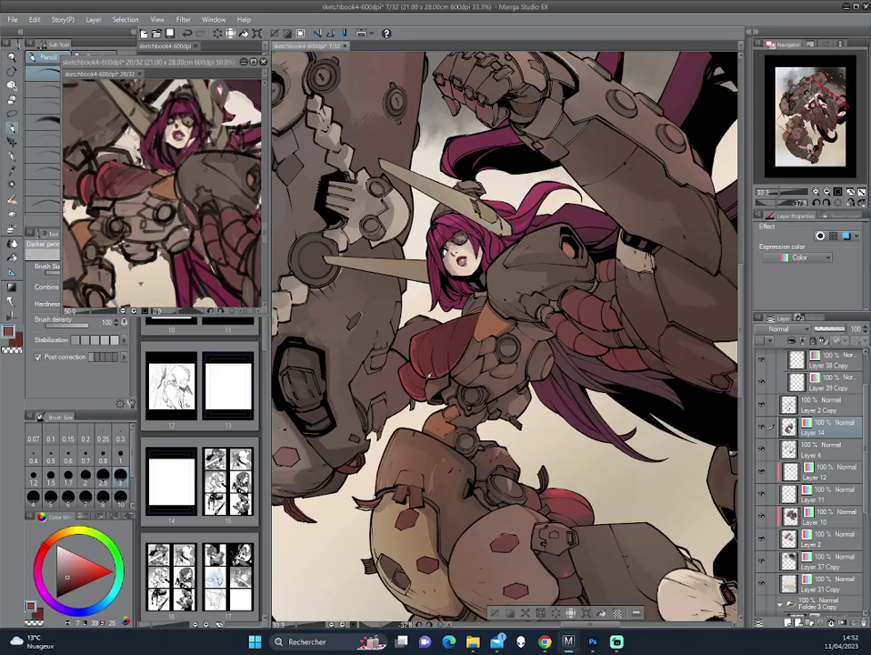
pyautogui.moveTo(320, 287)
pyautogui.mouseDown()
pyautogui.moveTo(526, 312)
pyautogui.moveTo(410, 275)
pyautogui.mouseUp()
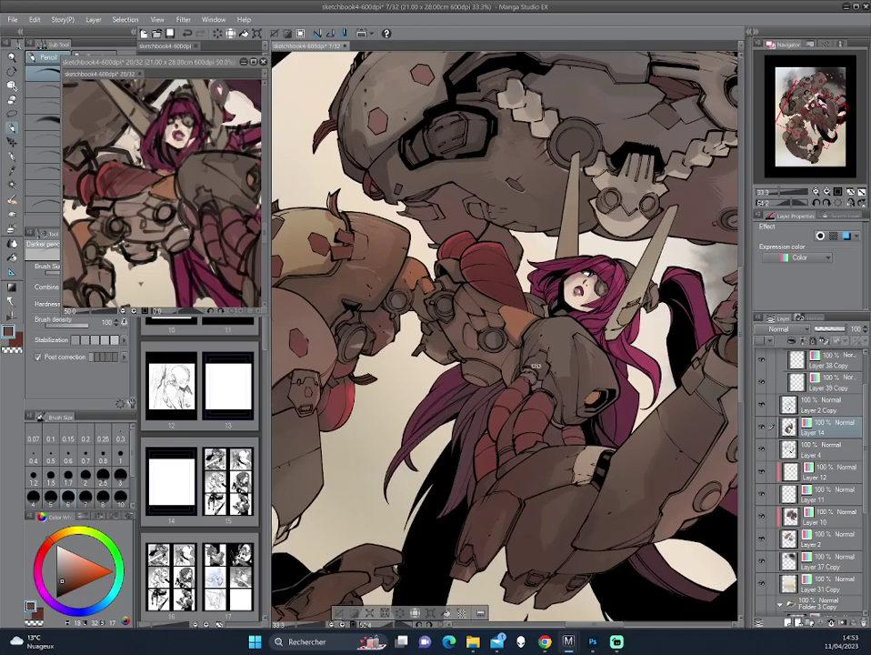
pyautogui.moveTo(336, 285); pyautogui.dragTo(439, 165)
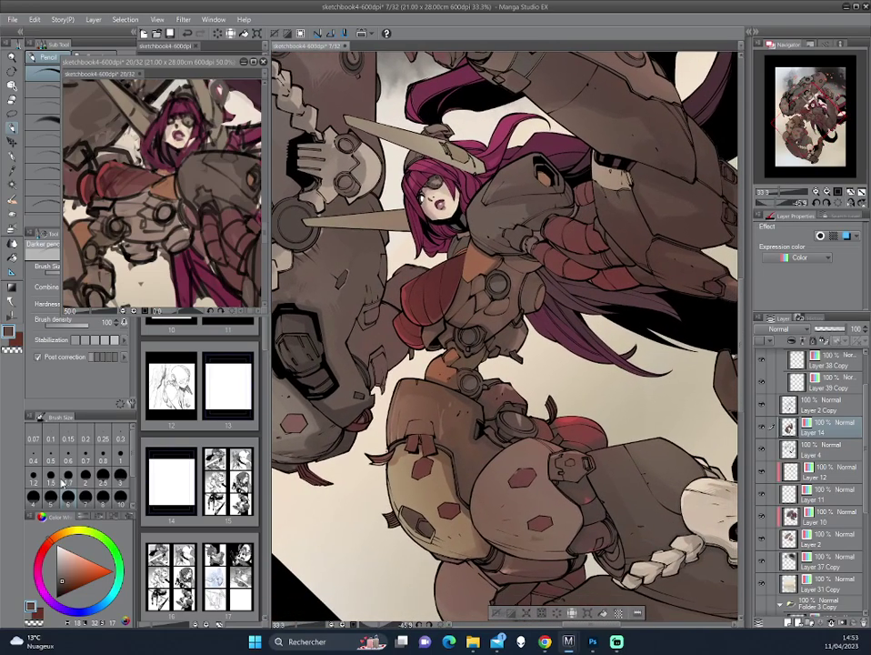
pyautogui.moveTo(407, 233); pyautogui.dragTo(348, 210)
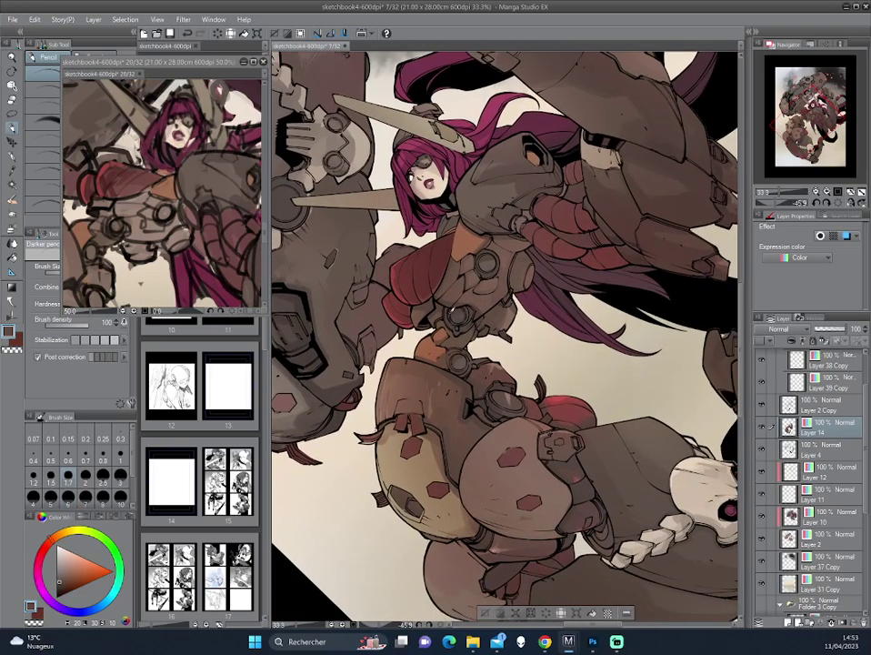
pyautogui.moveTo(420, 178); pyautogui.dragTo(404, 190)
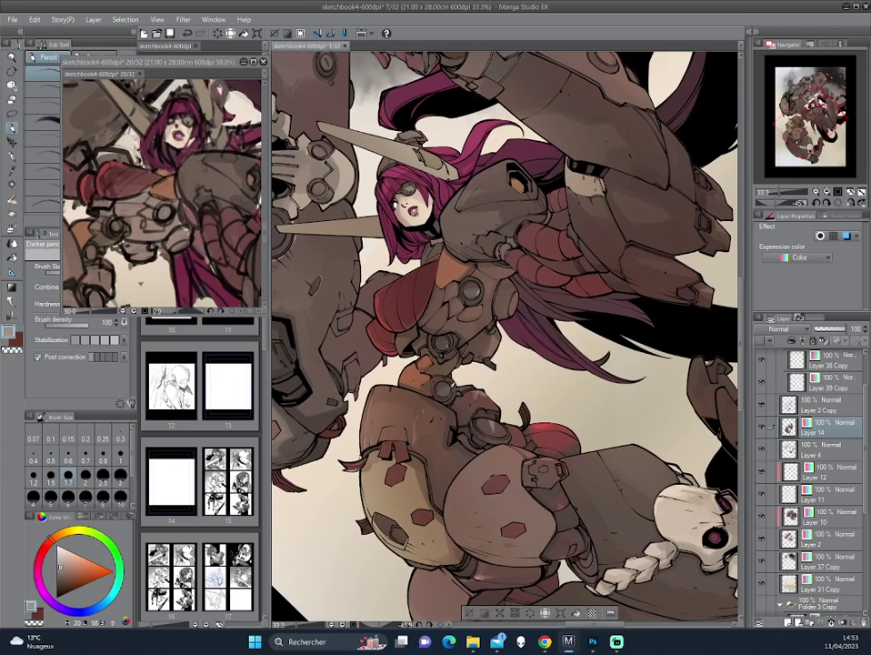
pyautogui.moveTo(338, 287); pyautogui.dragTo(583, 96)
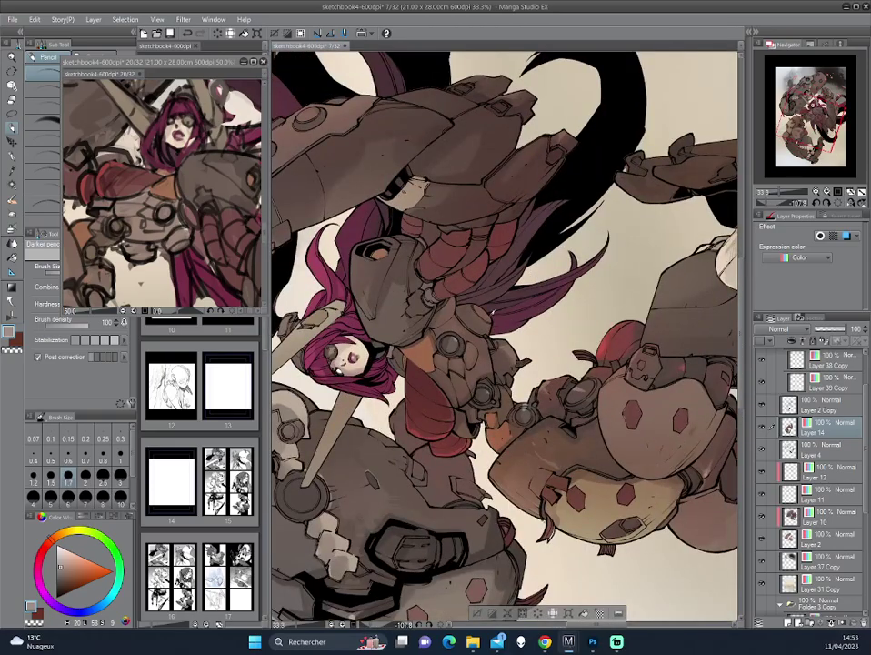
# Switch to light beige and return the view upright, zoomed out to 20% on the full page
pyautogui.keyDown('alt'); pyautogui.click(503, 337); pyautogui.keyUp('alt')
pyautogui.moveTo(397, 207); pyautogui.dragTo(623, 103)
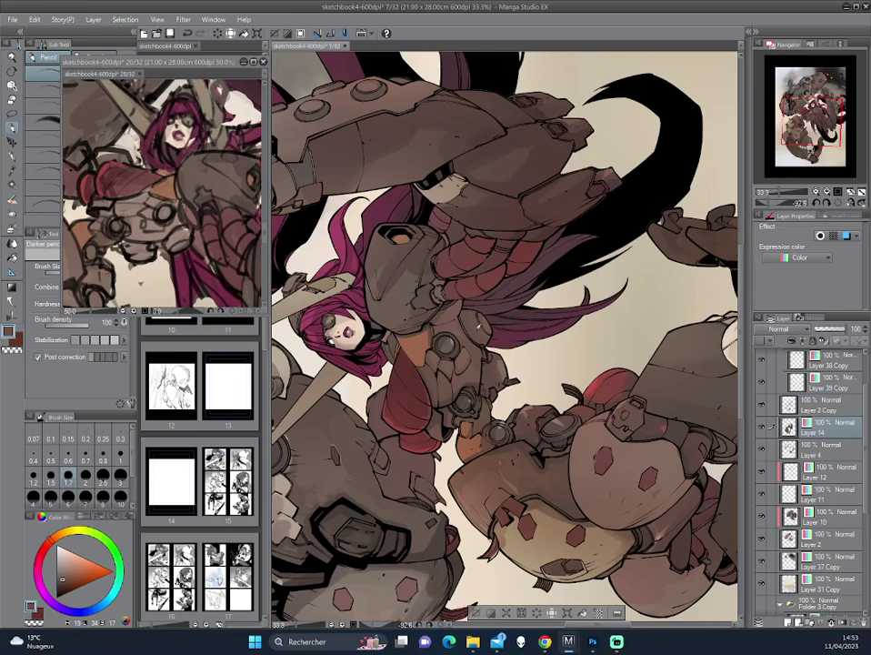
pyautogui.keyDown('alt'); pyautogui.click(367, 242); pyautogui.keyUp('alt')
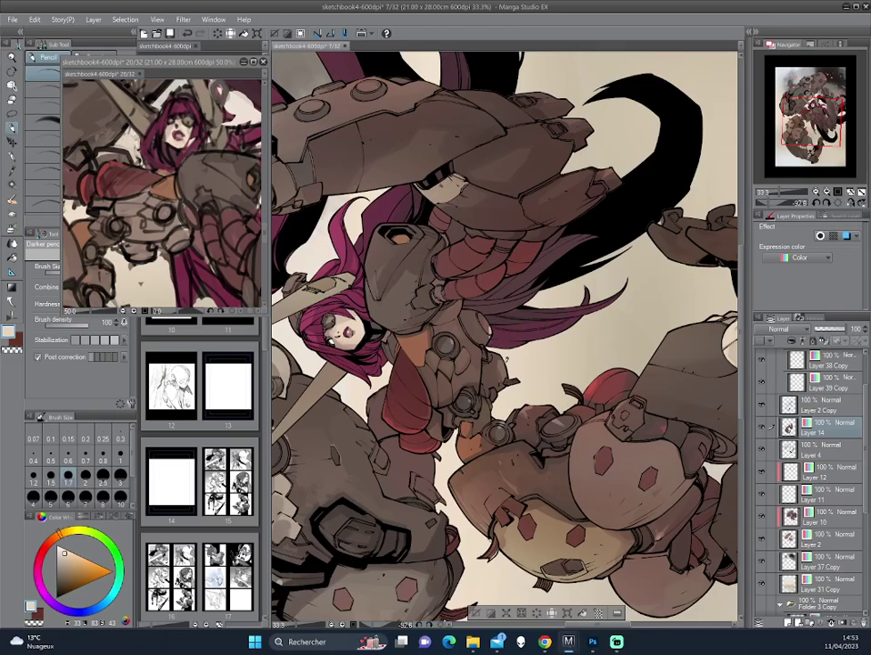
pyautogui.press('-')
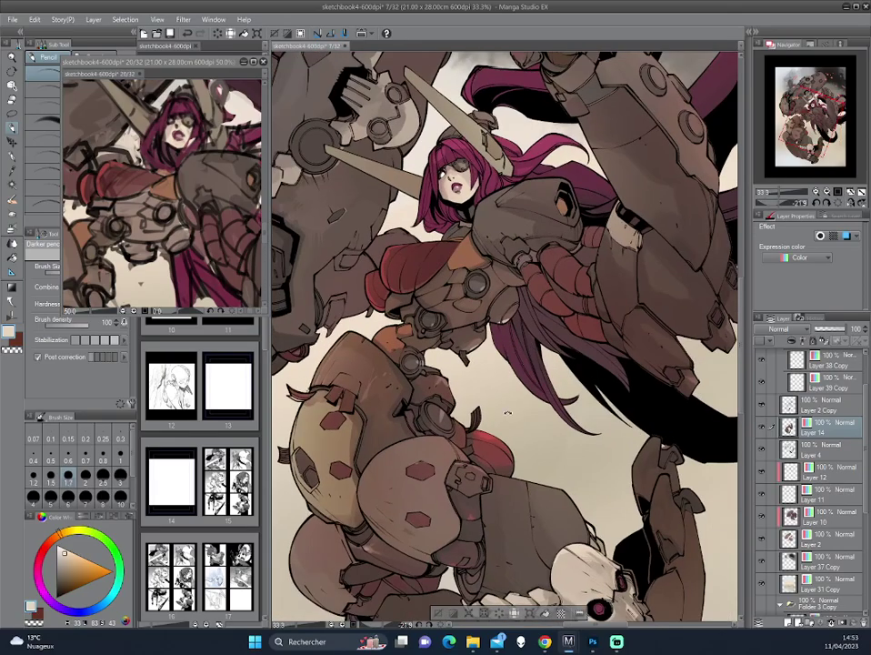
pyautogui.moveTo(507, 412)
pyautogui.mouseDown()
pyautogui.moveTo(550, 253)
pyautogui.moveTo(509, 319)
pyautogui.mouseUp()
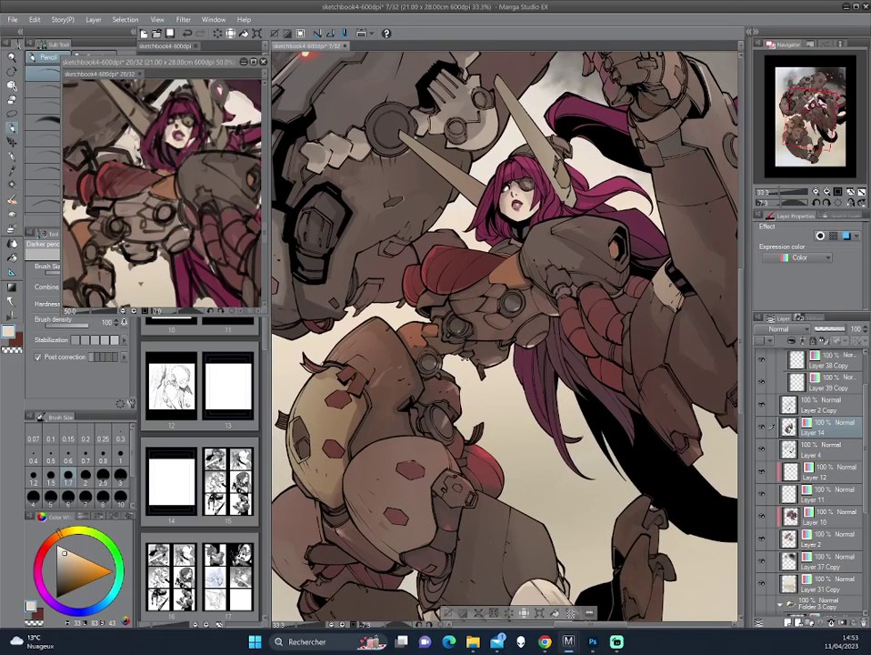
pyautogui.moveTo(464, 359); pyautogui.dragTo(559, 301)
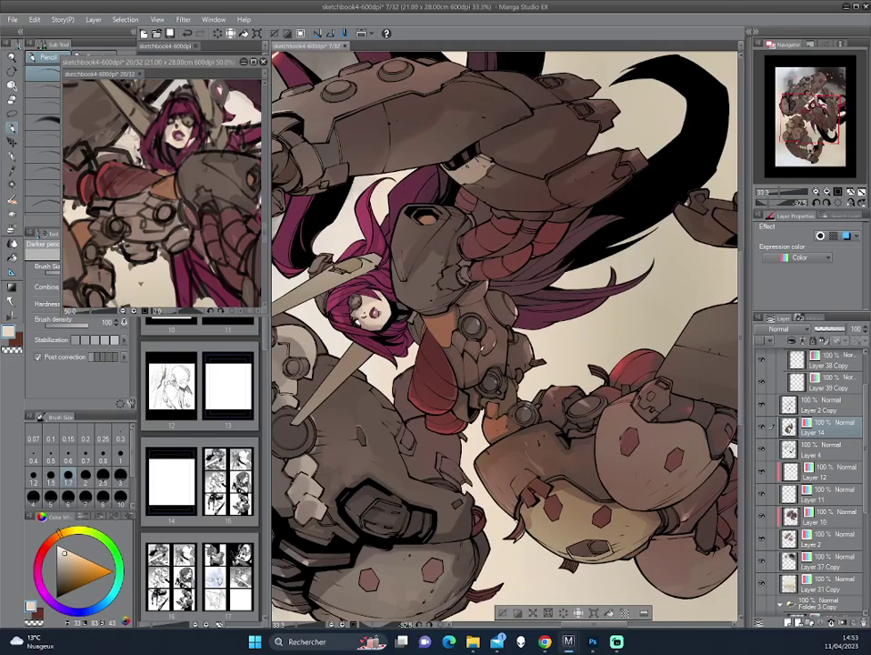
pyautogui.moveTo(358, 255); pyautogui.dragTo(409, 260)
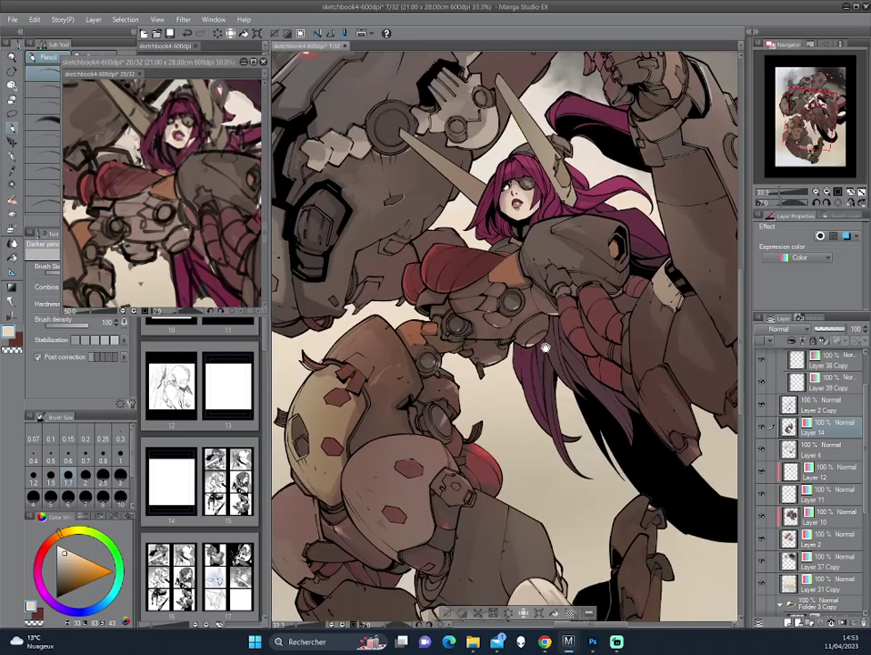
pyautogui.scroll(-2, 549, 334)
# Zoom in and rotate the view, sampling a colour from the artwork
pyautogui.press('h')
pyautogui.press('h')
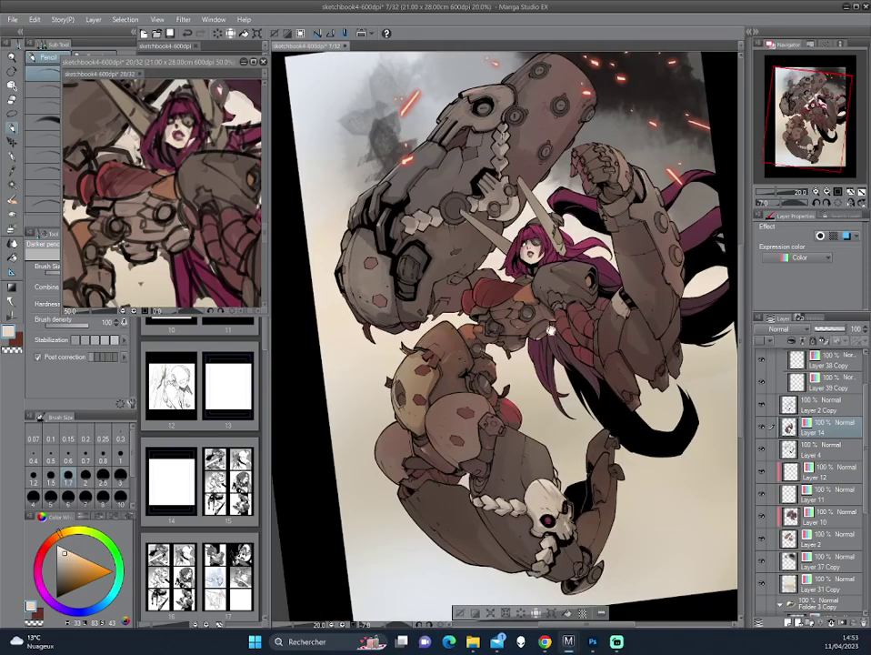
pyautogui.scroll(1, 521, 300)
pyautogui.scroll(1, 521, 300)
pyautogui.moveTo(385, 244); pyautogui.dragTo(394, 227)
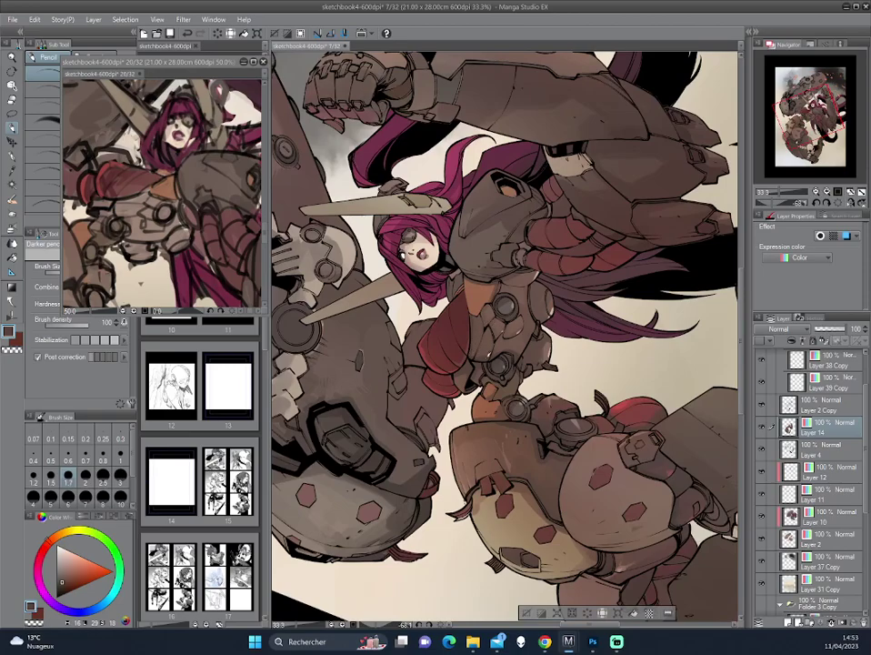
pyautogui.moveTo(367, 253)
pyautogui.mouseDown()
pyautogui.moveTo(412, 254)
pyautogui.moveTo(355, 259)
pyautogui.moveTo(515, 351)
pyautogui.moveTo(524, 336)
pyautogui.mouseUp()
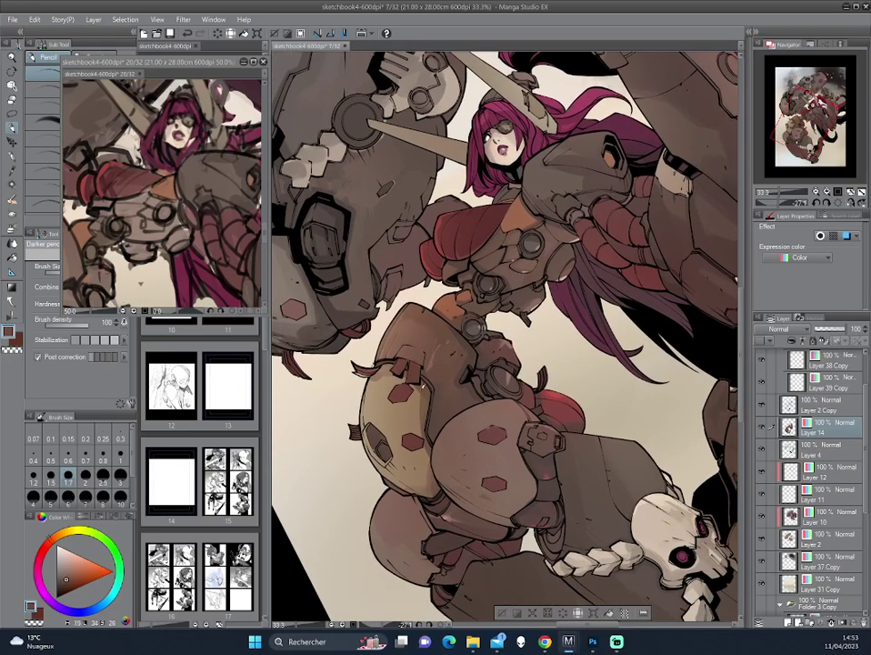
pyautogui.keyDown('alt'); pyautogui.click(316, 305); pyautogui.keyUp('alt')
pyautogui.moveTo(320, 302); pyautogui.dragTo(584, 271)
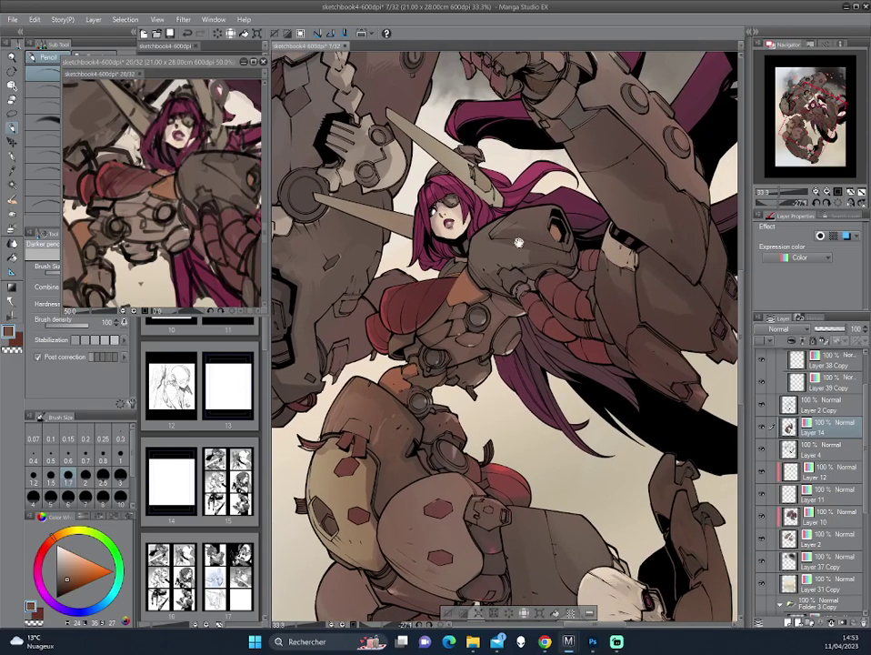
# Mirror the view to check composition, then try a lighter shade and an orange-brown
pyautogui.press('h')
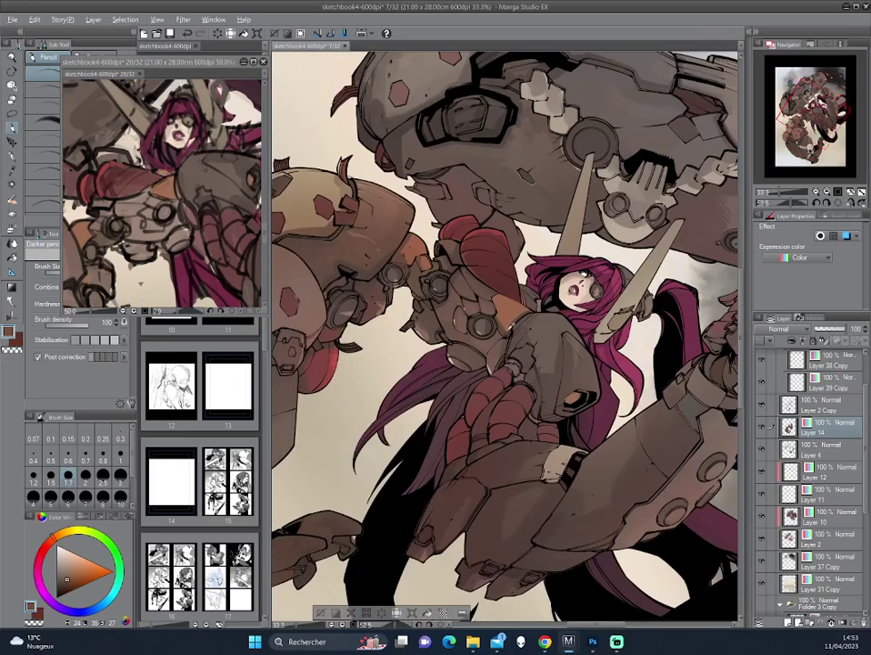
pyautogui.press('-')
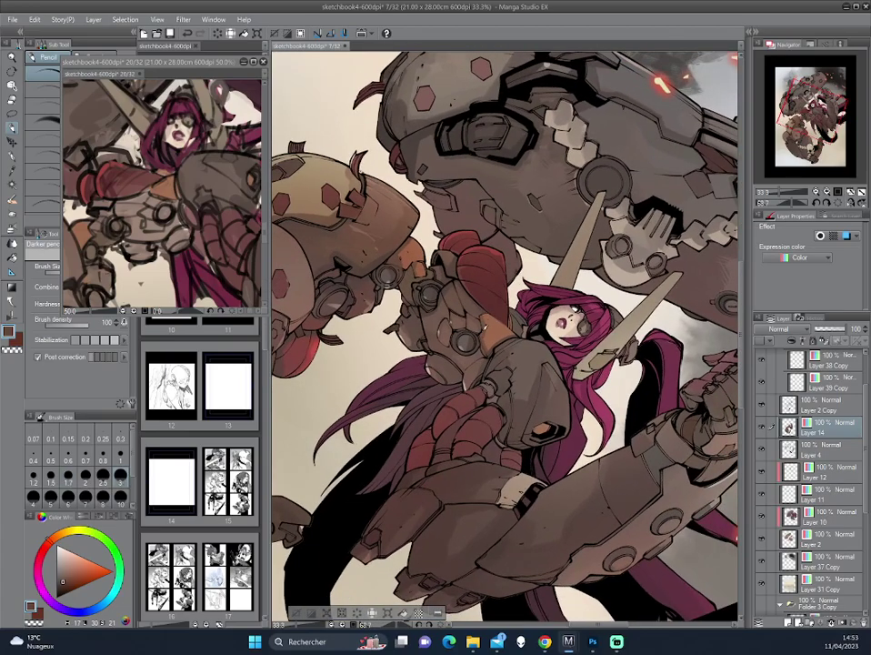
pyautogui.keyDown('alt'); pyautogui.click(362, 234); pyautogui.keyUp('alt')
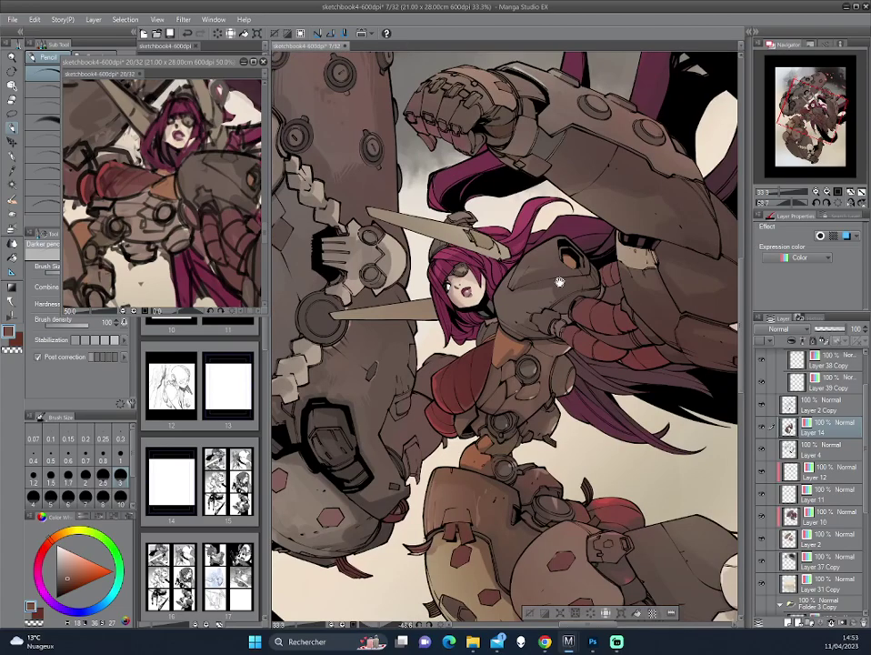
pyautogui.moveTo(368, 246); pyautogui.dragTo(354, 254)
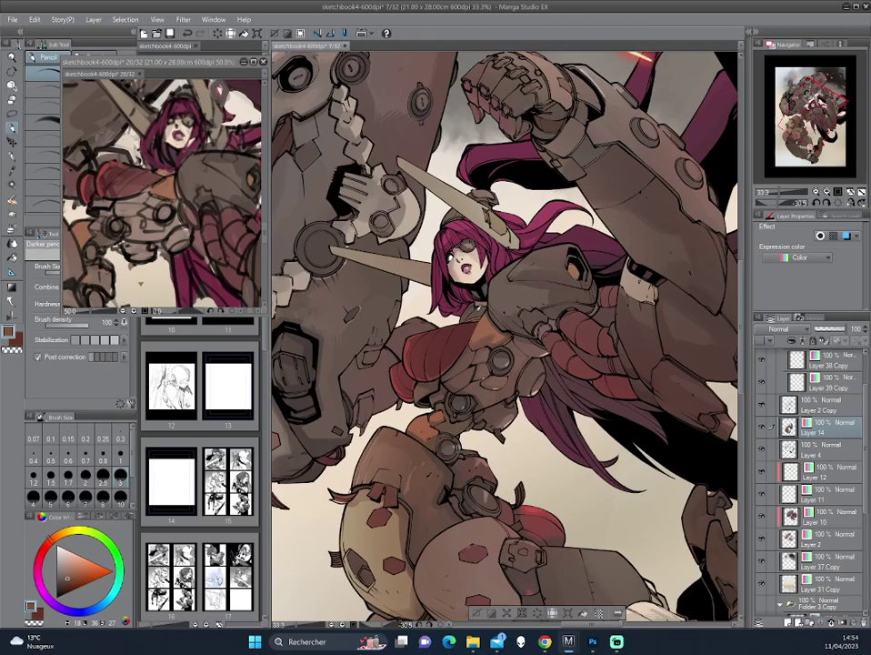
pyautogui.moveTo(456, 150); pyautogui.dragTo(516, 273)
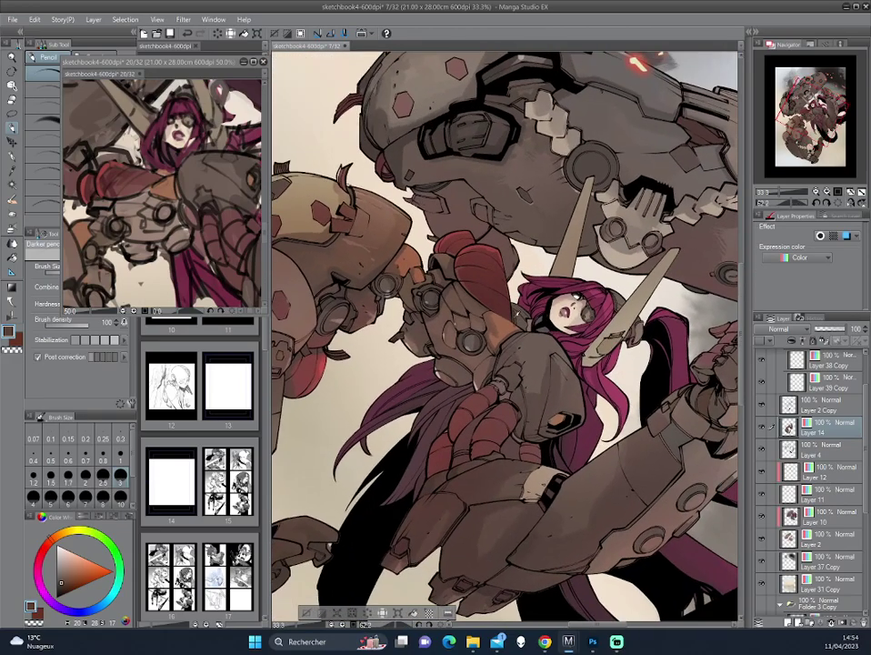
pyautogui.keyDown('alt'); pyautogui.click(385, 243); pyautogui.keyUp('alt')
# Choose dark red as the drawing colour and zoom out to 20% to see the whole page
pyautogui.moveTo(455, 273); pyautogui.dragTo(384, 241)
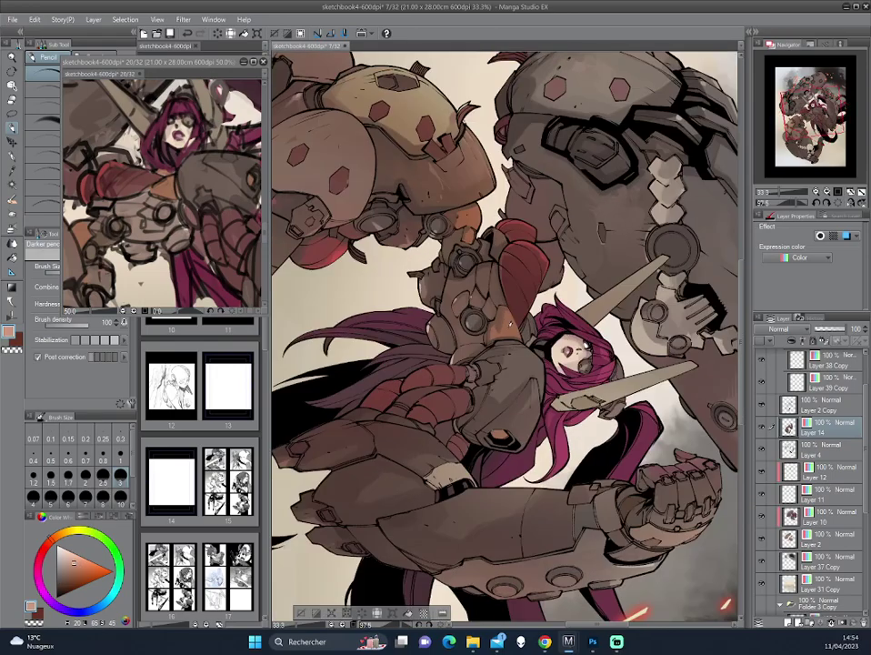
pyautogui.moveTo(419, 297); pyautogui.dragTo(452, 167)
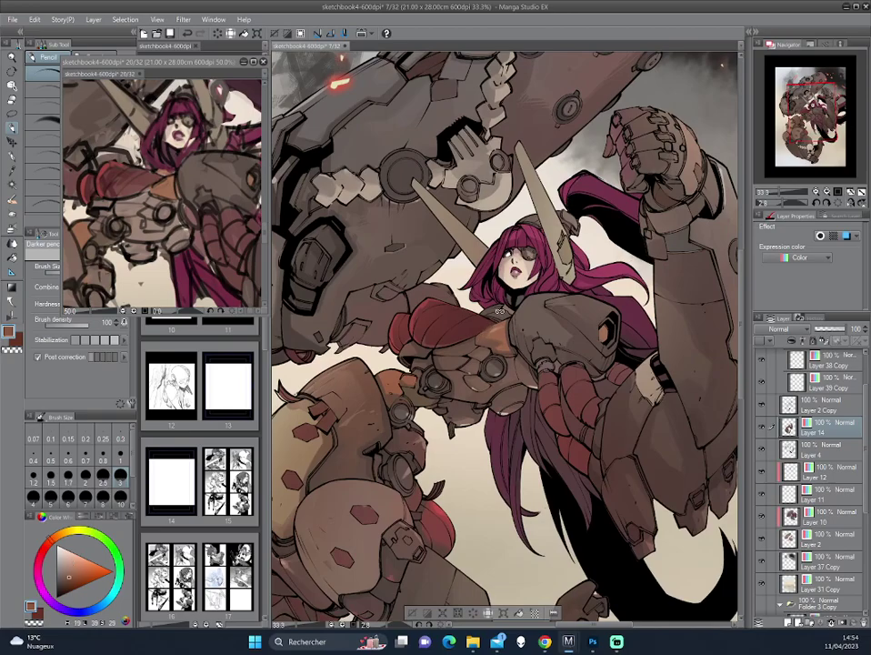
pyautogui.moveTo(531, 406); pyautogui.dragTo(478, 321)
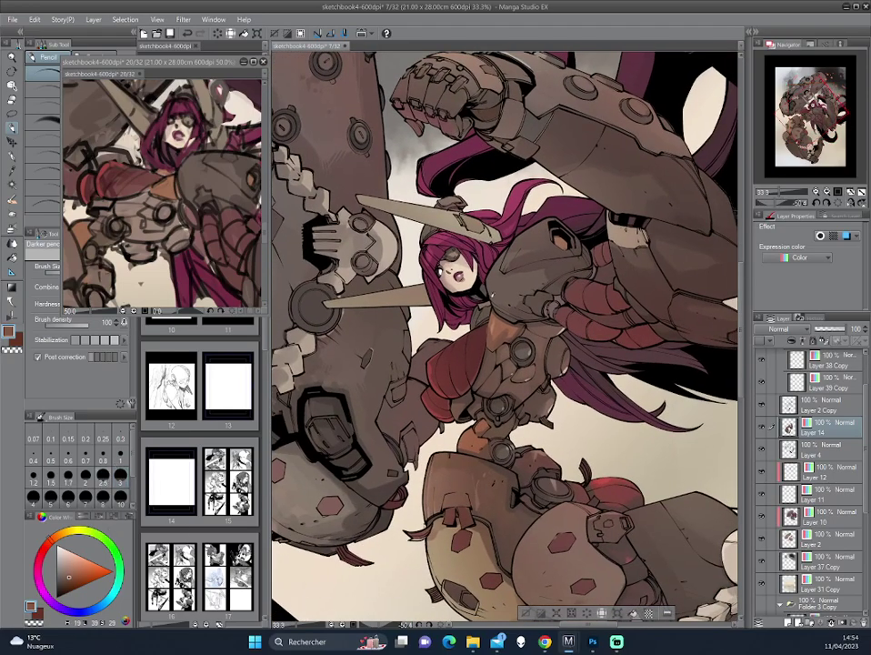
pyautogui.keyDown('alt'); pyautogui.click(361, 254); pyautogui.keyUp('alt')
pyautogui.moveTo(364, 253); pyautogui.dragTo(437, 211)
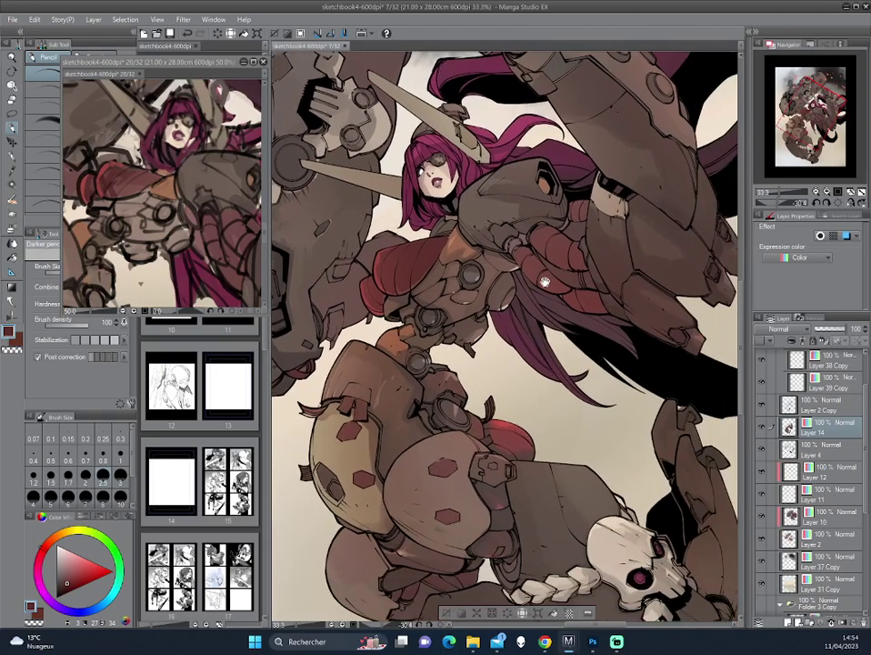
pyautogui.moveTo(447, 278); pyautogui.dragTo(411, 121)
pyautogui.scroll(-2, 552, 275)
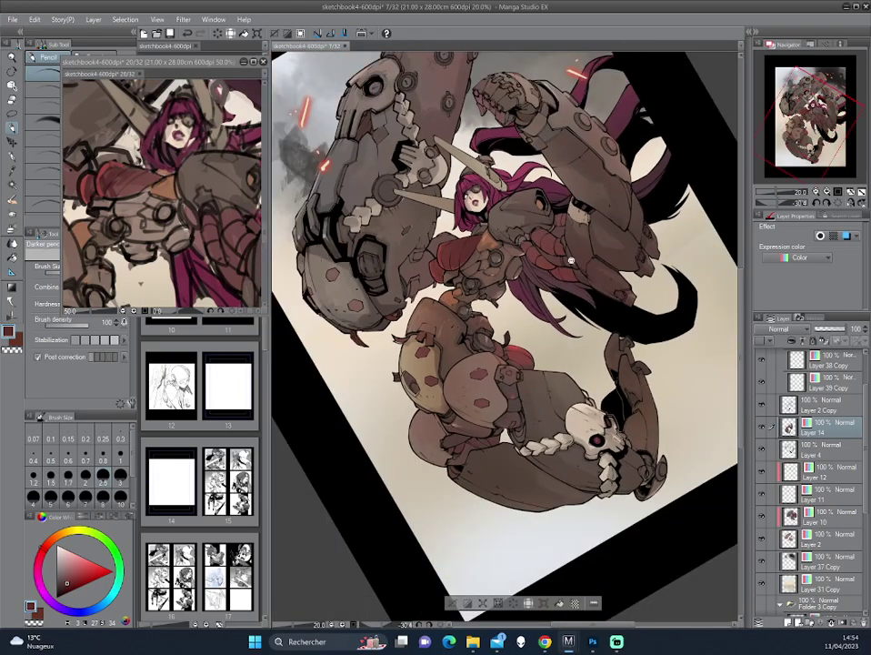
pyautogui.scroll(1, 552, 275)
pyautogui.scroll(1, 573, 234)
pyautogui.scroll(1, 582, 327)
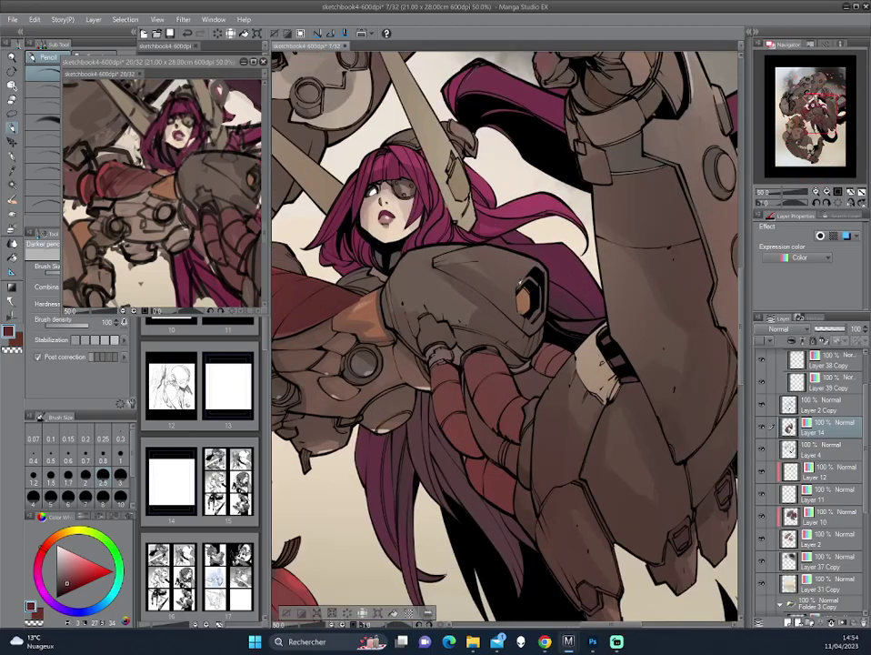
pyautogui.keyDown('alt'); pyautogui.click(521, 307); pyautogui.keyUp('alt')
pyautogui.keyDown('alt'); pyautogui.click(391, 227); pyautogui.keyUp('alt')
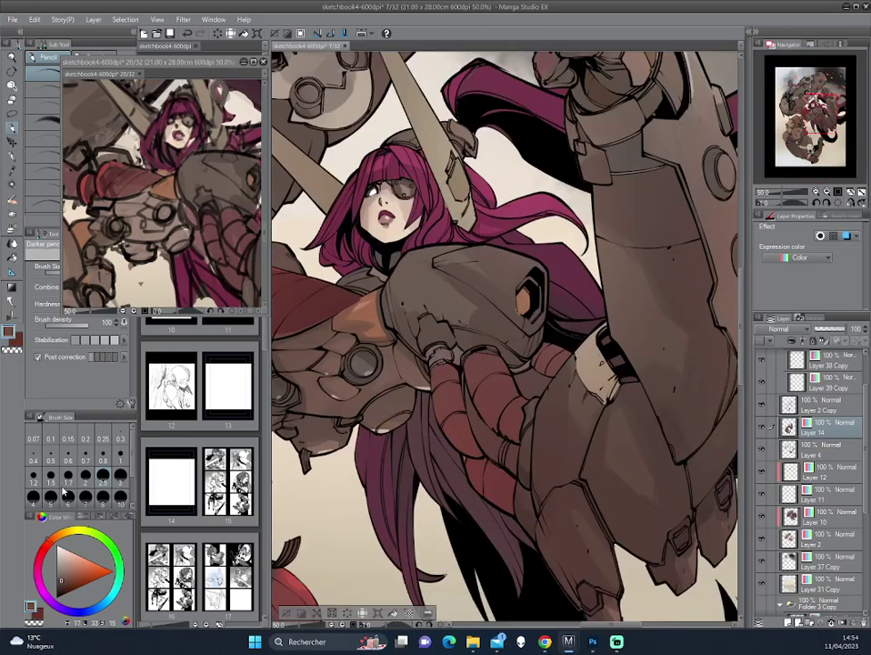
pyautogui.press('^')
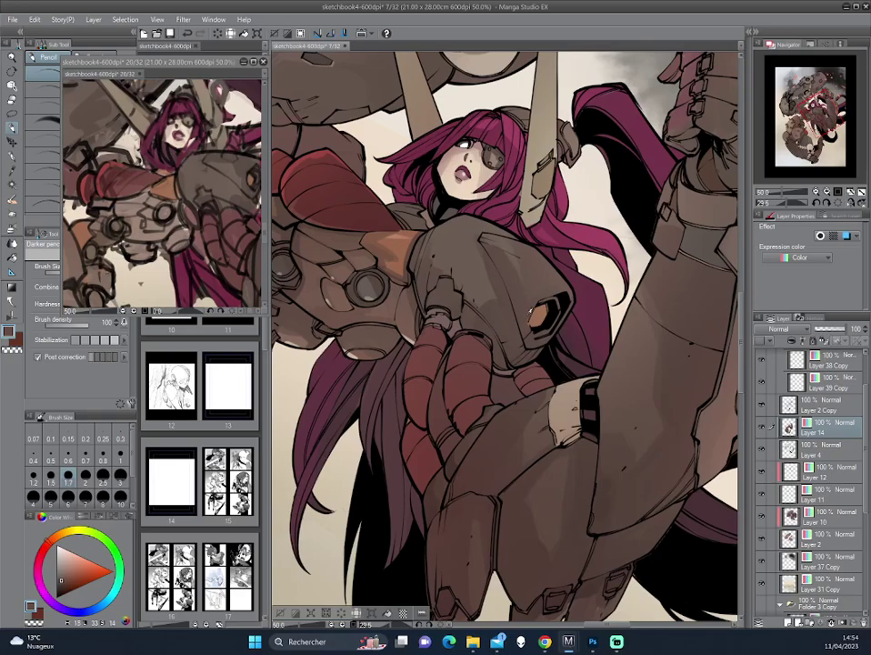
pyautogui.press('-')
pyautogui.keyDown('alt'); pyautogui.click(381, 244); pyautogui.keyUp('alt')
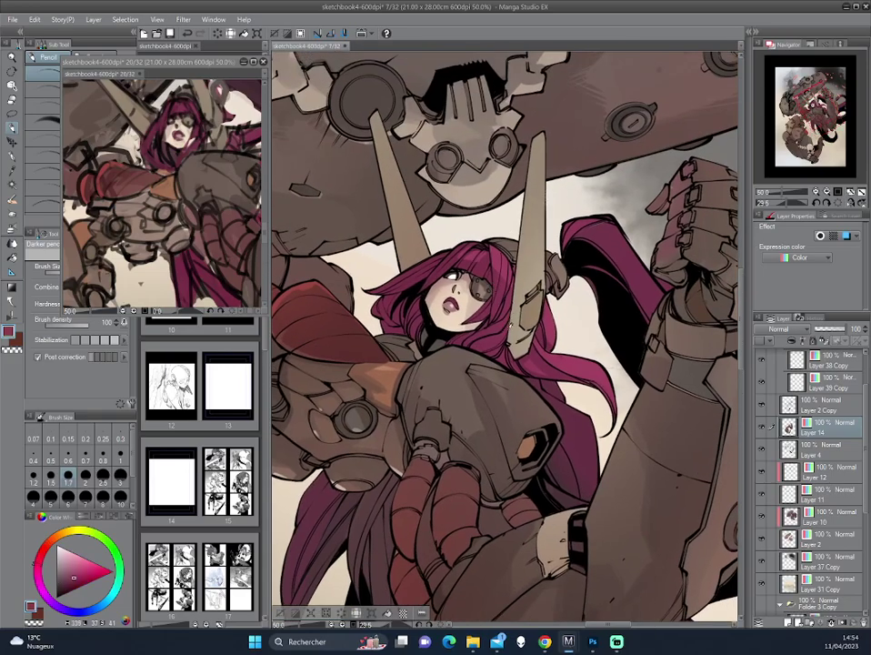
pyautogui.press('-')
pyautogui.hotkey('ctrl', '-')
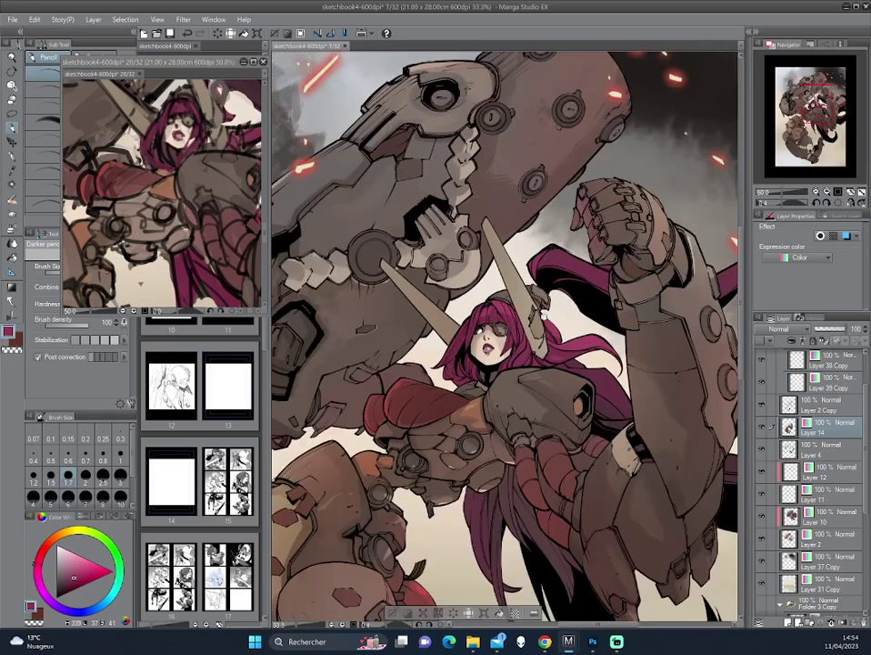
pyautogui.click(120, 147)
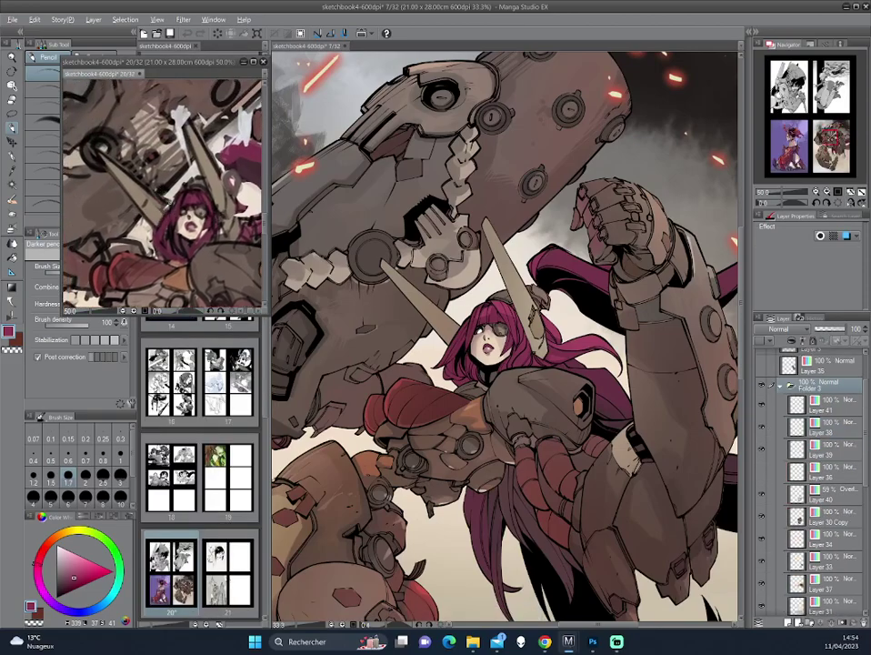
pyautogui.click(346, 217)
pyautogui.press('-')
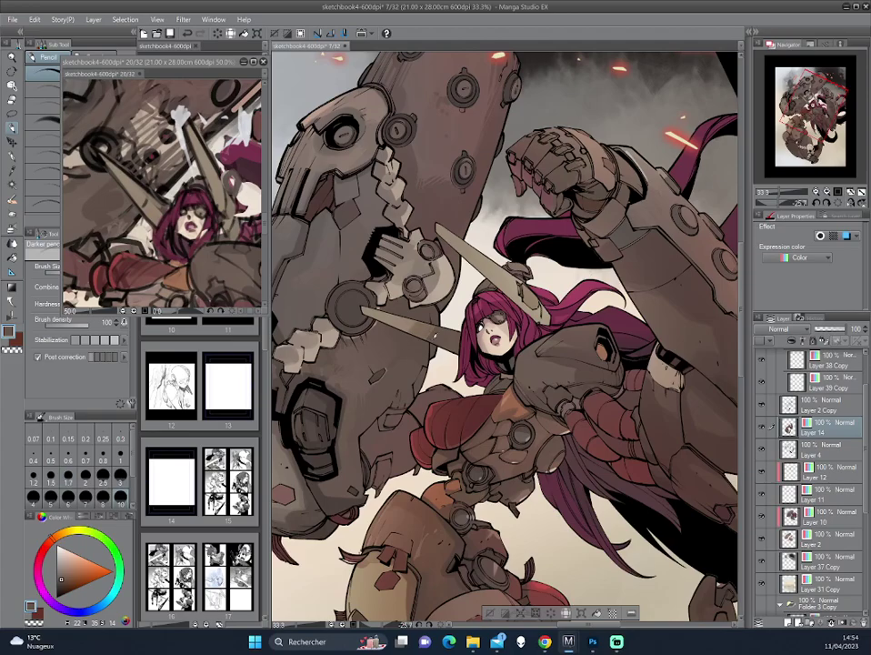
pyautogui.press('^')
pyautogui.press('^')
pyautogui.press('^')
pyautogui.press('^')
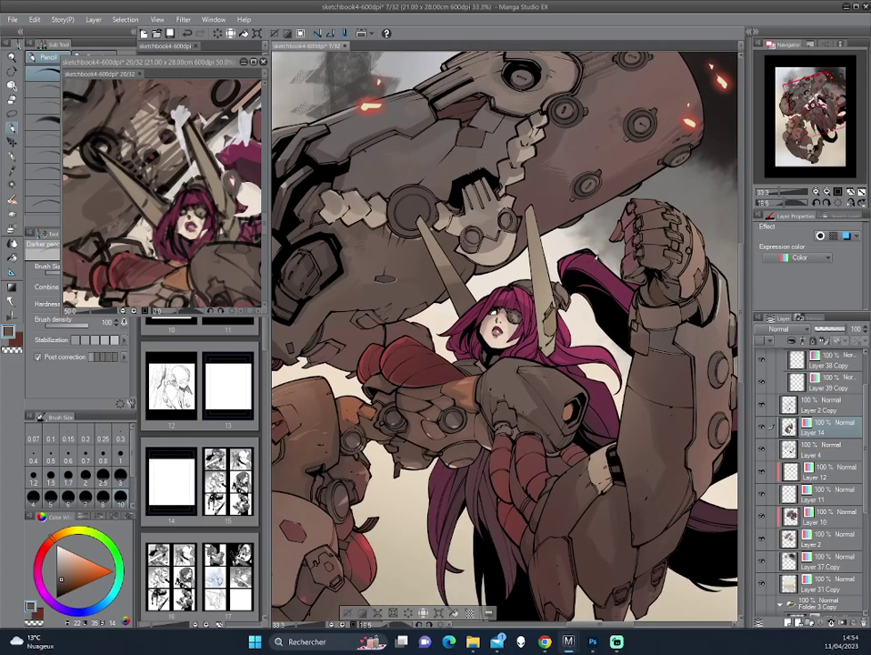
pyautogui.hotkey('ctrl', '-')
pyautogui.hotkey('ctrl', '-')
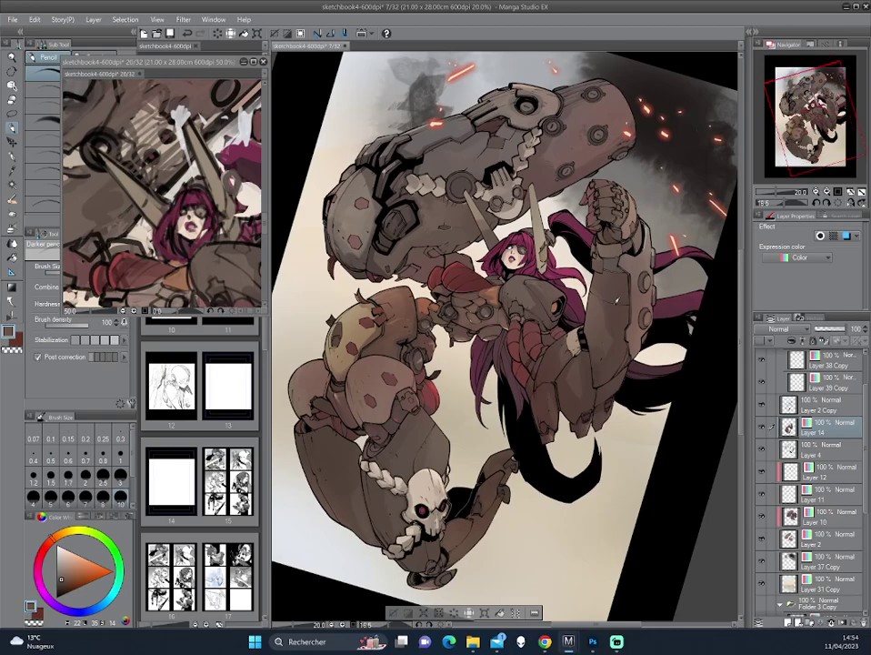
pyautogui.press('^')
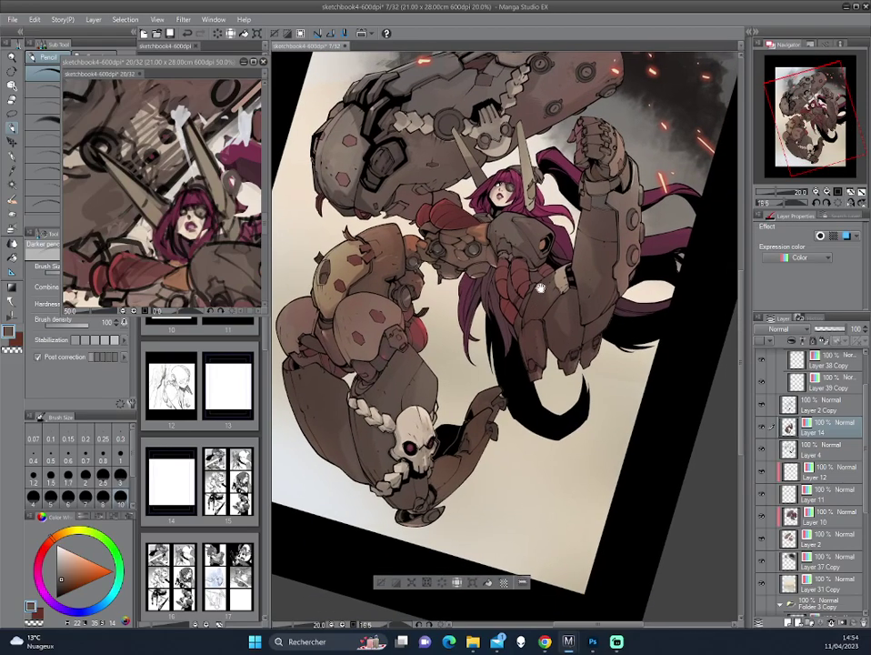
pyautogui.hotkey('ctrl', '+')
pyautogui.hotkey('ctrl', '+')
pyautogui.press('-')
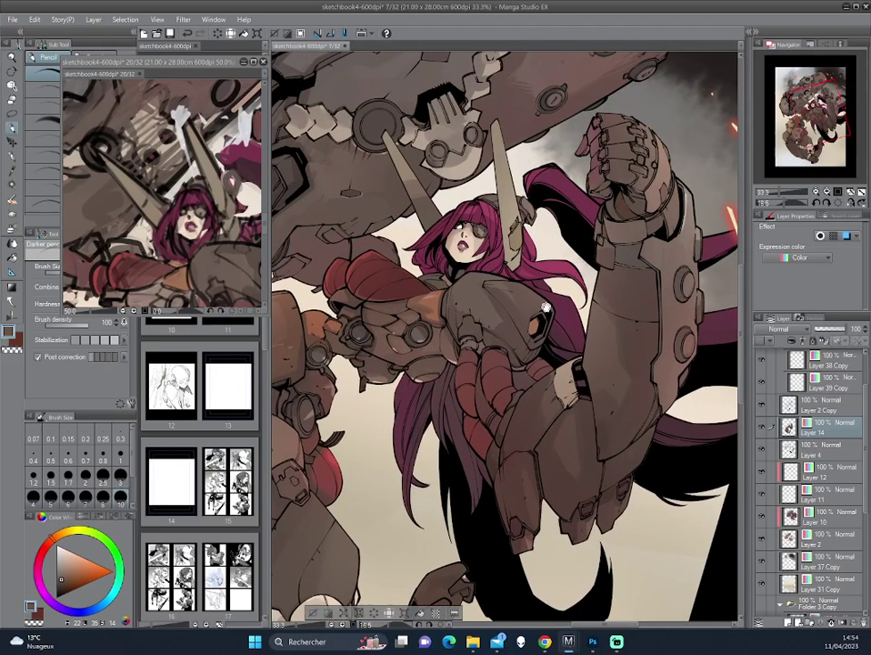
pyautogui.press('^')
pyautogui.press('^')
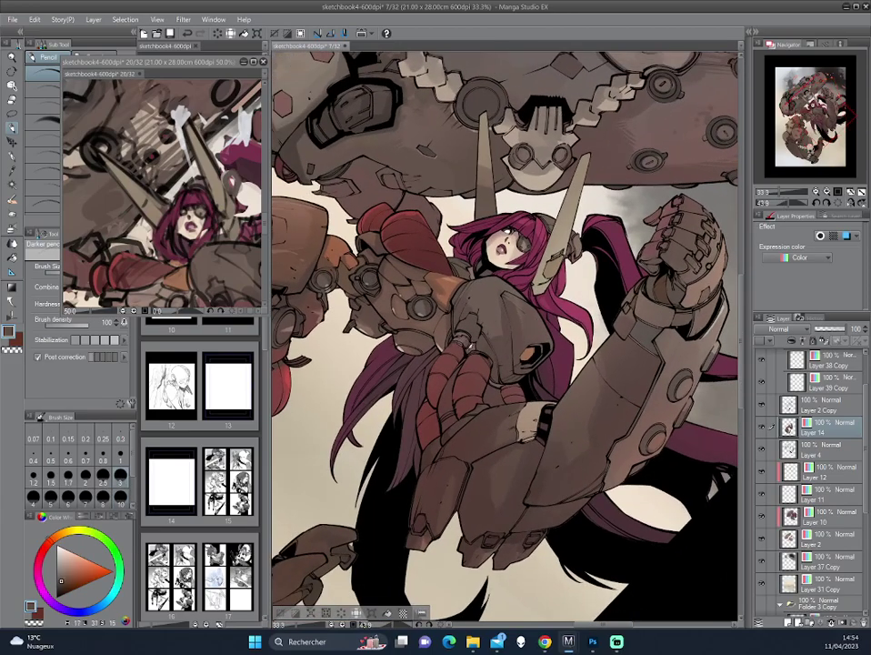
pyautogui.press('-')
pyautogui.press('-')
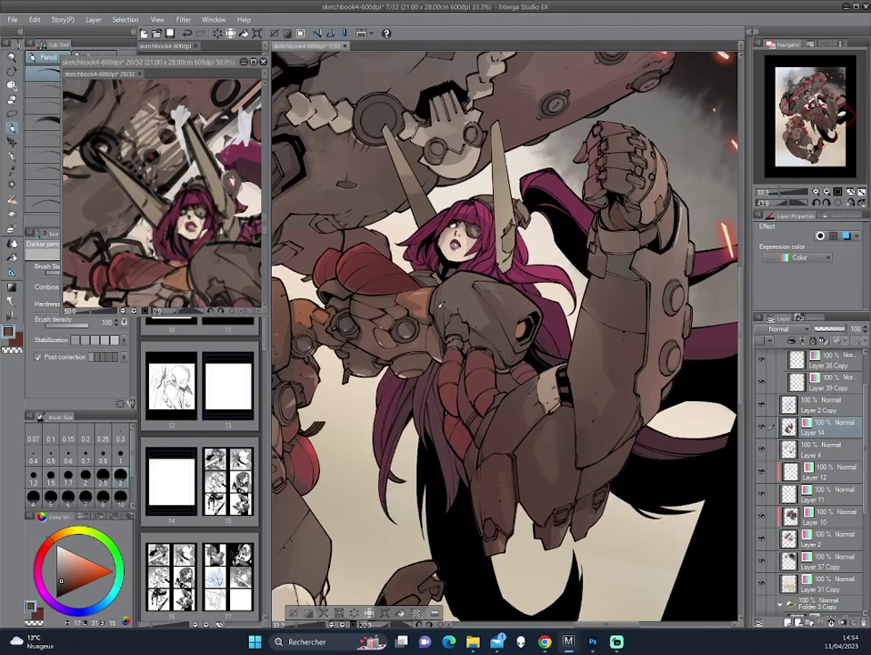
pyautogui.click(182, 241)
pyautogui.moveTo(181, 241); pyautogui.dragTo(128, 121)
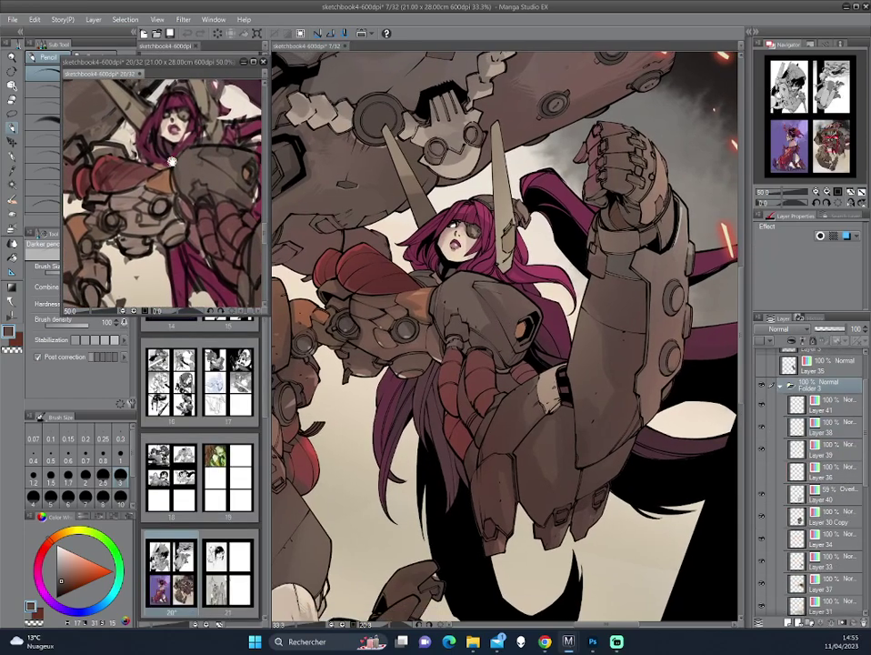
pyautogui.click(534, 263)
pyautogui.press('-')
pyautogui.keyDown('alt'); pyautogui.click(336, 305); pyautogui.keyUp('alt')
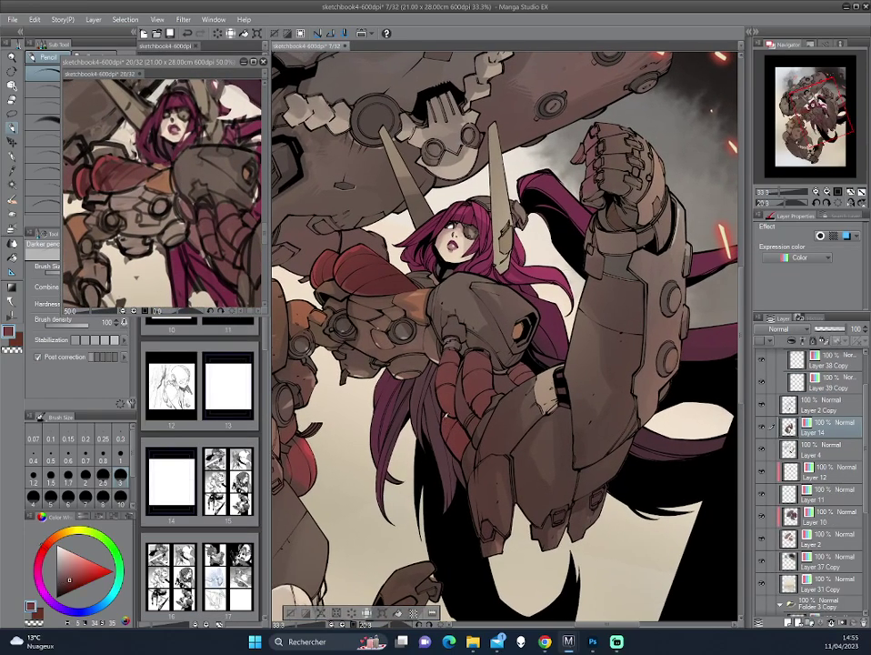
pyautogui.press('-')
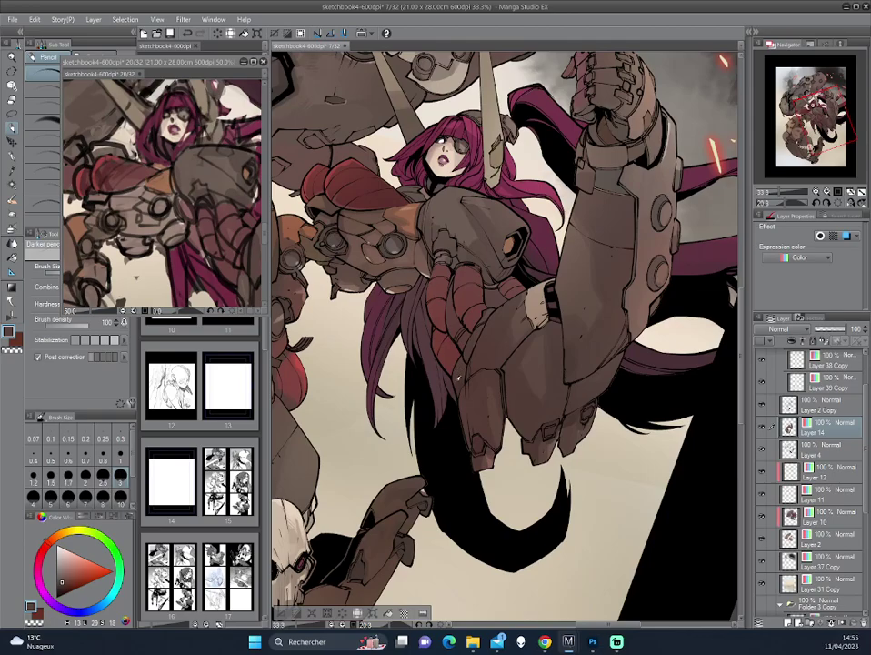
# Rotate and pan the view to look over the lower armour and skull
pyautogui.press('-')
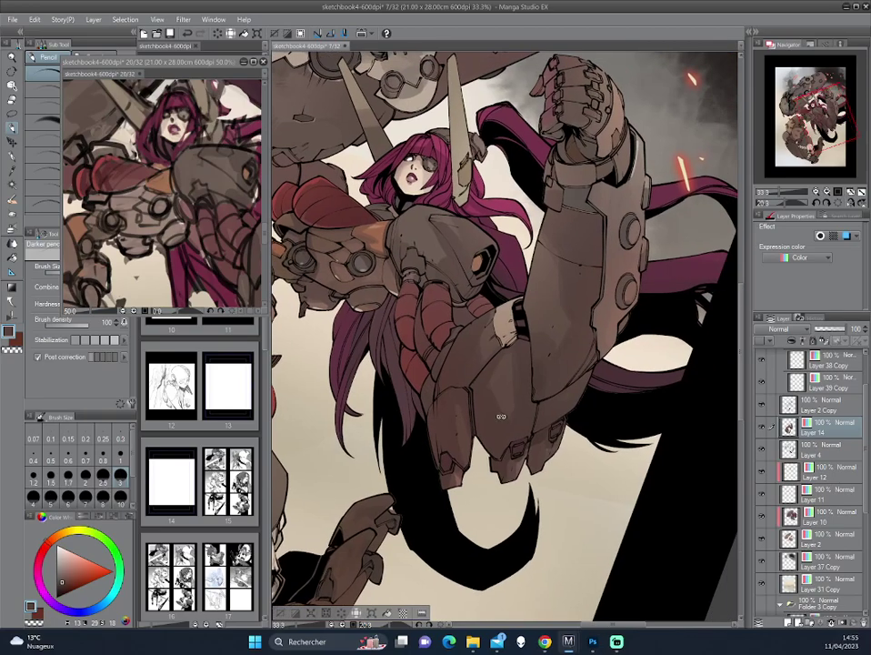
pyautogui.press('-')
pyautogui.press('-')
pyautogui.moveTo(658, 263); pyautogui.dragTo(658, 128)
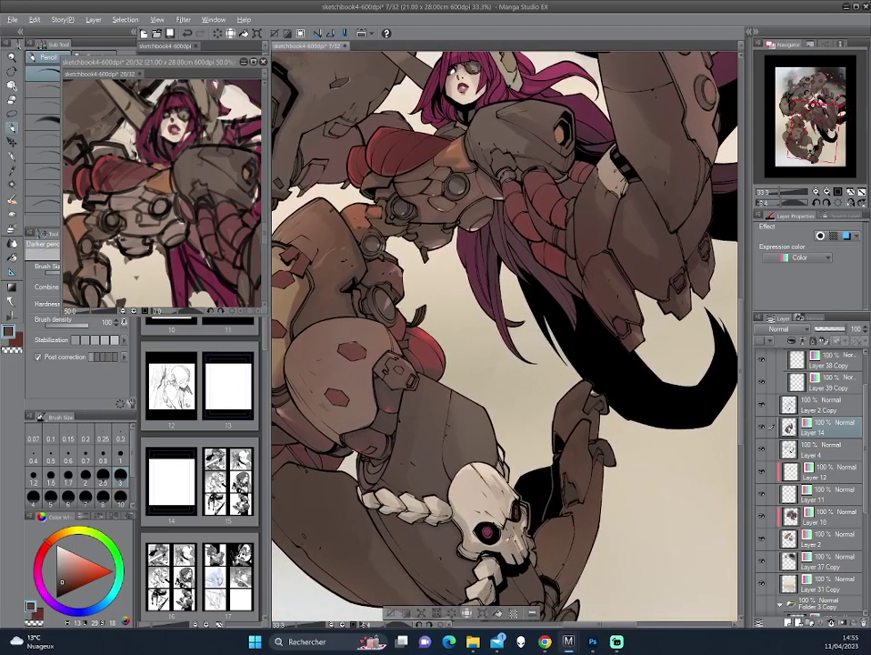
pyautogui.moveTo(593, 255); pyautogui.dragTo(474, 453)
pyautogui.press('-')
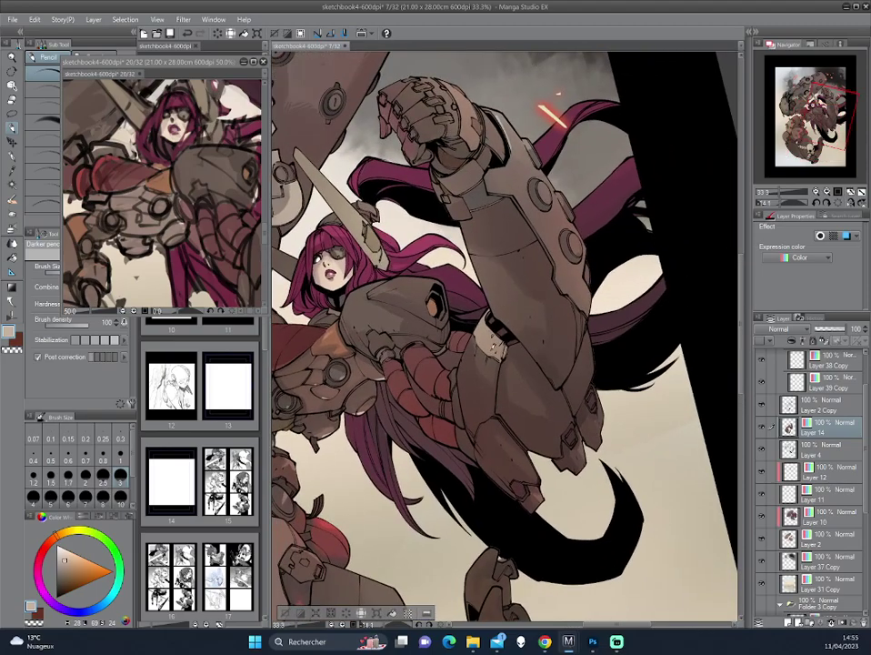
pyautogui.scroll(-2, 373, 341)
pyautogui.scroll(-5, 373, 341)
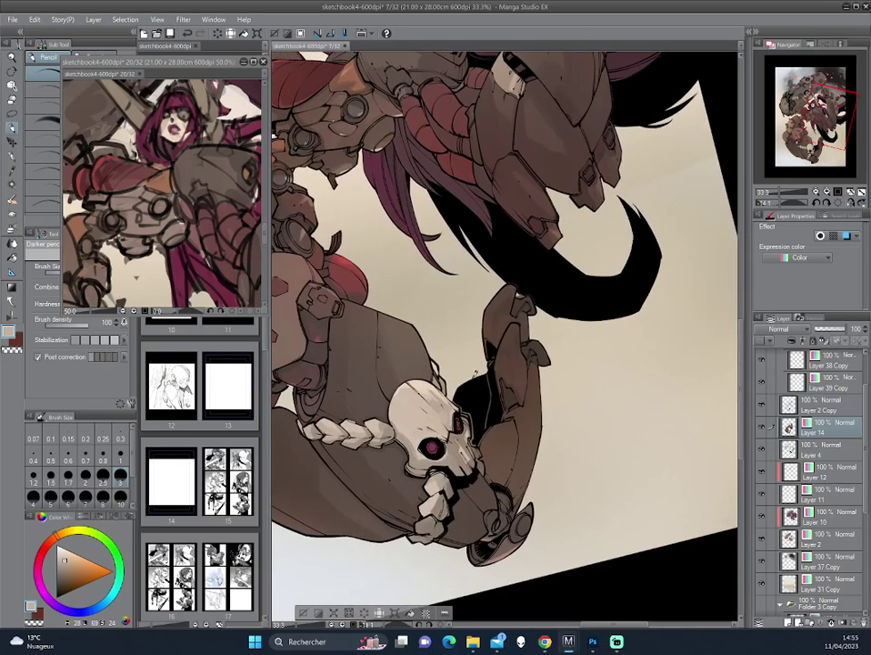
pyautogui.scroll(6, 373, 241)
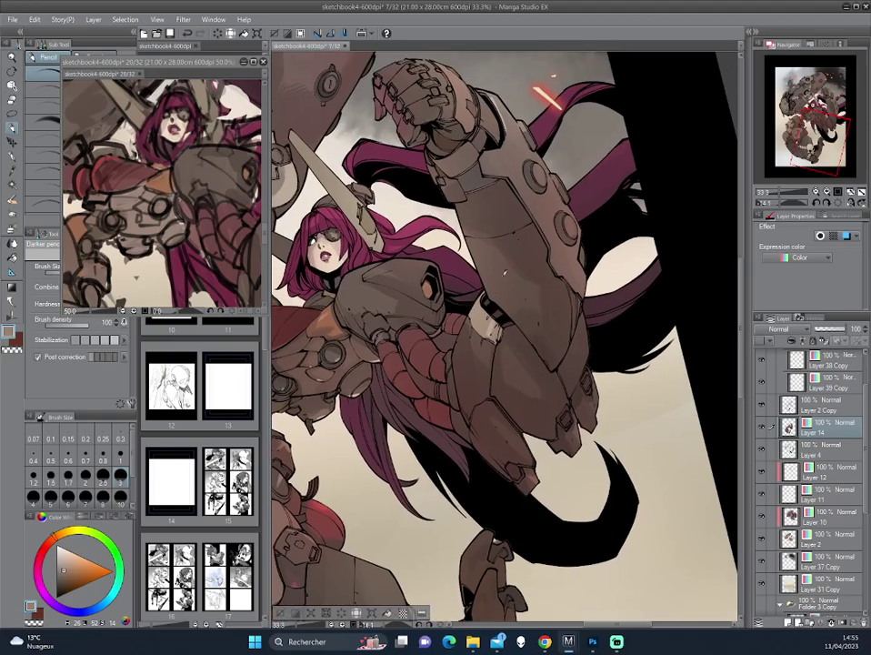
# Pick a slightly lighter shading colour in the colour wheel triangle
pyautogui.scroll(-5, 377, 322)
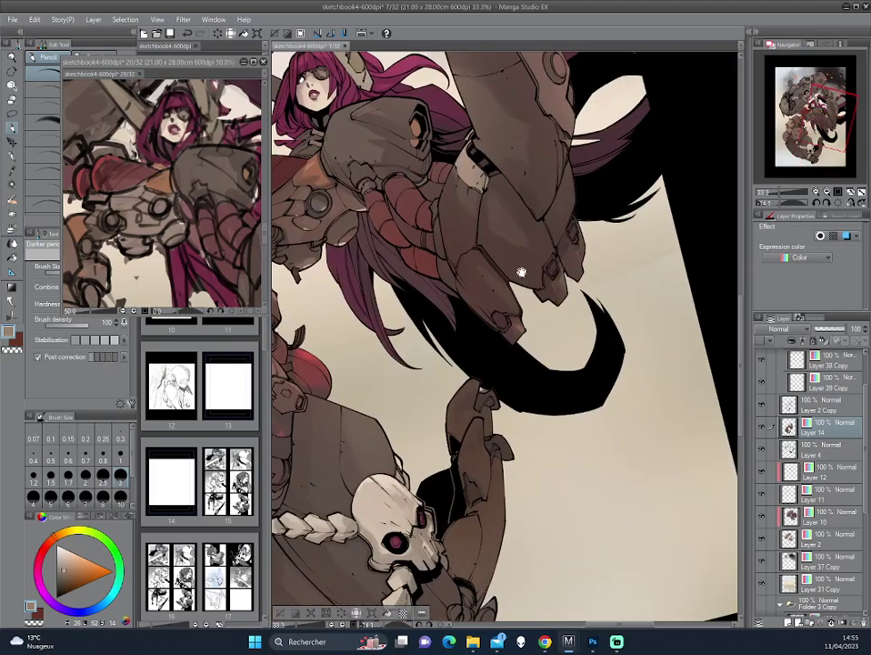
pyautogui.scroll(-2, 376, 322)
pyautogui.scroll(6, 326, 349)
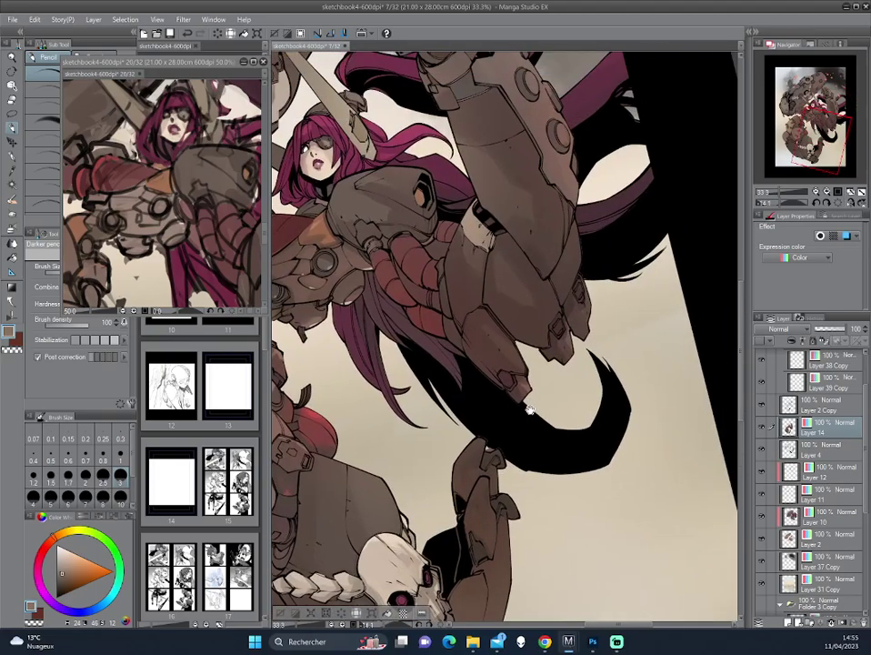
pyautogui.scroll(2, 360, 278)
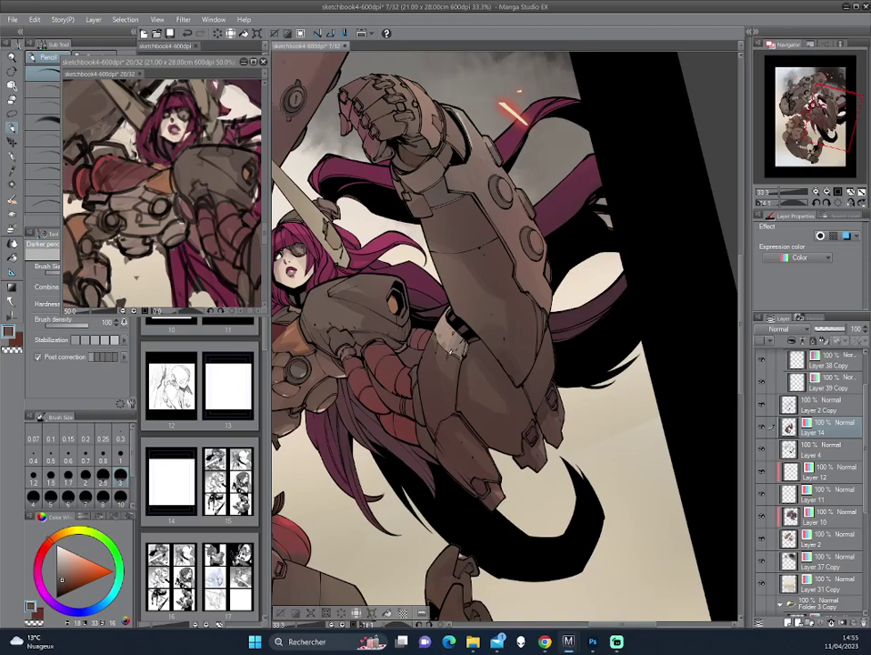
pyautogui.moveTo(336, 268); pyautogui.dragTo(583, 312)
pyautogui.click(65, 567)
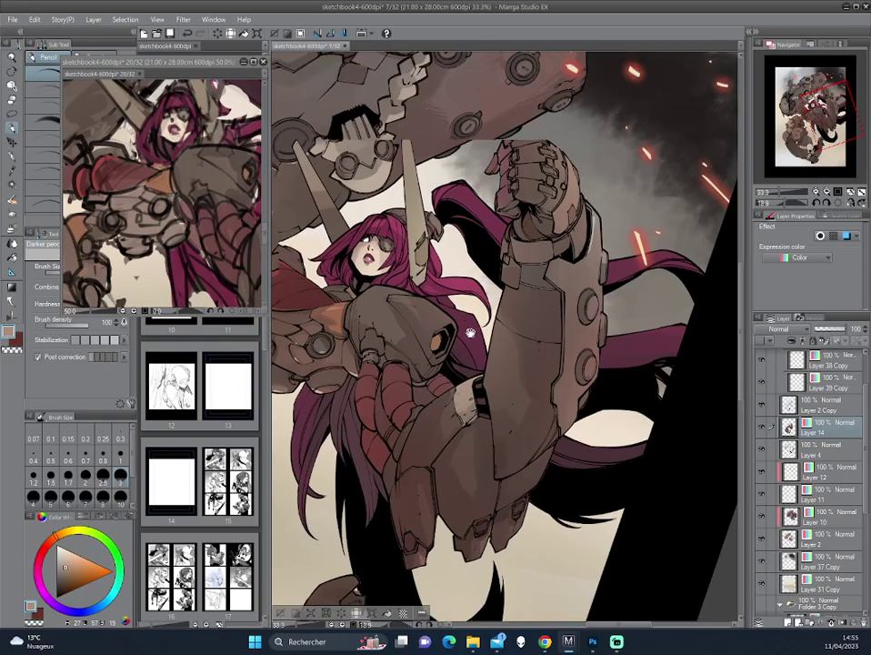
pyautogui.moveTo(453, 386); pyautogui.dragTo(512, 582)
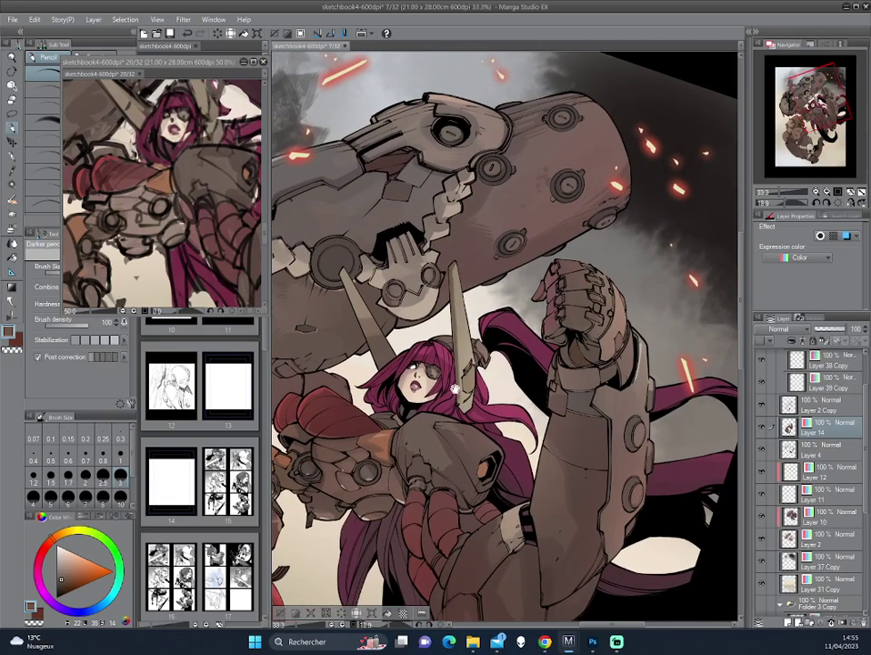
pyautogui.press('^')
pyautogui.keyDown('alt'); pyautogui.click(334, 285); pyautogui.keyUp('alt')
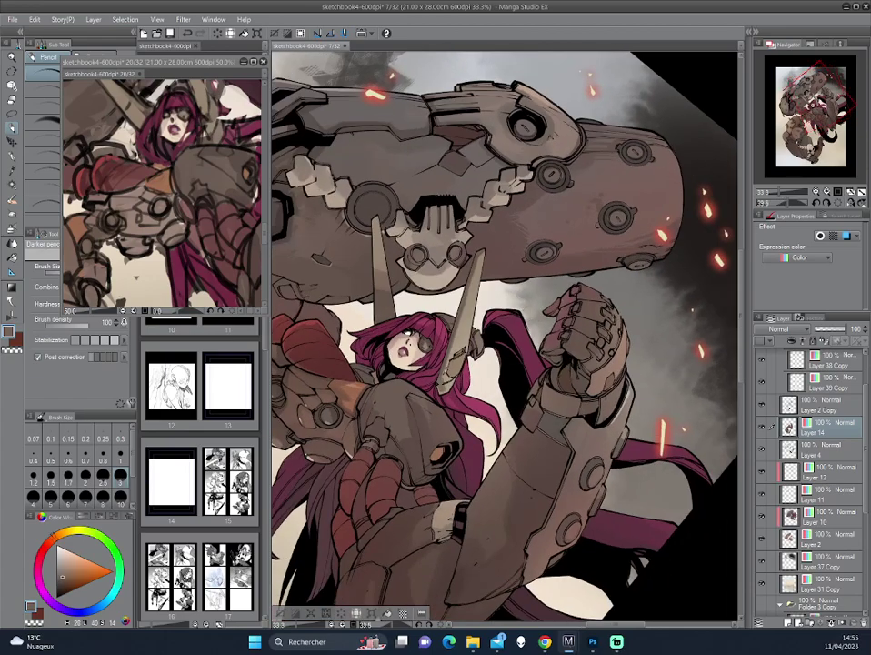
pyautogui.keyDown('alt'); pyautogui.click(334, 285); pyautogui.keyUp('alt')
pyautogui.keyDown('alt'); pyautogui.click(333, 285); pyautogui.keyUp('alt')
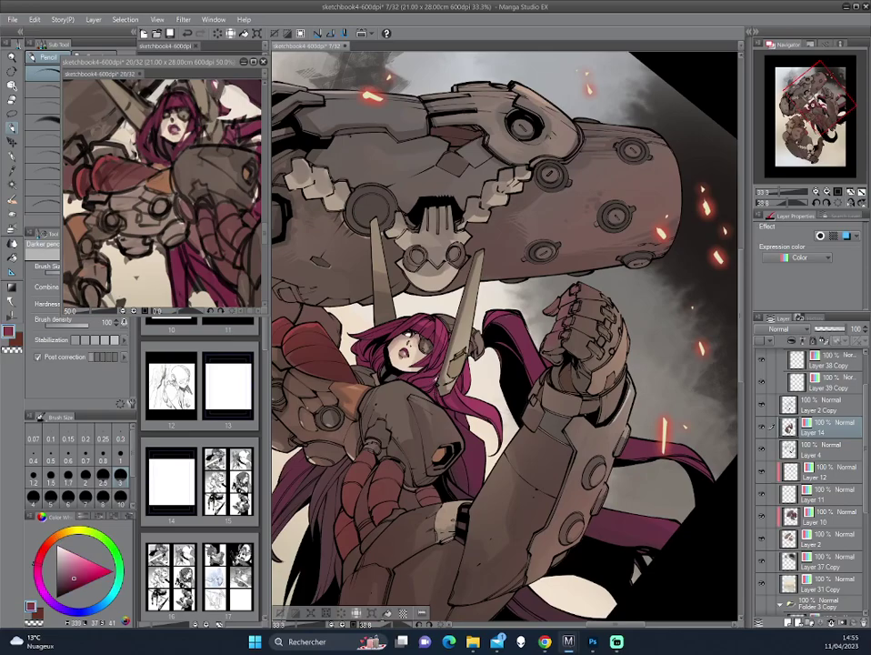
pyautogui.keyDown('alt'); pyautogui.click(334, 285); pyautogui.keyUp('alt')
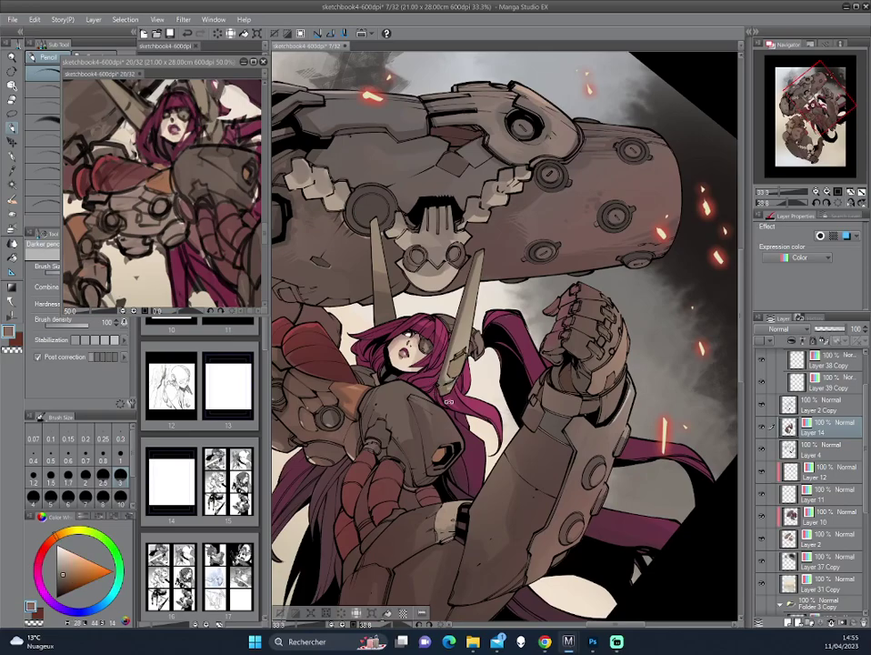
pyautogui.moveTo(336, 285)
pyautogui.mouseDown()
pyautogui.moveTo(556, 280)
pyautogui.moveTo(534, 313)
pyautogui.mouseUp()
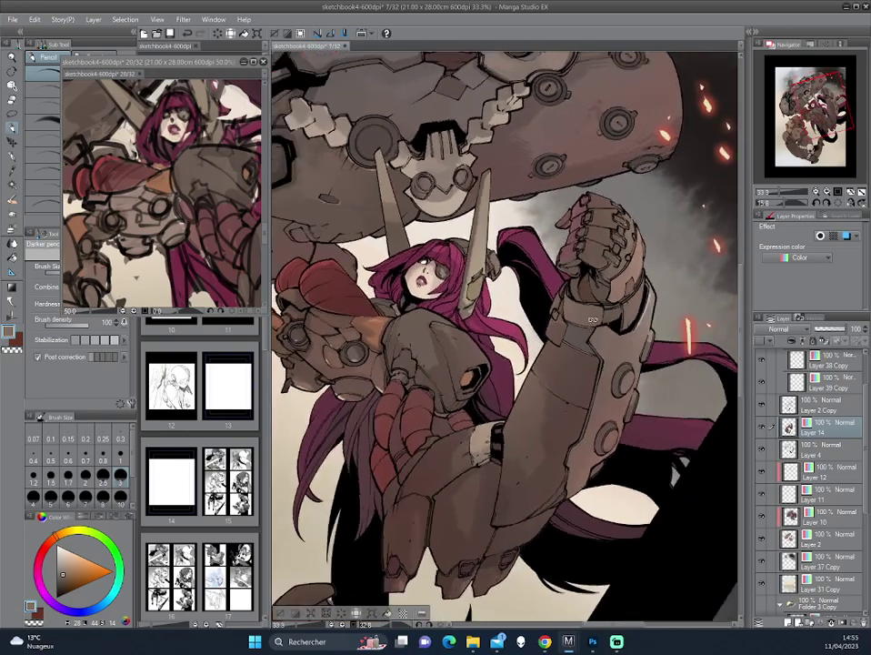
pyautogui.moveTo(533, 314); pyautogui.dragTo(499, 303)
pyautogui.keyDown('alt'); pyautogui.click(499, 303); pyautogui.keyUp('alt')
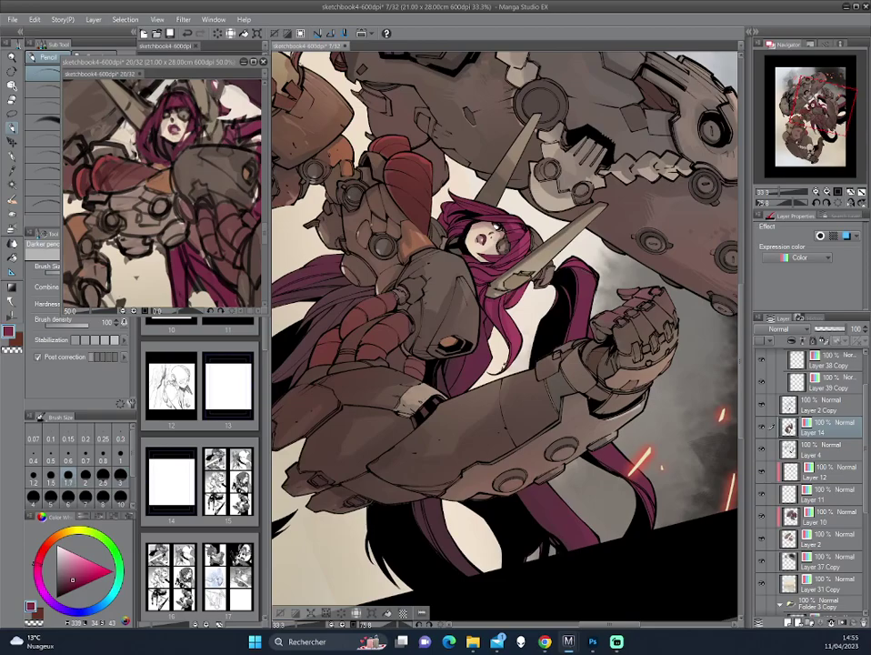
pyautogui.moveTo(371, 237)
pyautogui.mouseDown()
pyautogui.moveTo(368, 287)
pyautogui.moveTo(411, 226)
pyautogui.moveTo(420, 185)
pyautogui.moveTo(375, 304)
pyautogui.mouseUp()
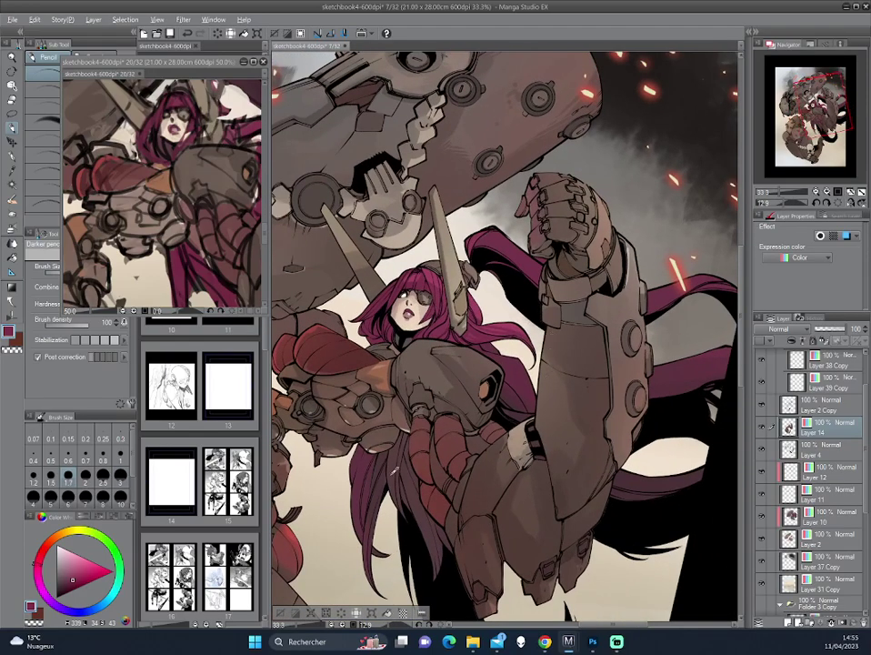
pyautogui.moveTo(290, 342); pyautogui.dragTo(362, 260)
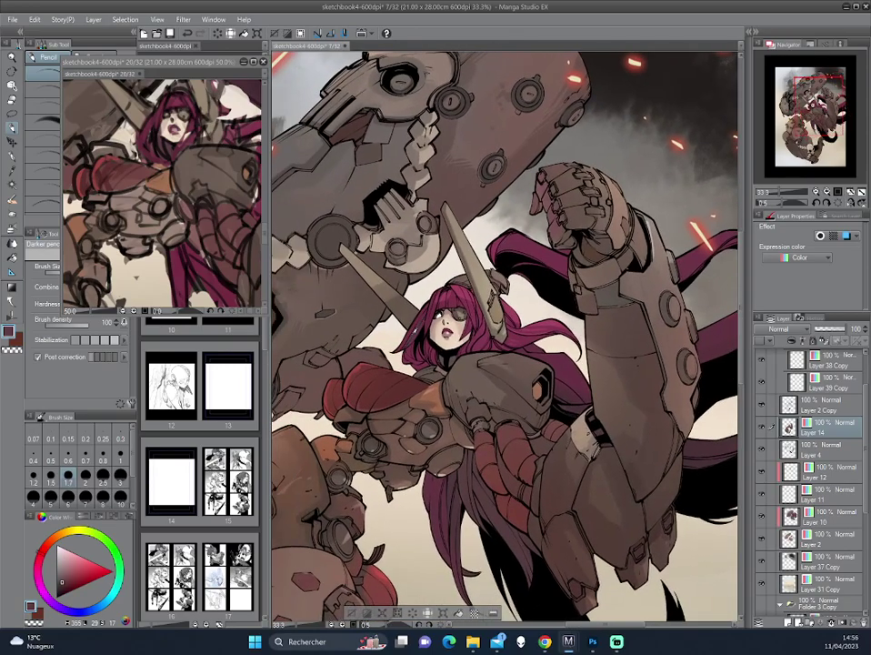
pyautogui.hotkey('ctrl', '+')
pyautogui.moveTo(502, 249)
pyautogui.mouseDown()
pyautogui.moveTo(601, 228)
pyautogui.moveTo(591, 218)
pyautogui.mouseUp()
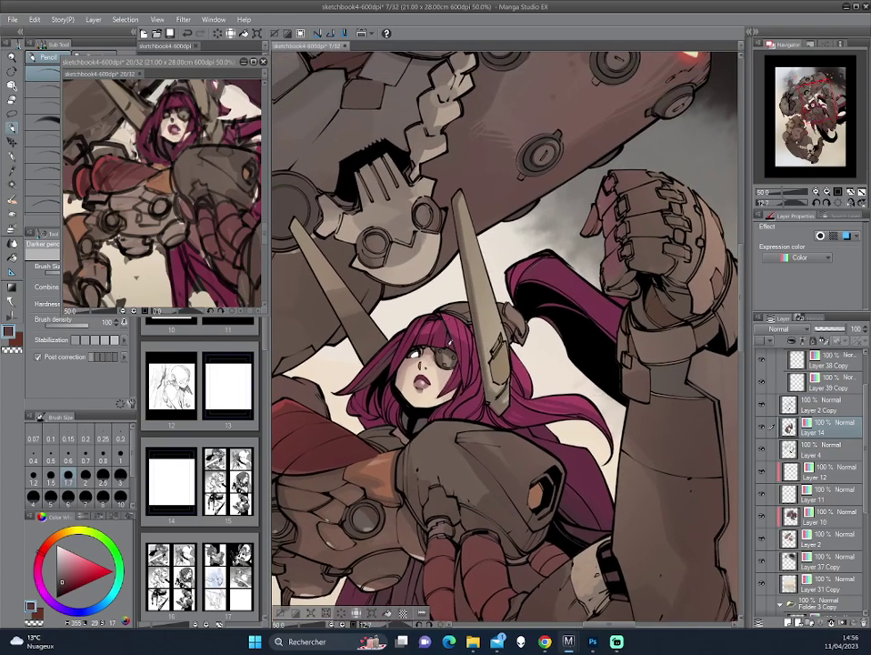
pyautogui.moveTo(354, 300); pyautogui.dragTo(362, 229)
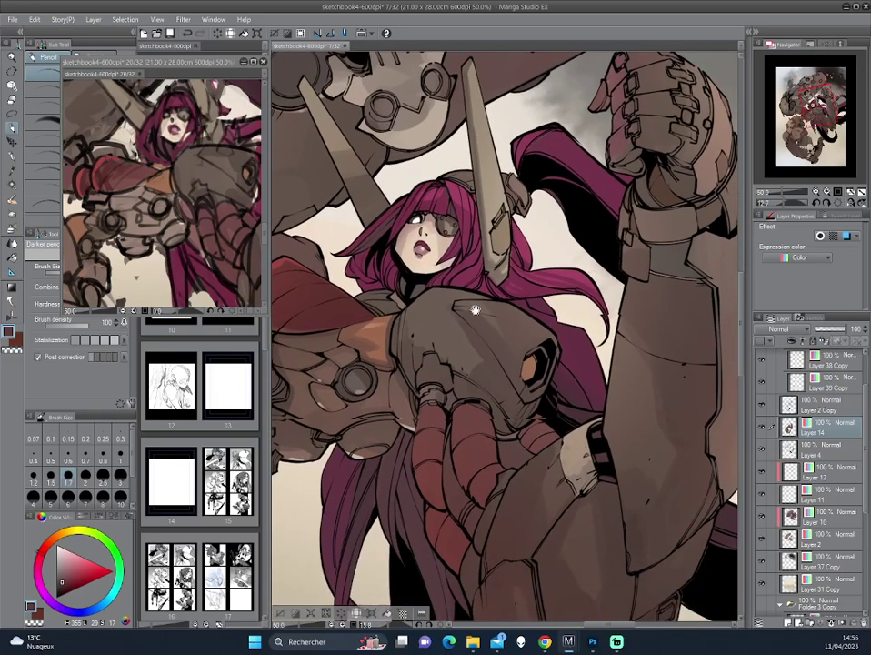
pyautogui.moveTo(460, 317)
pyautogui.mouseDown()
pyautogui.moveTo(451, 287)
pyautogui.moveTo(444, 448)
pyautogui.moveTo(496, 463)
pyautogui.mouseUp()
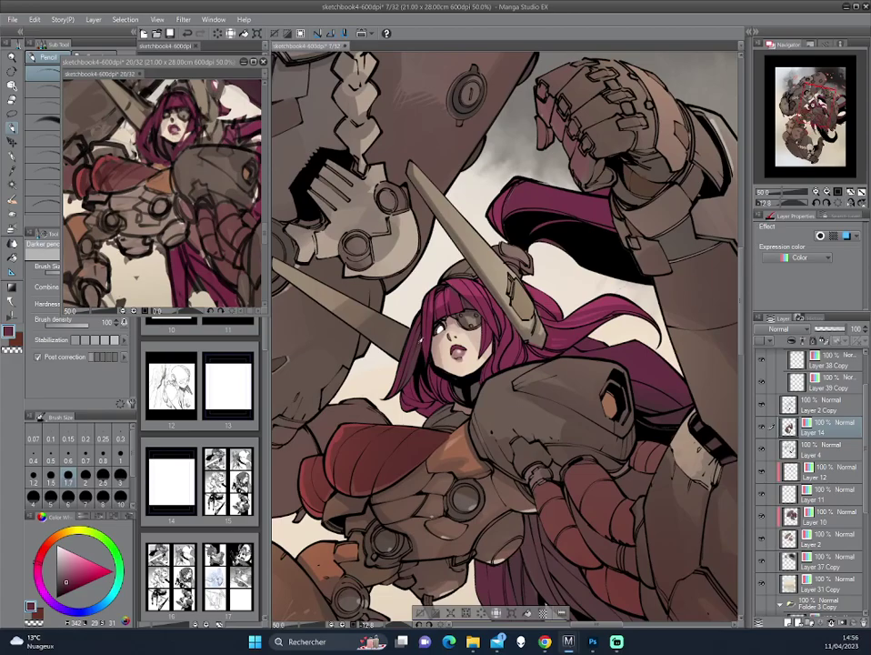
pyautogui.moveTo(291, 300); pyautogui.dragTo(376, 227)
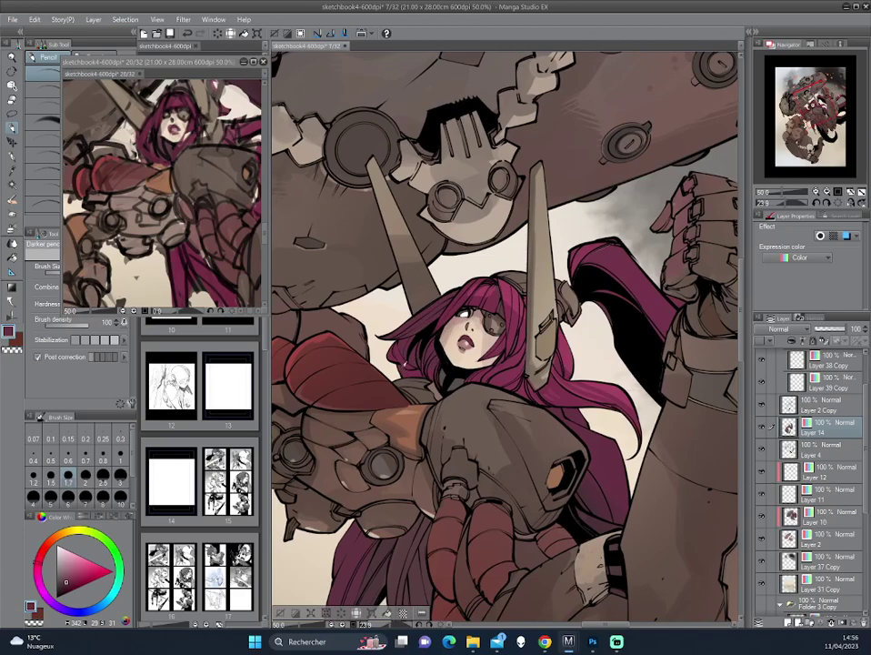
pyautogui.moveTo(331, 241)
pyautogui.mouseDown()
pyautogui.moveTo(454, 433)
pyautogui.moveTo(354, 215)
pyautogui.mouseUp()
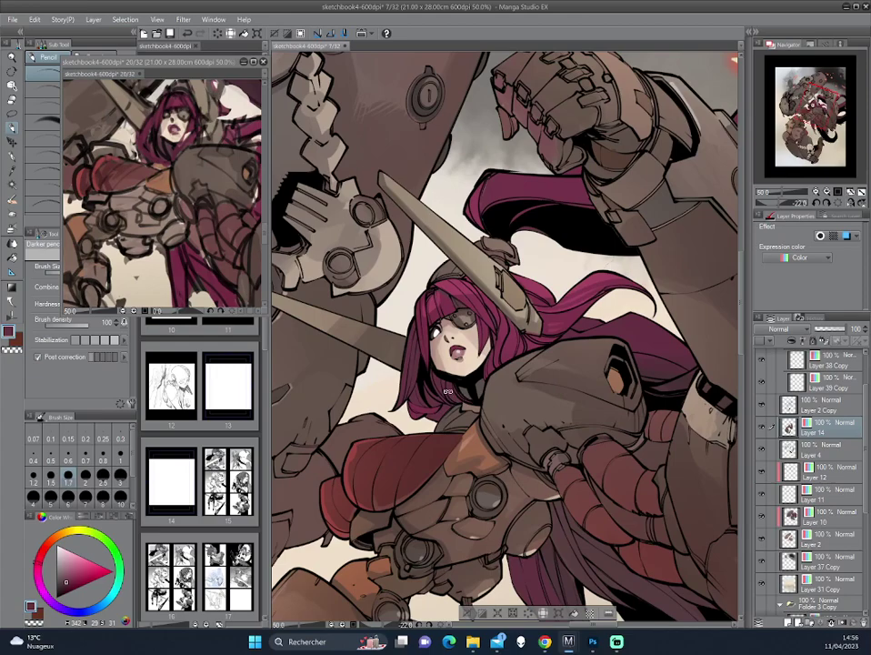
pyautogui.moveTo(336, 291); pyautogui.dragTo(360, 269)
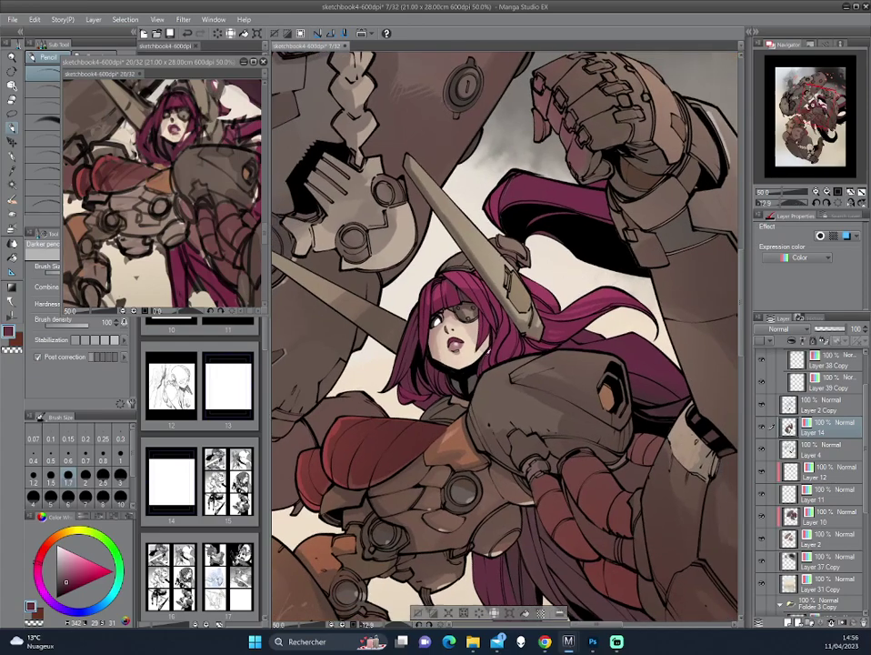
pyautogui.keyDown('alt'); pyautogui.click(359, 241); pyautogui.keyUp('alt')
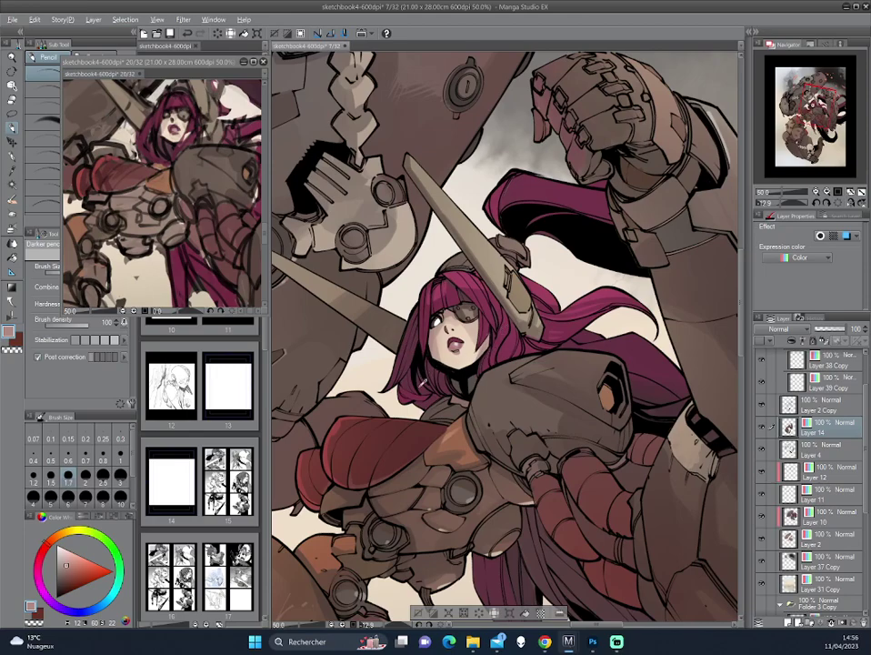
pyautogui.keyDown('alt'); pyautogui.click(318, 287); pyautogui.keyUp('alt')
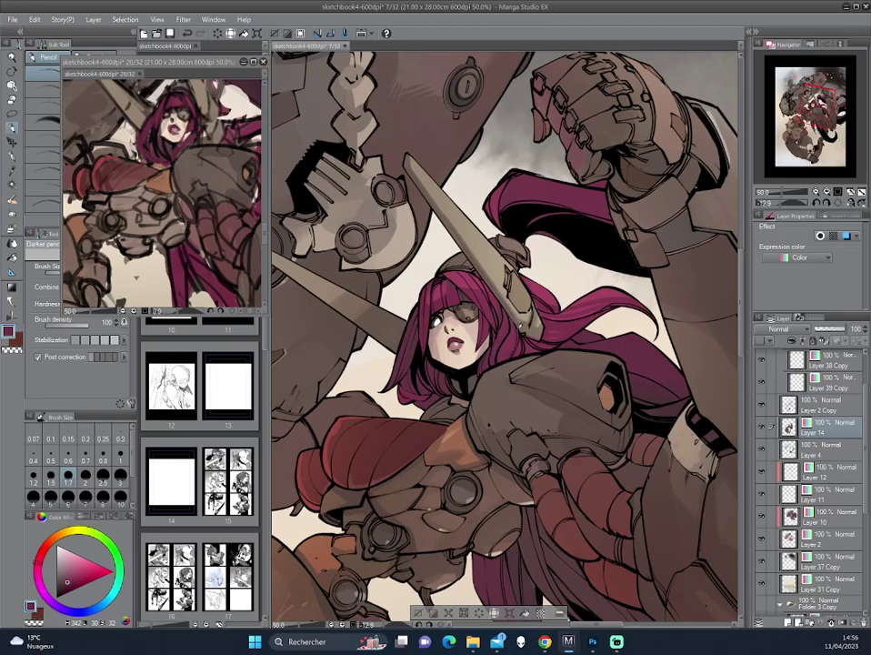
pyautogui.moveTo(386, 244); pyautogui.dragTo(568, 230)
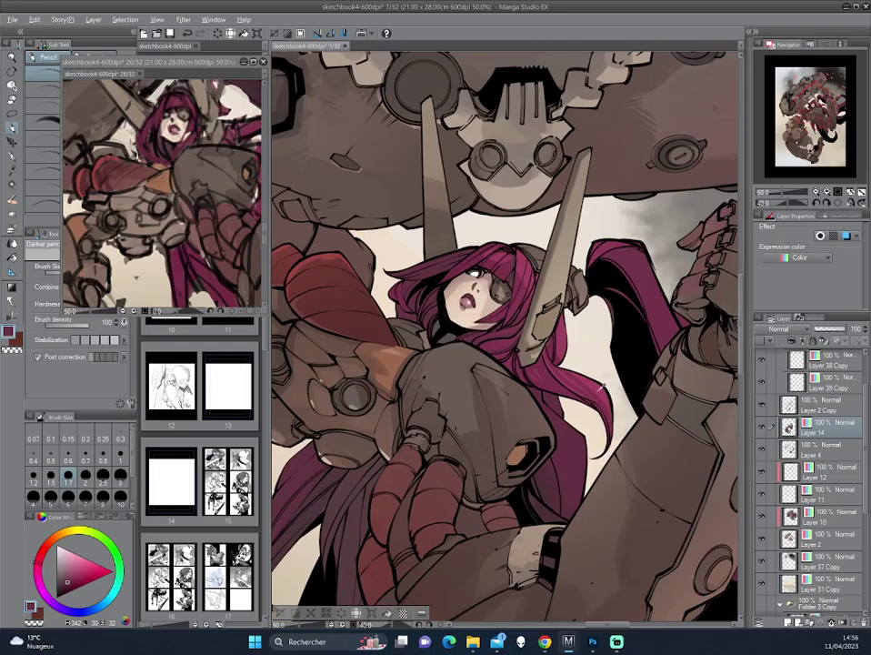
pyautogui.keyDown('alt'); pyautogui.click(586, 345); pyautogui.keyUp('alt')
pyautogui.moveTo(546, 228); pyautogui.dragTo(509, 300)
pyautogui.click(79, 558)
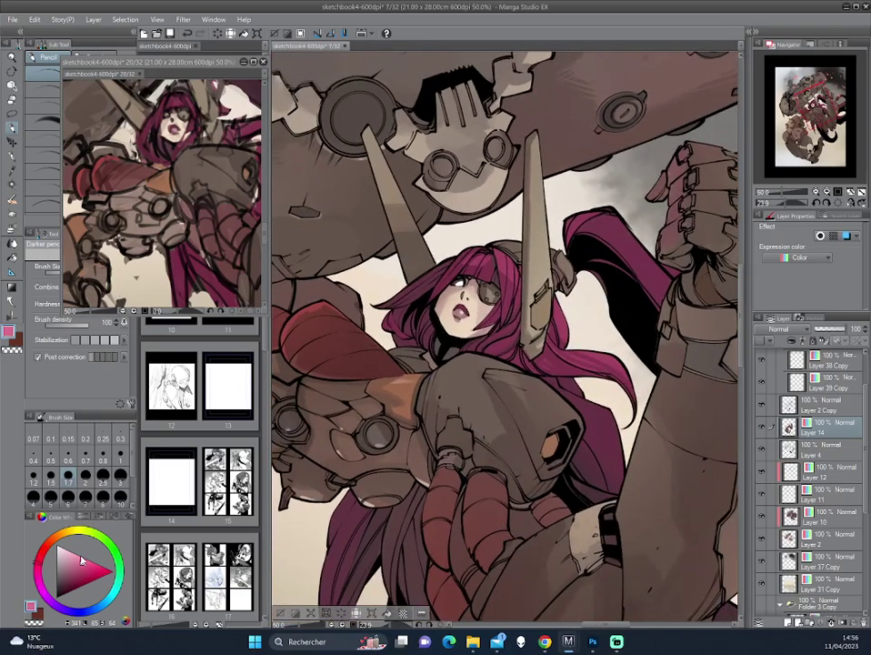
pyautogui.moveTo(591, 182); pyautogui.dragTo(655, 273)
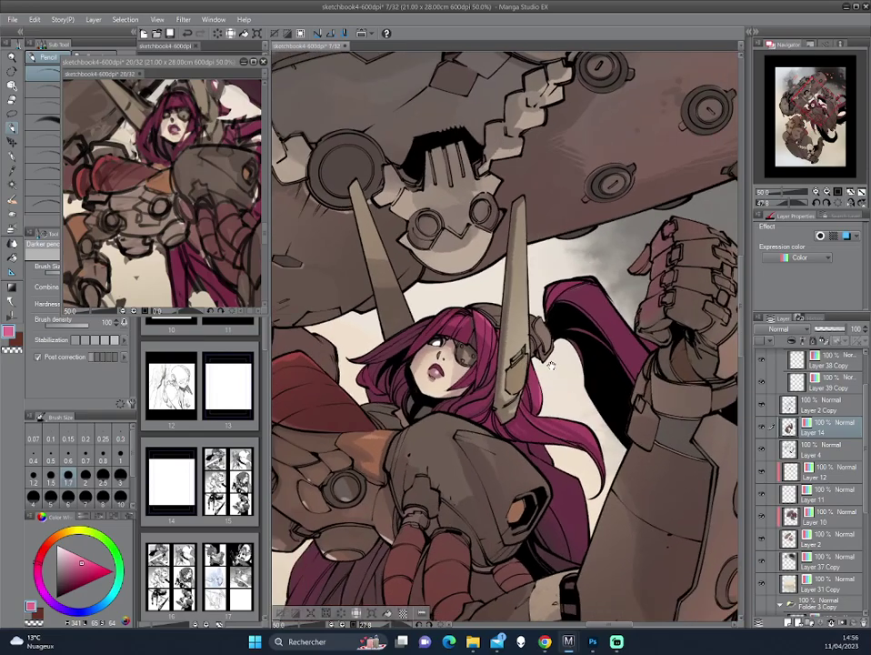
pyautogui.moveTo(390, 300); pyautogui.dragTo(328, 290)
pyautogui.keyDown('alt'); pyautogui.click(327, 289); pyautogui.keyUp('alt')
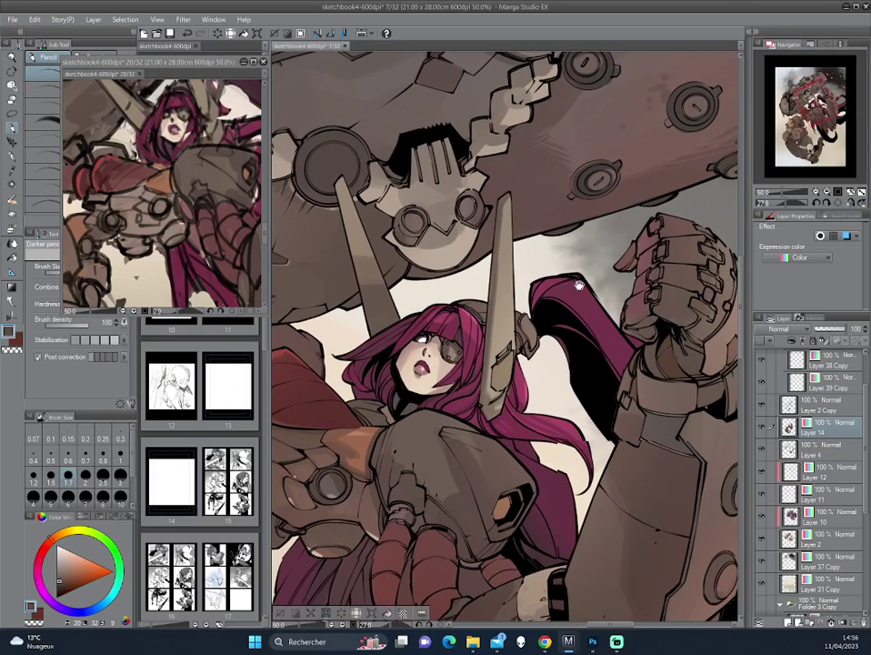
pyautogui.moveTo(559, 292)
pyautogui.mouseDown()
pyautogui.moveTo(523, 291)
pyautogui.moveTo(588, 293)
pyautogui.mouseUp()
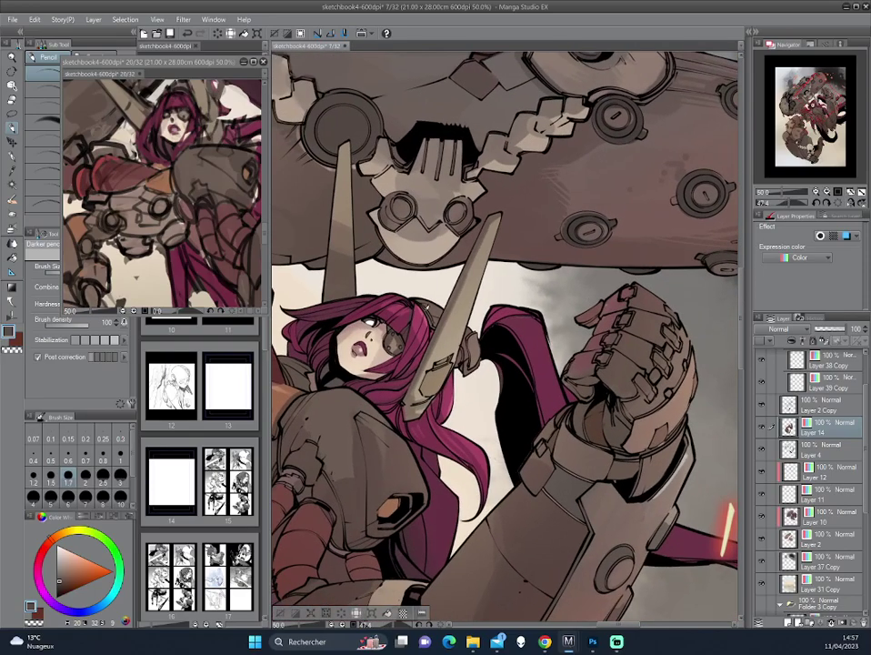
pyautogui.moveTo(319, 238); pyautogui.dragTo(358, 266)
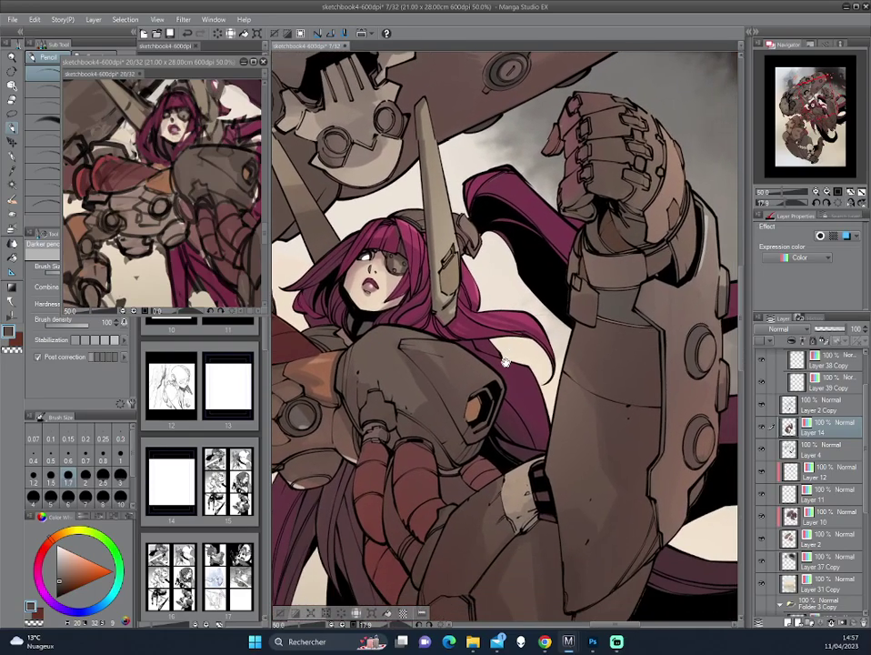
pyautogui.moveTo(412, 365); pyautogui.dragTo(507, 305)
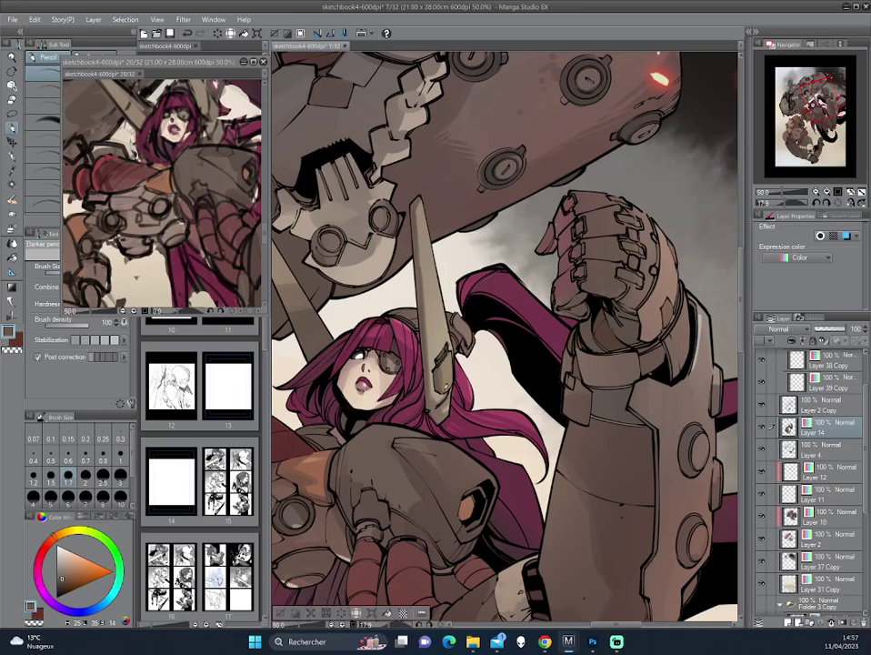
pyautogui.moveTo(360, 228); pyautogui.dragTo(361, 274)
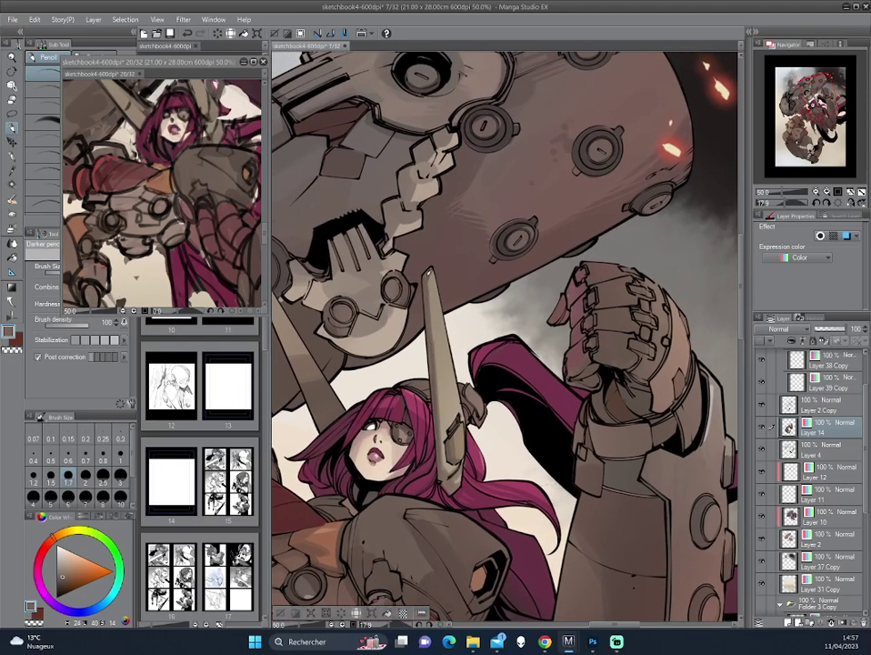
# Pick a pale off-white drawing colour and turn the view so the girl sits upright
pyautogui.moveTo(320, 275); pyautogui.dragTo(293, 264)
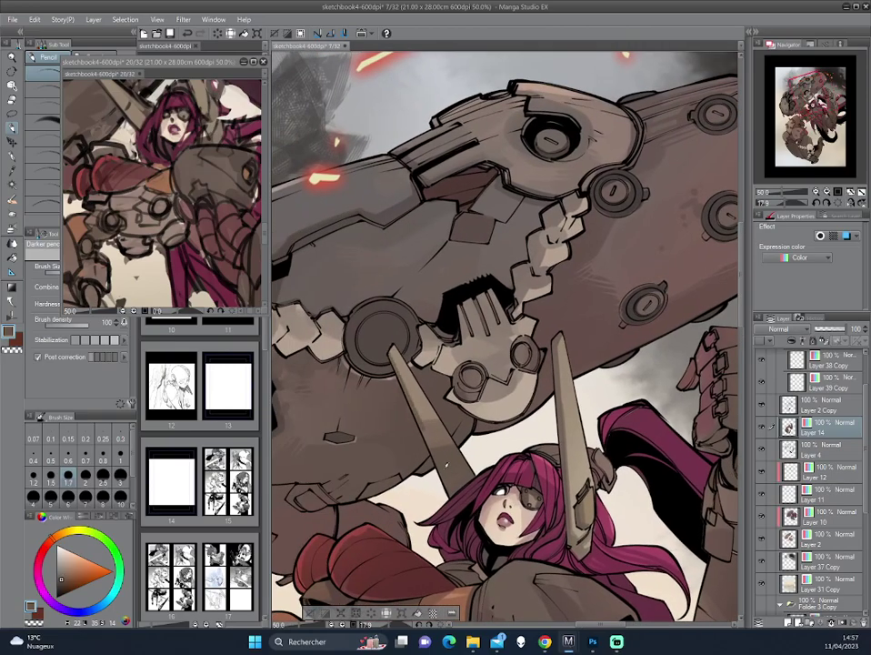
pyautogui.moveTo(319, 340); pyautogui.dragTo(476, 265)
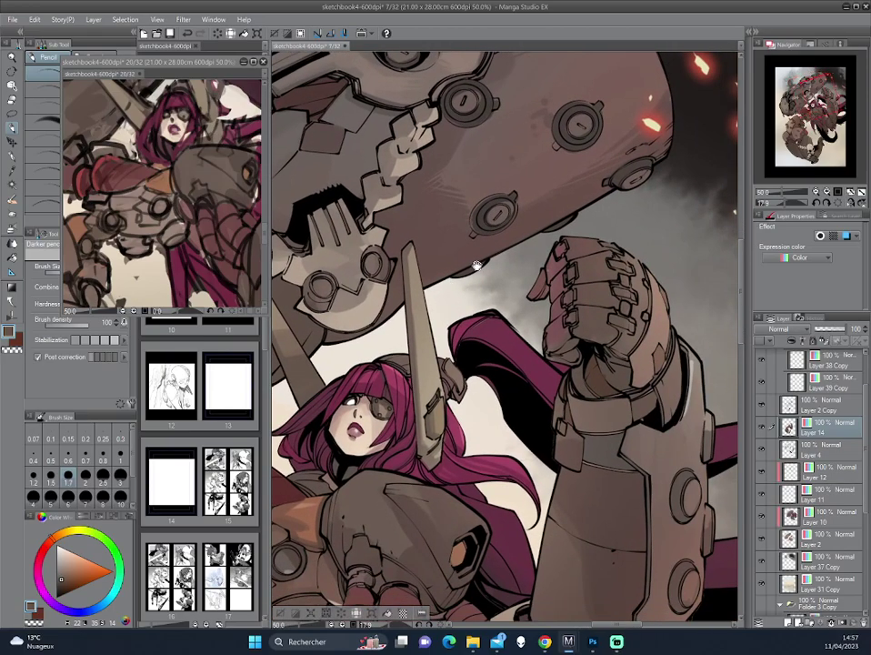
pyautogui.keyDown('alt'); pyautogui.click(349, 299); pyautogui.keyUp('alt')
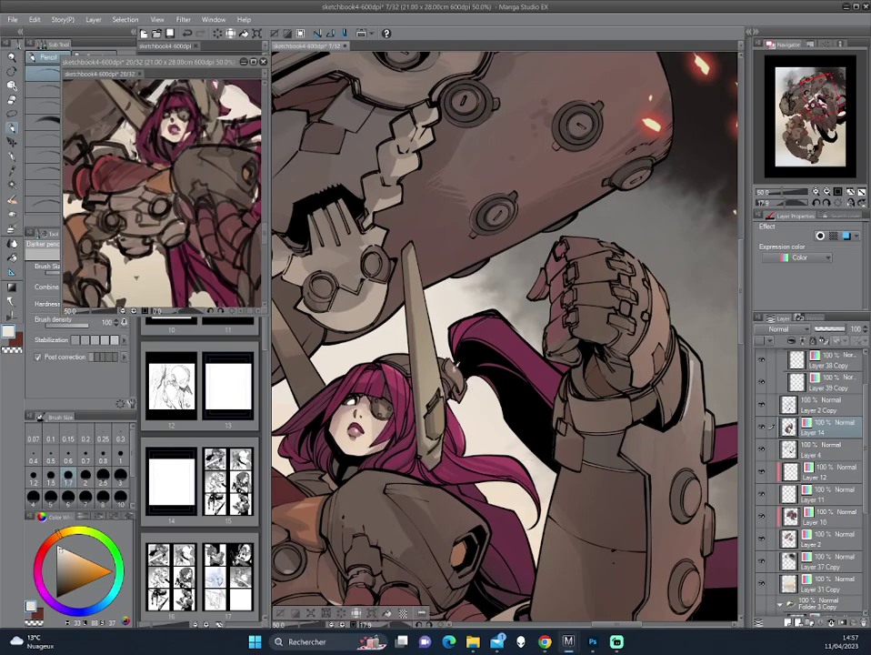
pyautogui.moveTo(342, 277)
pyautogui.mouseDown()
pyautogui.moveTo(486, 428)
pyautogui.moveTo(473, 400)
pyautogui.mouseUp()
pyautogui.scroll(-1, 485, 428)
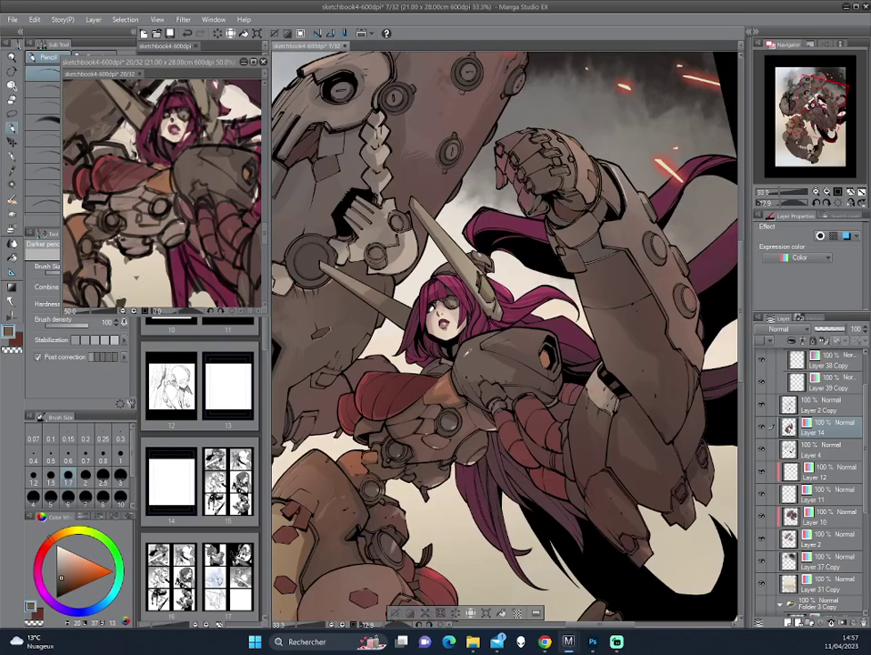
pyautogui.moveTo(349, 264); pyautogui.dragTo(356, 257)
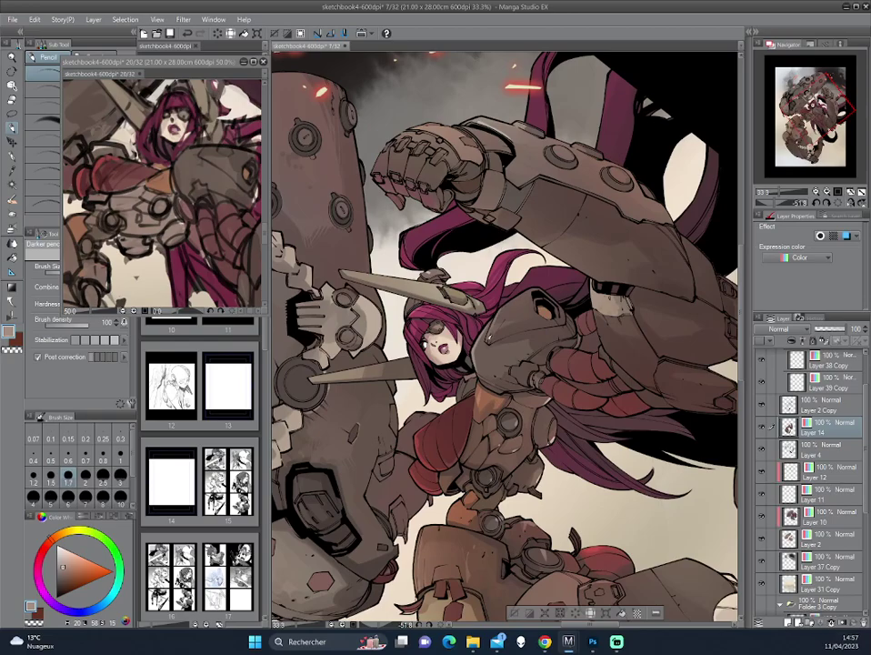
pyautogui.moveTo(373, 234); pyautogui.dragTo(509, 327)
pyautogui.scroll(1, 558, 375)
pyautogui.moveTo(557, 376)
pyautogui.mouseDown()
pyautogui.moveTo(364, 255)
pyautogui.moveTo(395, 253)
pyautogui.mouseUp()
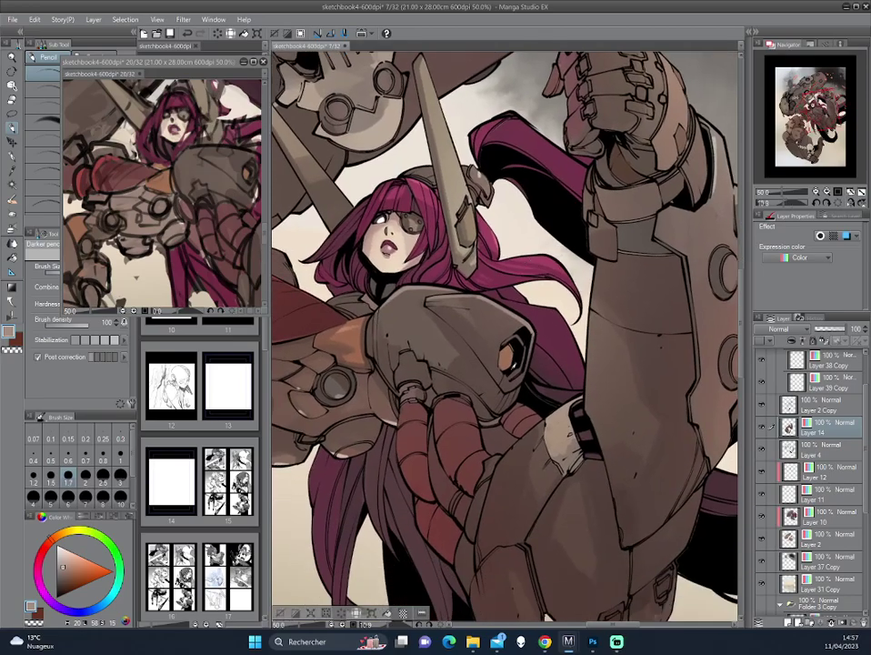
pyautogui.moveTo(300, 262); pyautogui.dragTo(548, 256)
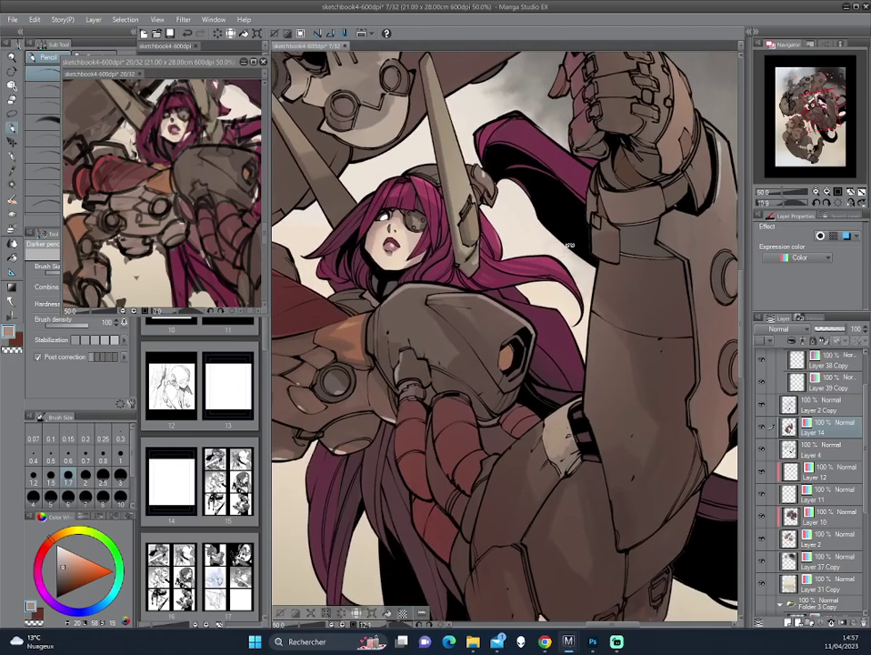
# Switch to a slightly smaller brush and choose a dark brown for armor shading
pyautogui.click(50, 475)
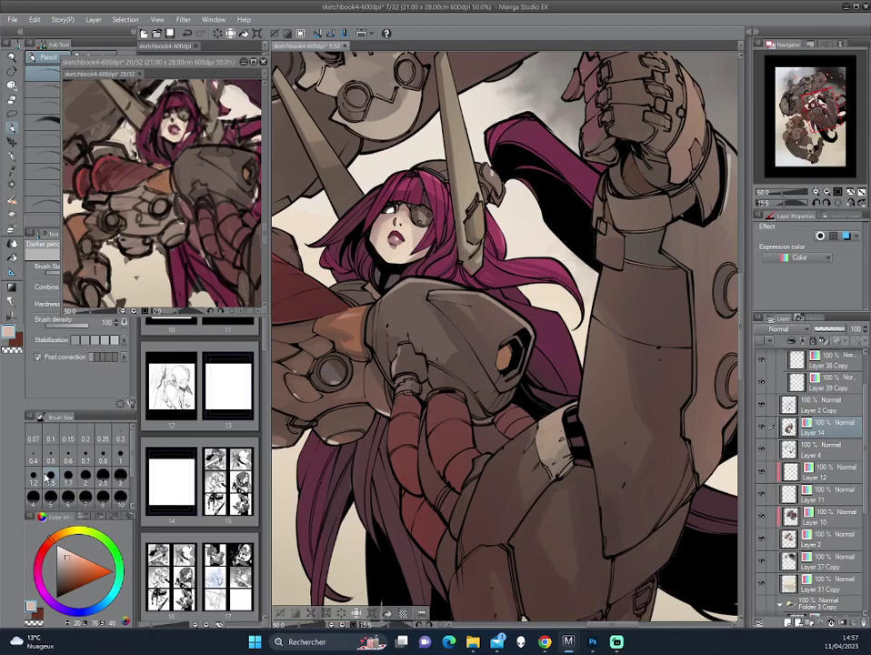
pyautogui.keyDown('alt'); pyautogui.click(398, 241); pyautogui.keyUp('alt')
pyautogui.moveTo(396, 241)
pyautogui.mouseDown()
pyautogui.moveTo(551, 236)
pyautogui.moveTo(373, 231)
pyautogui.mouseUp()
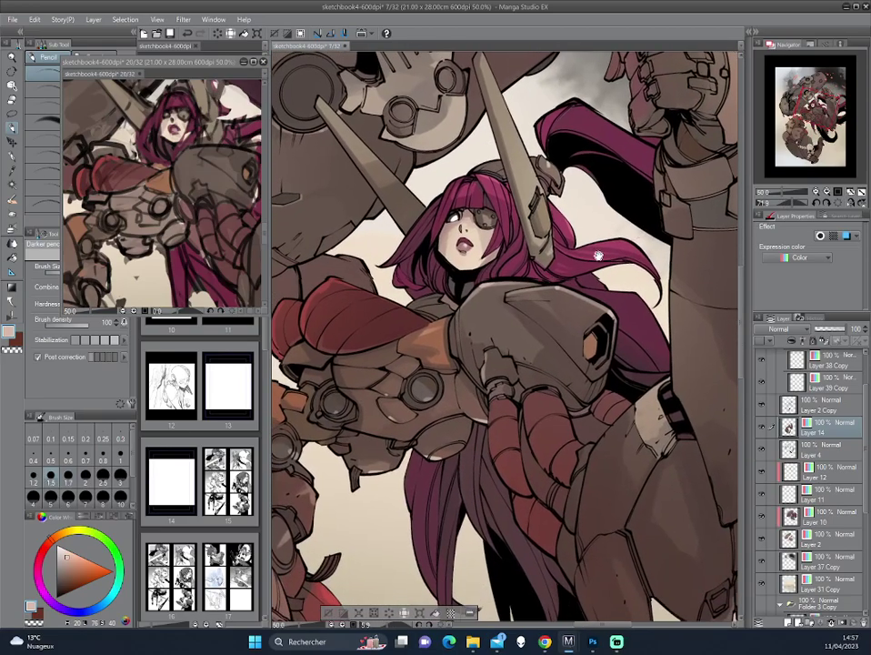
pyautogui.moveTo(599, 257); pyautogui.dragTo(571, 153)
pyautogui.keyDown('alt'); pyautogui.click(564, 207); pyautogui.keyUp('alt')
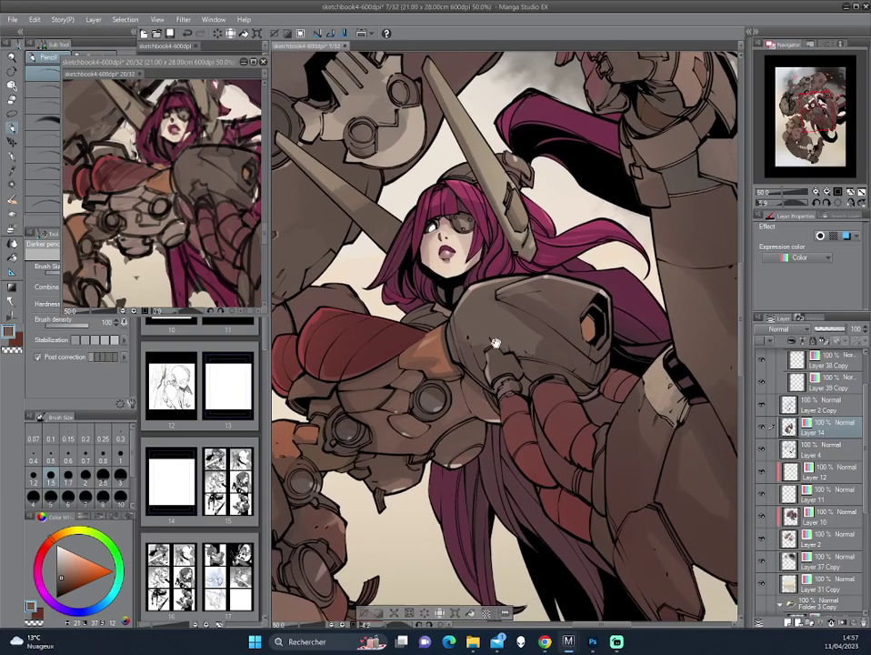
pyautogui.moveTo(341, 302); pyautogui.dragTo(391, 236)
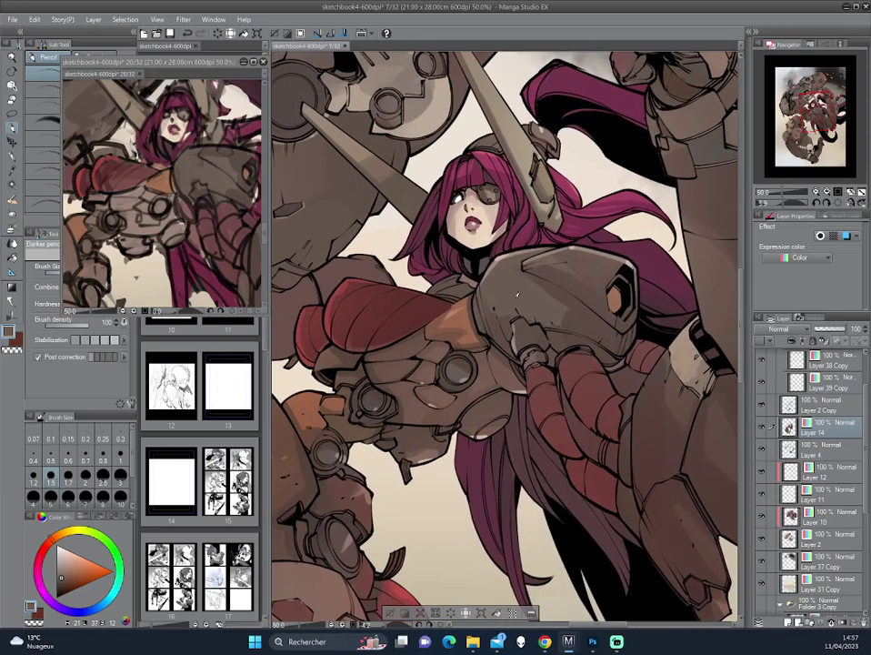
pyautogui.keyDown('alt'); pyautogui.click(433, 324); pyautogui.keyUp('alt')
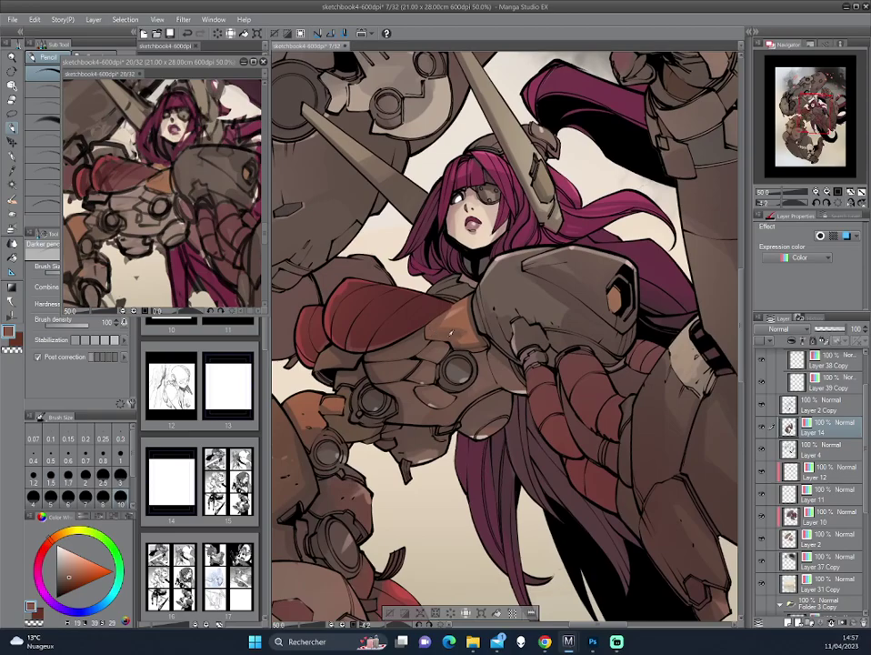
# Sample a brown from the armor and fine-tune the shading colour
pyautogui.moveTo(334, 255); pyautogui.dragTo(367, 240)
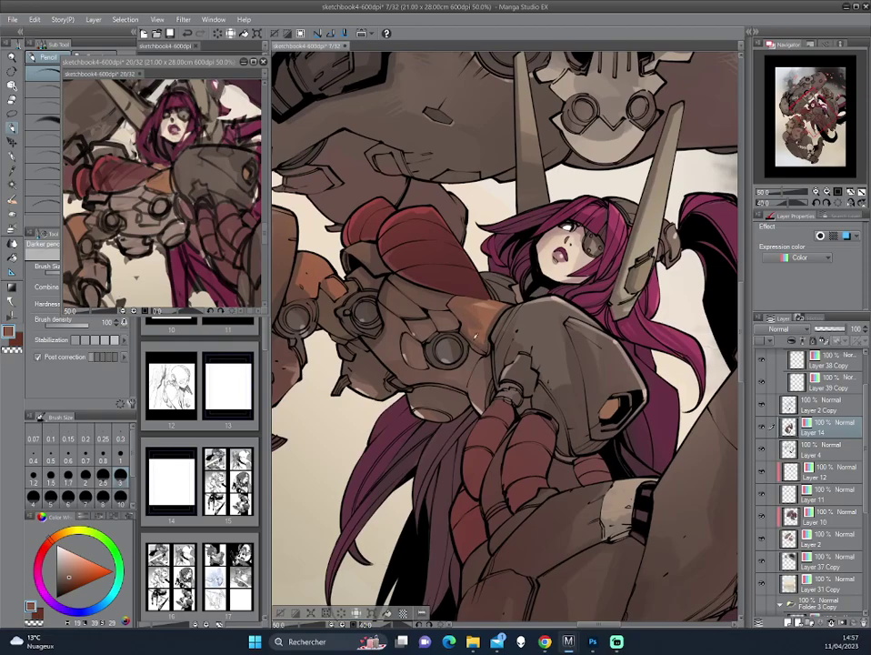
pyautogui.moveTo(474, 337); pyautogui.dragTo(462, 316)
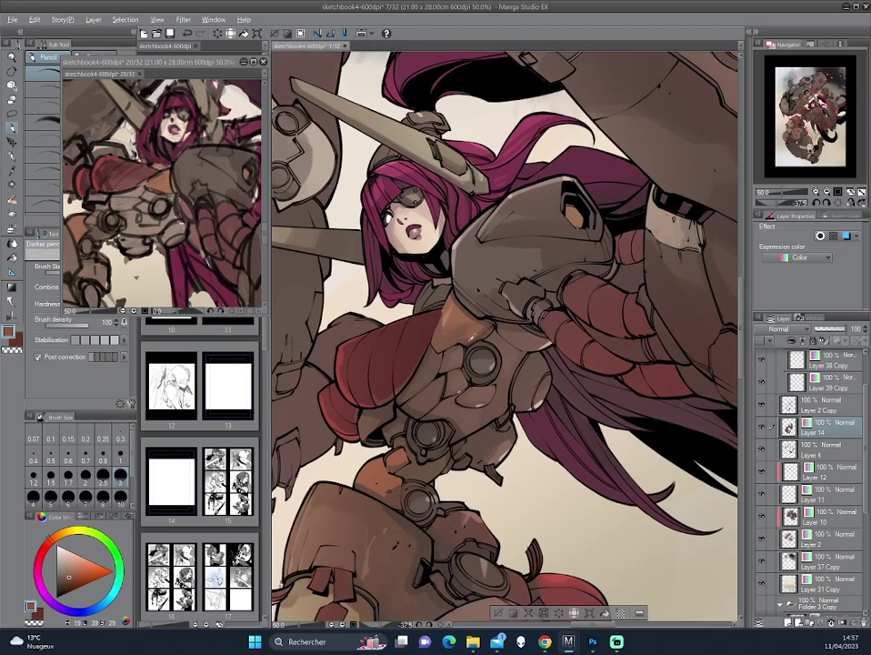
pyautogui.keyDown('alt'); pyautogui.click(460, 342); pyautogui.keyUp('alt')
pyautogui.moveTo(371, 238); pyautogui.dragTo(354, 272)
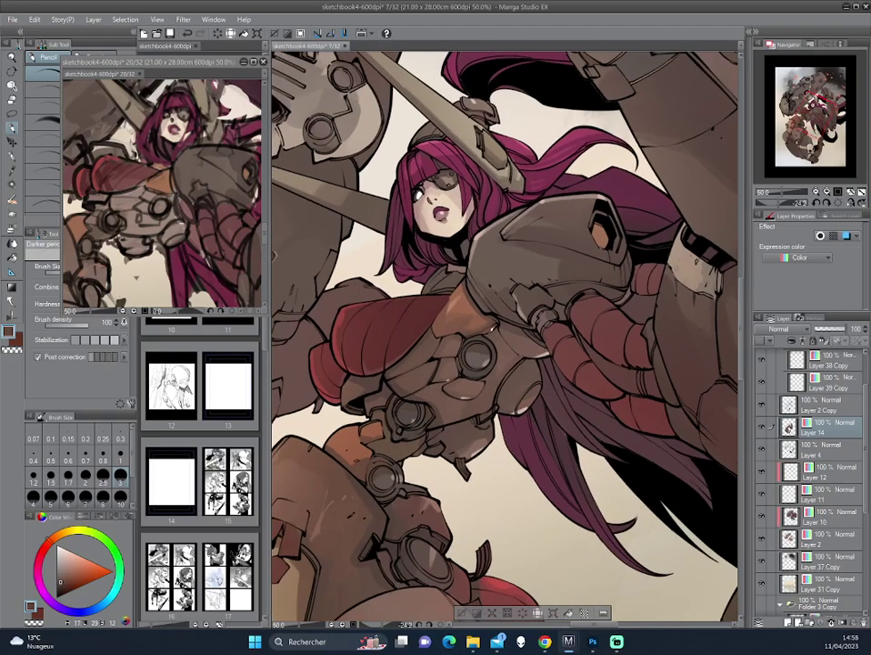
pyautogui.moveTo(500, 319); pyautogui.dragTo(371, 240)
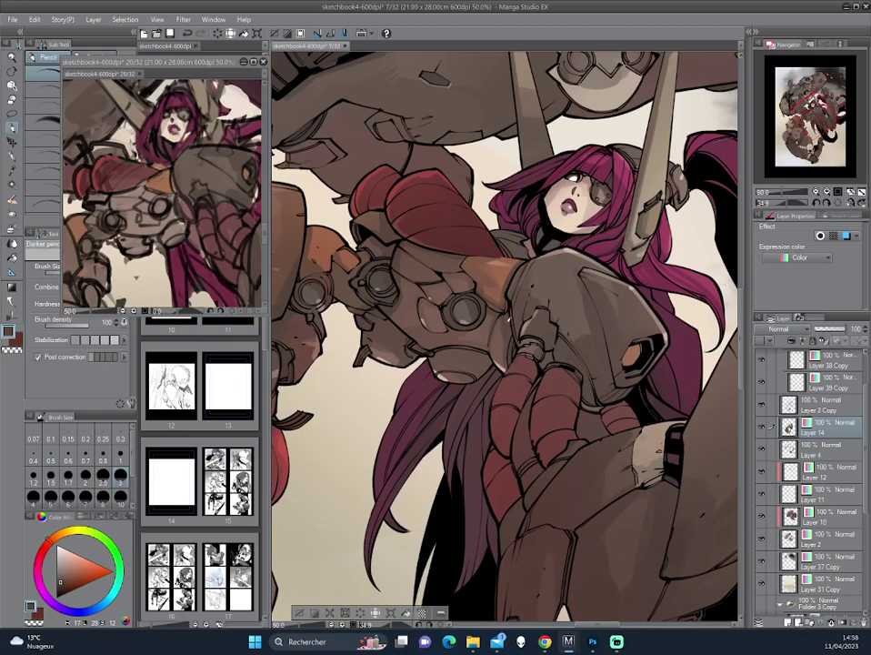
pyautogui.keyDown('alt'); pyautogui.click(380, 240); pyautogui.keyUp('alt')
pyautogui.moveTo(532, 376); pyautogui.dragTo(427, 200)
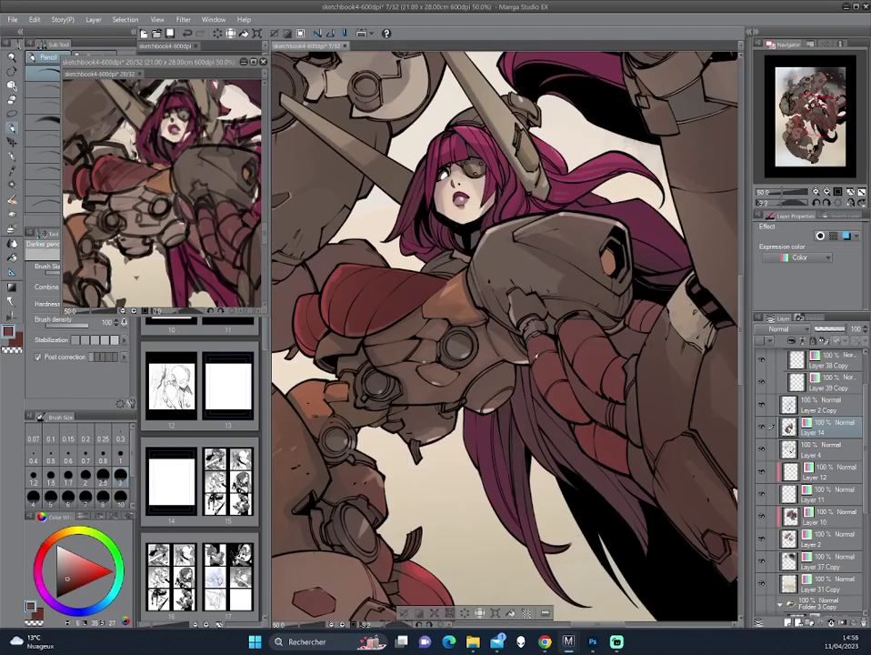
pyautogui.scroll(-2, 426, 248)
pyautogui.scroll(-1, 466, 230)
pyautogui.scroll(-1, 465, 229)
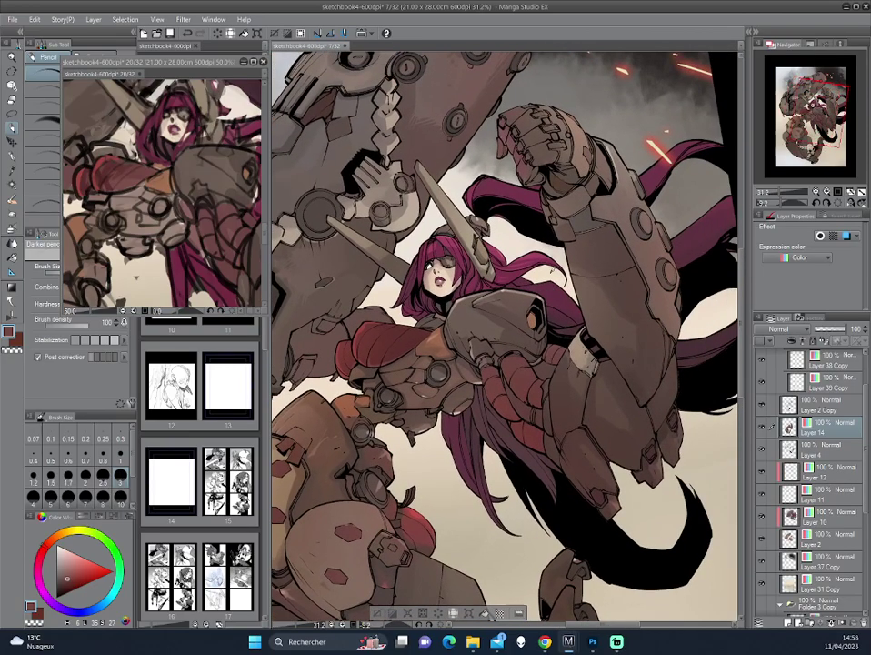
pyautogui.moveTo(412, 204); pyautogui.dragTo(506, 333)
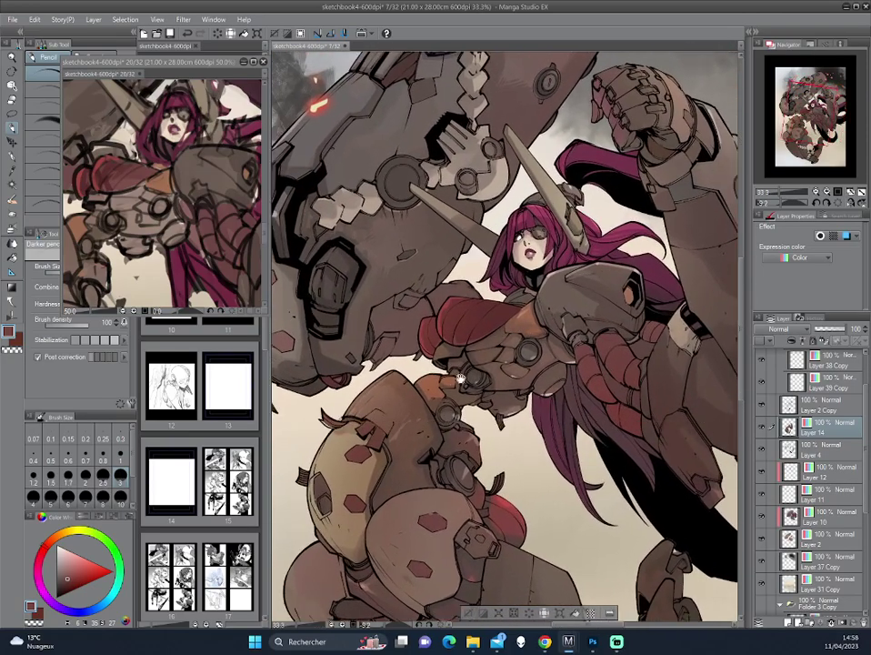
pyautogui.scroll(1, 446, 332)
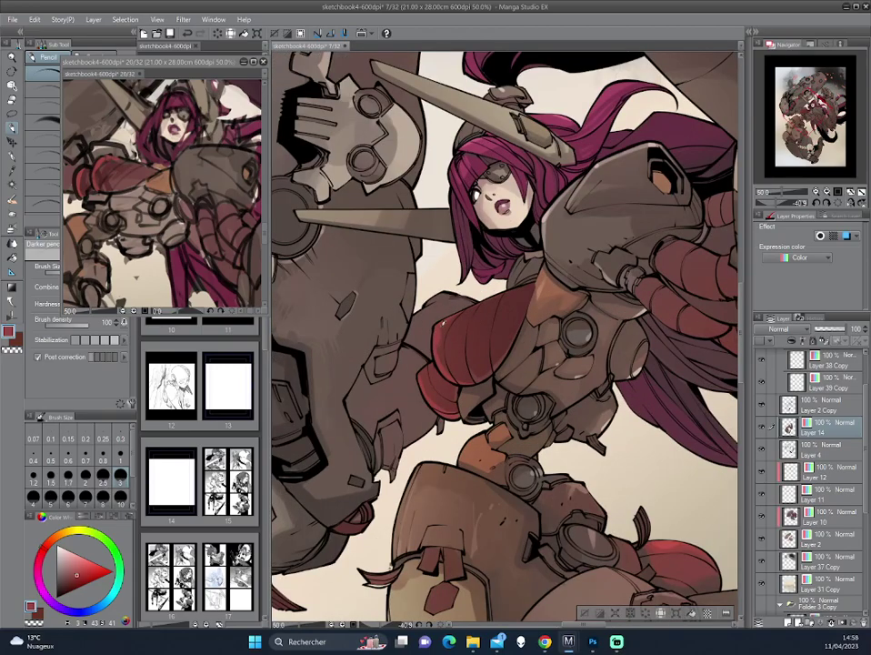
# Mirror the view and sample a dark brown from the armor
pyautogui.press('h')
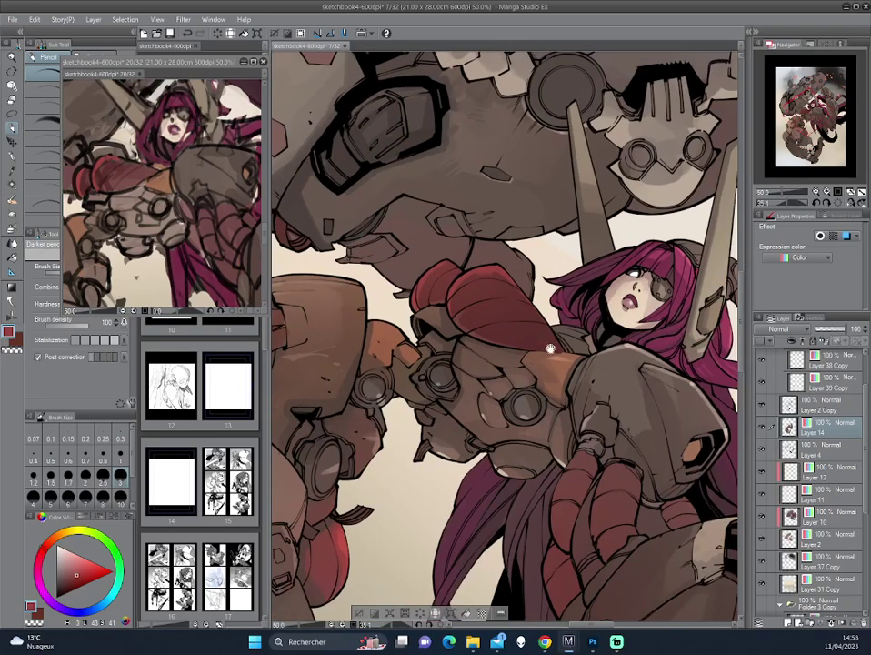
pyautogui.moveTo(545, 345); pyautogui.dragTo(564, 361)
pyautogui.keyDown('alt'); pyautogui.click(339, 258); pyautogui.keyUp('alt')
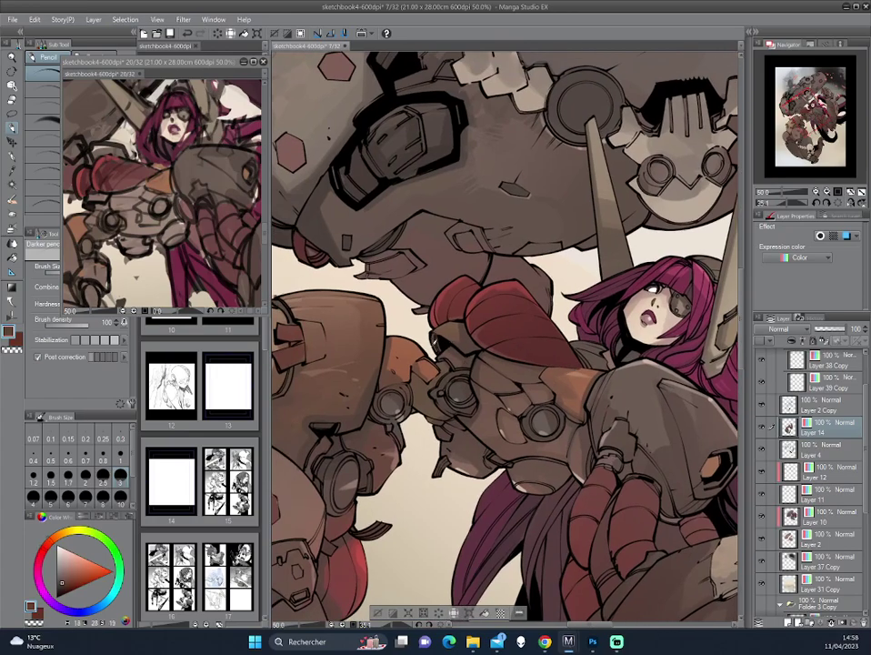
pyautogui.scroll(-2, 325, 257)
pyautogui.scroll(-1, 578, 314)
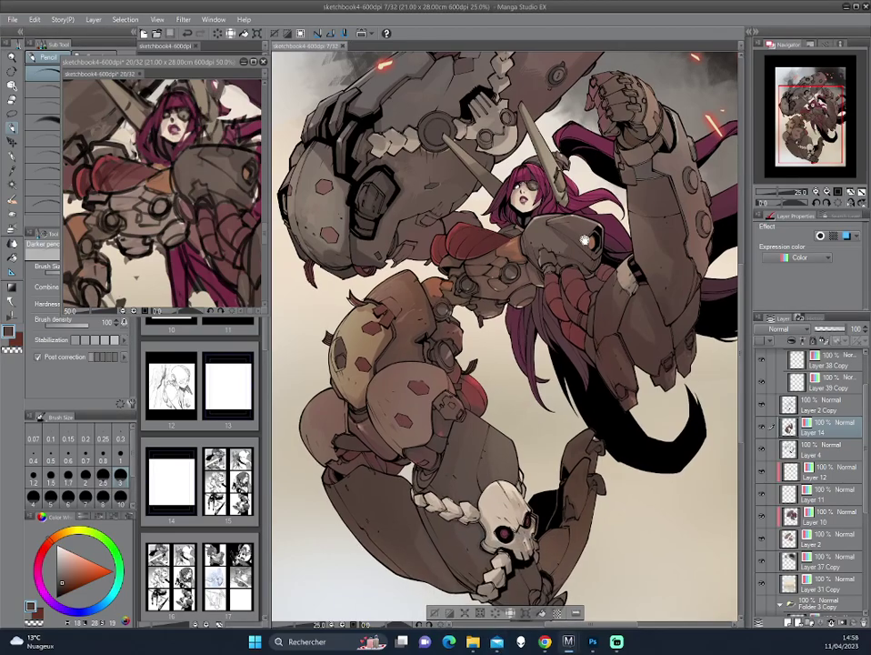
# Frame the girl's face and both blades, then pick a light greyish beige
pyautogui.moveTo(646, 234); pyautogui.dragTo(568, 247)
pyautogui.scroll(2, 537, 281)
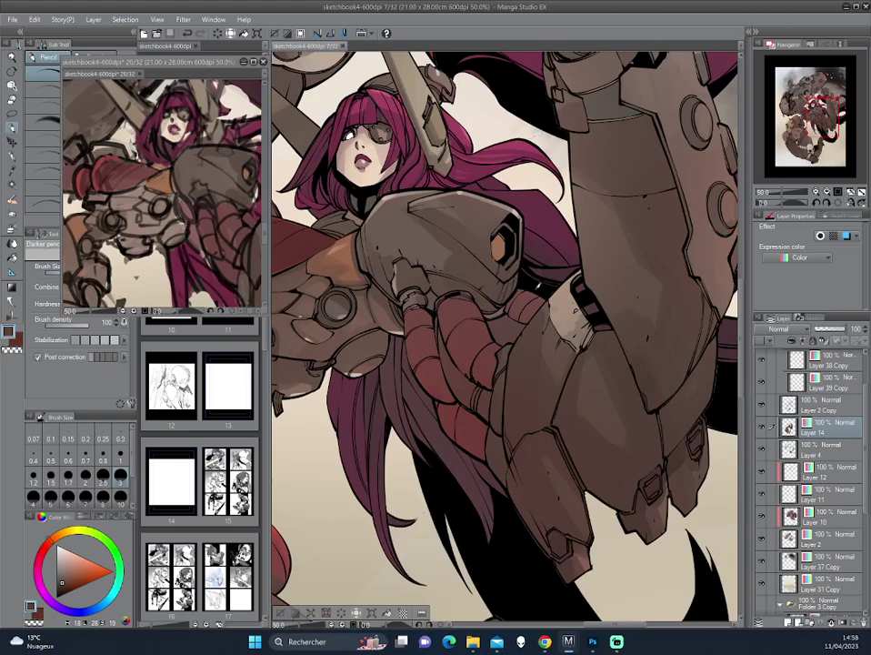
pyautogui.moveTo(537, 284); pyautogui.dragTo(562, 405)
pyautogui.moveTo(561, 311)
pyautogui.mouseDown()
pyautogui.moveTo(602, 291)
pyautogui.moveTo(542, 341)
pyautogui.mouseUp()
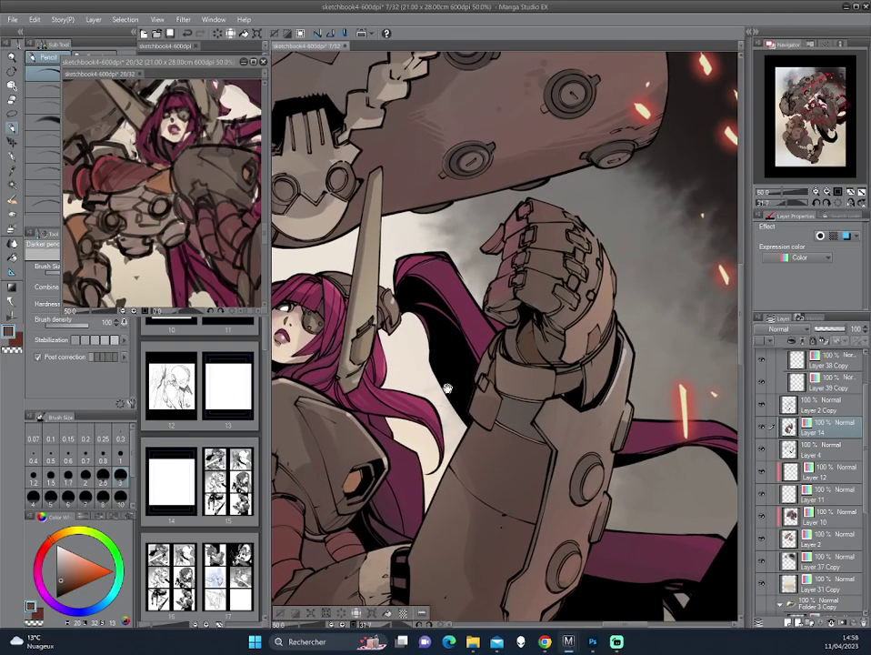
pyautogui.moveTo(405, 253); pyautogui.dragTo(451, 258)
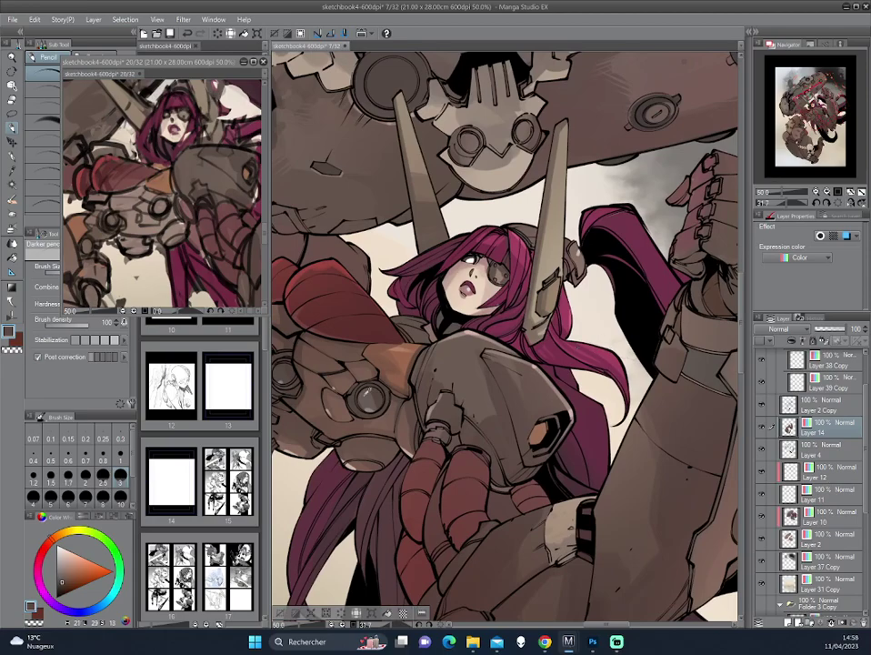
pyautogui.moveTo(573, 229); pyautogui.dragTo(546, 293)
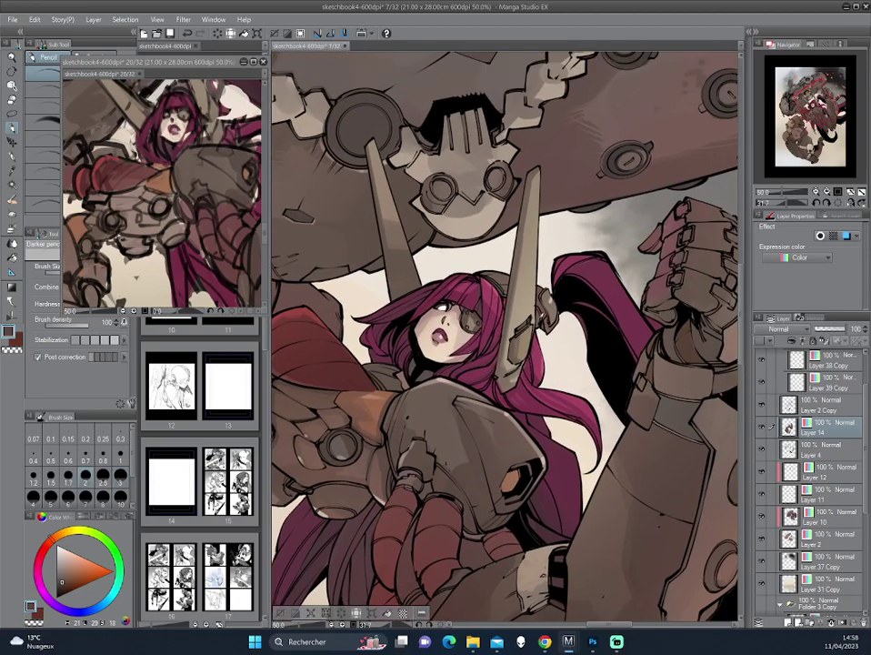
pyautogui.keyDown('alt'); pyautogui.click(397, 230); pyautogui.keyUp('alt')
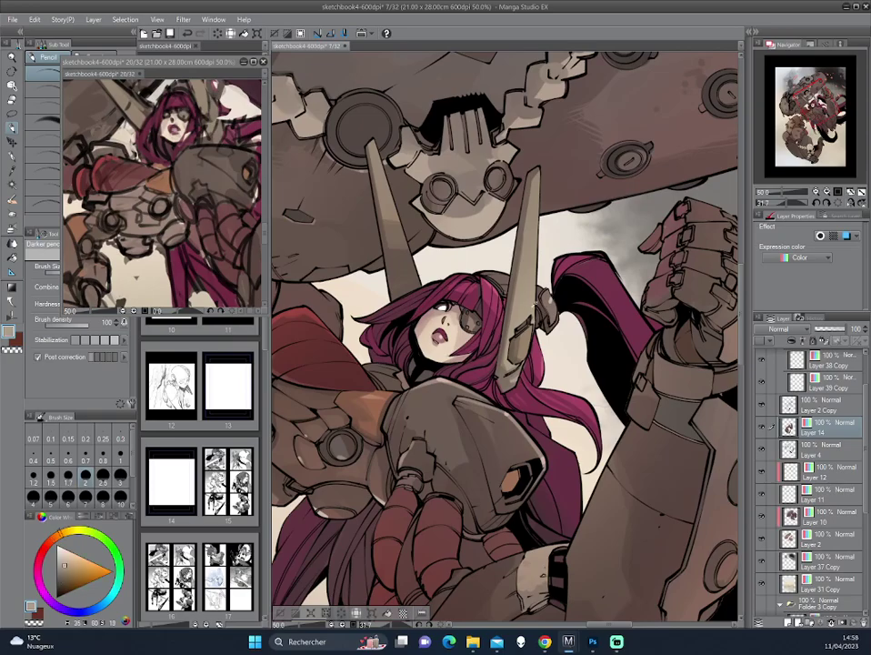
# Reset the view to the whole illustration, then center the robot's lower legs and gears
pyautogui.scroll(-5, 400, 234)
pyautogui.hotkey('ctrl', '@')
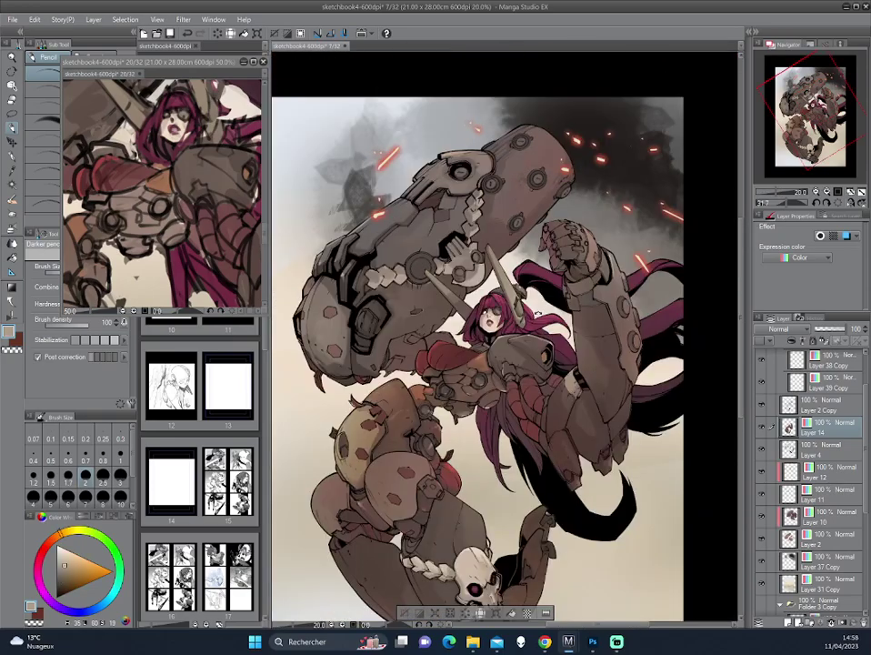
pyautogui.moveTo(550, 404); pyautogui.dragTo(570, 291)
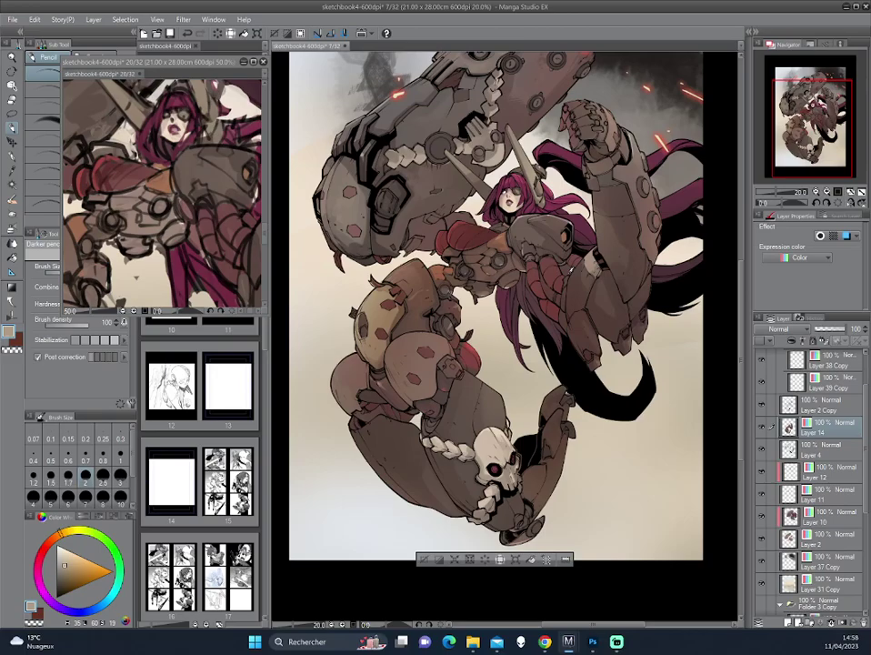
pyautogui.scroll(1, 428, 184)
pyautogui.scroll(1, 437, 272)
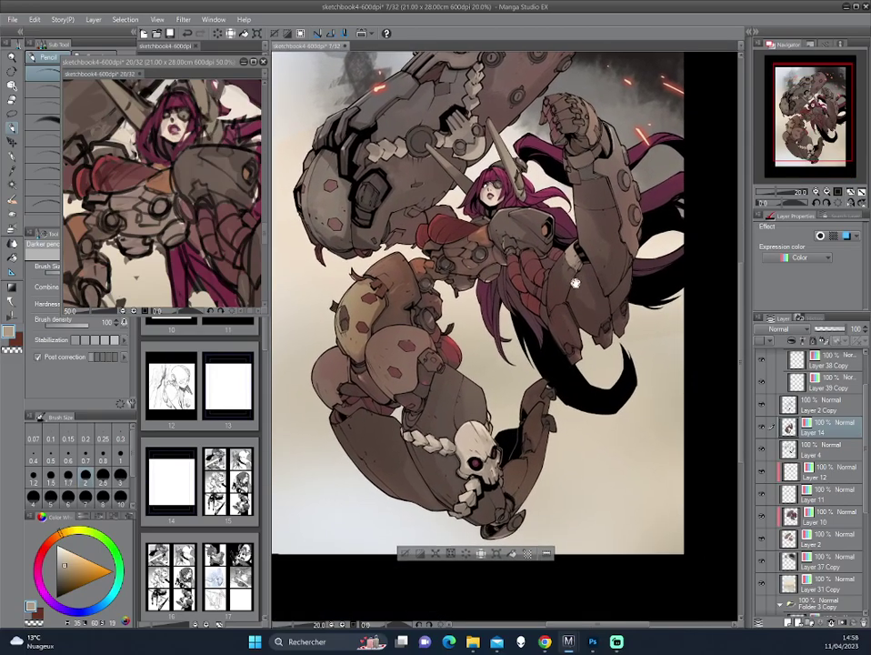
pyautogui.scroll(-2, 428, 216)
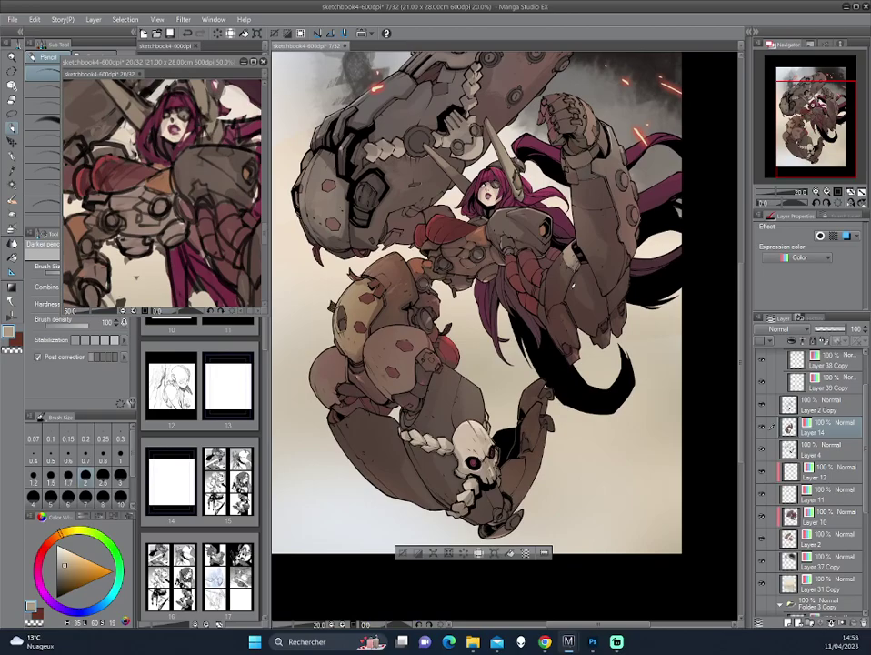
pyautogui.moveTo(566, 304); pyautogui.dragTo(517, 311)
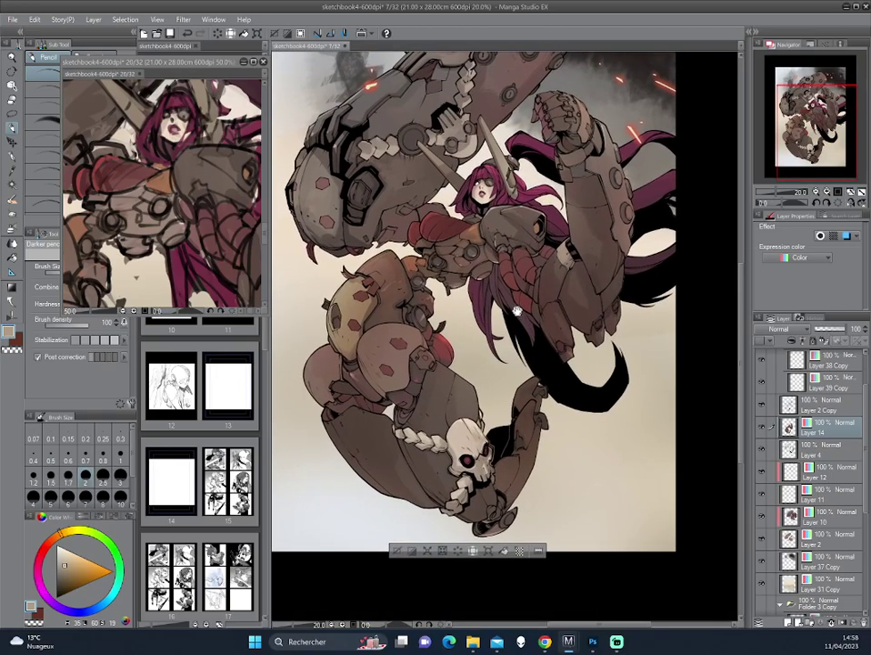
pyautogui.scroll(1, 525, 273)
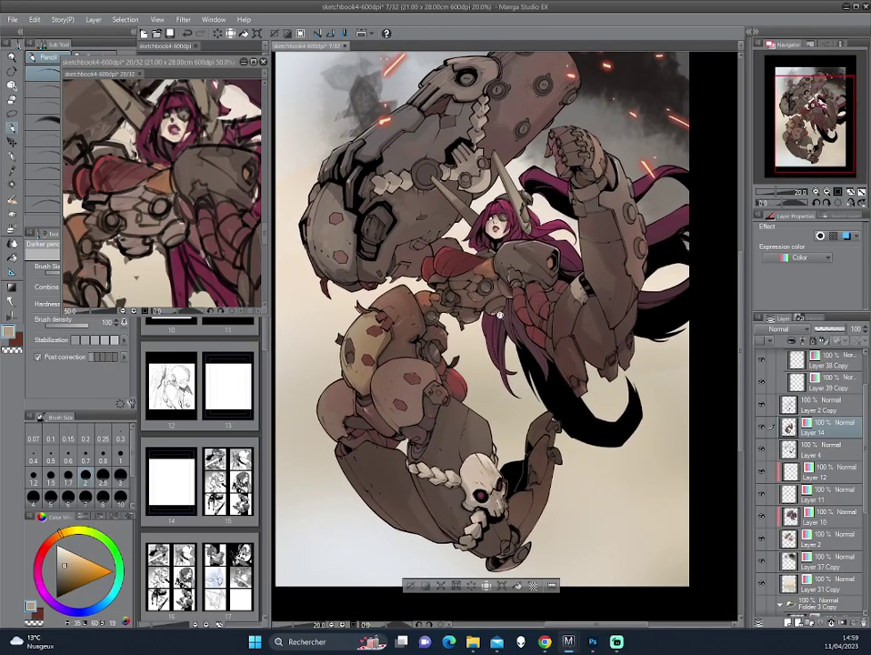
pyautogui.scroll(1, 514, 300)
pyautogui.scroll(1, 505, 327)
pyautogui.scroll(1, 496, 357)
pyautogui.moveTo(496, 358); pyautogui.dragTo(579, 330)
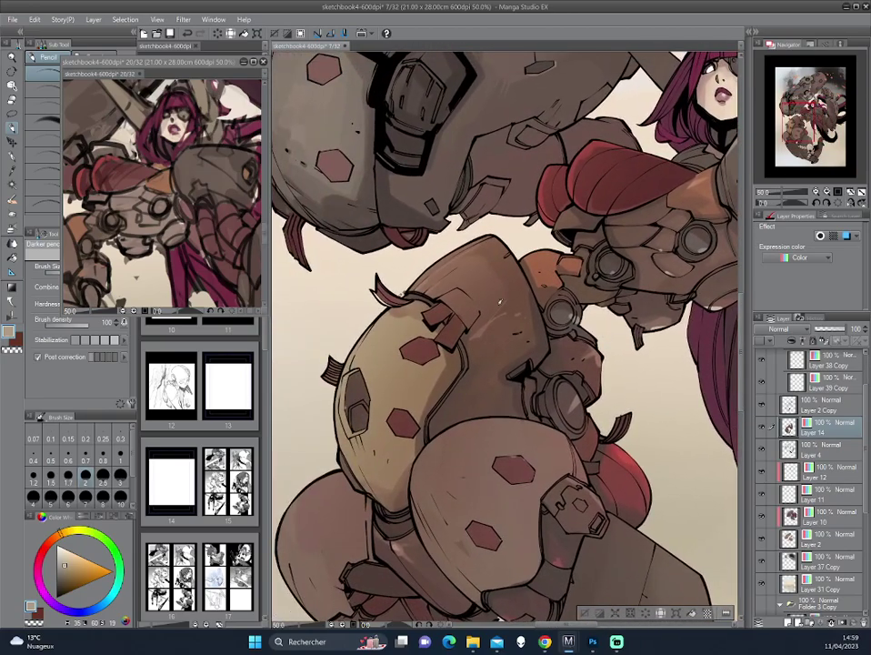
# Sample a darker reddish brown from the leg armor and zoom out to 33.3%
pyautogui.keyDown('alt'); pyautogui.click(332, 220); pyautogui.keyUp('alt')
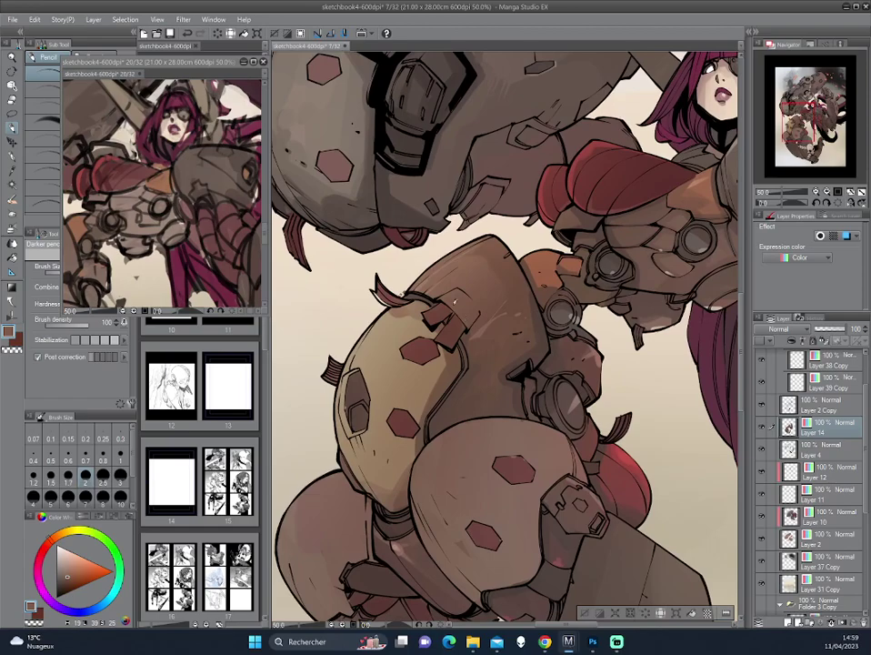
pyautogui.moveTo(461, 326); pyautogui.dragTo(527, 332)
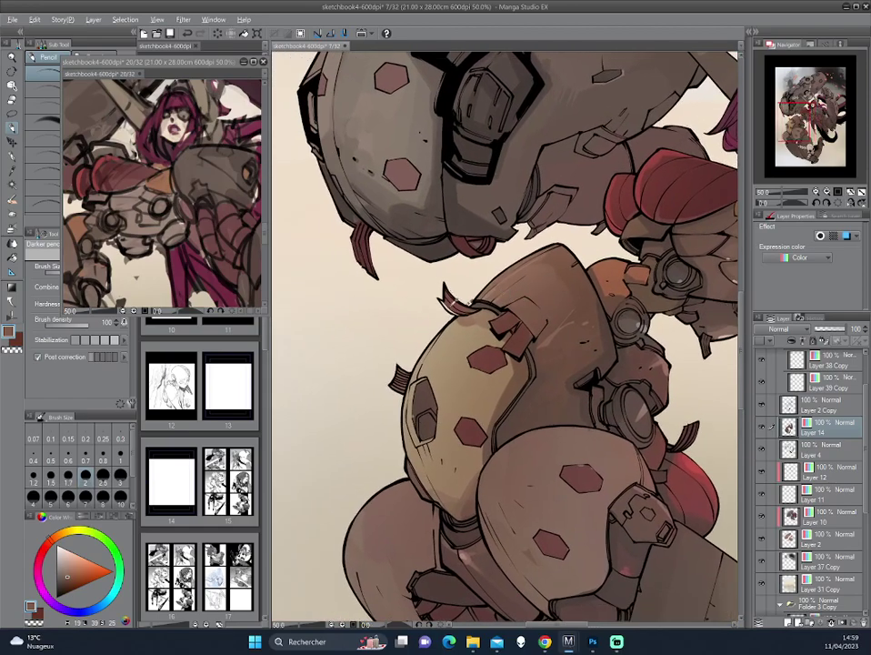
pyautogui.keyDown('alt'); pyautogui.click(334, 226); pyautogui.keyUp('alt')
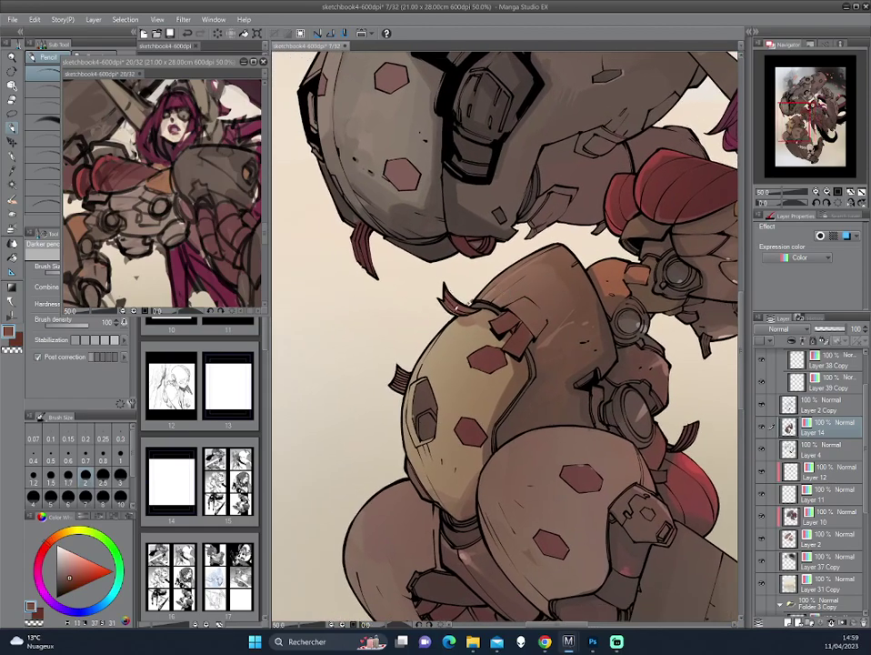
pyautogui.keyDown('alt'); pyautogui.click(469, 300); pyautogui.keyUp('alt')
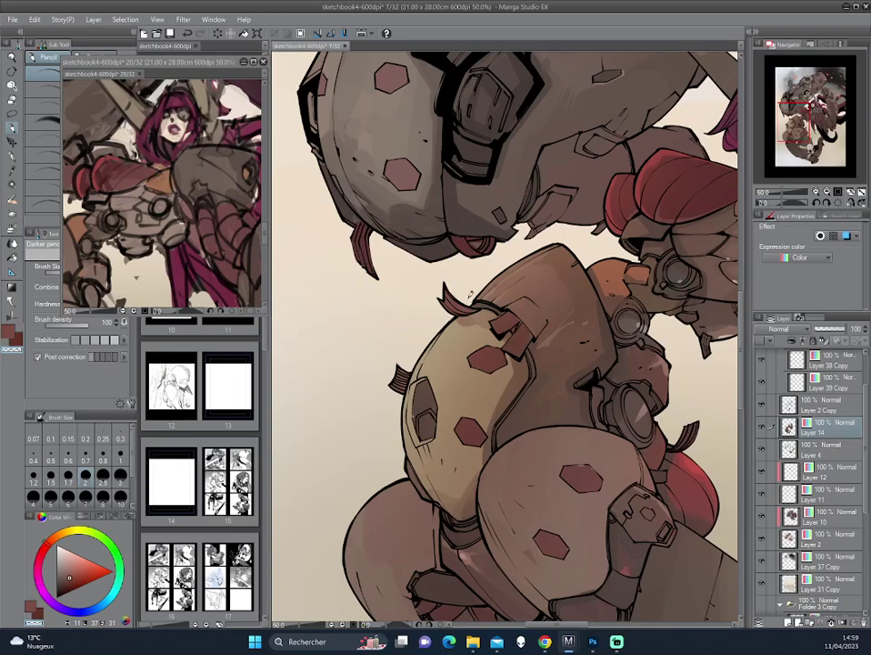
pyautogui.scroll(-1, 663, 423)
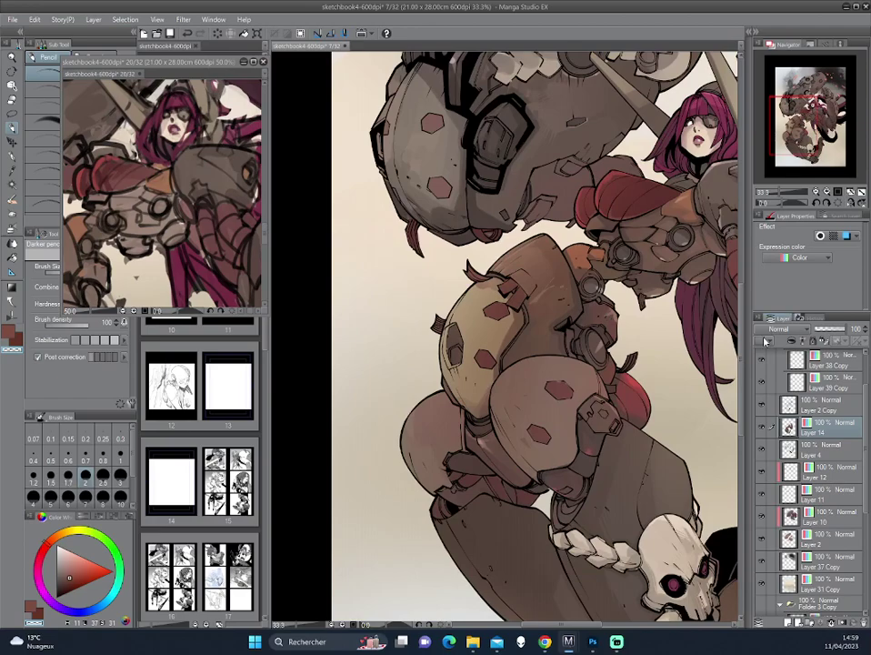
# Reset the canvas rotation to upright and mirror the view
pyautogui.keyDown('ctrl'); pyautogui.click(781, 433); pyautogui.keyUp('ctrl')
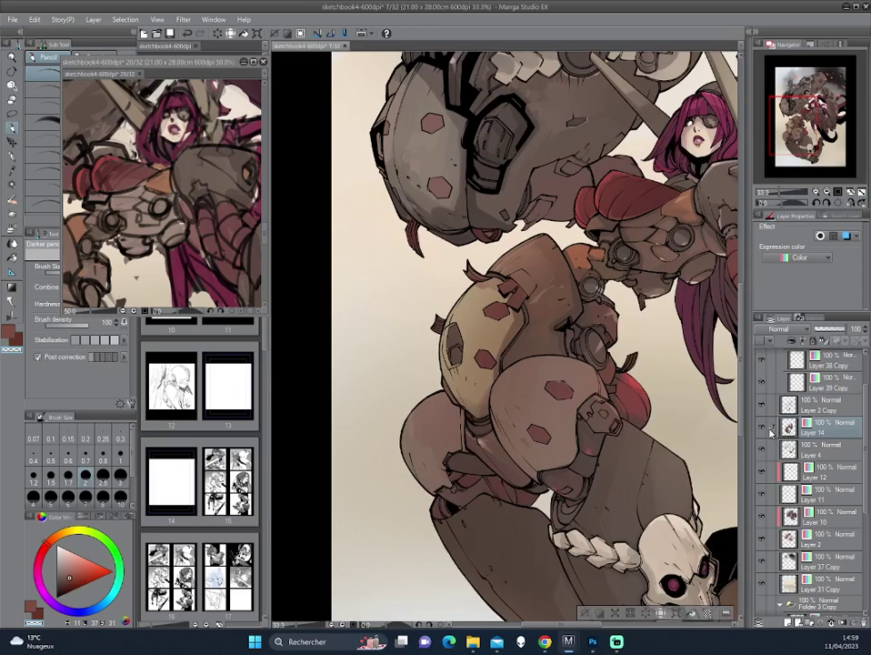
pyautogui.moveTo(652, 393); pyautogui.dragTo(571, 346)
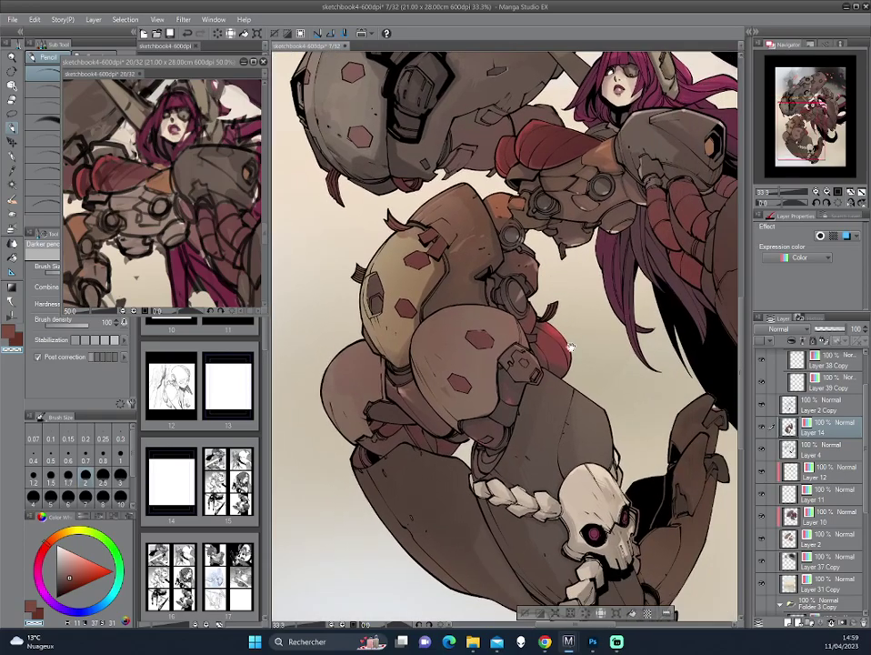
pyautogui.scroll(-2, 608, 247)
pyautogui.moveTo(608, 247); pyautogui.dragTo(621, 321)
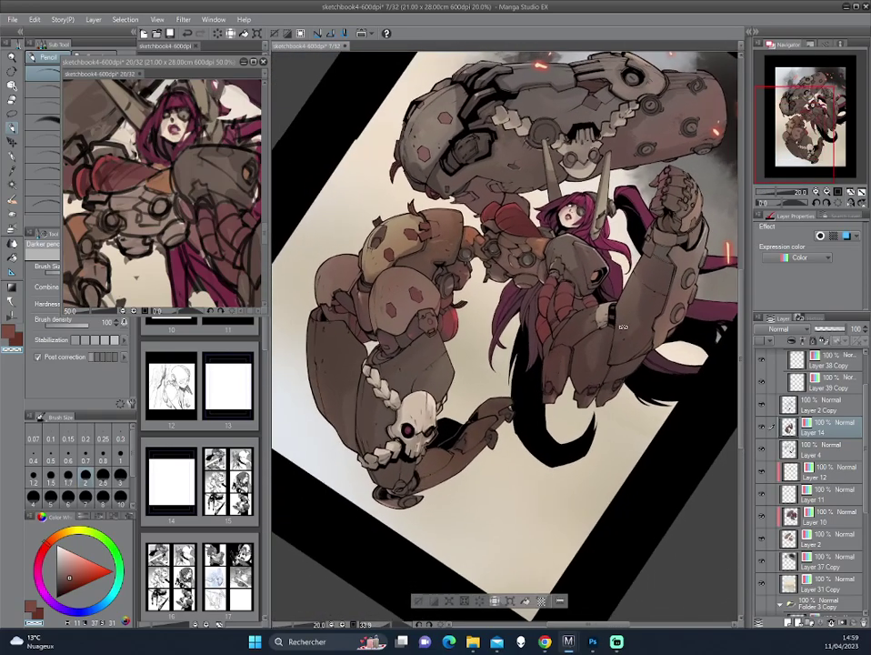
pyautogui.doubleClick(621, 323)
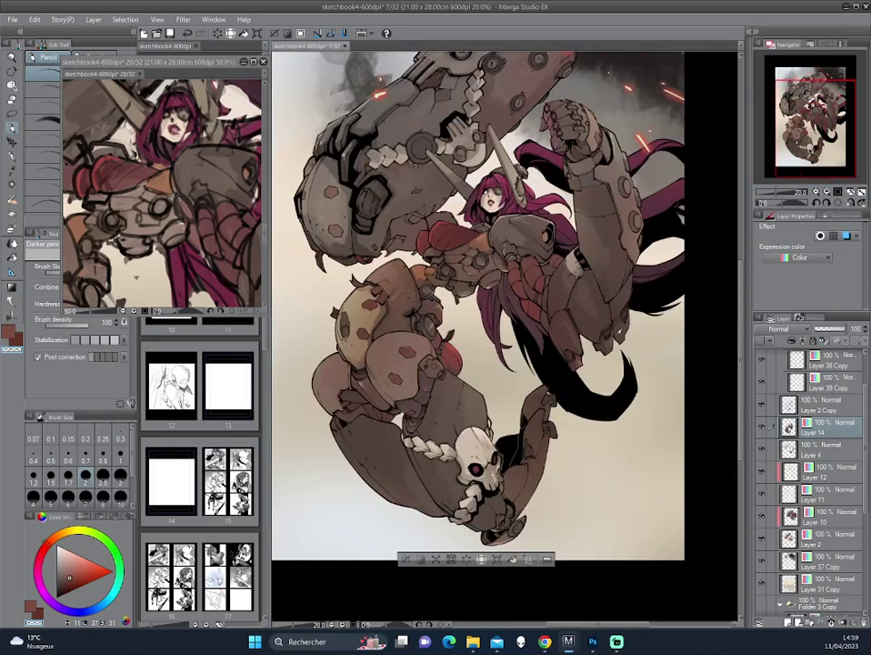
pyautogui.press('h')
pyautogui.press('h')
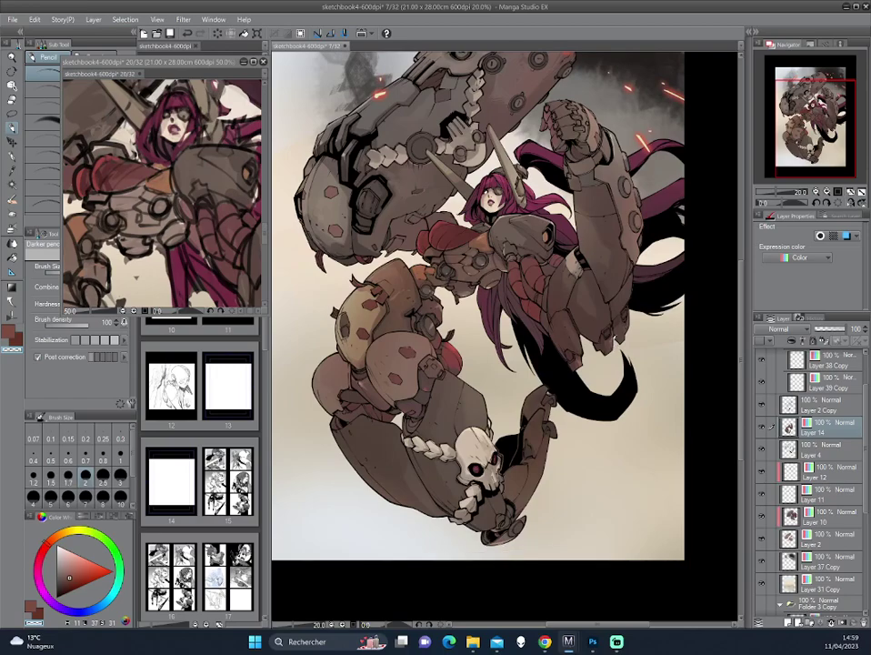
# Sample light beige, then toggle Layer 5's visibility and delete it
pyautogui.keyDown('alt'); pyautogui.click(600, 440); pyautogui.keyUp('alt')
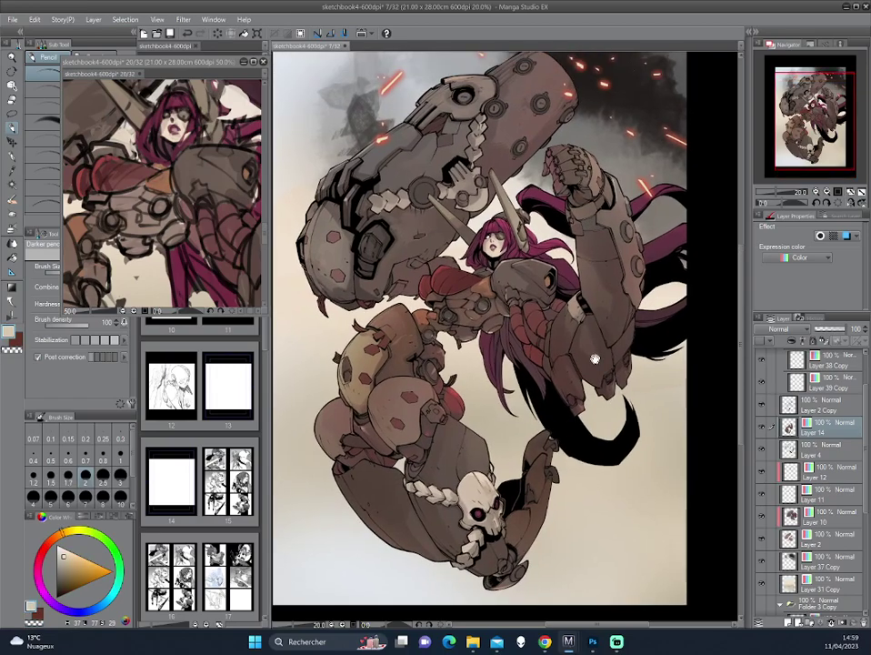
pyautogui.click(762, 452)
pyautogui.click(762, 452)
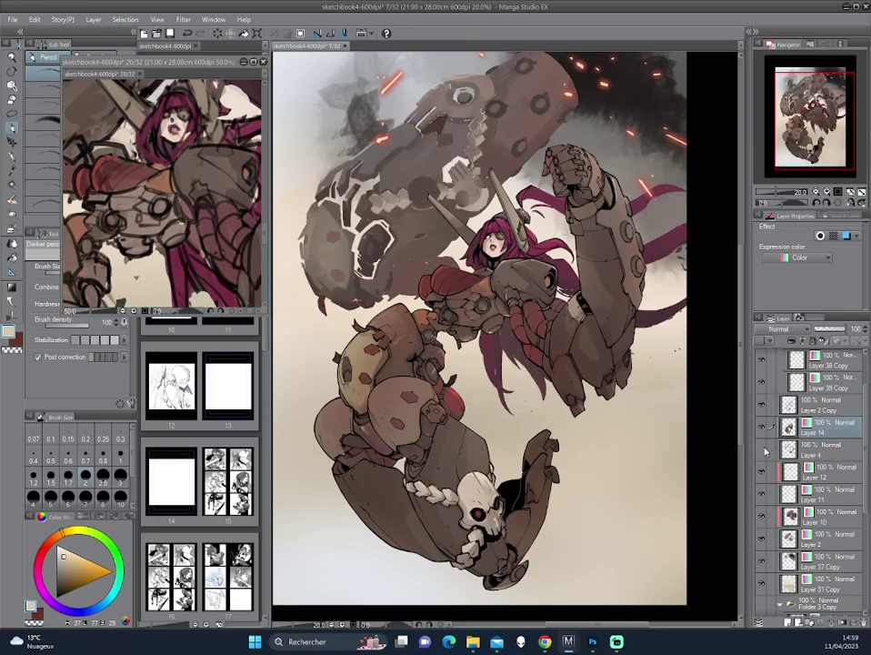
# Restore Layer 5 and airbrush its black hair tail light grey with a large Soft airbrush
pyautogui.hotkey('ctrl', 'z')
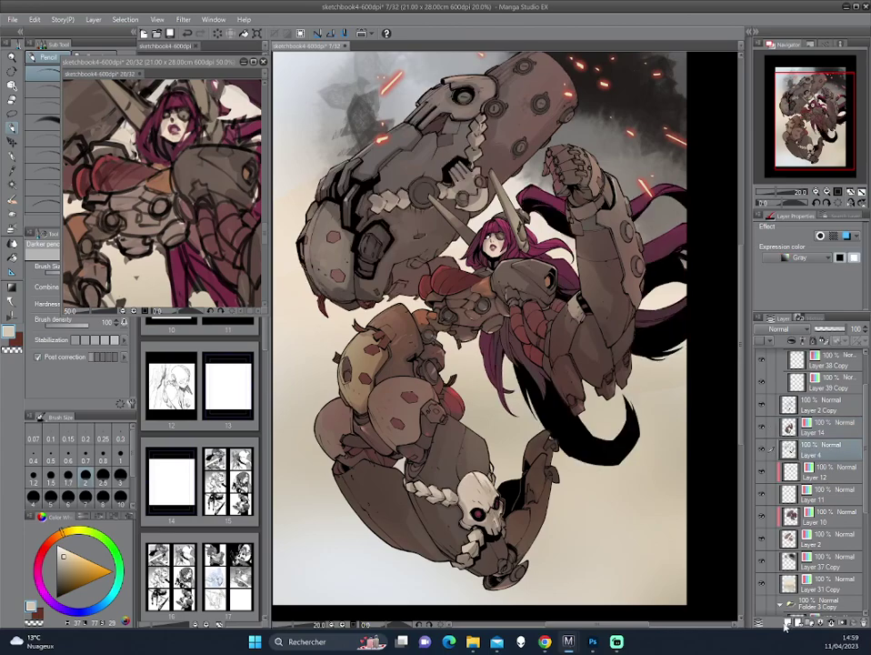
pyautogui.hotkey('ctrl', 'z')
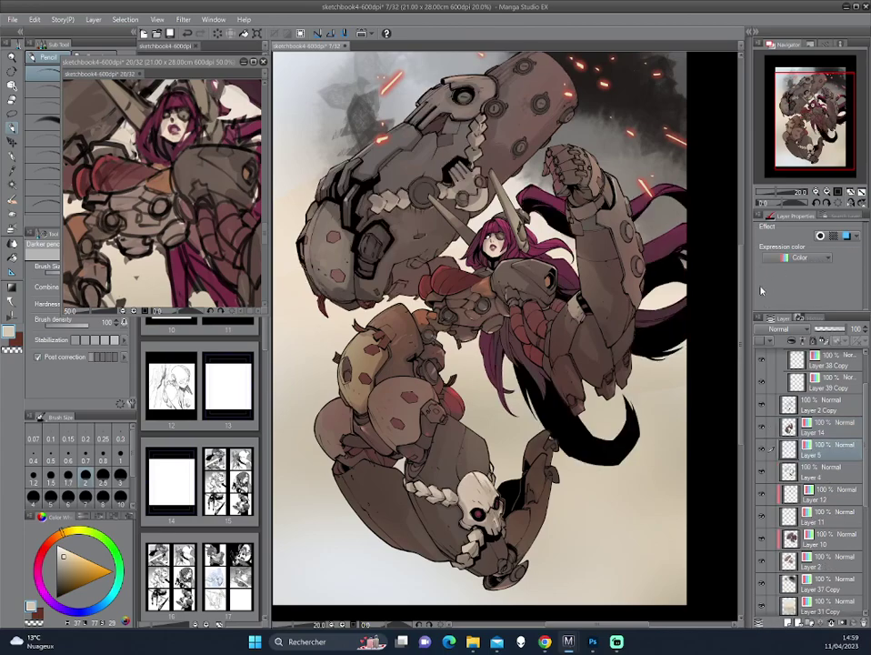
pyautogui.click(12, 229)
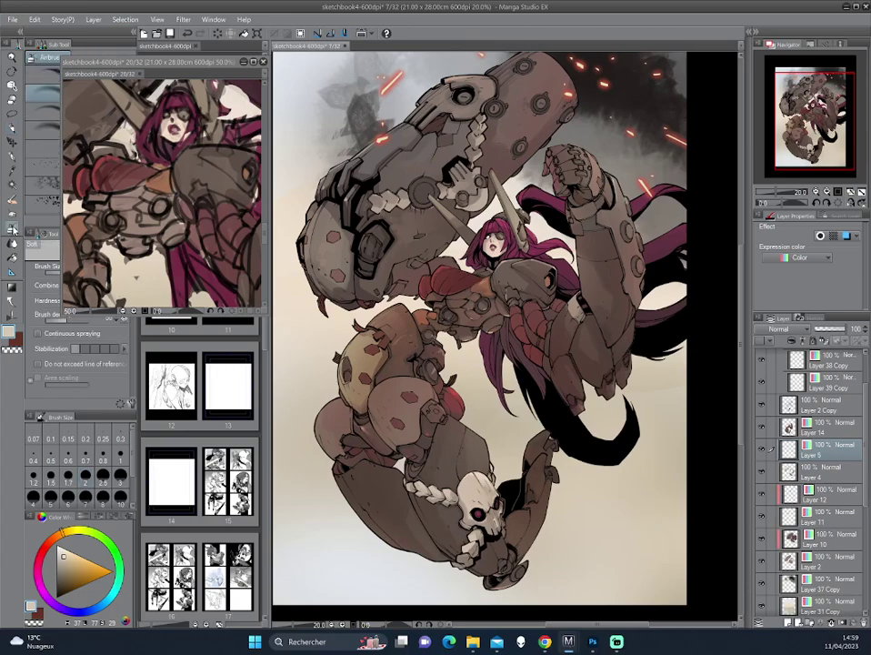
pyautogui.scroll(-3, 127, 498)
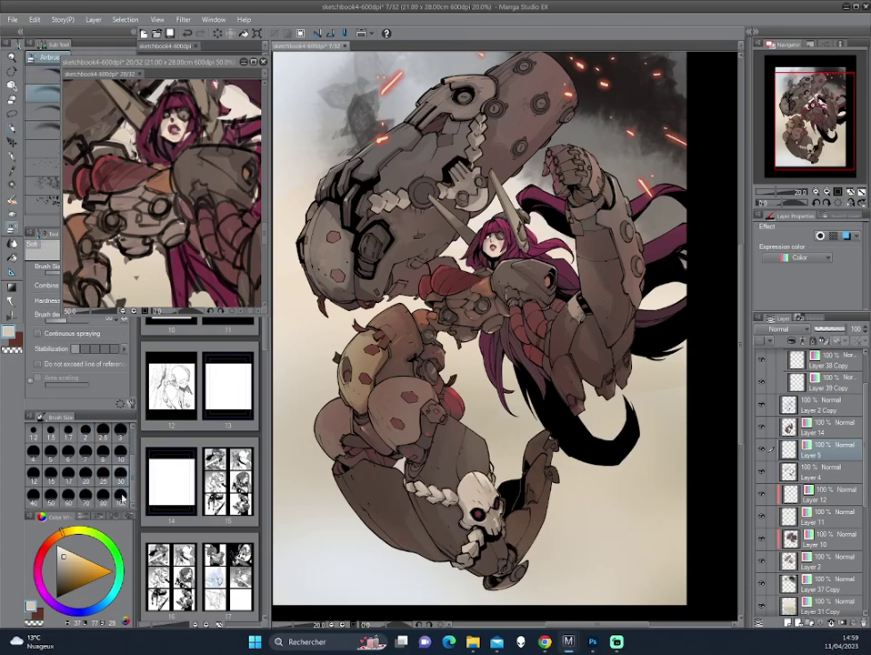
pyautogui.click(100, 498)
pyautogui.moveTo(572, 429)
pyautogui.mouseDown()
pyautogui.moveTo(516, 487)
pyautogui.moveTo(627, 514)
pyautogui.moveTo(701, 390)
pyautogui.moveTo(528, 309)
pyautogui.moveTo(700, 311)
pyautogui.moveTo(700, 350)
pyautogui.mouseUp()
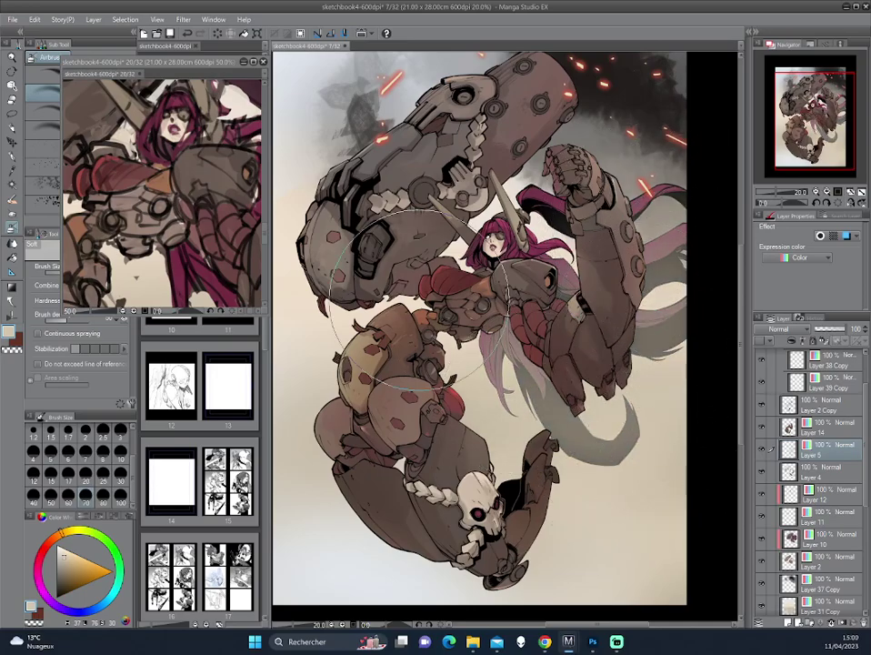
# Mirror the view to check the composition and pick an orange-brown for the hair glow
pyautogui.moveTo(364, 322); pyautogui.dragTo(462, 372)
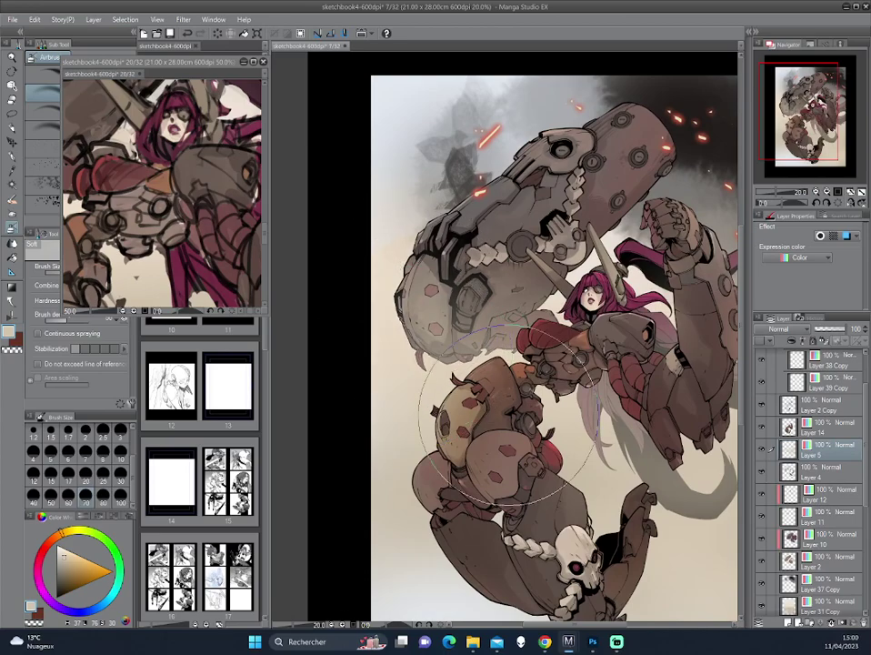
pyautogui.press('h')
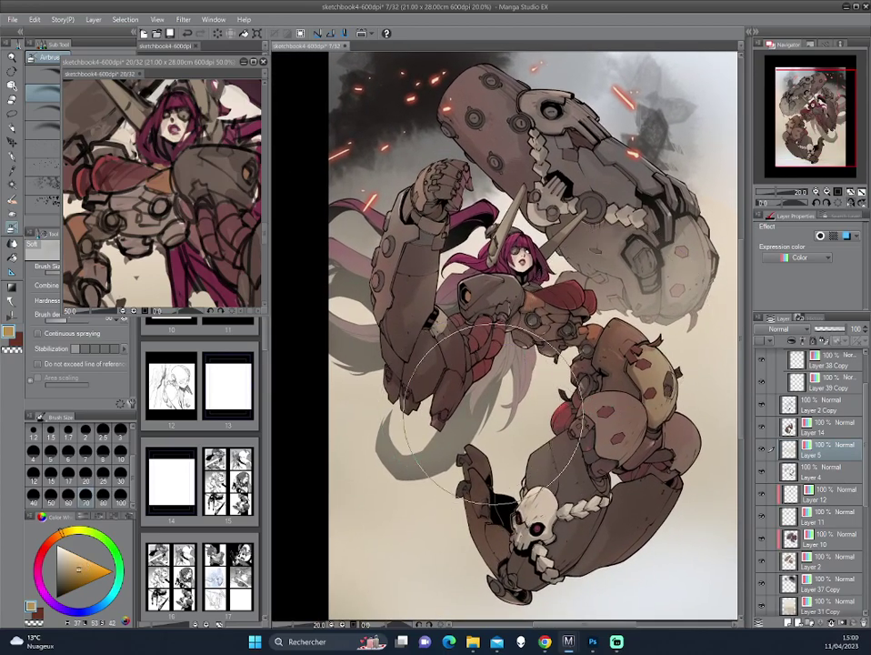
pyautogui.keyDown('alt'); pyautogui.click(600, 376); pyautogui.keyUp('alt')
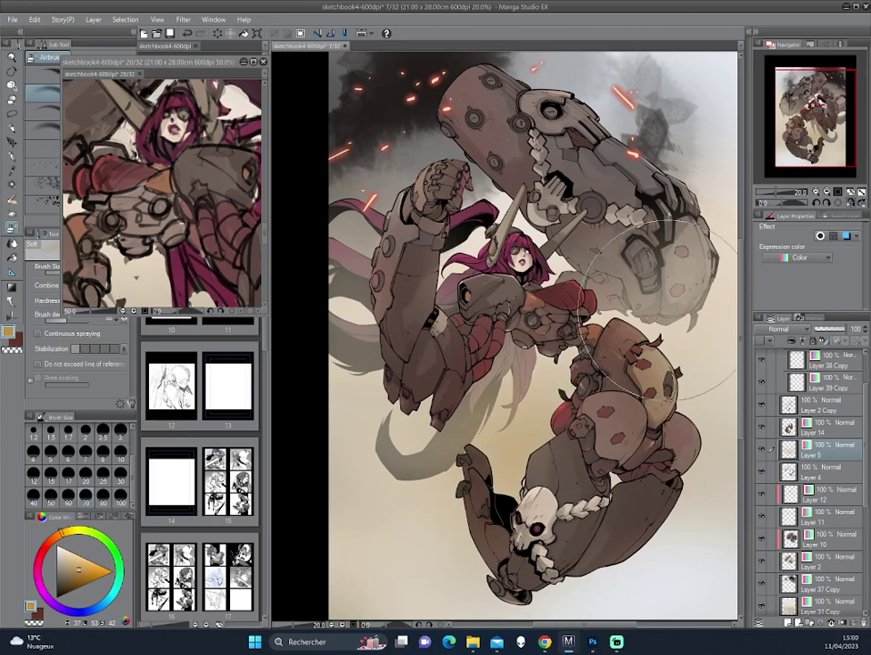
pyautogui.moveTo(723, 338); pyautogui.dragTo(641, 334)
# Try Screen, Overlay and Soft light on Layer 5, settling on Hard light
pyautogui.click(780, 329)
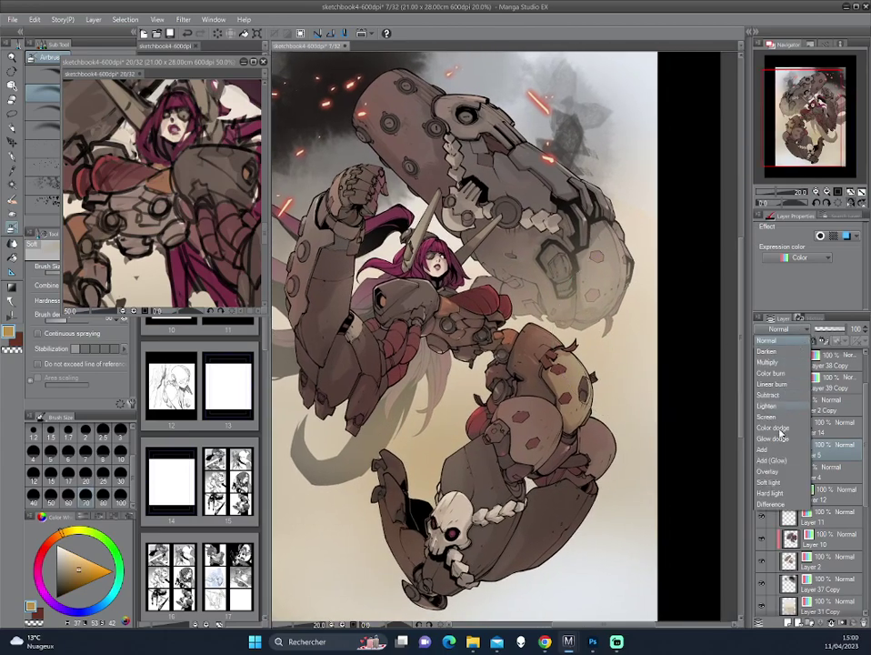
pyautogui.click(779, 418)
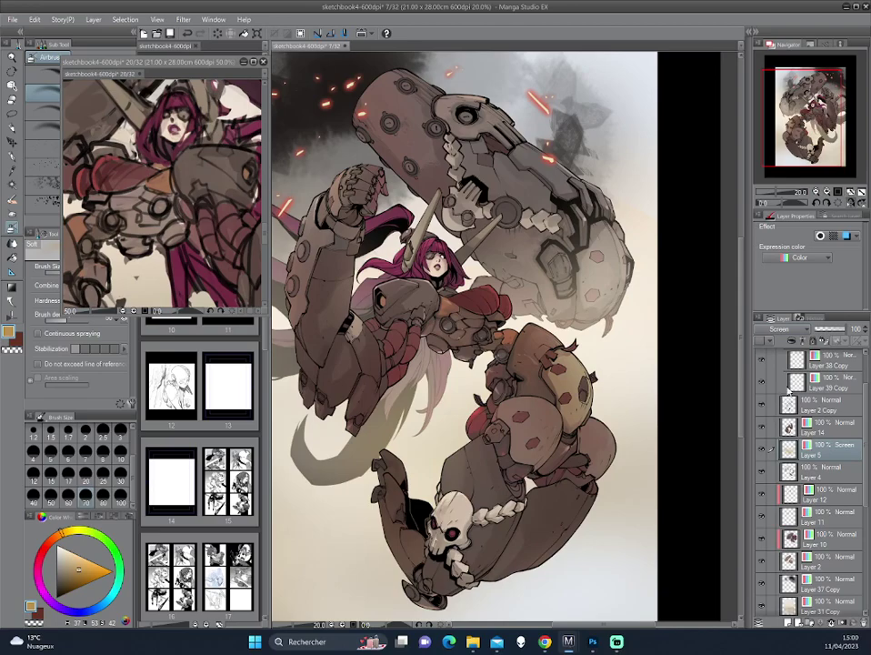
pyautogui.click(810, 330)
pyautogui.click(772, 482)
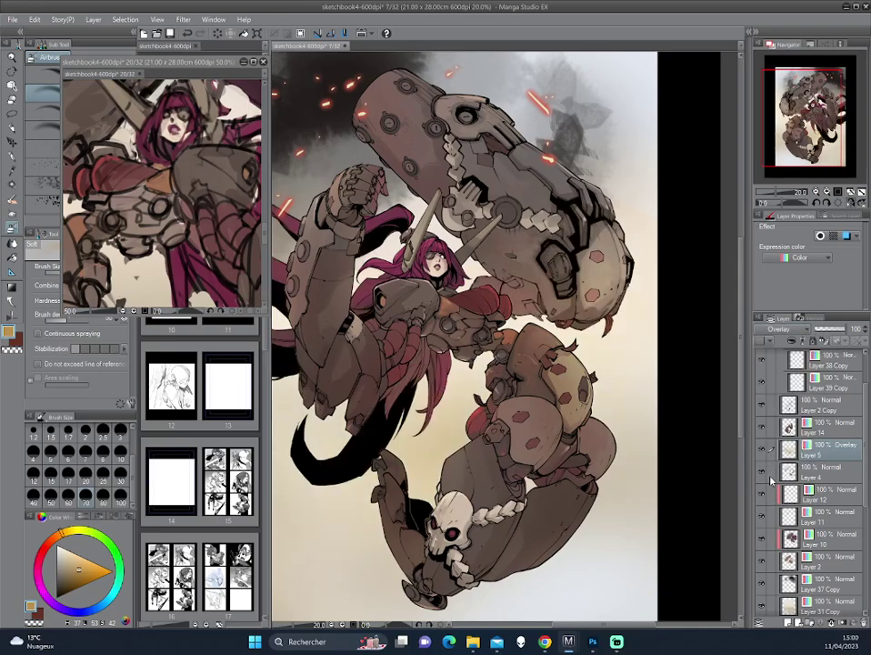
pyautogui.click(780, 329)
pyautogui.click(770, 482)
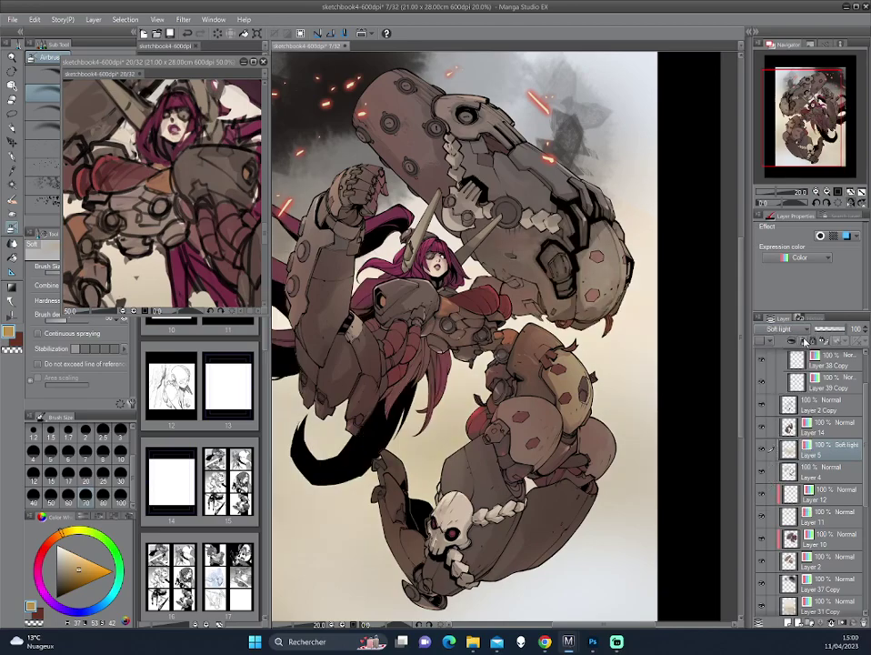
pyautogui.click(780, 329)
pyautogui.click(770, 493)
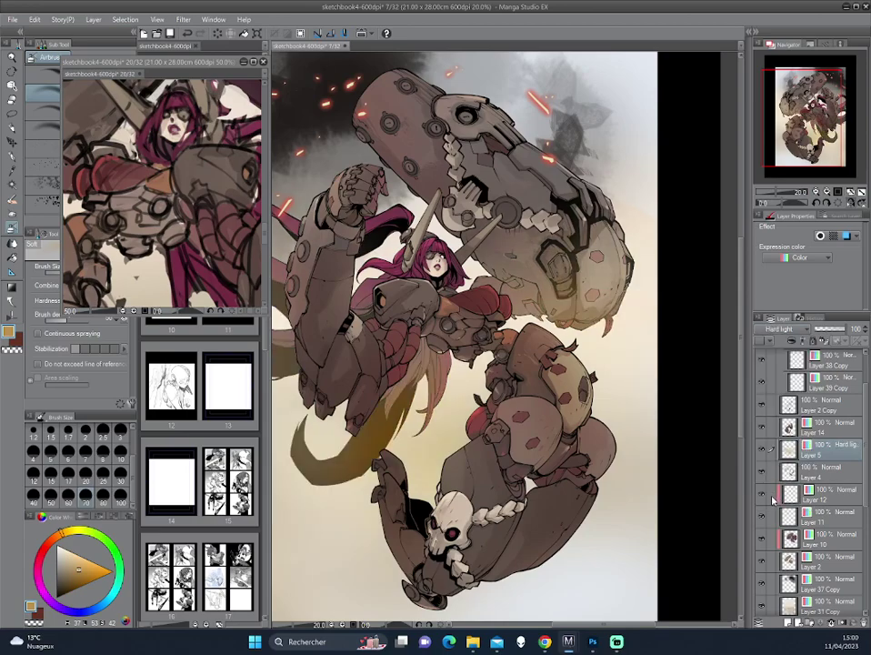
# Airbrush cream highlights onto the golden hair curve
pyautogui.click(12, 243)
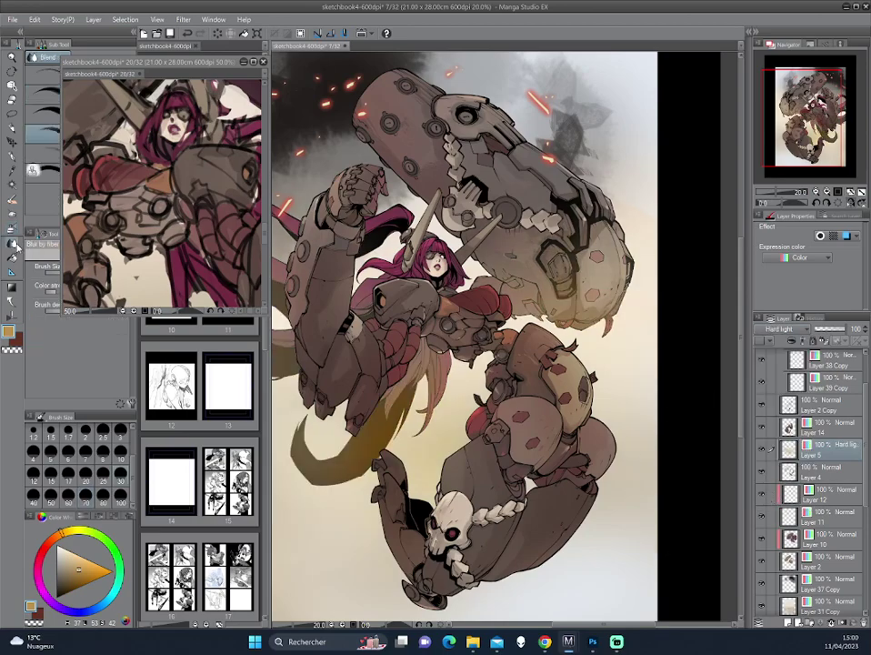
pyautogui.moveTo(406, 199); pyautogui.dragTo(416, 211)
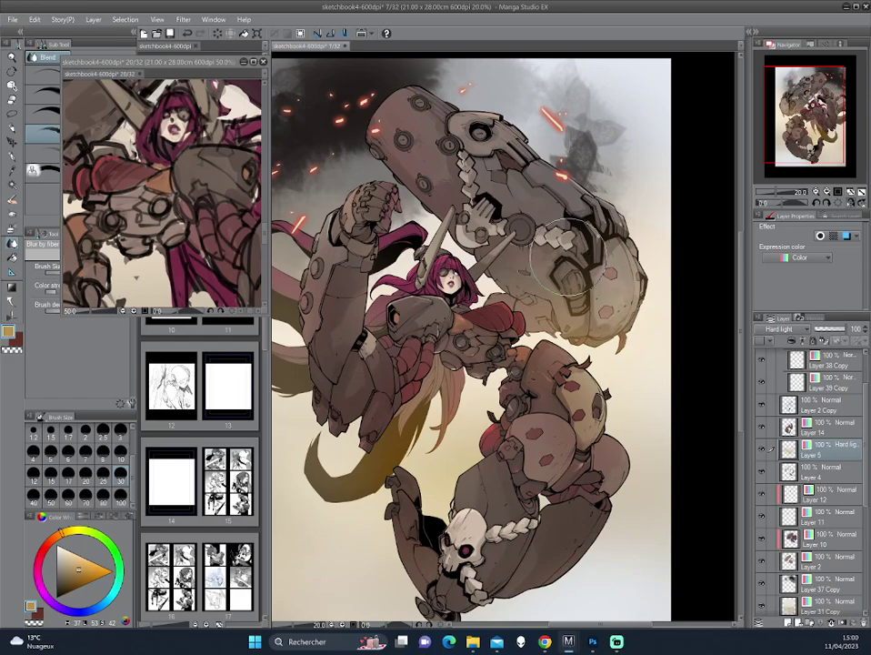
pyautogui.moveTo(409, 264); pyautogui.dragTo(501, 201)
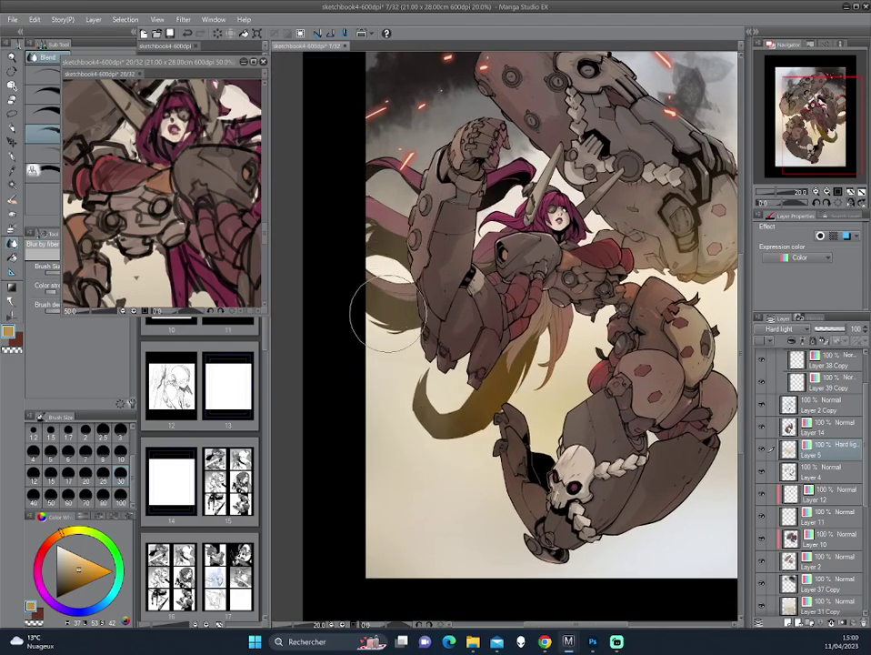
pyautogui.press('p')
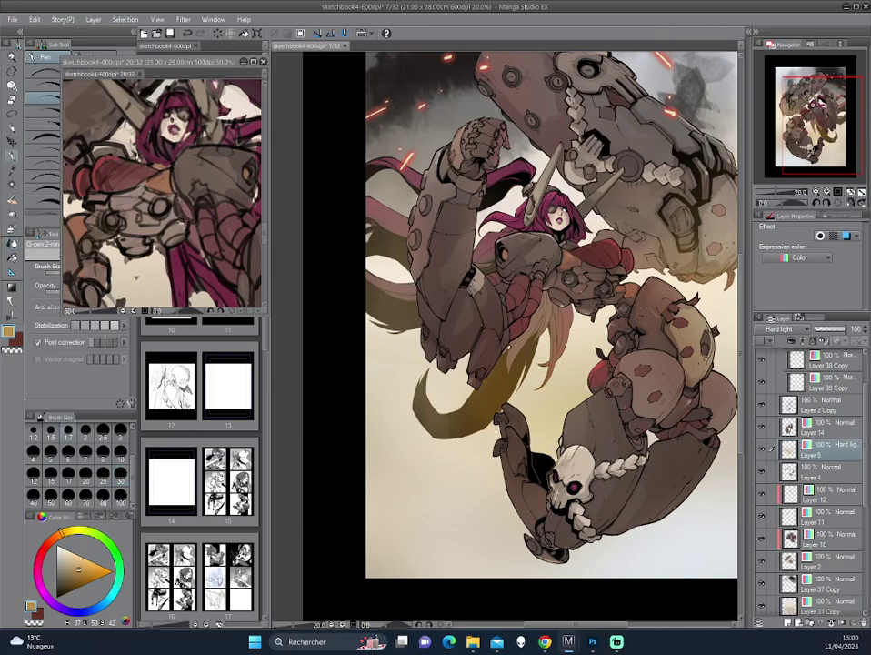
pyautogui.press('b')
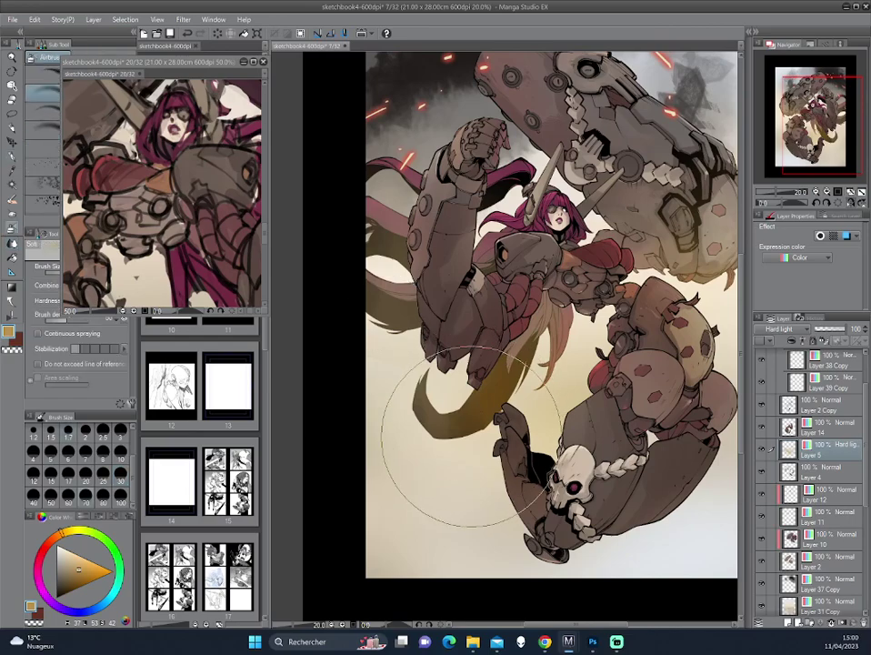
pyautogui.keyDown('alt'); pyautogui.click(501, 445); pyautogui.keyUp('alt')
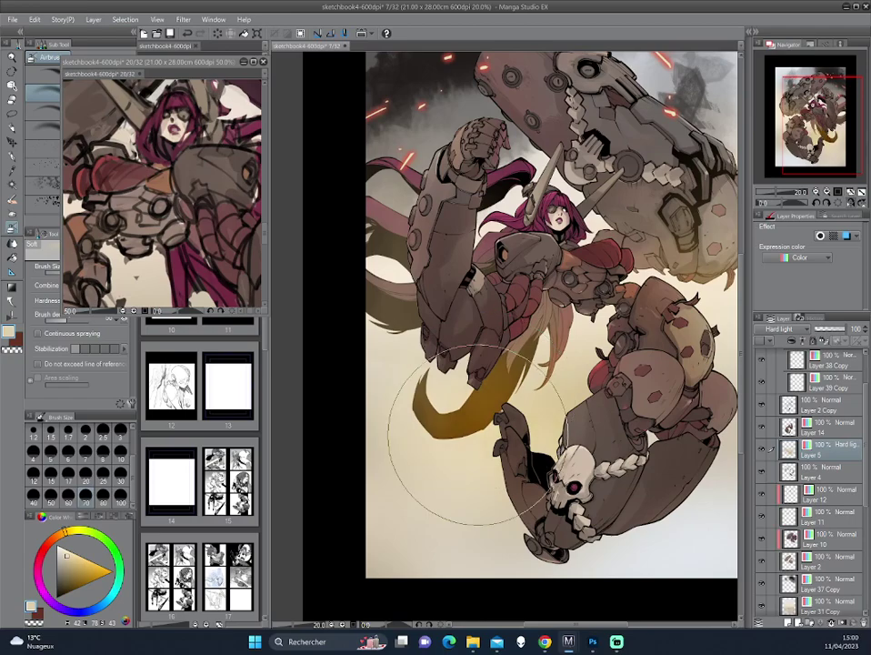
pyautogui.moveTo(466, 418)
pyautogui.mouseDown()
pyautogui.moveTo(460, 473)
pyautogui.moveTo(369, 389)
pyautogui.moveTo(360, 224)
pyautogui.mouseUp()
pyautogui.press('h')
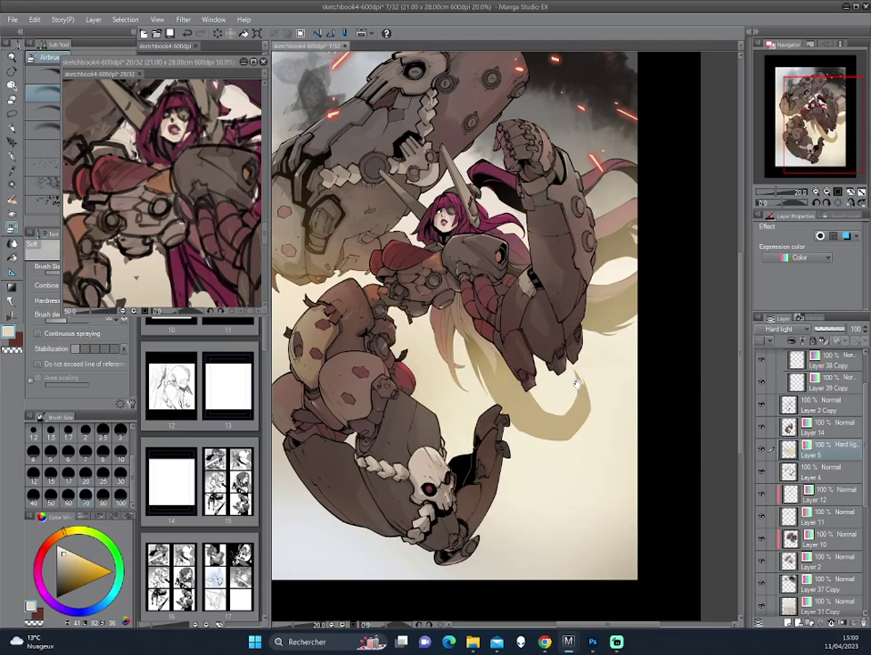
pyautogui.press('h')
# Blur the khaki crescent near the skull on Layer 4, then undo the blur
pyautogui.moveTo(541, 423); pyautogui.dragTo(567, 458)
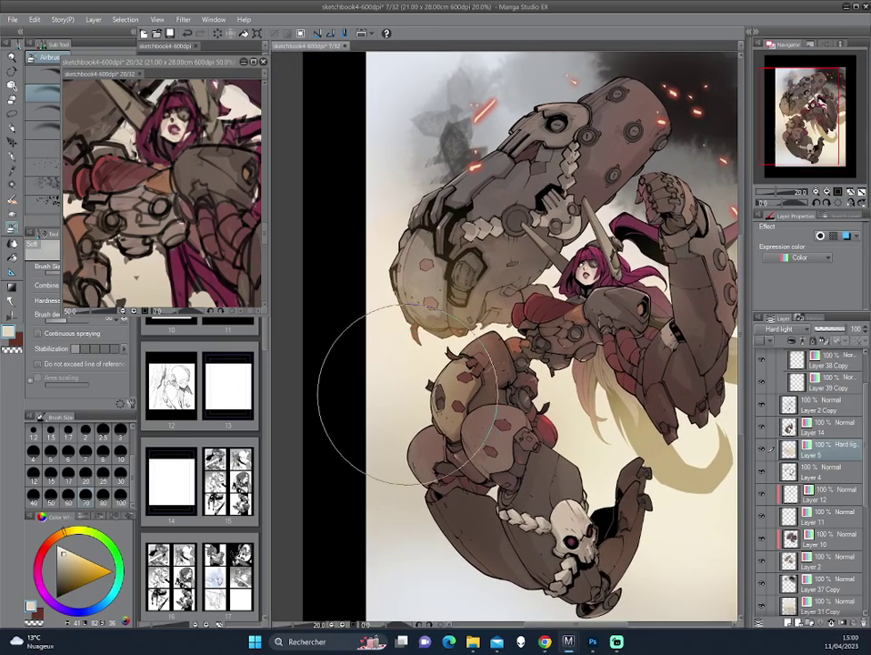
pyautogui.moveTo(407, 440); pyautogui.dragTo(342, 283)
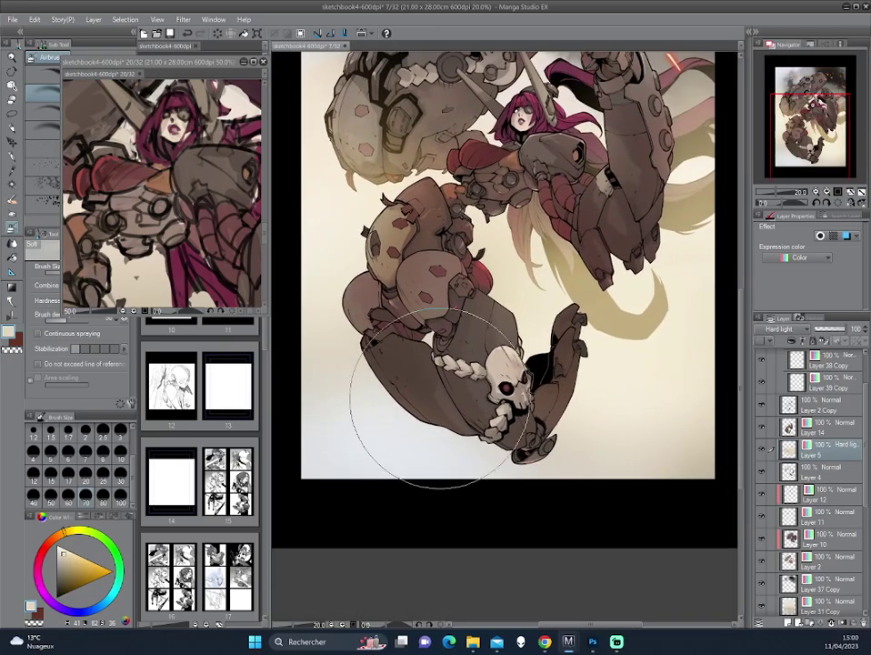
pyautogui.press('j')
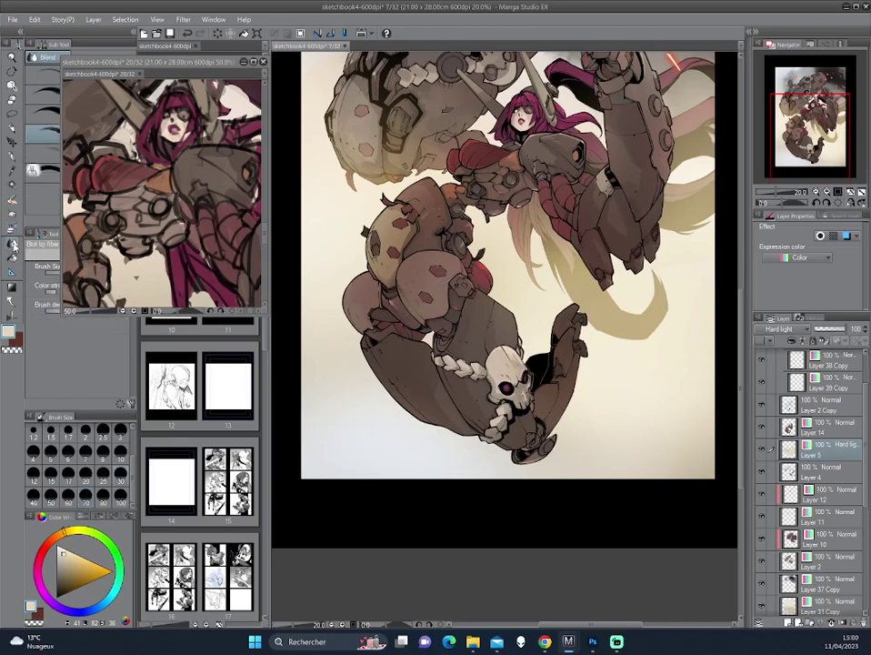
pyautogui.scroll(1, 700, 184)
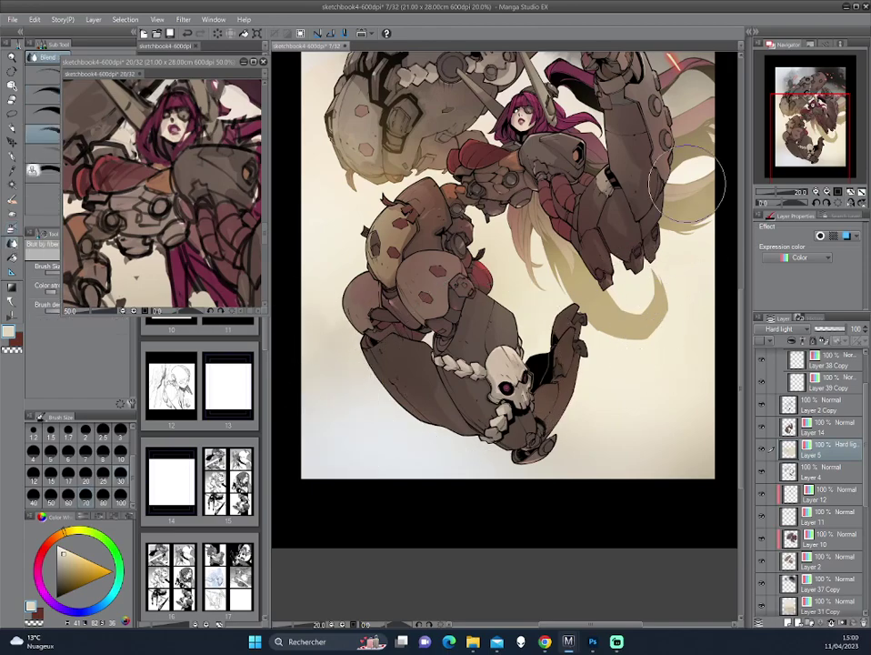
pyautogui.scroll(2, 621, 191)
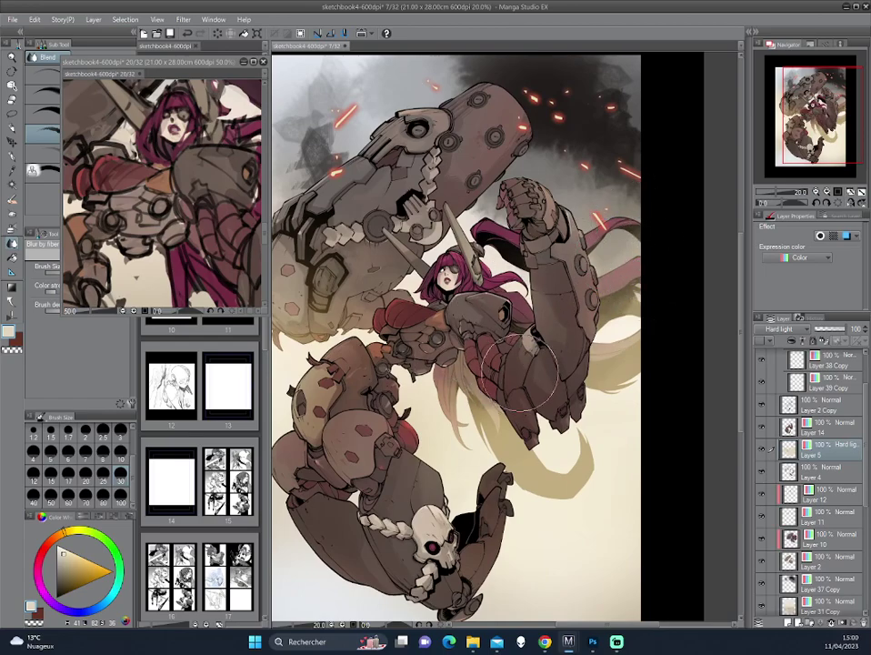
pyautogui.press('h')
pyautogui.scroll(1, 611, 291)
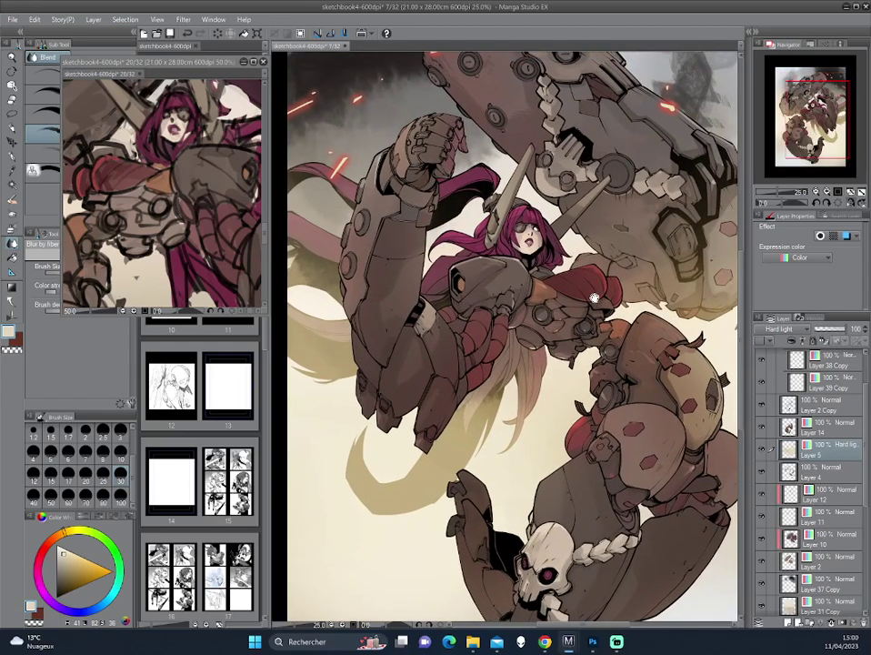
pyautogui.moveTo(549, 340); pyautogui.dragTo(468, 300)
pyautogui.scroll(2, 469, 300)
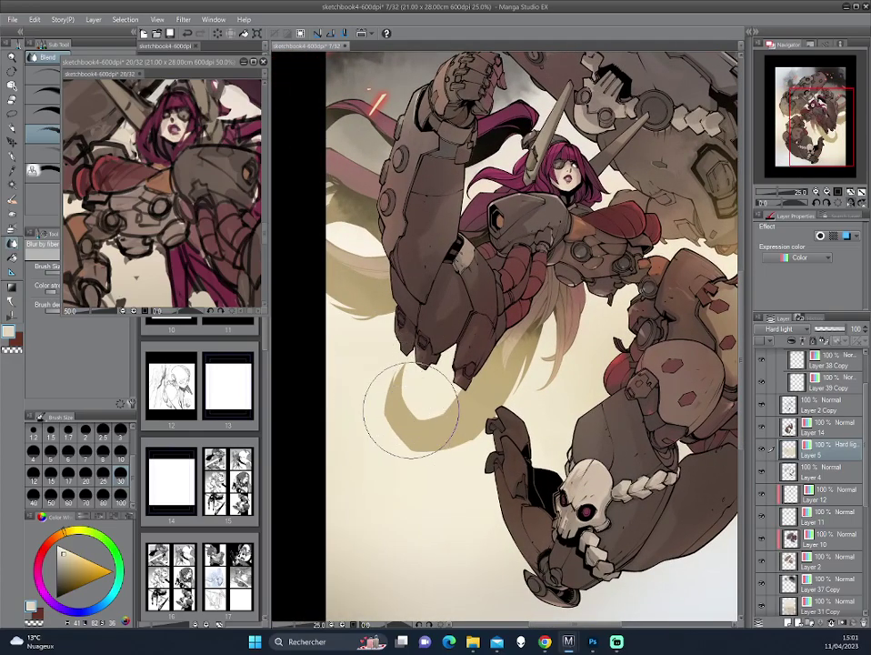
pyautogui.press('h')
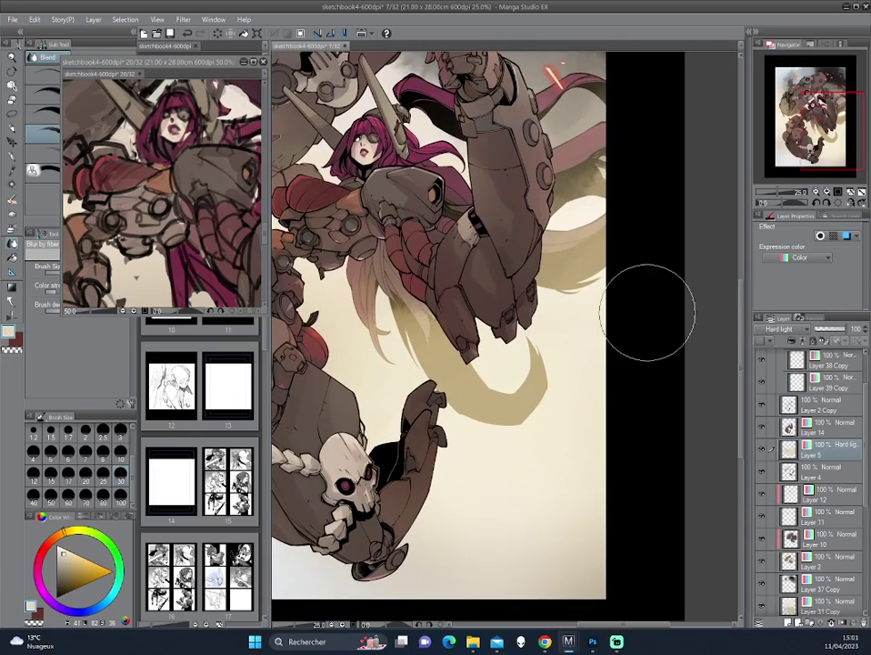
pyautogui.hotkey('alt', '[')
pyautogui.moveTo(603, 423)
pyautogui.mouseDown()
pyautogui.moveTo(453, 447)
pyautogui.moveTo(476, 437)
pyautogui.moveTo(477, 414)
pyautogui.mouseUp()
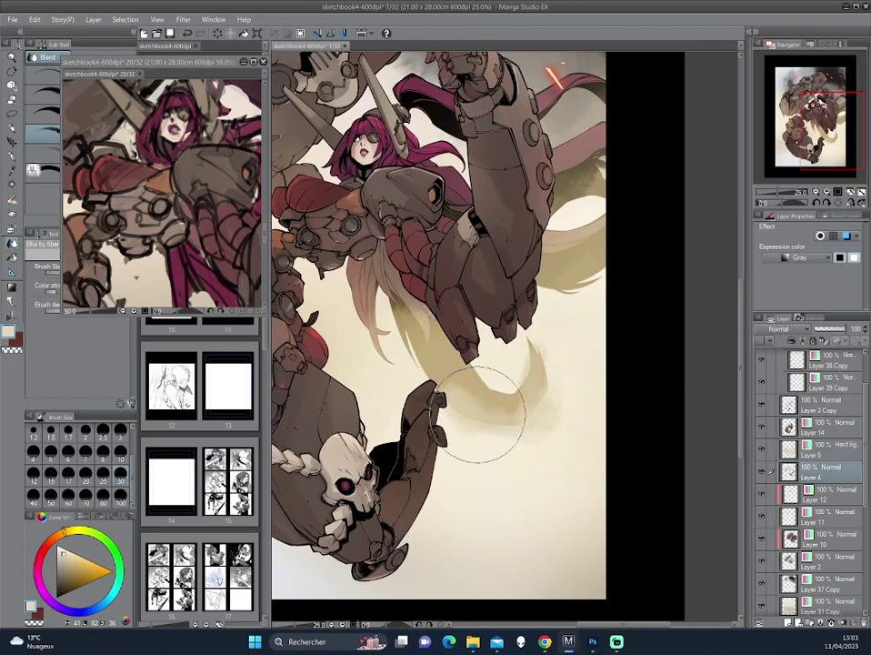
pyautogui.hotkey('ctrl', 'z')
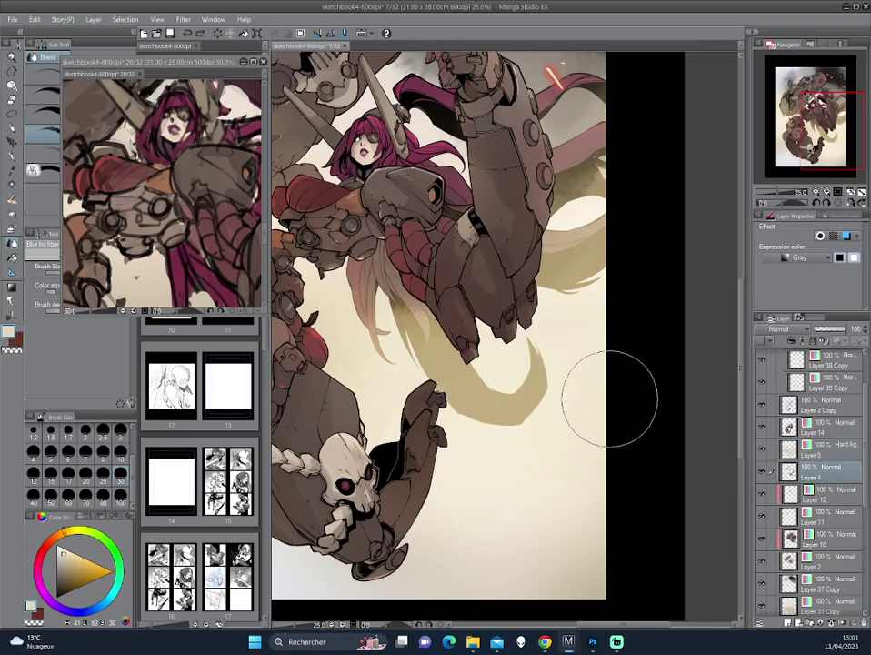
# Add a new raster layer and soft-airbrush a pale haze over the crescent shadow
pyautogui.click(786, 624)
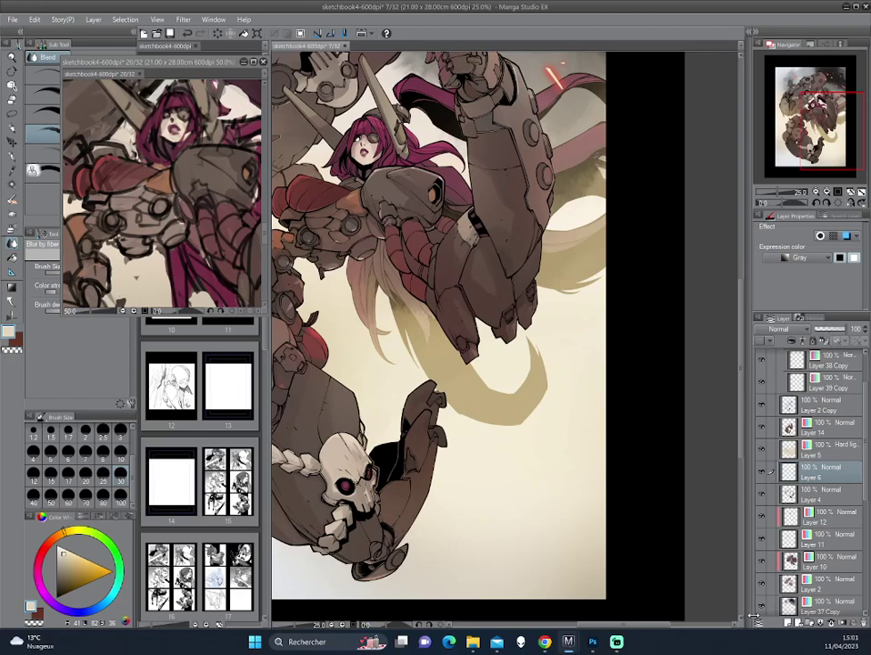
pyautogui.click(14, 228)
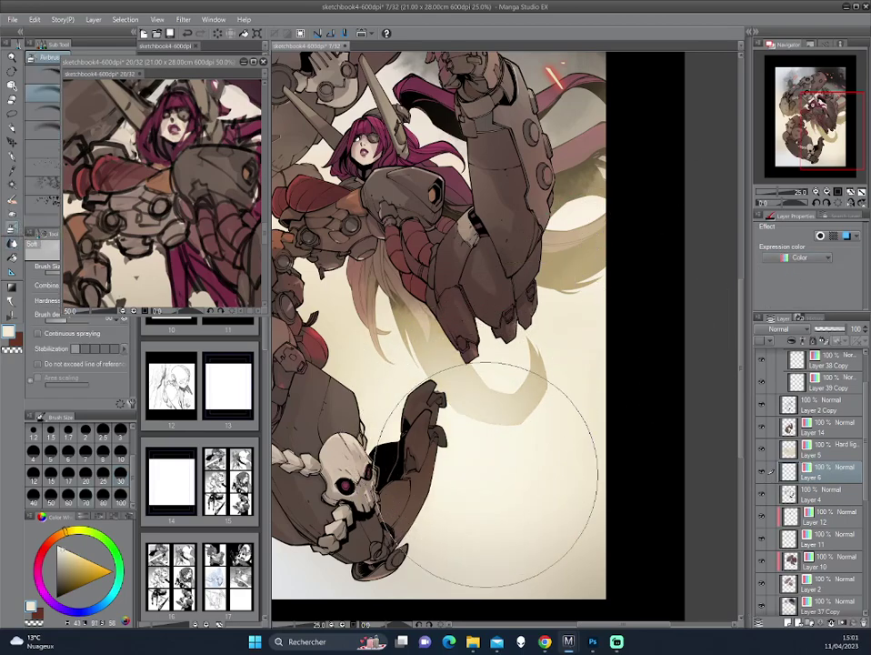
pyautogui.moveTo(494, 443); pyautogui.dragTo(581, 419)
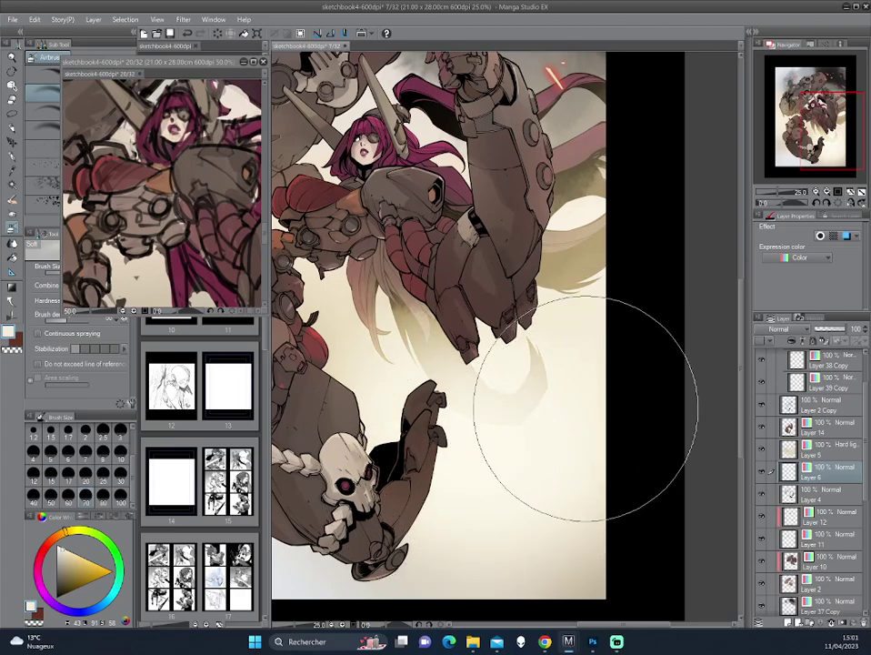
pyautogui.press('h')
pyautogui.press('h')
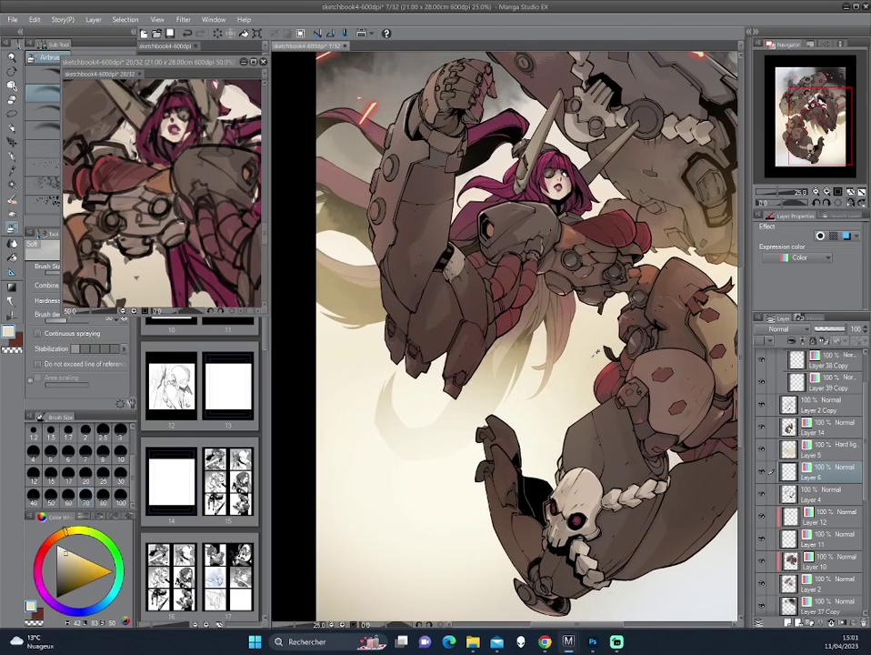
pyautogui.press('h')
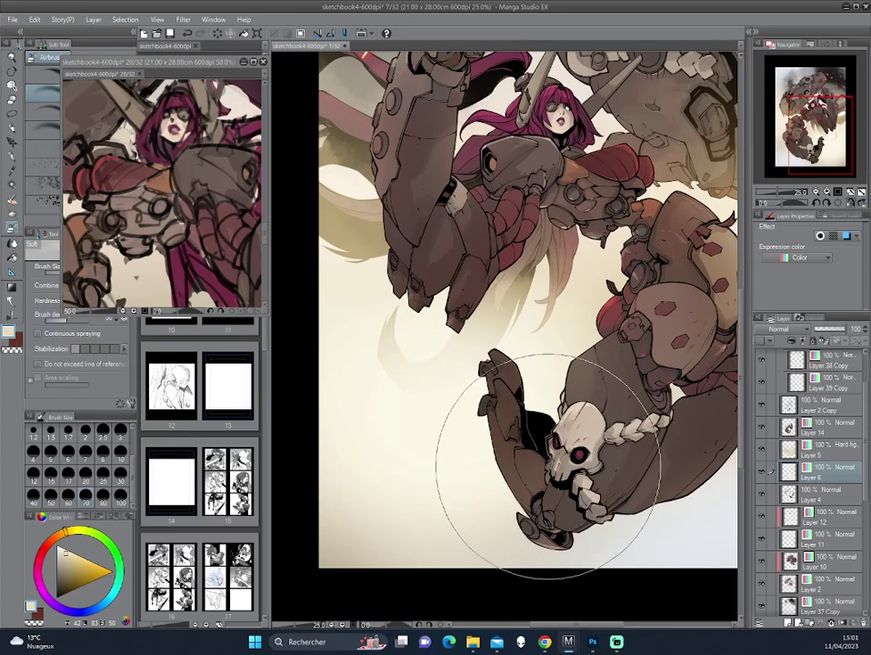
# Sample a beige colour from the artwork and bring the upper artwork into view
pyautogui.keyDown('alt'); pyautogui.click(389, 479); pyautogui.keyUp('alt')
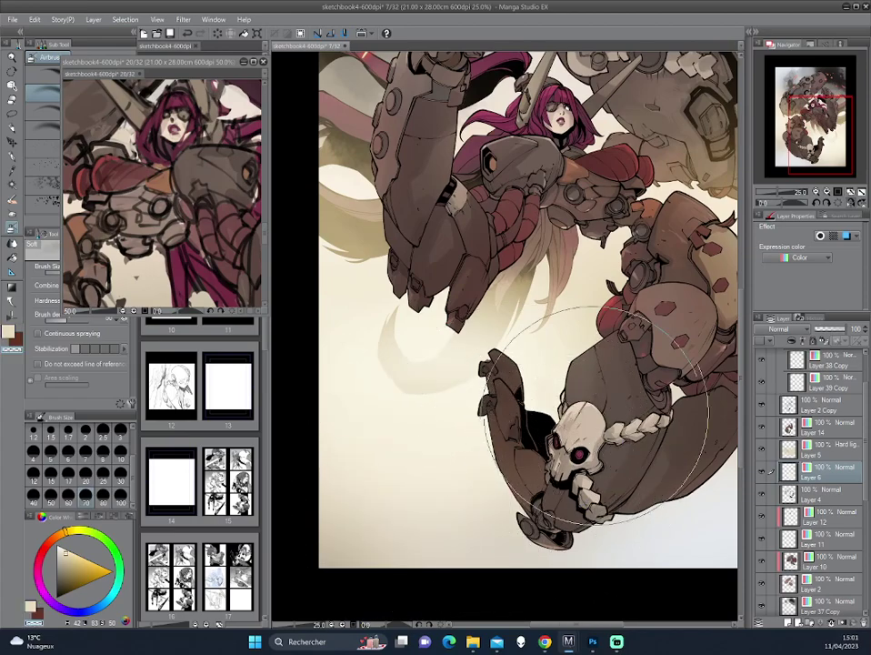
pyautogui.moveTo(632, 250); pyautogui.dragTo(587, 400)
pyautogui.press('h')
pyautogui.moveTo(666, 337); pyautogui.dragTo(625, 336)
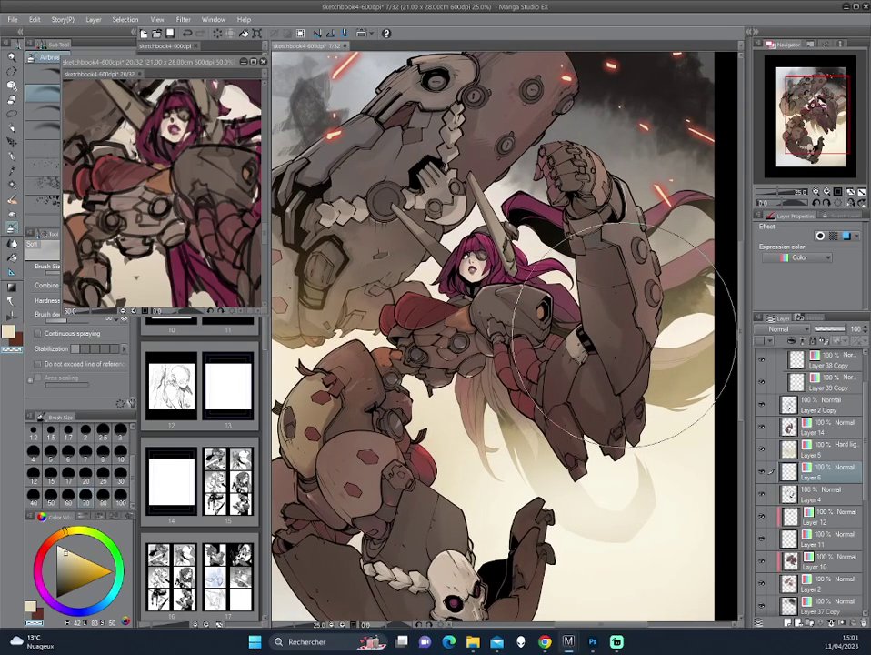
pyautogui.click(783, 429)
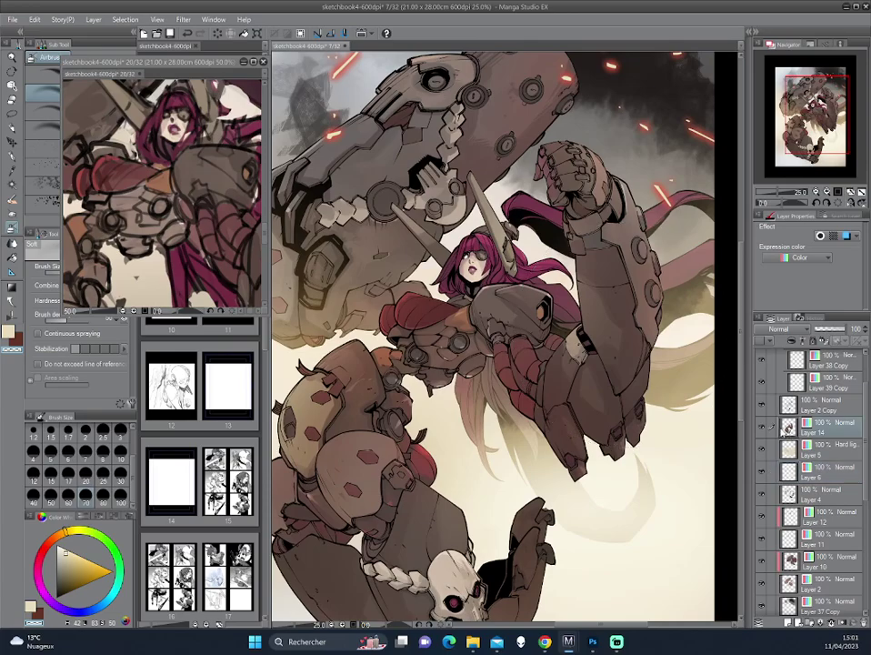
pyautogui.moveTo(496, 385); pyautogui.dragTo(503, 333)
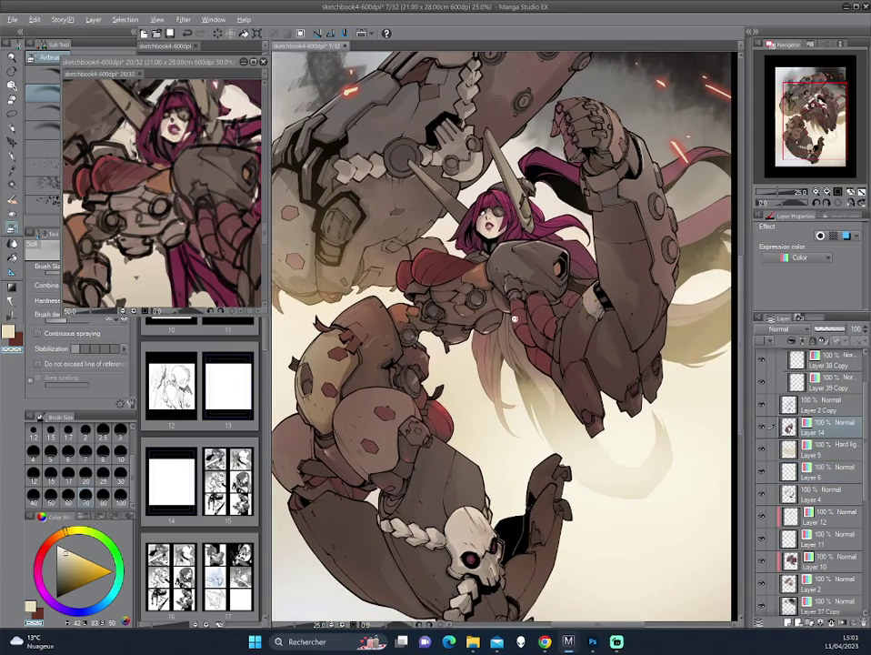
pyautogui.scroll(-2, 514, 389)
pyautogui.scroll(1, 514, 317)
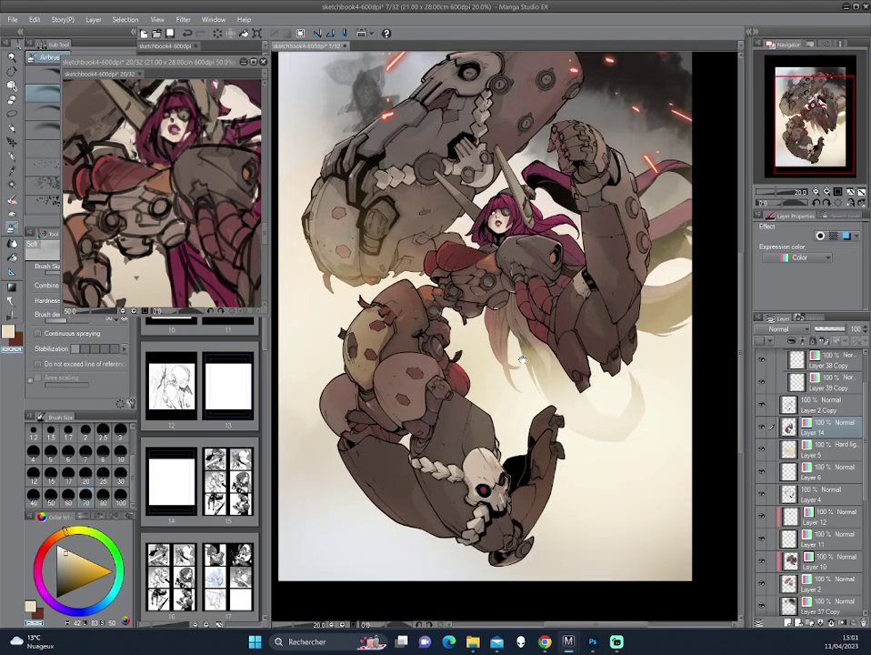
pyautogui.moveTo(591, 282); pyautogui.dragTo(559, 315)
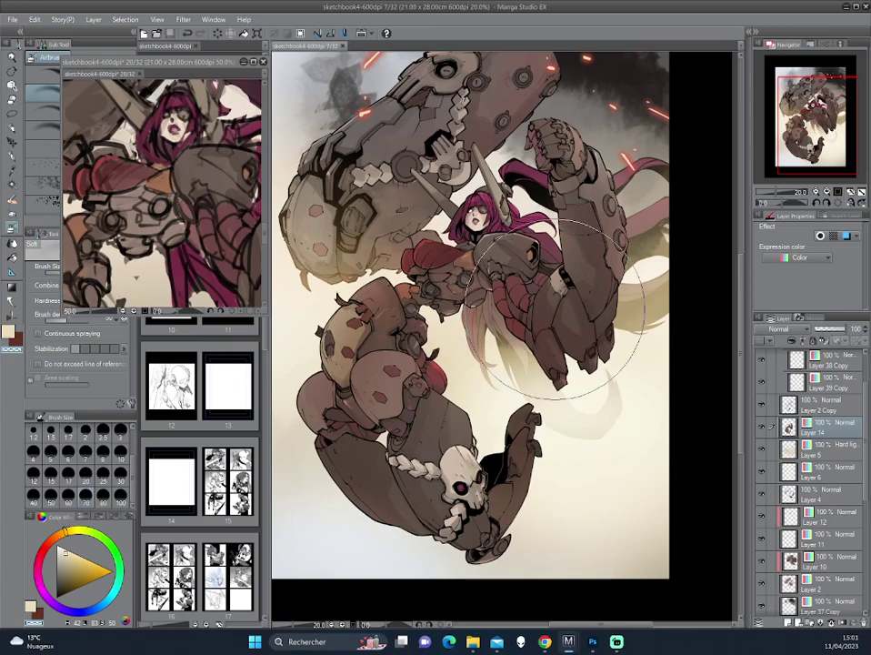
pyautogui.scroll(2, 557, 309)
pyautogui.moveTo(582, 232); pyautogui.dragTo(581, 318)
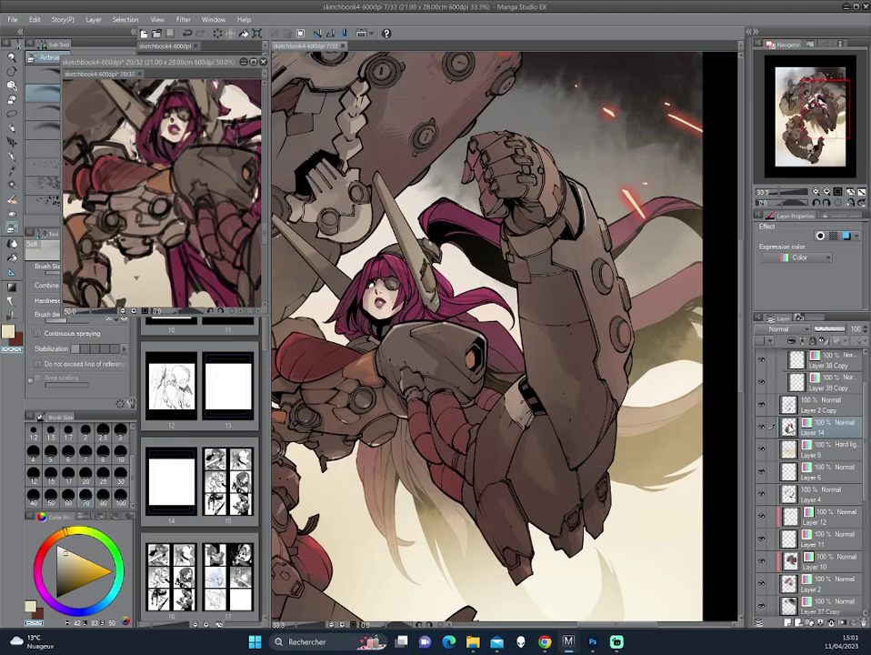
pyautogui.press('p')
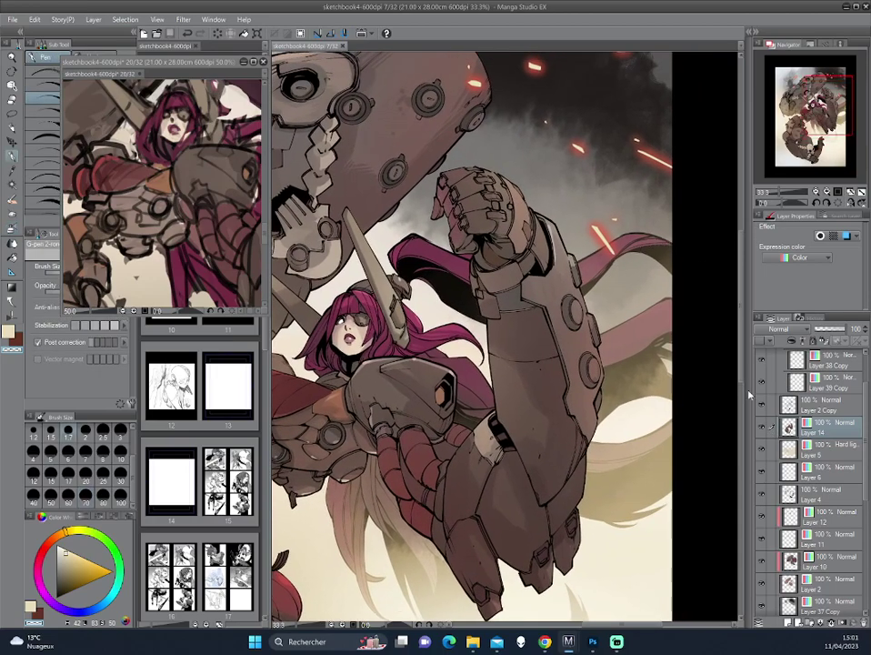
# Select Layer 14's pixels, zoom to 50%, pick reddish-brown and switch to the Darker pencil
pyautogui.keyDown('ctrl'); pyautogui.click(788, 425); pyautogui.keyUp('ctrl')
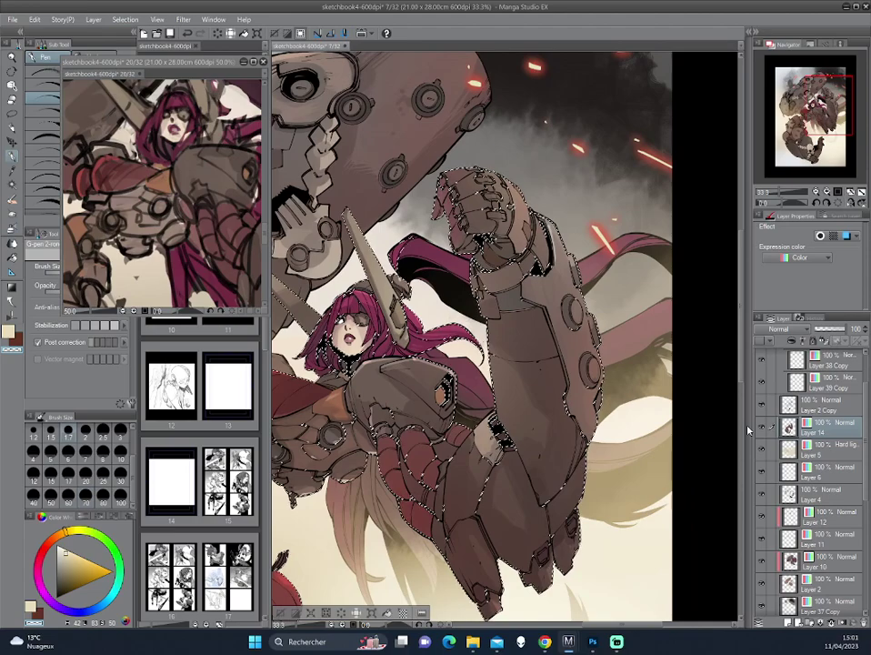
pyautogui.scroll(1, 559, 317)
pyautogui.scroll(1, 558, 317)
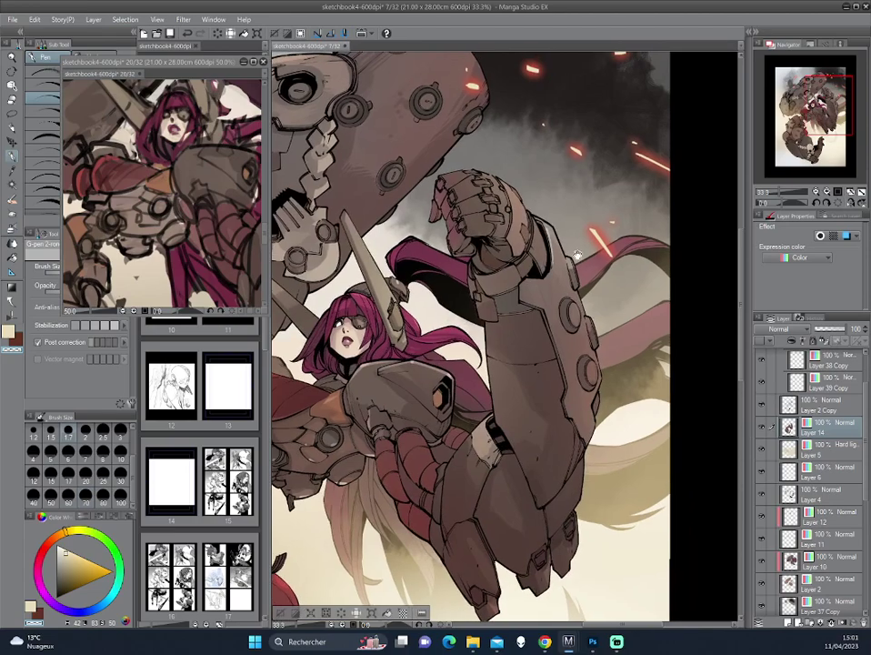
pyautogui.scroll(2, 559, 317)
pyautogui.moveTo(576, 318); pyautogui.dragTo(568, 308)
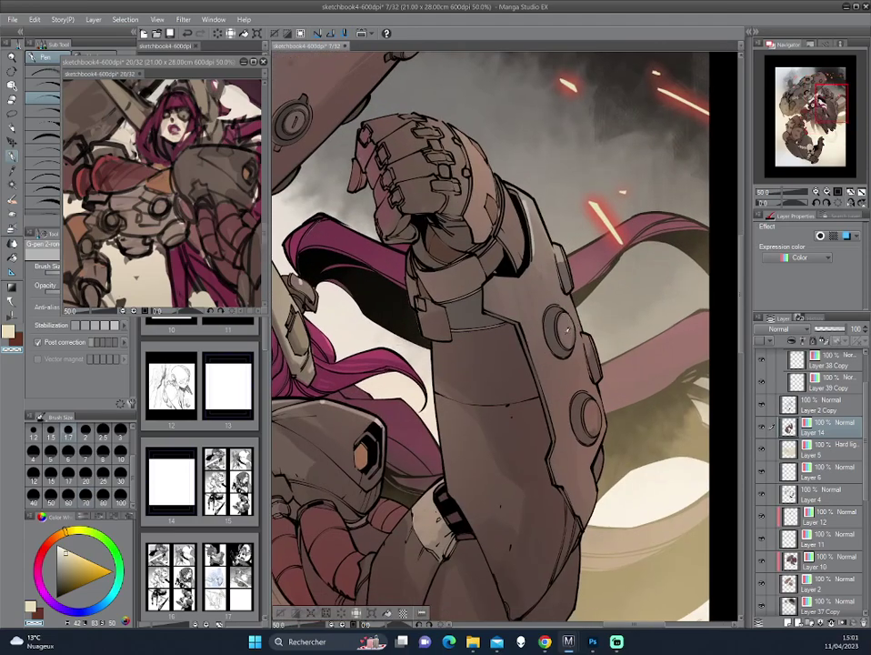
pyautogui.keyDown('alt'); pyautogui.click(561, 322); pyautogui.keyUp('alt')
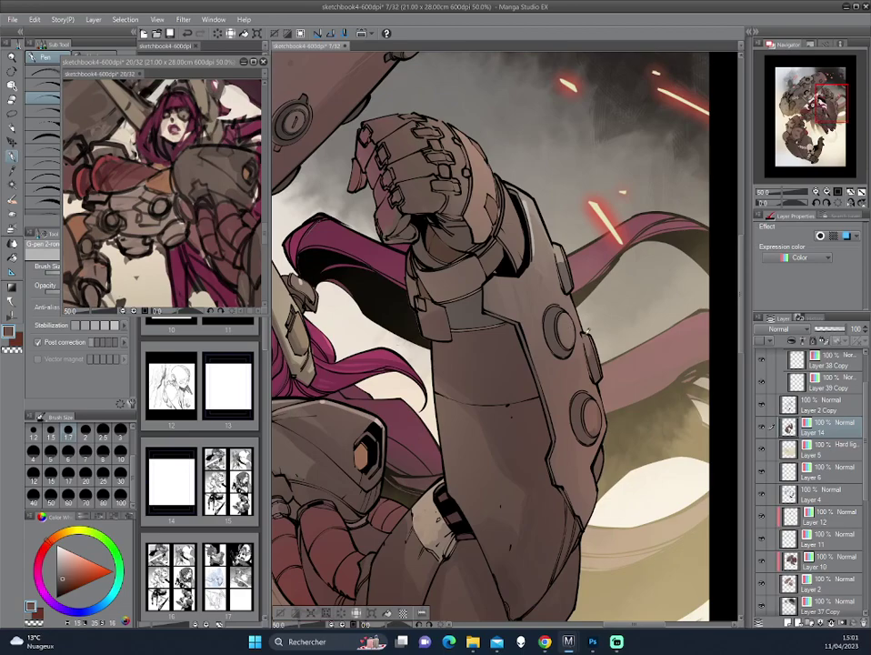
pyautogui.press('p')
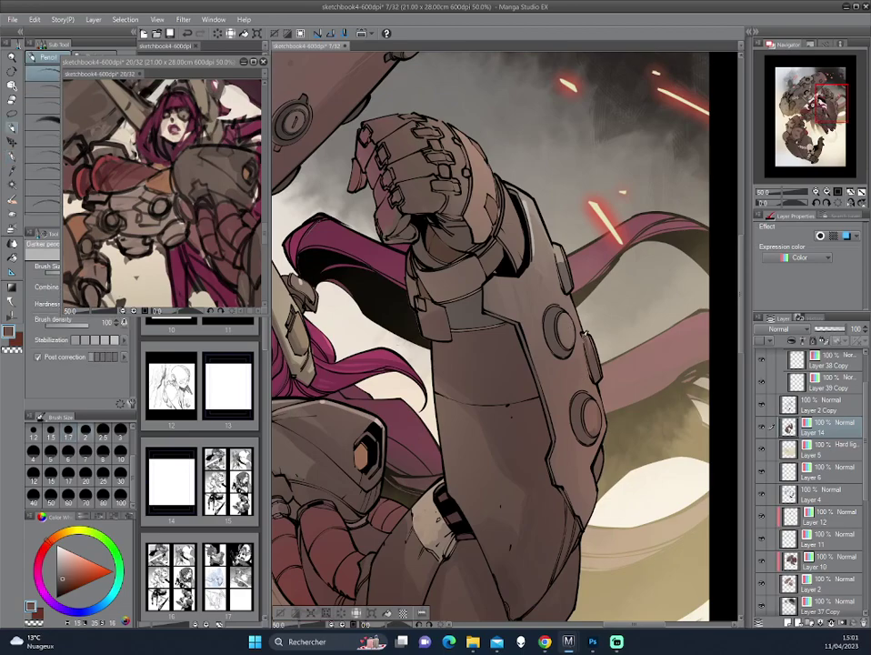
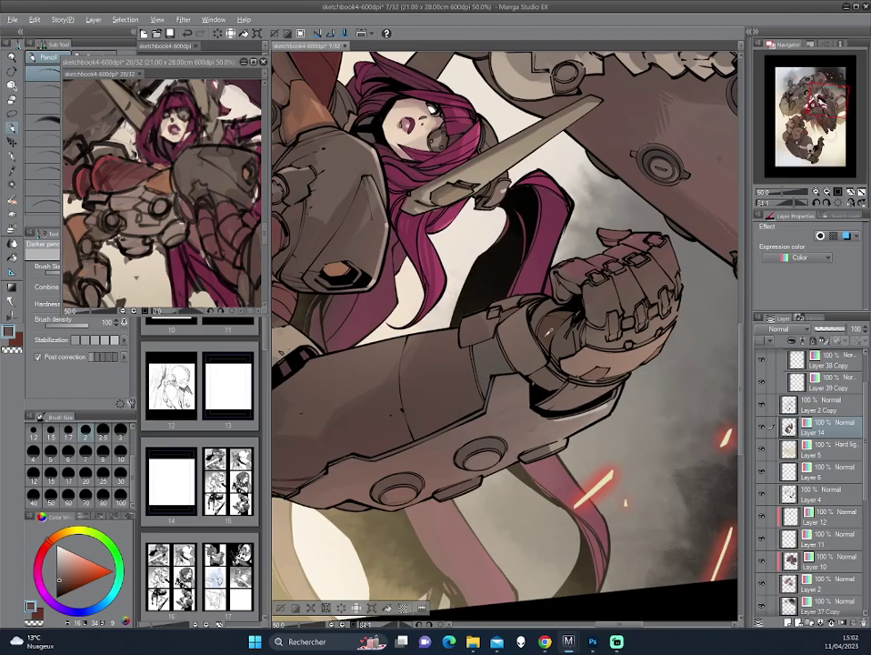
# Pick a greyish brown paint colour, frame the robotic fist, and set the brush size to 3
pyautogui.keyDown('alt'); pyautogui.click(546, 334); pyautogui.keyUp('alt')
pyautogui.scroll(-2, 553, 371)
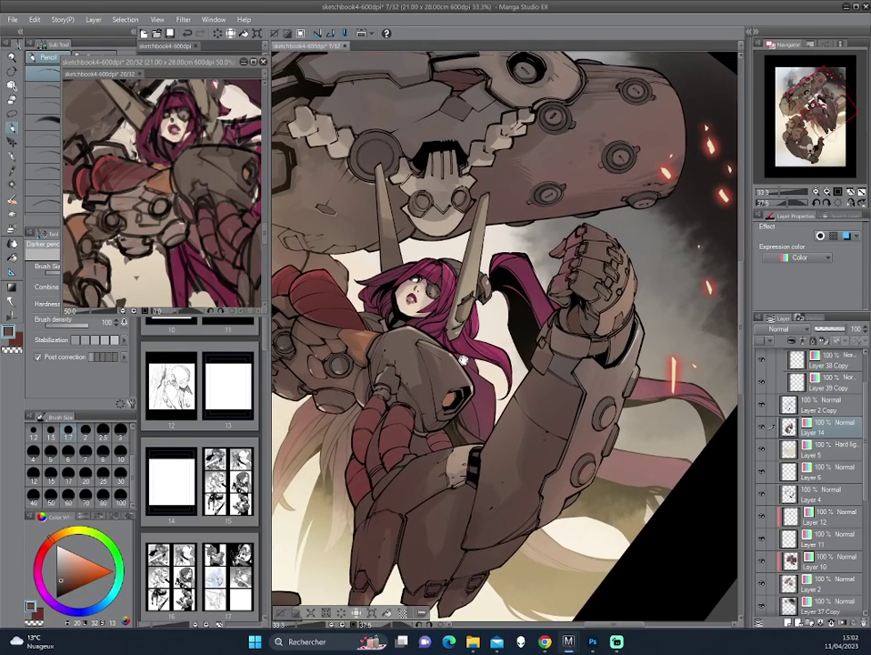
pyautogui.moveTo(437, 264); pyautogui.dragTo(580, 355)
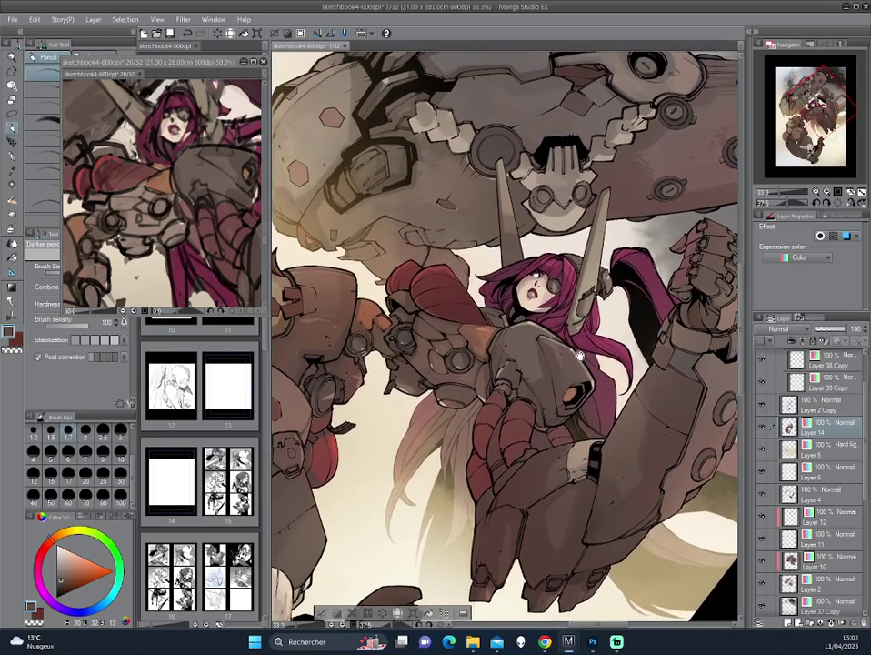
pyautogui.moveTo(692, 292)
pyautogui.mouseDown()
pyautogui.moveTo(525, 329)
pyautogui.moveTo(510, 343)
pyautogui.mouseUp()
pyautogui.scroll(1, 510, 342)
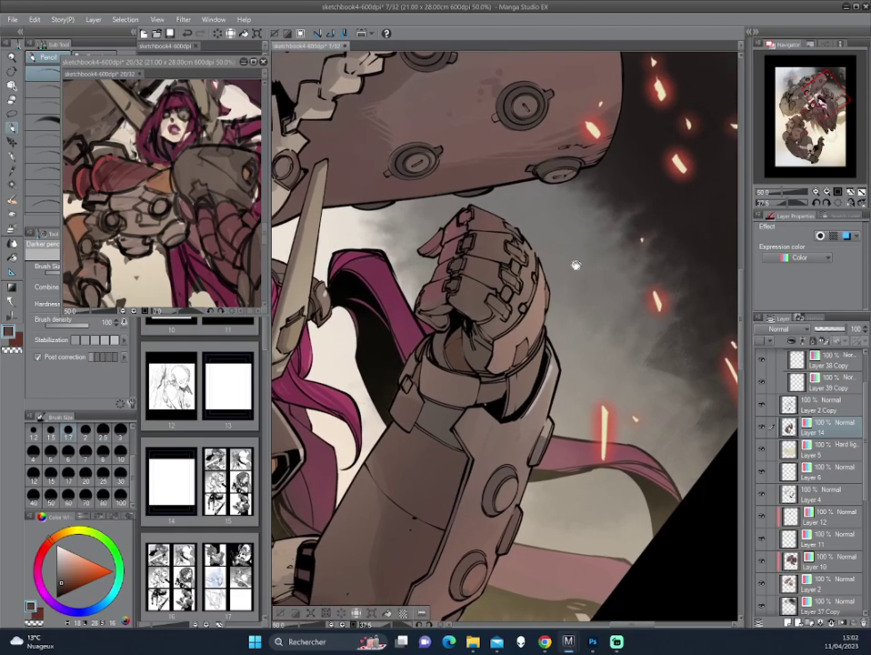
pyautogui.moveTo(387, 194); pyautogui.dragTo(431, 142)
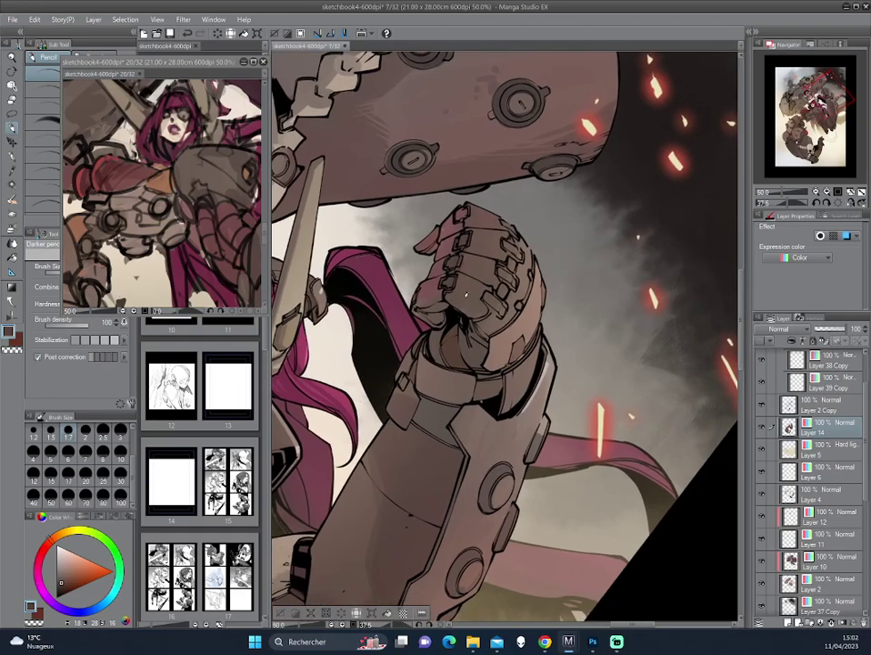
pyautogui.click(60, 583)
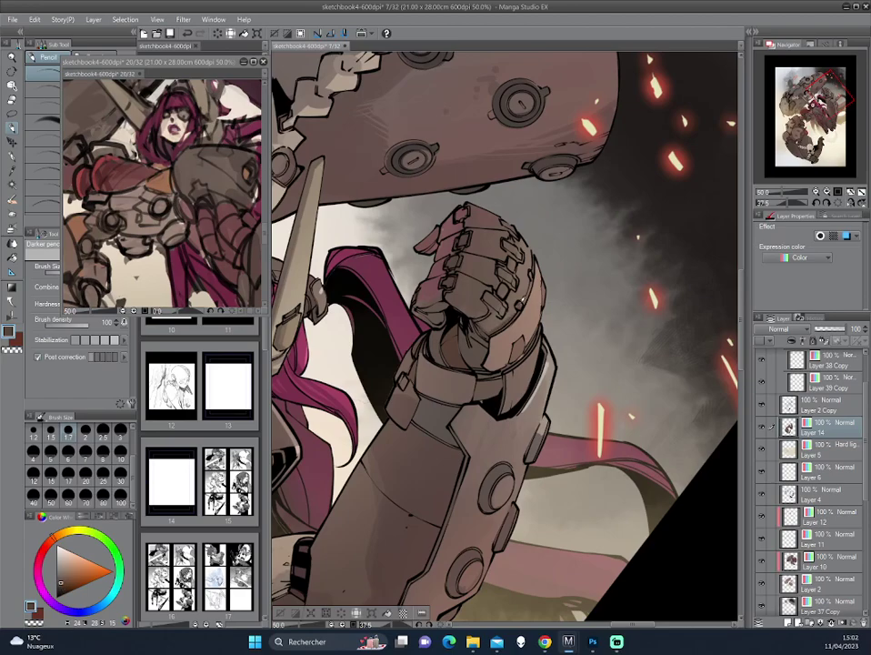
pyautogui.moveTo(397, 209); pyautogui.dragTo(386, 172)
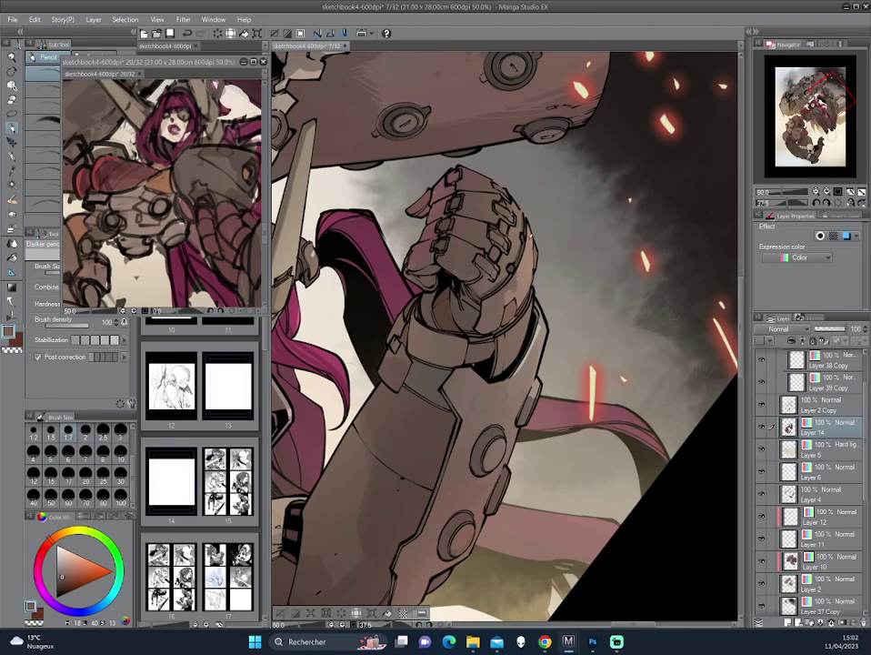
pyautogui.click(117, 434)
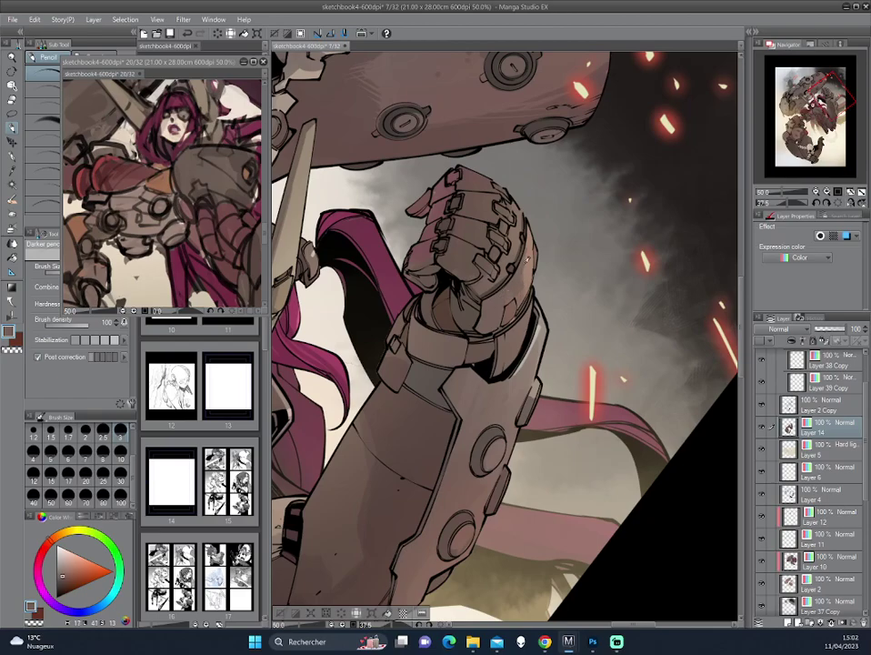
# Mirror the canvas horizontally and sample a dark brown from the artwork
pyautogui.press('h')
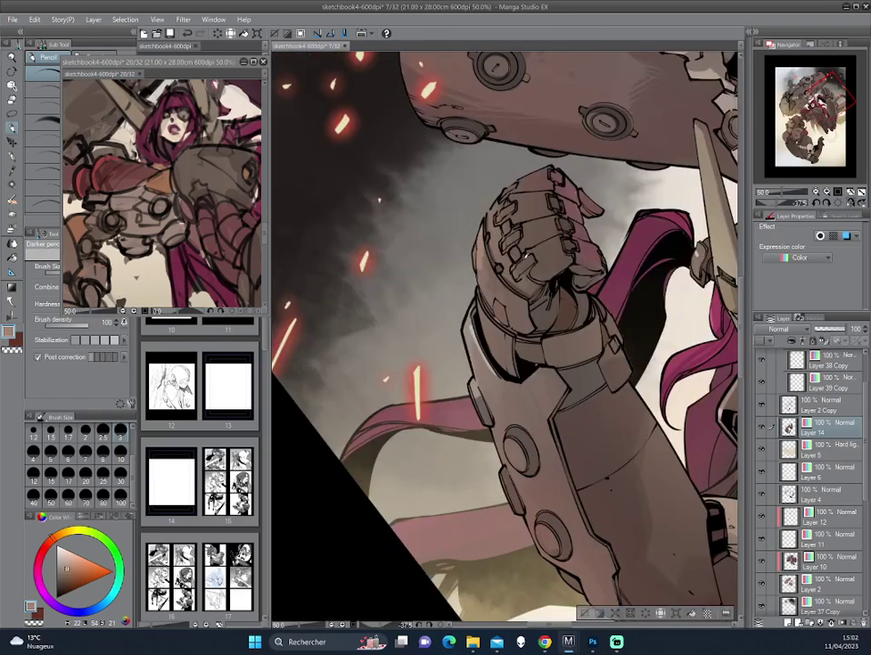
pyautogui.moveTo(522, 252); pyautogui.dragTo(393, 162)
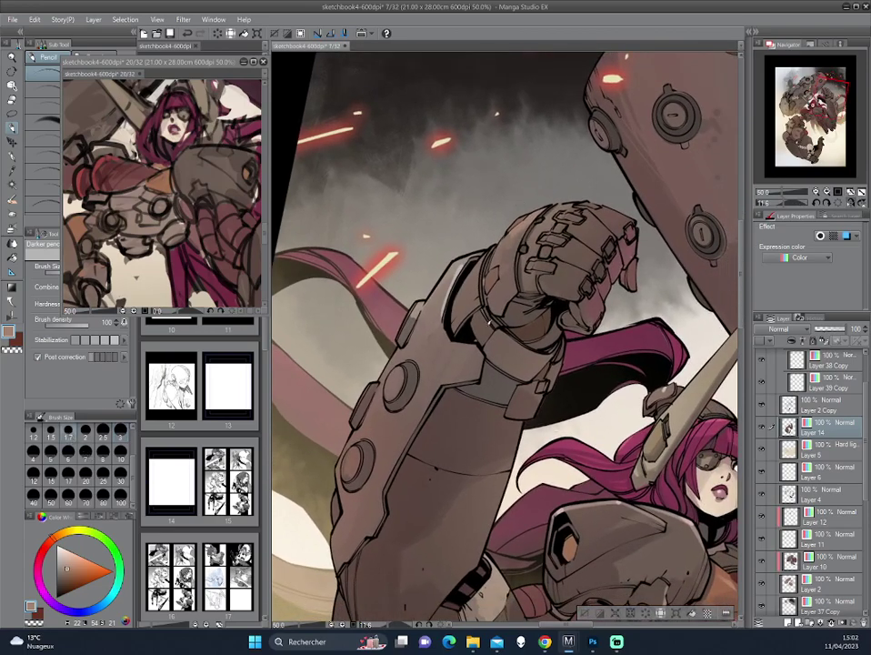
pyautogui.keyDown('alt'); pyautogui.click(491, 316); pyautogui.keyUp('alt')
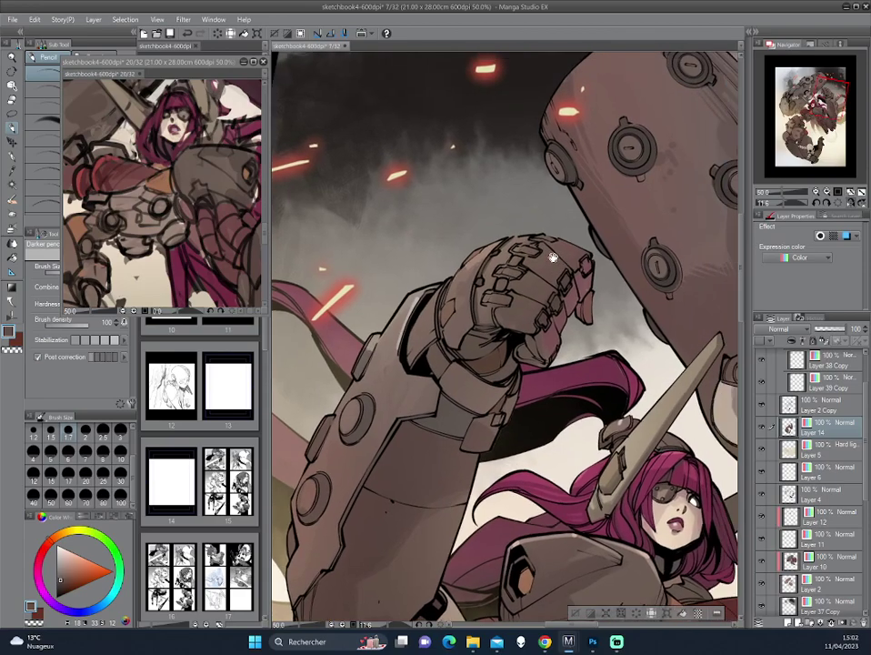
# Reframe the robotic arm and sample a reddish brown from the canvas instead
pyautogui.moveTo(364, 238); pyautogui.dragTo(359, 218)
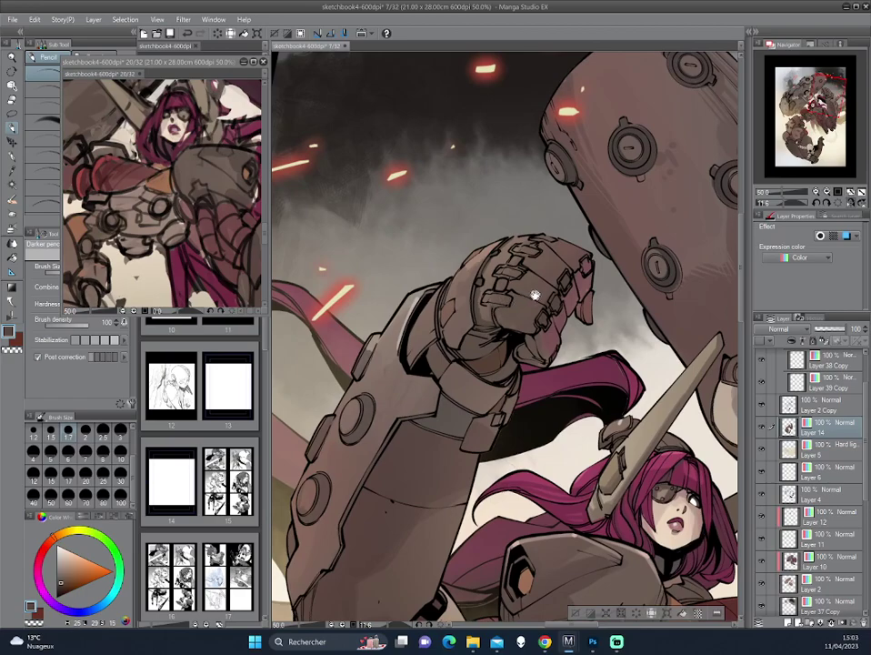
pyautogui.moveTo(401, 221); pyautogui.dragTo(360, 179)
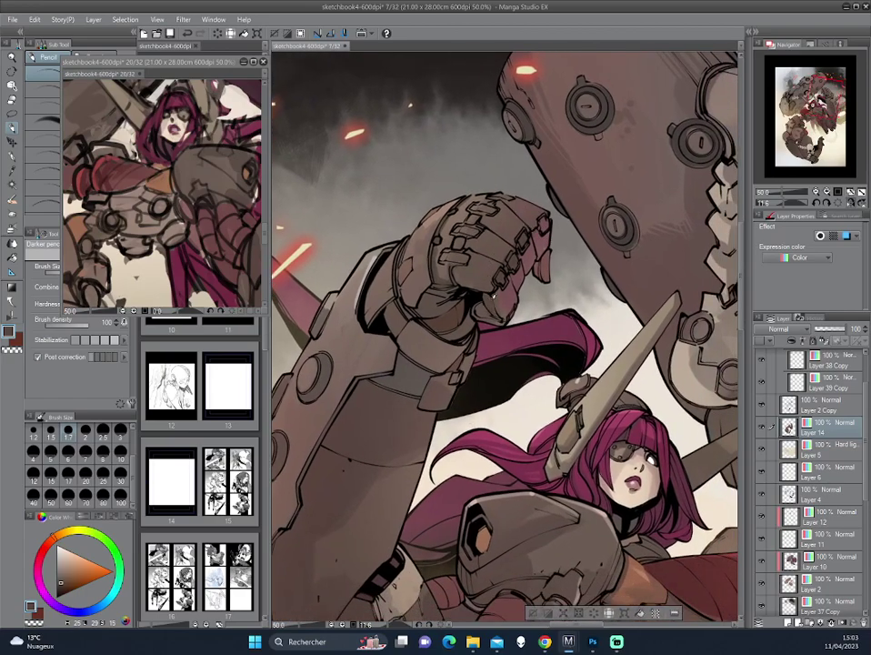
pyautogui.moveTo(415, 218); pyautogui.dragTo(510, 345)
pyautogui.scroll(-2, 427, 245)
pyautogui.scroll(1, 382, 259)
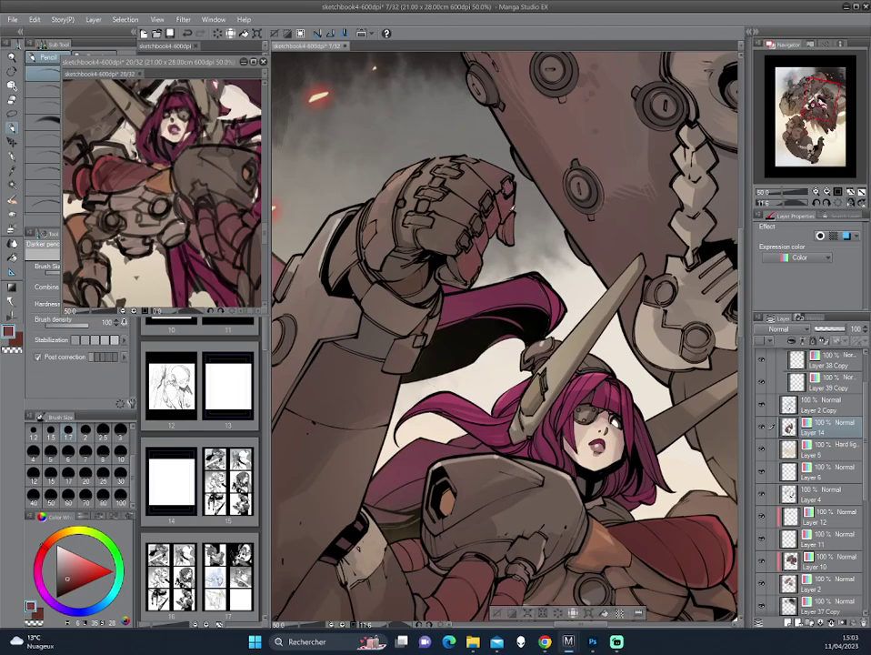
pyautogui.moveTo(383, 155); pyautogui.dragTo(373, 191)
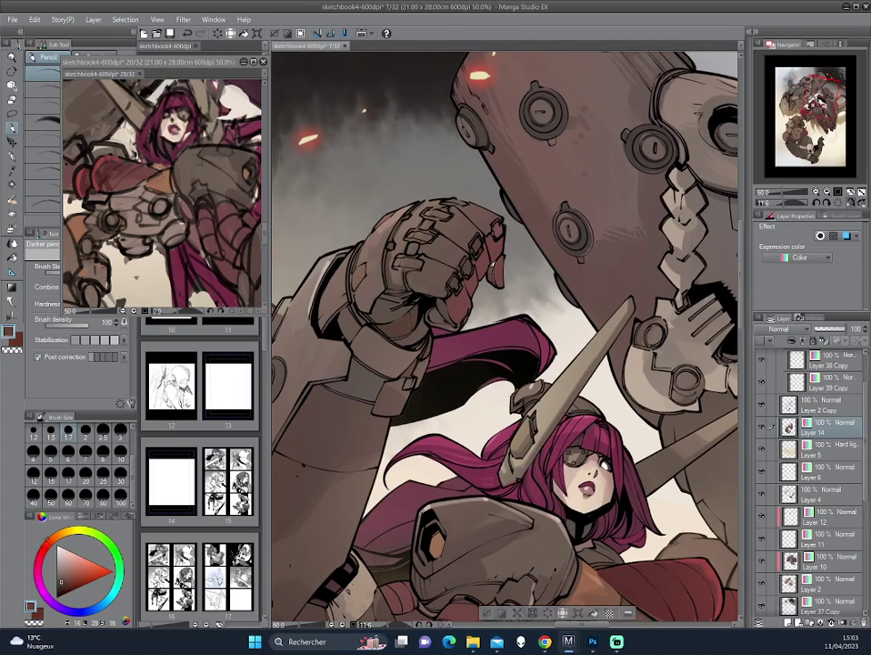
pyautogui.keyDown('alt'); pyautogui.click(374, 198); pyautogui.keyUp('alt')
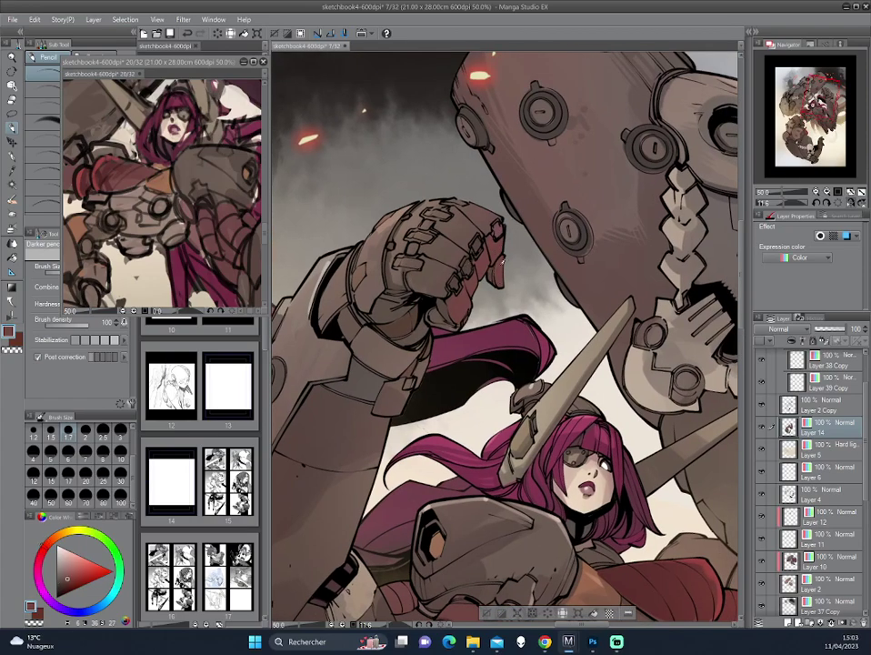
pyautogui.scroll(-3, 421, 177)
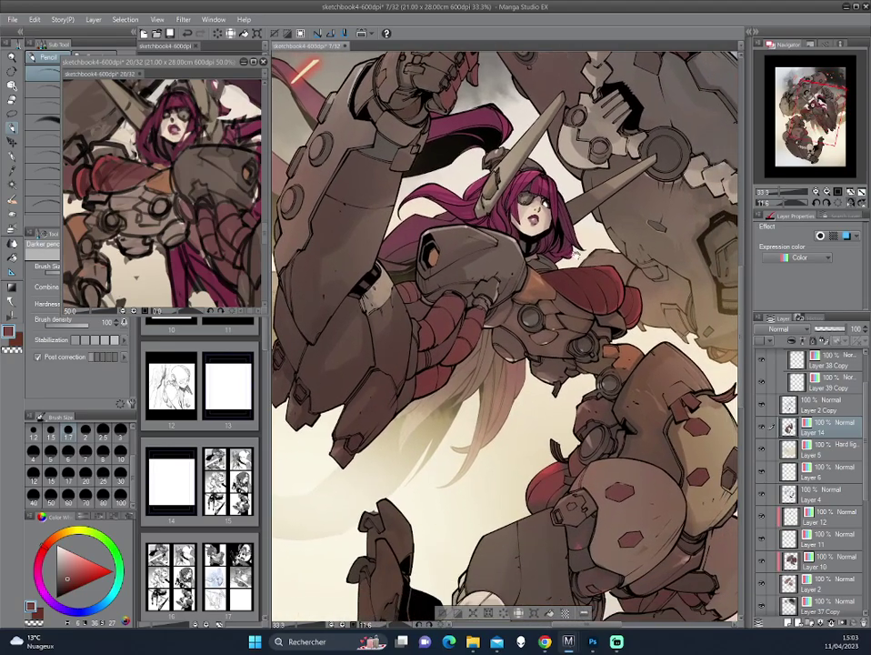
# Zoom out, reset the canvas rotation and unmirror the view of the illustration
pyautogui.moveTo(427, 273); pyautogui.dragTo(445, 339)
pyautogui.scroll(-2, 445, 339)
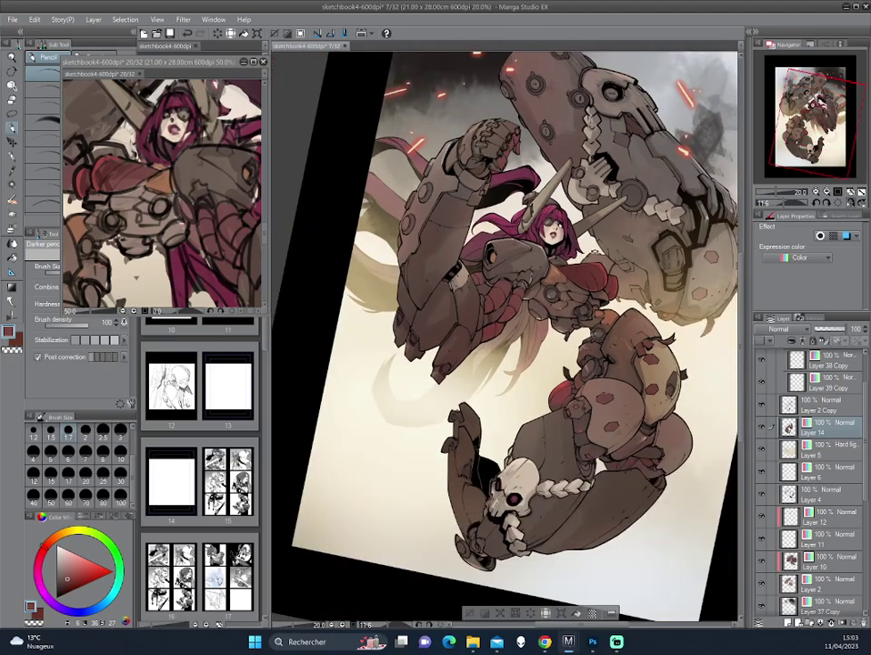
pyautogui.hotkey('ctrl', '@')
pyautogui.press('h')
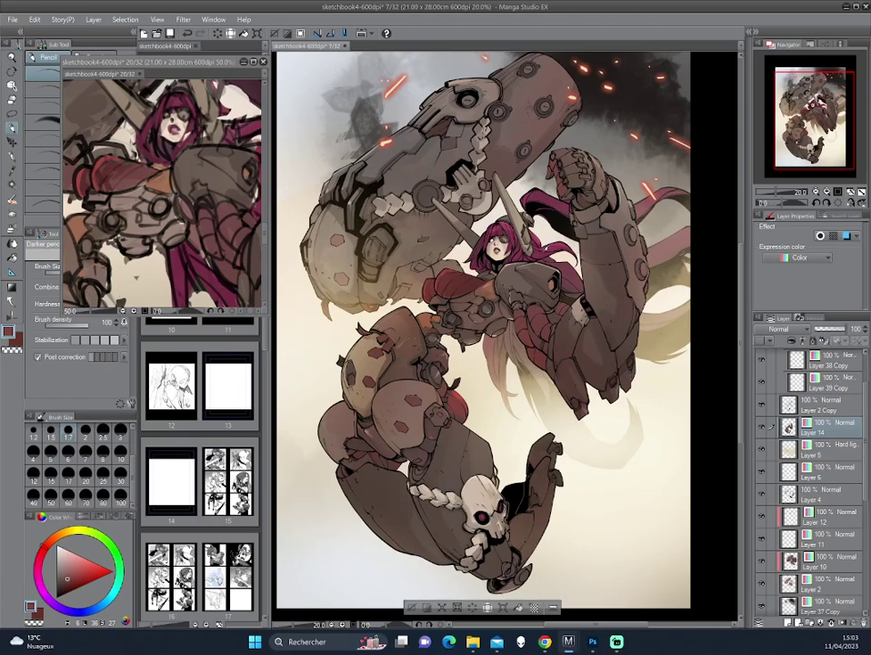
pyautogui.hotkey('ctrl', '+')
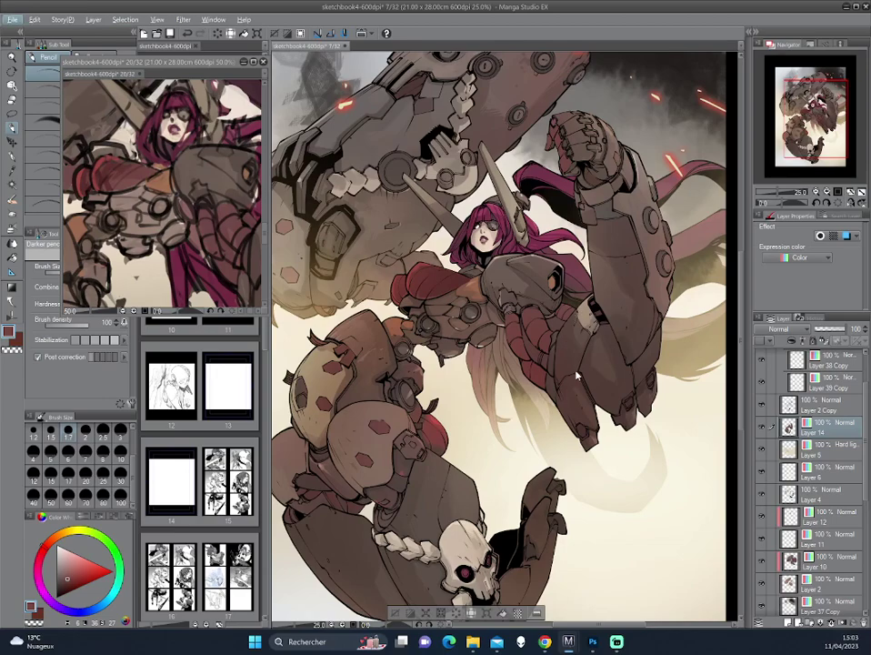
# Choose a darker brown shade, rotate the view clockwise, and switch to the pen
pyautogui.keyDown('alt'); pyautogui.click(433, 248); pyautogui.keyUp('alt')
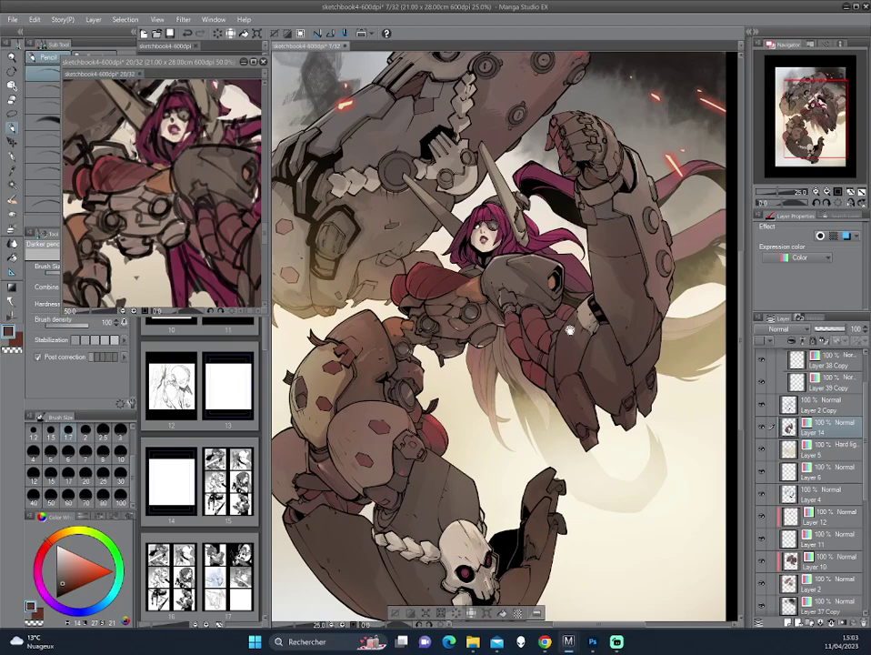
pyautogui.scroll(1, 419, 218)
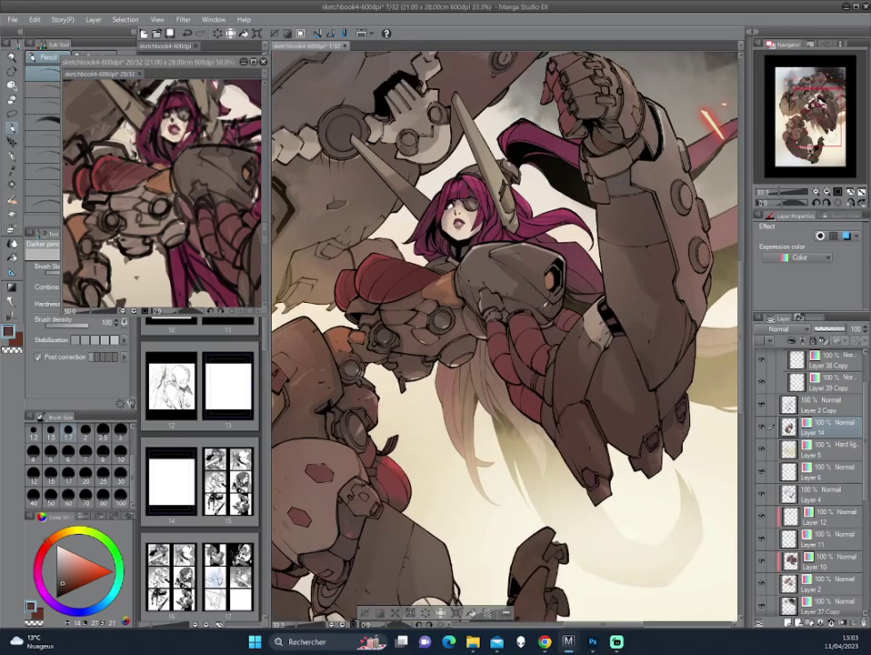
pyautogui.press('^')
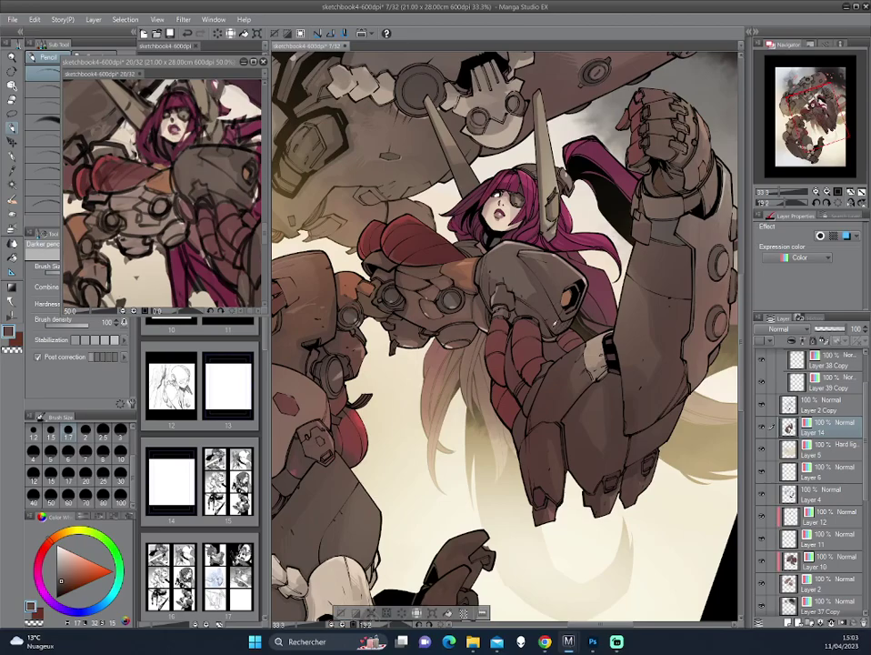
pyautogui.press('^')
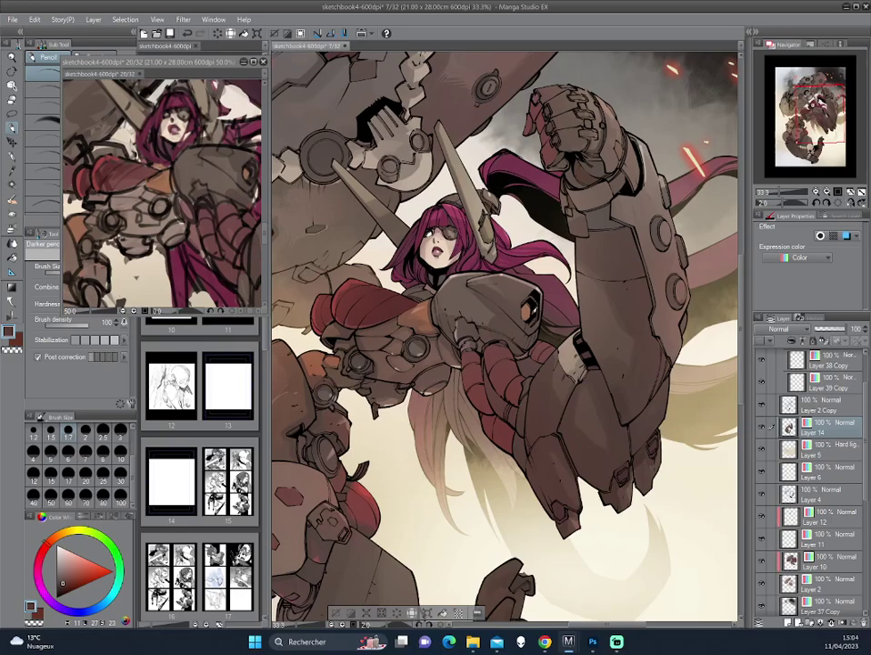
pyautogui.press('p')
pyautogui.press('^')
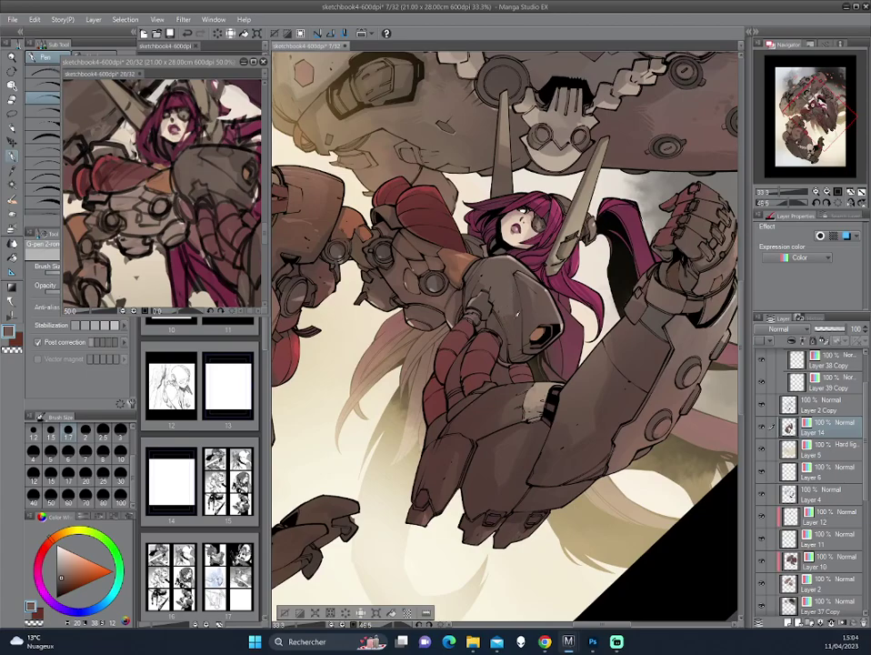
# Choose a muted crimson paint colour while rotating the view toward the mech arm
pyautogui.press('^')
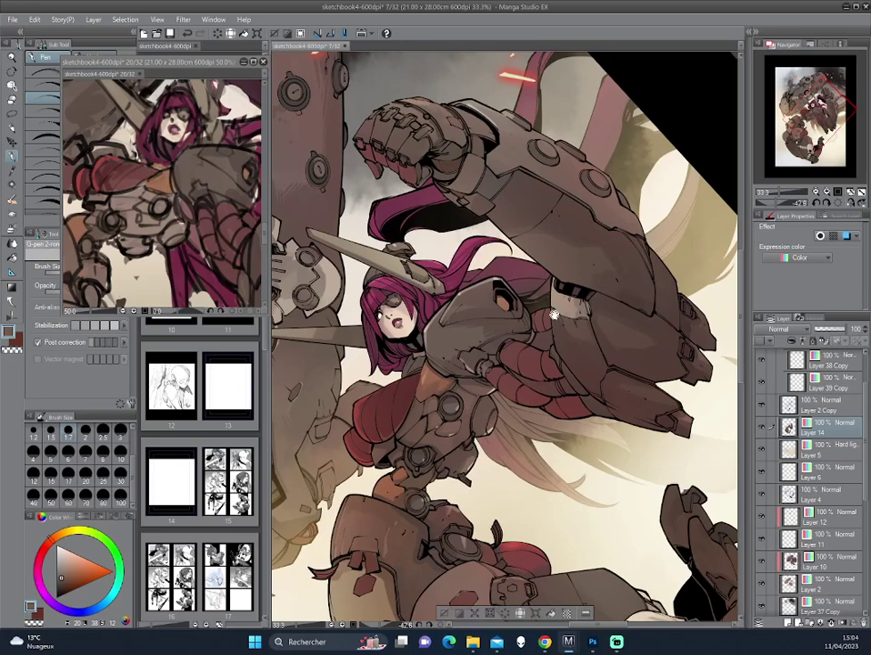
pyautogui.press('^')
pyautogui.press('^')
pyautogui.keyDown('alt'); pyautogui.click(342, 261); pyautogui.keyUp('alt')
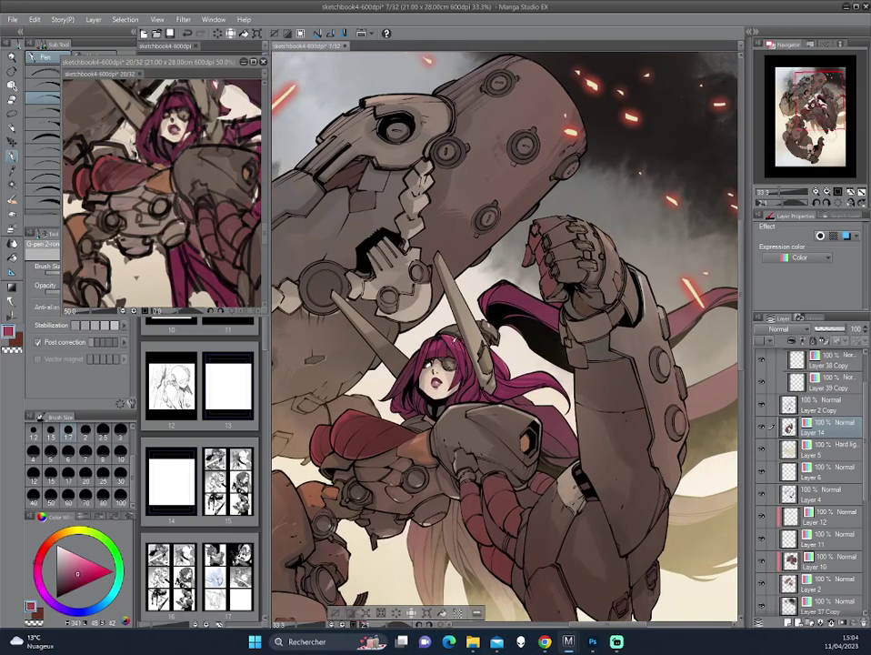
pyautogui.press('^')
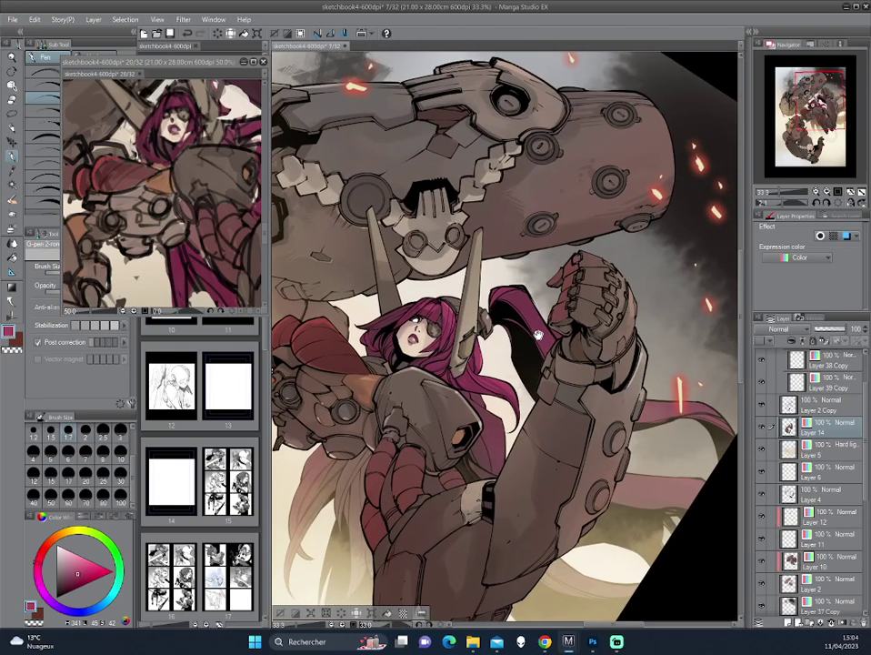
pyautogui.press('^')
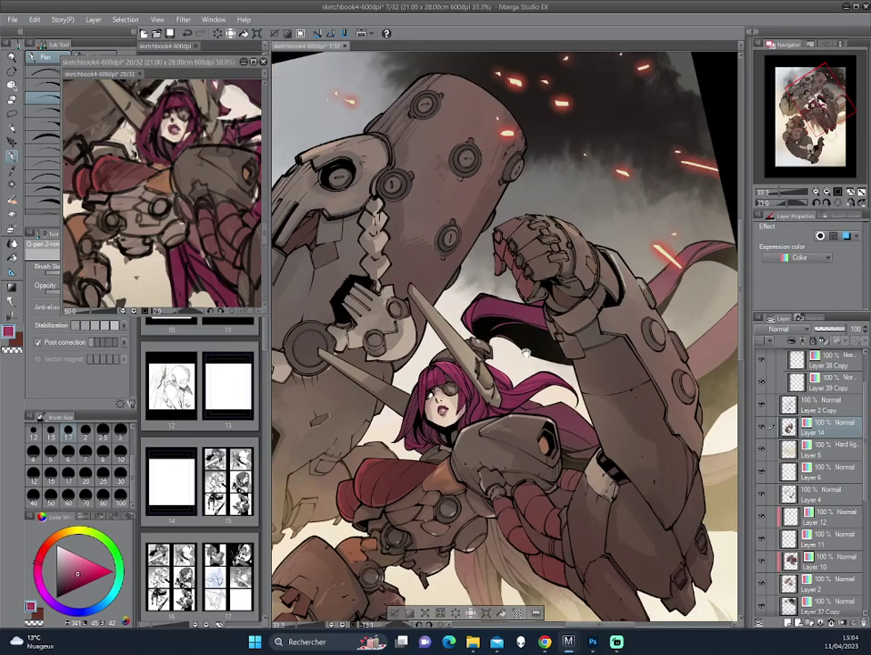
pyautogui.press('^')
# Switch back to the pencil and straighten the view to show the whole page at 25%
pyautogui.hotkey('ctrl', '+')
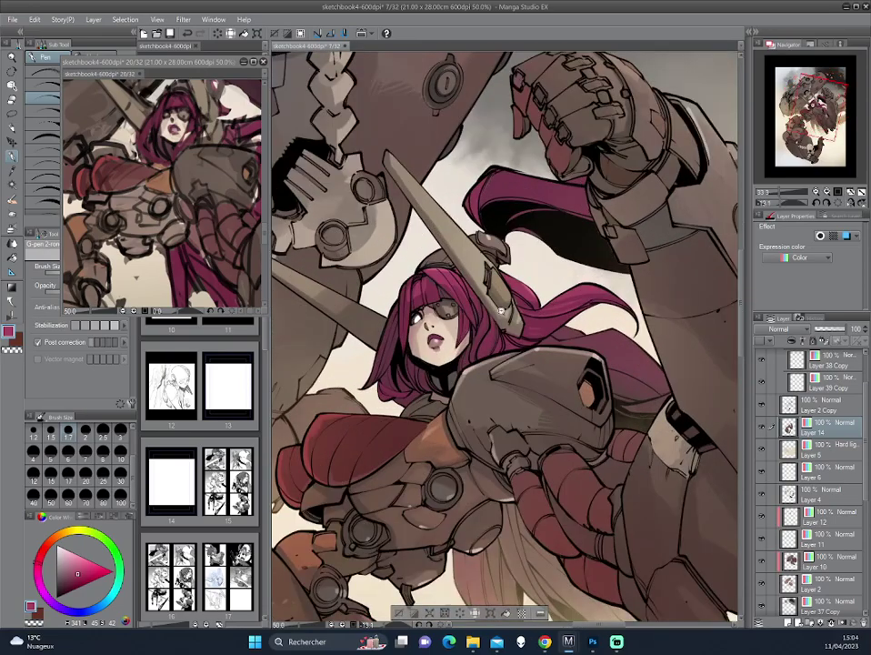
pyautogui.hotkey('ctrl', '+')
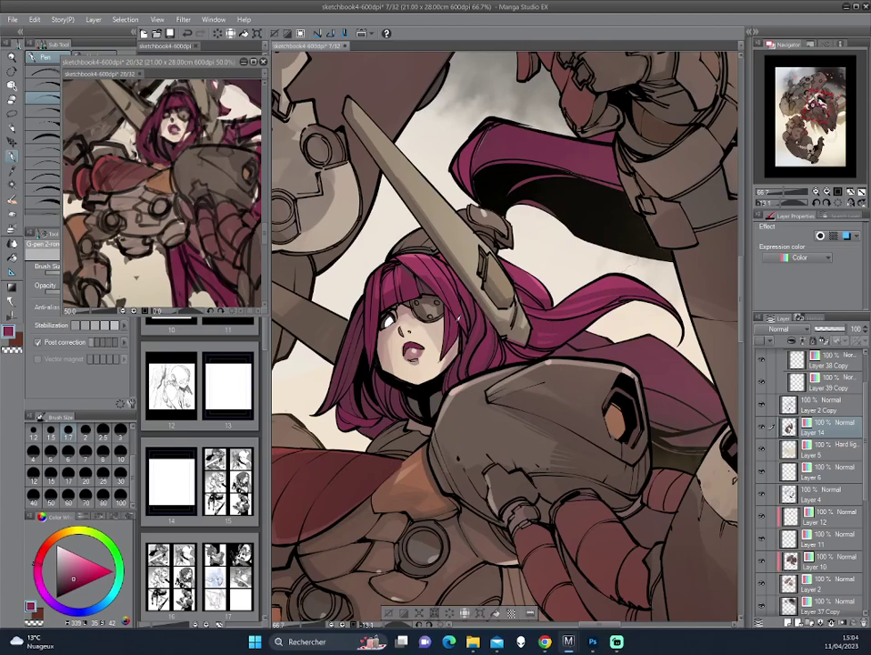
pyautogui.hotkey('ctrl', '-')
pyautogui.hotkey('ctrl', '-')
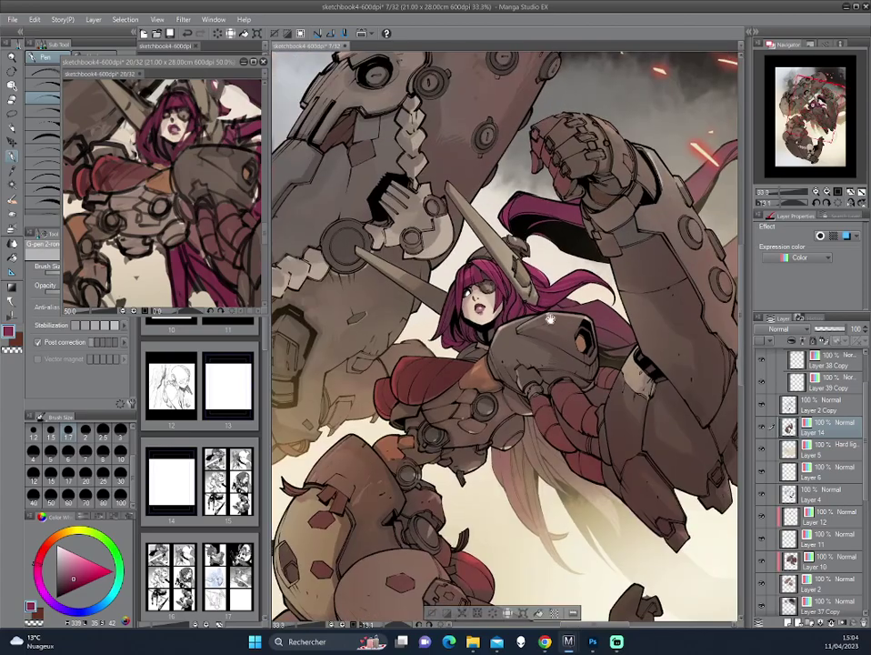
pyautogui.press('p')
pyautogui.moveTo(544, 325)
pyautogui.mouseDown()
pyautogui.moveTo(540, 246)
pyautogui.moveTo(438, 380)
pyautogui.moveTo(509, 200)
pyautogui.mouseUp()
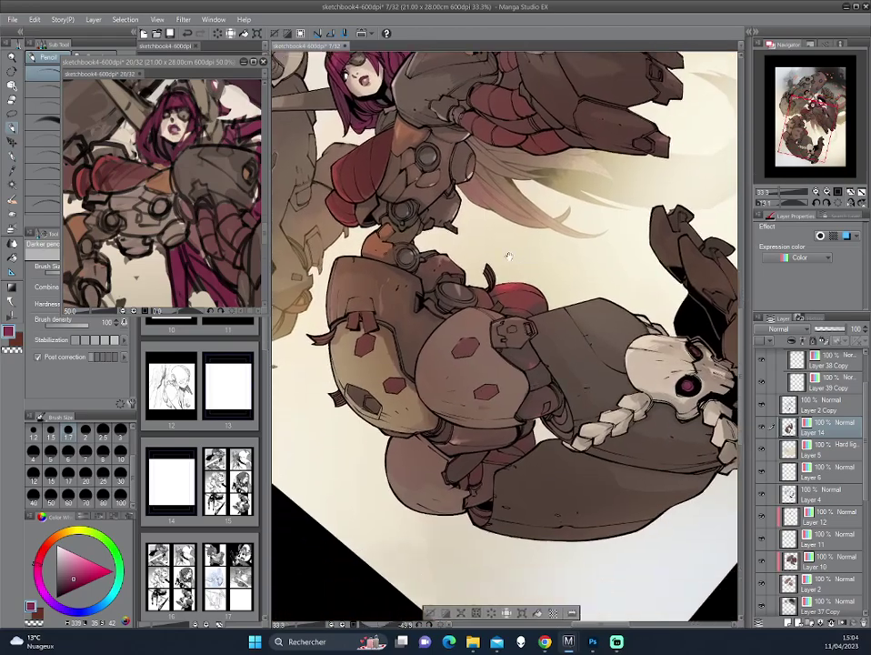
pyautogui.scroll(-1, 415, 183)
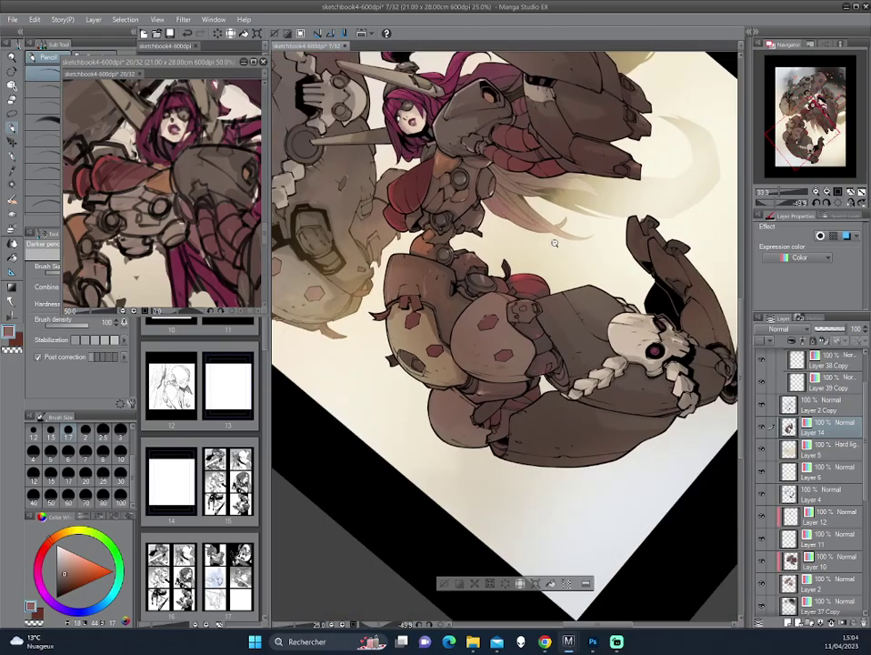
pyautogui.scroll(1, 411, 186)
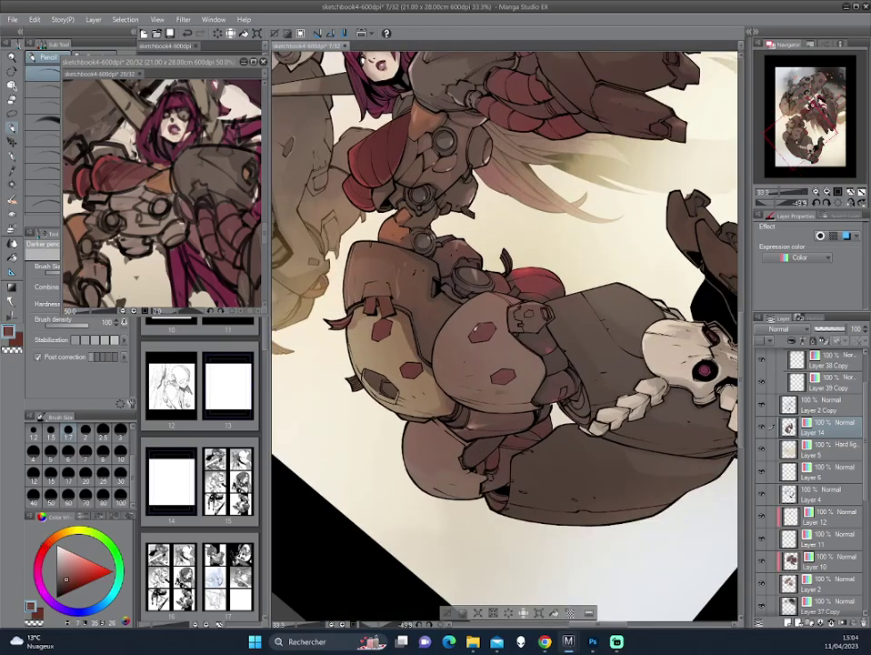
pyautogui.scroll(-1, 579, 241)
pyautogui.moveTo(579, 241)
pyautogui.mouseDown()
pyautogui.moveTo(607, 342)
pyautogui.moveTo(571, 387)
pyautogui.mouseUp()
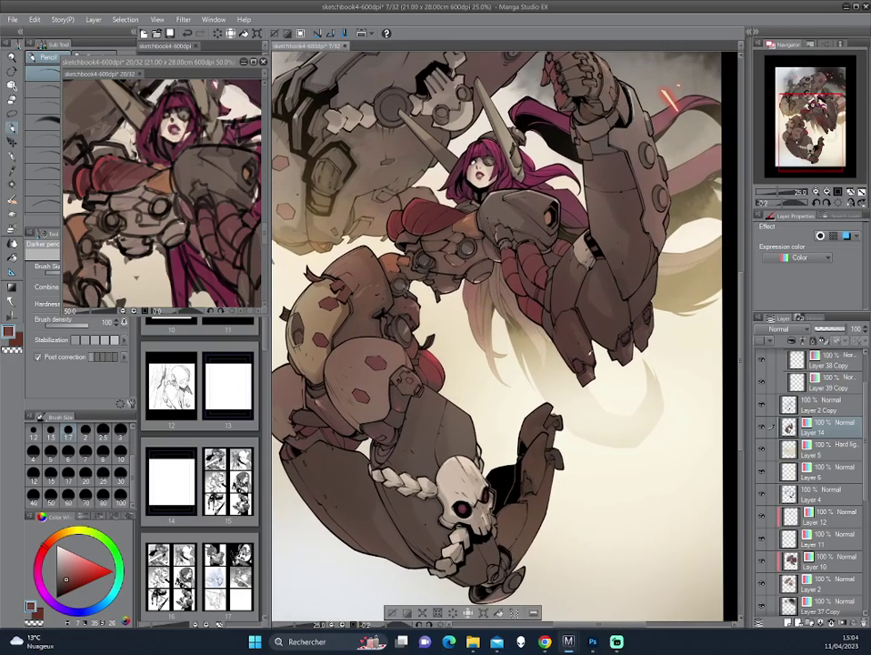
# Run Auto action 1 to add a darkened, saturated Layer 14 Copy, then switch to the freehand lasso
pyautogui.click(818, 43)
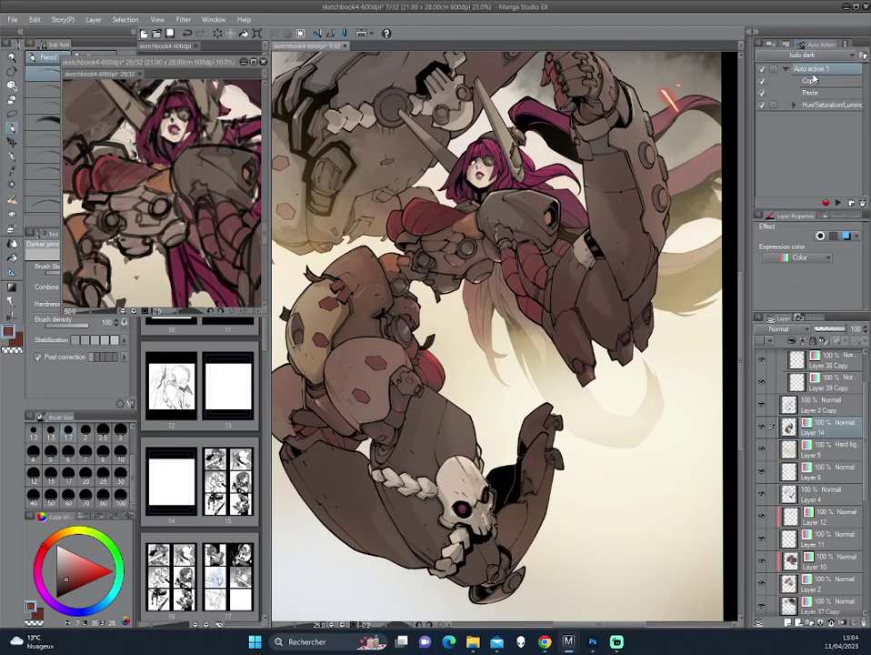
pyautogui.click(837, 203)
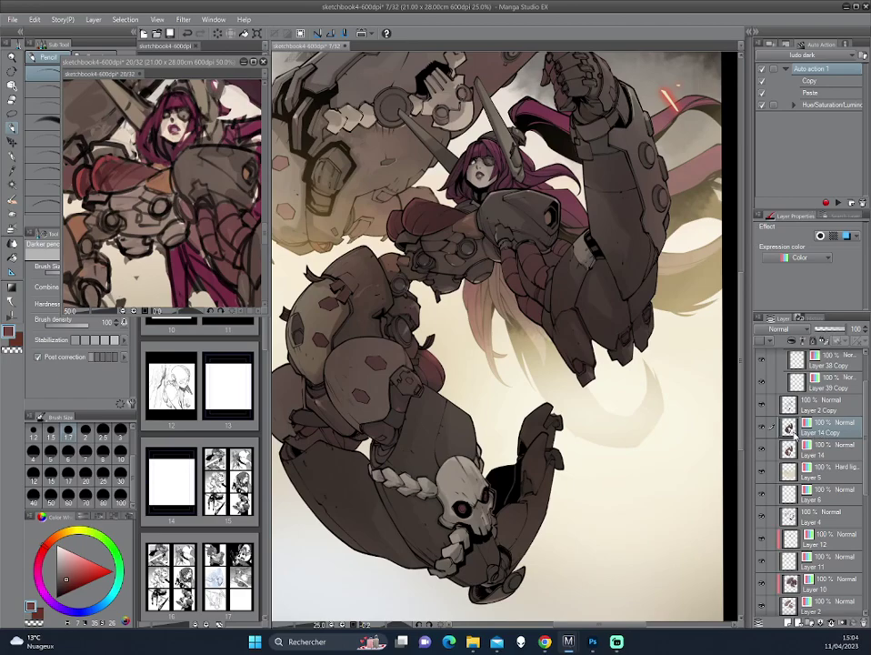
pyautogui.press('m')
pyautogui.moveTo(589, 196)
pyautogui.mouseDown()
pyautogui.moveTo(577, 231)
pyautogui.moveTo(503, 306)
pyautogui.moveTo(515, 369)
pyautogui.moveTo(547, 194)
pyautogui.moveTo(515, 319)
pyautogui.moveTo(533, 268)
pyautogui.mouseUp()
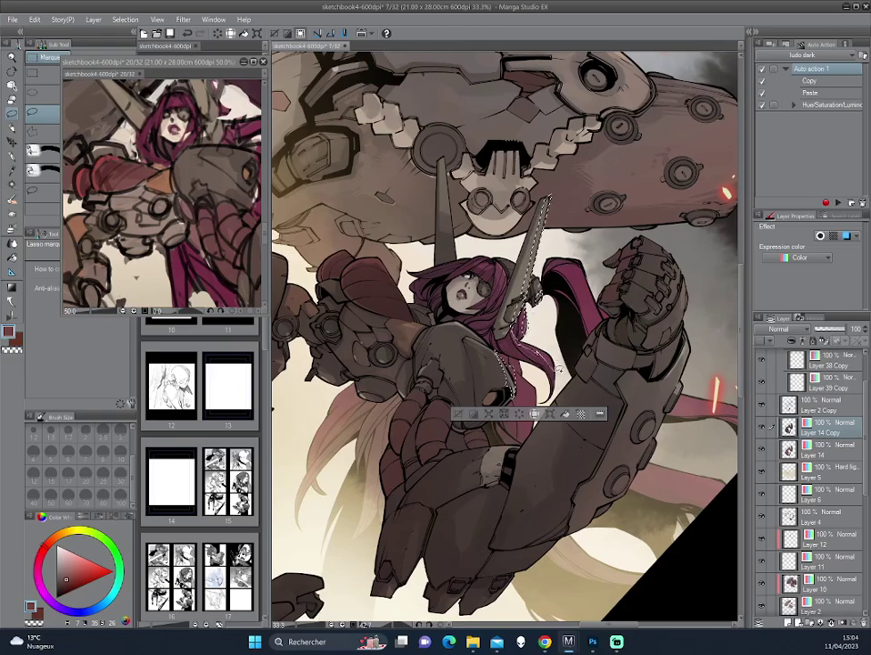
# Lasso a thin strand of the girl's hair and turn the view along the robotic arm
pyautogui.moveTo(517, 338); pyautogui.dragTo(557, 360)
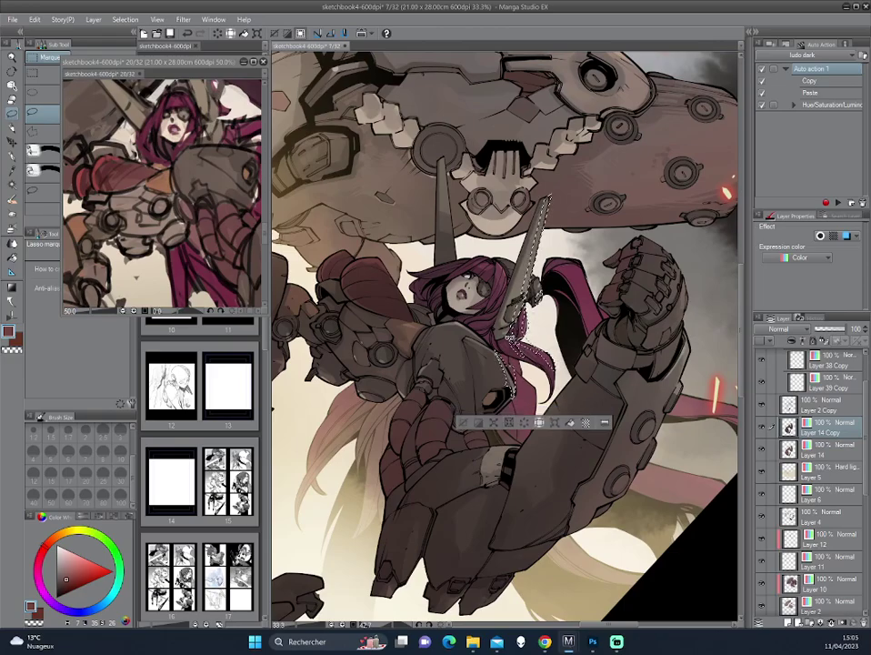
pyautogui.moveTo(405, 266); pyautogui.dragTo(371, 258)
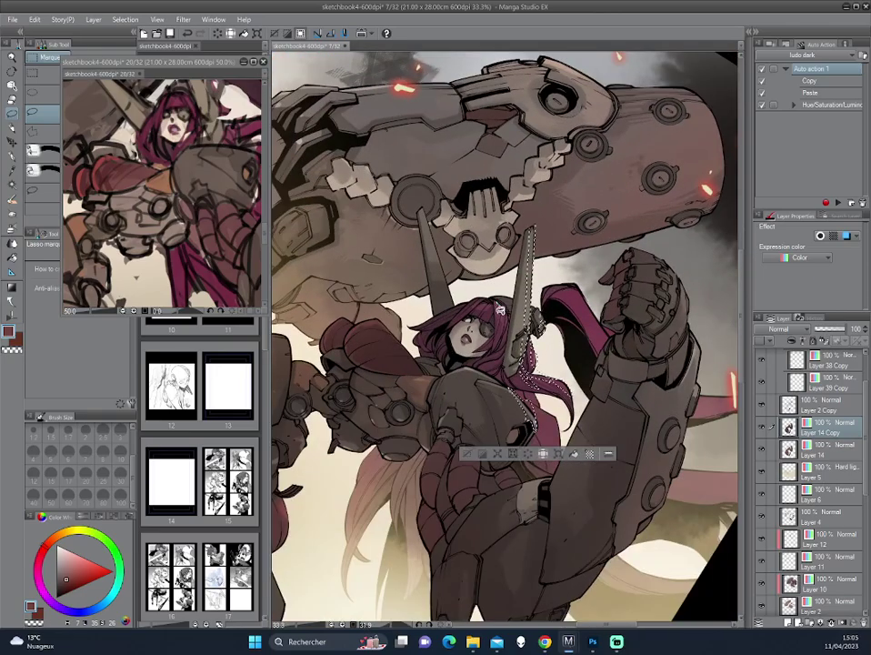
pyautogui.moveTo(491, 306); pyautogui.dragTo(424, 213)
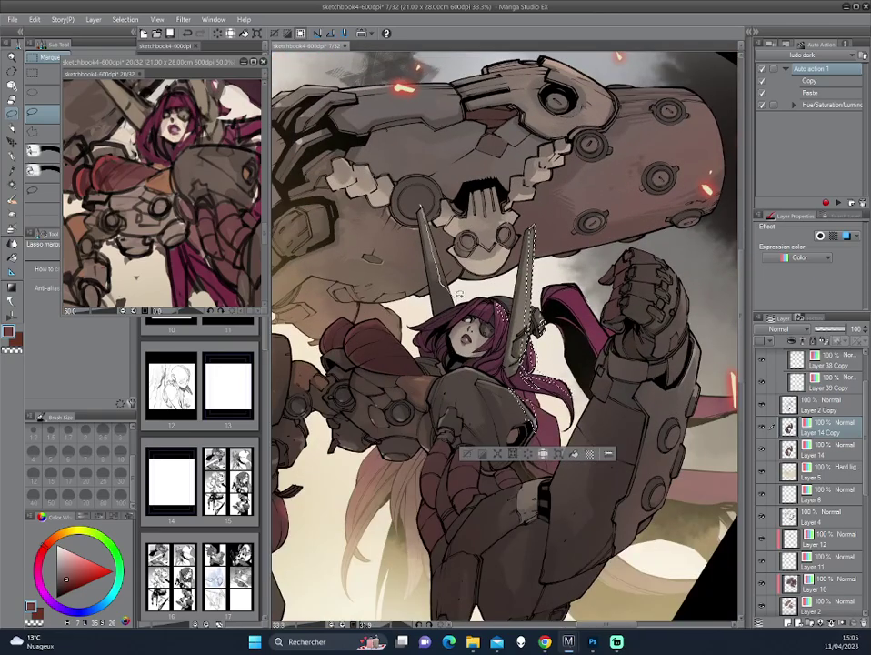
pyautogui.scroll(-2, 611, 357)
pyautogui.scroll(-1, 600, 359)
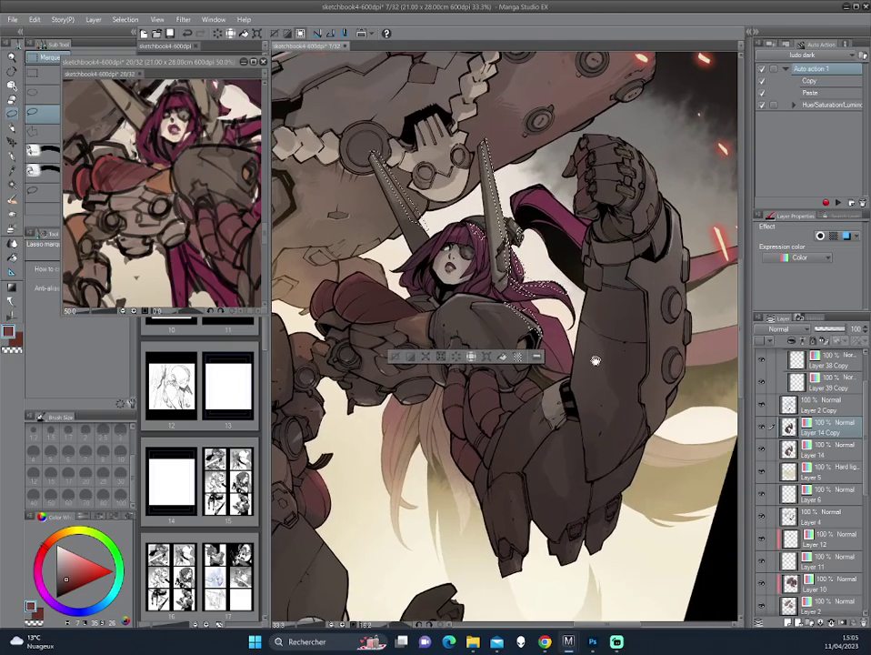
pyautogui.scroll(-1, 591, 360)
pyautogui.scroll(-1, 545, 362)
pyautogui.moveTo(525, 364)
pyautogui.mouseDown()
pyautogui.moveTo(649, 280)
pyautogui.moveTo(524, 323)
pyautogui.moveTo(537, 289)
pyautogui.moveTo(648, 189)
pyautogui.moveTo(511, 331)
pyautogui.moveTo(534, 292)
pyautogui.moveTo(511, 278)
pyautogui.moveTo(533, 297)
pyautogui.moveTo(525, 290)
pyautogui.moveTo(355, 320)
pyautogui.mouseUp()
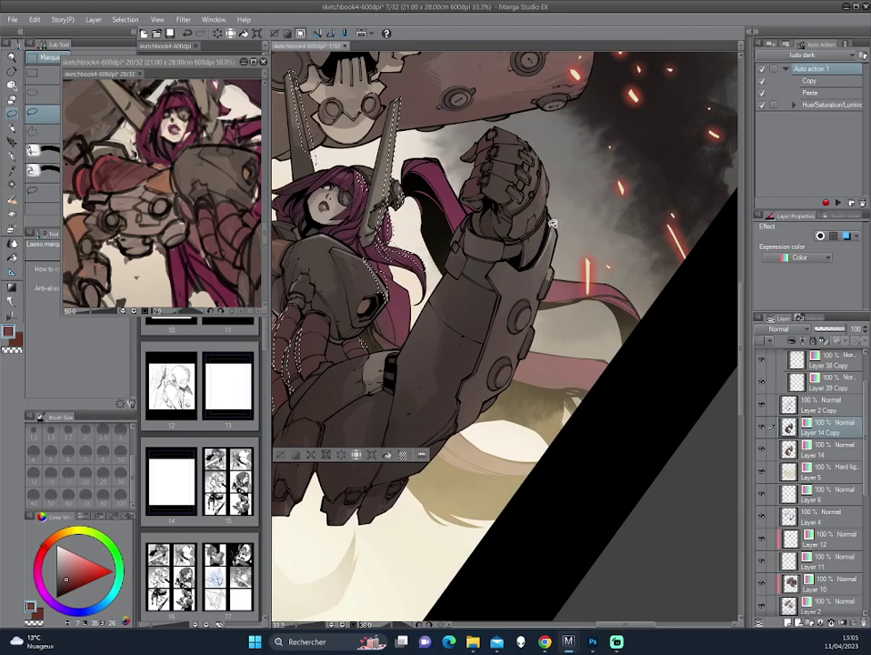
# Close the lasso selection along the arm's right edge and fist, then deselect with Ctrl+D
pyautogui.moveTo(542, 267); pyautogui.dragTo(552, 214)
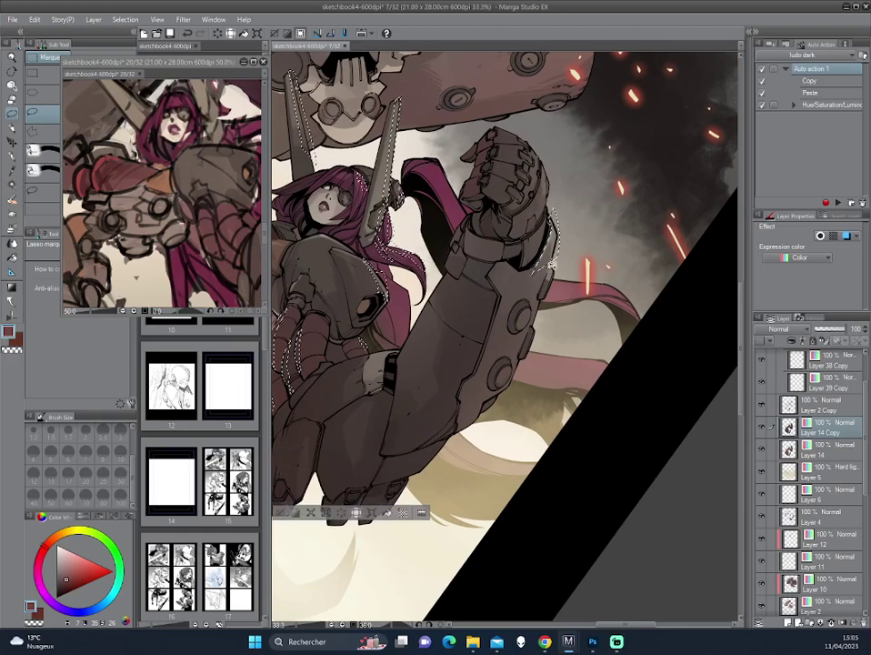
pyautogui.moveTo(536, 267); pyautogui.dragTo(545, 276)
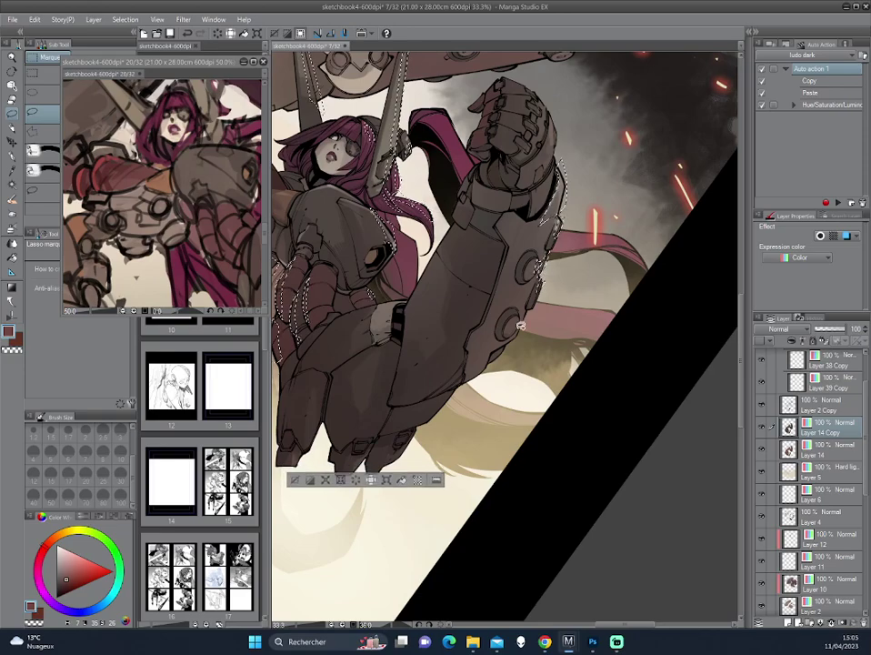
pyautogui.moveTo(545, 276); pyautogui.dragTo(579, 238)
pyautogui.scroll(5, 578, 238)
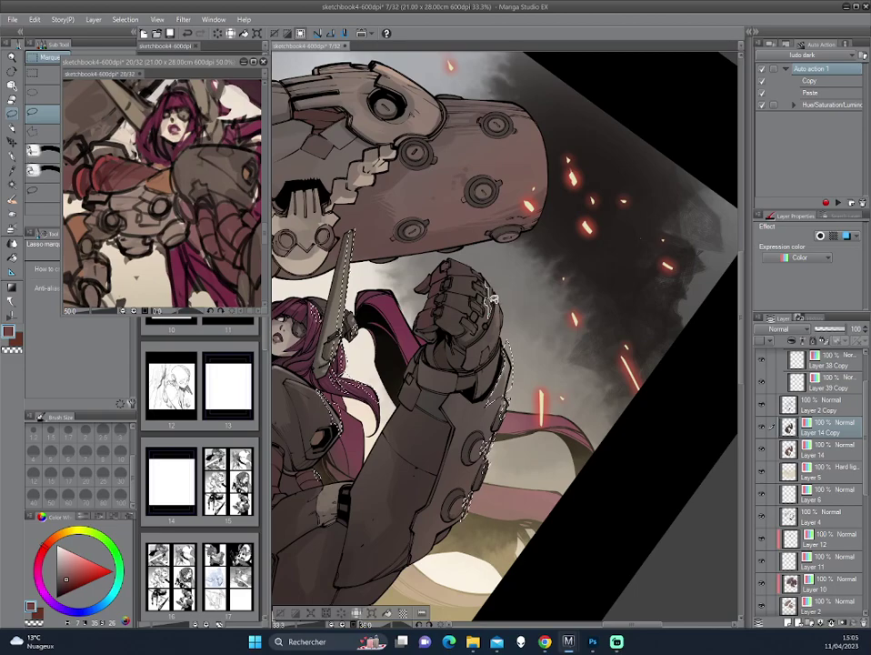
pyautogui.scroll(1, 502, 311)
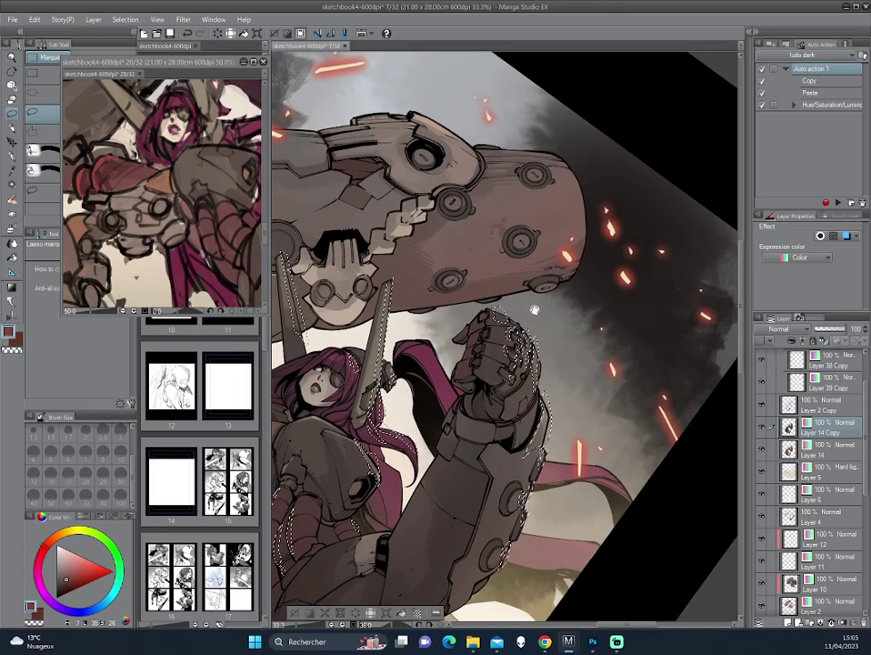
pyautogui.moveTo(512, 373); pyautogui.dragTo(476, 334)
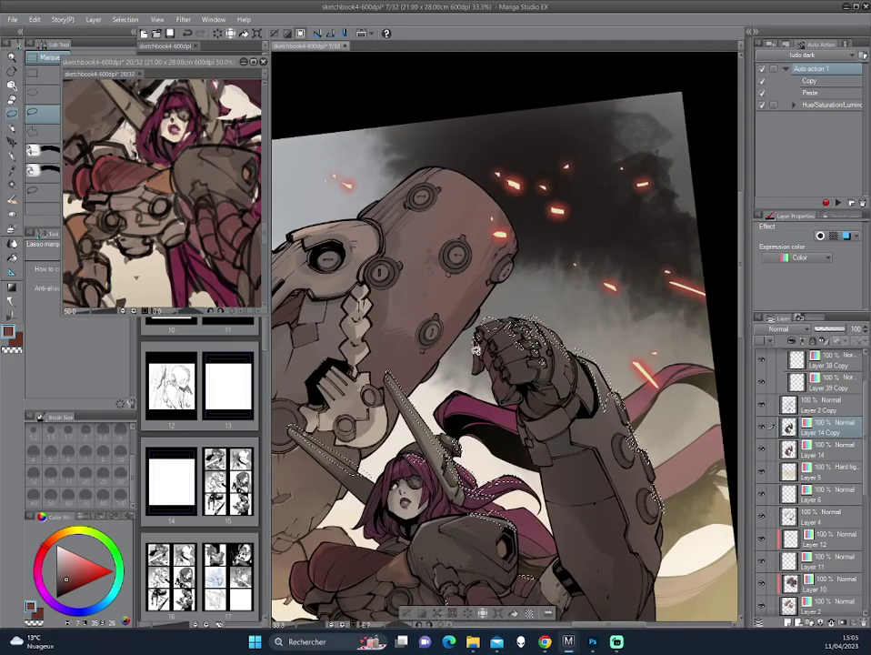
pyautogui.scroll(-5, 487, 364)
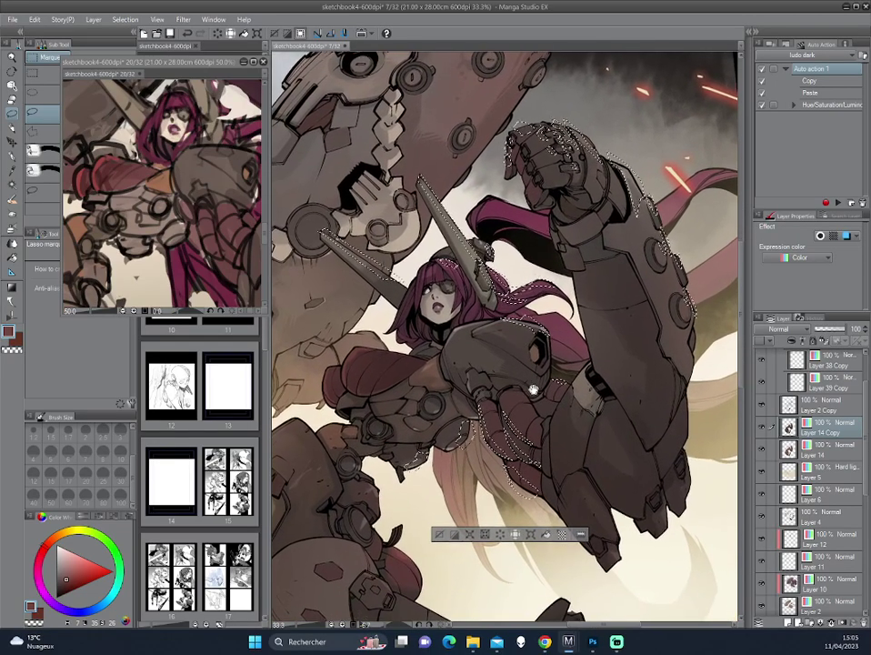
pyautogui.scroll(-1, 541, 264)
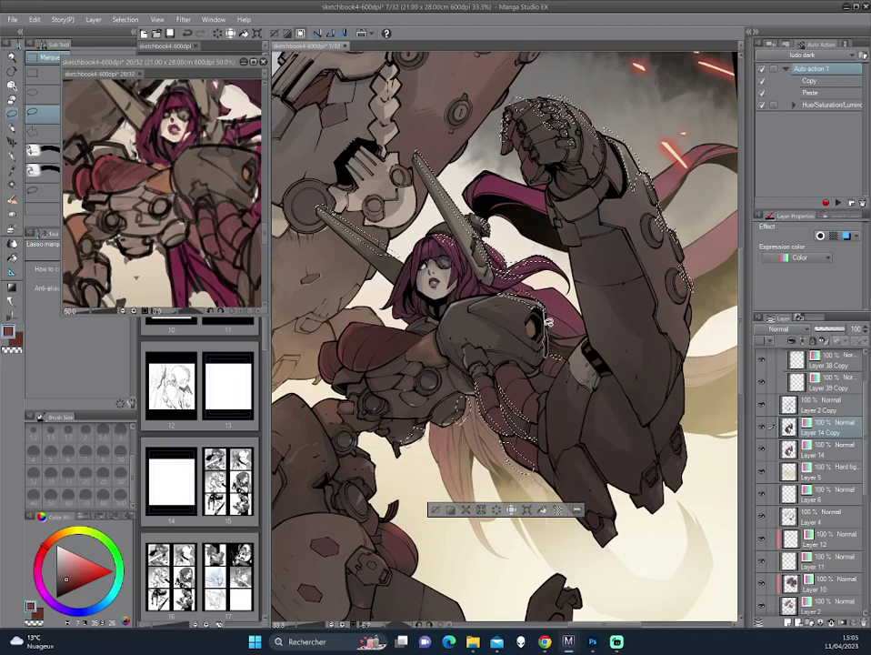
pyautogui.hotkey('ctrl', 'd')
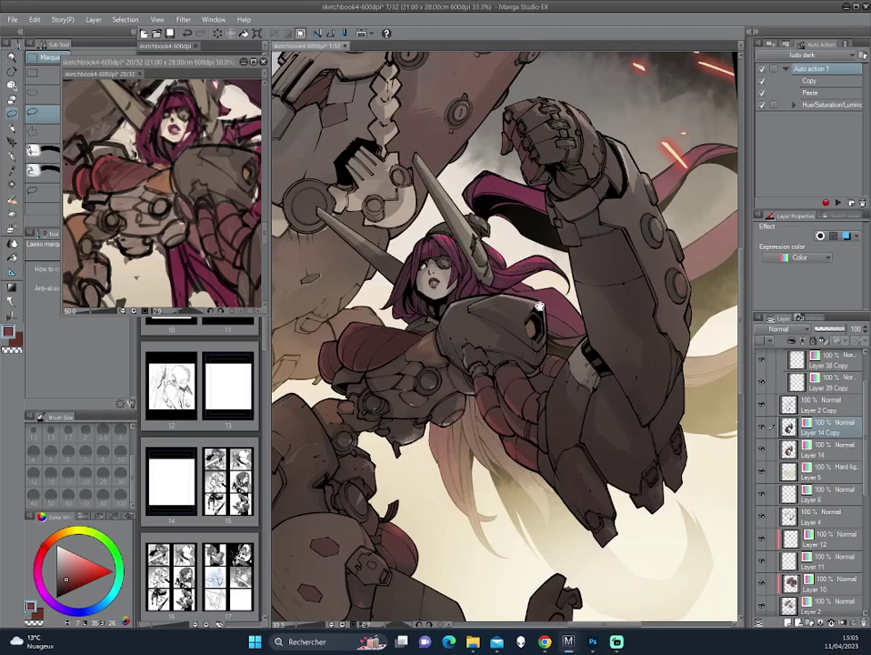
pyautogui.scroll(-5, 540, 308)
pyautogui.moveTo(568, 361)
pyautogui.mouseDown()
pyautogui.moveTo(569, 283)
pyautogui.moveTo(353, 206)
pyautogui.mouseUp()
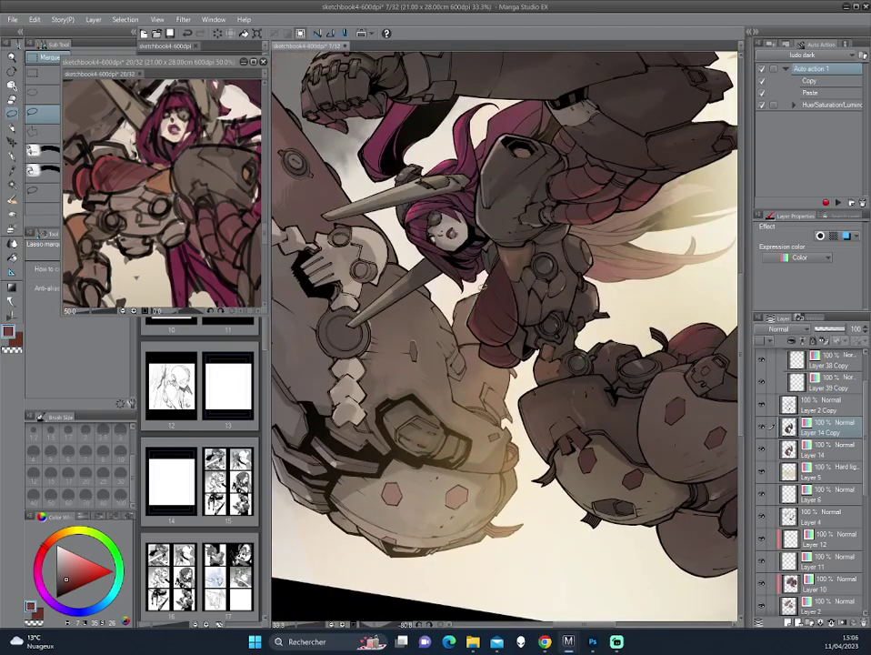
# Lasso areas on the girl's chest, torso and thigh armour, deselect, and zoom out to 20%
pyautogui.moveTo(481, 318); pyautogui.dragTo(480, 320)
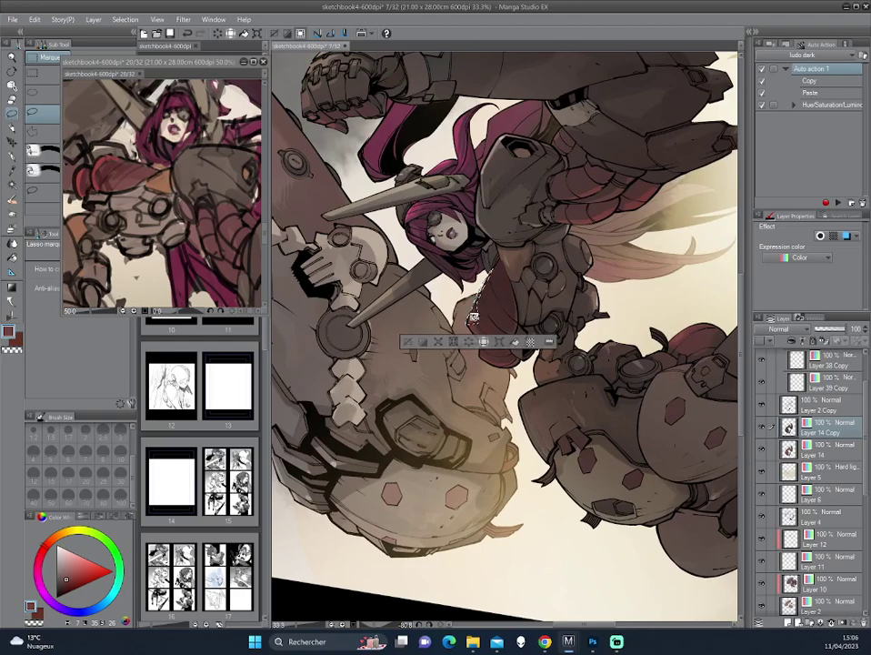
pyautogui.hotkey('ctrl', 'd')
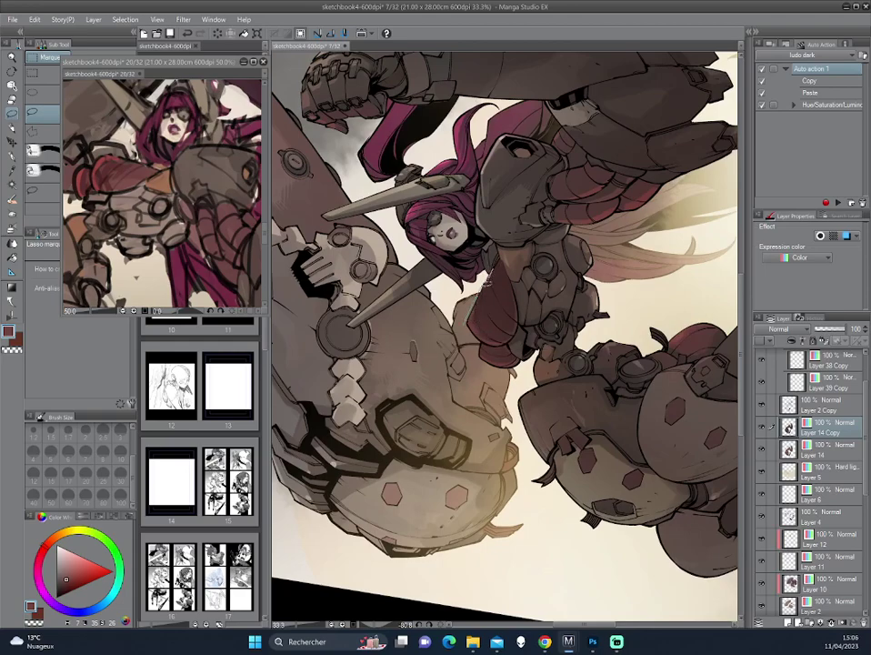
pyautogui.moveTo(489, 338); pyautogui.dragTo(426, 421)
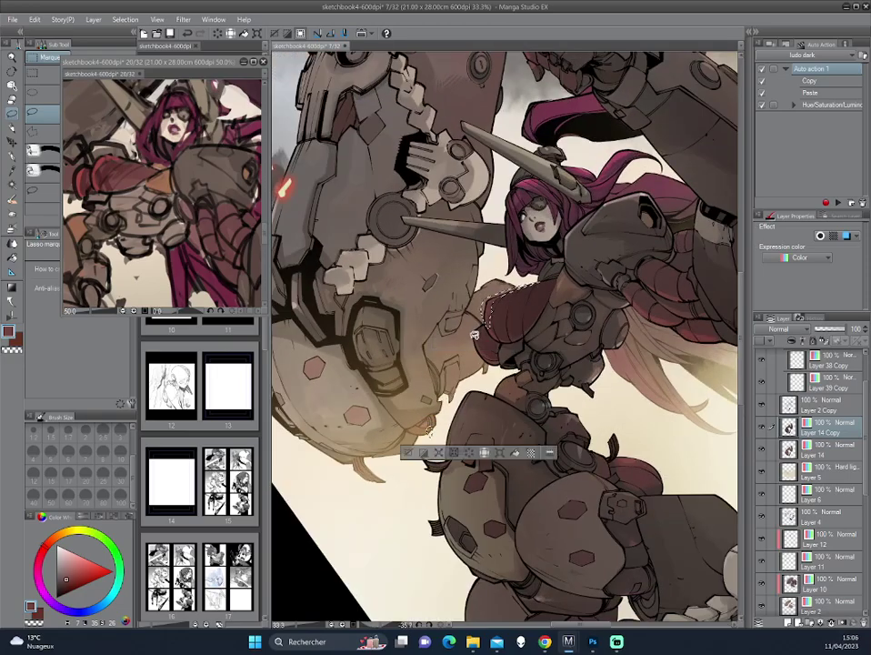
pyautogui.moveTo(467, 334)
pyautogui.mouseDown()
pyautogui.moveTo(600, 265)
pyautogui.moveTo(459, 334)
pyautogui.moveTo(463, 381)
pyautogui.mouseUp()
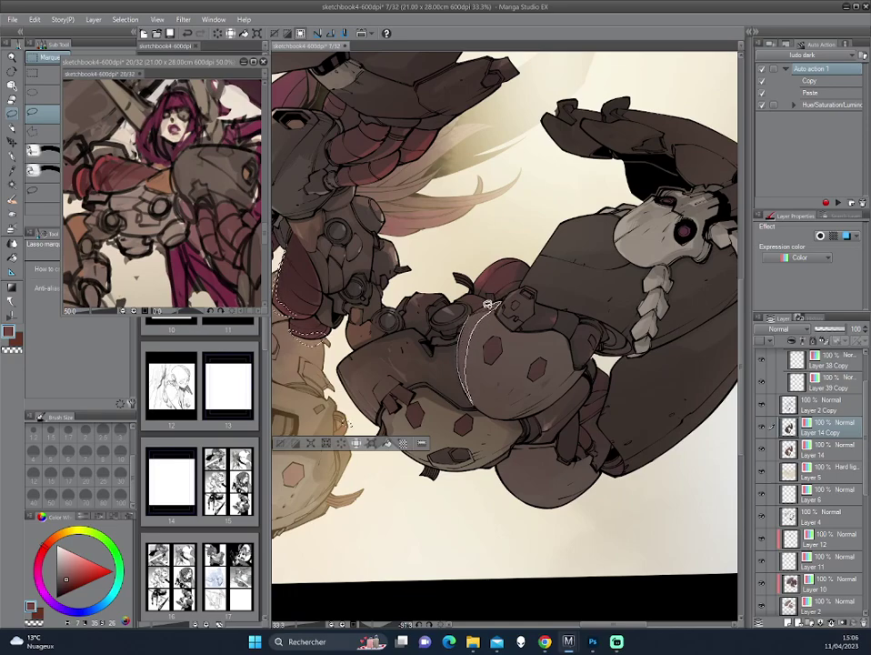
pyautogui.moveTo(503, 300); pyautogui.dragTo(533, 287)
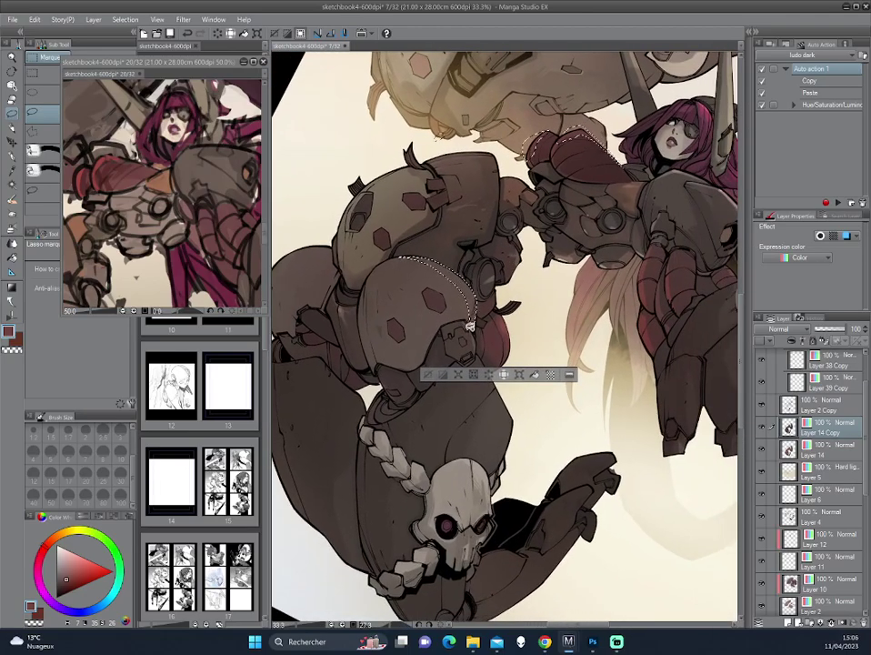
pyautogui.moveTo(469, 321); pyautogui.dragTo(468, 332)
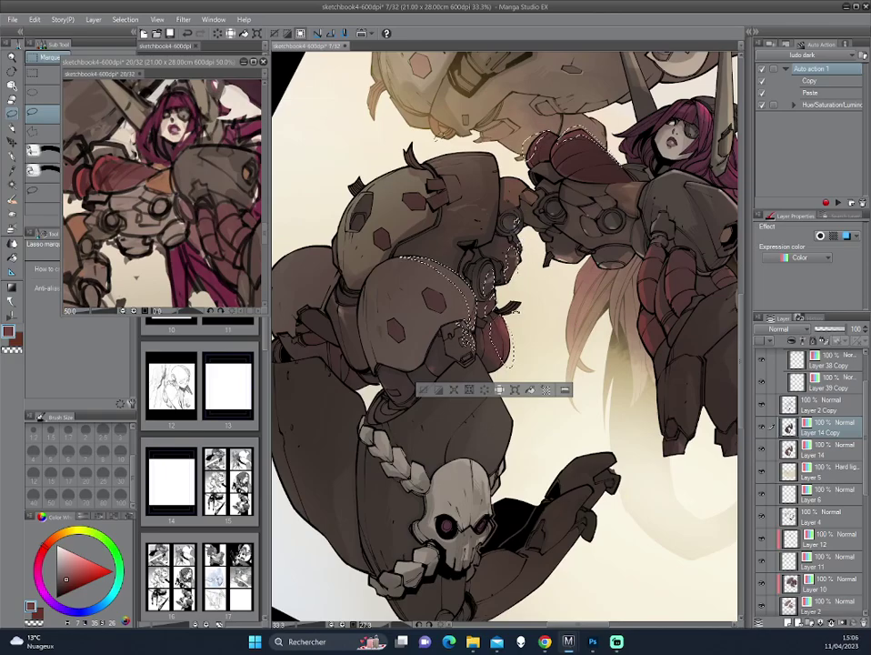
pyautogui.moveTo(514, 309)
pyautogui.mouseDown()
pyautogui.moveTo(541, 297)
pyautogui.moveTo(398, 299)
pyautogui.mouseUp()
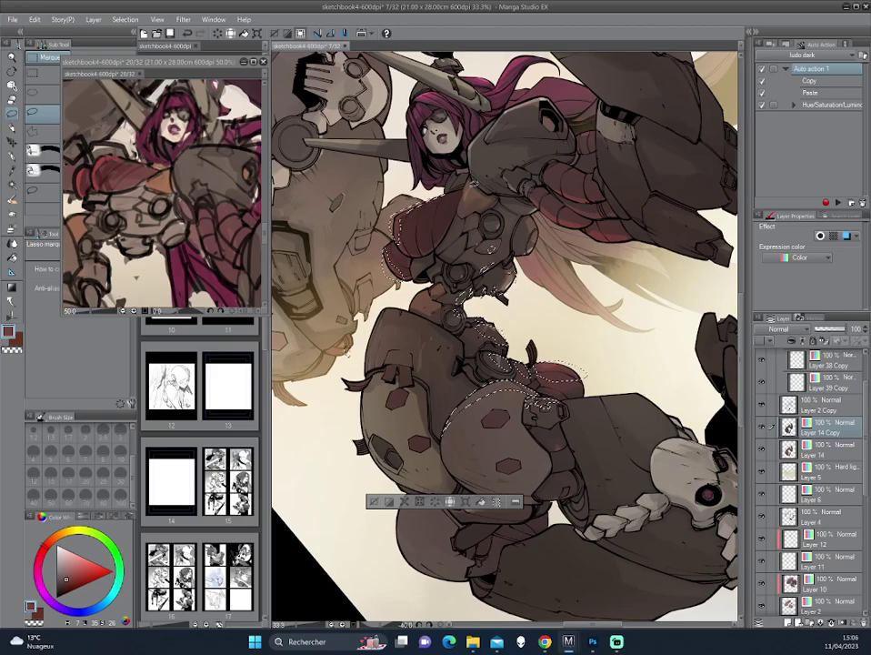
pyautogui.hotkey('ctrl', 'd')
pyautogui.moveTo(588, 244); pyautogui.dragTo(564, 270)
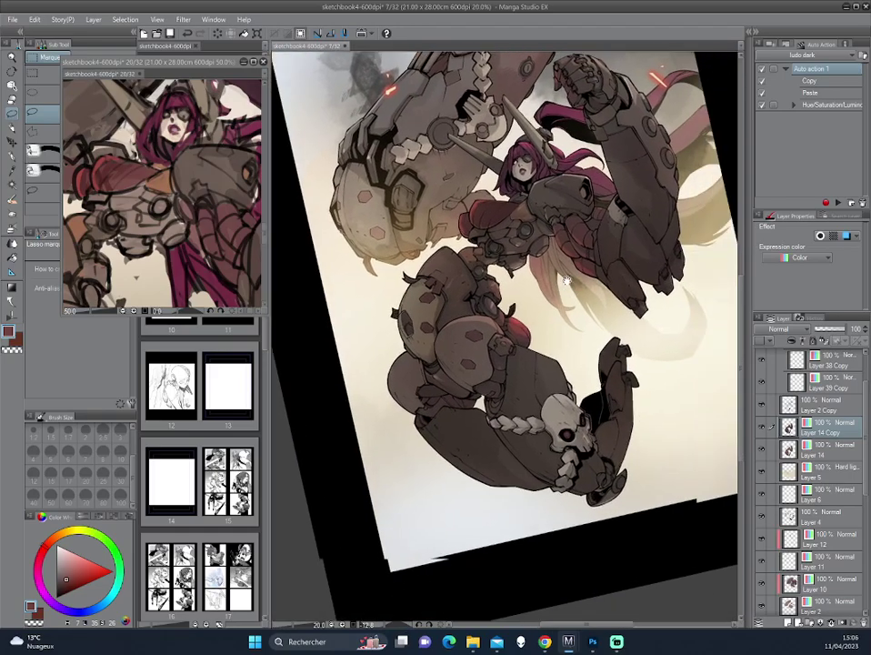
# Lasso a small leg-armour area, then outline the skull on the mech leg
pyautogui.scroll(2, 564, 270)
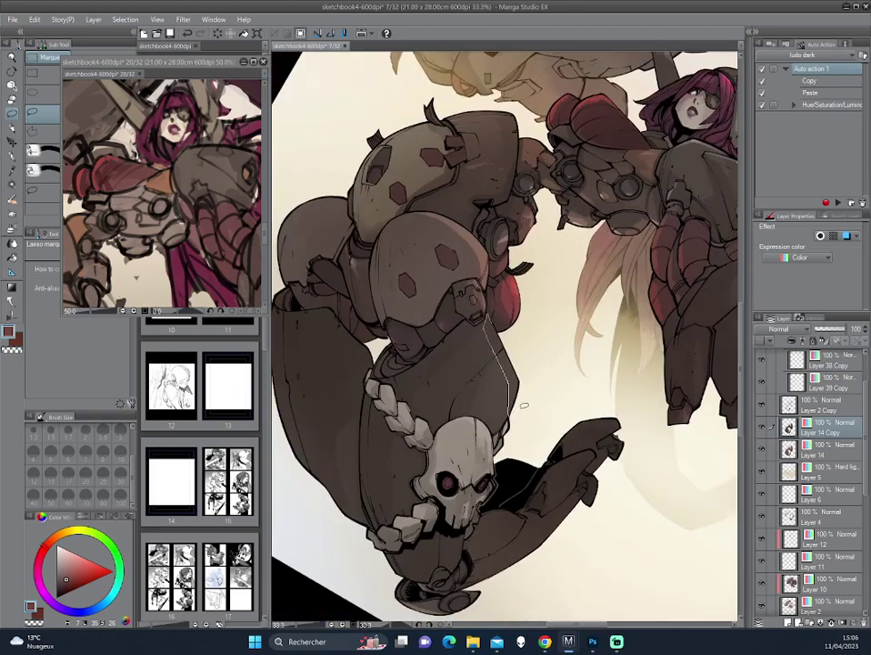
pyautogui.moveTo(524, 406); pyautogui.dragTo(388, 305)
pyautogui.hotkey('ctrl', 'd')
pyautogui.moveTo(581, 398); pyautogui.dragTo(527, 289)
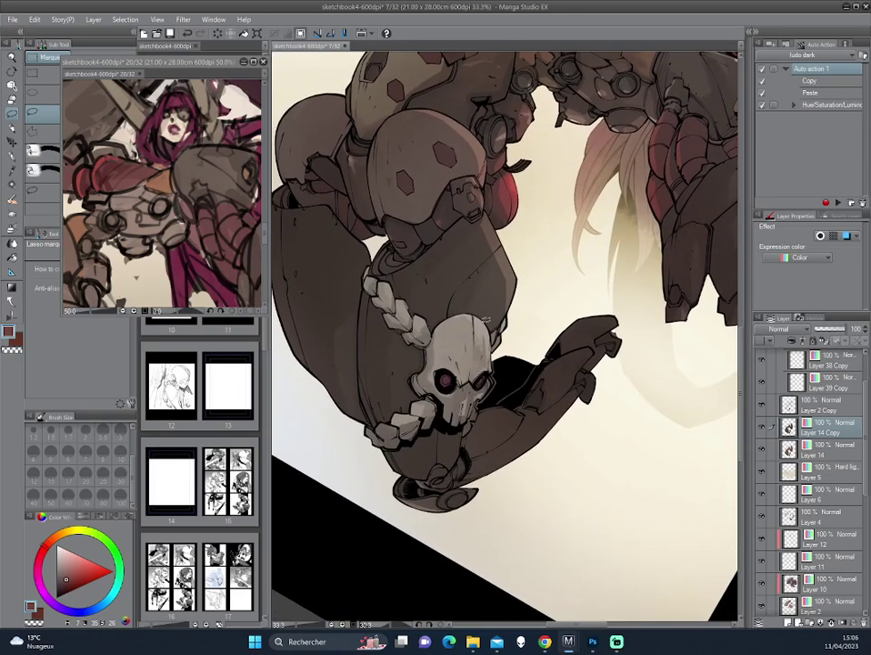
pyautogui.moveTo(496, 350); pyautogui.dragTo(499, 338)
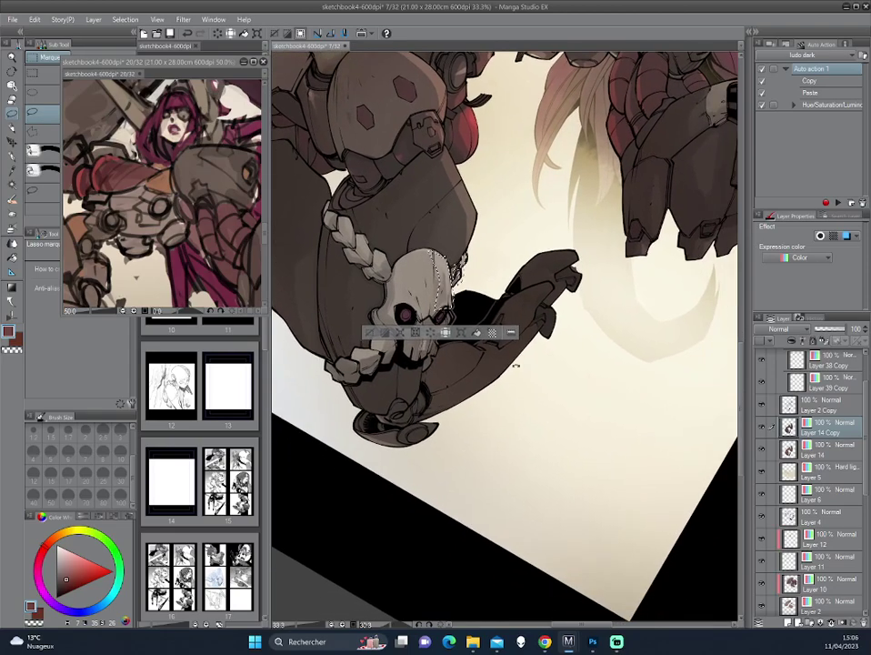
# Extend the selection along the raised claw's edge and pan up toward the upper leg
pyautogui.moveTo(601, 317); pyautogui.dragTo(565, 312)
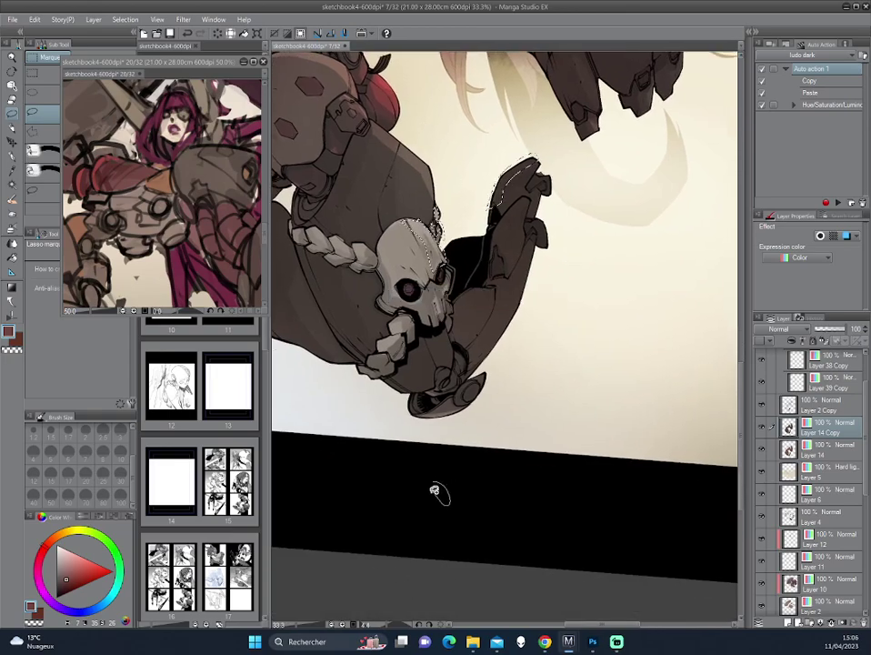
pyautogui.moveTo(505, 260); pyautogui.dragTo(551, 274)
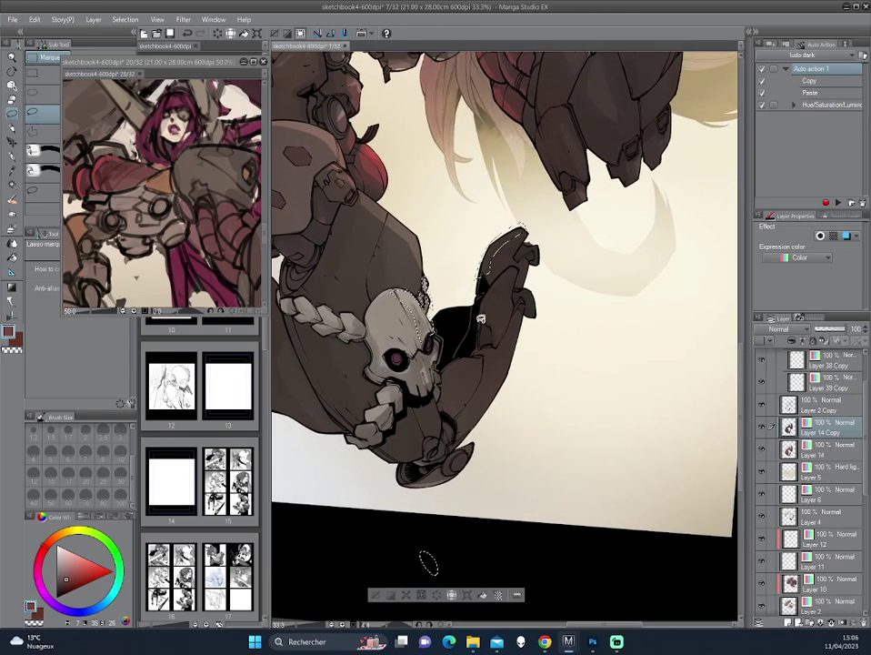
pyautogui.moveTo(481, 318)
pyautogui.mouseDown()
pyautogui.moveTo(488, 293)
pyautogui.moveTo(536, 297)
pyautogui.moveTo(522, 310)
pyautogui.mouseUp()
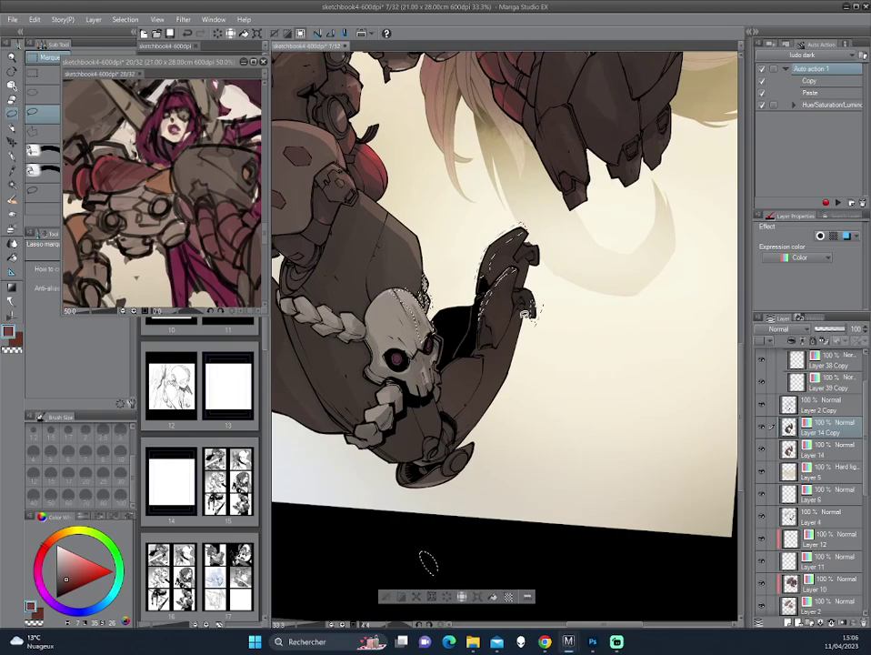
pyautogui.moveTo(475, 415)
pyautogui.mouseDown()
pyautogui.moveTo(498, 294)
pyautogui.moveTo(476, 391)
pyautogui.mouseUp()
pyautogui.moveTo(465, 531); pyautogui.dragTo(471, 562)
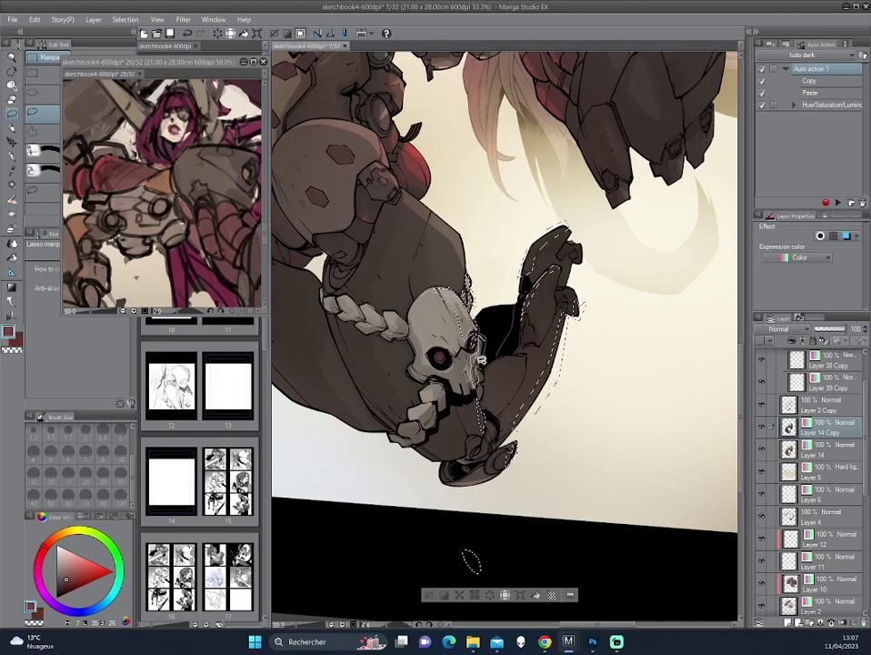
pyautogui.moveTo(481, 266); pyautogui.dragTo(551, 311)
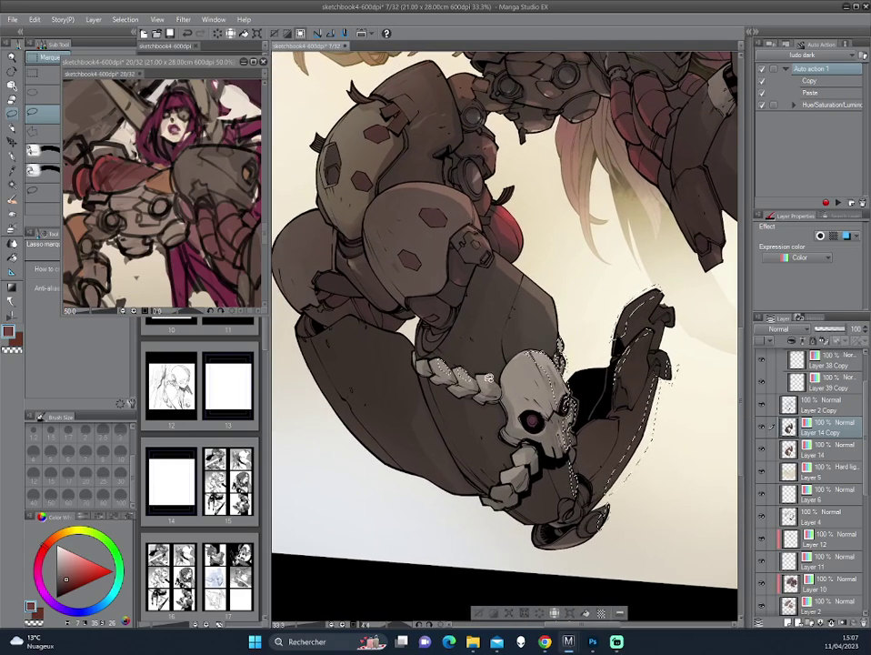
pyautogui.moveTo(428, 355); pyautogui.dragTo(406, 441)
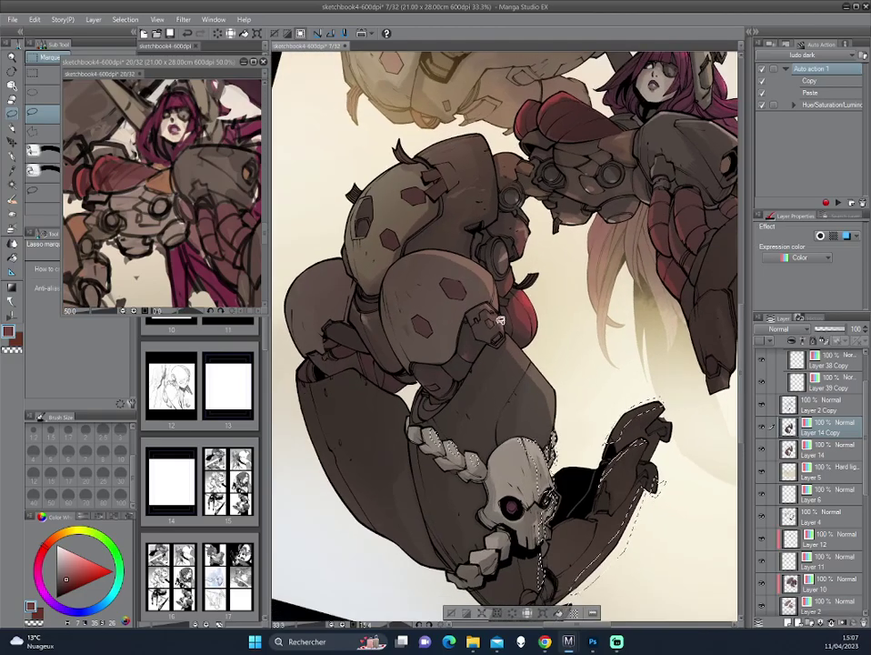
pyautogui.moveTo(491, 301)
pyautogui.mouseDown()
pyautogui.moveTo(491, 339)
pyautogui.moveTo(528, 362)
pyautogui.moveTo(530, 237)
pyautogui.mouseUp()
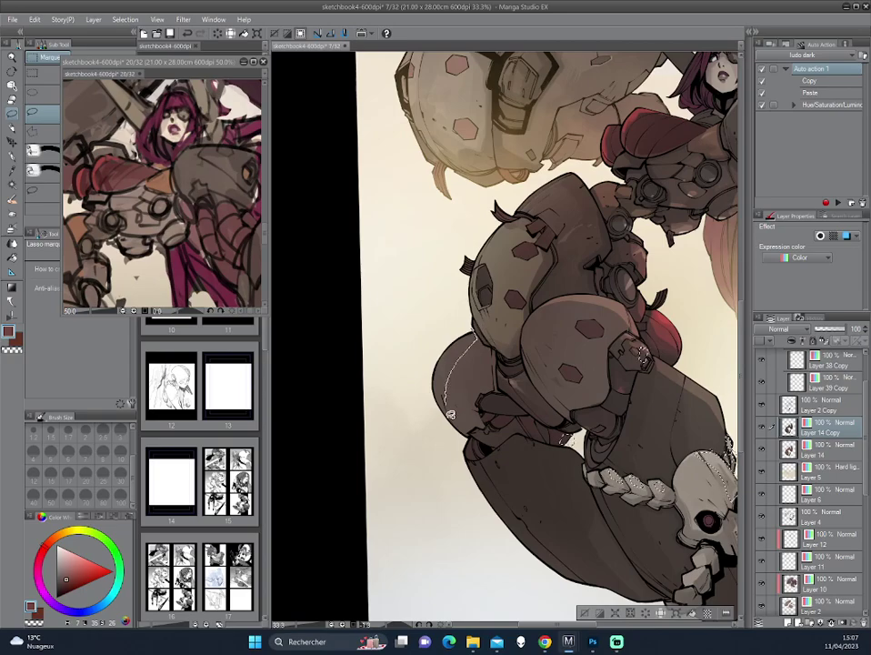
# Lasso thin slivers along the mech leg's edge, extending them up-left
pyautogui.moveTo(447, 385)
pyautogui.mouseDown()
pyautogui.moveTo(446, 412)
pyautogui.moveTo(476, 381)
pyautogui.moveTo(475, 329)
pyautogui.moveTo(515, 284)
pyautogui.moveTo(517, 264)
pyautogui.mouseUp()
pyautogui.scroll(2, 445, 412)
pyautogui.scroll(1, 475, 345)
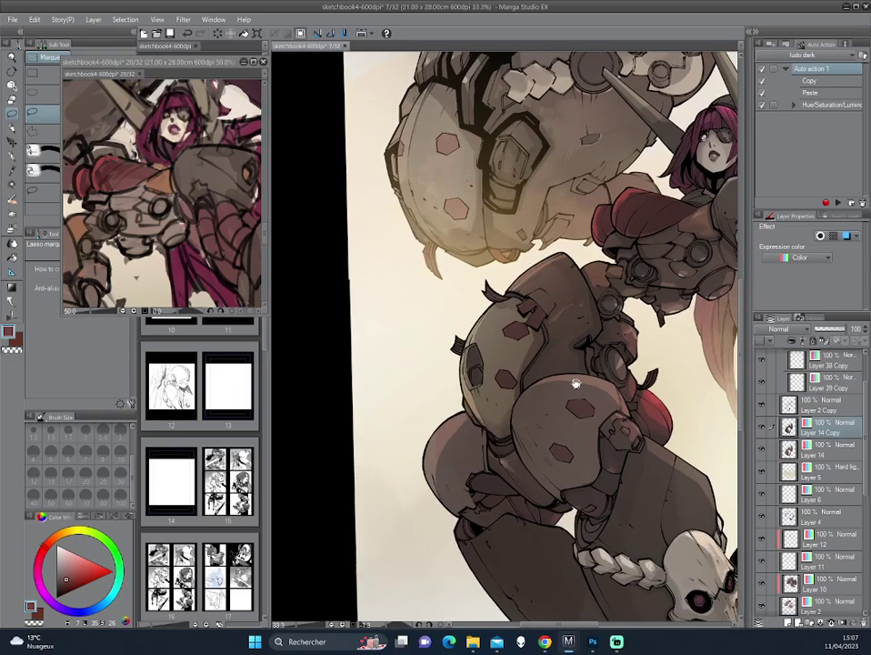
pyautogui.moveTo(518, 265); pyautogui.dragTo(567, 250)
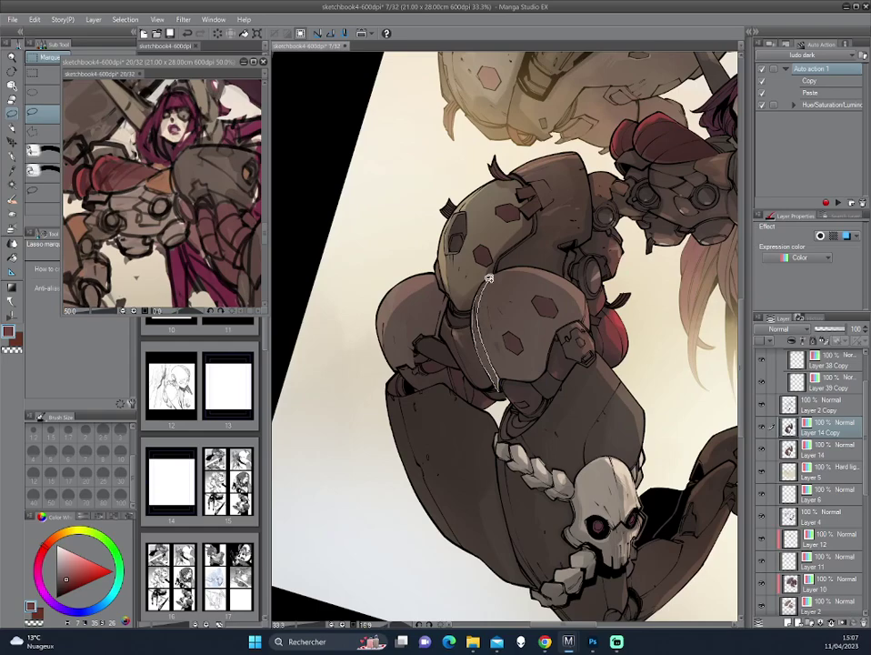
pyautogui.moveTo(489, 280); pyautogui.dragTo(489, 280)
pyautogui.moveTo(470, 378)
pyautogui.mouseDown()
pyautogui.moveTo(440, 326)
pyautogui.moveTo(420, 361)
pyautogui.mouseUp()
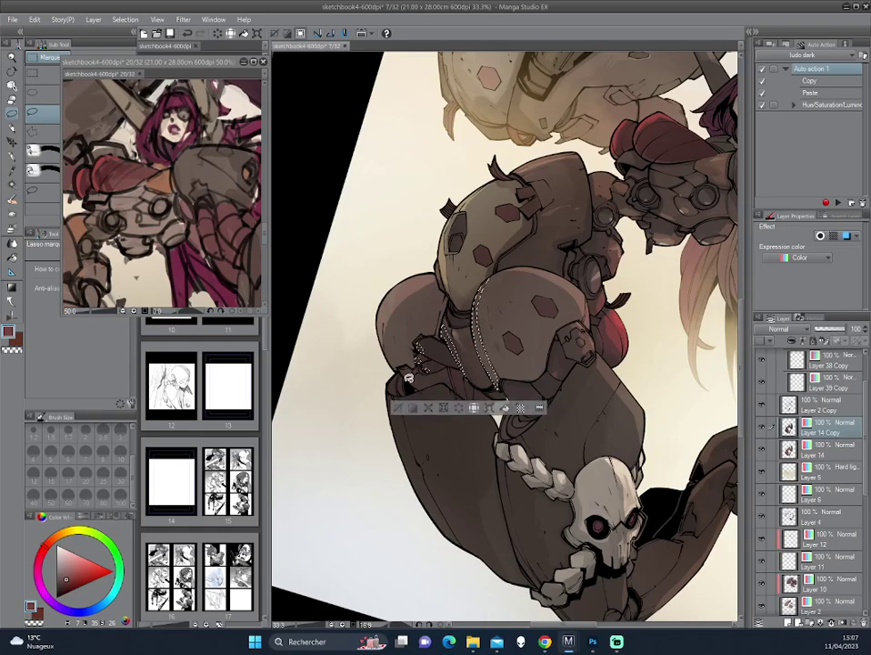
# Trace thin selections up the braid and along the thigh's left edge, then deselect
pyautogui.moveTo(494, 366); pyautogui.dragTo(594, 271)
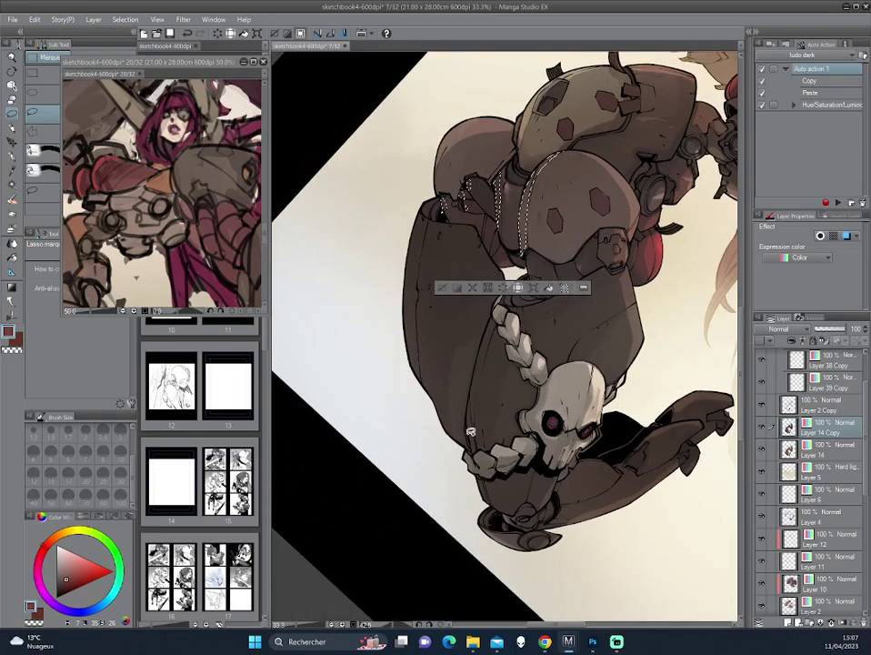
pyautogui.moveTo(471, 438); pyautogui.dragTo(473, 393)
pyautogui.moveTo(483, 348); pyautogui.dragTo(492, 317)
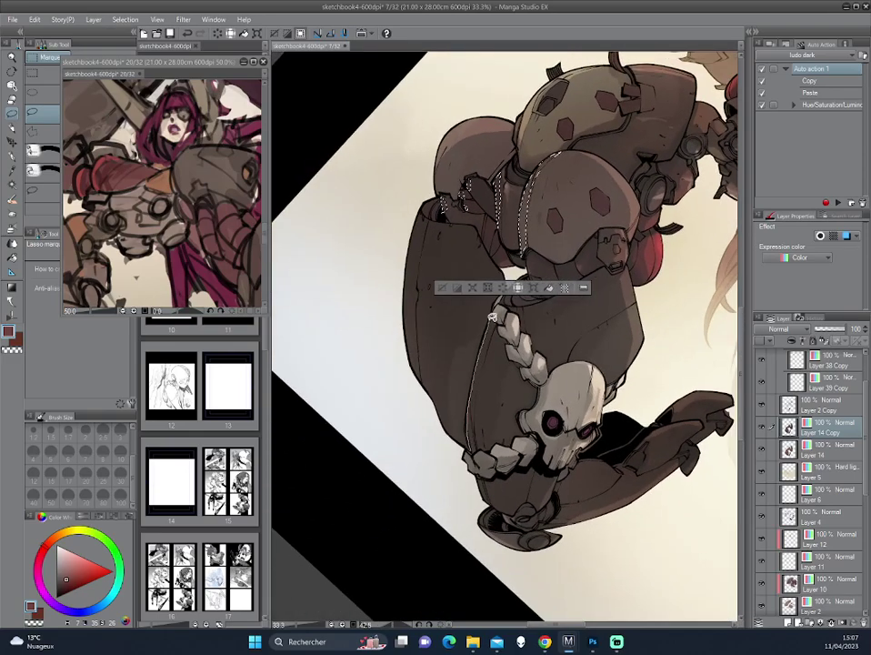
pyautogui.moveTo(481, 383); pyautogui.dragTo(471, 455)
pyautogui.scroll(-2, 470, 482)
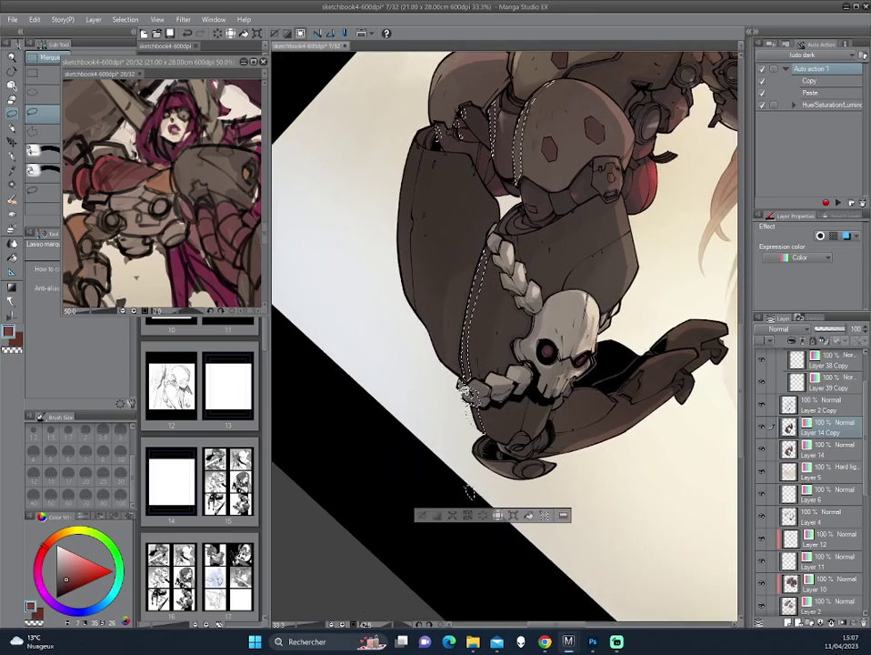
pyautogui.scroll(2, 486, 309)
pyautogui.scroll(2, 486, 310)
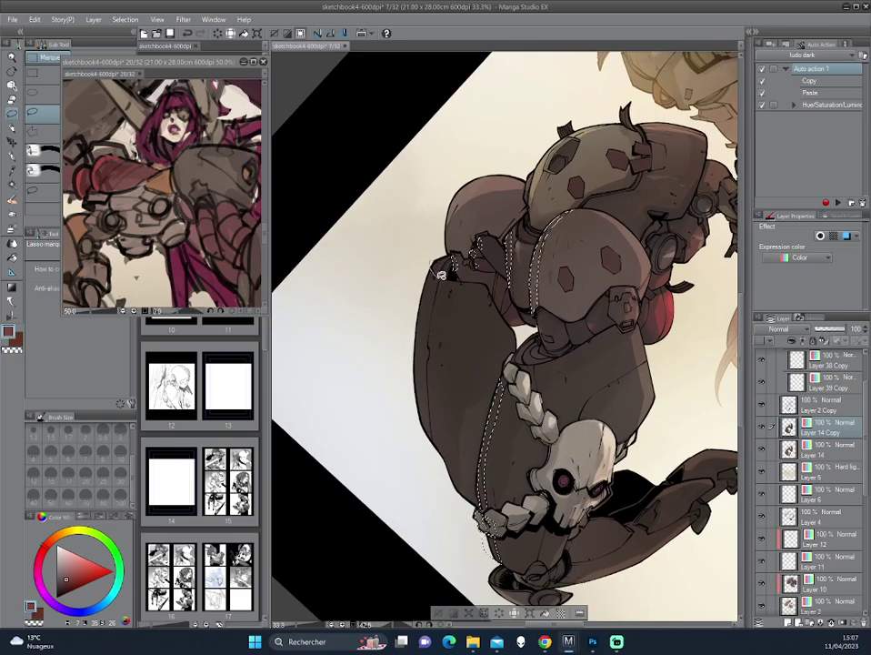
pyautogui.moveTo(440, 275); pyautogui.dragTo(429, 244)
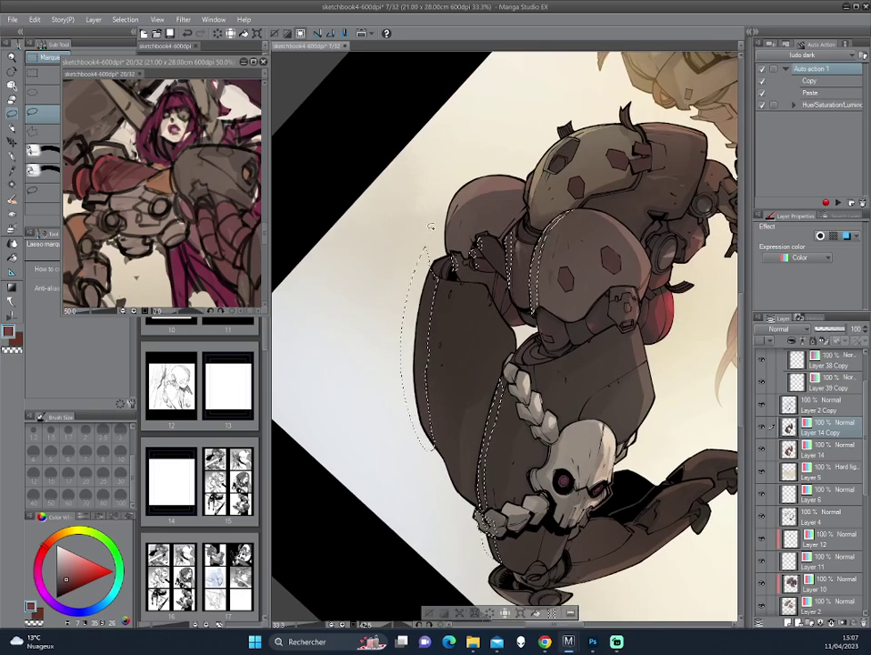
pyautogui.hotkey('ctrl', 'd')
# Copy-paste Layer 14's mech pixels, reorder the copies, and fade Layer 14 Copy to 36% opacity
pyautogui.scroll(-2, 608, 189)
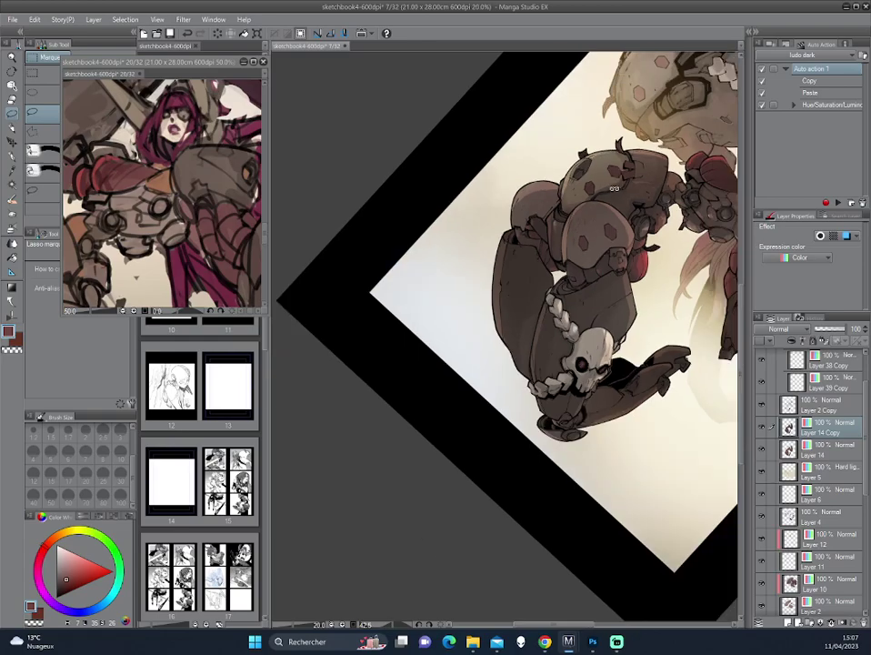
pyautogui.hotkey('ctrl', '0')
pyautogui.moveTo(673, 385); pyautogui.dragTo(614, 335)
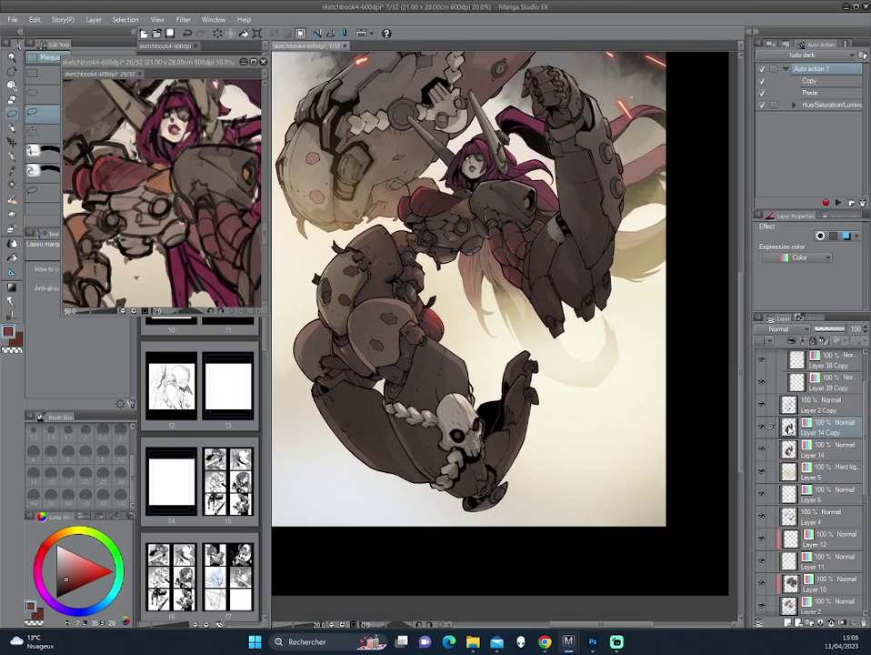
pyautogui.keyDown('ctrl'); pyautogui.click(806, 449); pyautogui.keyUp('ctrl')
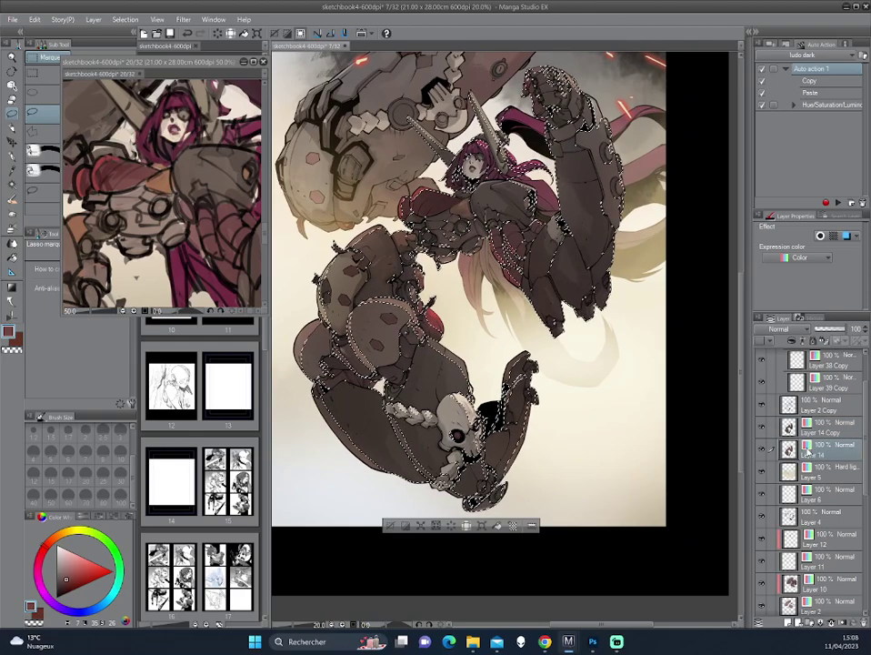
pyautogui.hotkey('ctrl', 'c')
pyautogui.hotkey('ctrl', 'v')
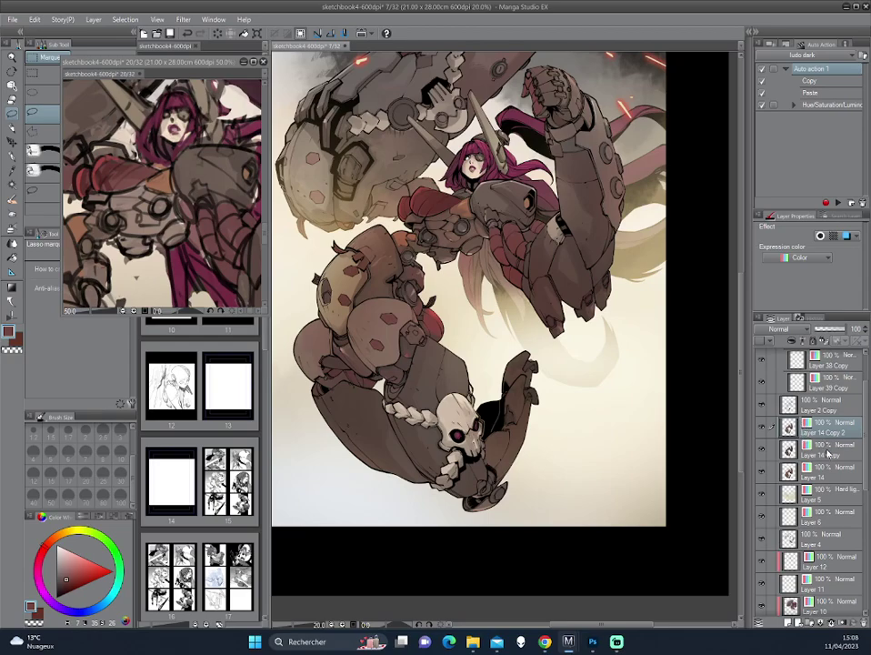
pyautogui.moveTo(828, 452); pyautogui.dragTo(823, 418)
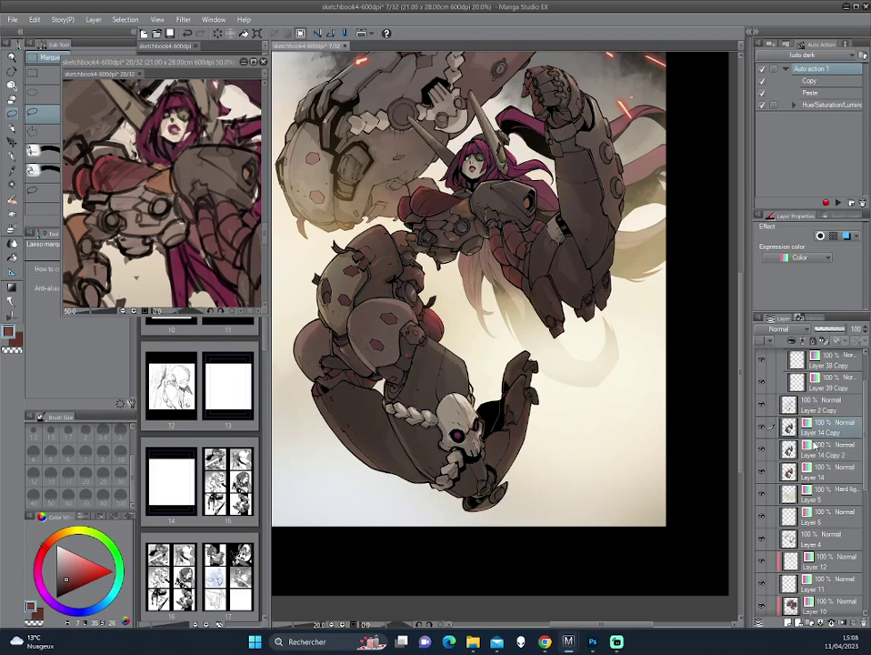
pyautogui.moveTo(821, 328); pyautogui.dragTo(832, 329)
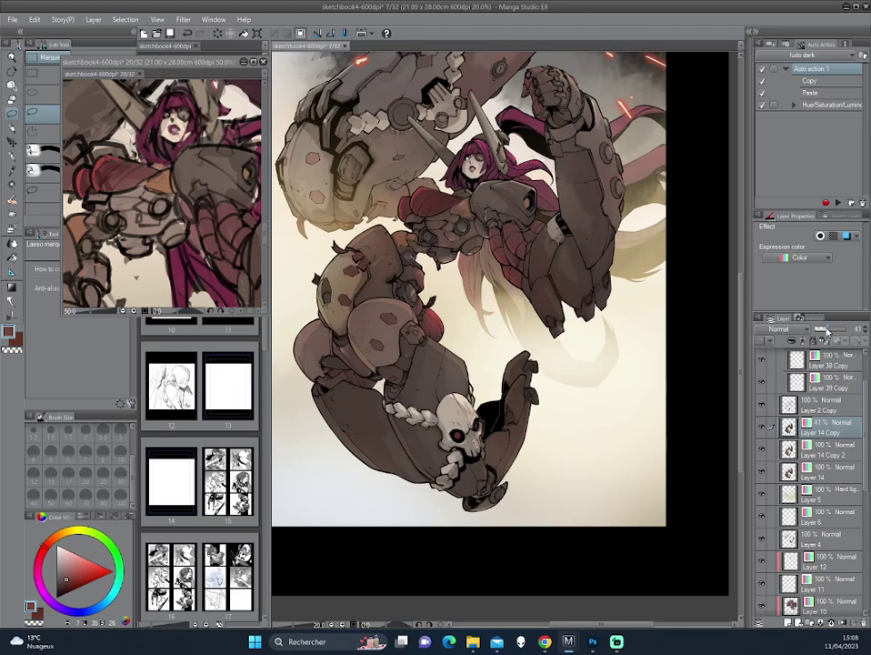
# Duplicate Layer 14 into Layer 14 Copy 3, select its figure, and pick the pen with a tan colour
pyautogui.click(819, 474)
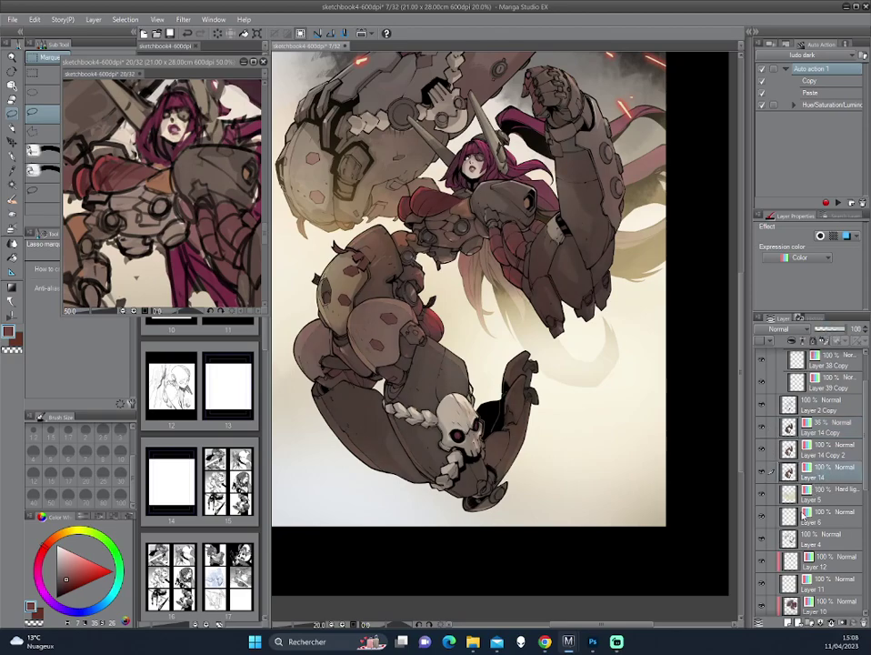
pyautogui.hotkey('ctrl', 'j')
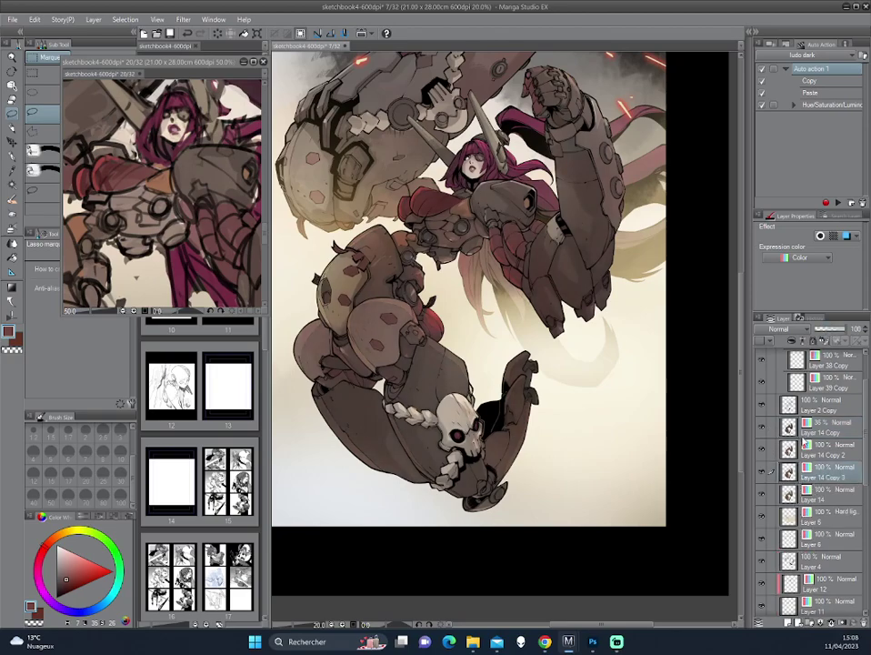
pyautogui.keyDown('ctrl'); pyautogui.click(787, 472); pyautogui.keyUp('ctrl')
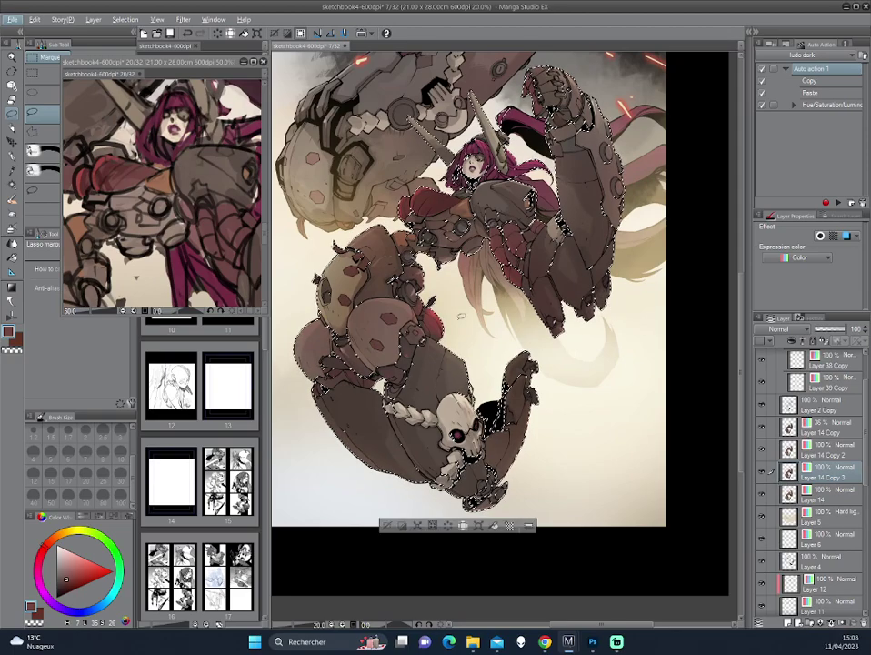
pyautogui.click(17, 156)
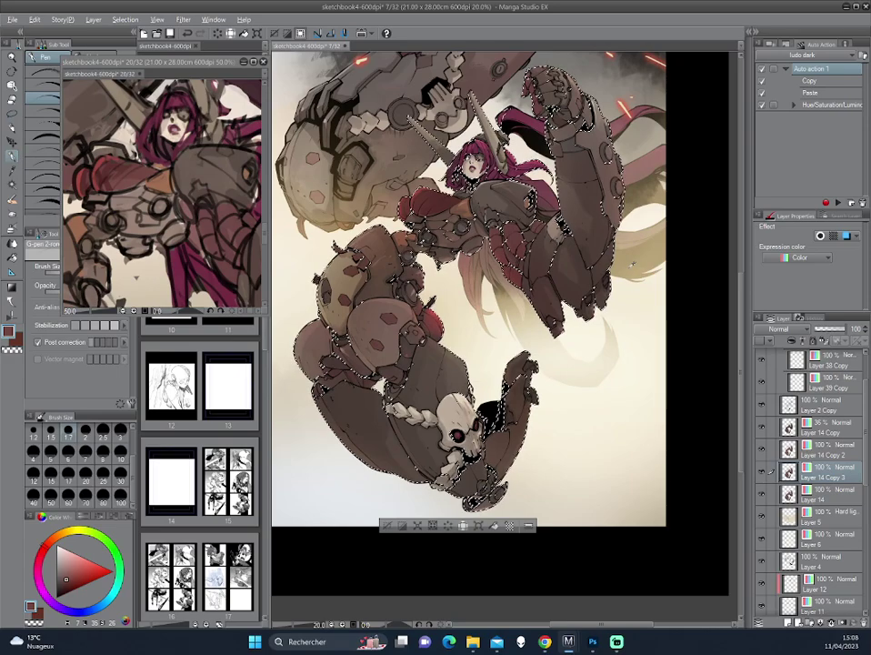
pyautogui.click(98, 536)
pyautogui.click(81, 570)
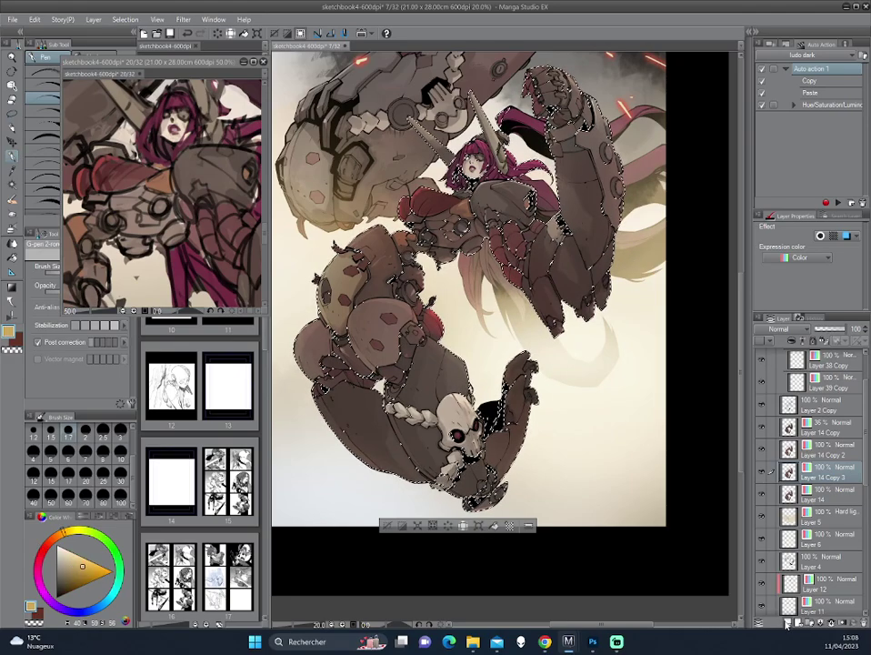
# Create Layer 7, fill the mech selection with tan, and deselect
pyautogui.hotkey('ctrl', 'shift', 'n')
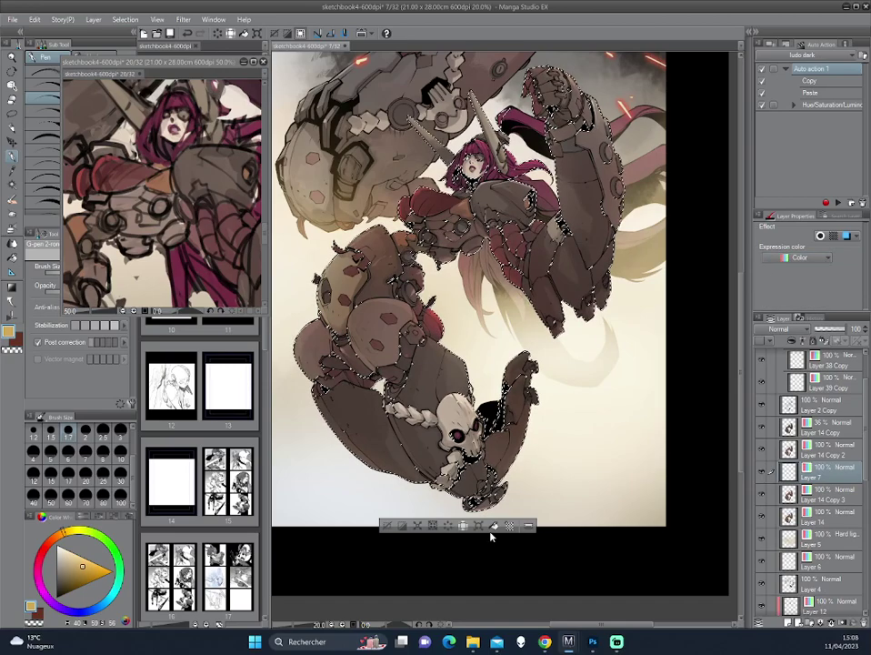
pyautogui.click(492, 525)
pyautogui.hotkey('ctrl', 'd')
# Blend Layer 7 as Soft light after briefly trying Hard light
pyautogui.scroll(1, 491, 525)
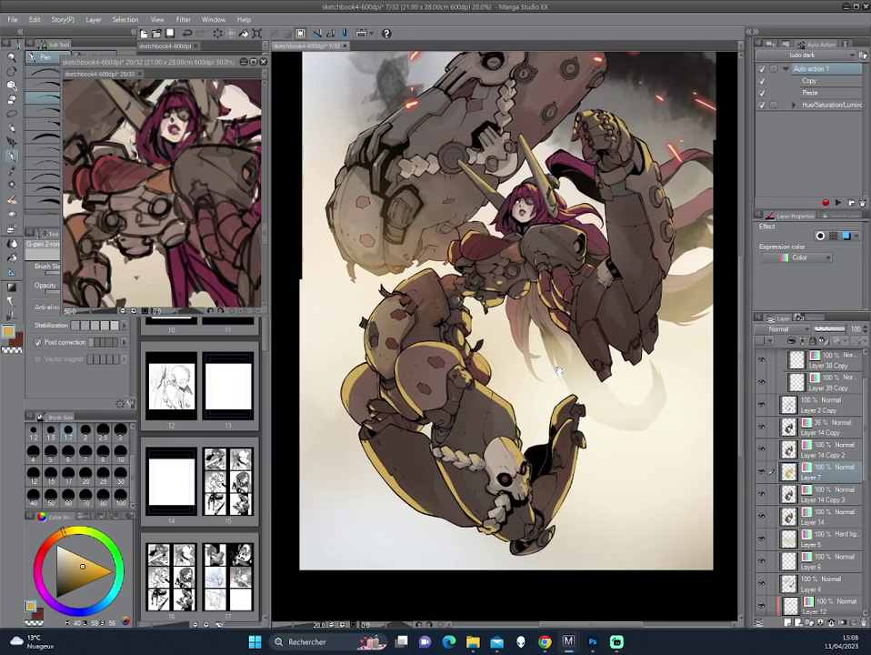
pyautogui.click(793, 328)
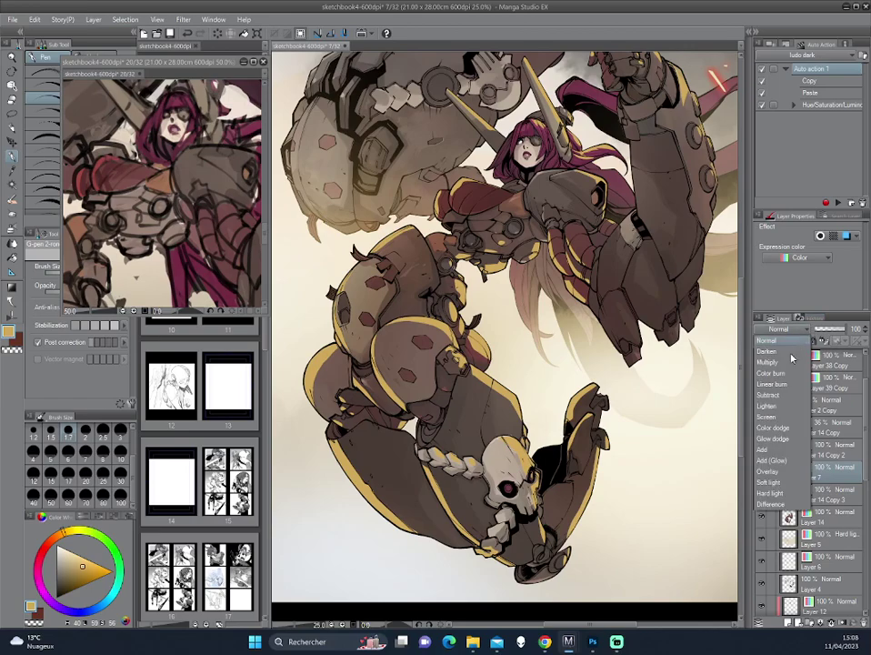
pyautogui.click(769, 482)
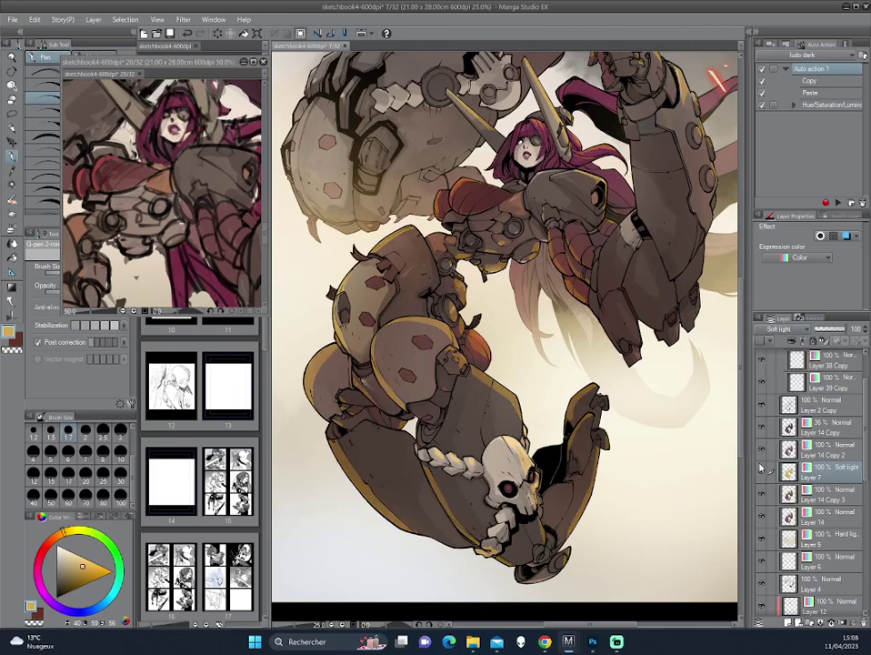
pyautogui.click(806, 331)
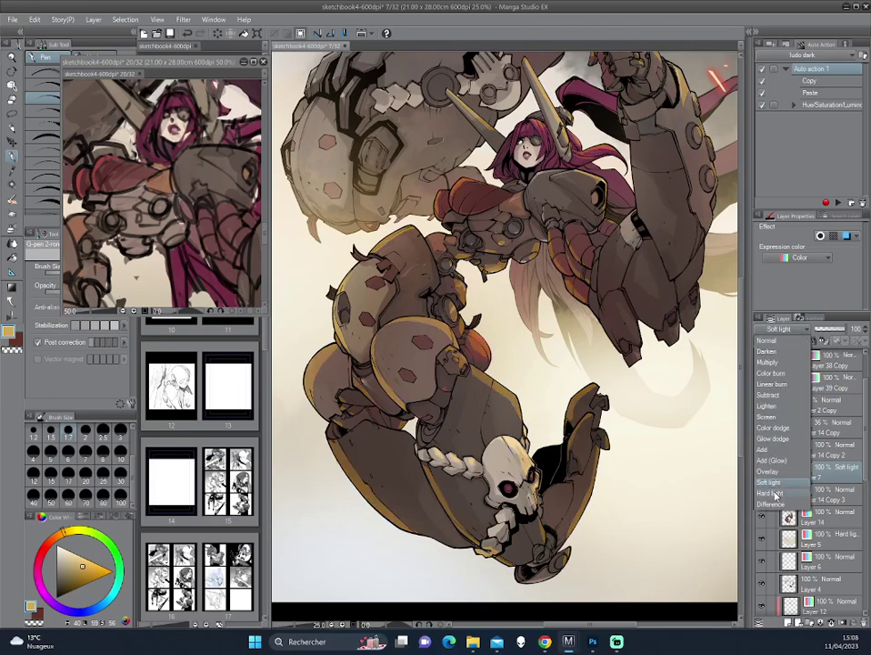
pyautogui.click(771, 493)
pyautogui.click(807, 331)
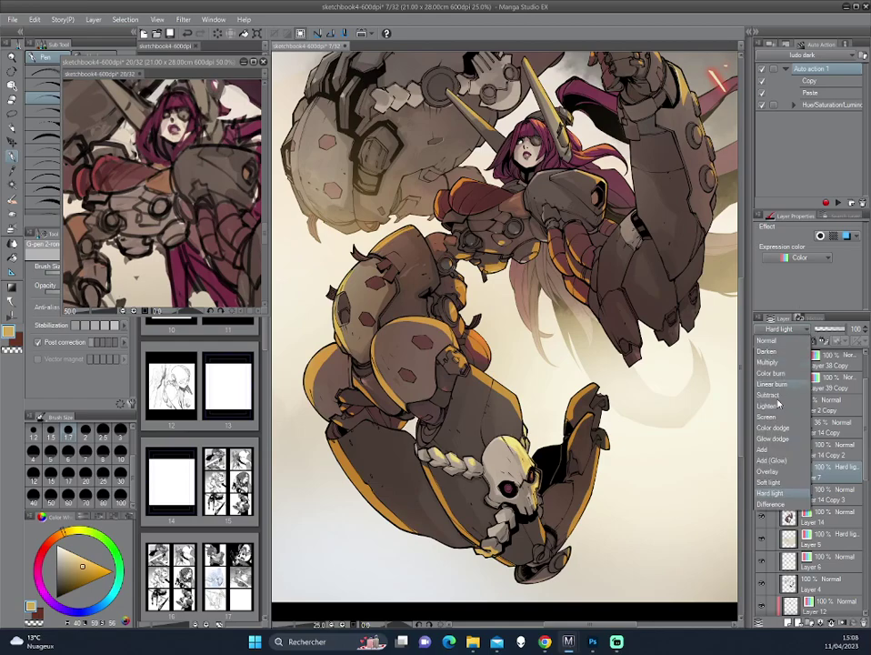
pyautogui.click(772, 481)
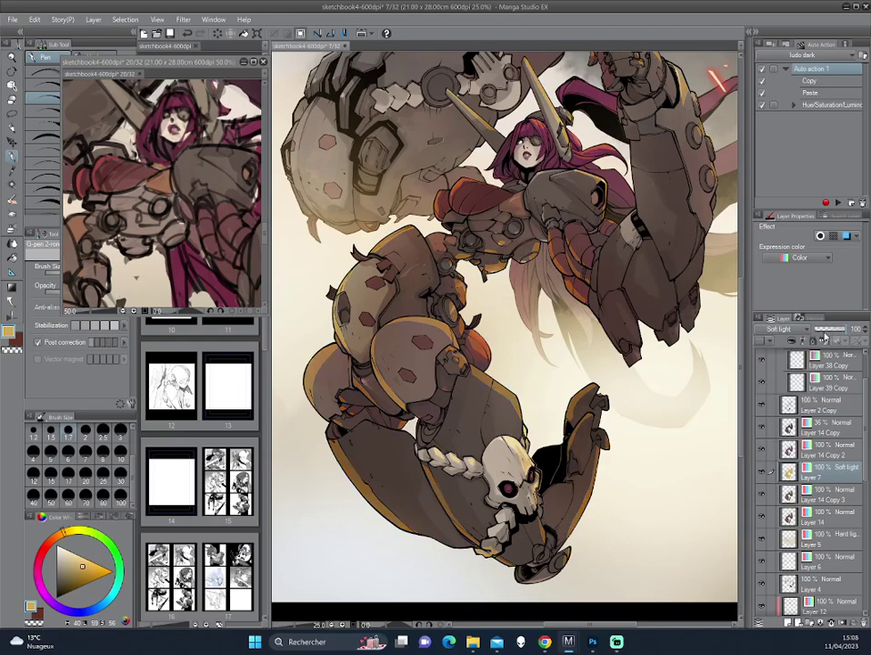
# Apply Hue/Saturation/Luminosity with Saturation 45 and Luminosity 53 to the artwork
pyautogui.hotkey('ctrl', 'u')
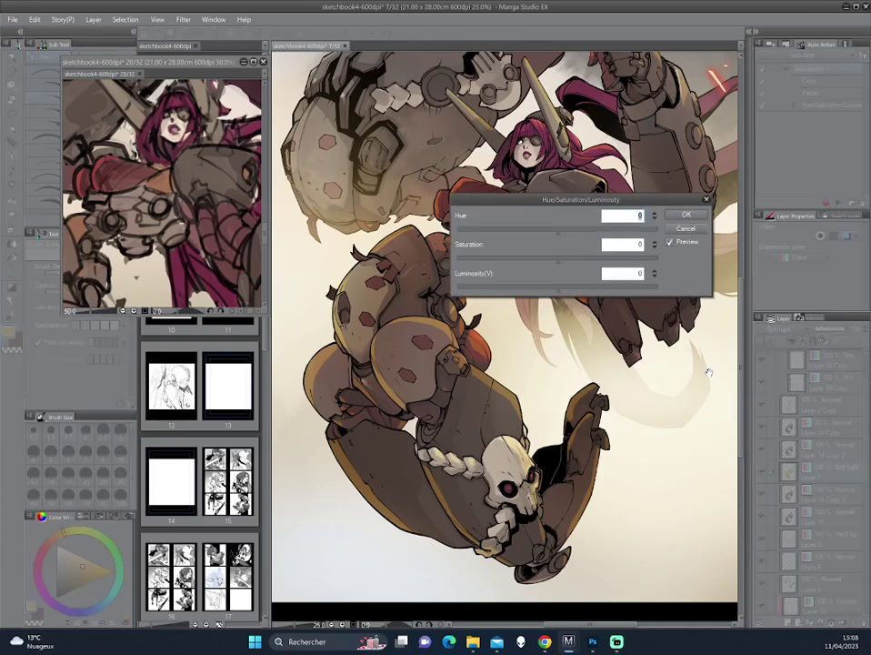
pyautogui.moveTo(557, 287); pyautogui.dragTo(606, 289)
pyautogui.click(596, 258)
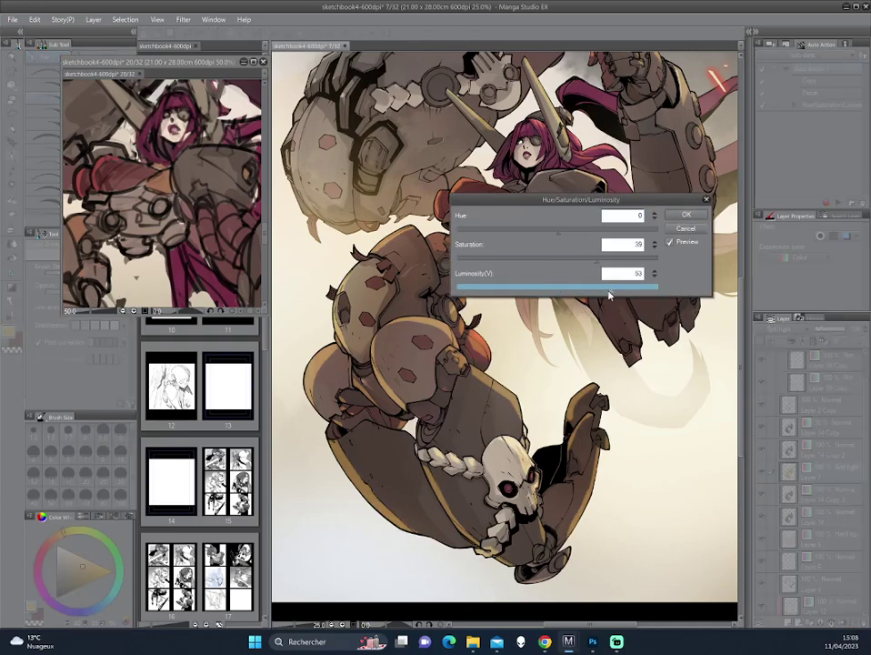
pyautogui.moveTo(603, 264); pyautogui.dragTo(606, 260)
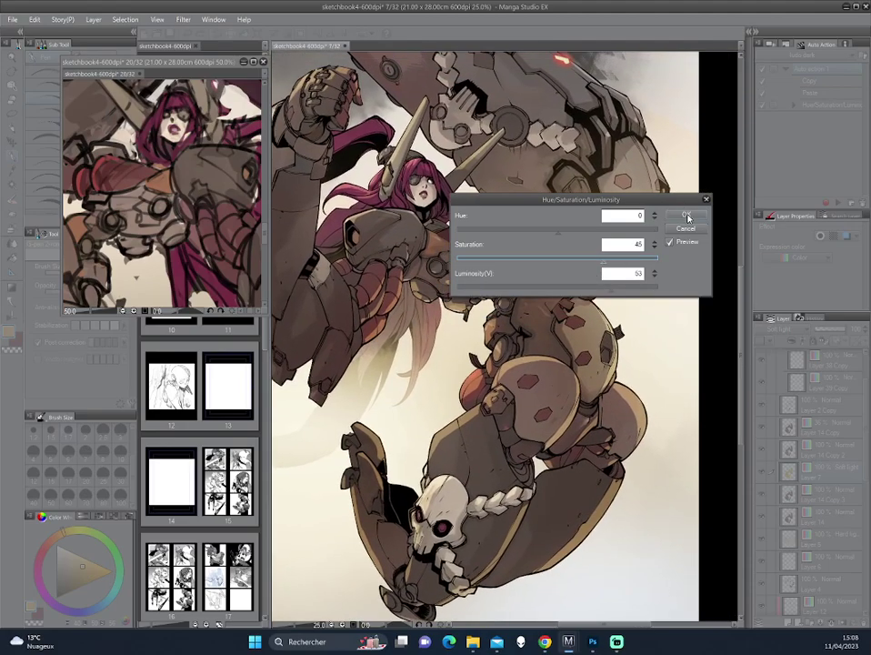
pyautogui.click(687, 216)
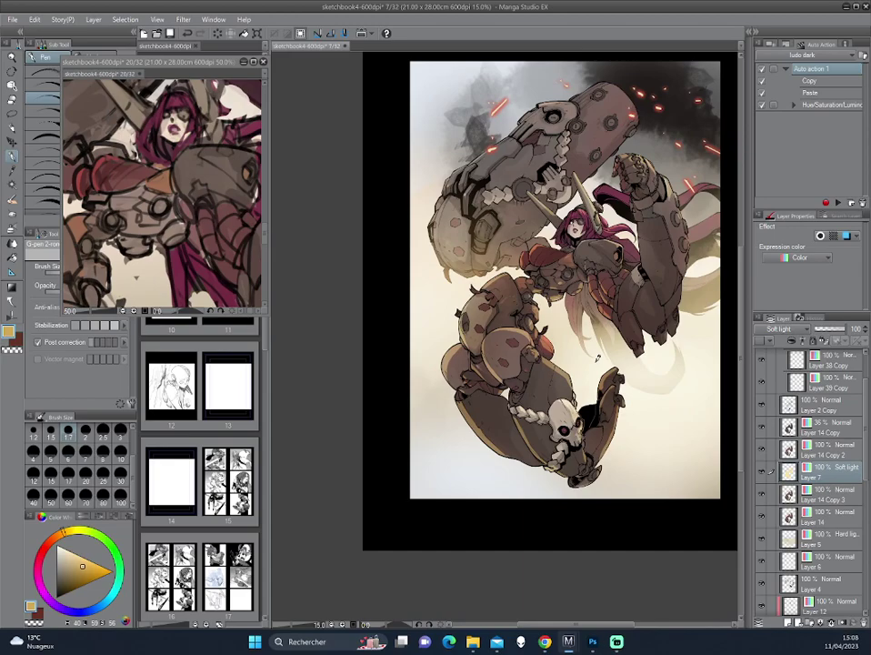
# Lower Layer 14 Copy's opacity to 41% and mirror the view to check it
pyautogui.scroll(1, 579, 344)
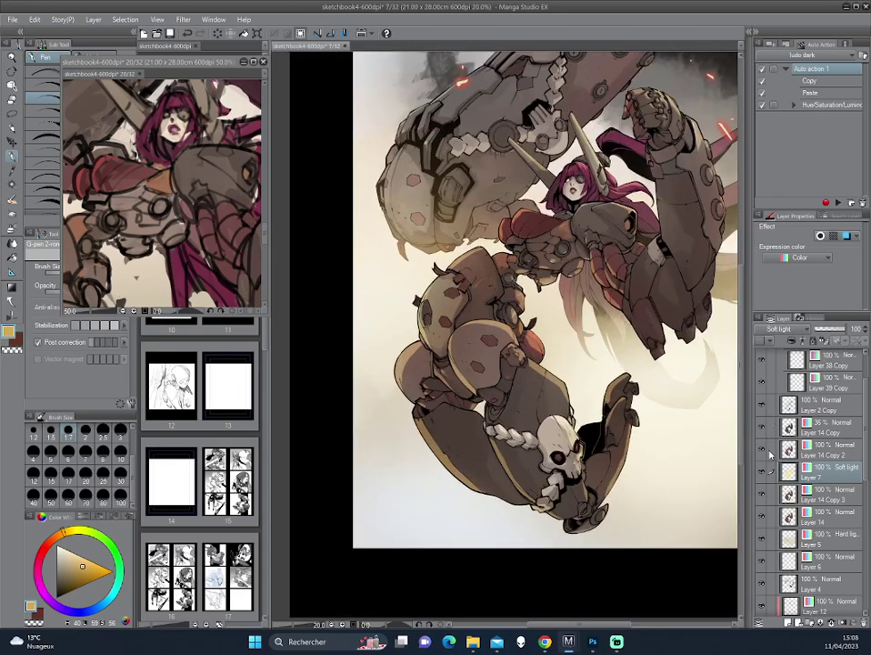
pyautogui.click(800, 425)
pyautogui.moveTo(833, 334); pyautogui.dragTo(829, 333)
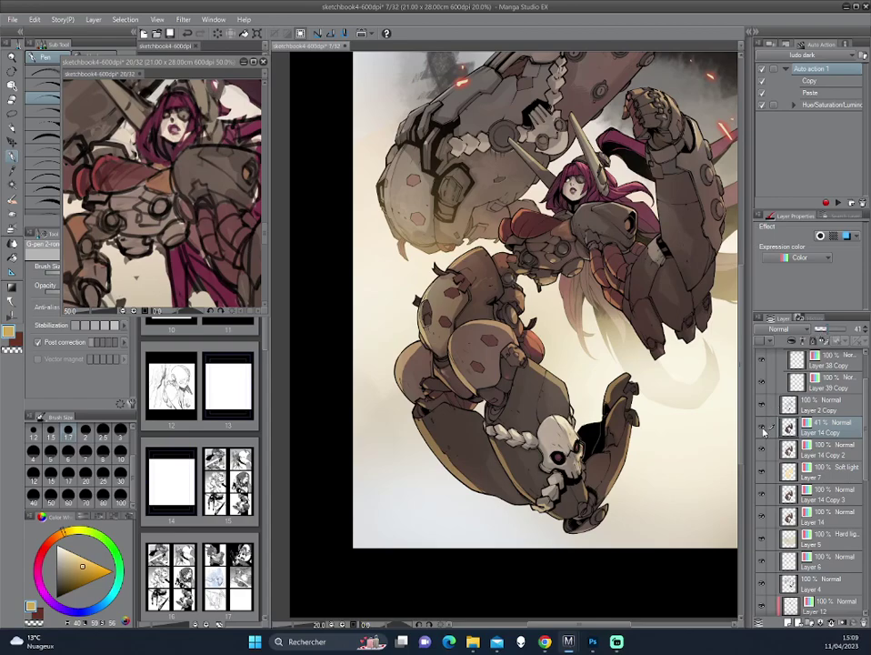
pyautogui.moveTo(545, 345); pyautogui.dragTo(561, 344)
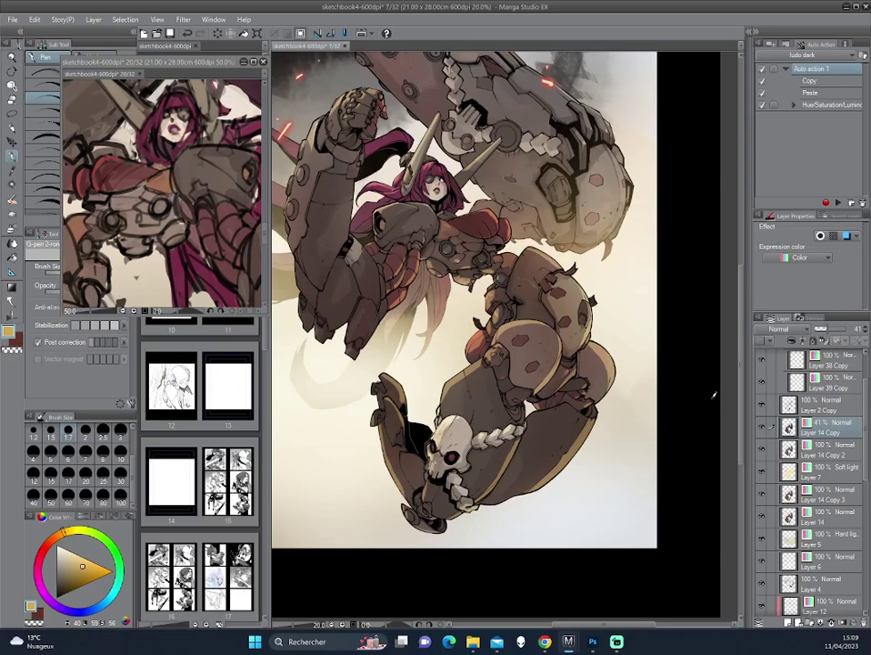
pyautogui.scroll(1, 561, 343)
pyautogui.press('h')
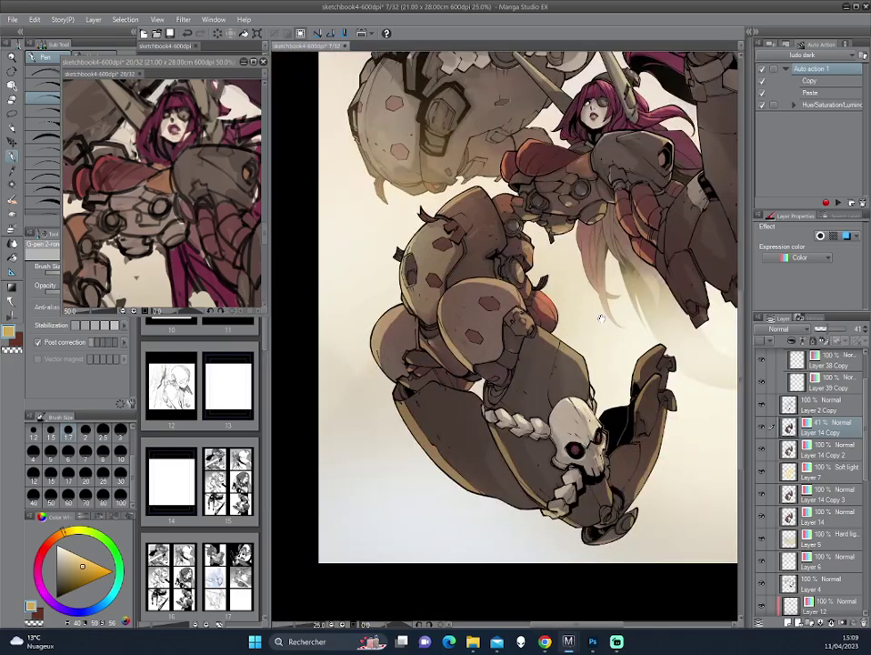
pyautogui.press('-')
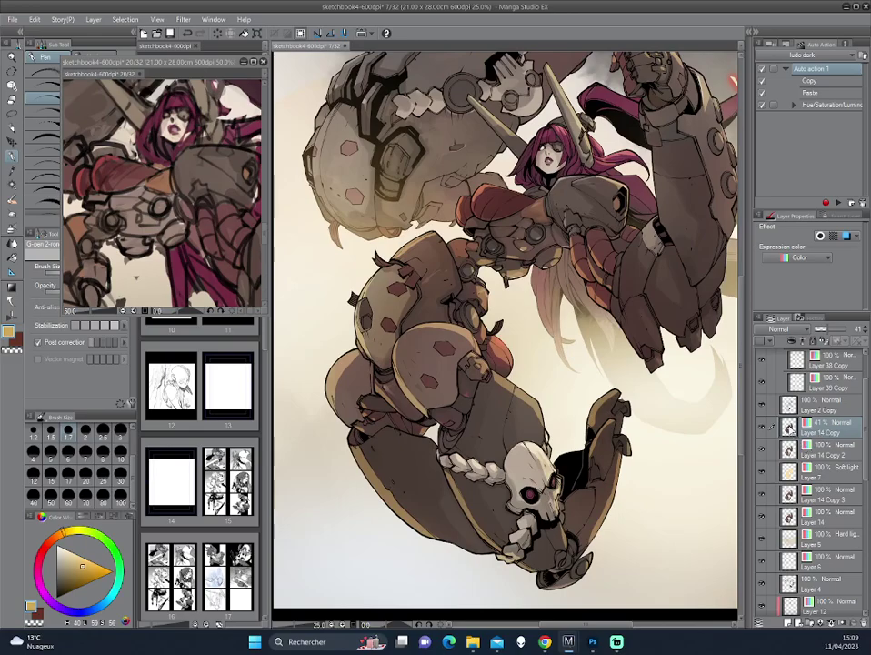
# Add Layer 8 from the character silhouette, deselect, and set it to Overlay with the airbrush
pyautogui.keyDown('ctrl'); pyautogui.click(790, 514); pyautogui.keyUp('ctrl')
pyautogui.hotkey('ctrl', 'shift', 'n')
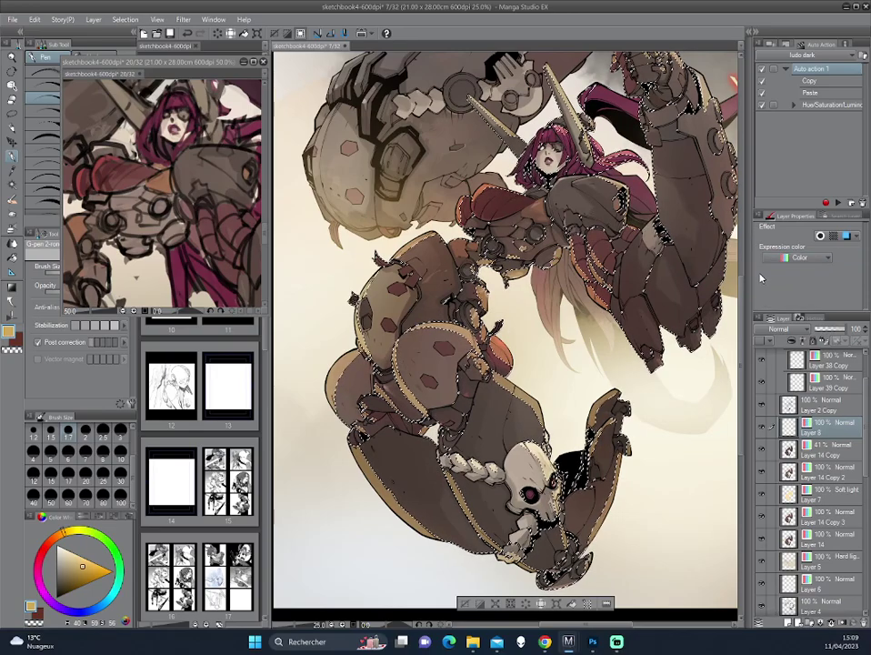
pyautogui.hotkey('ctrl', 'd')
pyautogui.keyDown('alt'); pyautogui.click(306, 285); pyautogui.keyUp('alt')
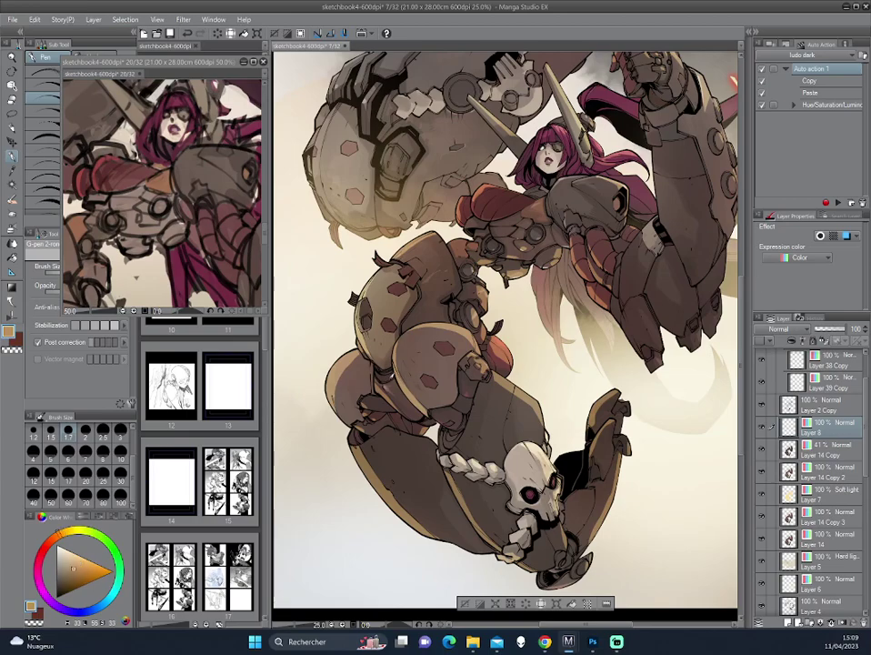
pyautogui.click(14, 243)
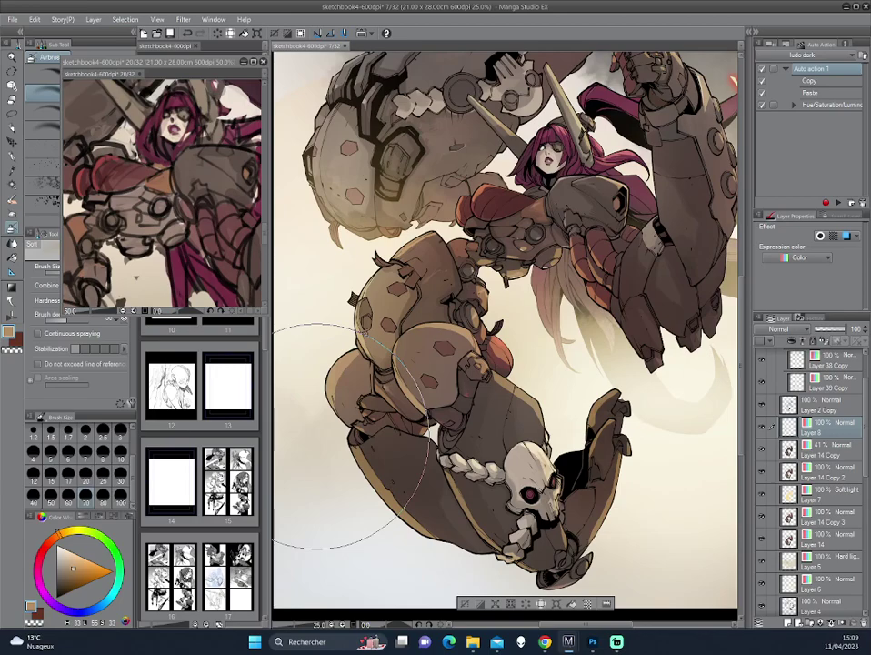
pyautogui.click(779, 329)
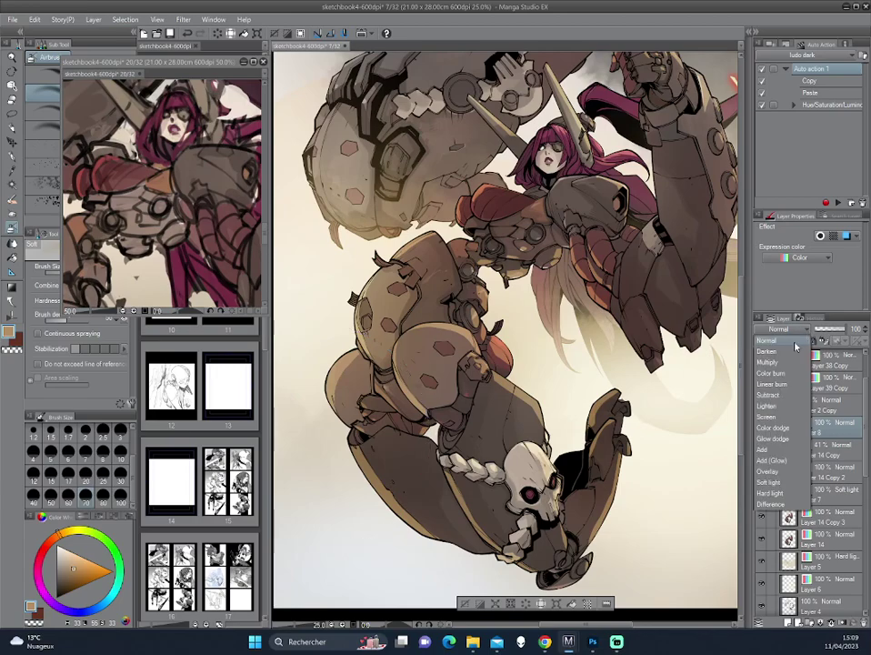
pyautogui.click(771, 468)
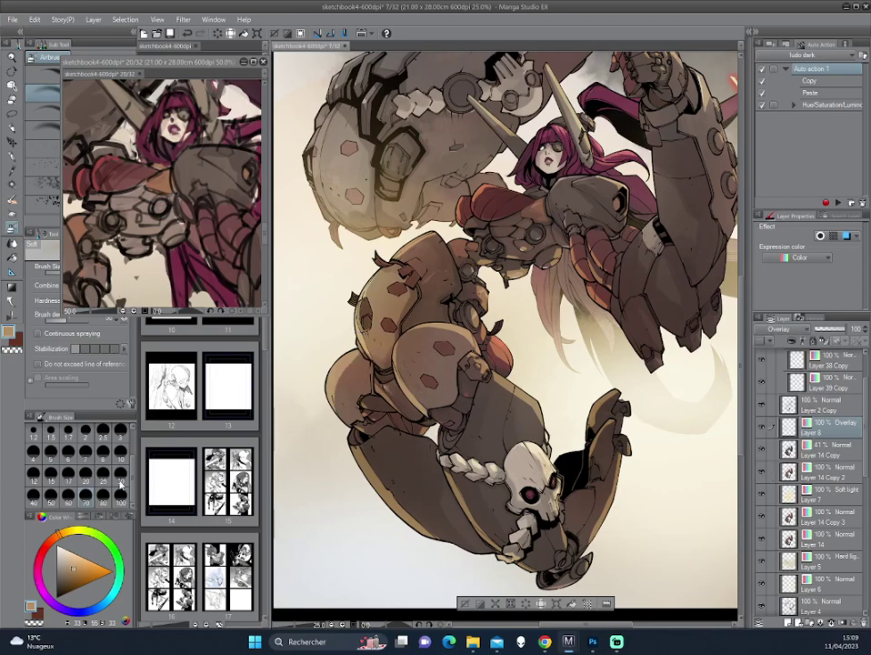
# Airbrush a red-orange glow over the girl's torso armour
pyautogui.scroll(-1, 565, 386)
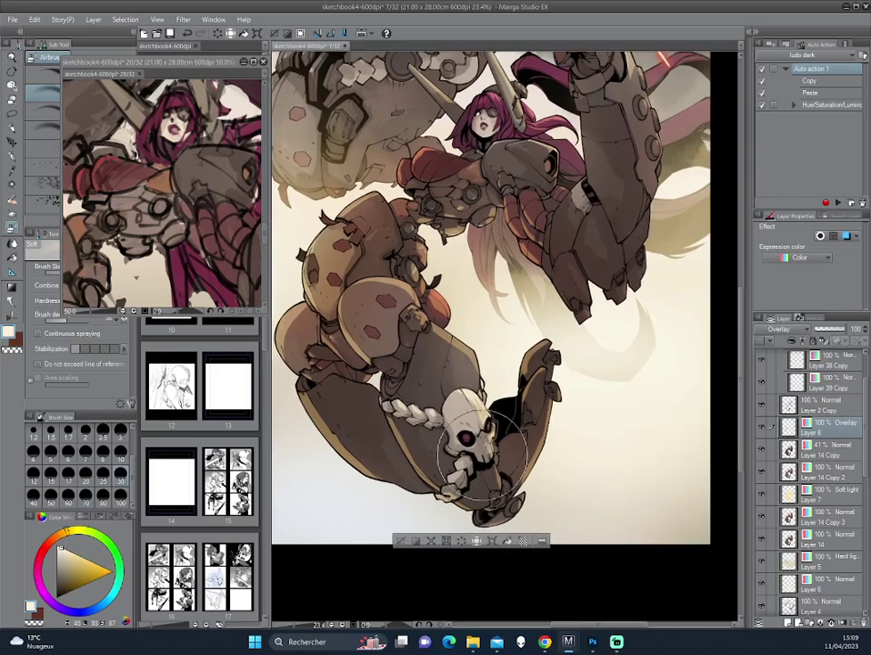
pyautogui.scroll(3, 558, 386)
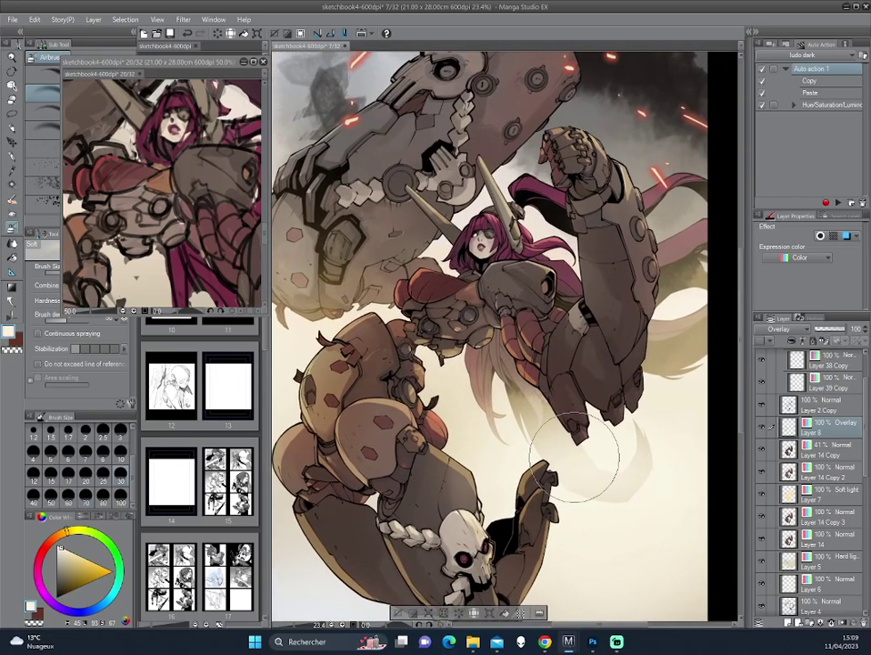
pyautogui.moveTo(443, 214)
pyautogui.mouseDown()
pyautogui.moveTo(482, 428)
pyautogui.moveTo(517, 414)
pyautogui.mouseUp()
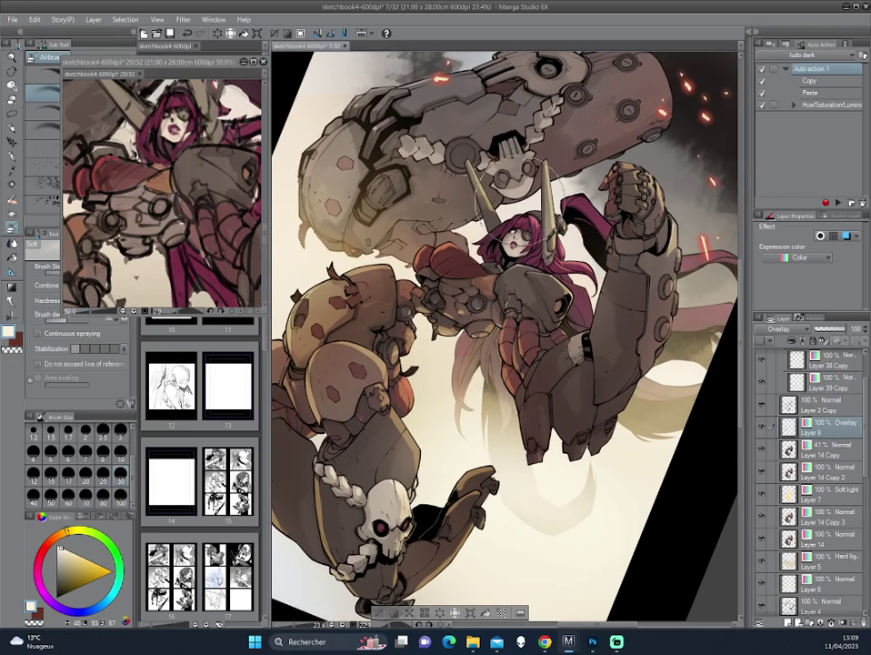
pyautogui.click(90, 569)
pyautogui.click(46, 546)
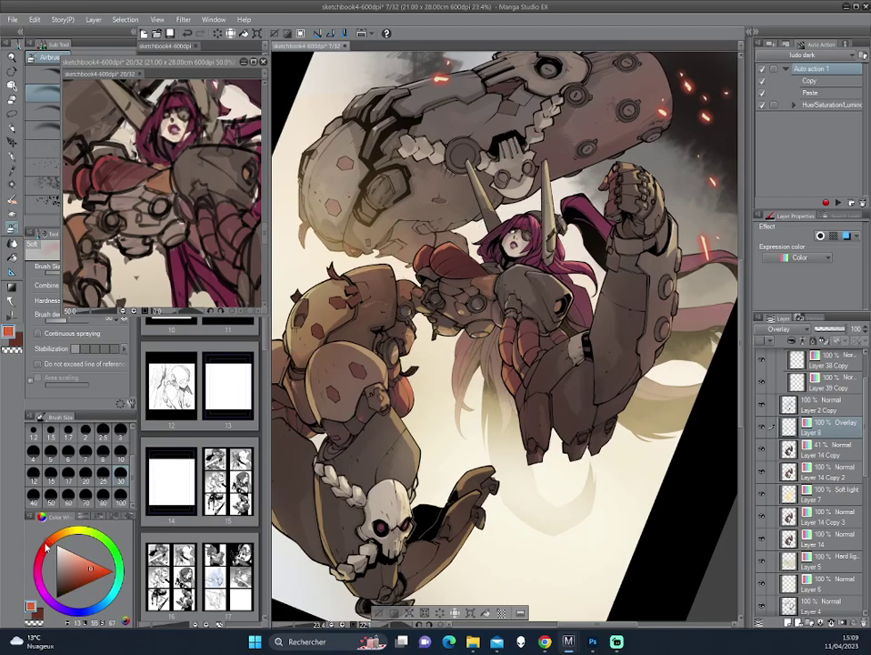
pyautogui.moveTo(518, 318)
pyautogui.mouseDown()
pyautogui.moveTo(446, 300)
pyautogui.moveTo(538, 352)
pyautogui.moveTo(628, 338)
pyautogui.mouseUp()
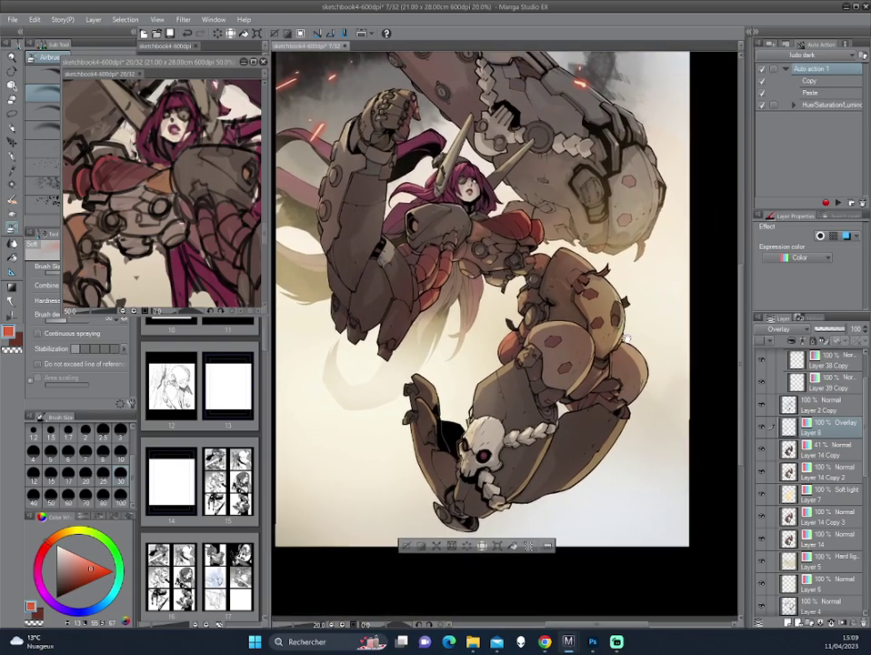
# Compare with Layer 14 Copy hidden, then set Layer 8's opacity to 43%
pyautogui.scroll(1, 627, 339)
pyautogui.click(823, 445)
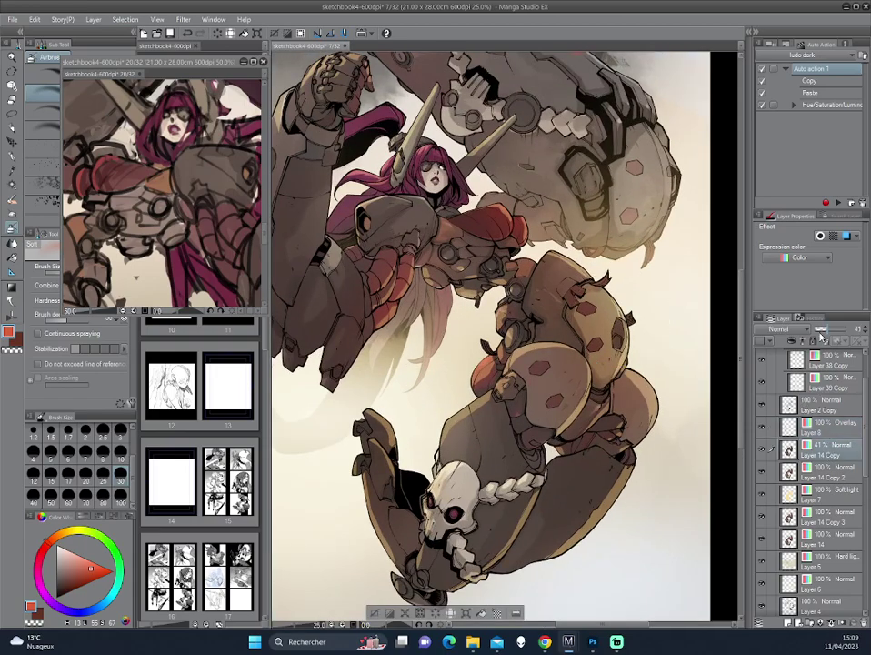
pyautogui.click(763, 449)
pyautogui.click(763, 449)
pyautogui.click(804, 434)
pyautogui.click(829, 329)
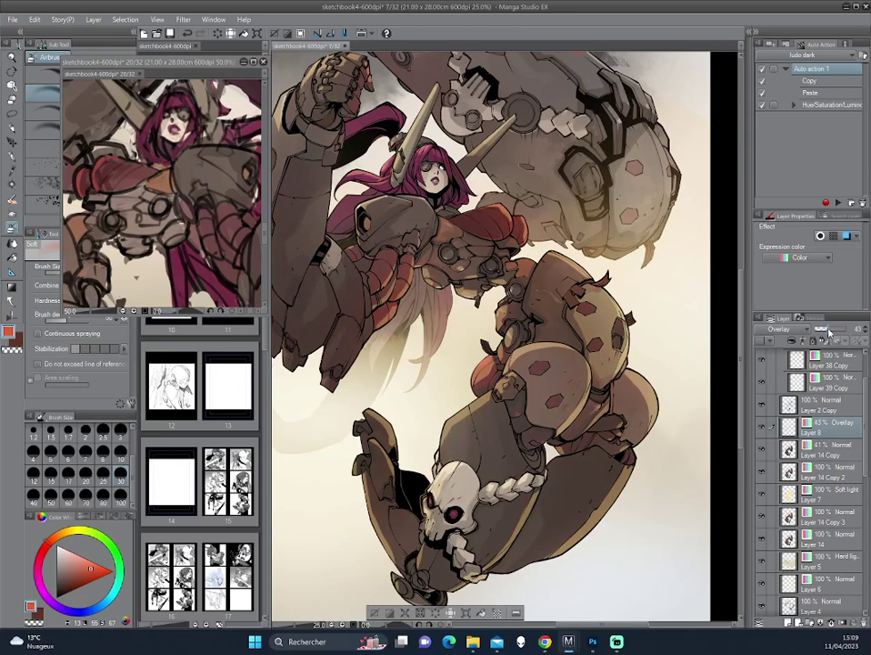
pyautogui.press('h')
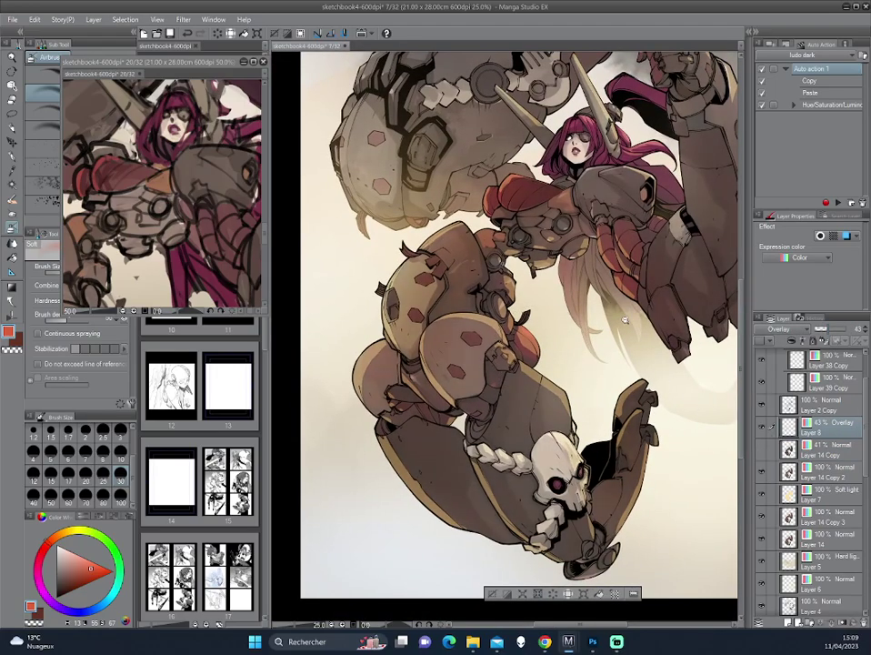
pyautogui.scroll(-1, 624, 319)
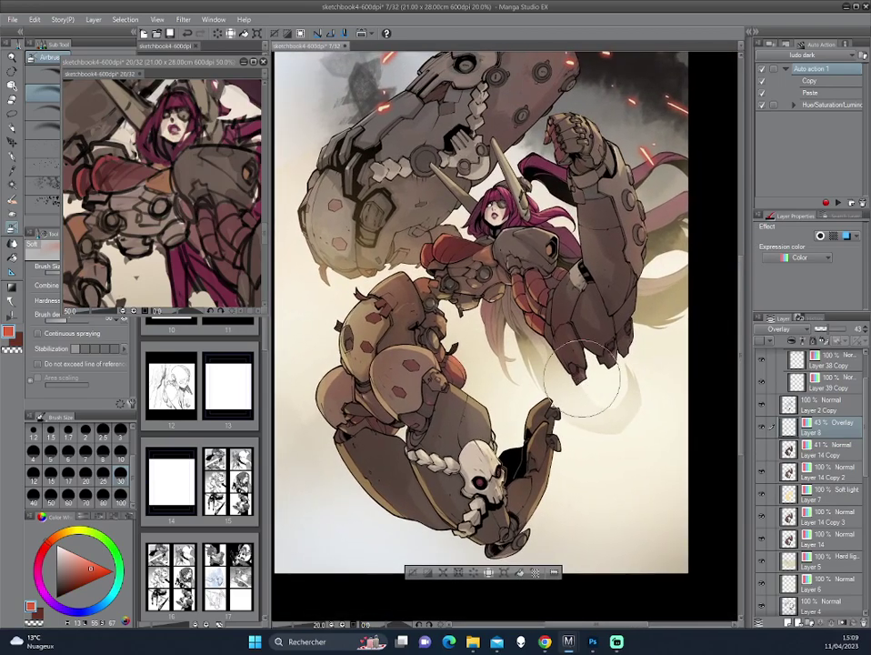
pyautogui.click(826, 503)
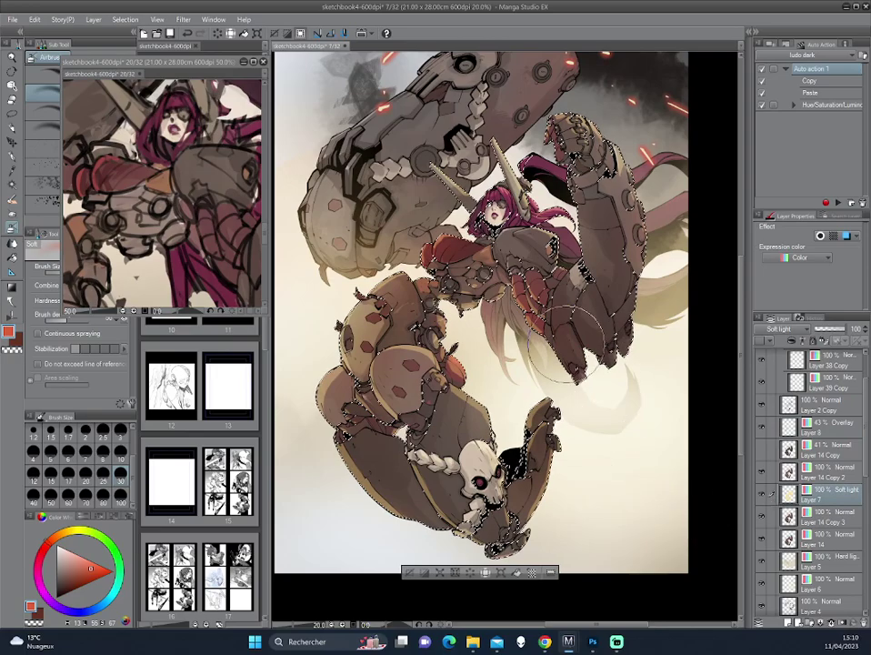
# Airbrush darker and pale cream shading over the mech leg and arm
pyautogui.moveTo(591, 273); pyautogui.dragTo(570, 353)
pyautogui.keyDown('alt'); pyautogui.click(382, 273); pyautogui.keyUp('alt')
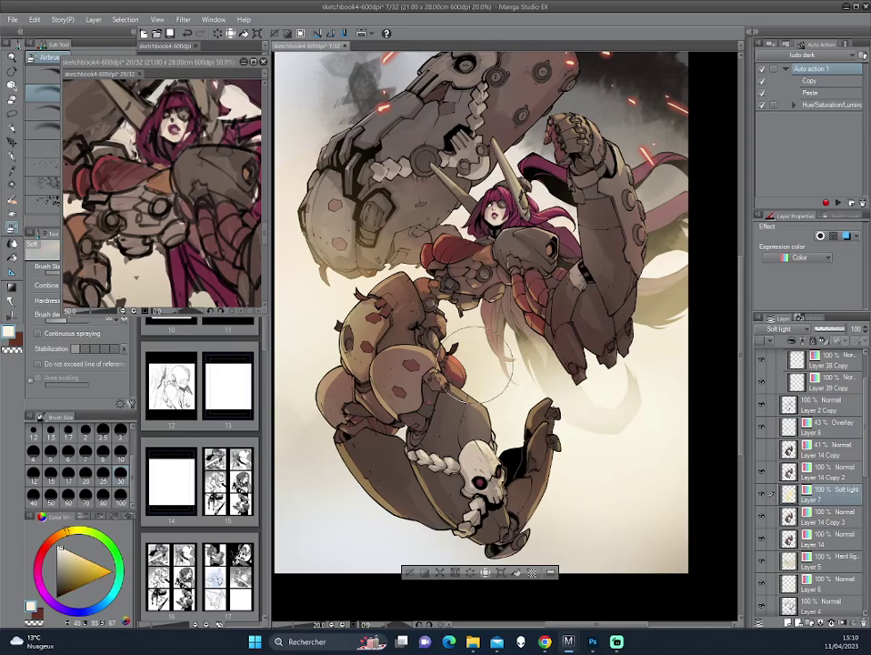
pyautogui.moveTo(496, 416)
pyautogui.mouseDown()
pyautogui.moveTo(336, 264)
pyautogui.moveTo(331, 236)
pyautogui.moveTo(484, 384)
pyautogui.moveTo(638, 297)
pyautogui.mouseUp()
pyautogui.keyDown('alt'); pyautogui.click(638, 297); pyautogui.keyUp('alt')
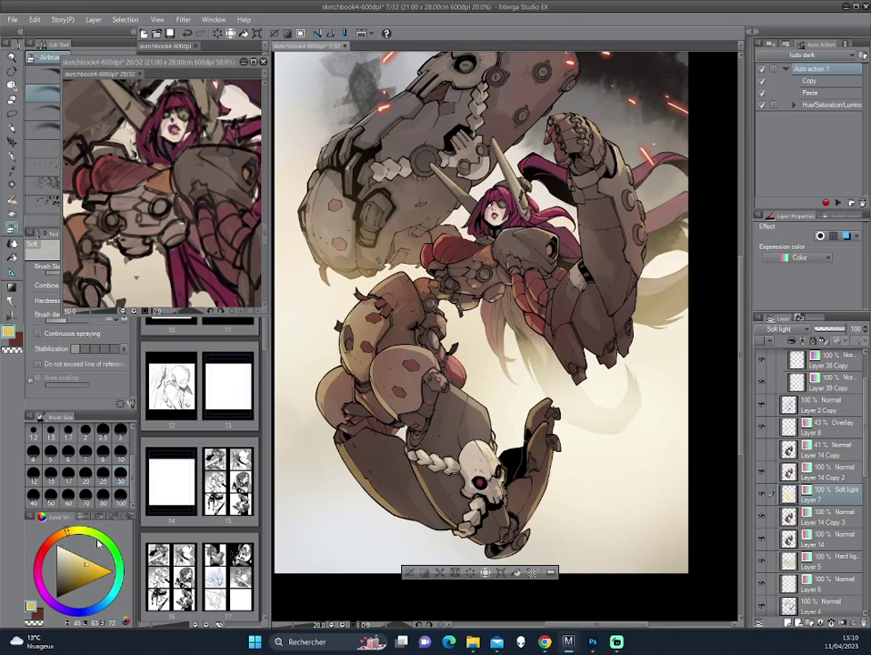
pyautogui.moveTo(573, 135); pyautogui.dragTo(622, 118)
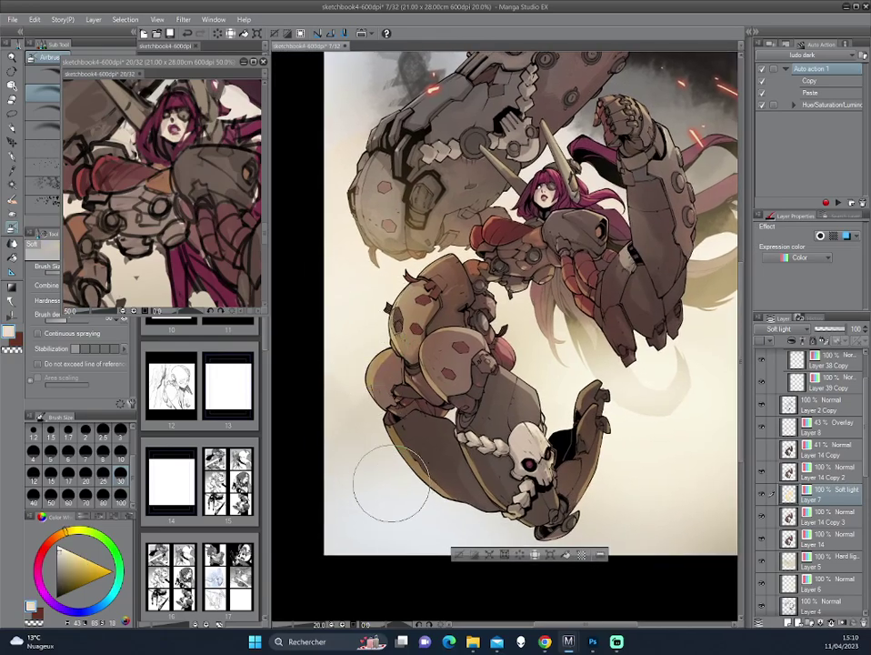
pyautogui.press('h')
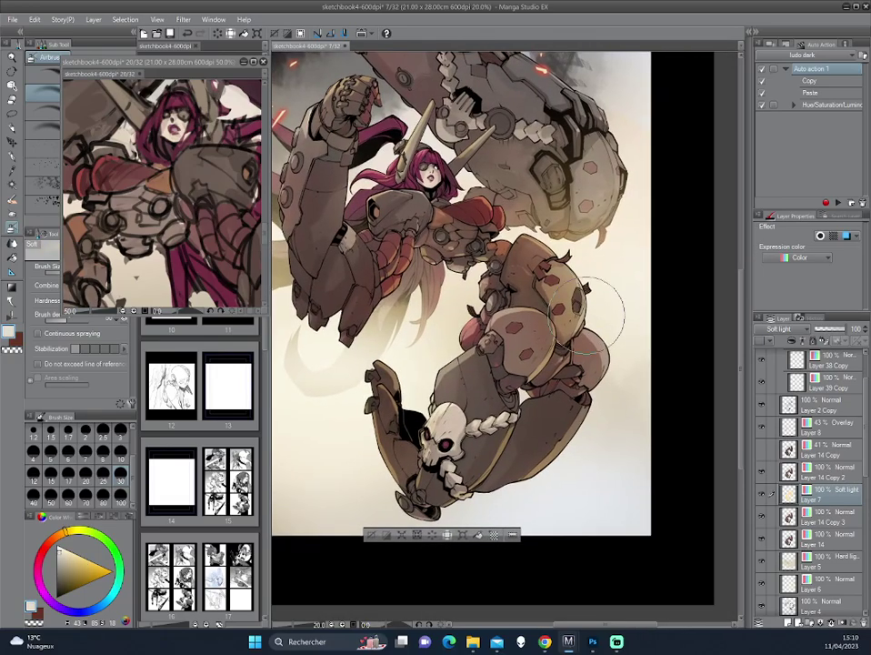
pyautogui.press('h')
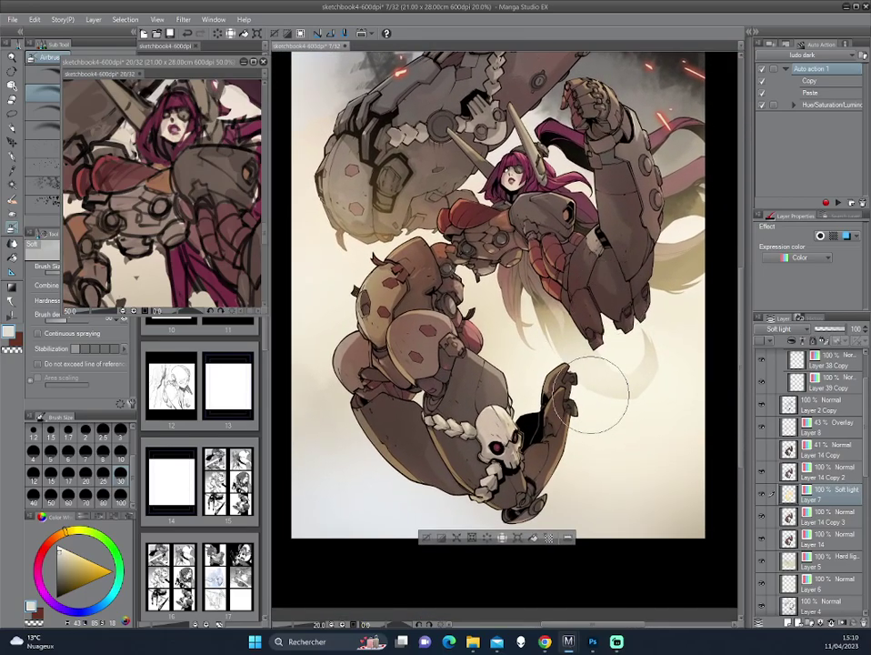
pyautogui.moveTo(611, 289); pyautogui.dragTo(622, 331)
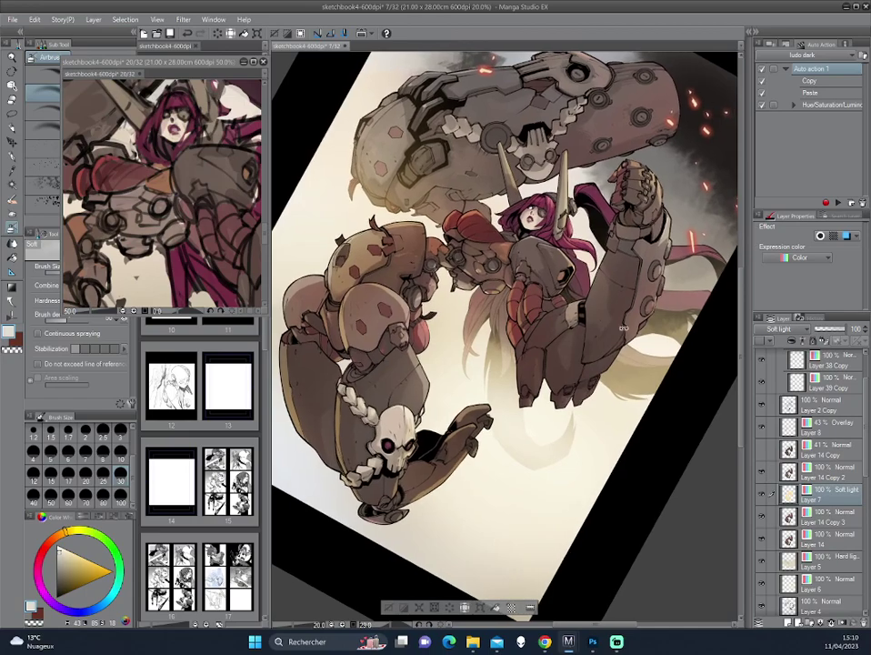
pyautogui.hotkey('ctrl', '0')
pyautogui.scroll(-2, 593, 327)
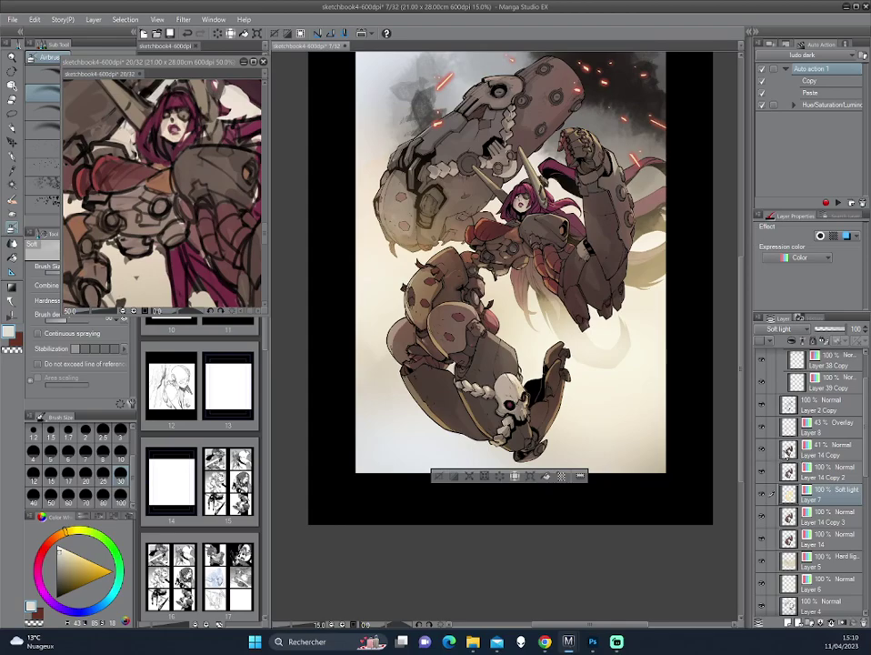
# Add a new Layer 9, swap the drawing colour, select Layer 14 Copy, and deselect
pyautogui.keyDown('ctrl'); pyautogui.click(789, 472); pyautogui.keyUp('ctrl')
pyautogui.hotkey('ctrl', 'shift', 'n')
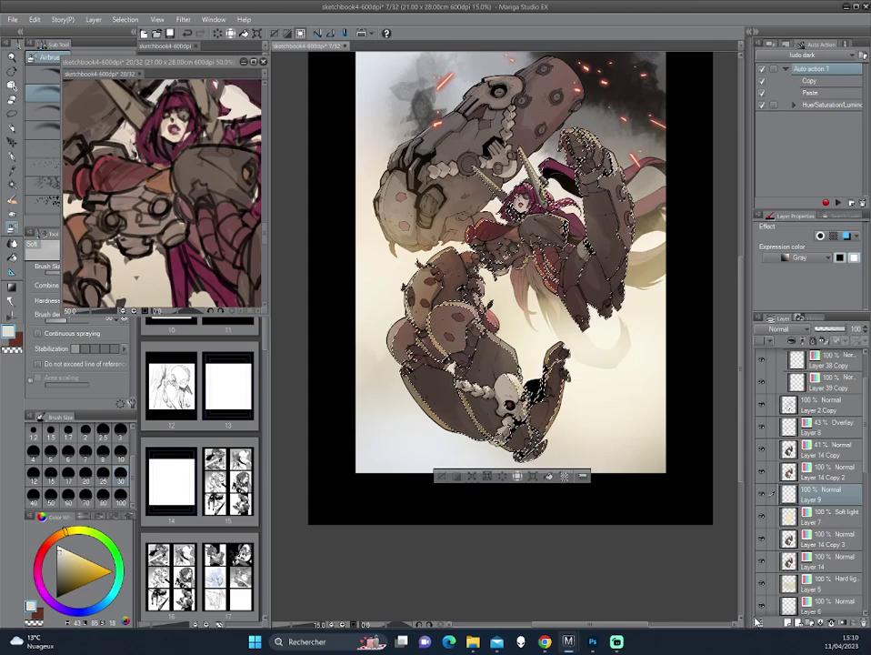
pyautogui.press('x')
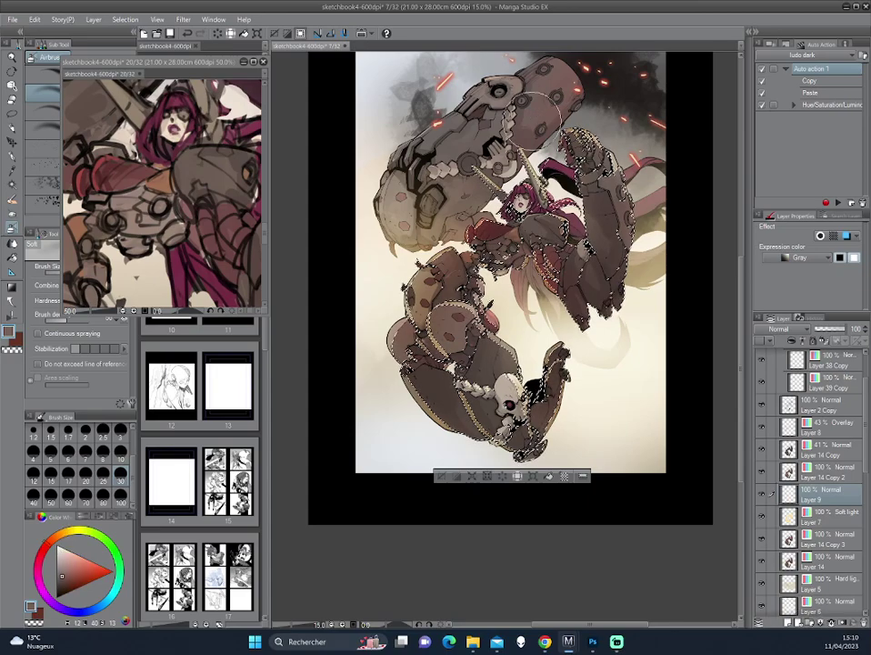
pyautogui.click(835, 449)
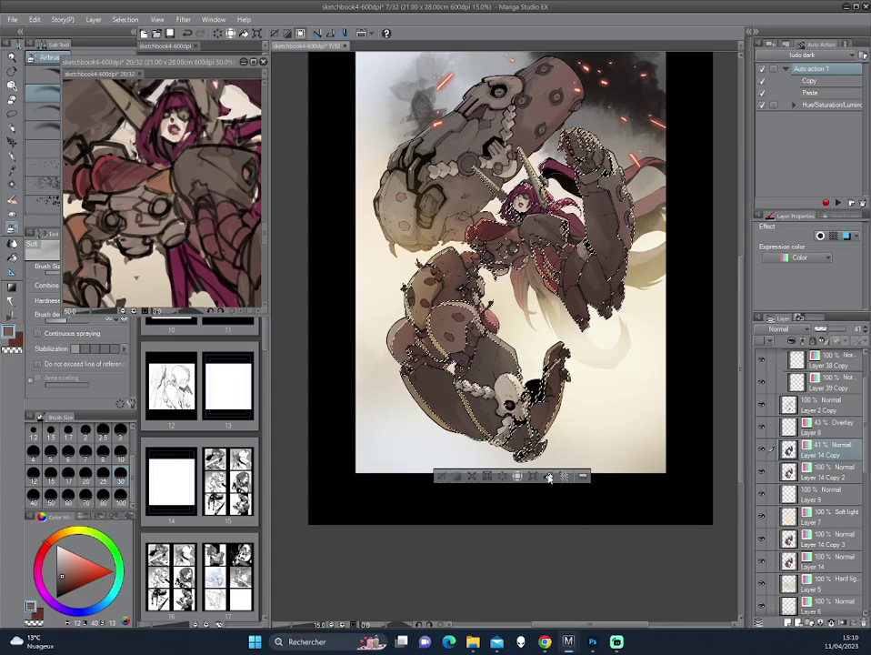
pyautogui.hotkey('ctrl', 'd')
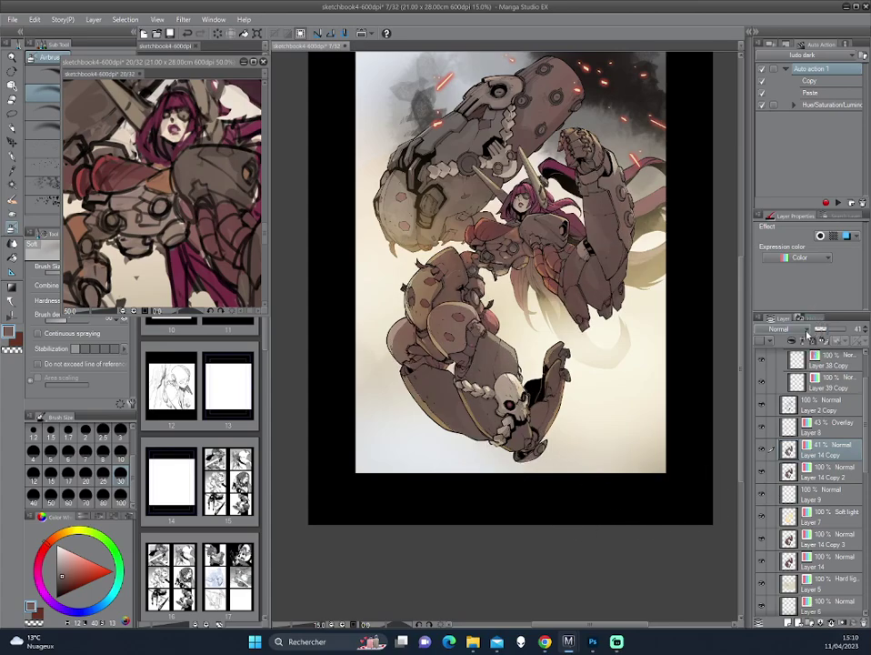
# Set Layer 14 Copy to Soft light after trying Hard light, comparing with it hidden
pyautogui.click(778, 328)
pyautogui.click(768, 493)
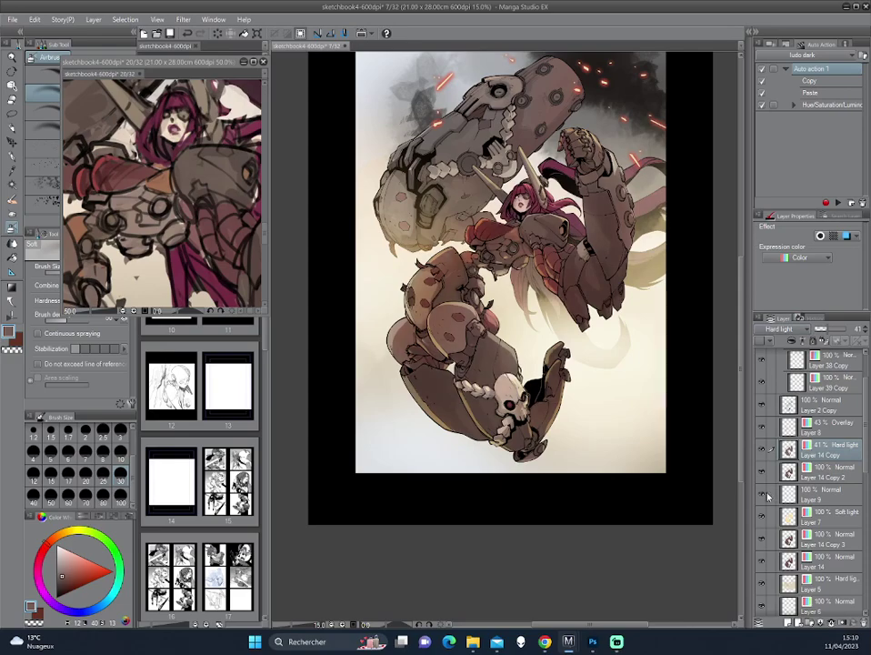
pyautogui.hotkey('ctrl', '+')
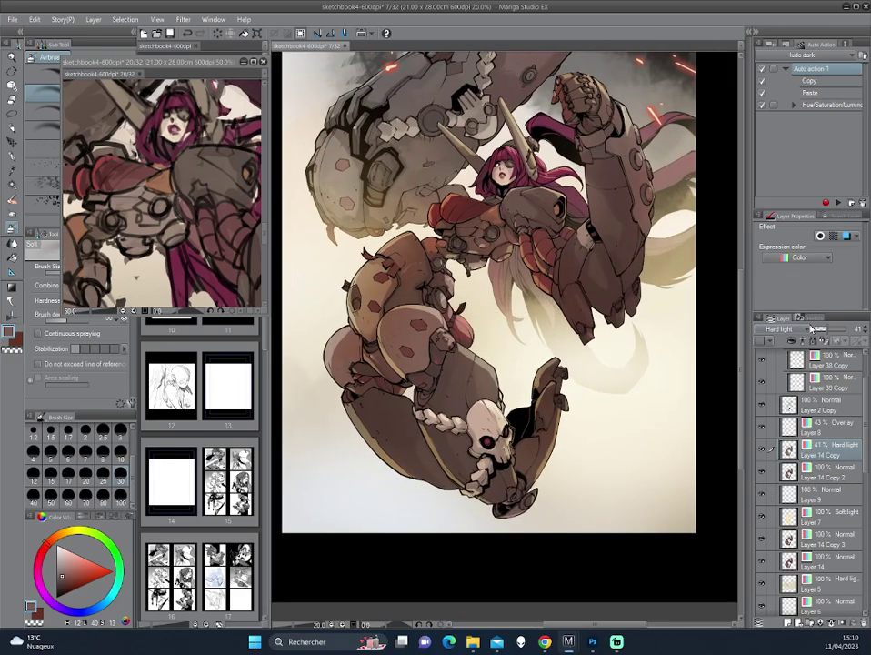
pyautogui.click(778, 329)
pyautogui.click(769, 482)
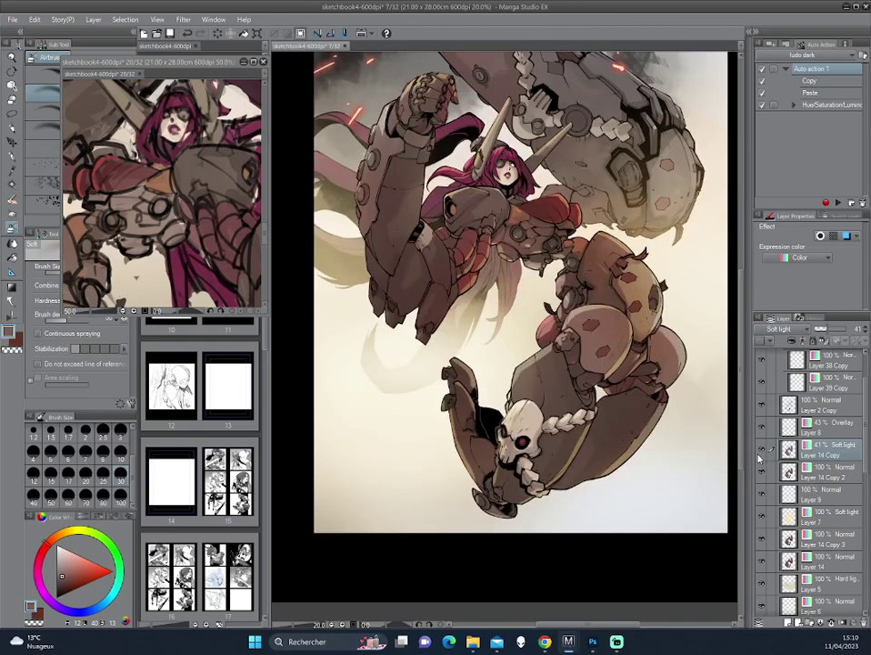
pyautogui.click(761, 450)
pyautogui.click(761, 450)
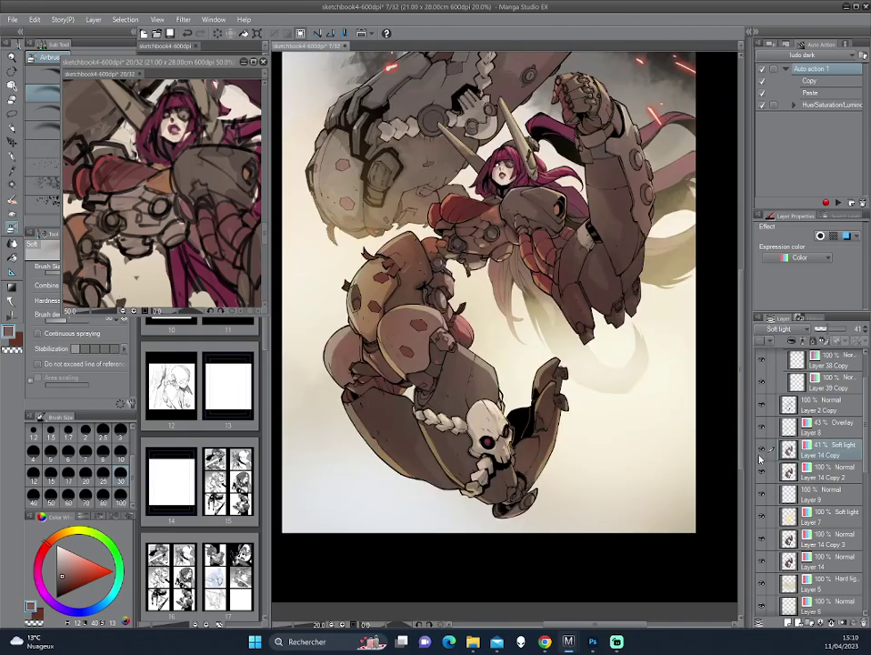
pyautogui.click(761, 458)
pyautogui.scroll(-1, 589, 418)
pyautogui.scroll(1, 588, 366)
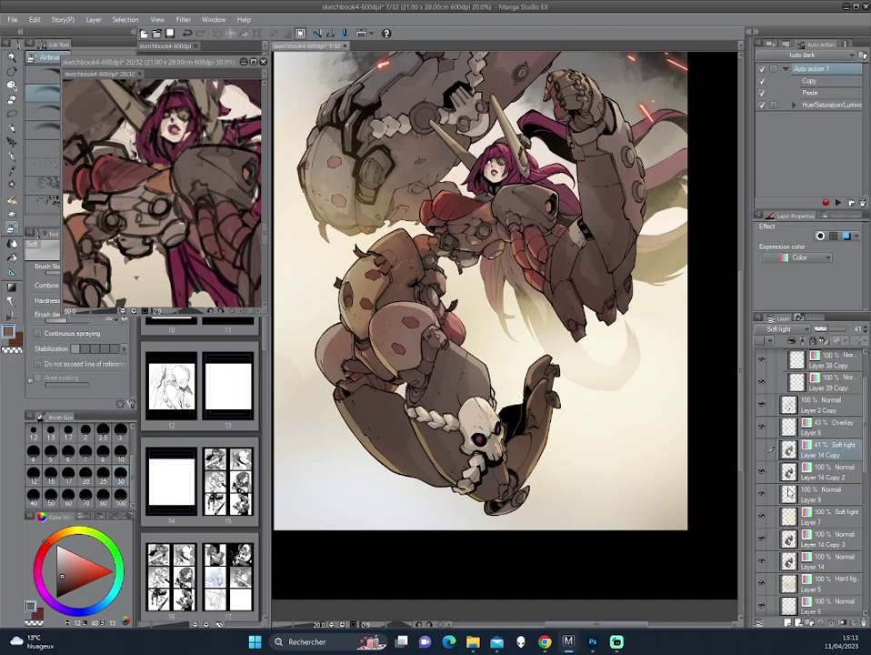
pyautogui.click(787, 526)
# Delete Layer 9 and Layer 7, fold Layer 14 Copy 2 away, and select the figure's painted area
pyautogui.press('Delete')
pyautogui.press('Delete')
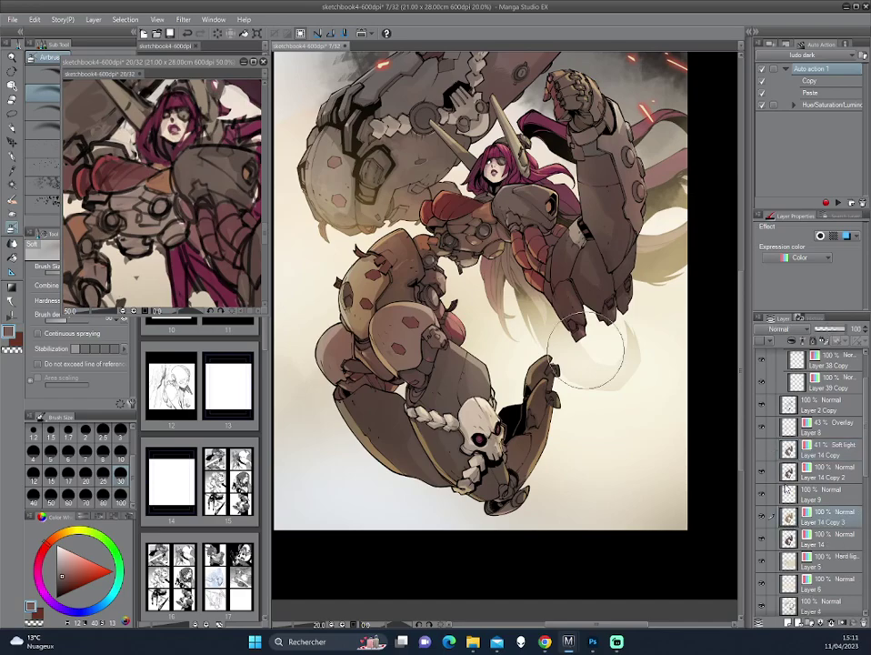
pyautogui.press('Delete')
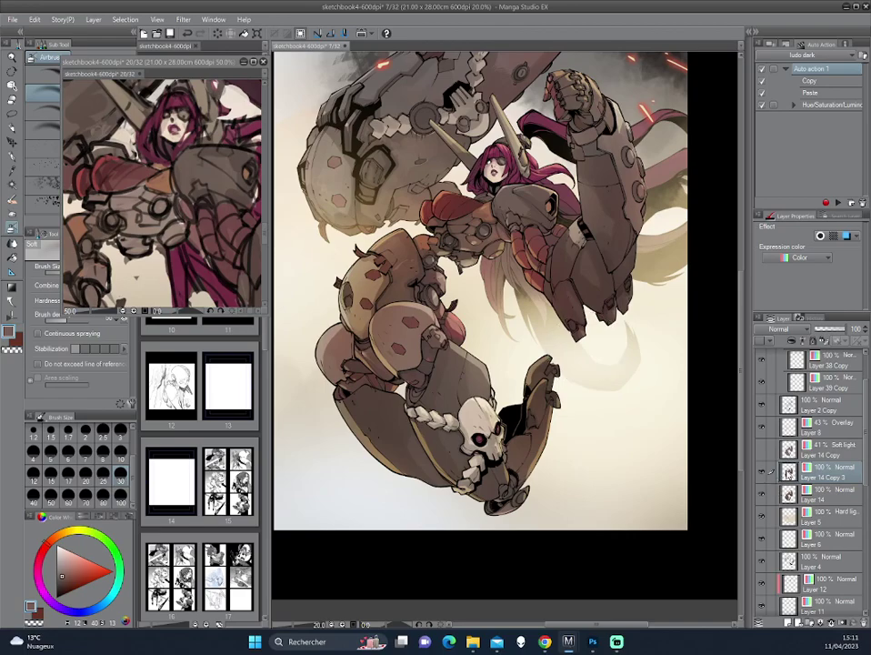
pyautogui.keyDown('ctrl'); pyautogui.click(768, 471); pyautogui.keyUp('ctrl')
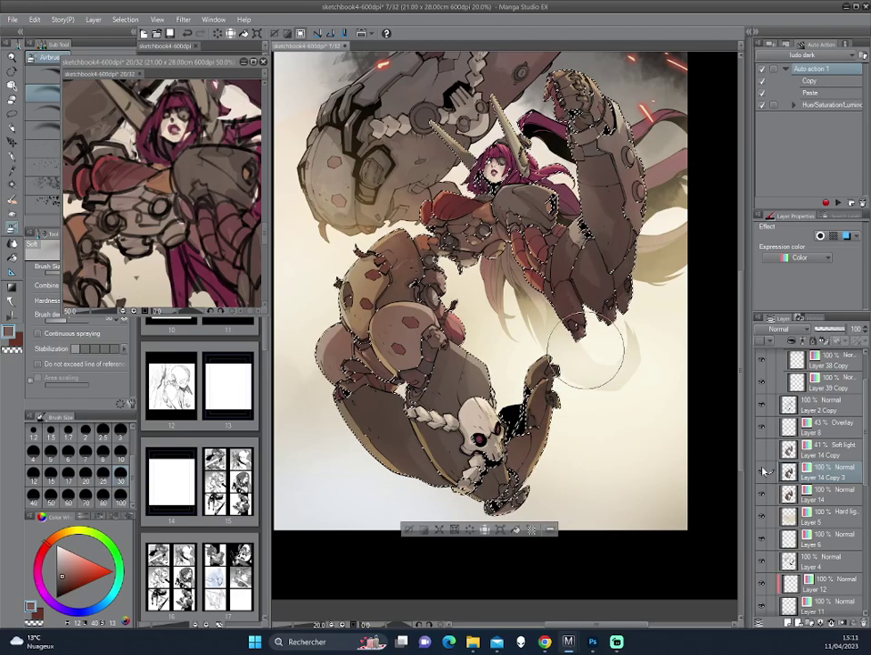
pyautogui.scroll(2, 460, 295)
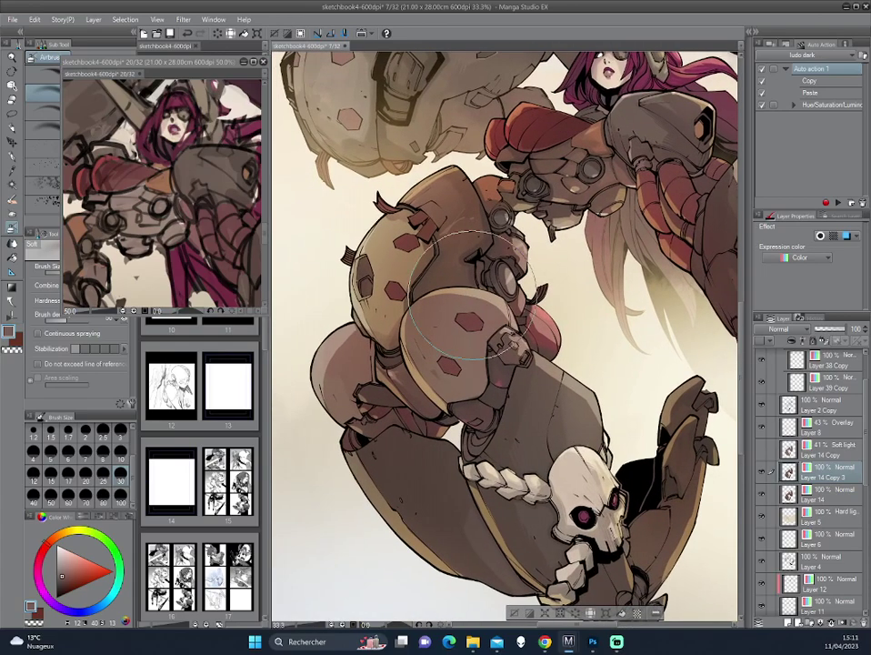
# Switch to the darker pencil in orange-brown and rotate the canvas around the leg armour
pyautogui.press('p')
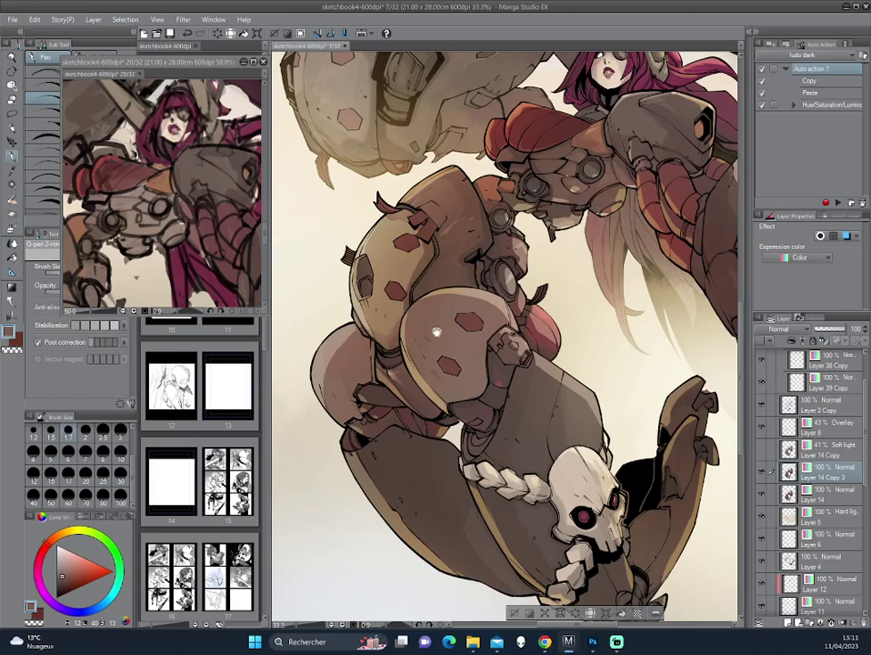
pyautogui.moveTo(349, 251); pyautogui.dragTo(412, 255)
pyautogui.keyDown('alt'); pyautogui.click(386, 383); pyautogui.keyUp('alt')
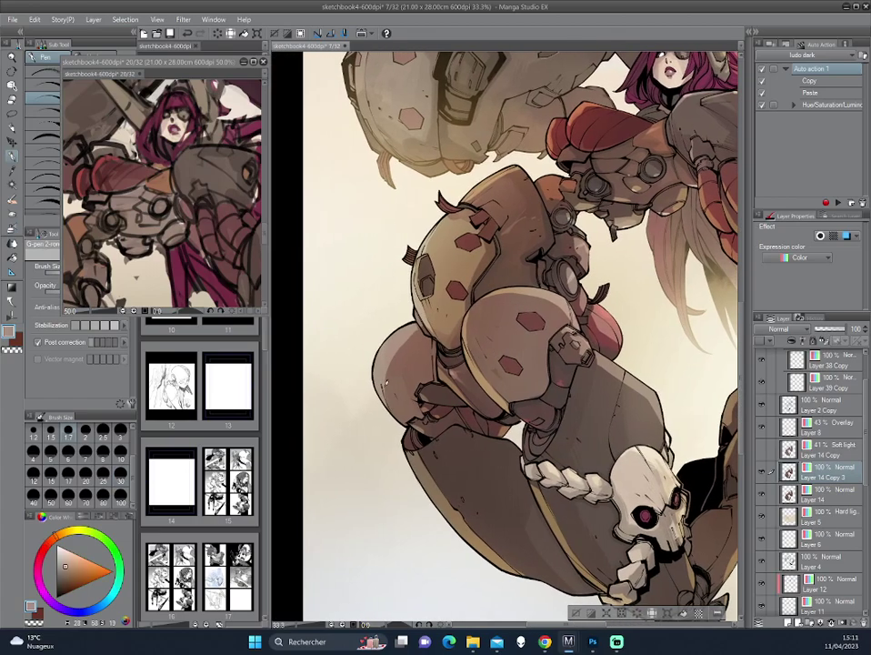
pyautogui.press('p')
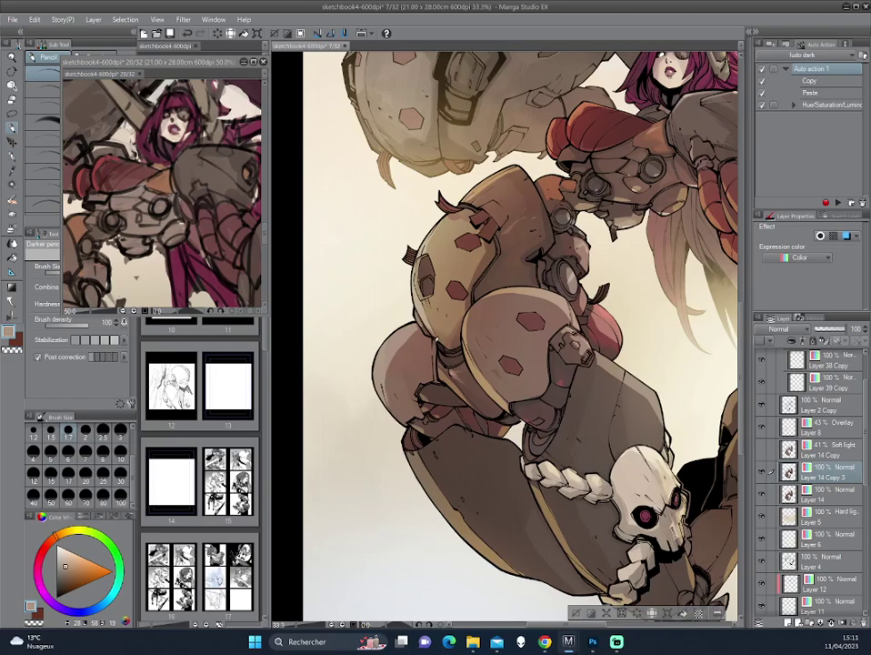
pyautogui.moveTo(327, 253); pyautogui.dragTo(301, 268)
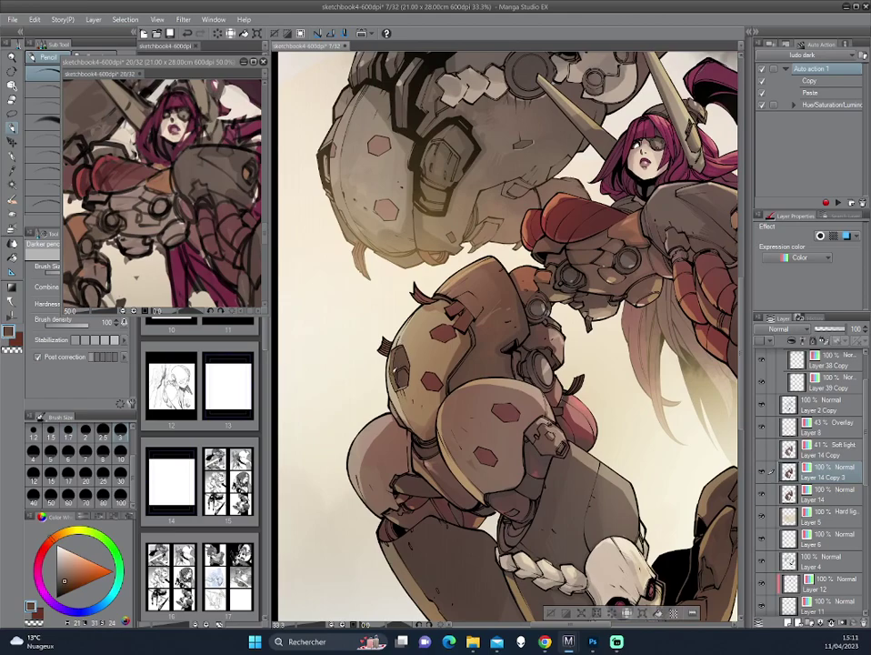
pyautogui.moveTo(397, 386); pyautogui.dragTo(384, 360)
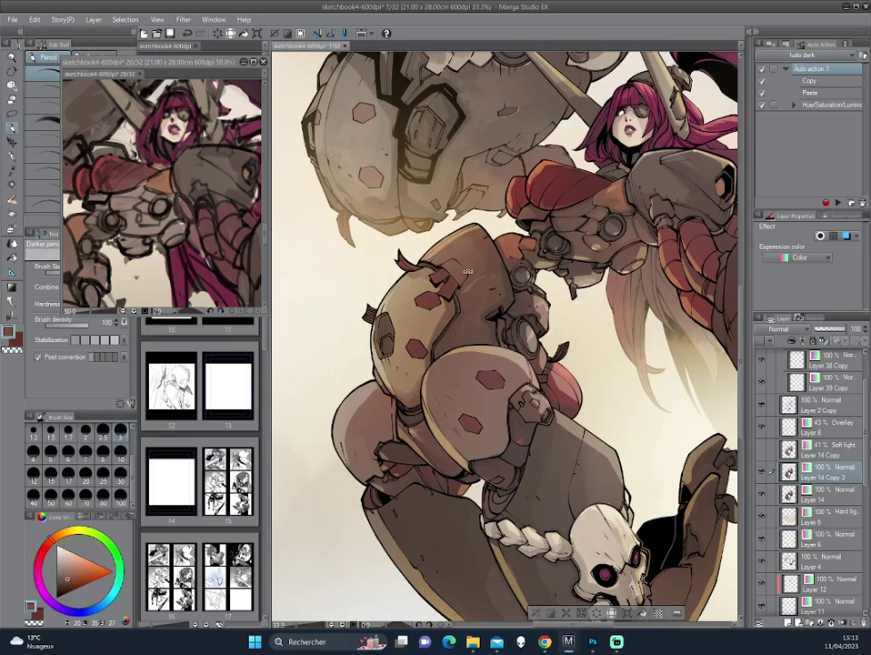
pyautogui.moveTo(467, 271); pyautogui.dragTo(525, 334)
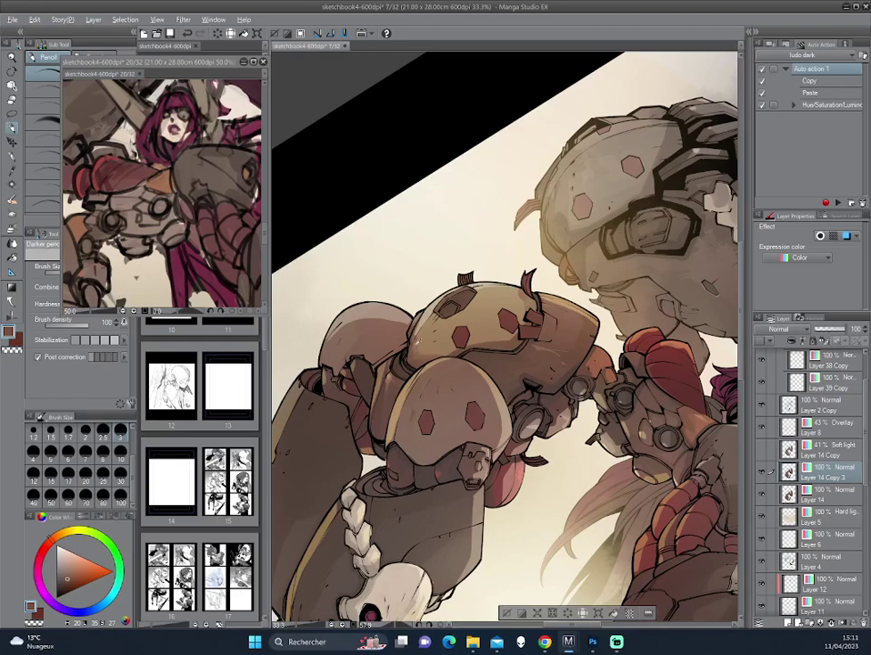
pyautogui.moveTo(421, 424); pyautogui.dragTo(434, 342)
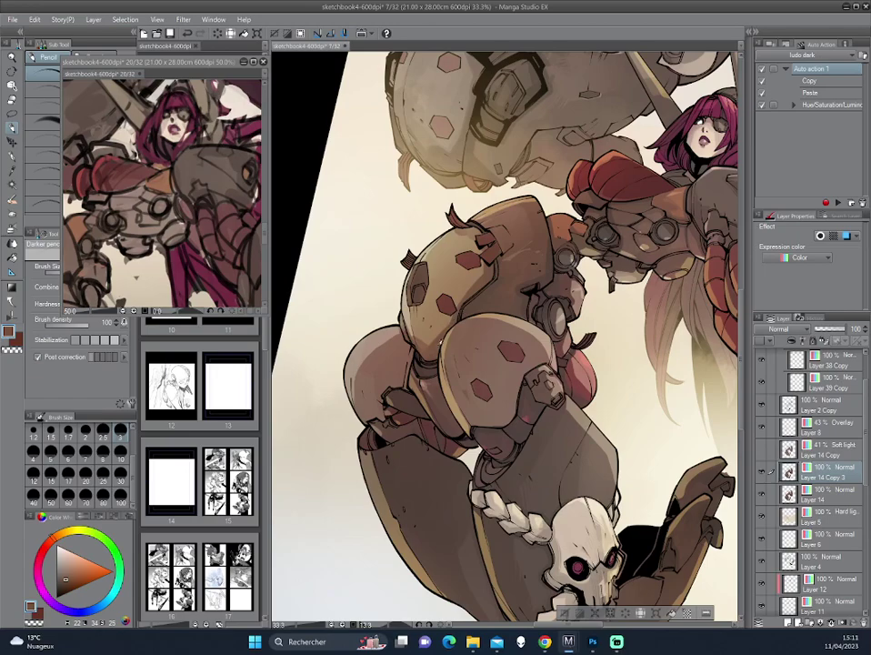
pyautogui.moveTo(496, 262); pyautogui.dragTo(313, 249)
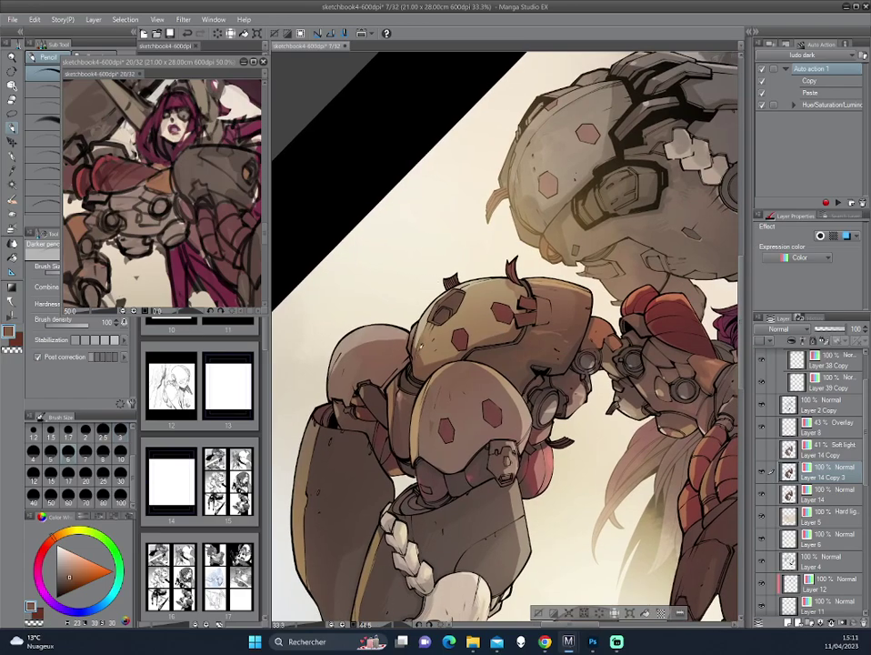
pyautogui.moveTo(422, 362); pyautogui.dragTo(512, 304)
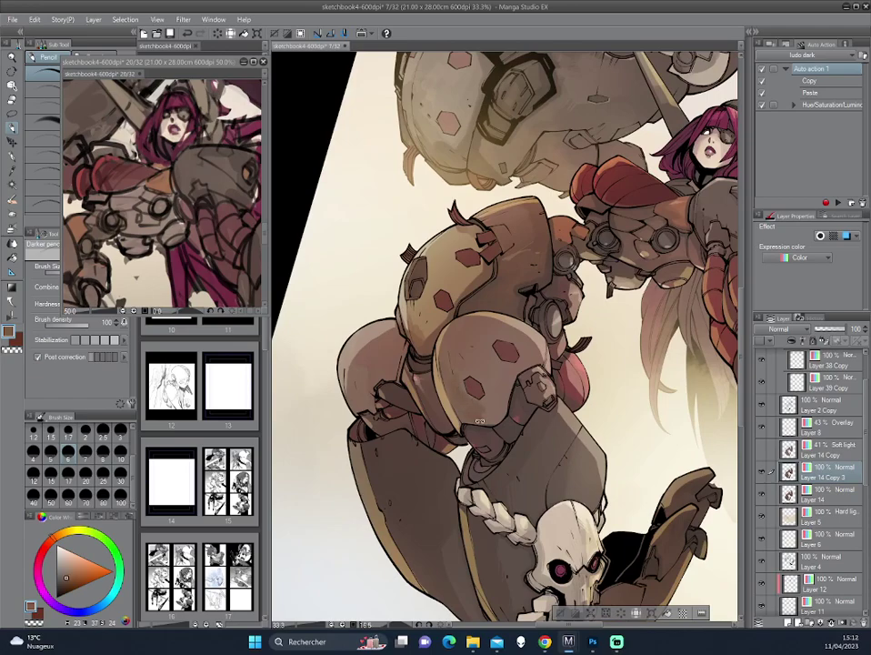
pyautogui.moveTo(479, 421); pyautogui.dragTo(495, 348)
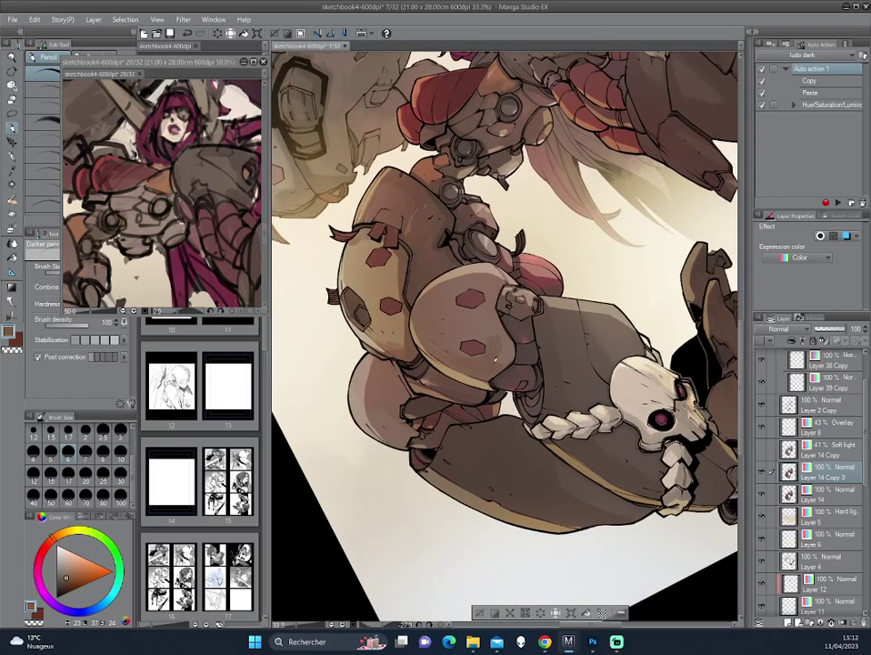
pyautogui.moveTo(372, 282); pyautogui.dragTo(413, 364)
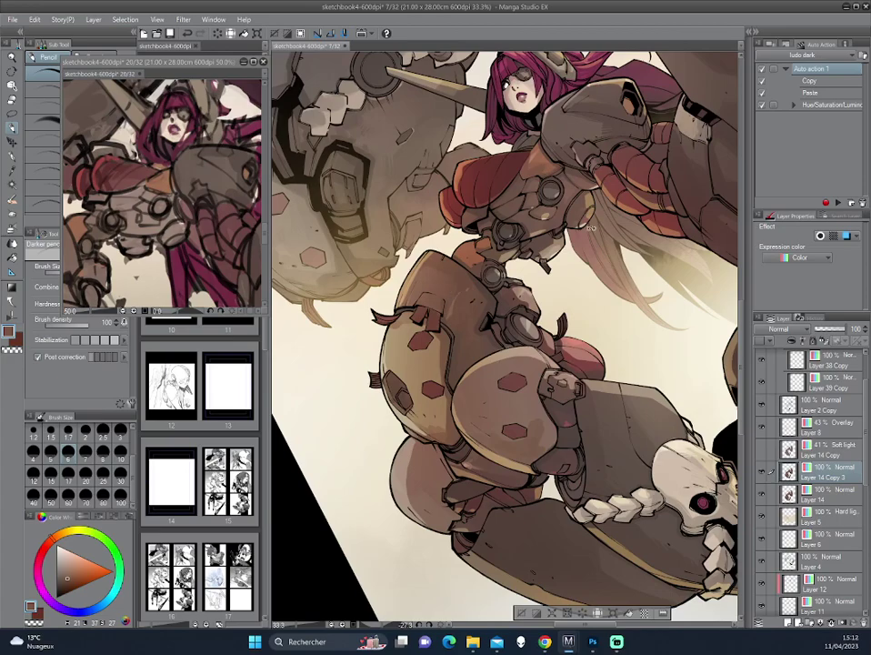
pyautogui.moveTo(334, 223)
pyautogui.mouseDown()
pyautogui.moveTo(532, 315)
pyautogui.moveTo(533, 337)
pyautogui.mouseUp()
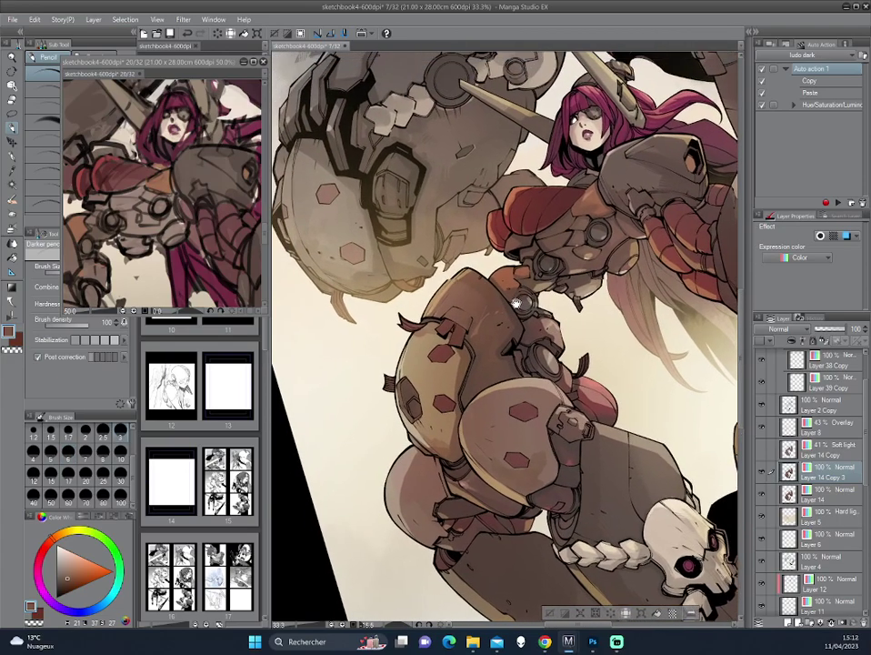
# Shade the leg armour plates in light tan and dark red-brown, then reset and mirror the view
pyautogui.keyDown('alt'); pyautogui.click(313, 264); pyautogui.keyUp('alt')
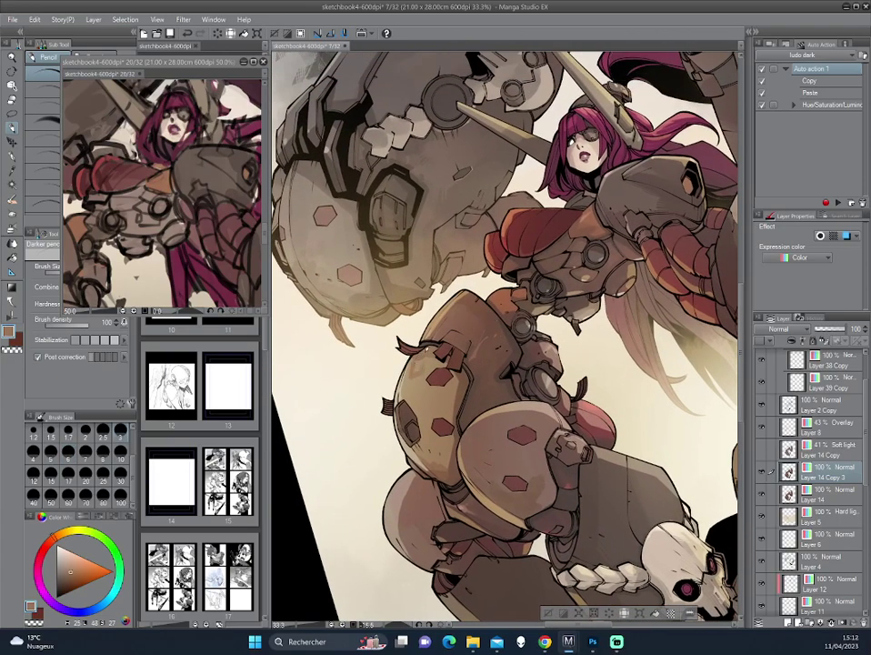
pyautogui.keyDown('alt'); pyautogui.click(311, 271); pyautogui.keyUp('alt')
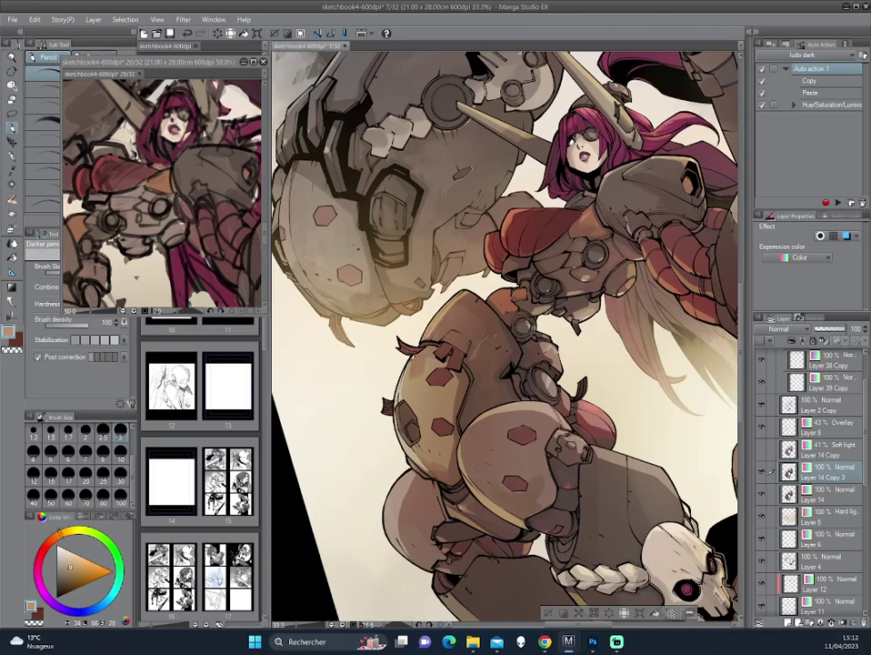
pyautogui.moveTo(320, 256); pyautogui.dragTo(360, 226)
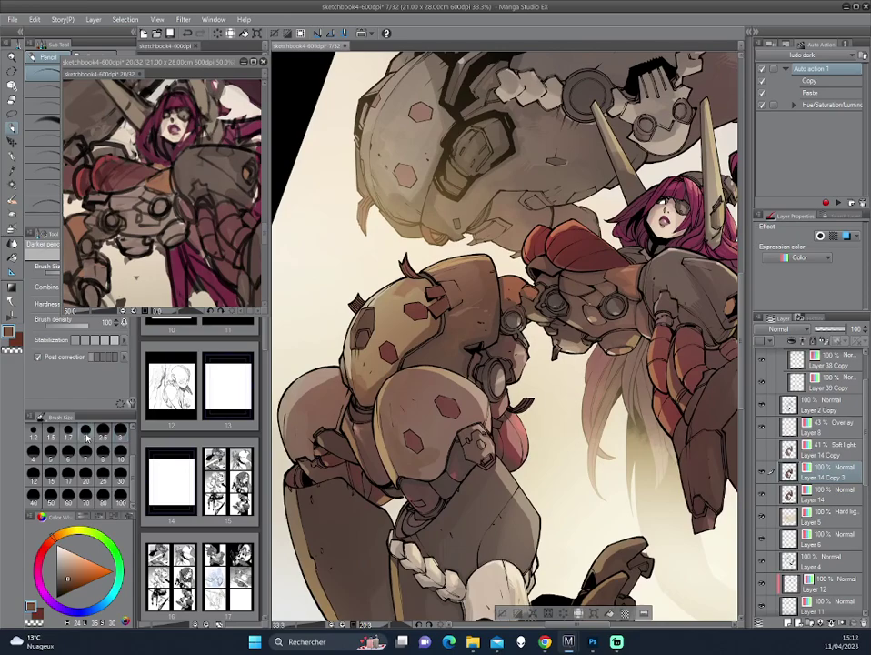
pyautogui.keyDown('alt'); pyautogui.click(324, 227); pyautogui.keyUp('alt')
pyautogui.keyDown('alt'); pyautogui.click(429, 300); pyautogui.keyUp('alt')
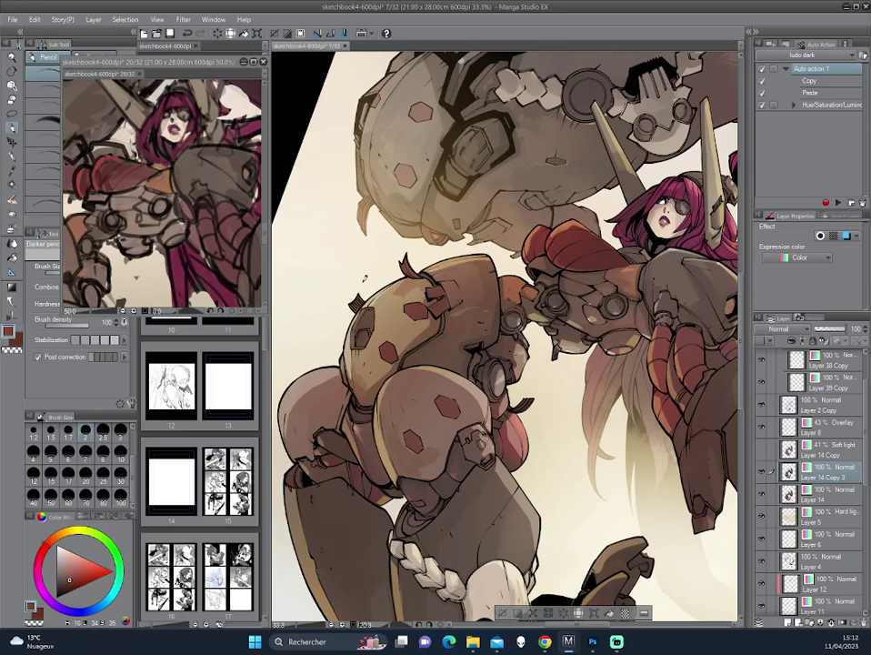
pyautogui.moveTo(391, 175); pyautogui.dragTo(363, 266)
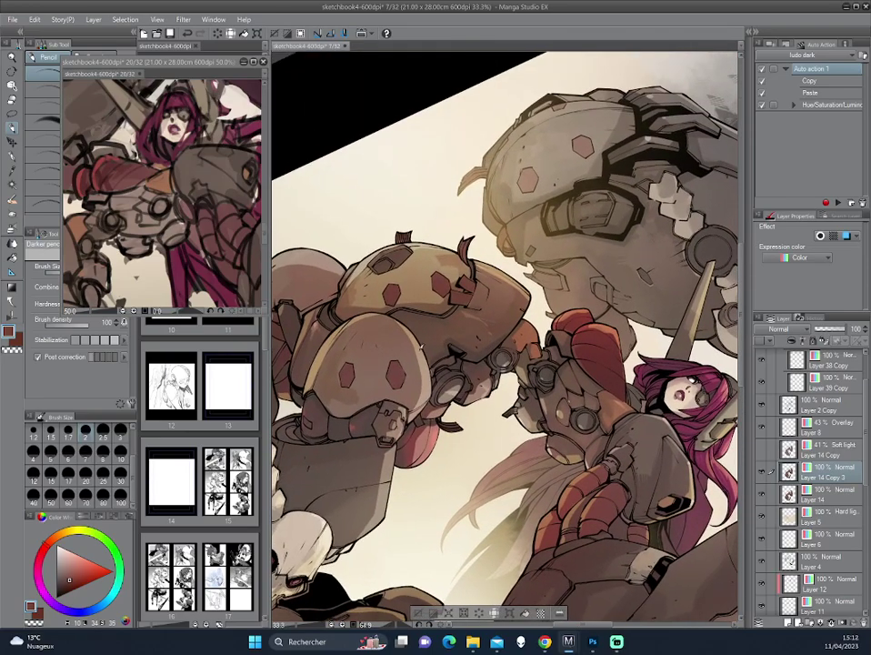
pyautogui.keyDown('alt'); pyautogui.click(316, 259); pyautogui.keyUp('alt')
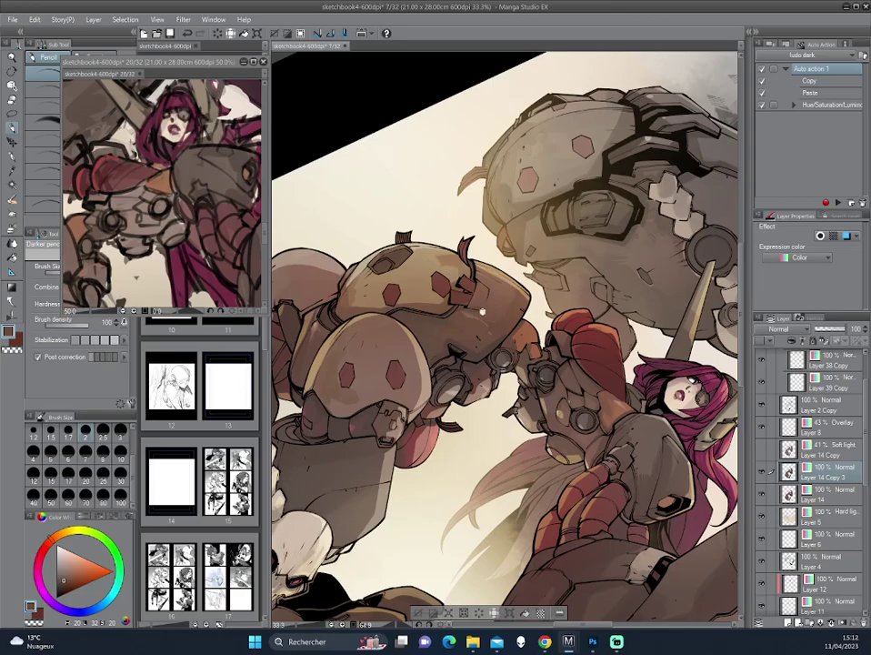
pyautogui.scroll(-2, 373, 227)
pyautogui.hotkey('ctrl', '@')
pyautogui.press('h')
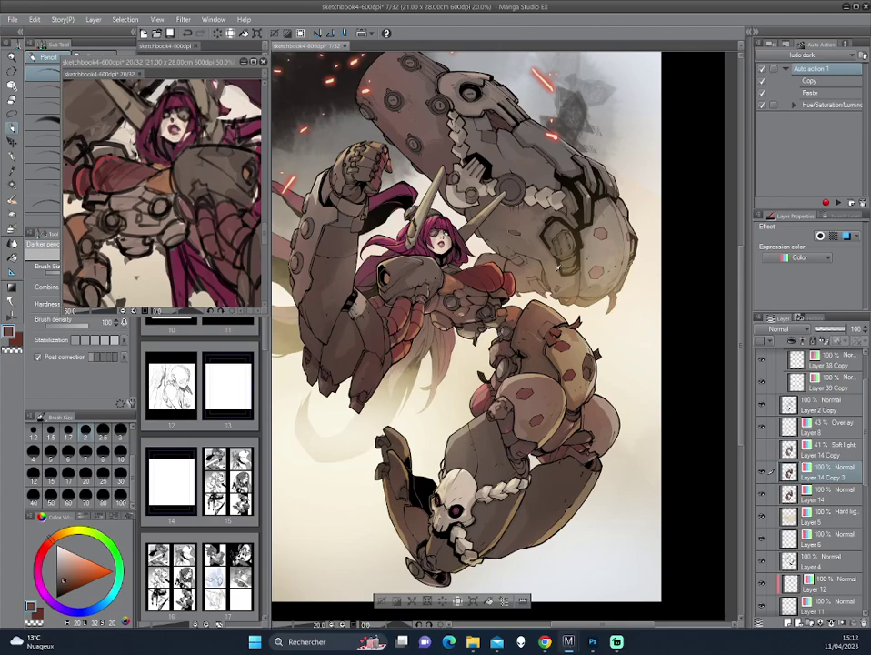
# Sample a darker red-brown from the armour and rotate and mirror the view
pyautogui.scroll(1, 562, 288)
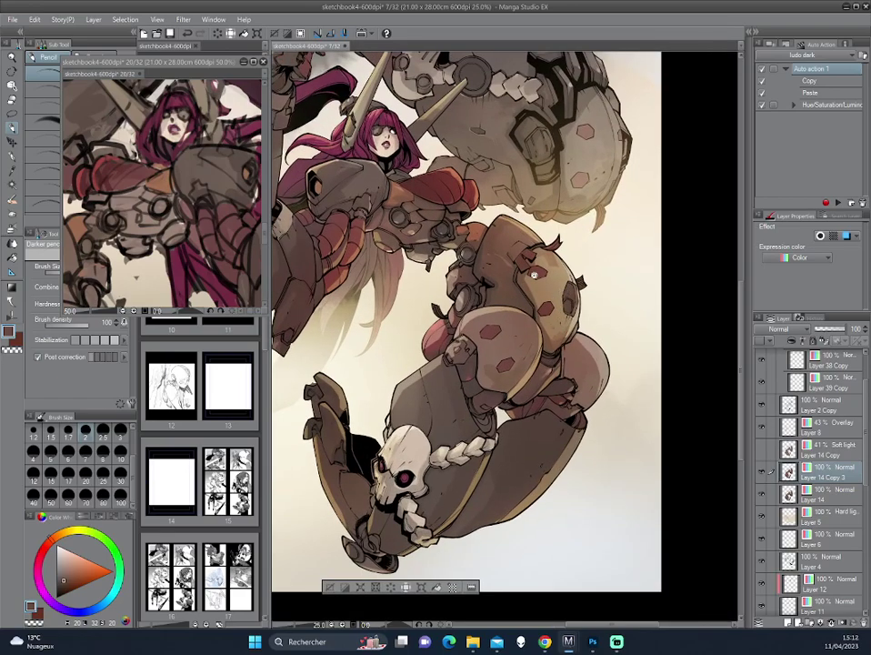
pyautogui.scroll(1, 560, 250)
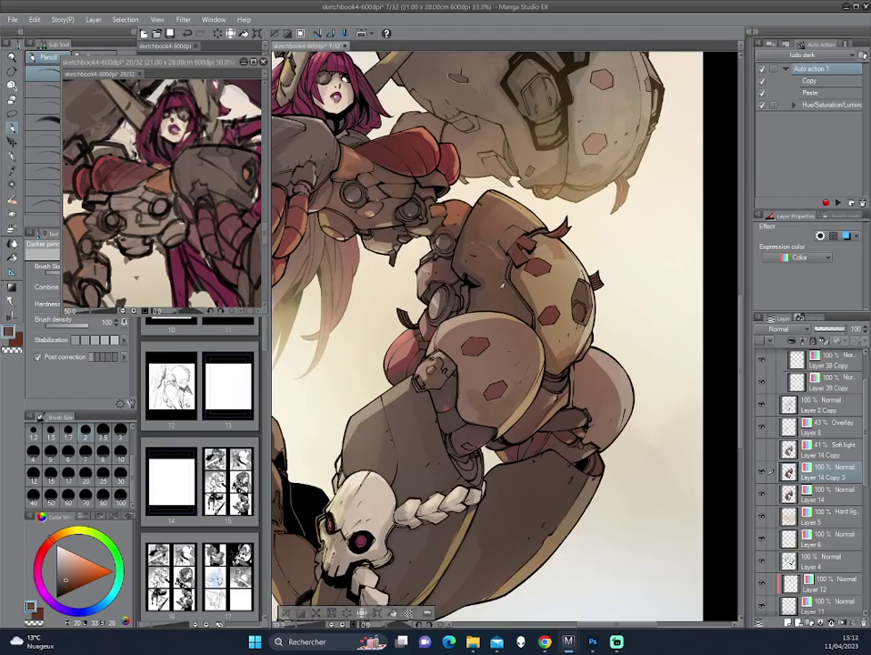
pyautogui.scroll(-1, 609, 245)
pyautogui.scroll(-1, 610, 246)
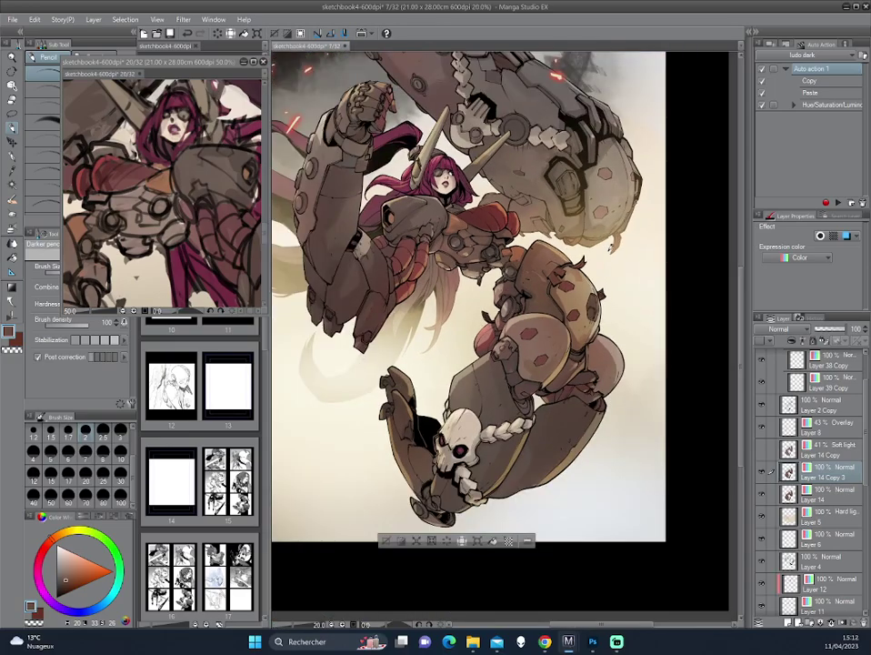
pyautogui.scroll(2, 505, 277)
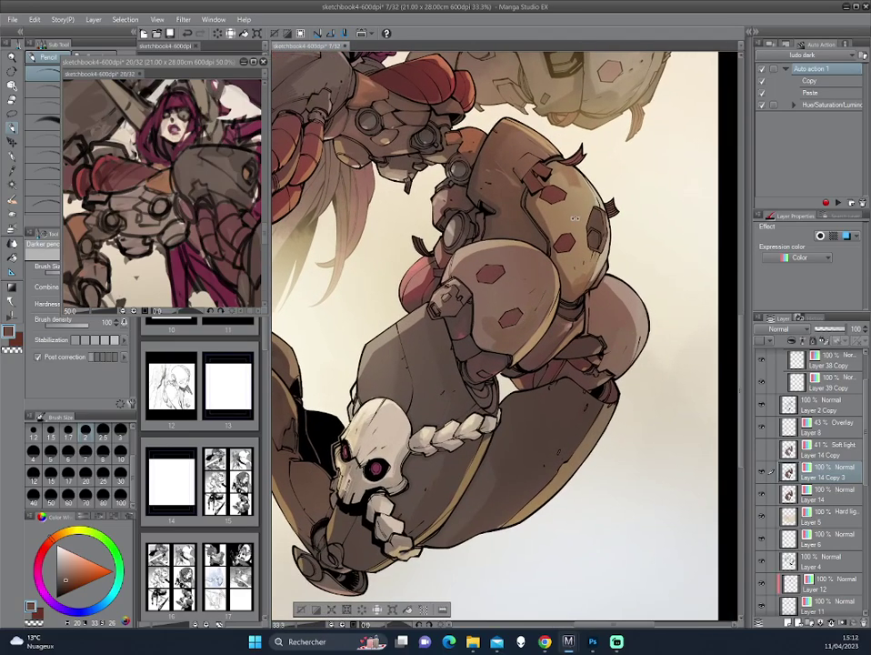
pyautogui.keyDown('alt'); pyautogui.click(455, 344); pyautogui.keyUp('alt')
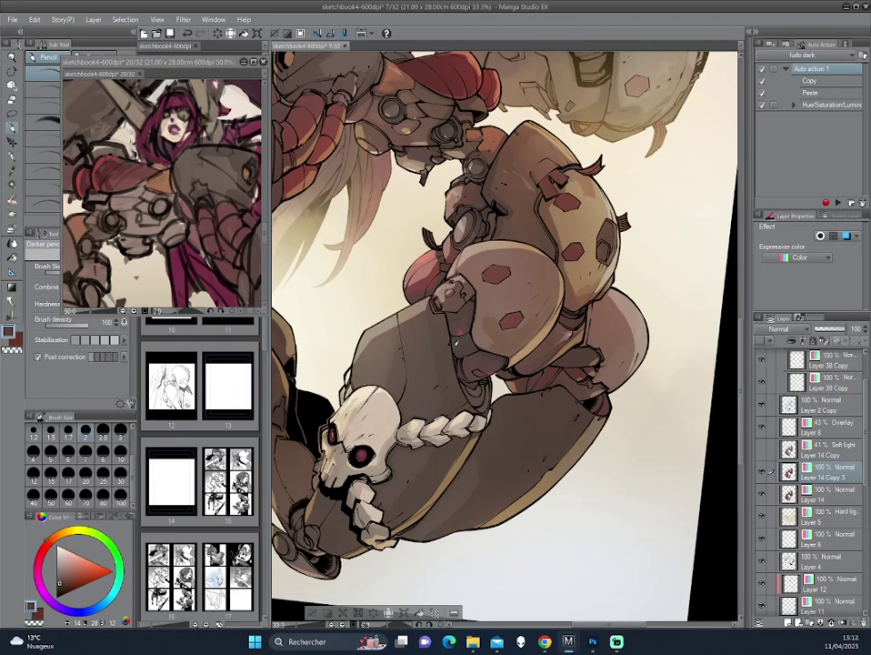
pyautogui.moveTo(455, 343); pyautogui.dragTo(429, 398)
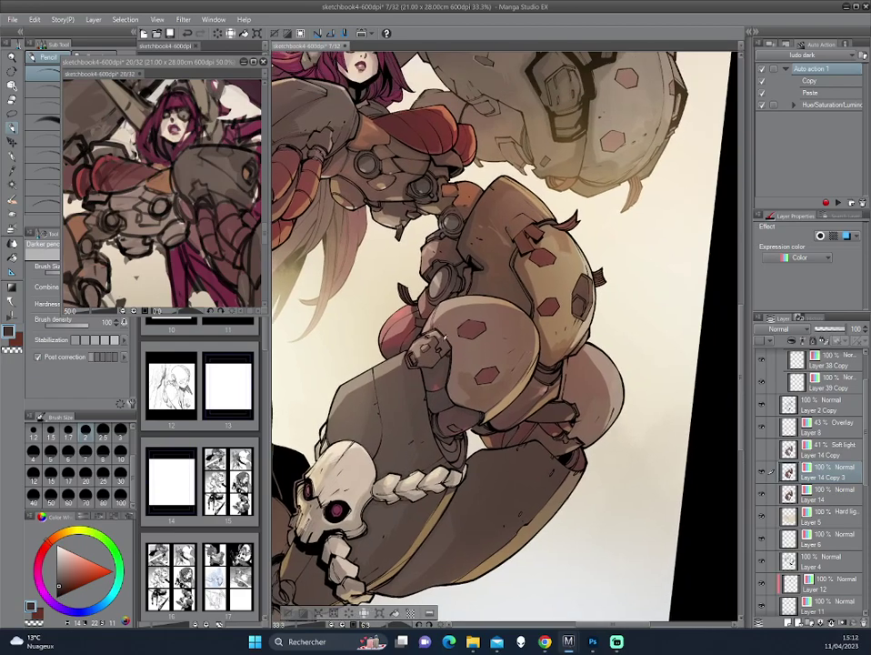
pyautogui.keyDown('alt'); pyautogui.click(448, 338); pyautogui.keyUp('alt')
pyautogui.moveTo(338, 259); pyautogui.dragTo(321, 244)
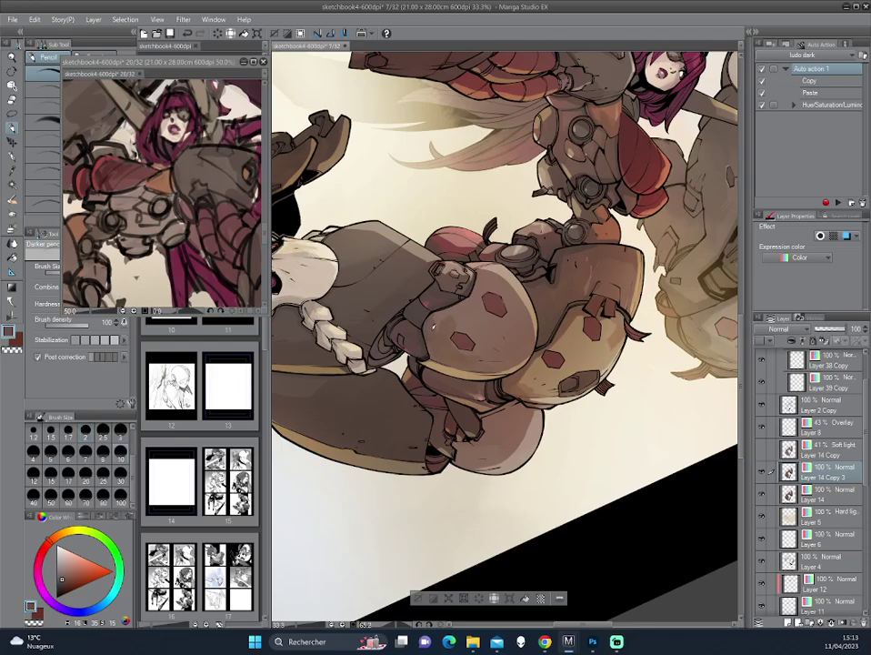
pyautogui.moveTo(509, 409); pyautogui.dragTo(415, 208)
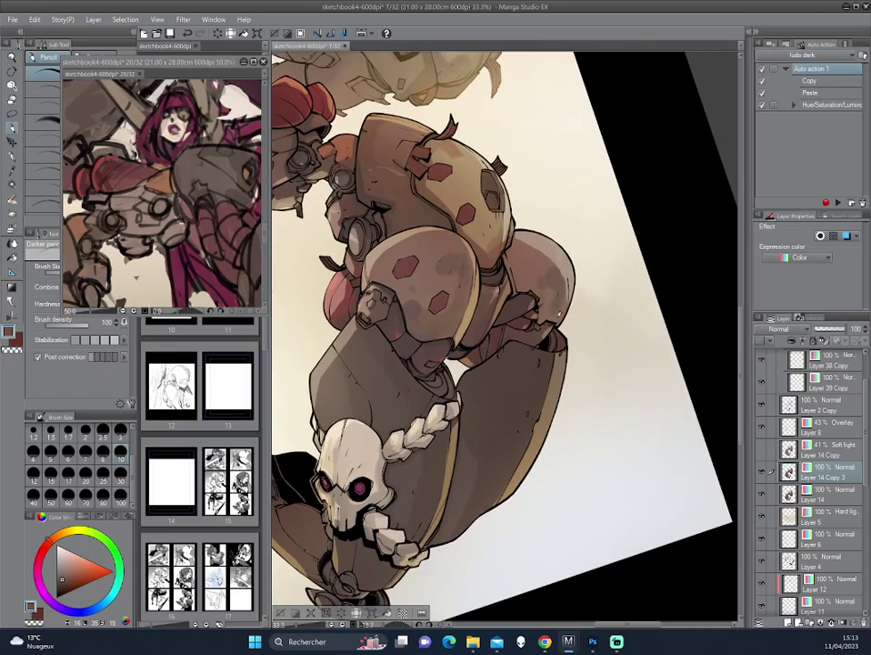
pyautogui.moveTo(557, 252); pyautogui.dragTo(426, 196)
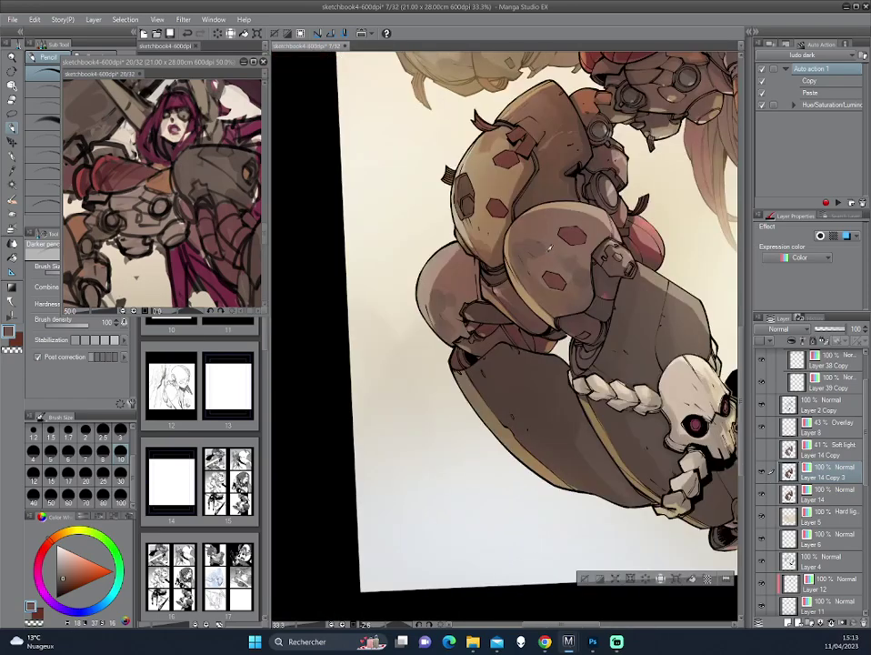
pyautogui.press('h')
pyautogui.moveTo(576, 212); pyautogui.dragTo(558, 333)
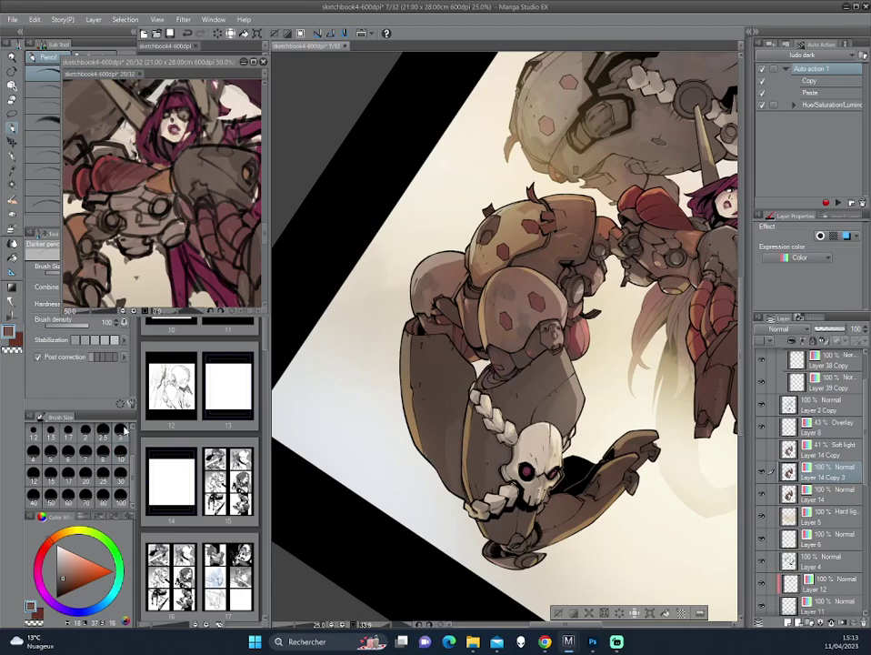
# Pan across the leg armour and zoom out with a mirrored view to review the drawing
pyautogui.scroll(1, 532, 294)
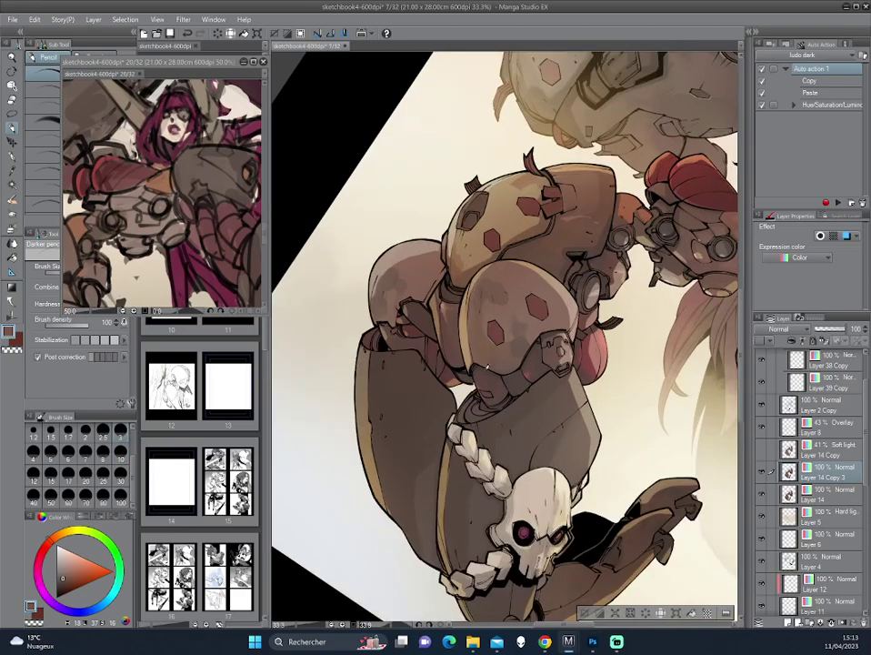
pyautogui.moveTo(636, 338); pyautogui.dragTo(565, 360)
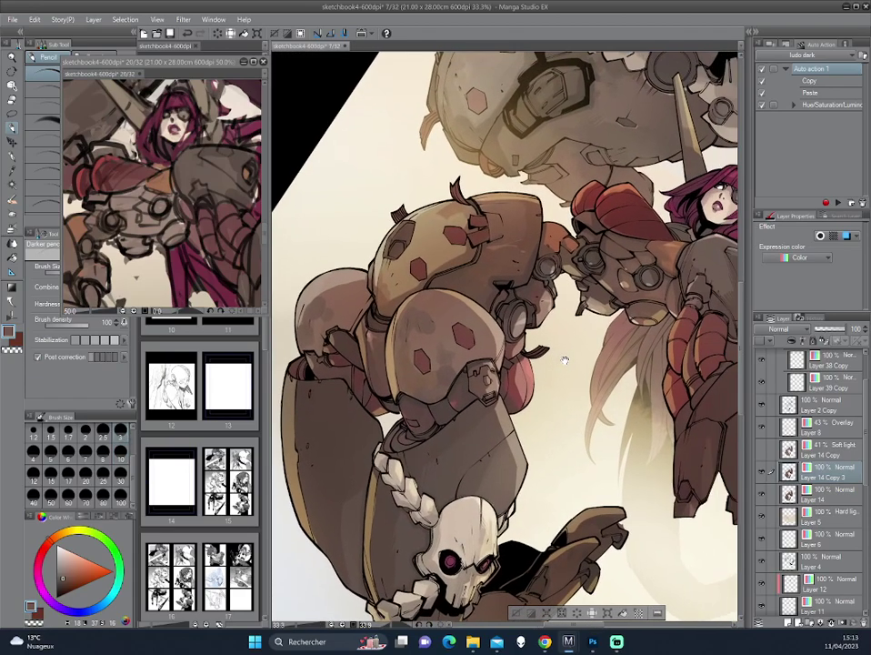
pyautogui.scroll(-1, 565, 361)
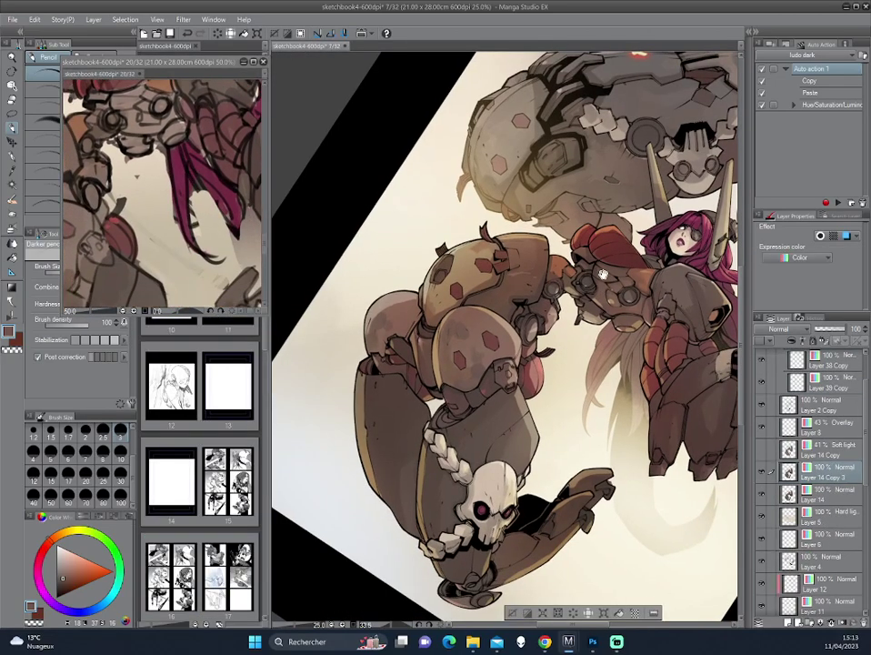
pyautogui.scroll(1, 393, 278)
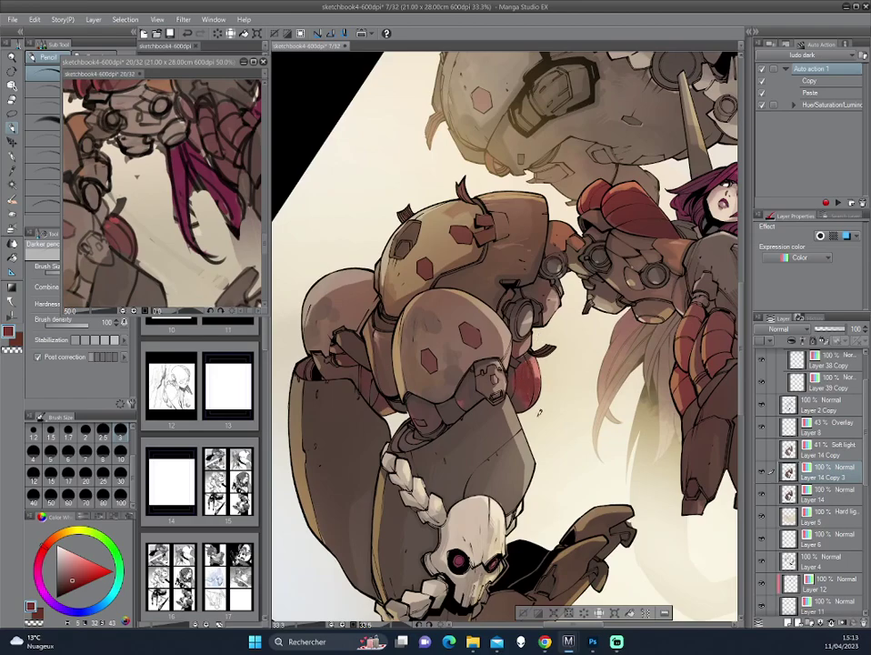
pyautogui.moveTo(400, 302)
pyautogui.mouseDown()
pyautogui.moveTo(603, 371)
pyautogui.moveTo(589, 328)
pyautogui.mouseUp()
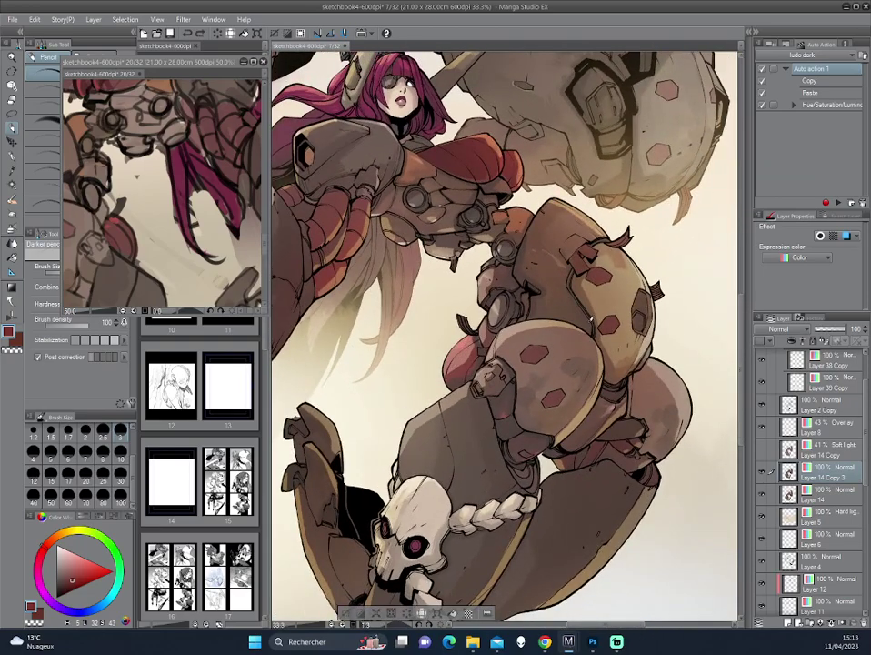
pyautogui.press('h')
pyautogui.press('-')
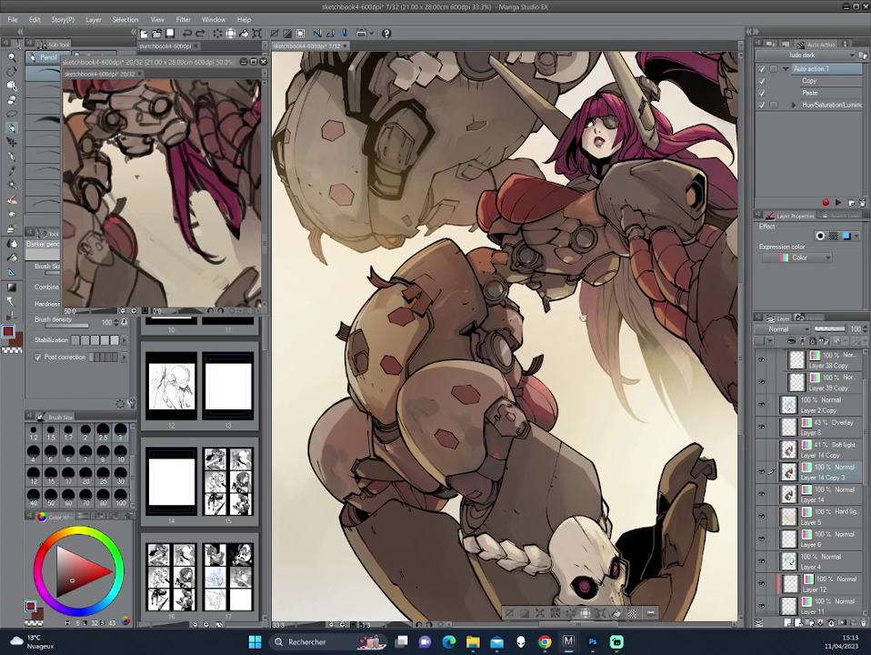
pyautogui.hotkey('ctrl', '-')
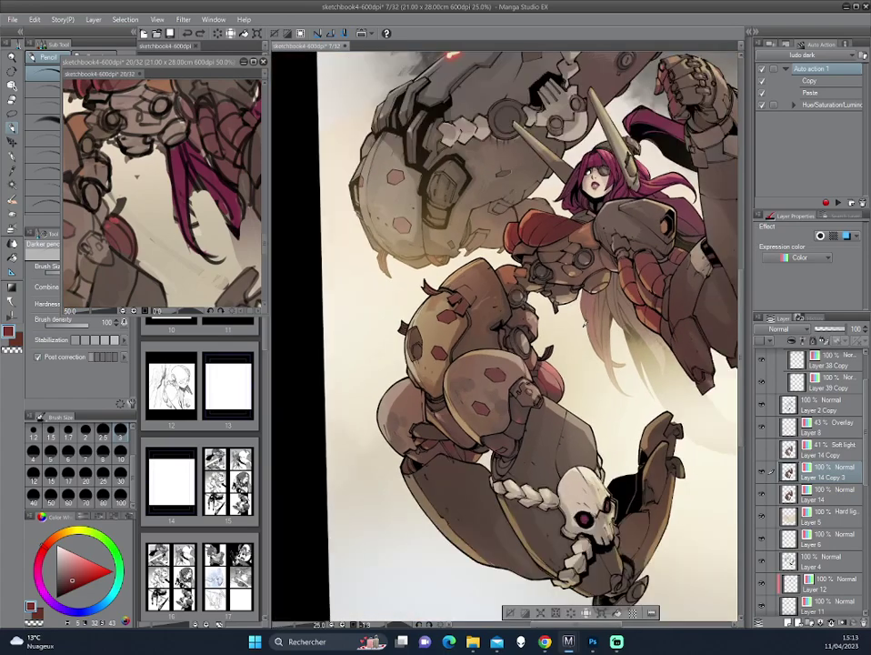
pyautogui.scroll(1, 627, 335)
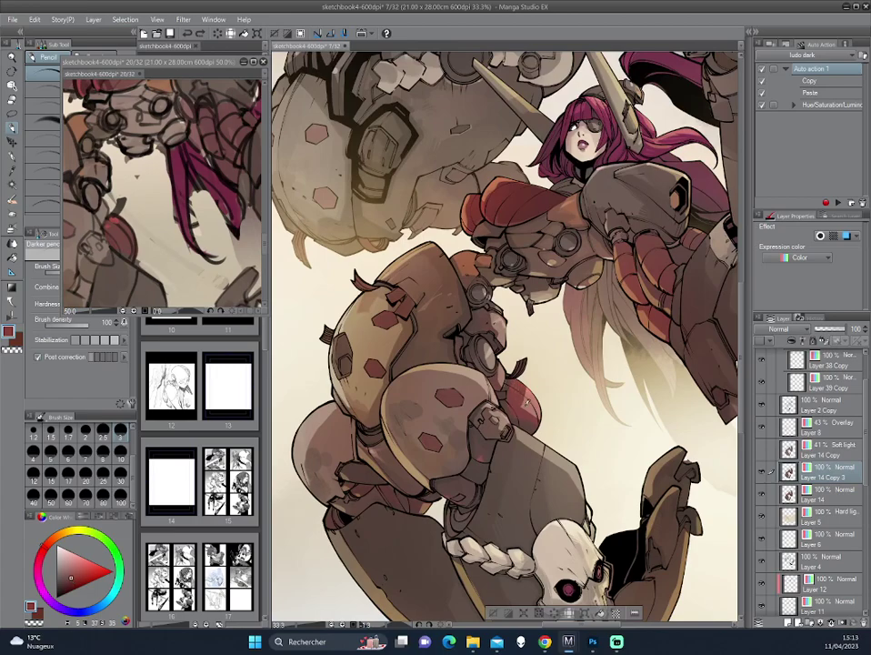
# Sample orange-brown, red and several dark brown shades from the armour
pyautogui.keyDown('alt'); pyautogui.click(473, 215); pyautogui.keyUp('alt')
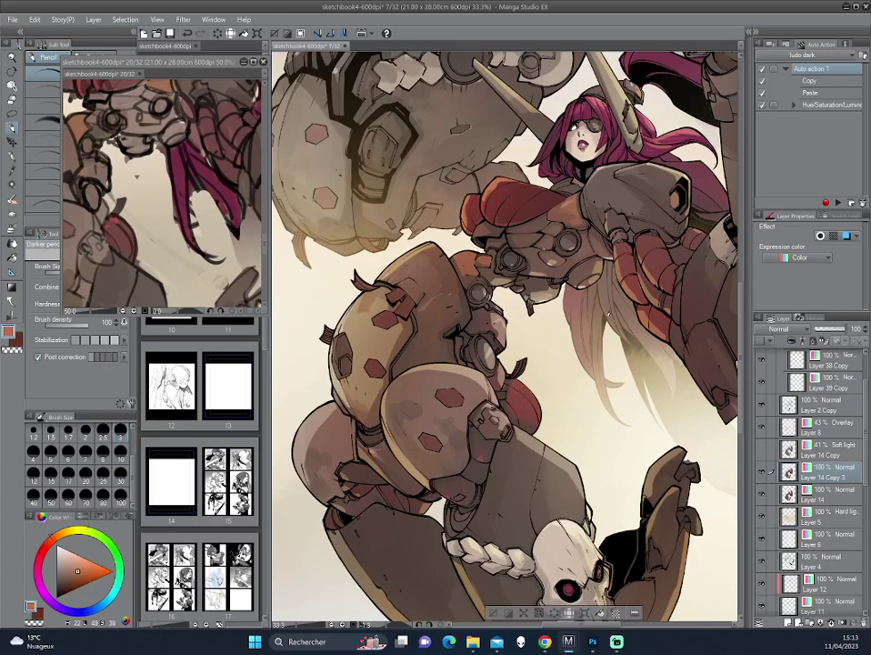
pyautogui.keyDown('alt'); pyautogui.click(593, 277); pyautogui.keyUp('alt')
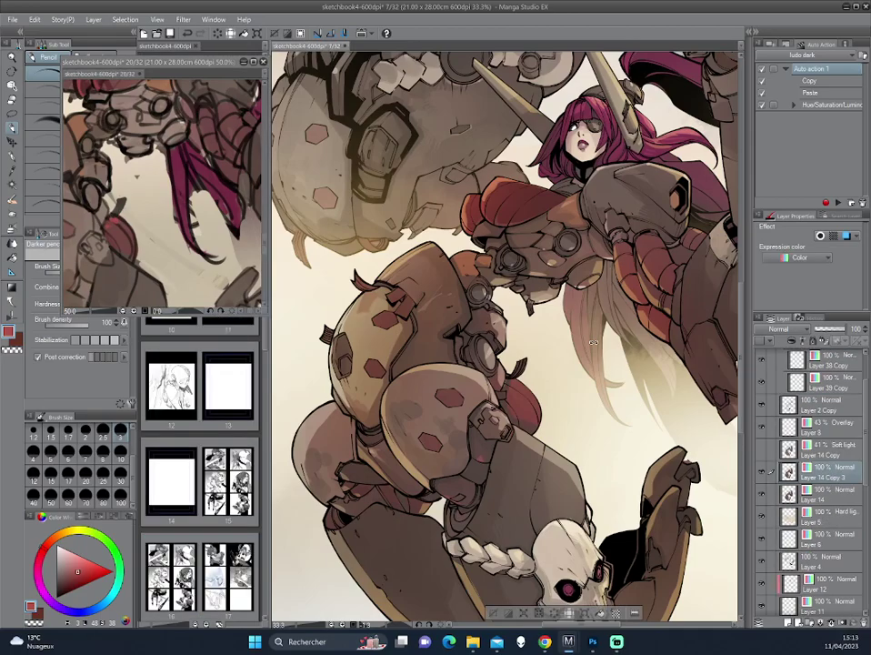
pyautogui.press('^')
pyautogui.press('^')
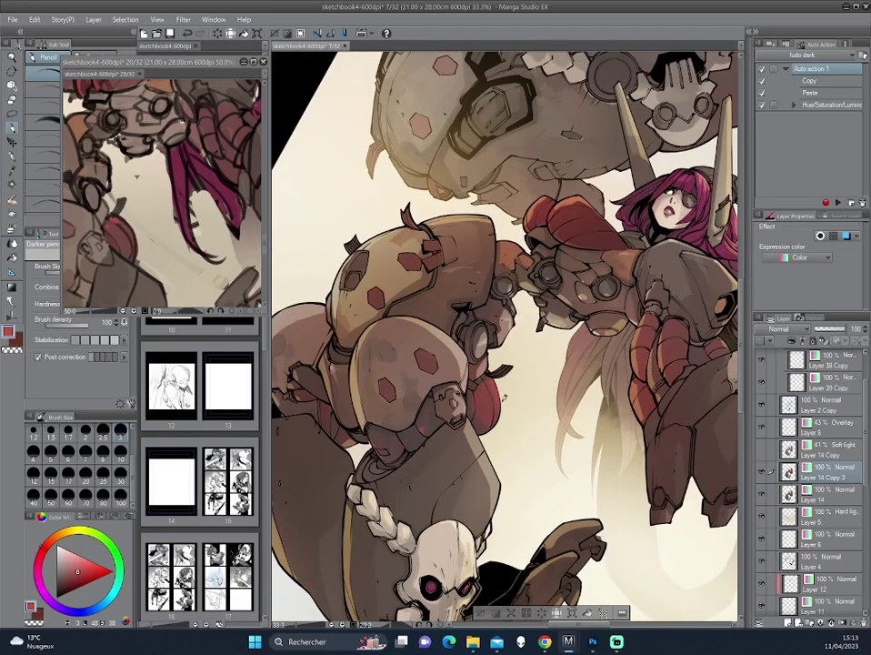
pyautogui.keyDown('alt'); pyautogui.click(367, 291); pyautogui.keyUp('alt')
pyautogui.keyDown('alt'); pyautogui.click(358, 276); pyautogui.keyUp('alt')
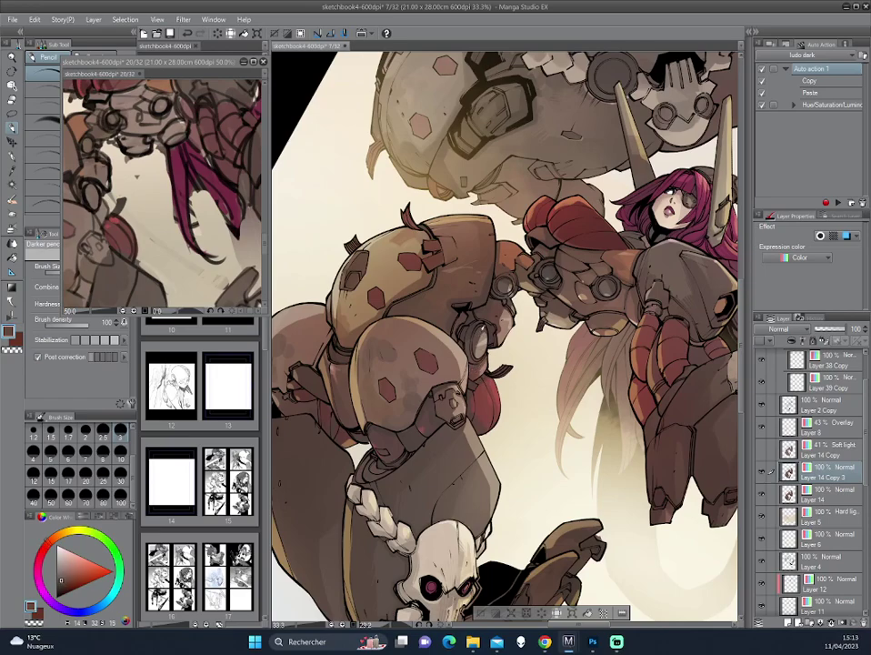
pyautogui.keyDown('alt'); pyautogui.click(359, 253); pyautogui.keyUp('alt')
pyautogui.press('h')
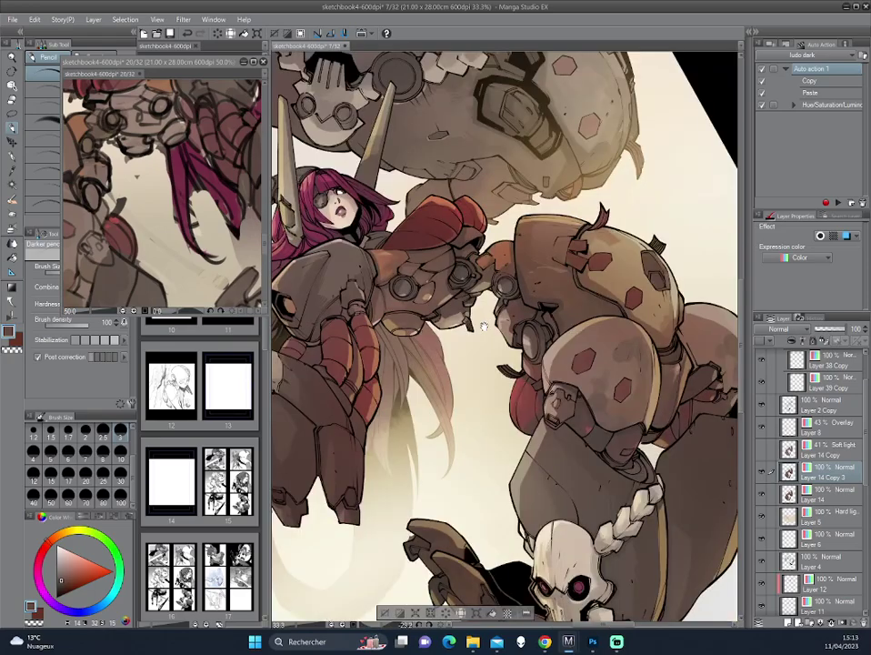
pyautogui.press('^')
pyautogui.press('^')
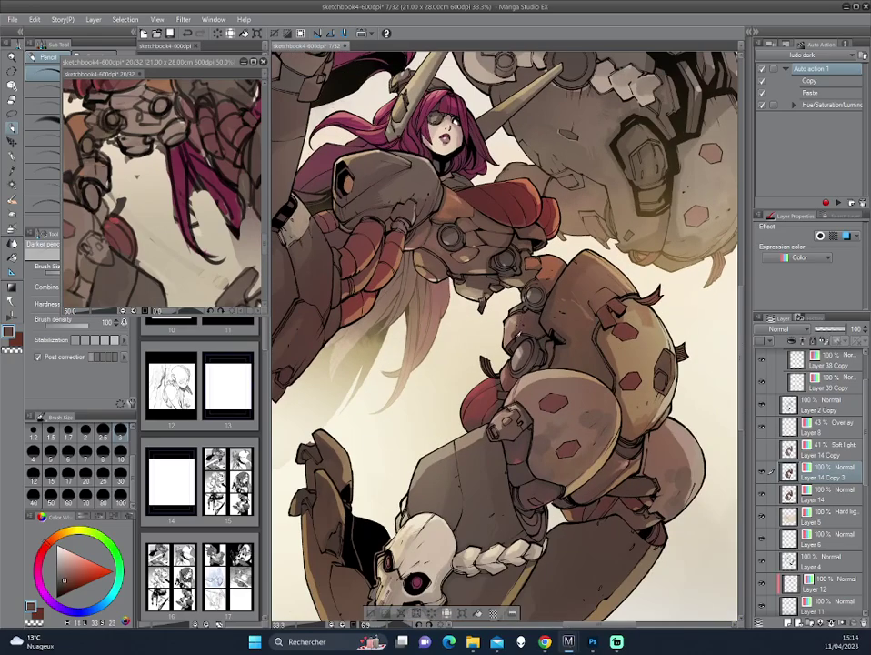
# Choose a darker red and switch the sub tool from Pencil to Pen
pyautogui.keyDown('alt'); pyautogui.click(382, 239); pyautogui.keyUp('alt')
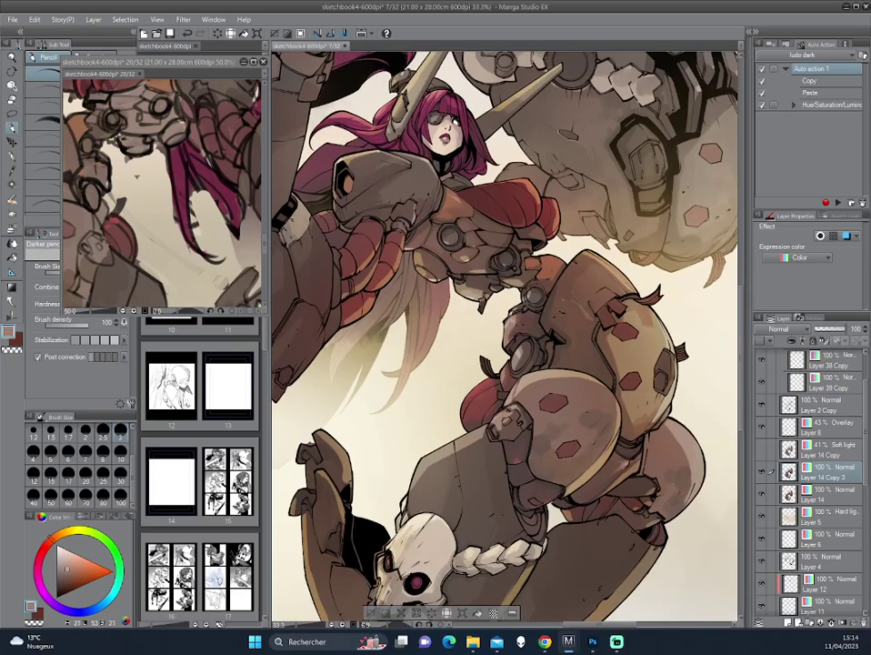
pyautogui.keyDown('alt'); pyautogui.click(403, 239); pyautogui.keyUp('alt')
pyautogui.press('h')
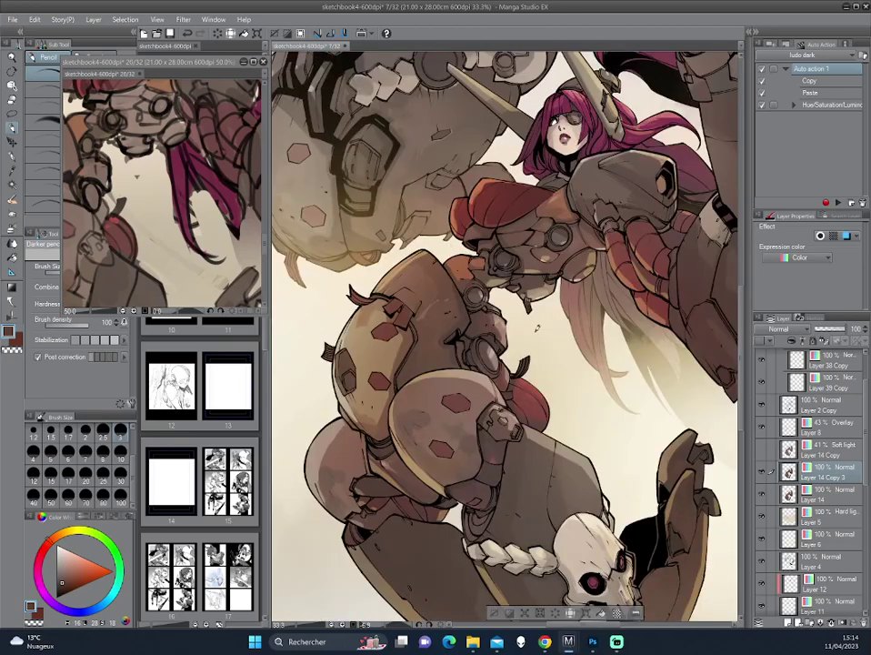
pyautogui.press('-')
pyautogui.press('-')
pyautogui.press('-')
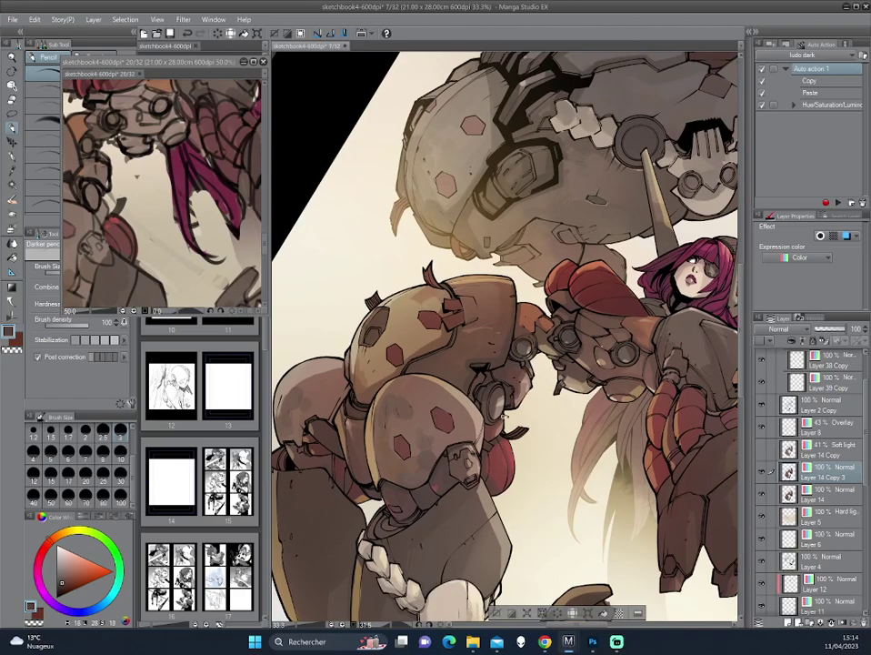
pyautogui.press('-')
pyautogui.press('-')
pyautogui.press('-')
pyautogui.press('p')
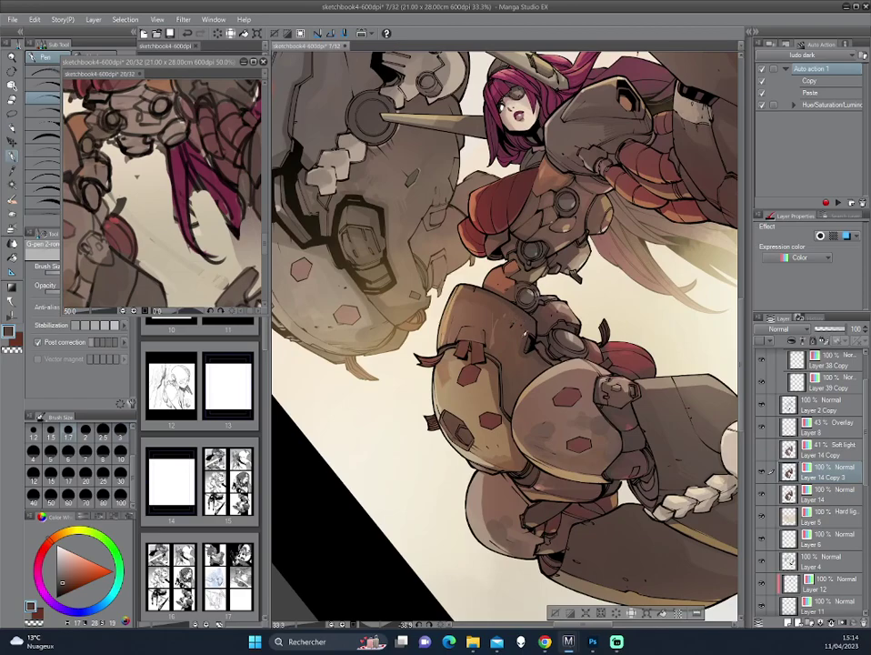
# Sample browns from the armour, draw a short dark line on the leg armour, then pick a lighter tan
pyautogui.keyDown('alt'); pyautogui.click(385, 240); pyautogui.keyUp('alt')
pyautogui.press('h')
pyautogui.press('-')
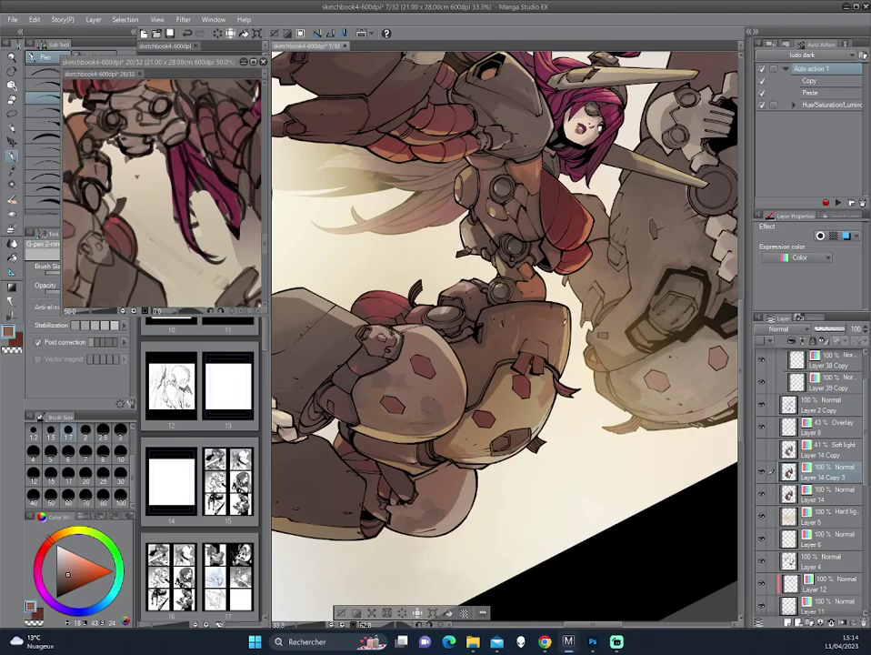
pyautogui.keyDown('alt'); pyautogui.click(421, 240); pyautogui.keyUp('alt')
pyautogui.moveTo(421, 234)
pyautogui.mouseDown()
pyautogui.moveTo(421, 276)
pyautogui.moveTo(385, 255)
pyautogui.mouseUp()
pyautogui.keyDown('alt'); pyautogui.click(425, 266); pyautogui.keyUp('alt')
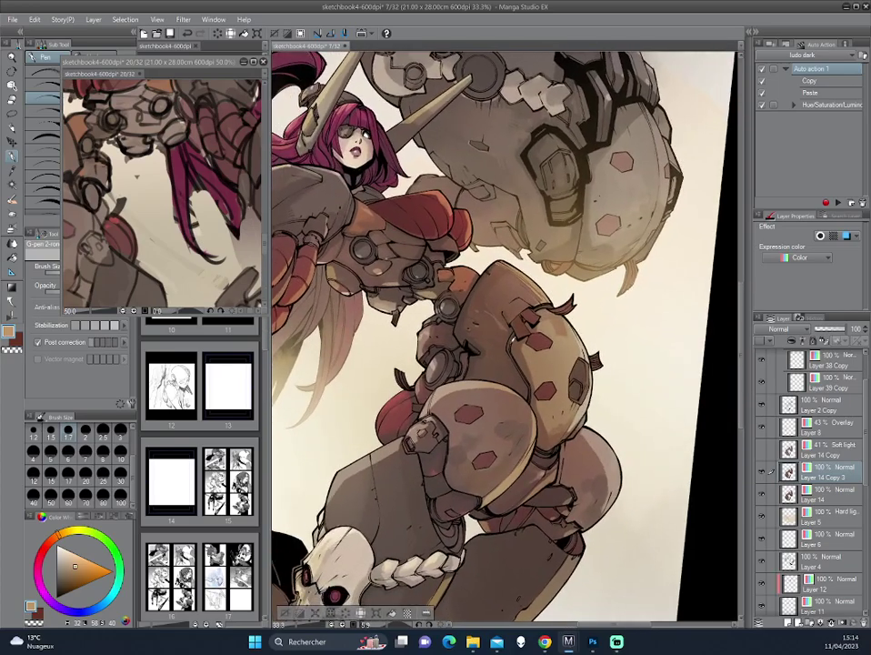
# Rotate and mirror the view so the figure lies horizontal, then sample a darker red-brown
pyautogui.moveTo(427, 182); pyautogui.dragTo(543, 302)
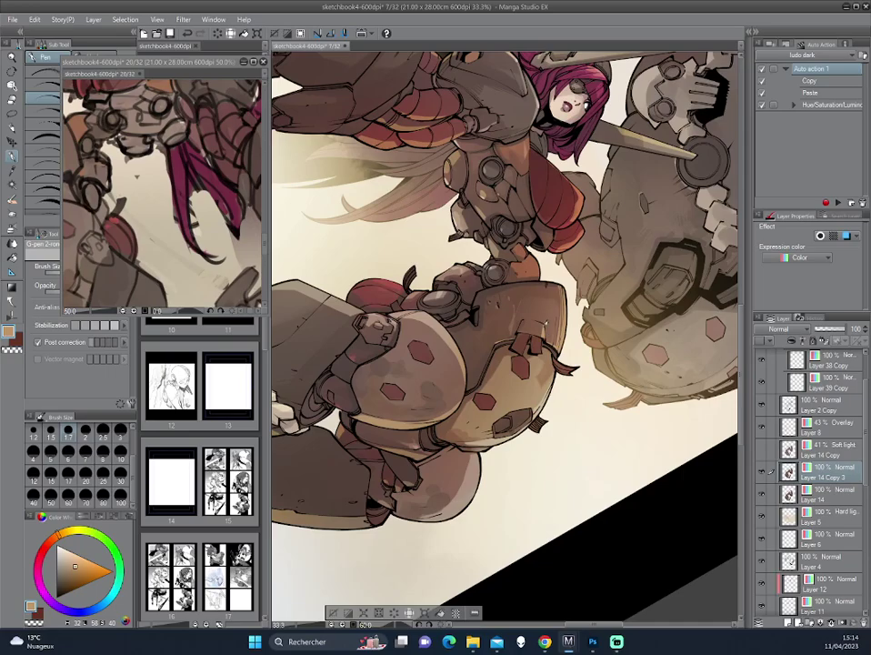
pyautogui.press('-')
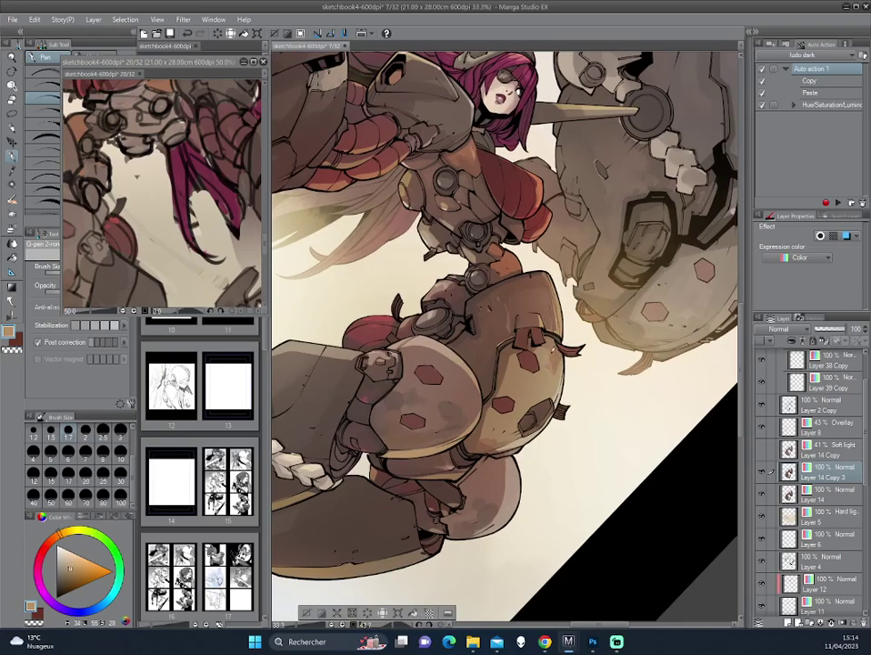
pyautogui.press('h')
pyautogui.moveTo(415, 270)
pyautogui.mouseDown()
pyautogui.moveTo(540, 356)
pyautogui.moveTo(572, 287)
pyautogui.mouseUp()
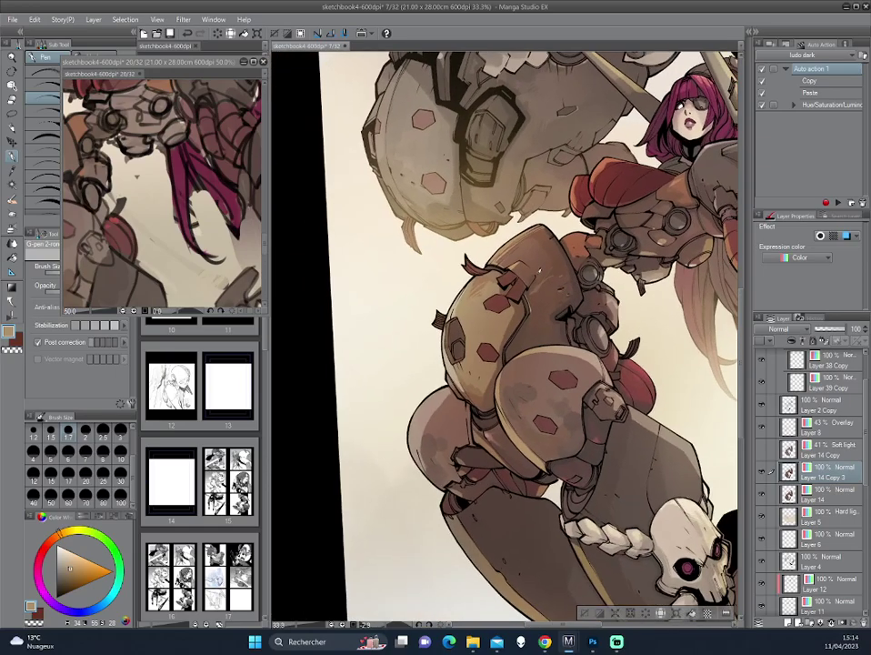
pyautogui.keyDown('alt'); pyautogui.click(548, 287); pyautogui.keyUp('alt')
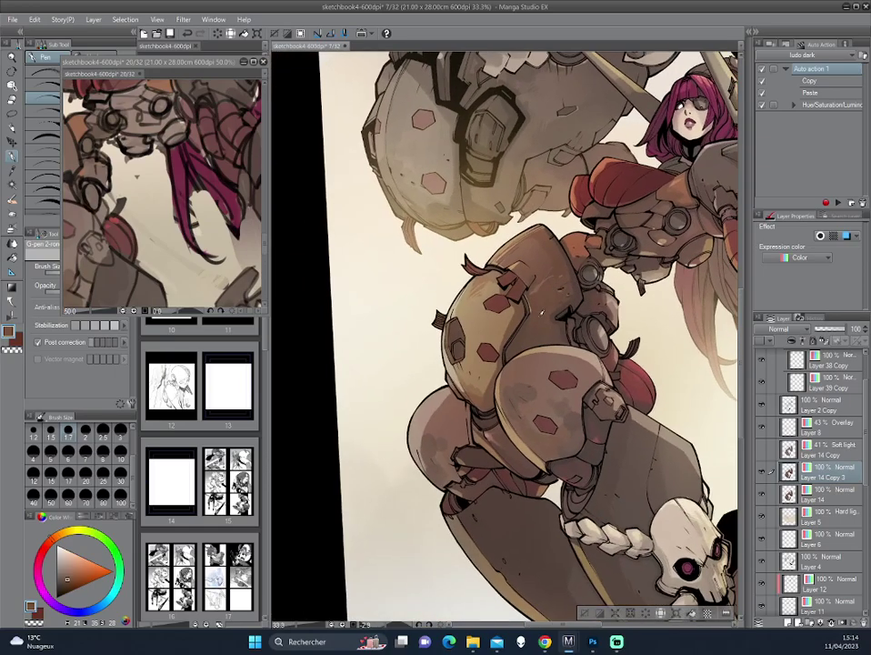
# Mirror the view back and rotate the canvas counter-clockwise in several steps to check the artwork
pyautogui.press('h')
pyautogui.press('-')
pyautogui.press('-')
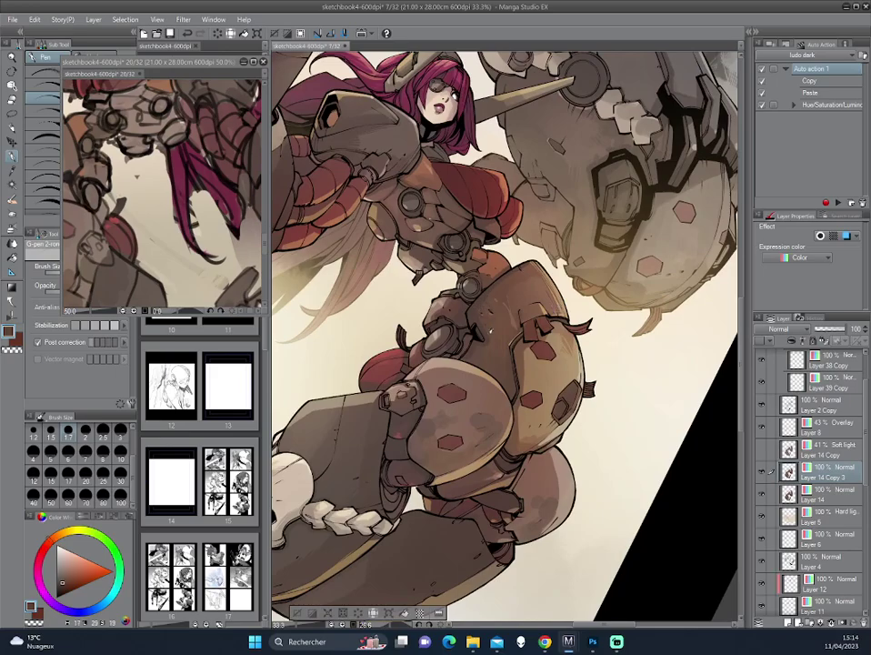
pyautogui.press('-')
pyautogui.press('-')
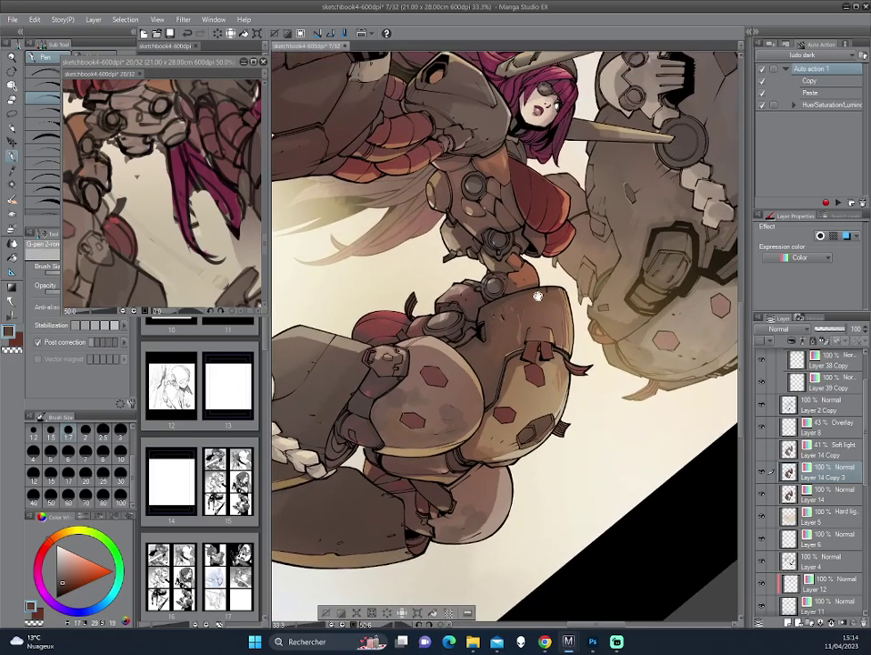
pyautogui.press('-')
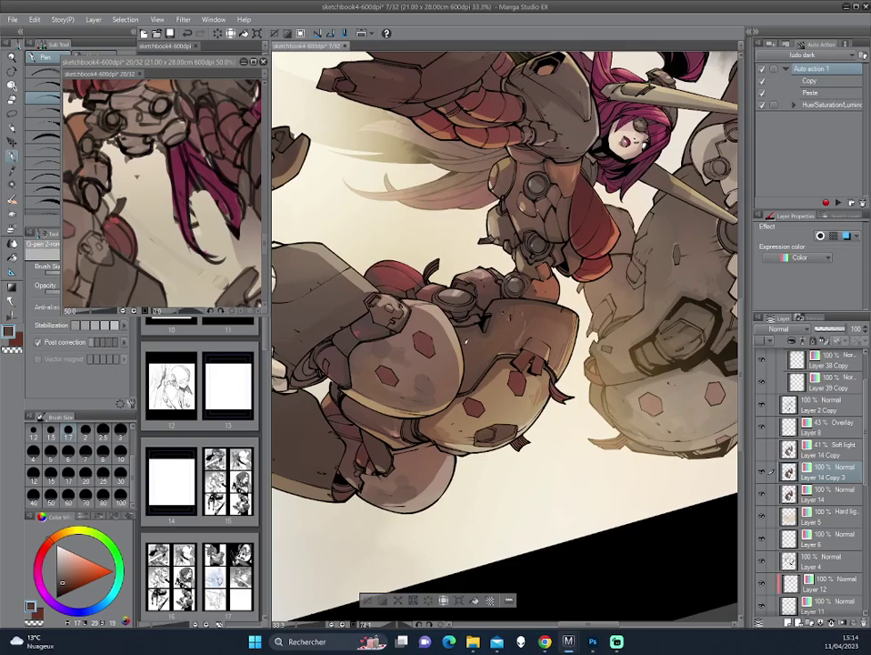
pyautogui.press('-')
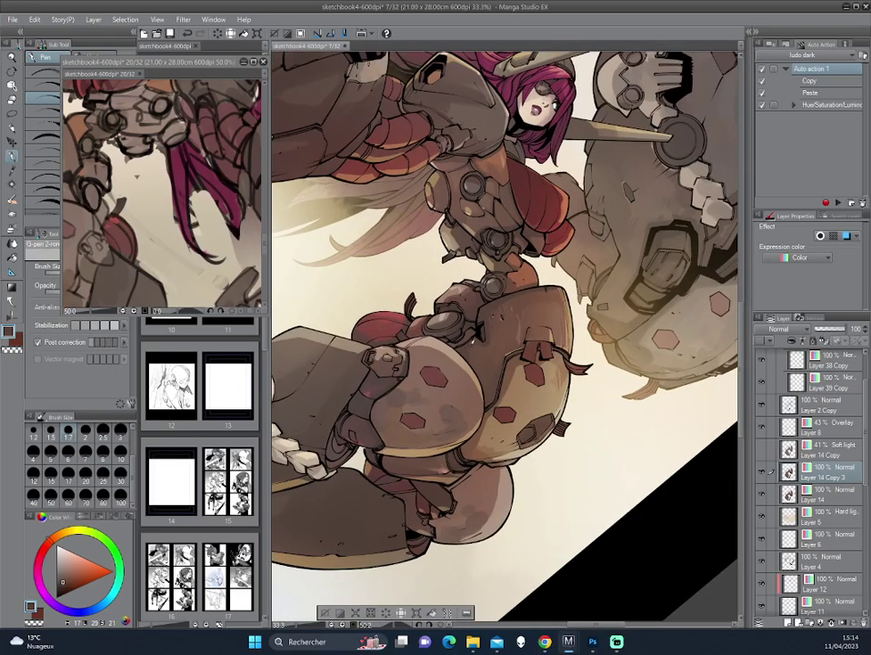
pyautogui.press('-')
pyautogui.press('-')
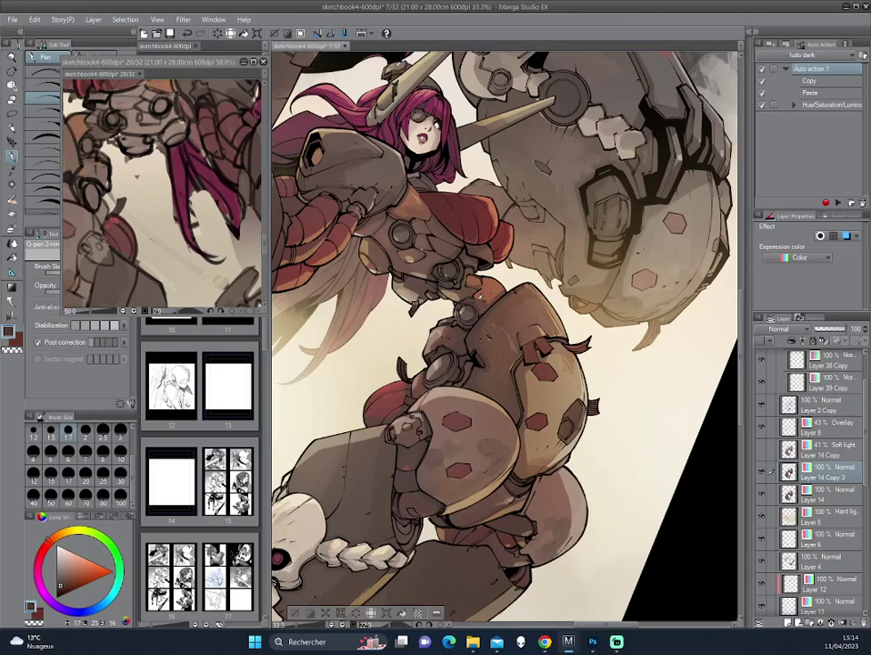
pyautogui.press('p')
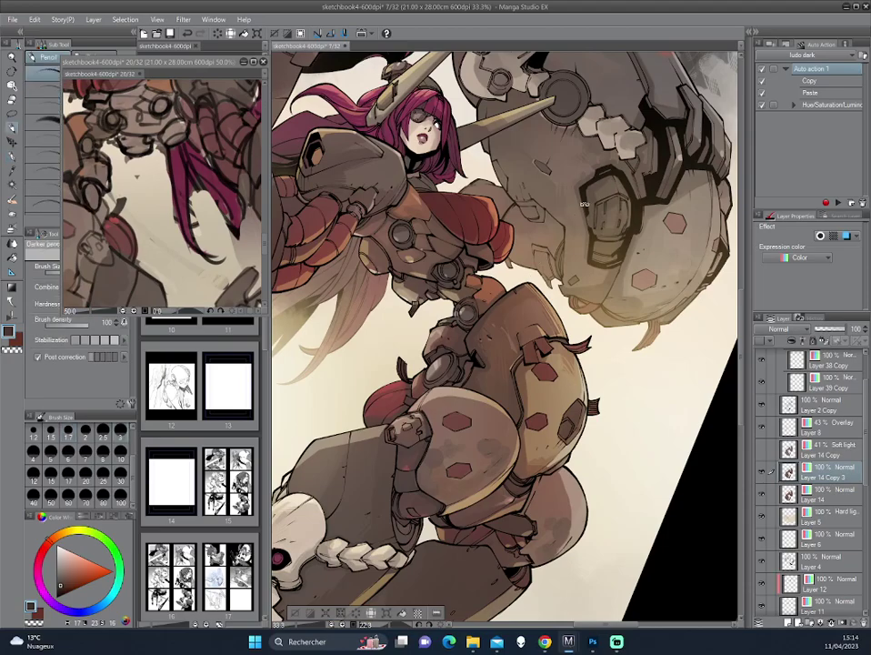
pyautogui.press('^')
pyautogui.press('^')
pyautogui.press('^')
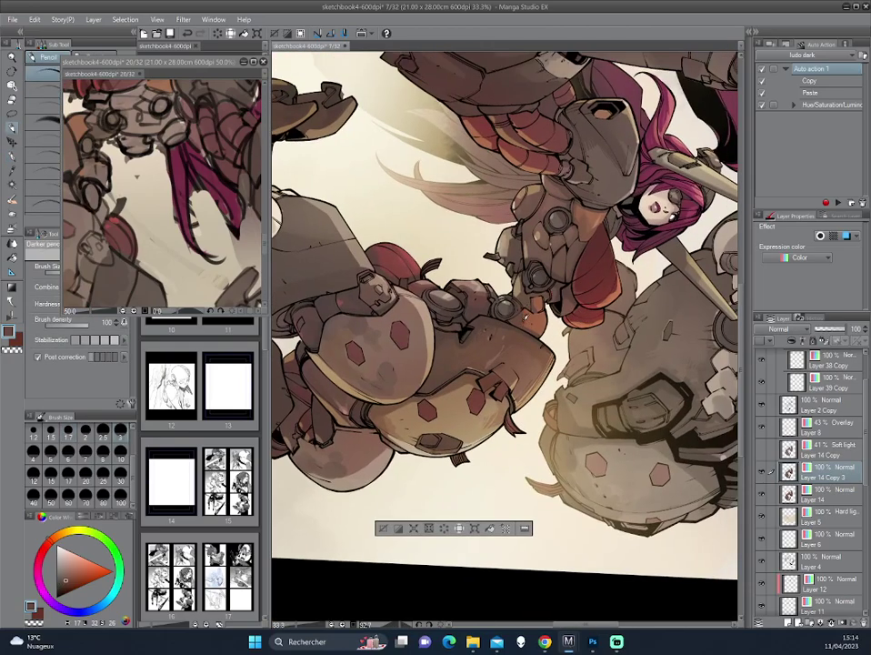
pyautogui.press('-')
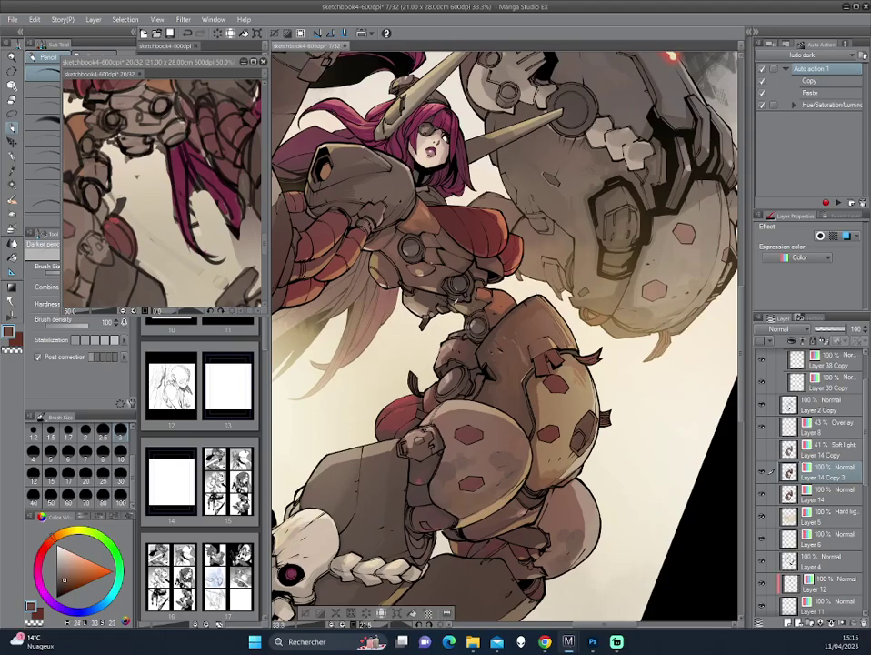
pyautogui.press('^')
pyautogui.press('^')
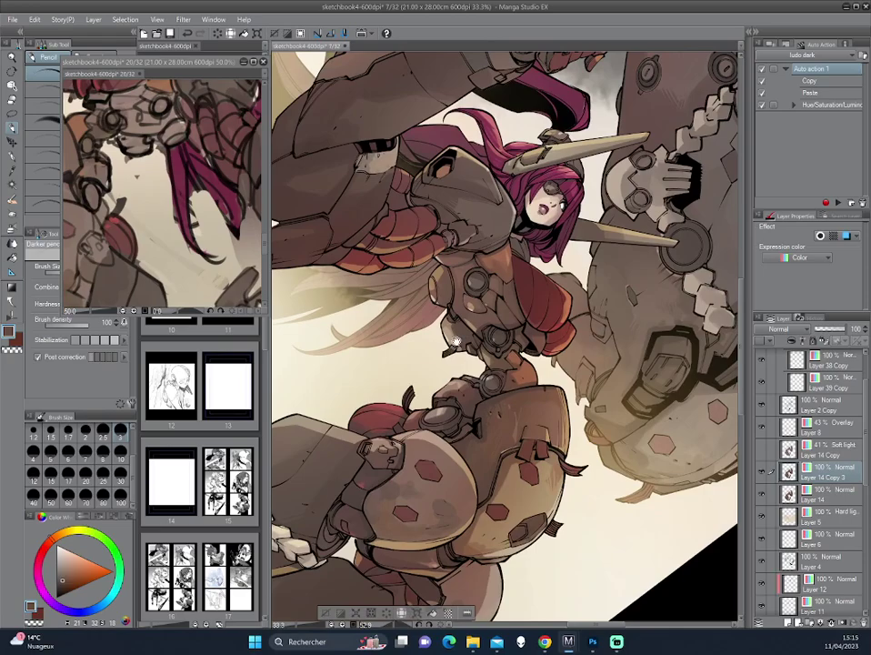
pyautogui.press('^')
pyautogui.hotkey('ctrl', '-')
pyautogui.press('^')
pyautogui.hotkey('ctrl', '+')
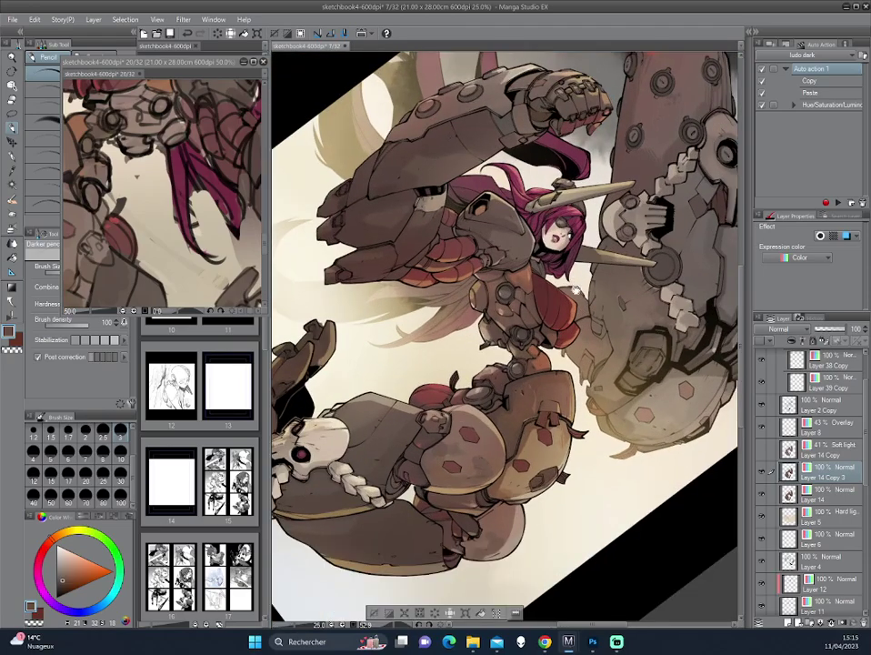
pyautogui.press('^')
pyautogui.press('^')
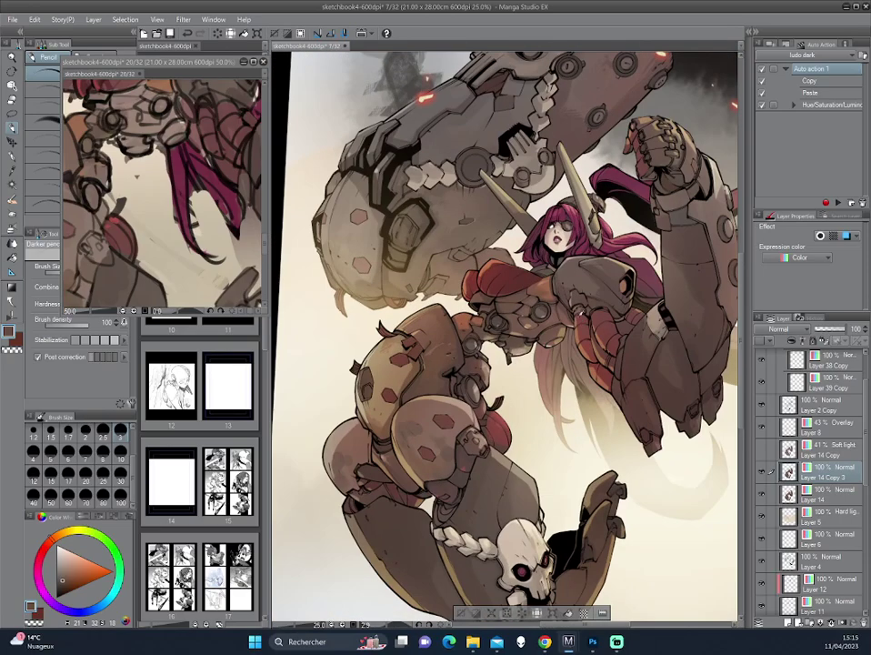
pyautogui.hotkey('ctrl', '+')
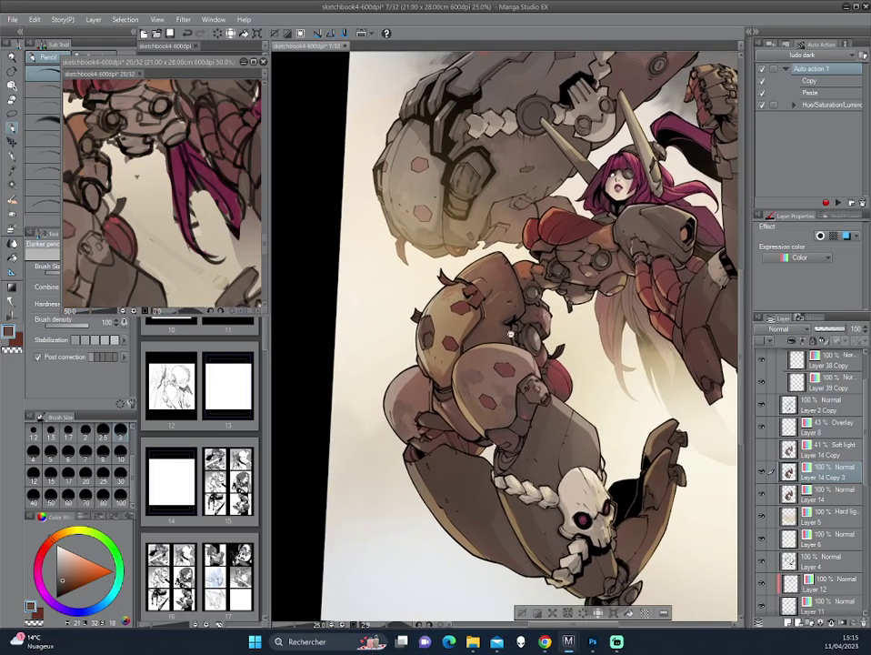
pyautogui.moveTo(470, 338); pyautogui.dragTo(515, 361)
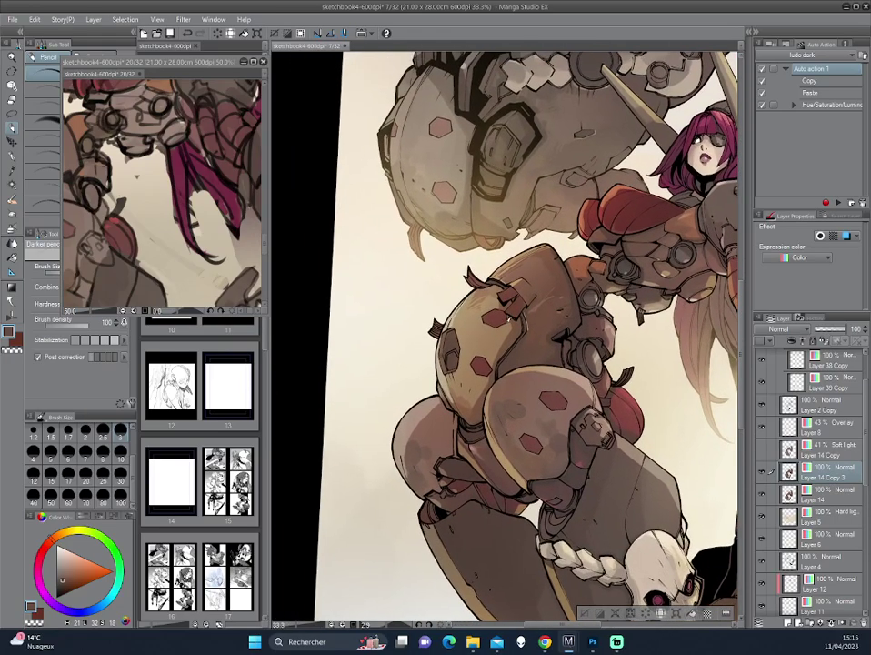
pyautogui.moveTo(378, 241); pyautogui.dragTo(305, 269)
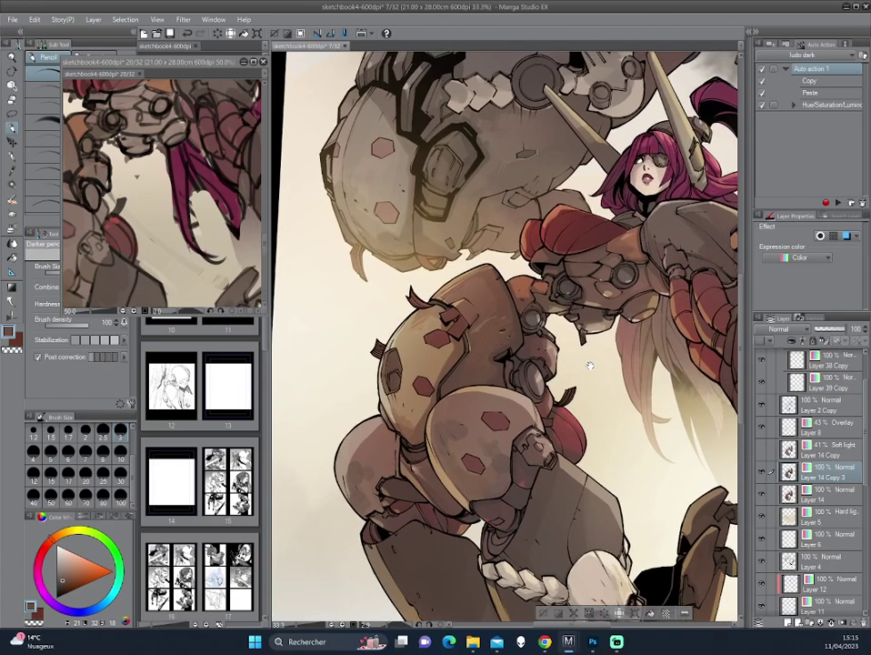
pyautogui.moveTo(409, 214); pyautogui.dragTo(436, 211)
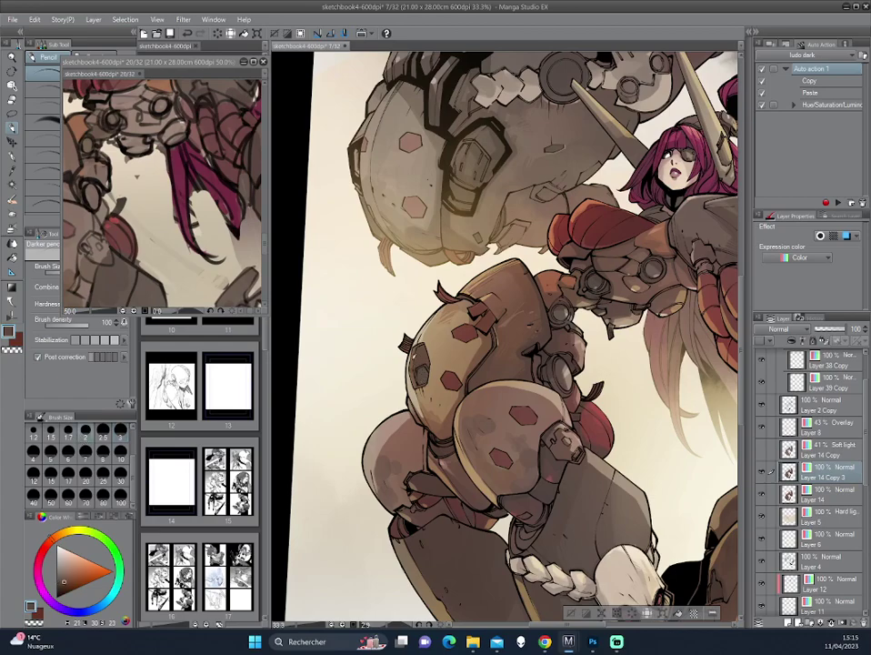
pyautogui.moveTo(636, 307); pyautogui.dragTo(528, 277)
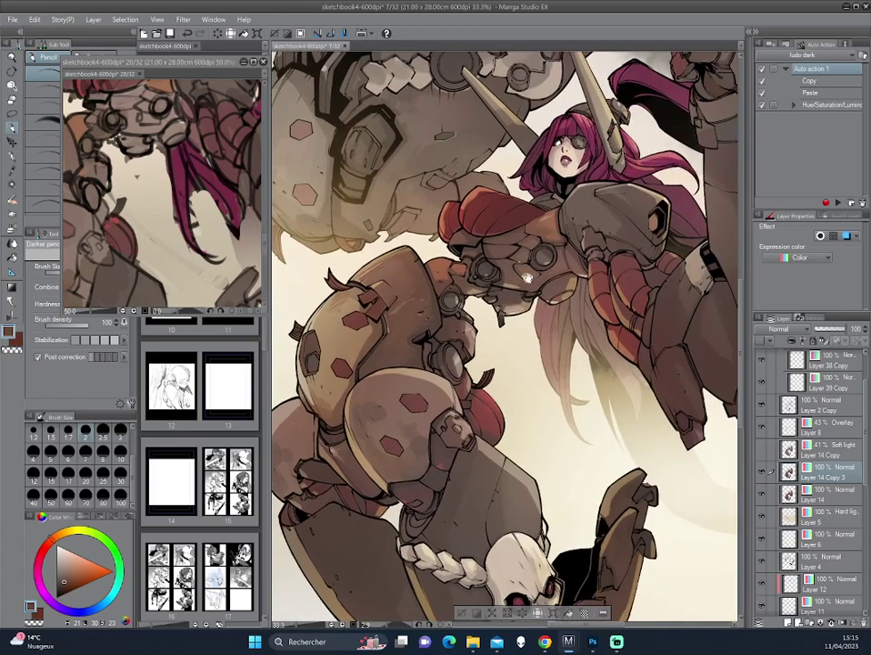
pyautogui.scroll(-1, 528, 279)
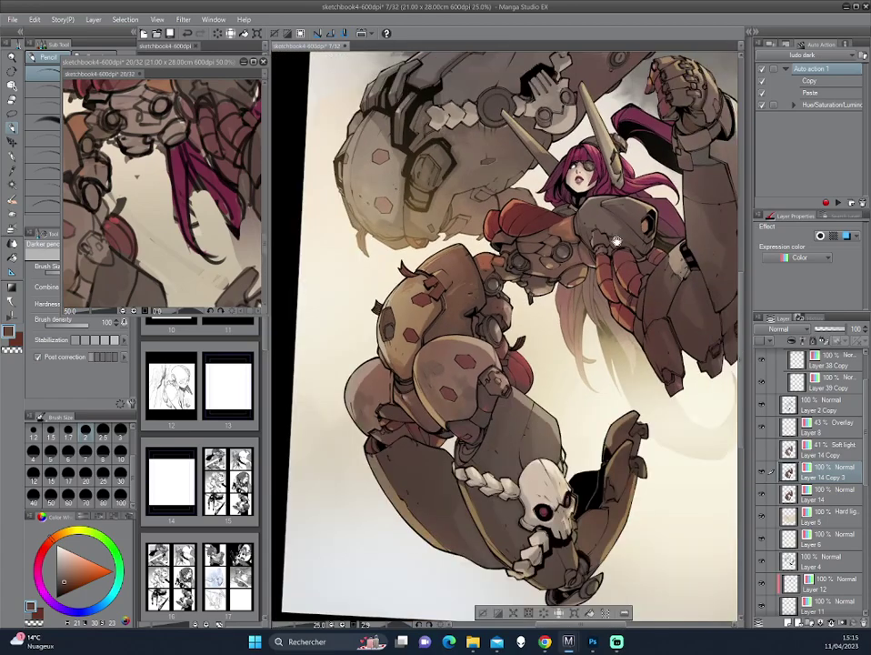
pyautogui.moveTo(581, 359); pyautogui.dragTo(549, 311)
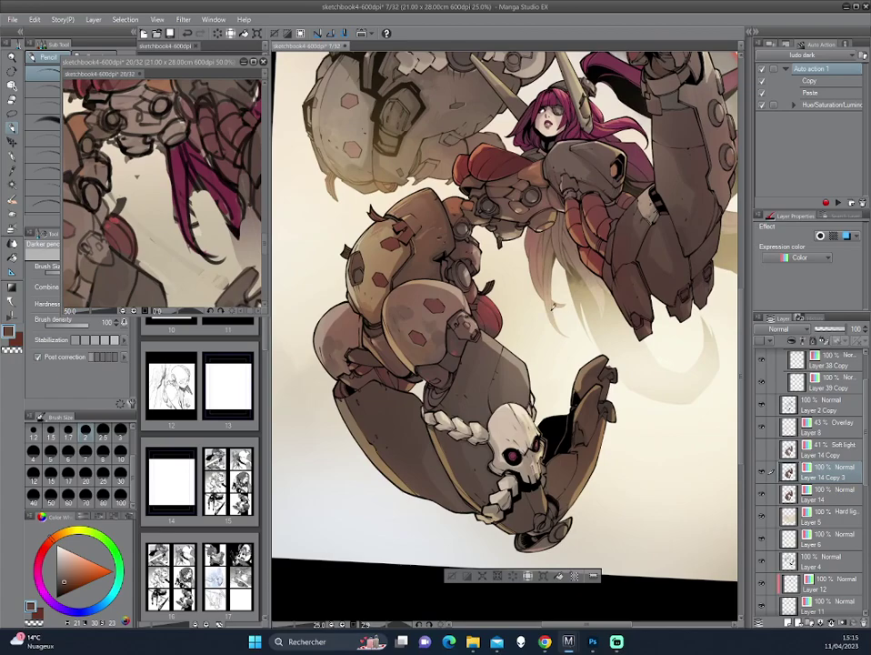
pyautogui.moveTo(552, 307); pyautogui.dragTo(613, 251)
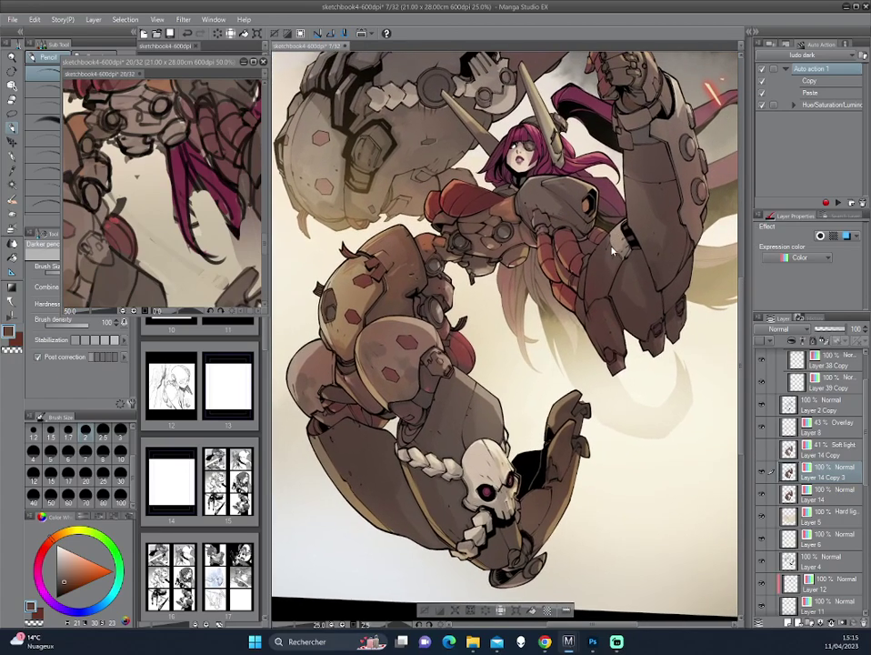
# In Hue/Saturation/Luminosity (Ctrl+U), set Saturation to 1 and Hue to 0, then turn Preview off to compare
pyautogui.hotkey('ctrl', 'u')
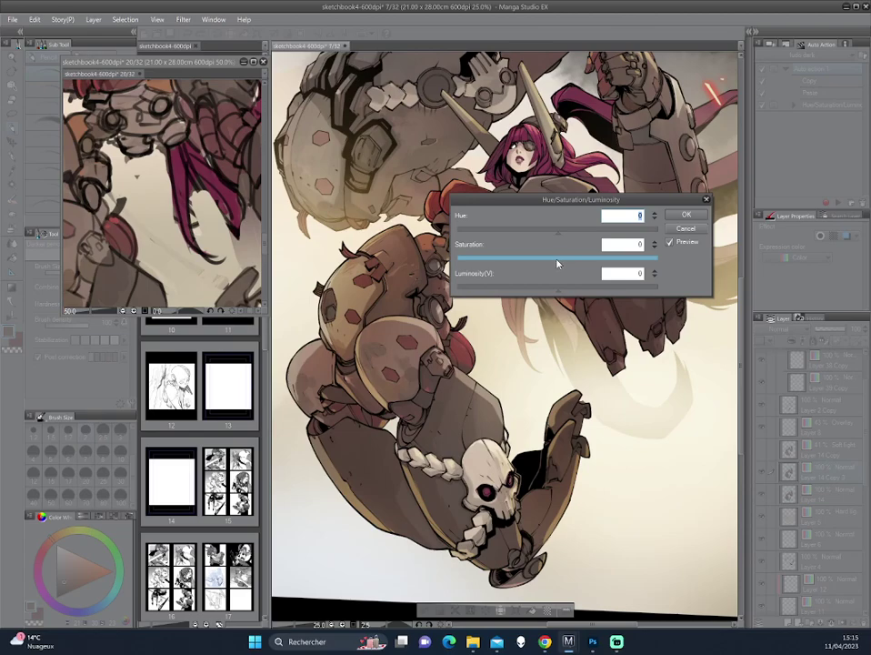
pyautogui.click(557, 260)
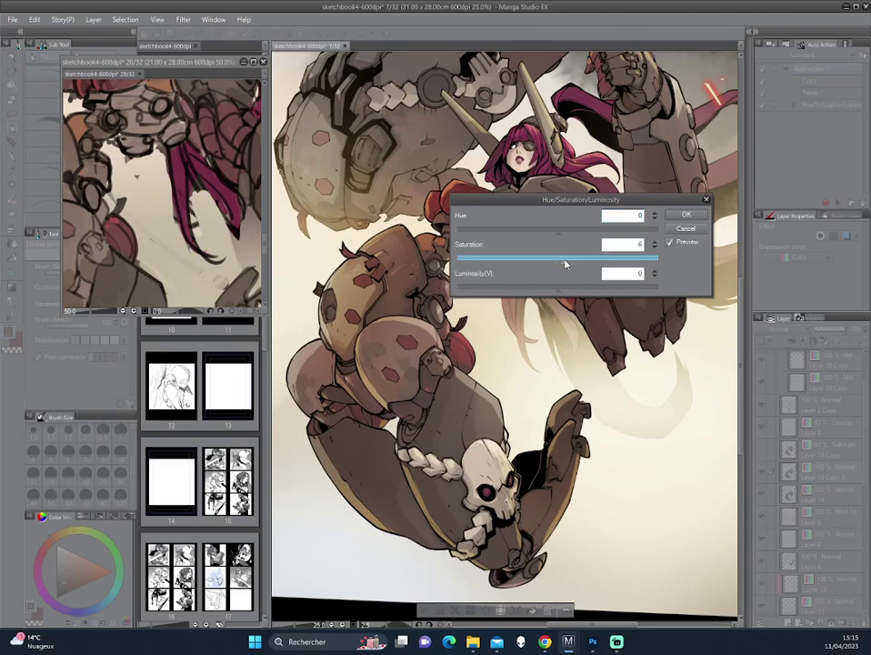
pyautogui.moveTo(564, 259)
pyautogui.mouseDown()
pyautogui.moveTo(556, 260)
pyautogui.moveTo(556, 236)
pyautogui.mouseUp()
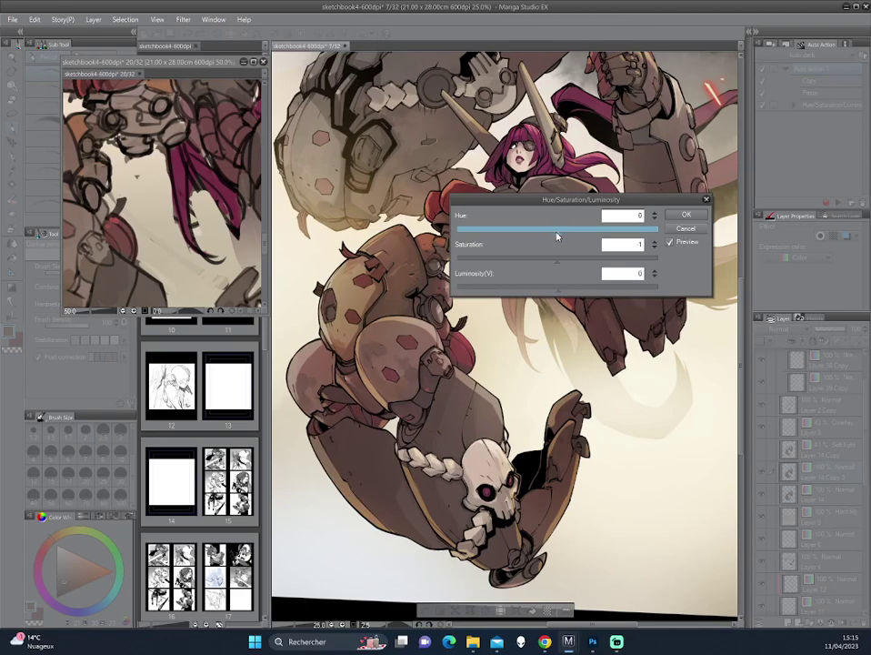
pyautogui.moveTo(555, 236); pyautogui.dragTo(558, 238)
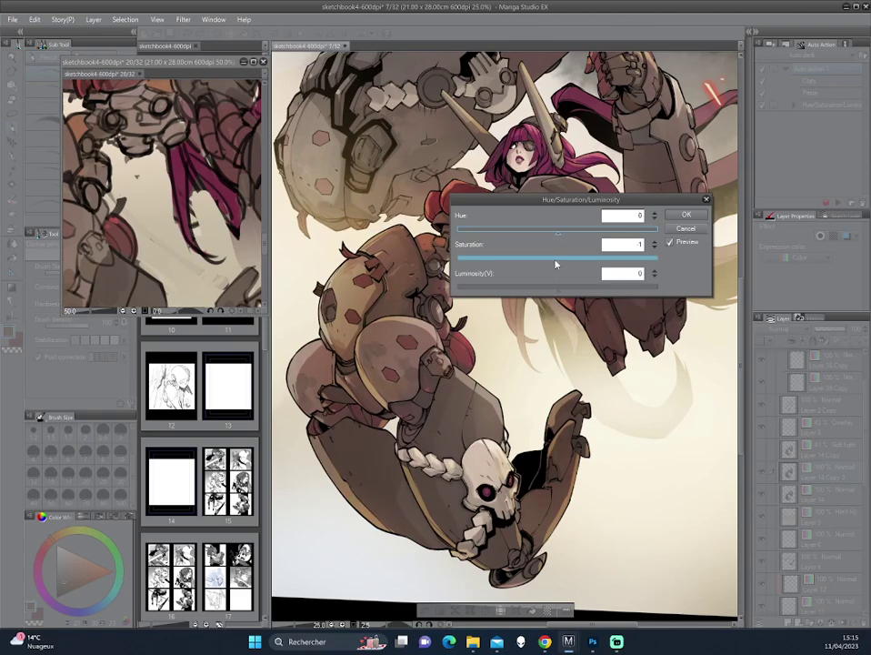
pyautogui.click(669, 243)
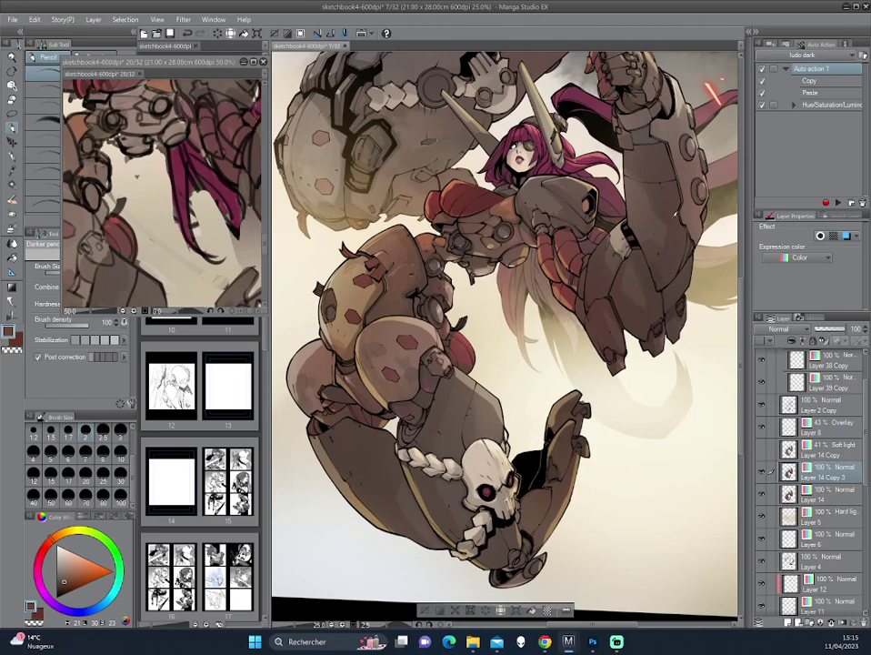
# Bring the skull arm into view at a tilt and choose a new, more muted colour from the colour wheel
pyautogui.scroll(1, 501, 342)
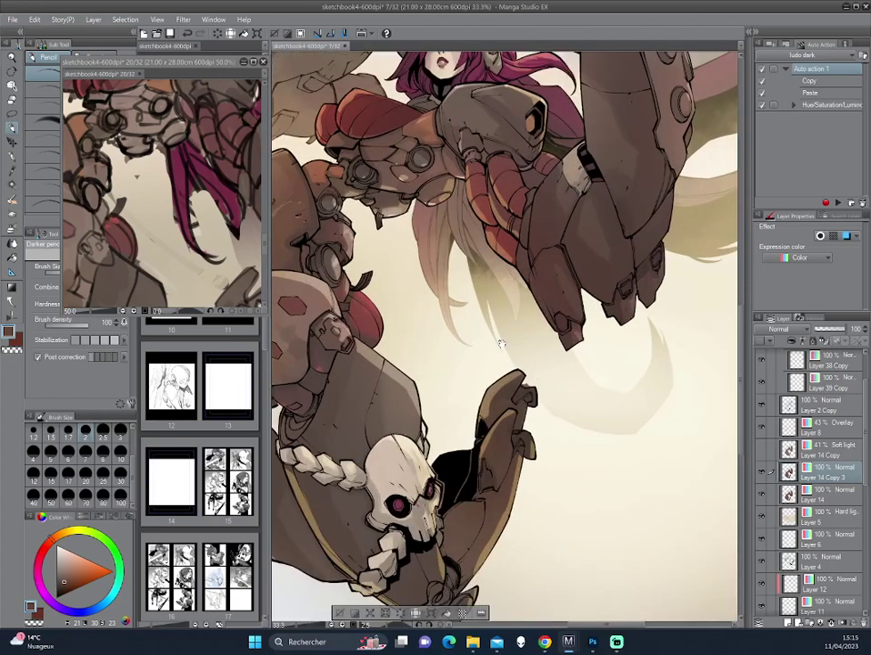
pyautogui.moveTo(500, 343); pyautogui.dragTo(493, 306)
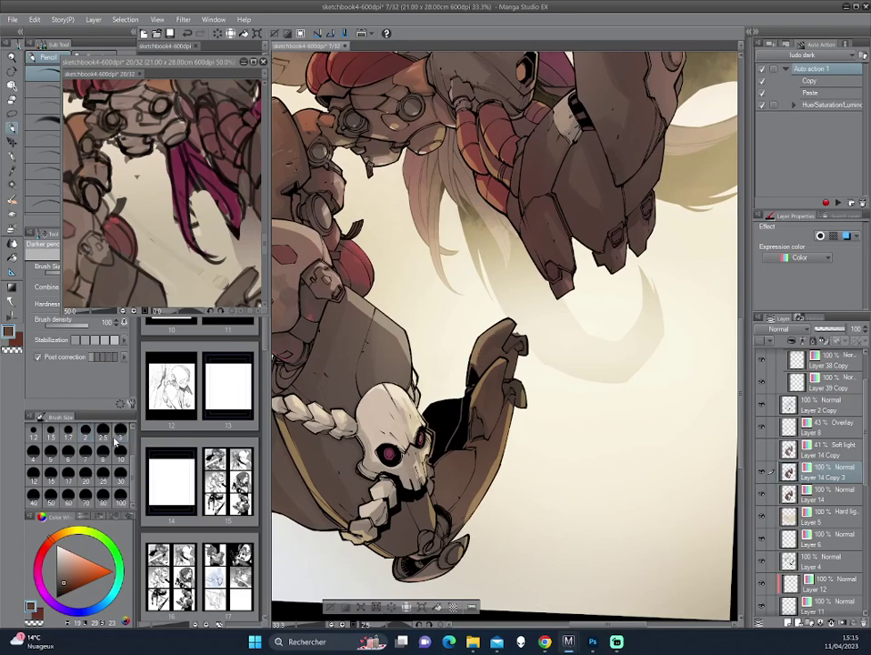
pyautogui.moveTo(521, 333)
pyautogui.mouseDown()
pyautogui.moveTo(536, 395)
pyautogui.moveTo(574, 283)
pyautogui.moveTo(544, 339)
pyautogui.mouseUp()
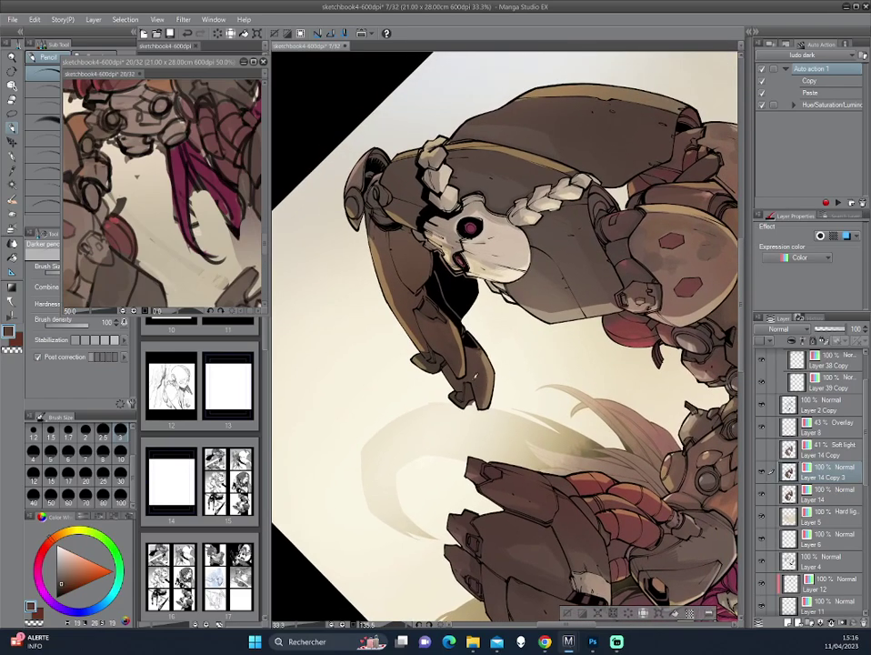
pyautogui.keyDown('alt'); pyautogui.click(363, 261); pyautogui.keyUp('alt')
pyautogui.moveTo(361, 264); pyautogui.dragTo(525, 283)
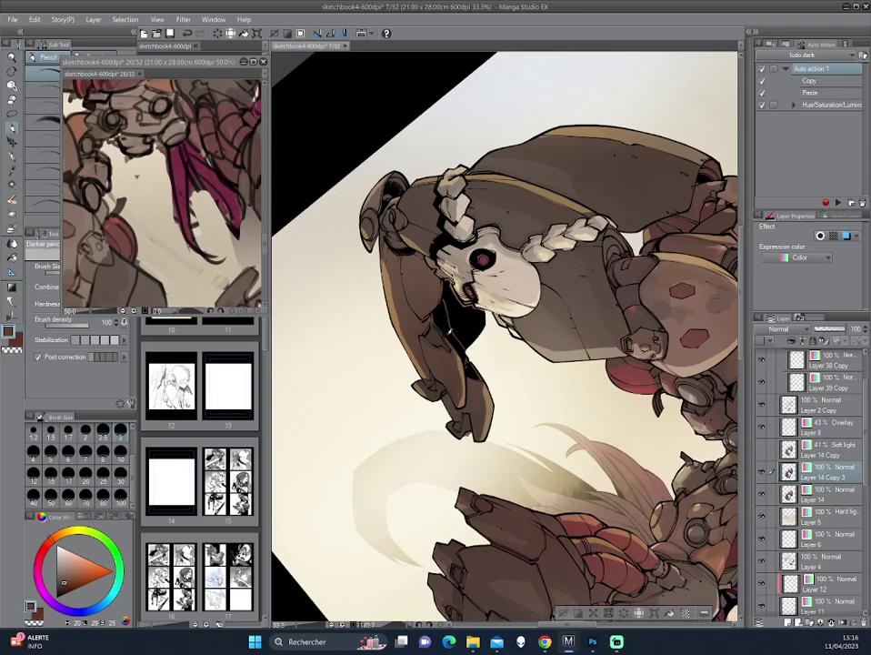
# Adjust the painting shade, then turn the canvas upside down around the arm and level it
pyautogui.scroll(2, 338, 229)
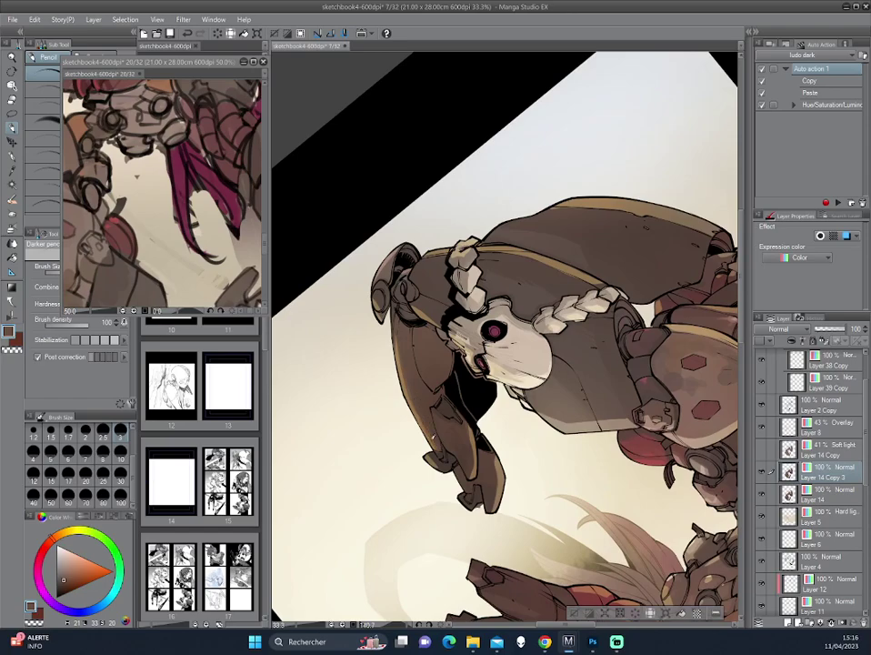
pyautogui.keyDown('alt'); pyautogui.click(410, 364); pyautogui.keyUp('alt')
pyautogui.keyDown('alt'); pyautogui.click(409, 346); pyautogui.keyUp('alt')
pyautogui.moveTo(410, 364); pyautogui.dragTo(512, 302)
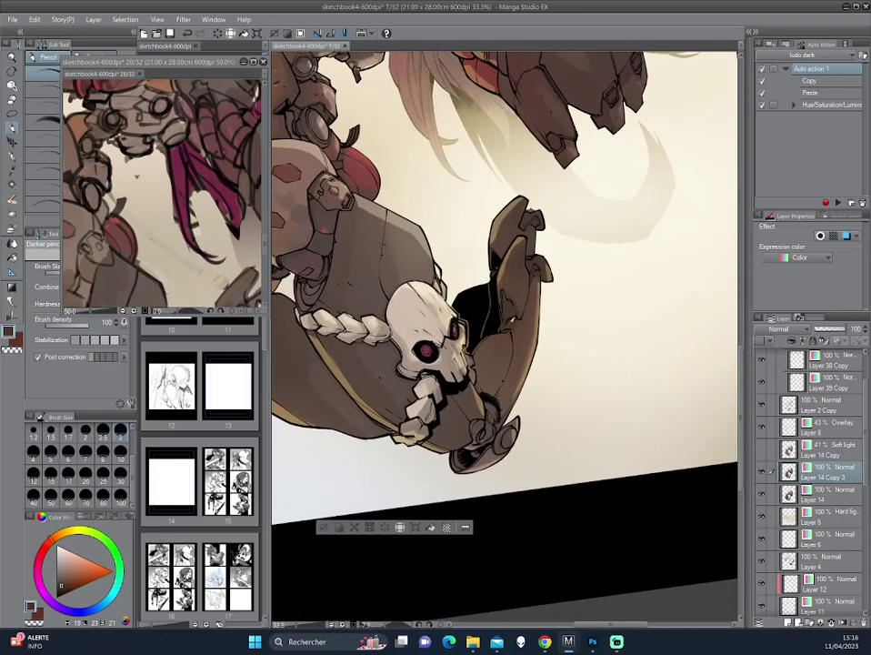
pyautogui.moveTo(583, 301); pyautogui.dragTo(512, 318)
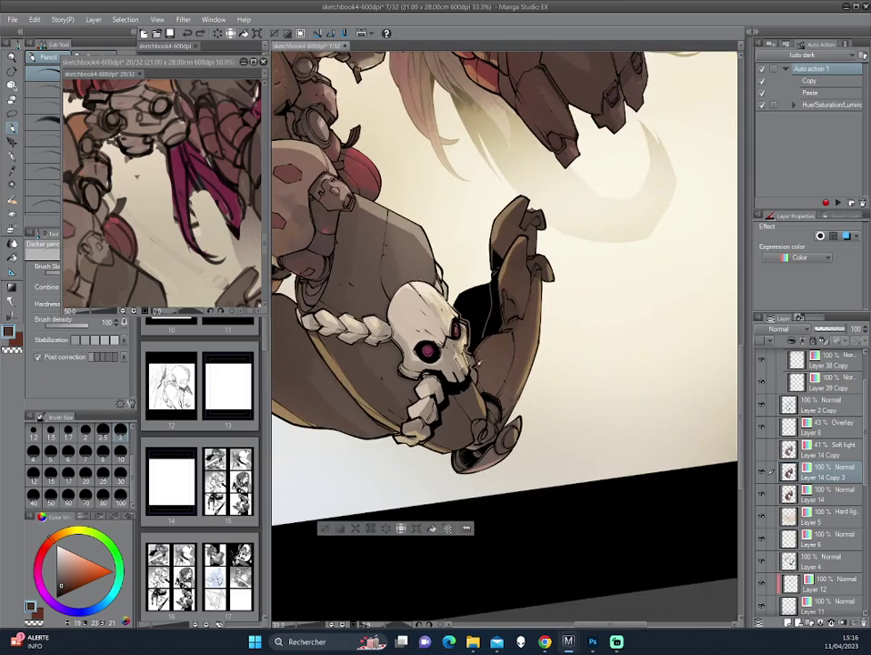
pyautogui.moveTo(406, 210); pyautogui.dragTo(396, 226)
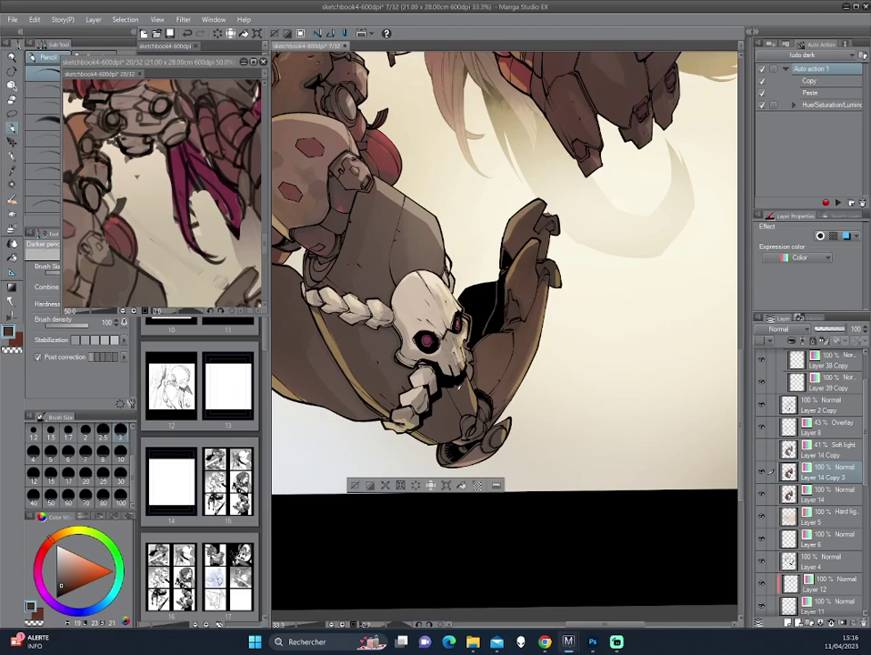
# Pick a darker brown for painting and rotate the canvas clockwise
pyautogui.keyDown('alt'); pyautogui.click(359, 269); pyautogui.keyUp('alt')
pyautogui.keyDown('alt'); pyautogui.click(361, 282); pyautogui.keyUp('alt')
pyautogui.scroll(1, 369, 219)
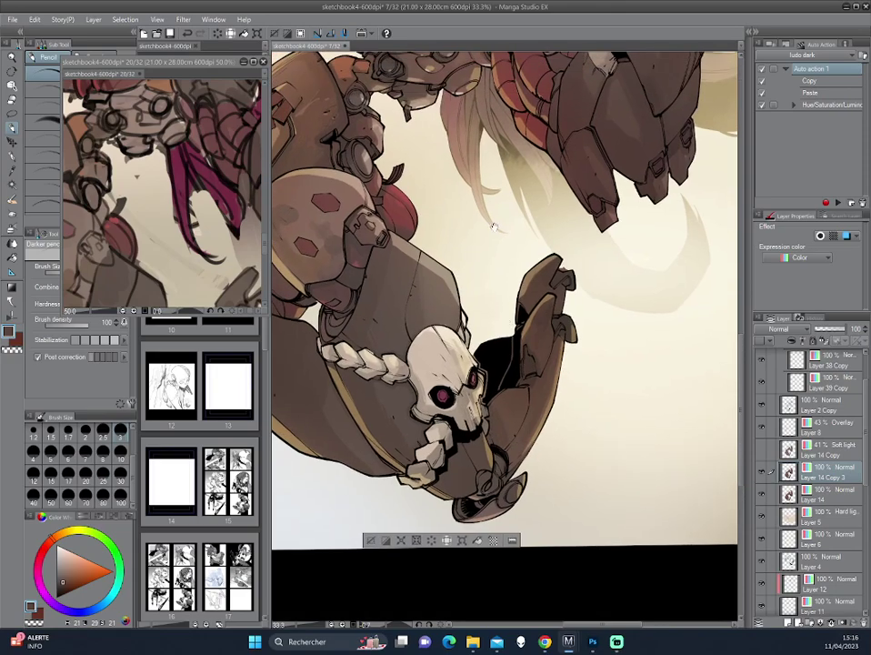
pyautogui.scroll(1, 376, 222)
pyautogui.scroll(-1, 348, 232)
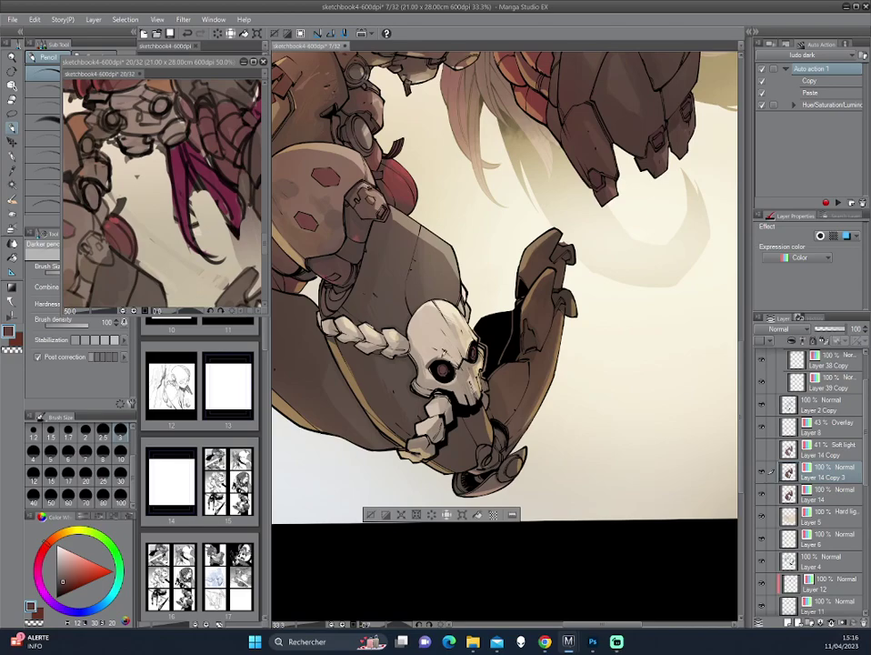
pyautogui.press('^')
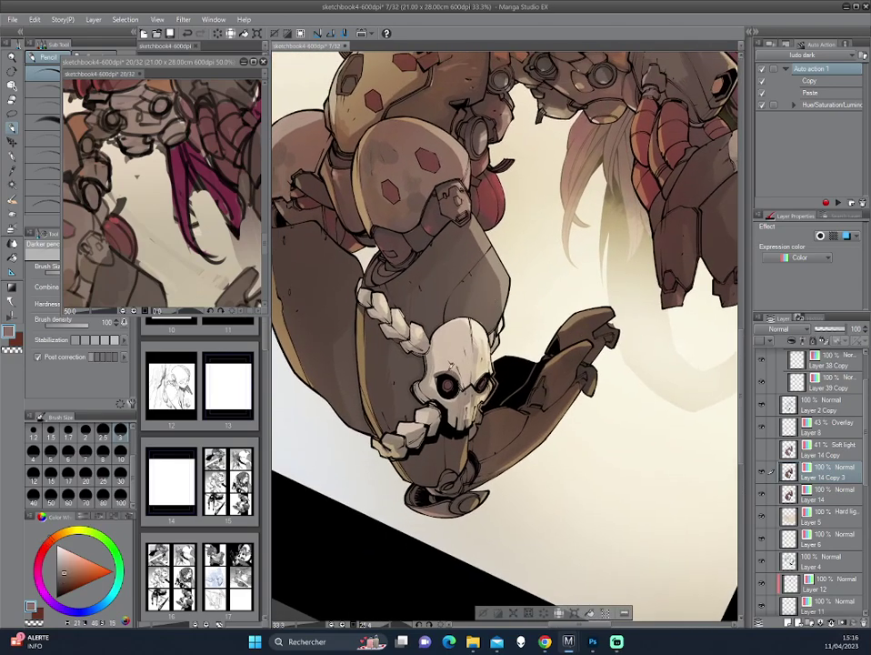
# Tilt the canvas back and forth until the page bottom sits at a workable angle
pyautogui.press('-')
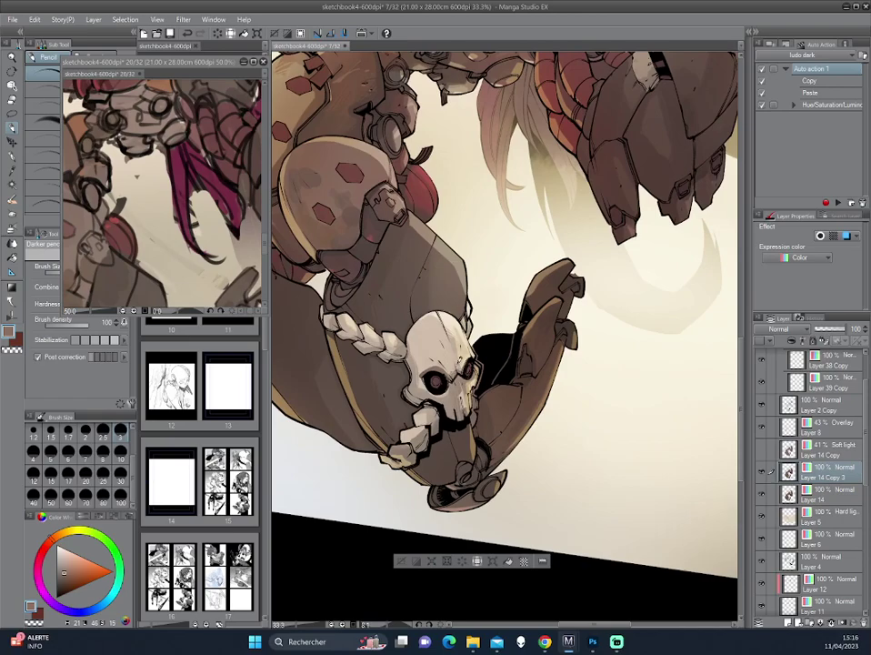
pyautogui.press('^')
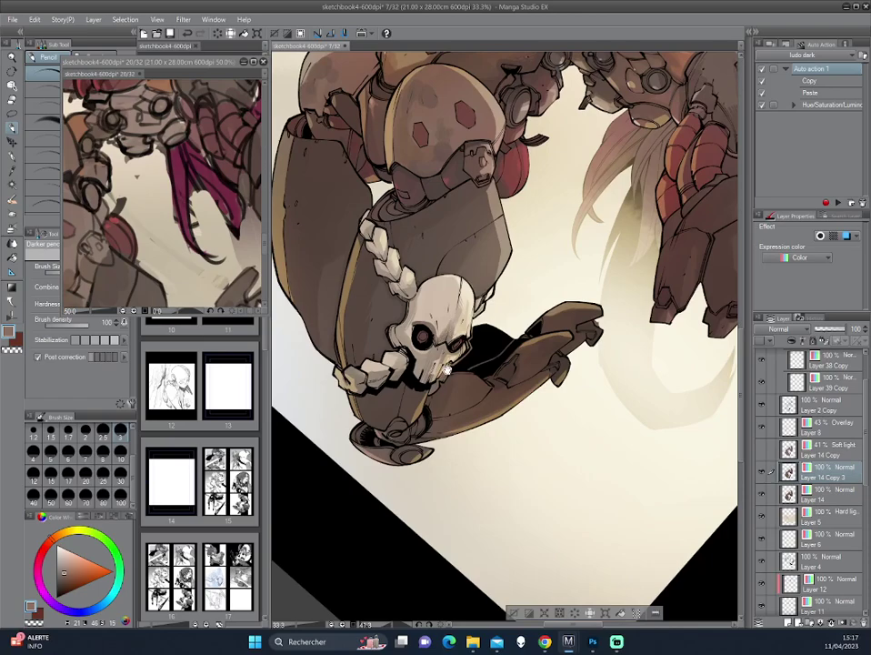
pyautogui.press('-')
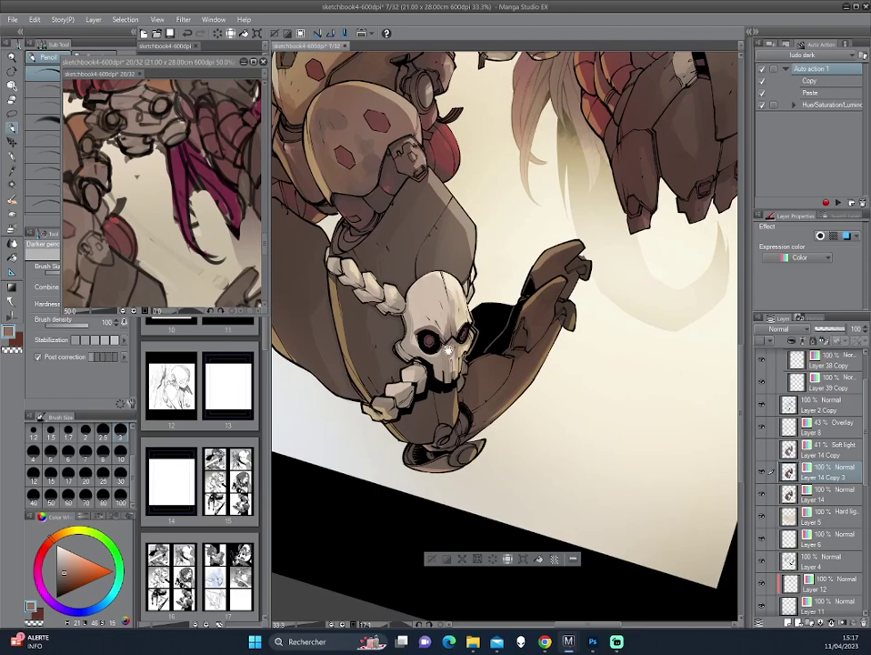
pyautogui.scroll(1, 334, 262)
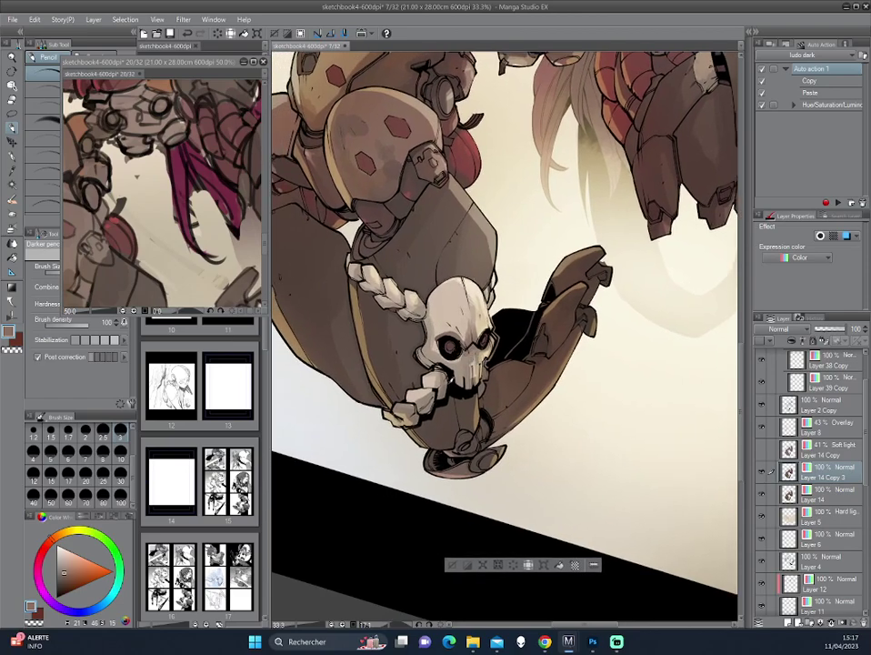
pyautogui.press('-')
pyautogui.scroll(2, 510, 339)
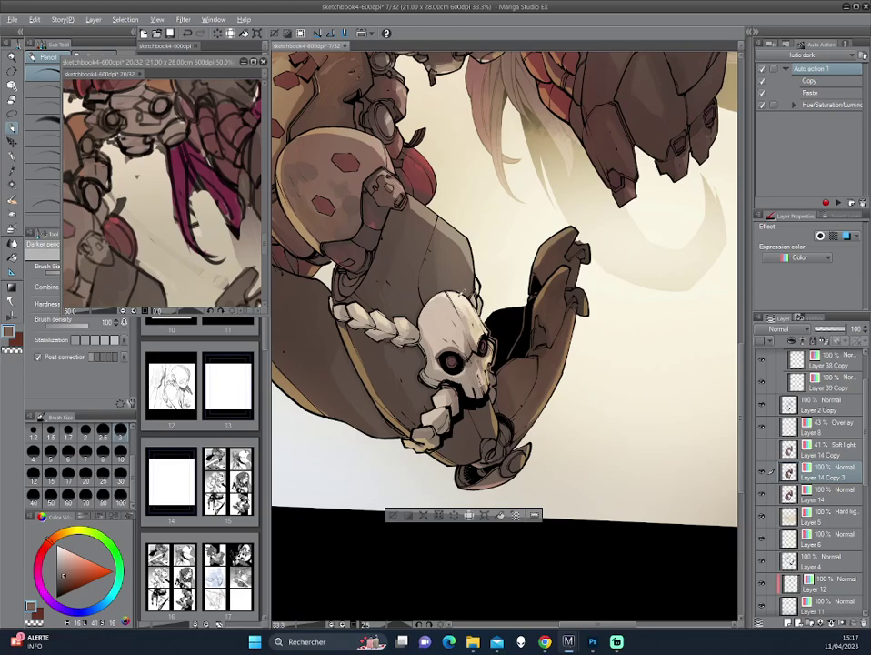
pyautogui.moveTo(328, 273)
pyautogui.mouseDown()
pyautogui.moveTo(556, 324)
pyautogui.moveTo(472, 300)
pyautogui.mouseUp()
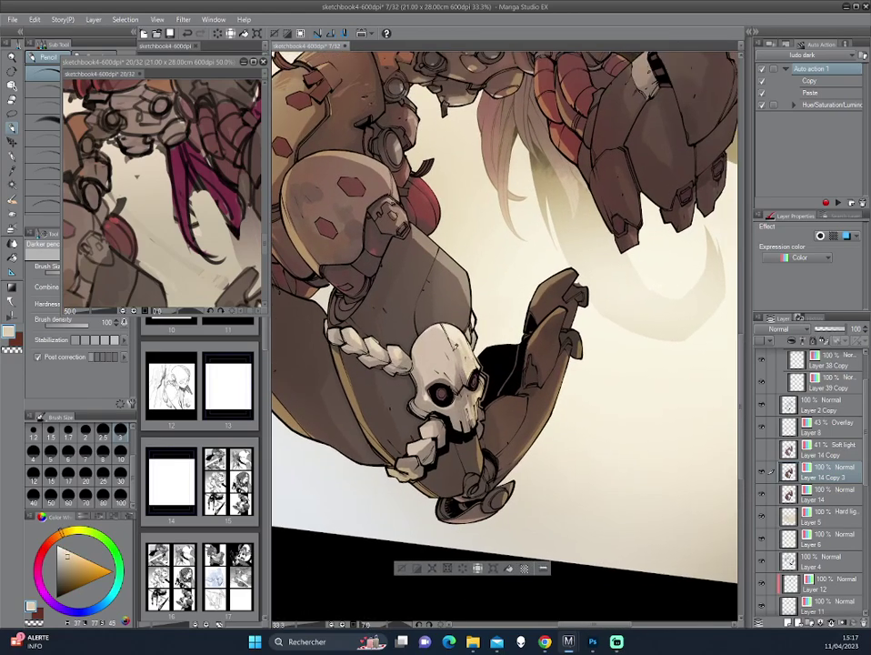
# Centre the skull emblem and fine-tune a darker brown on the colour wheel
pyautogui.keyDown('alt'); pyautogui.click(346, 264); pyautogui.keyUp('alt')
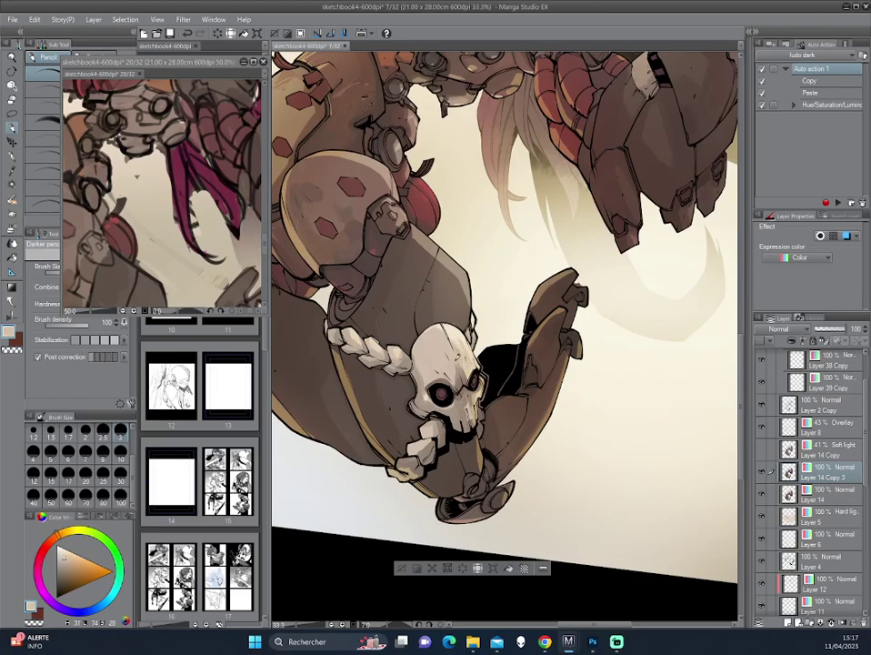
pyautogui.moveTo(411, 232); pyautogui.dragTo(402, 188)
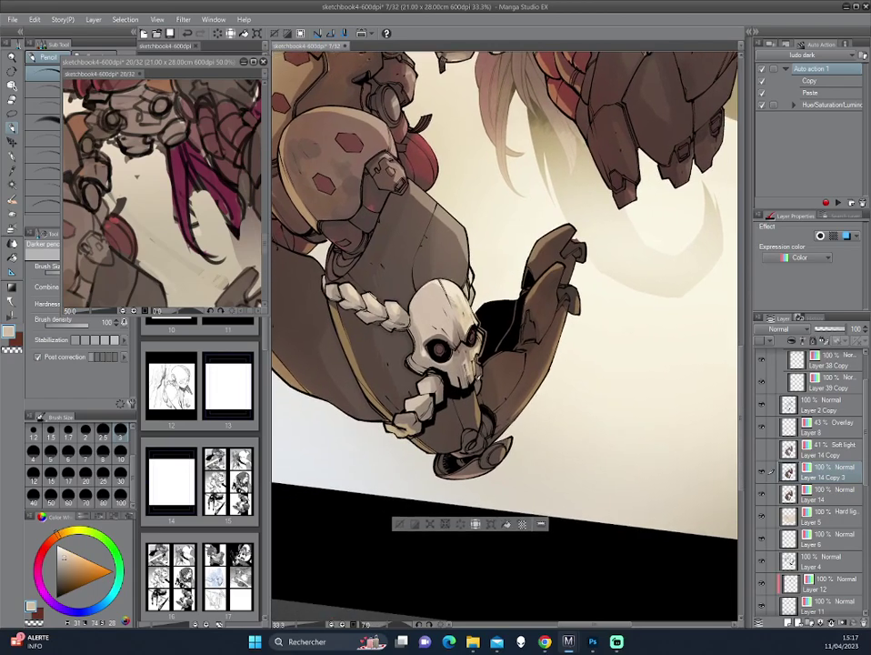
pyautogui.keyDown('alt'); pyautogui.click(358, 269); pyautogui.keyUp('alt')
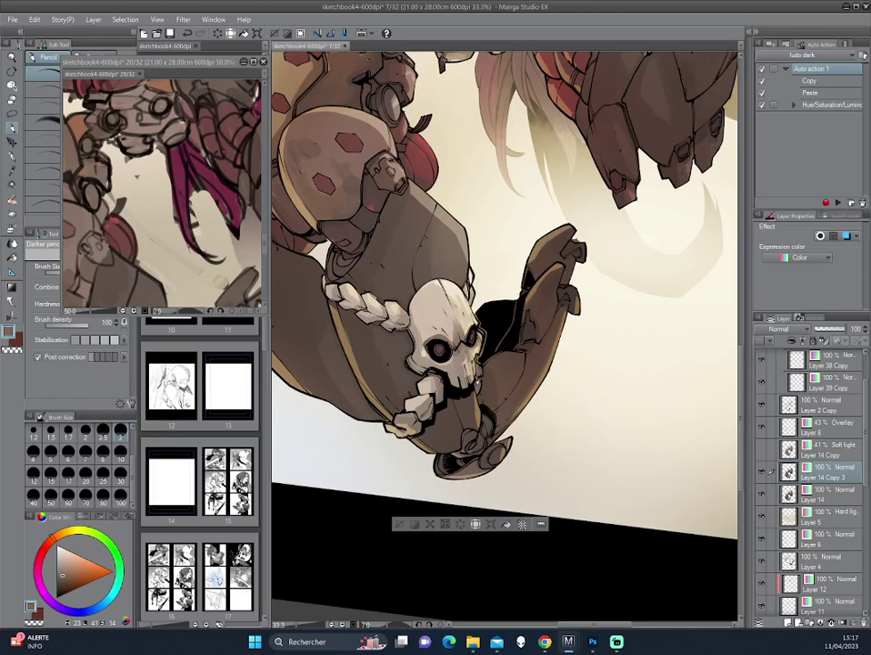
pyautogui.moveTo(359, 285); pyautogui.dragTo(409, 274)
pyautogui.keyDown('alt'); pyautogui.click(338, 232); pyautogui.keyUp('alt')
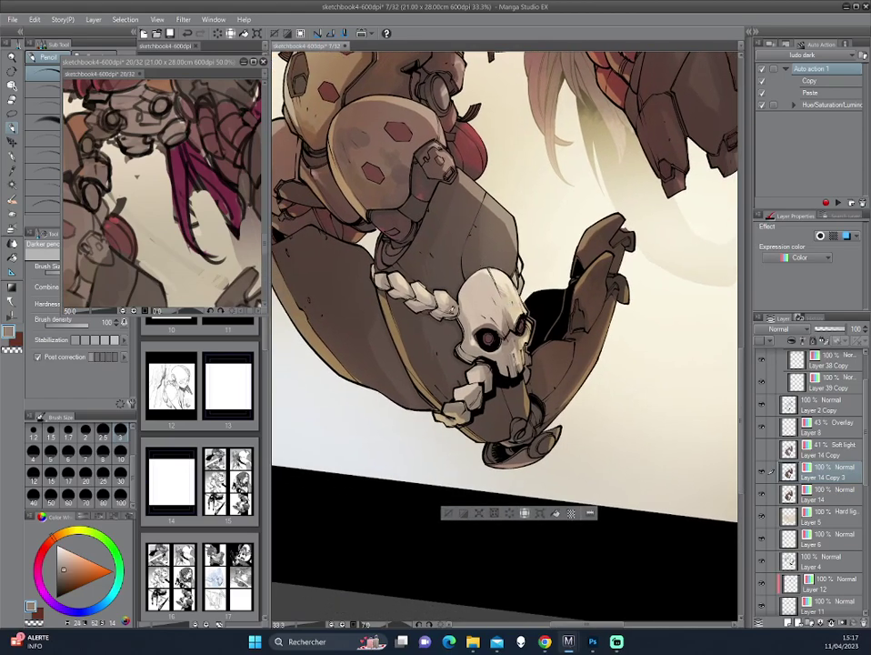
pyautogui.keyDown('alt'); pyautogui.click(425, 338); pyautogui.keyUp('alt')
pyautogui.keyDown('alt'); pyautogui.click(342, 225); pyautogui.keyUp('alt')
pyautogui.keyDown('alt'); pyautogui.click(342, 227); pyautogui.keyUp('alt')
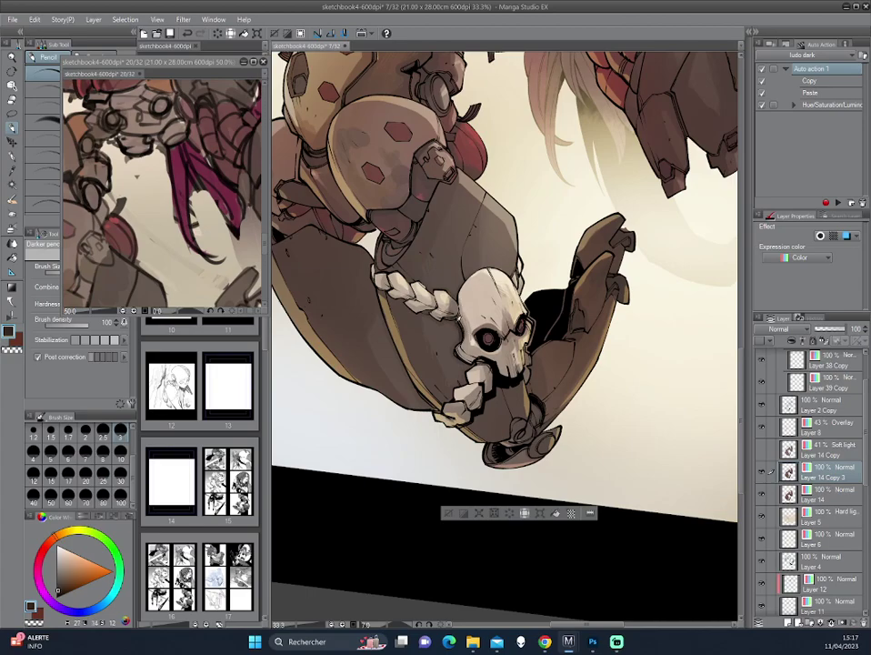
pyautogui.keyDown('alt'); pyautogui.click(456, 341); pyautogui.keyUp('alt')
pyautogui.keyDown('alt'); pyautogui.click(345, 242); pyautogui.keyUp('alt')
# Rotate the canvas in quarter turns and pan along the arm toward its lower end
pyautogui.press('-')
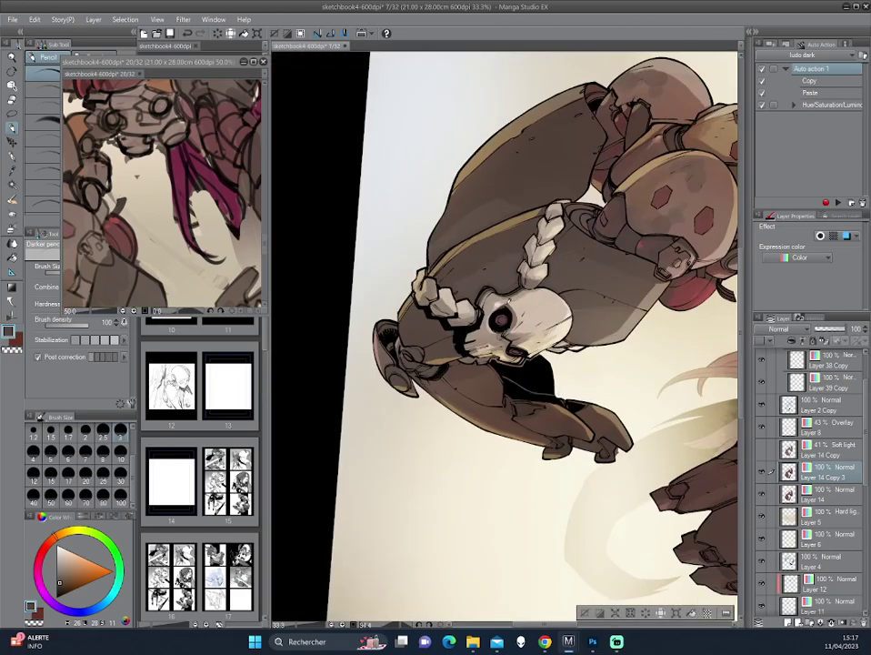
pyautogui.keyDown('alt'); pyautogui.click(362, 222); pyautogui.keyUp('alt')
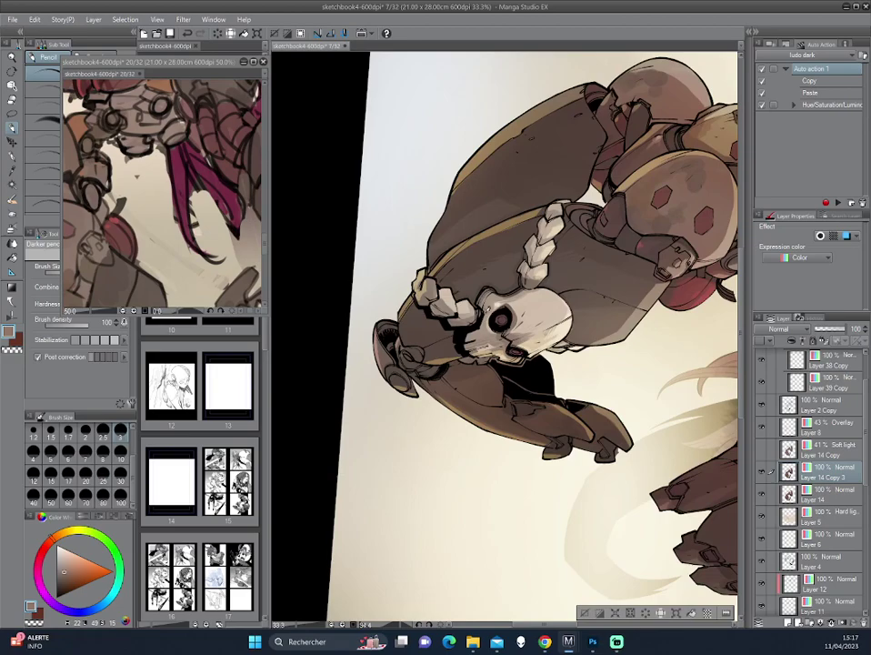
pyautogui.press('^')
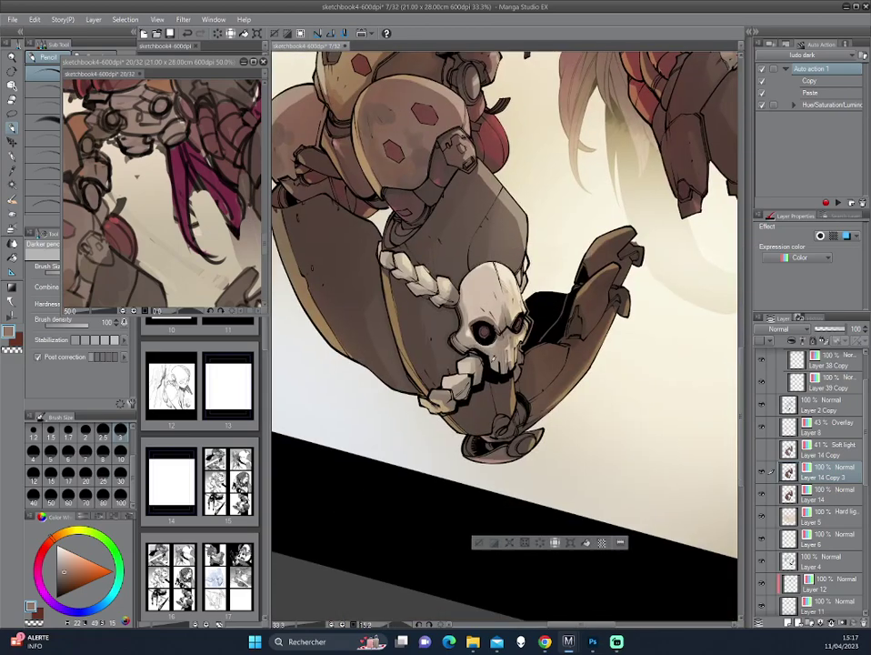
pyautogui.press('^')
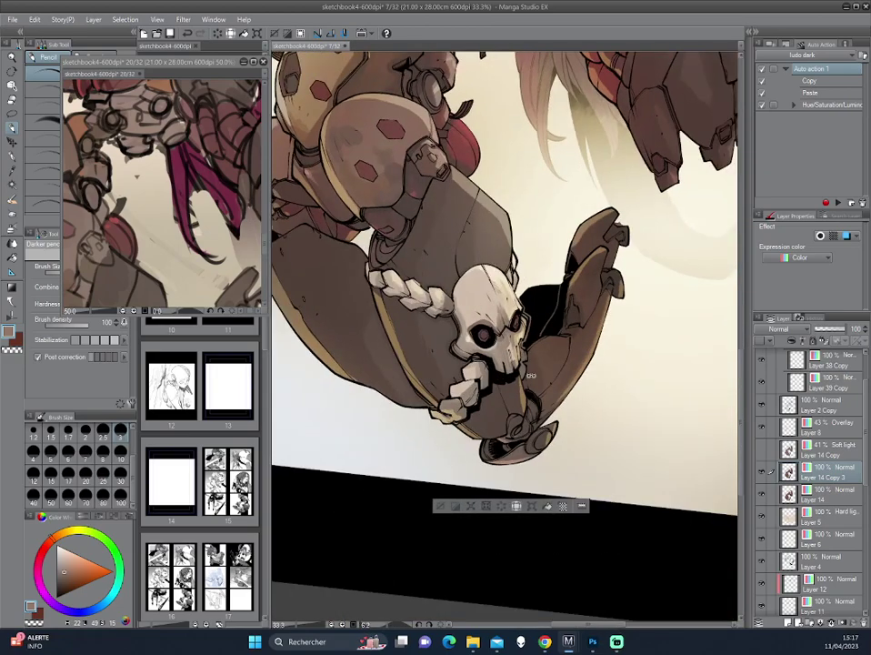
pyautogui.press('^')
pyautogui.press('^')
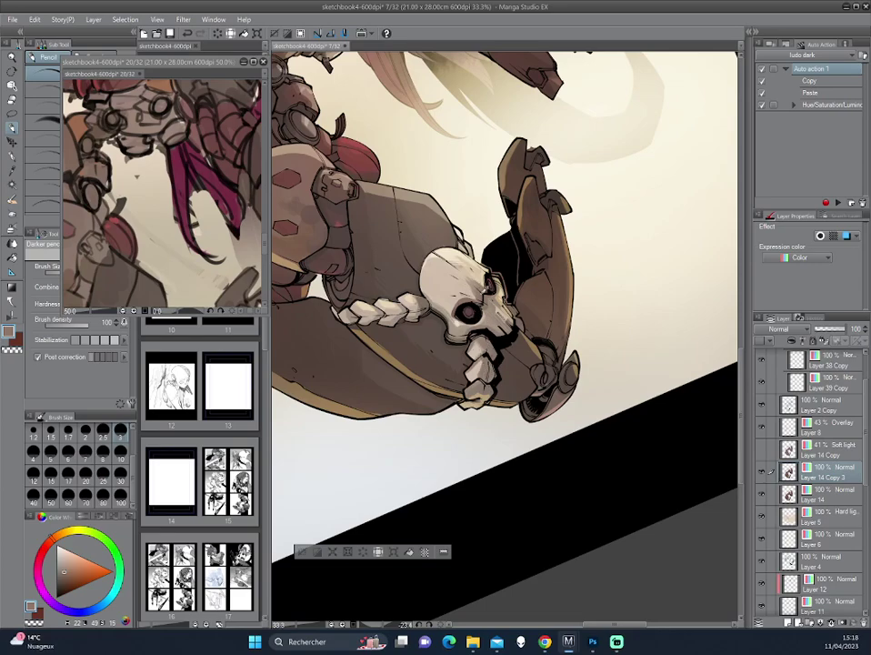
pyautogui.moveTo(368, 273); pyautogui.dragTo(361, 251)
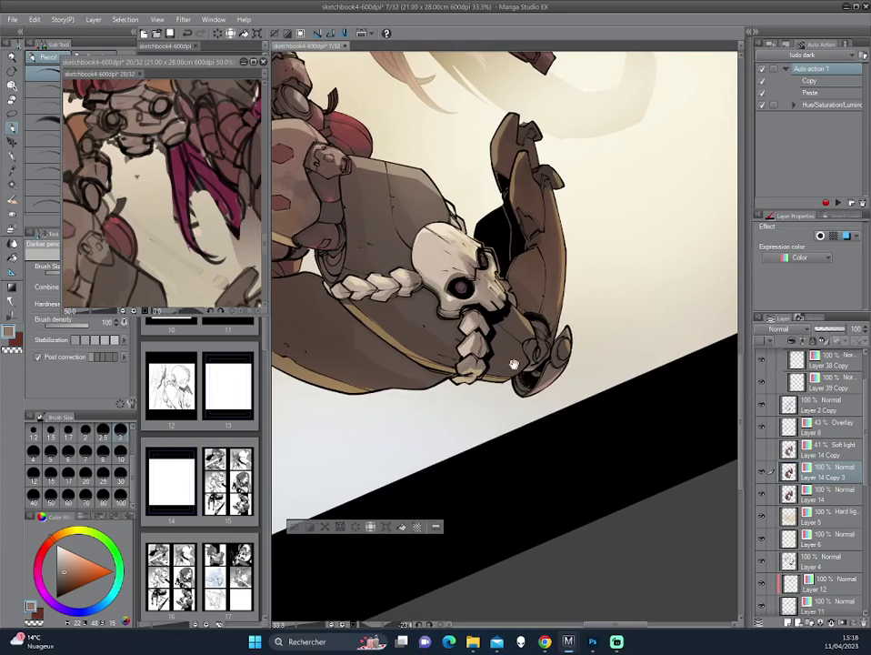
pyautogui.moveTo(361, 266); pyautogui.dragTo(355, 232)
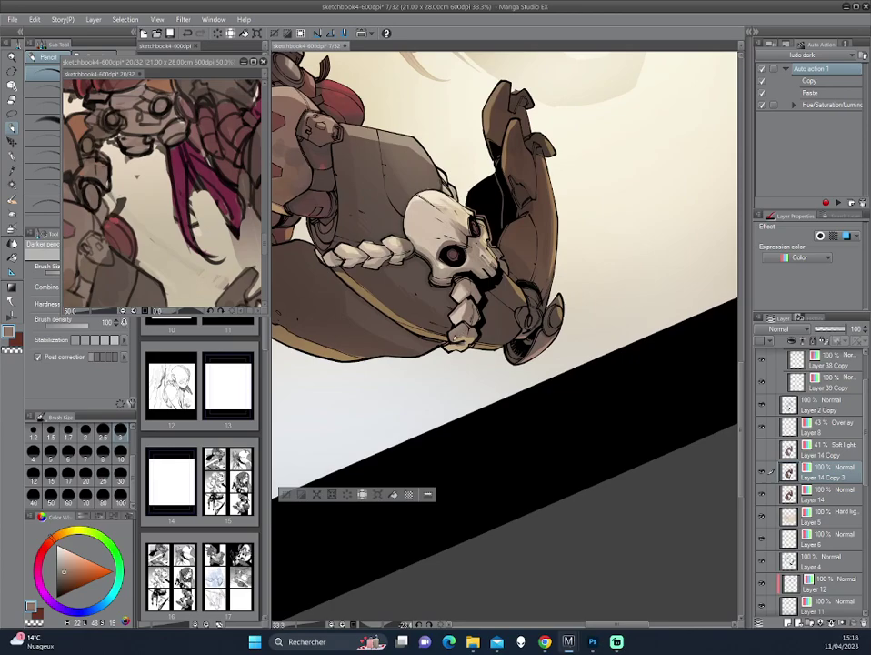
pyautogui.moveTo(358, 249)
pyautogui.mouseDown()
pyautogui.moveTo(391, 215)
pyautogui.moveTo(379, 241)
pyautogui.mouseUp()
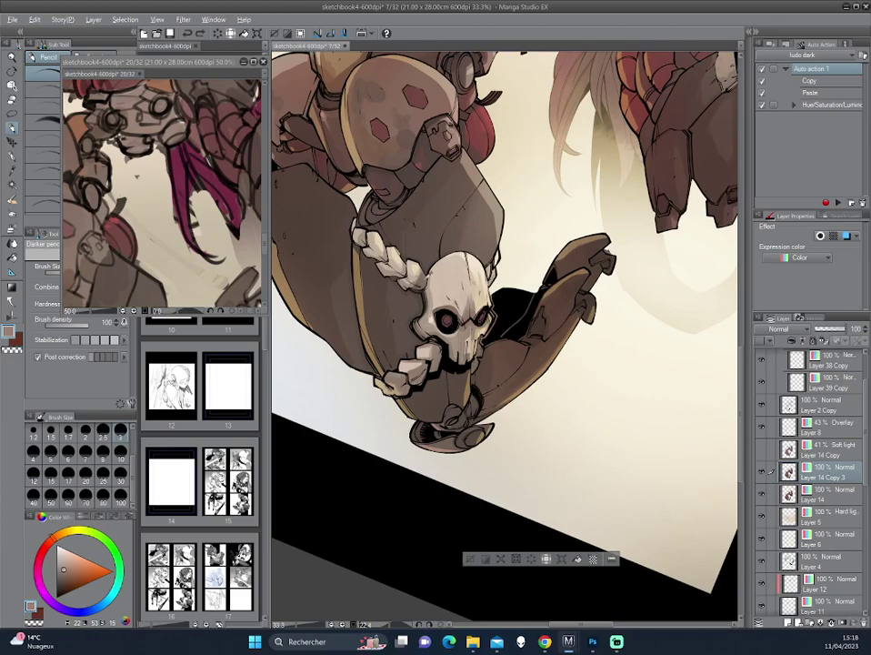
# Choose a darker muted brown and tilt the canvas diagonally over the mech's upper body
pyautogui.keyDown('alt'); pyautogui.click(326, 202); pyautogui.keyUp('alt')
pyautogui.keyDown('alt'); pyautogui.click(351, 278); pyautogui.keyUp('alt')
pyautogui.moveTo(350, 277); pyautogui.dragTo(401, 354)
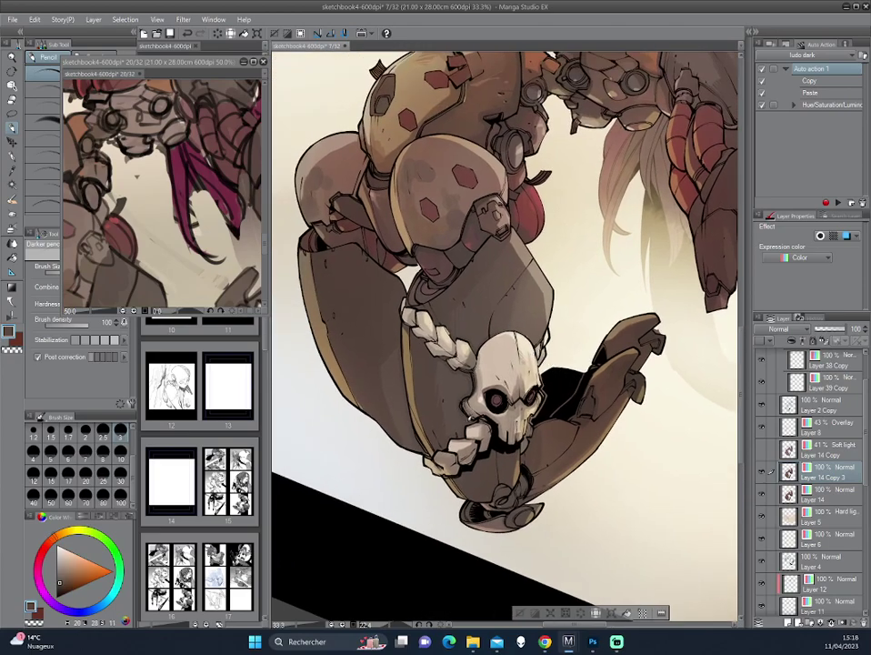
pyautogui.moveTo(556, 258); pyautogui.dragTo(317, 260)
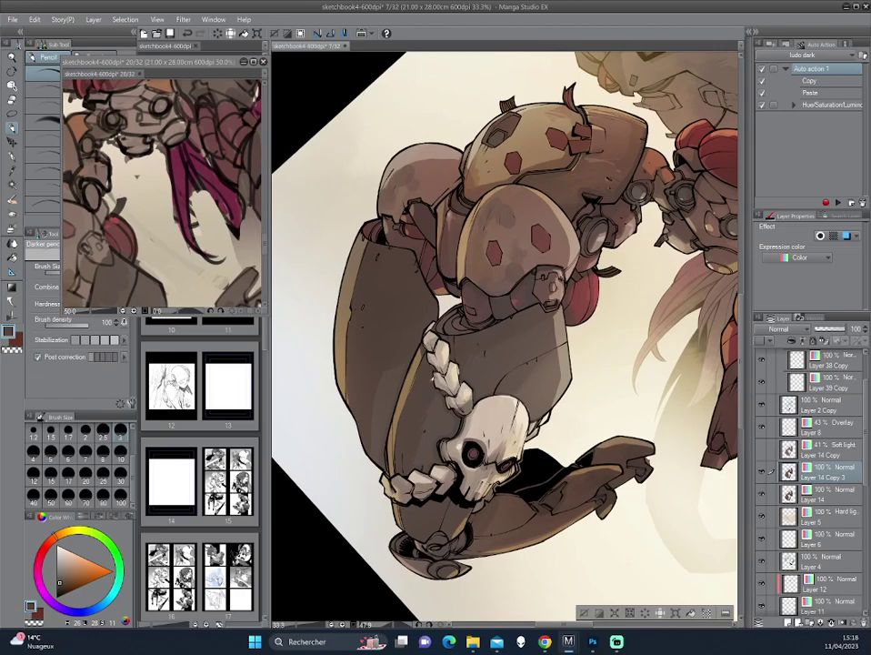
# Settle on a richer, more saturated brown for the painting colour
pyautogui.keyDown('alt'); pyautogui.click(315, 273); pyautogui.keyUp('alt')
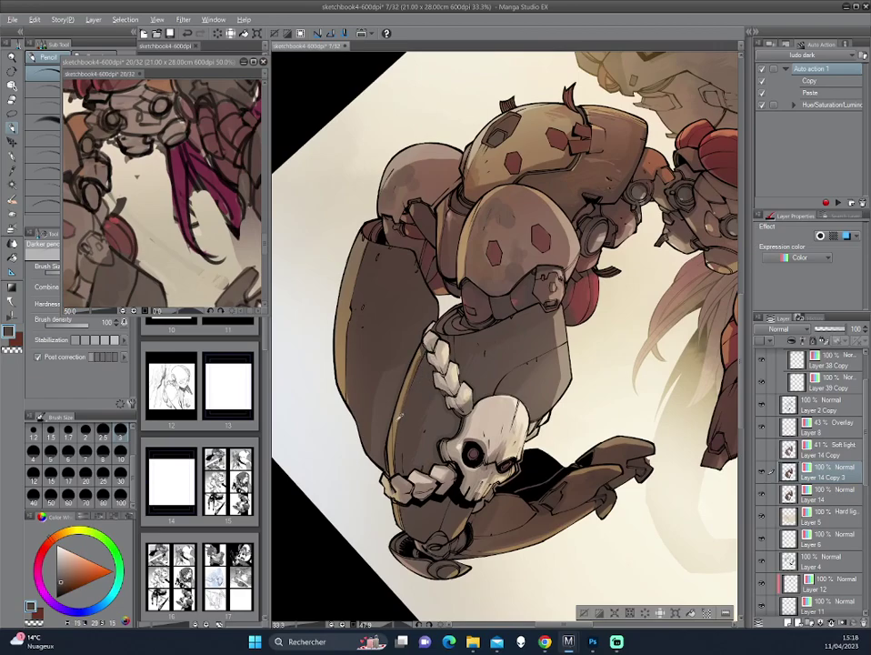
pyautogui.keyDown('alt'); pyautogui.click(313, 264); pyautogui.keyUp('alt')
pyautogui.keyDown('alt'); pyautogui.click(329, 280); pyautogui.keyUp('alt')
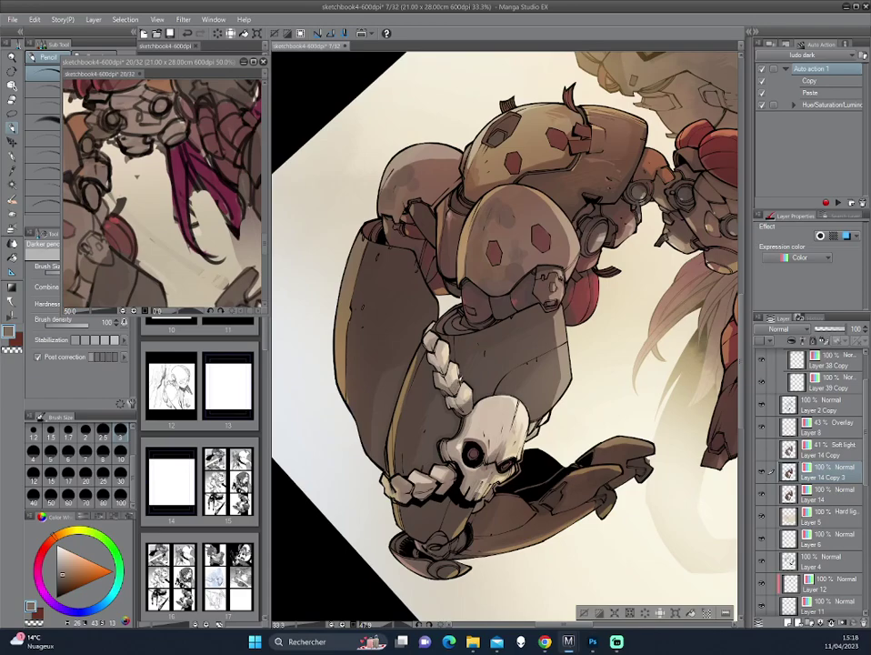
pyautogui.keyDown('alt'); pyautogui.click(332, 290); pyautogui.keyUp('alt')
pyautogui.keyDown('alt'); pyautogui.click(332, 271); pyautogui.keyUp('alt')
# Rotate and enlarge the view down to the mech's legs, then select the Oil paint brush
pyautogui.moveTo(324, 258); pyautogui.dragTo(401, 248)
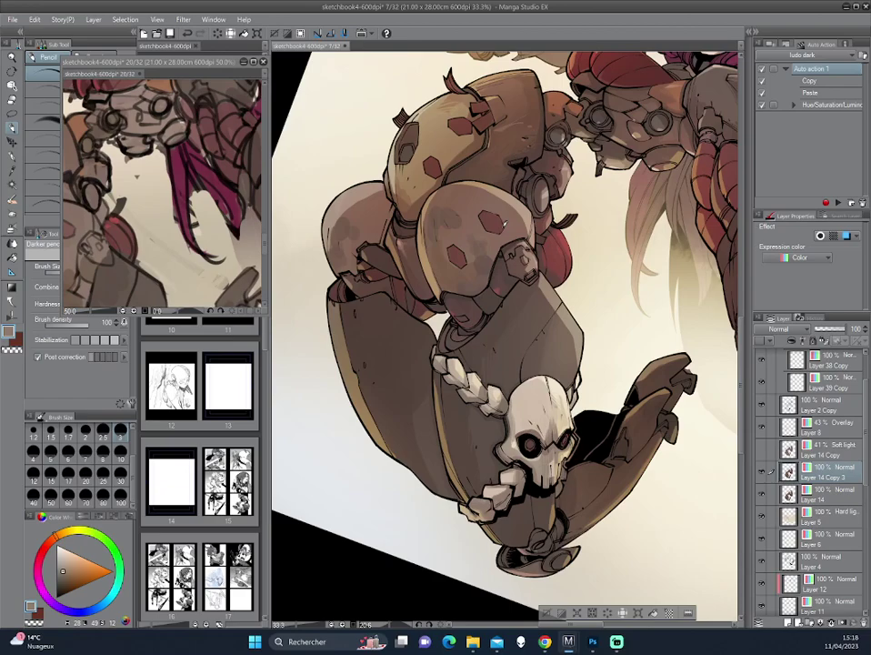
pyautogui.moveTo(376, 169); pyautogui.dragTo(309, 305)
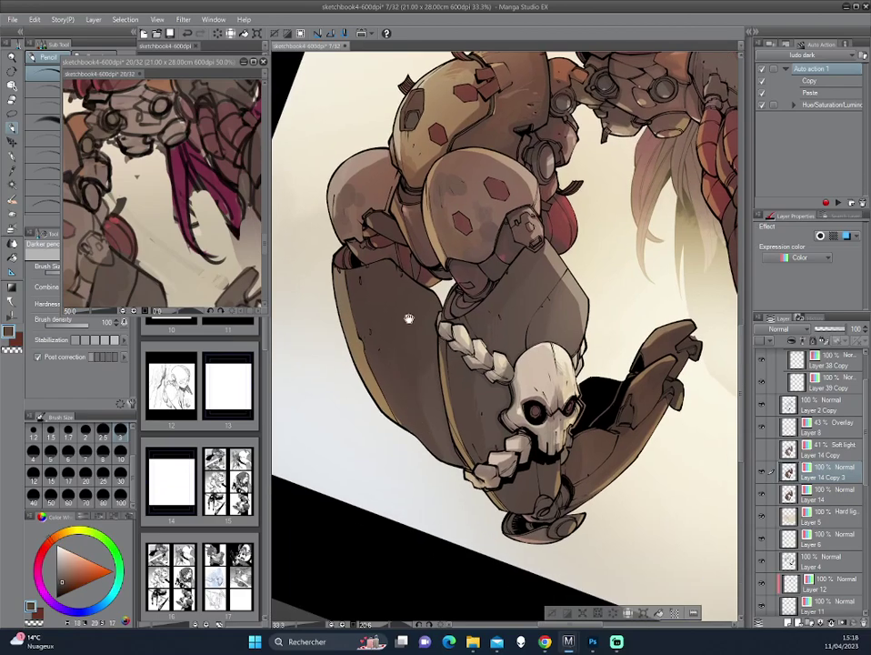
pyautogui.moveTo(306, 238); pyautogui.dragTo(329, 264)
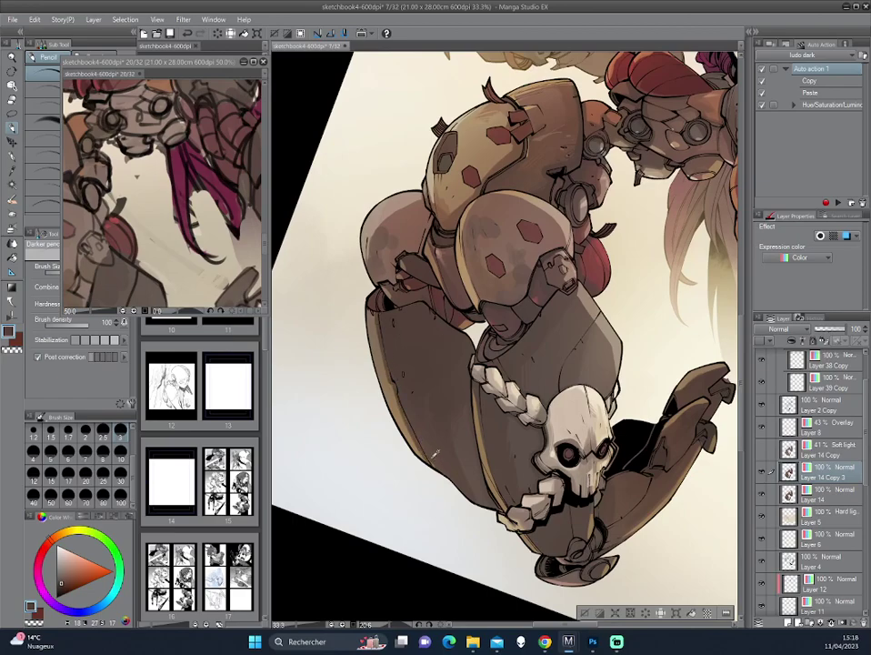
pyautogui.moveTo(530, 286); pyautogui.dragTo(518, 346)
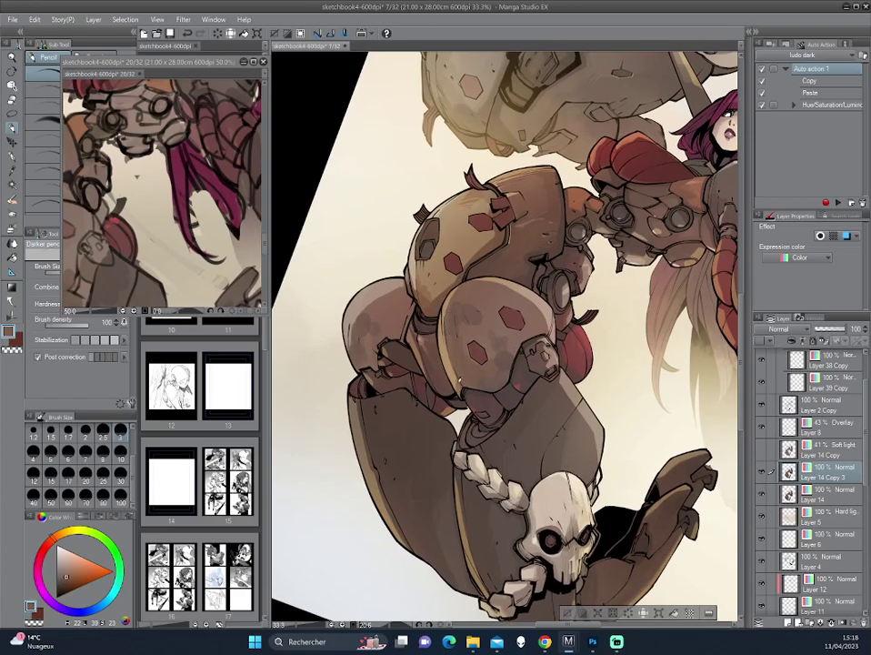
pyautogui.click(15, 197)
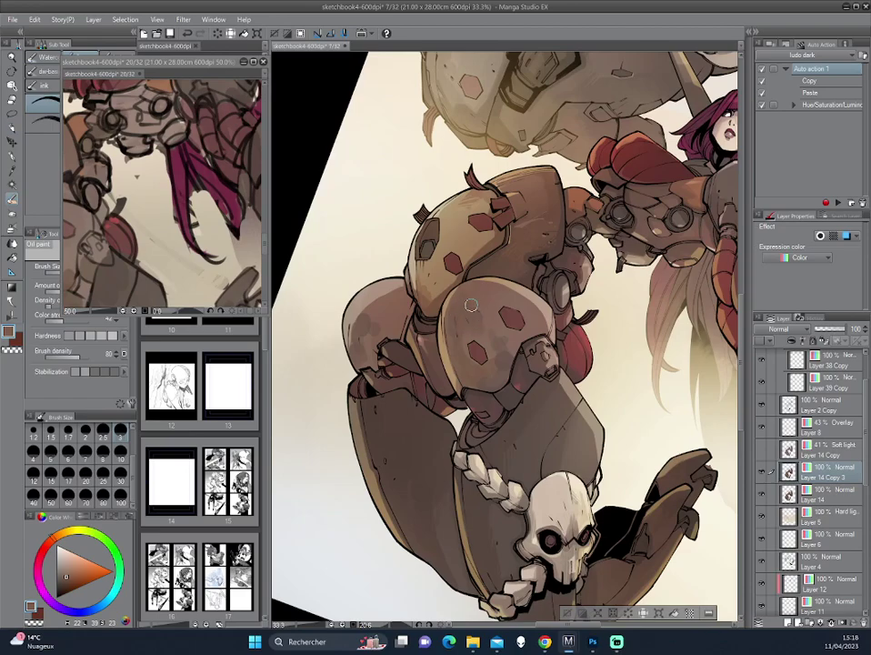
# Pick a darker red-brown and mirror the view to check the drawing, then flip back
pyautogui.keyDown('alt'); pyautogui.click(501, 375); pyautogui.keyUp('alt')
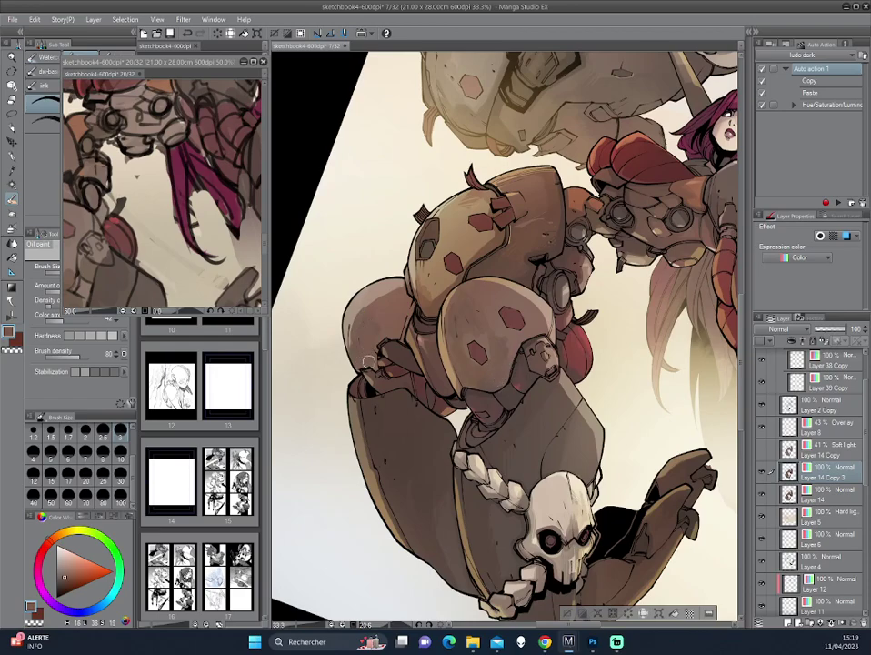
pyautogui.press('h')
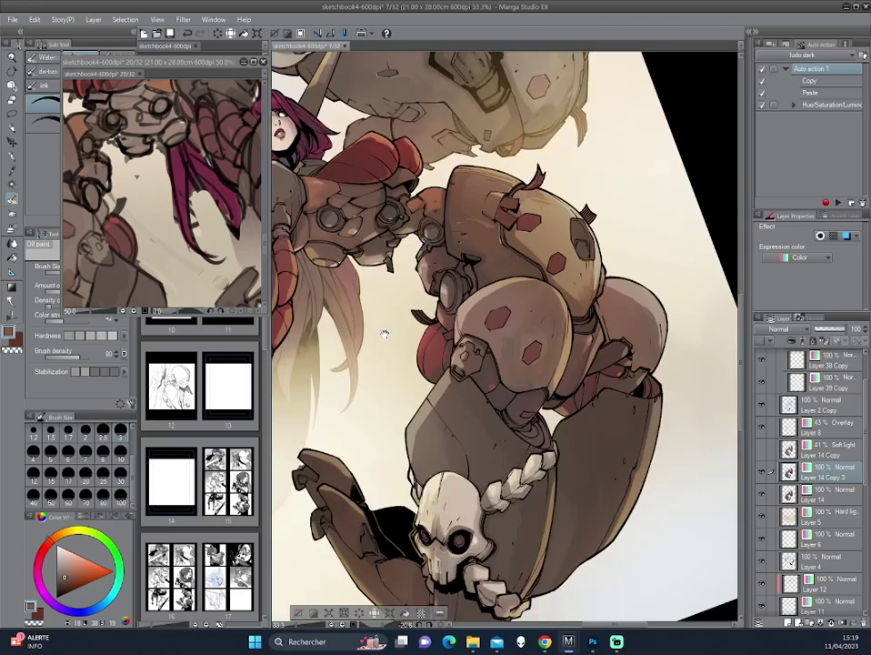
pyautogui.moveTo(384, 334); pyautogui.dragTo(366, 293)
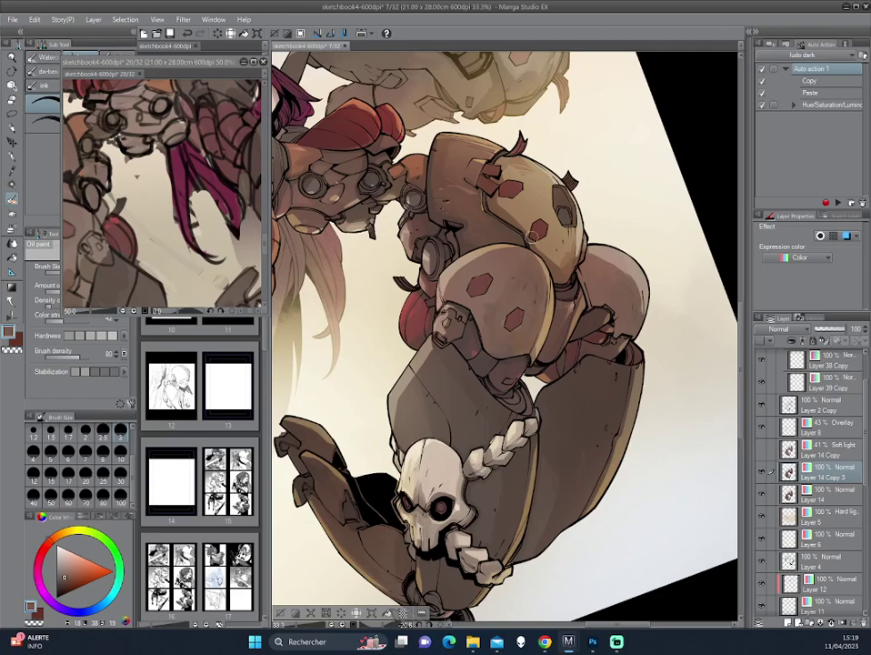
pyautogui.press('h')
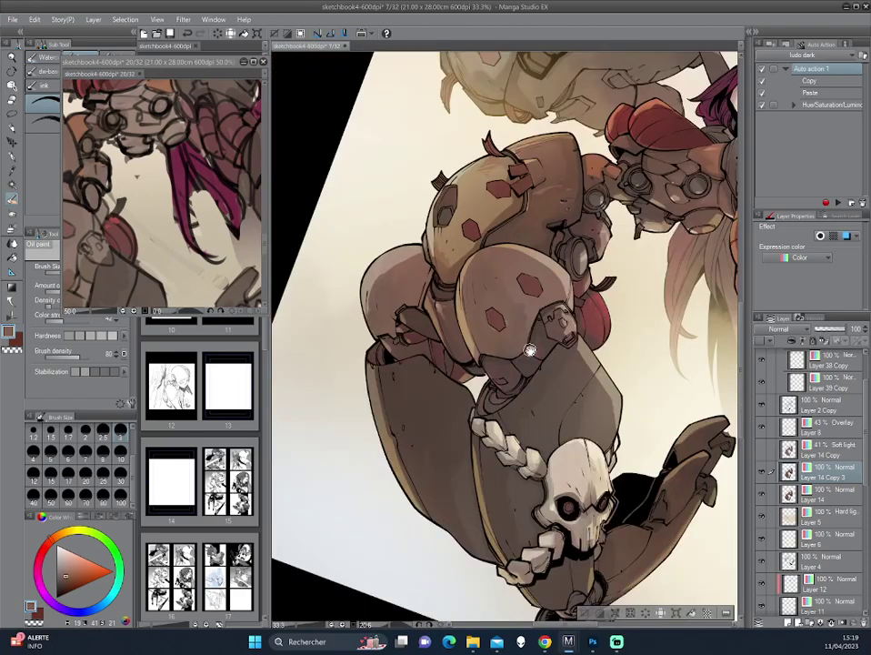
# Rotate slightly, mirror again and zoom out to check the whole illustration's proportions
pyautogui.press('-')
pyautogui.press('-')
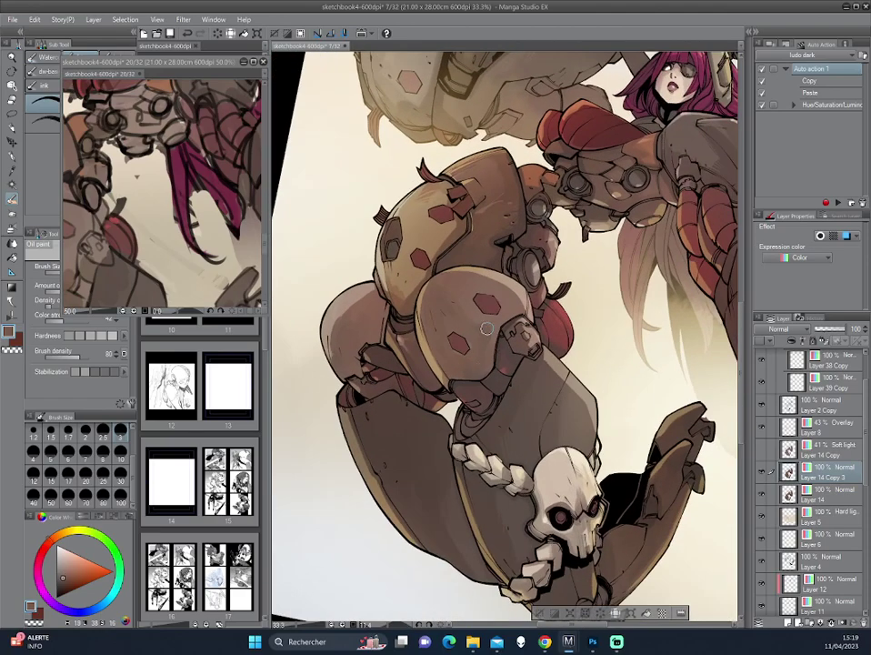
pyautogui.press('h')
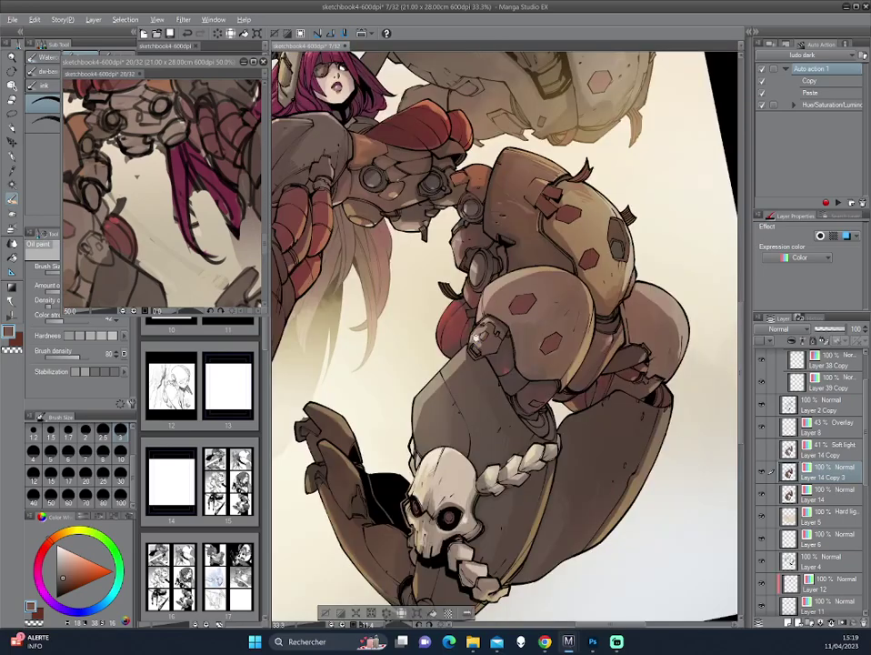
pyautogui.hotkey('ctrl', '-')
pyautogui.hotkey('ctrl', '+')
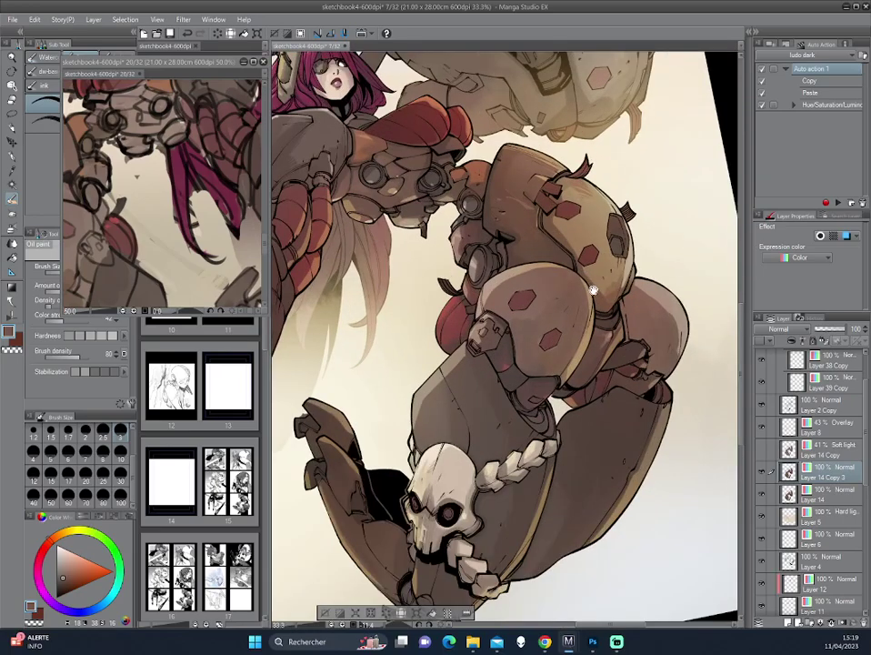
pyautogui.hotkey('ctrl', '-')
pyautogui.hotkey('ctrl', '-')
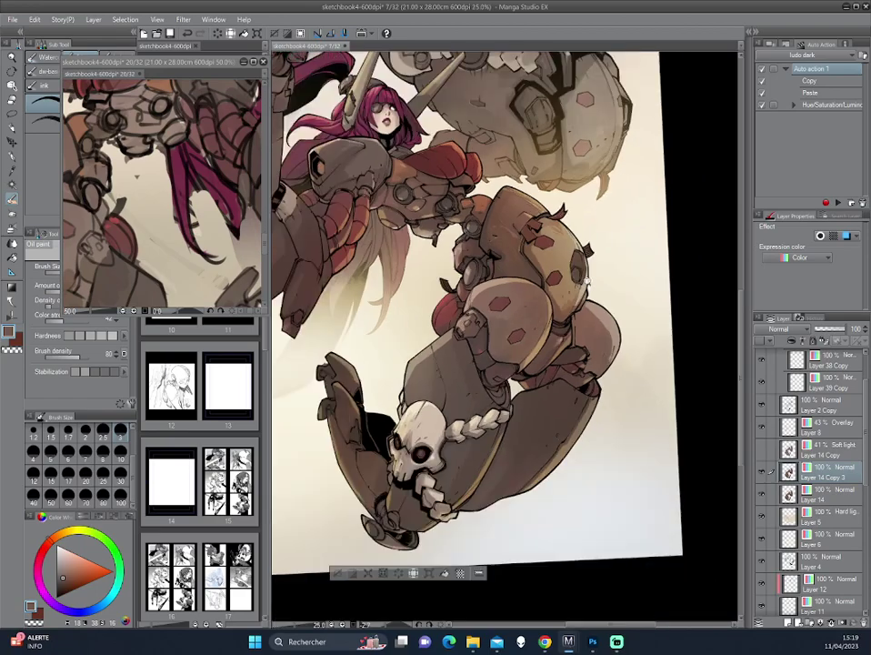
pyautogui.press('h')
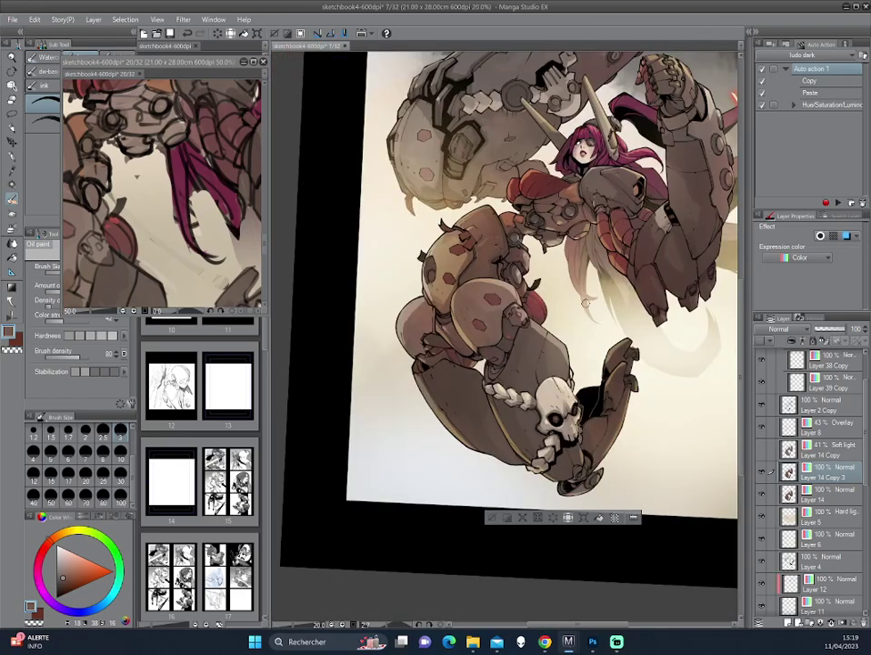
pyautogui.scroll(1, 511, 307)
pyautogui.scroll(1, 511, 306)
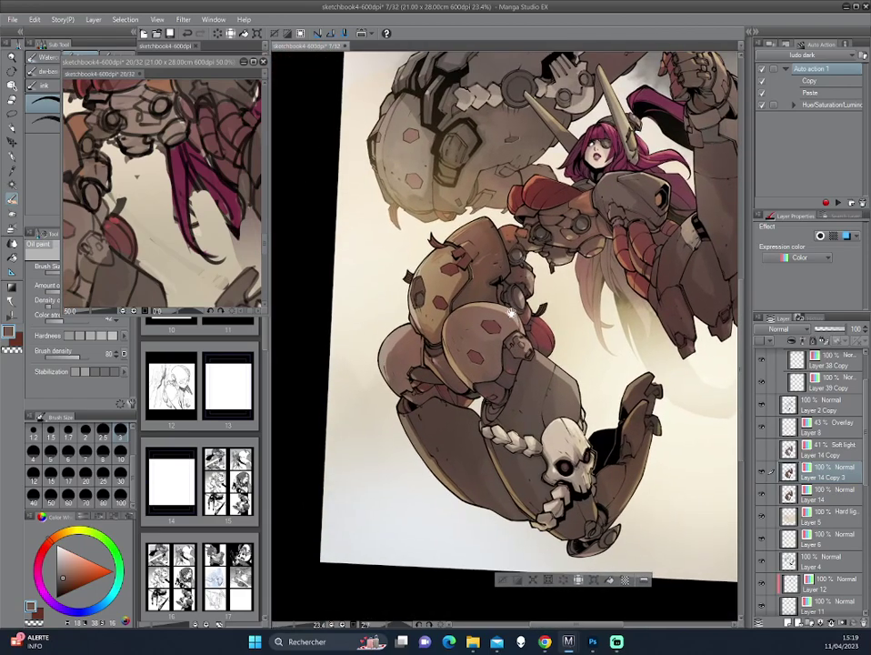
# Switch to the pen and sample colours from the mech's armour while rotating the view
pyautogui.press('p')
pyautogui.scroll(1, 499, 334)
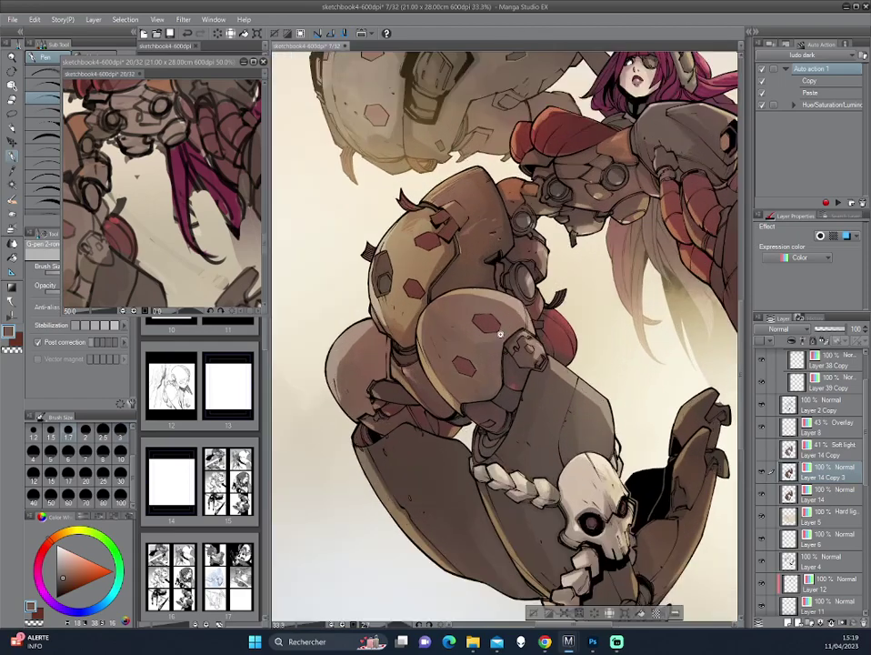
pyautogui.keyDown('alt'); pyautogui.click(571, 244); pyautogui.keyUp('alt')
pyautogui.keyDown('alt'); pyautogui.click(444, 324); pyautogui.keyUp('alt')
pyautogui.moveTo(452, 318); pyautogui.dragTo(473, 345)
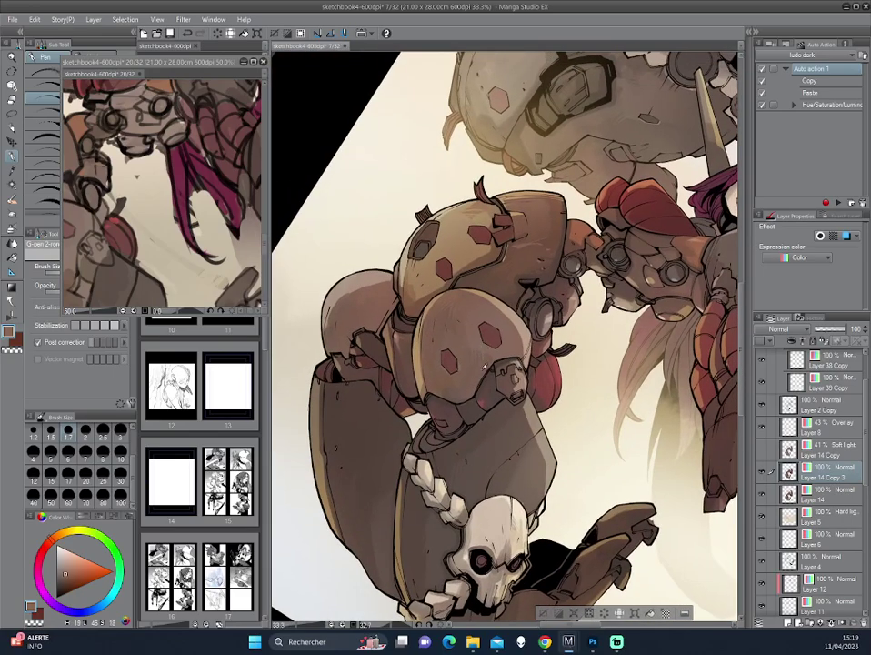
pyautogui.moveTo(486, 369); pyautogui.dragTo(373, 264)
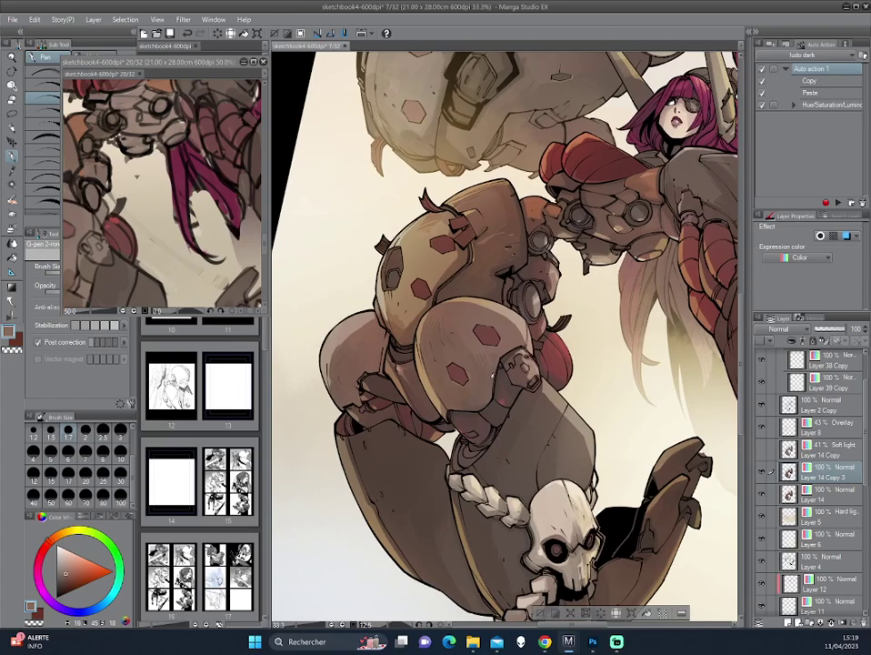
pyautogui.keyDown('alt'); pyautogui.click(344, 299); pyautogui.keyUp('alt')
# Sample a redder, darker shade from the mech and switch to the Darker pencil
pyautogui.moveTo(586, 269); pyautogui.dragTo(331, 231)
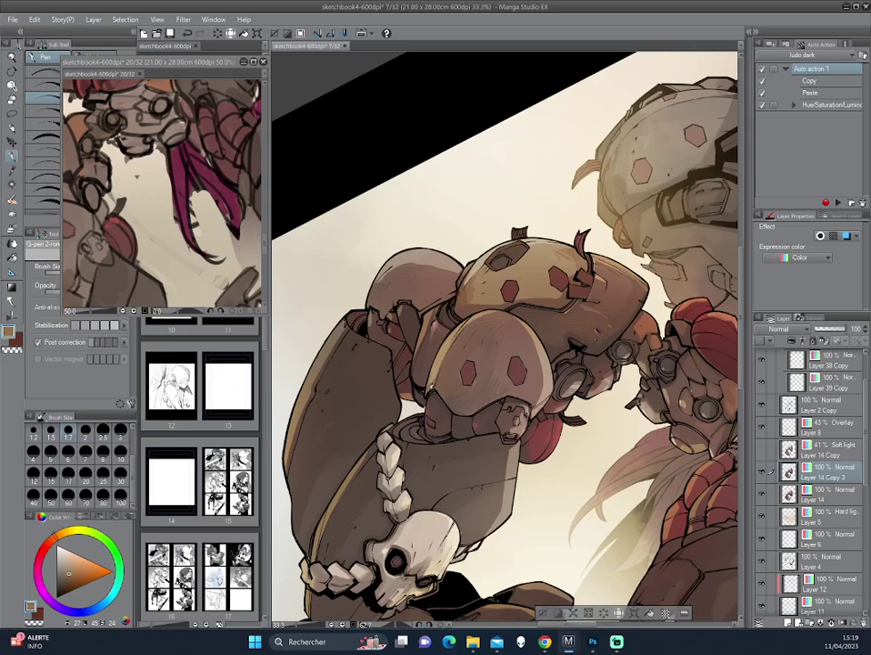
pyautogui.moveTo(331, 266); pyautogui.dragTo(368, 254)
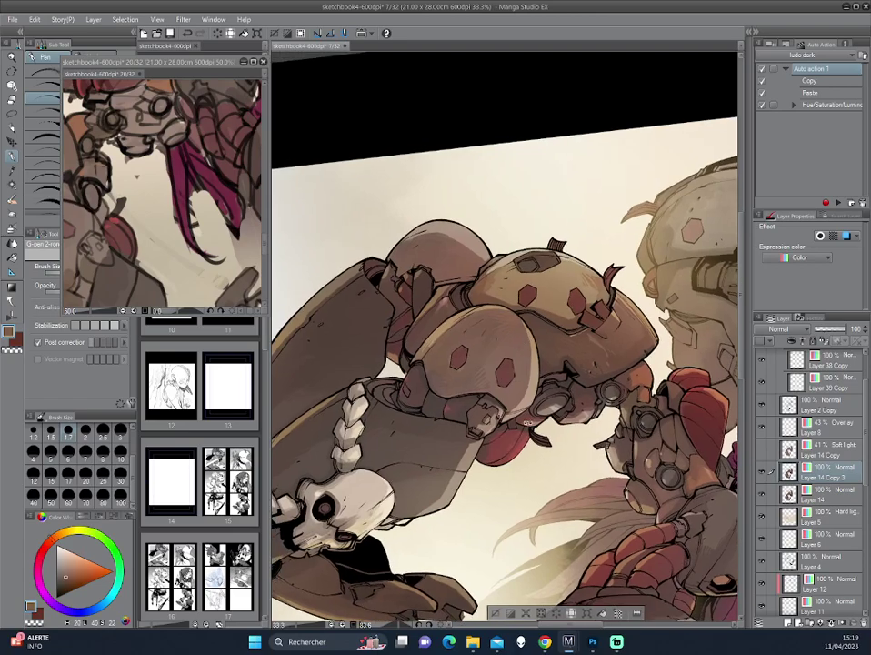
pyautogui.moveTo(385, 278)
pyautogui.mouseDown()
pyautogui.moveTo(403, 241)
pyautogui.moveTo(388, 218)
pyautogui.mouseUp()
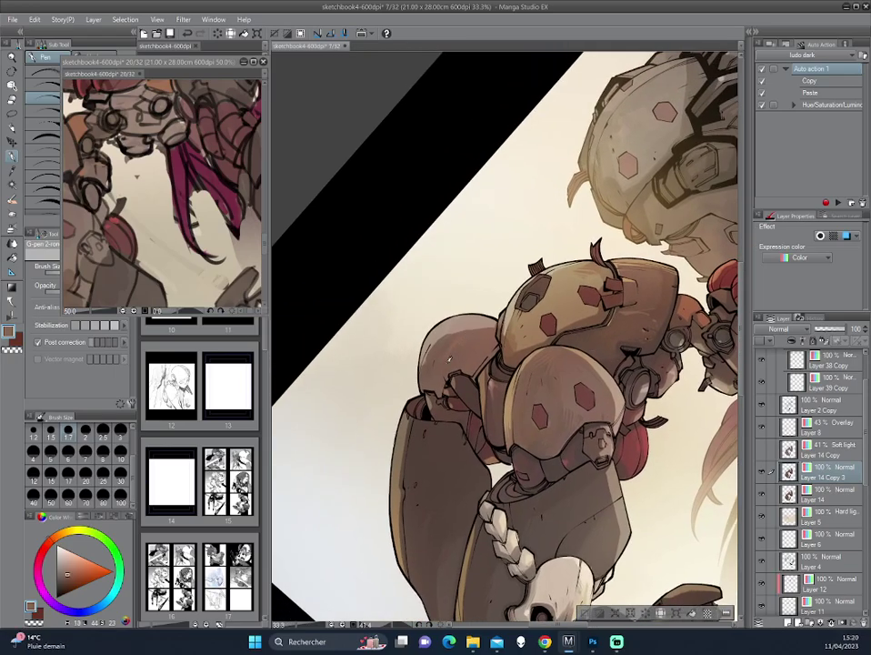
pyautogui.moveTo(461, 329); pyautogui.dragTo(509, 325)
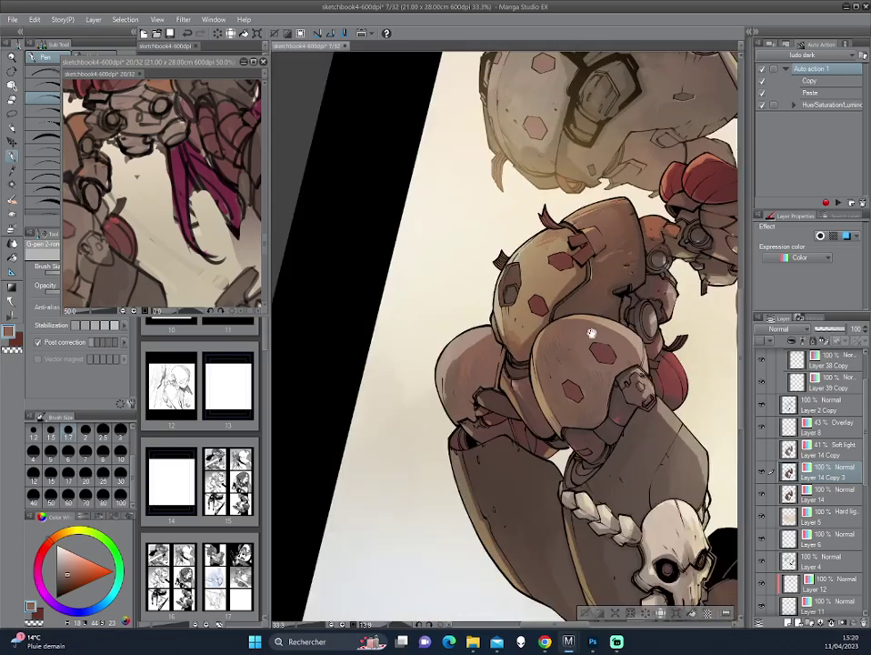
pyautogui.keyDown('alt'); pyautogui.click(372, 256); pyautogui.keyUp('alt')
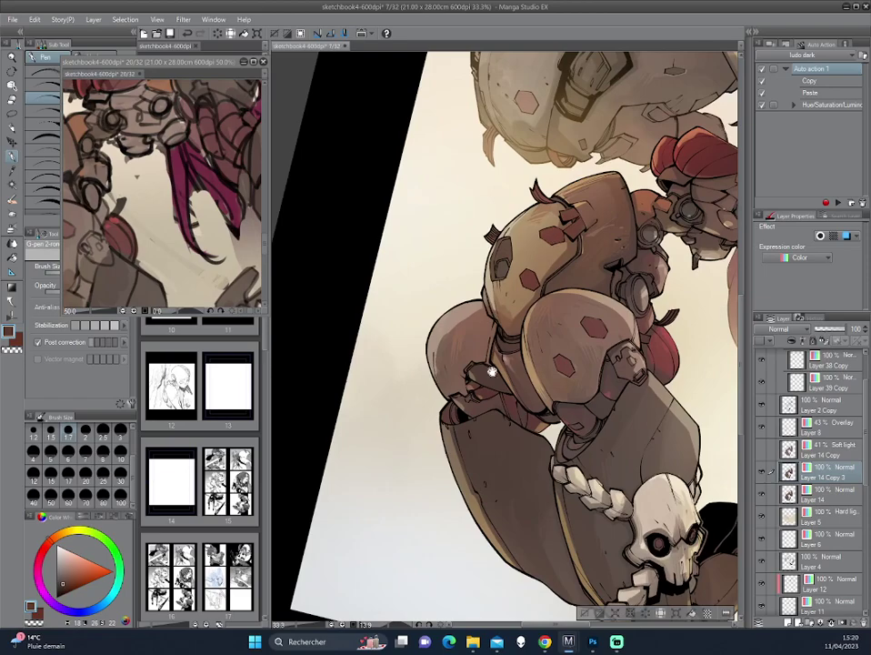
pyautogui.moveTo(369, 272); pyautogui.dragTo(406, 285)
pyautogui.keyDown('alt'); pyautogui.click(351, 260); pyautogui.keyUp('alt')
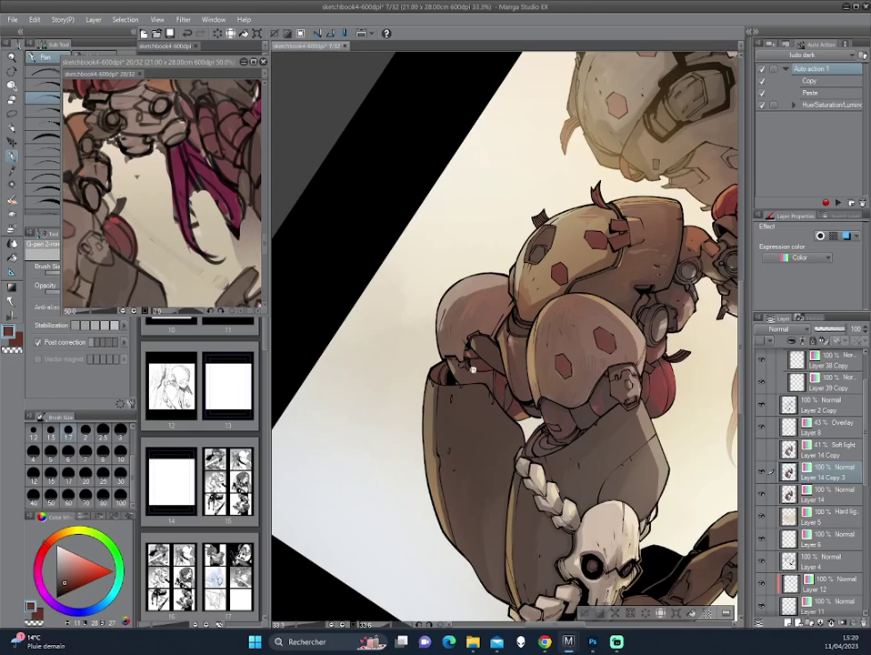
pyautogui.scroll(-1, 455, 205)
pyautogui.scroll(1, 604, 282)
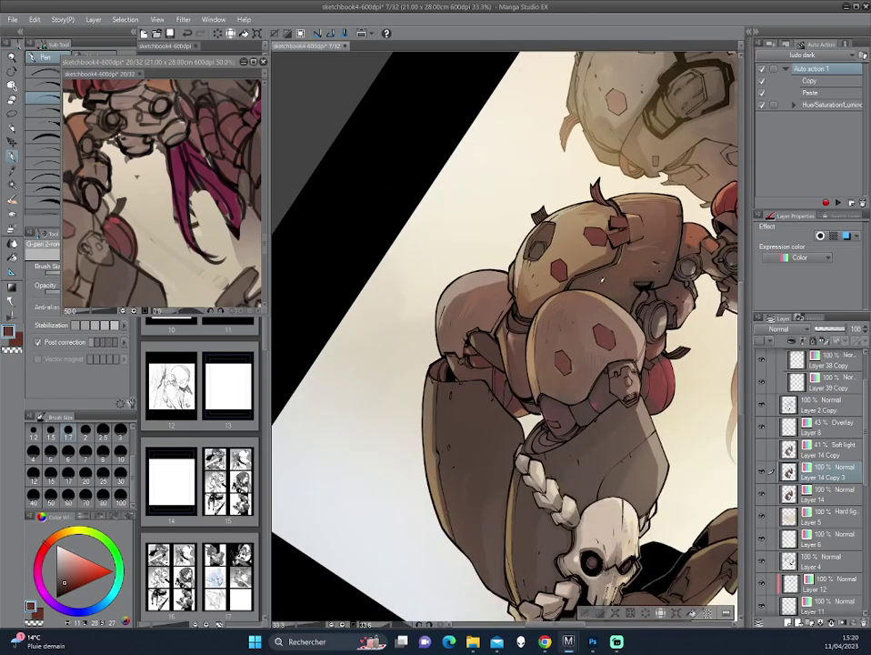
pyautogui.moveTo(604, 281)
pyautogui.mouseDown()
pyautogui.moveTo(597, 286)
pyautogui.moveTo(584, 231)
pyautogui.mouseUp()
pyautogui.press('p')
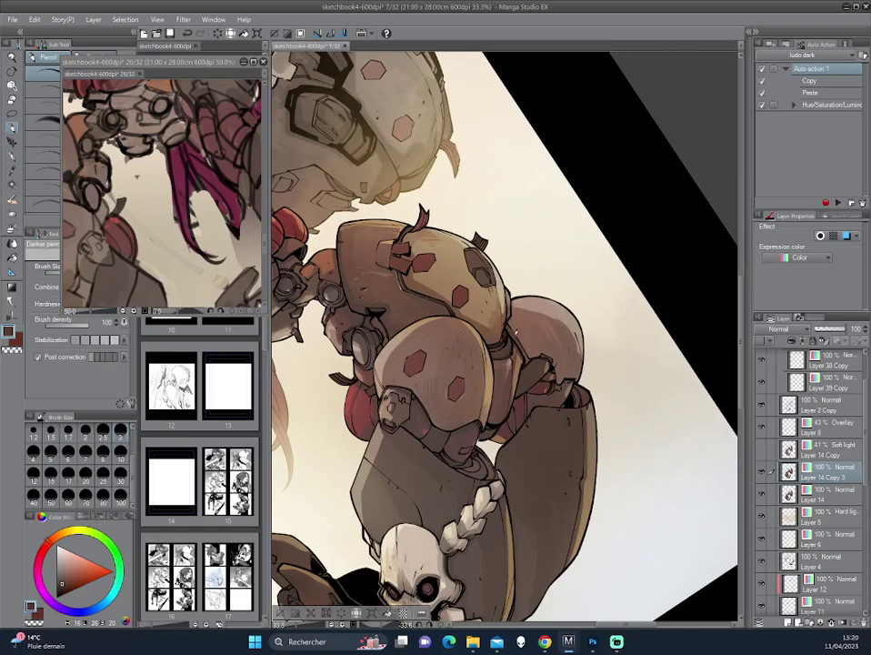
# Rotate the view with the rotate shortcut keys and pick a darker brown
pyautogui.press('^')
pyautogui.press('^')
pyautogui.press('^')
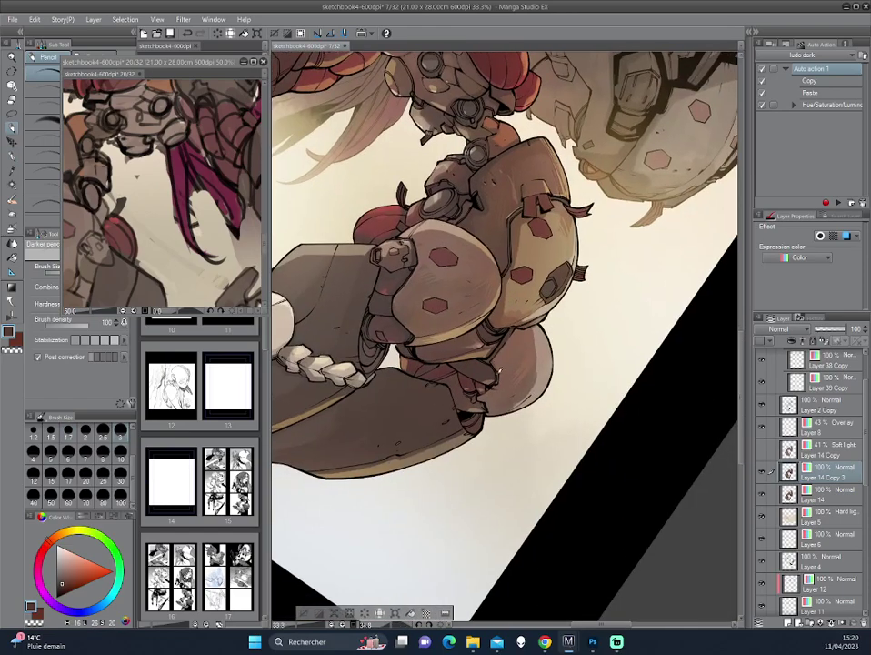
pyautogui.press('-')
pyautogui.press('-')
pyautogui.press('-')
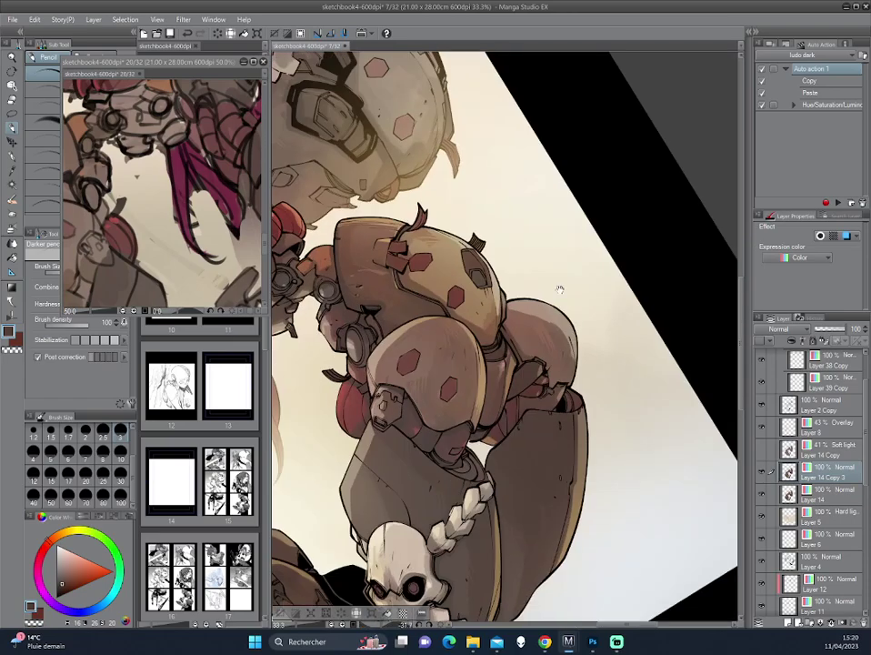
pyautogui.press('-')
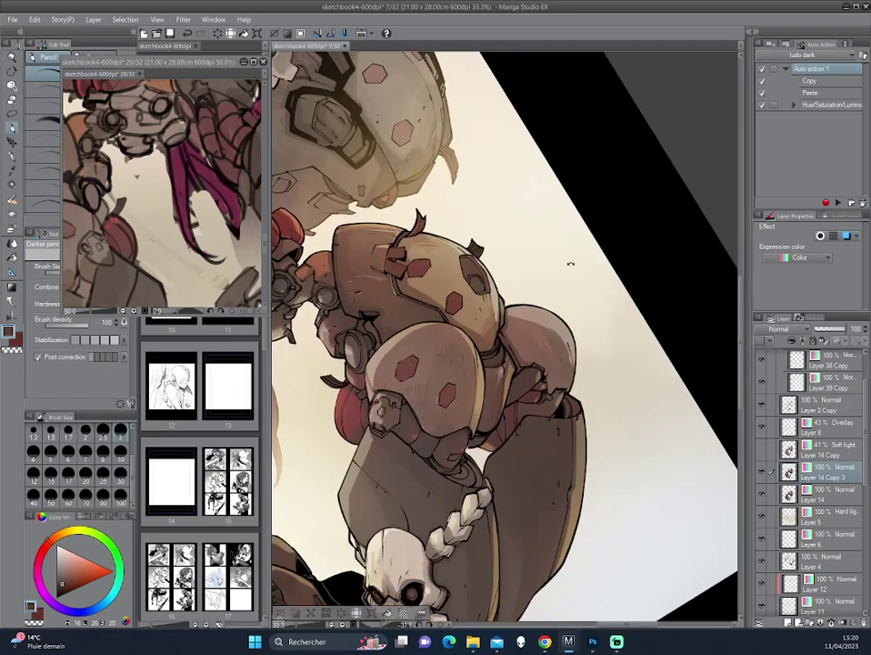
pyautogui.press('^')
pyautogui.press('^')
pyautogui.press('^')
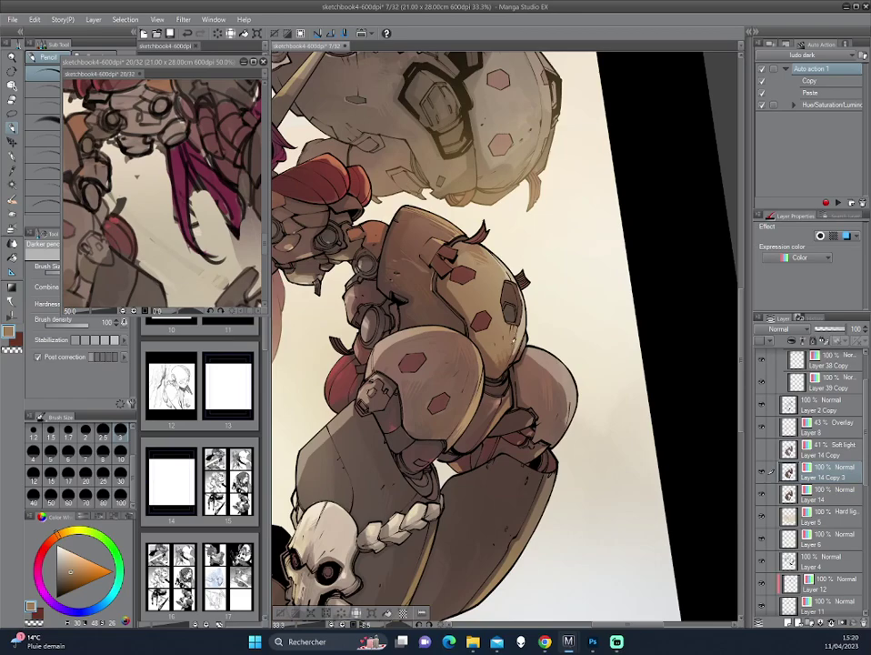
pyautogui.scroll(2, 382, 233)
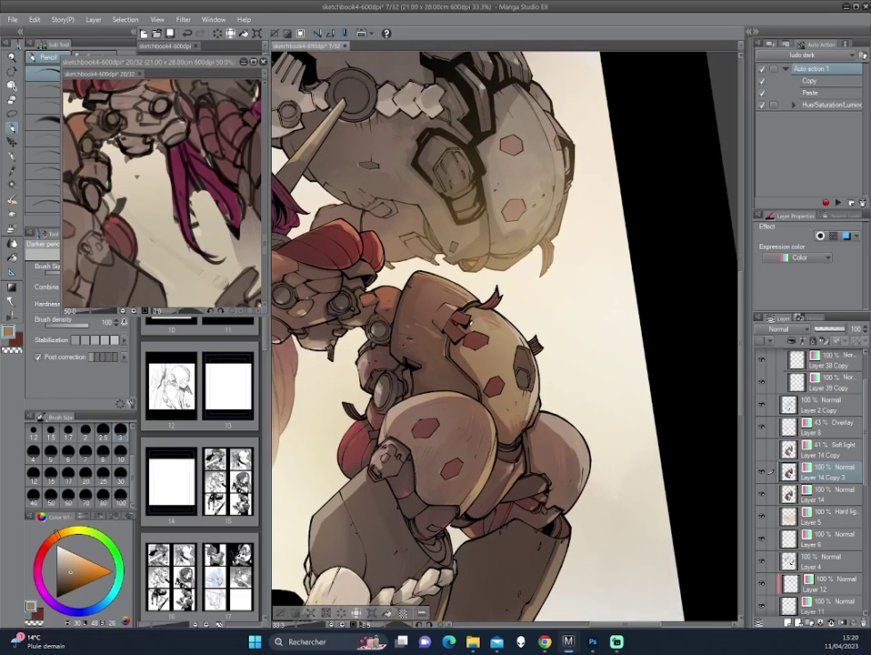
pyautogui.keyDown('alt'); pyautogui.click(356, 236); pyautogui.keyUp('alt')
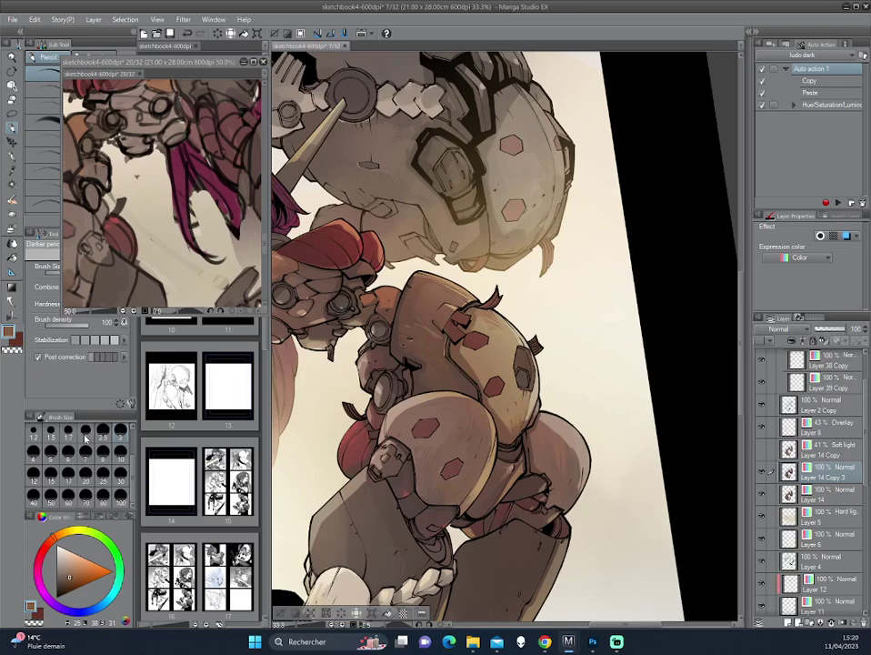
# Pick a redder brown, then zoom out to 20% and pan to review the mech's lower legs
pyautogui.moveTo(384, 213); pyautogui.dragTo(373, 238)
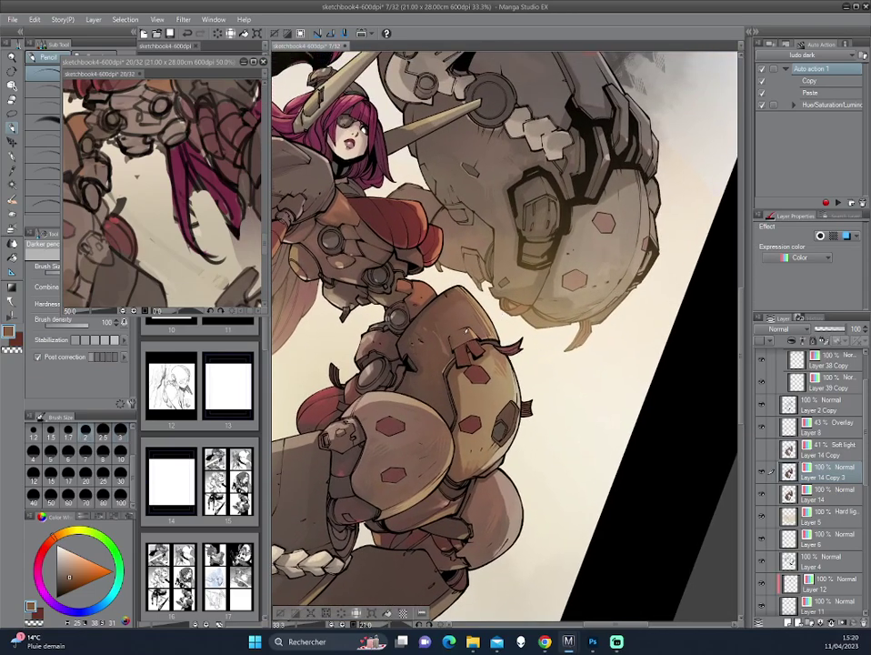
pyautogui.keyDown('alt'); pyautogui.click(346, 269); pyautogui.keyUp('alt')
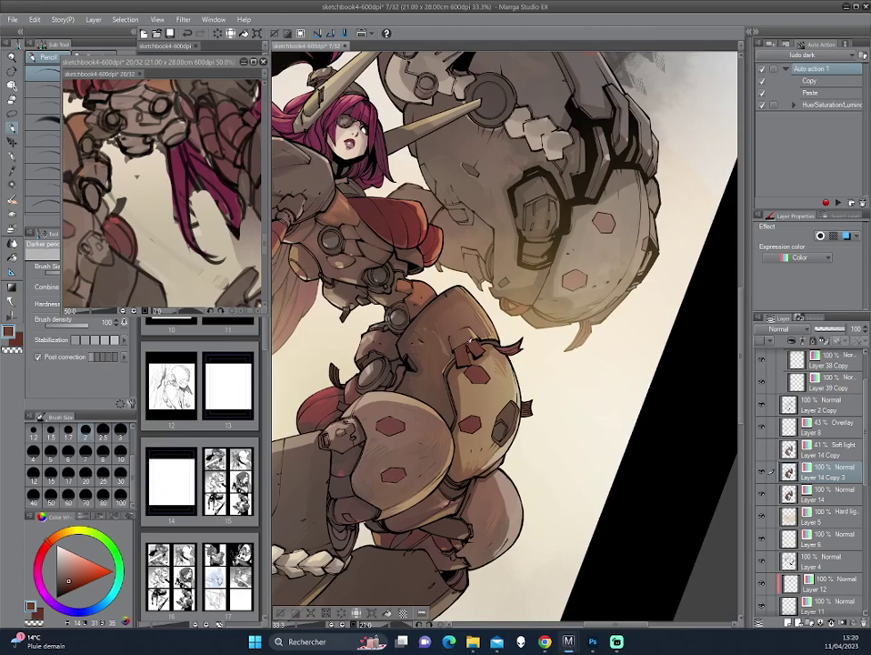
pyautogui.scroll(-1, 386, 219)
pyautogui.scroll(-1, 405, 224)
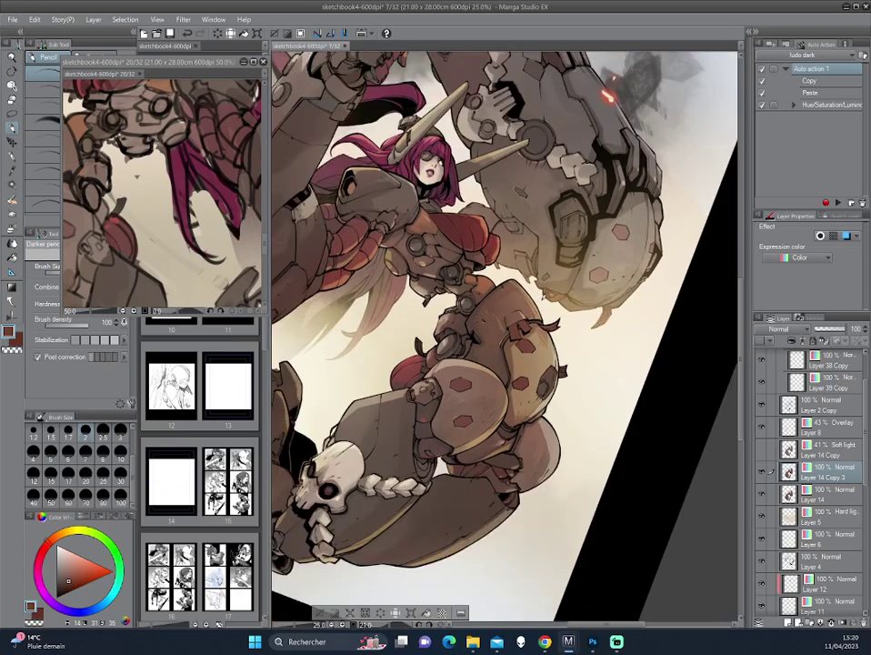
pyautogui.moveTo(415, 278); pyautogui.dragTo(418, 234)
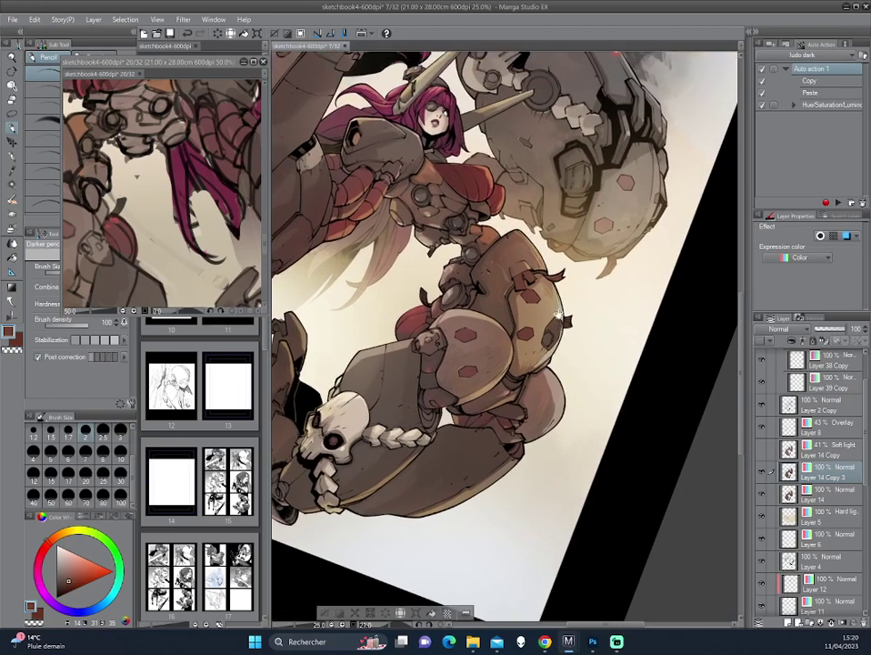
pyautogui.scroll(1, 513, 298)
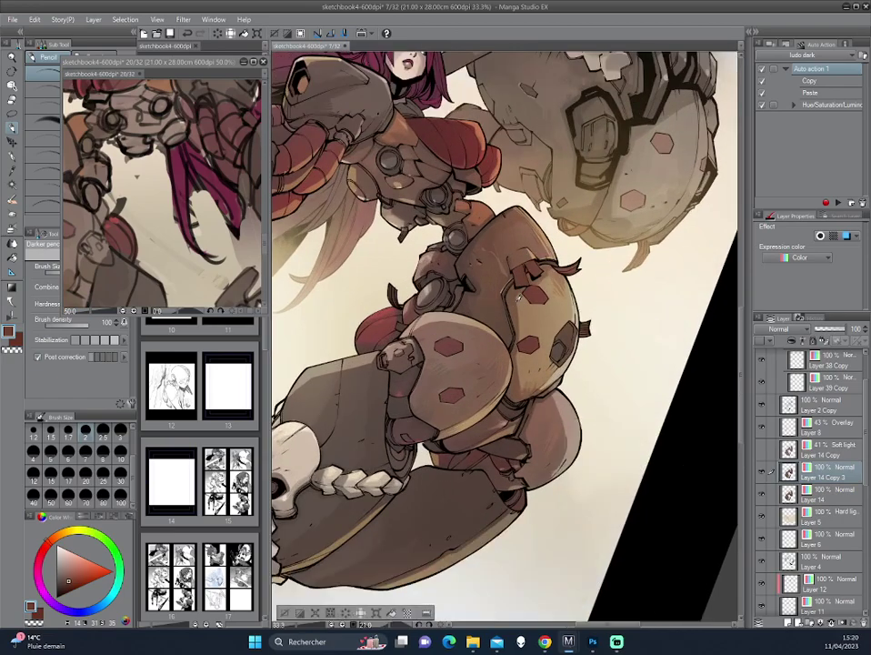
pyautogui.moveTo(385, 284); pyautogui.dragTo(420, 244)
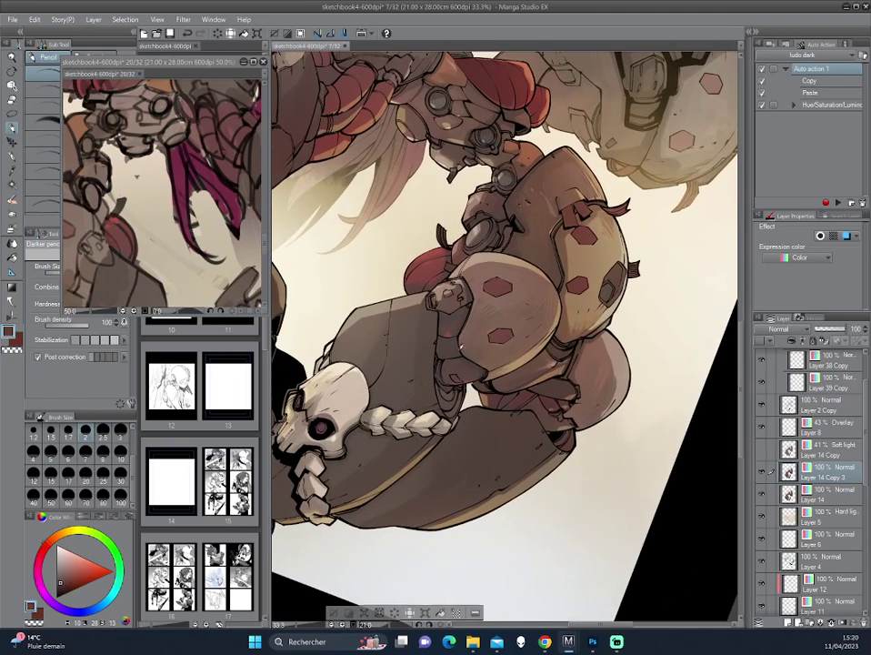
pyautogui.scroll(-1, 589, 272)
# Mirror the canvas, frame the whole figure in the reference view, and switch to red
pyautogui.scroll(-1, 589, 268)
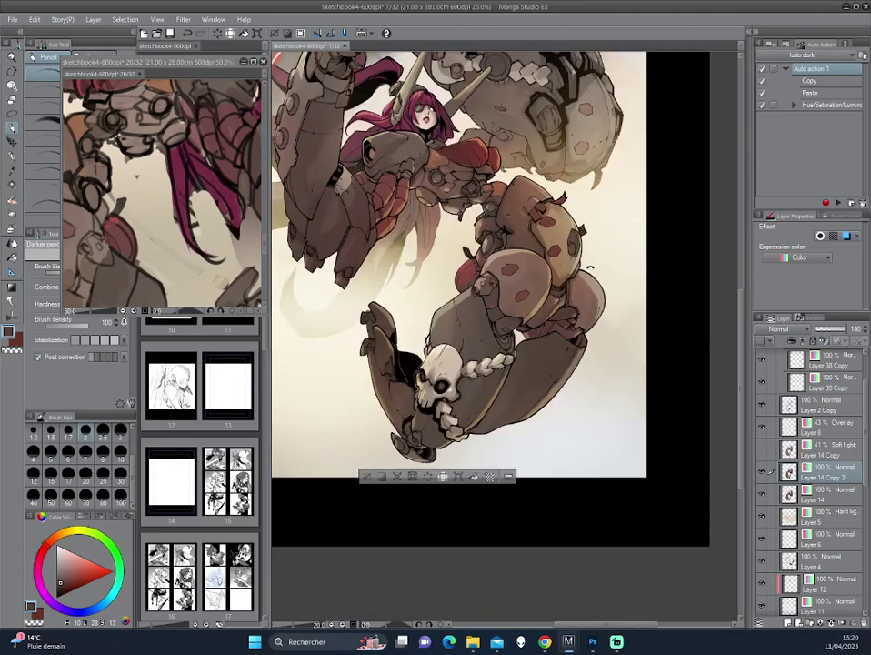
pyautogui.press('h')
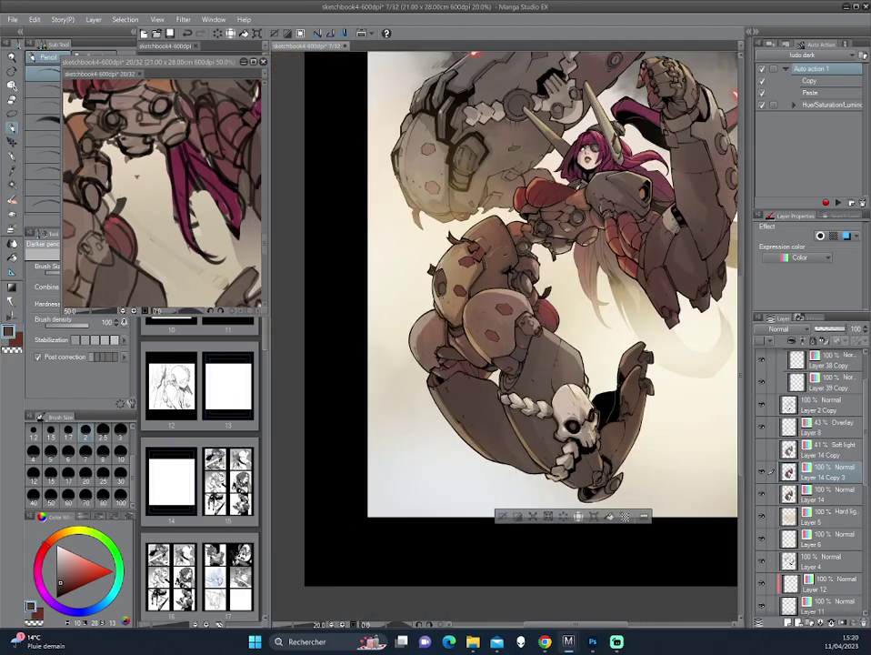
pyautogui.click(136, 171)
pyautogui.scroll(-2, 134, 151)
pyautogui.moveTo(134, 151); pyautogui.dragTo(181, 198)
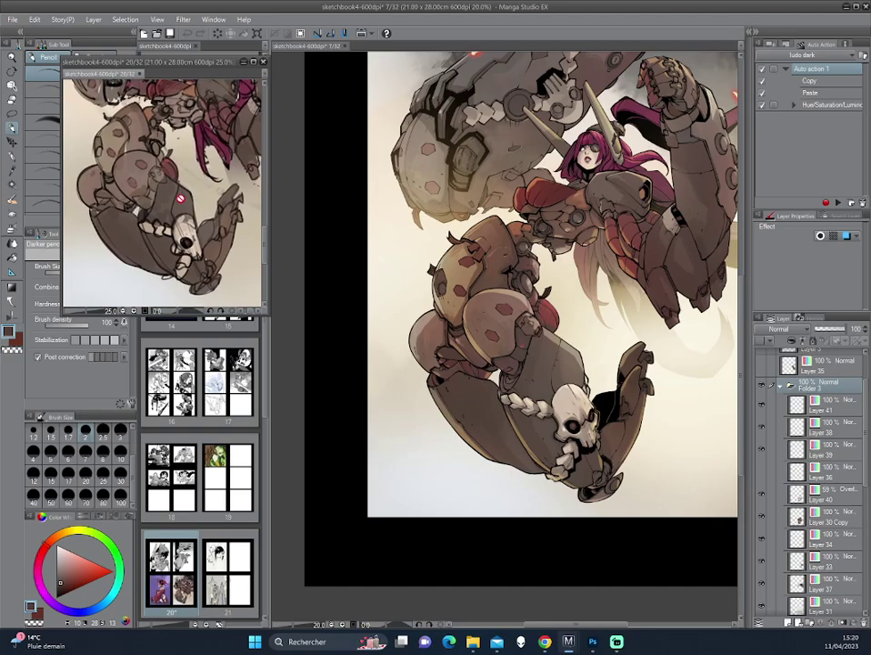
pyautogui.scroll(3, 412, 195)
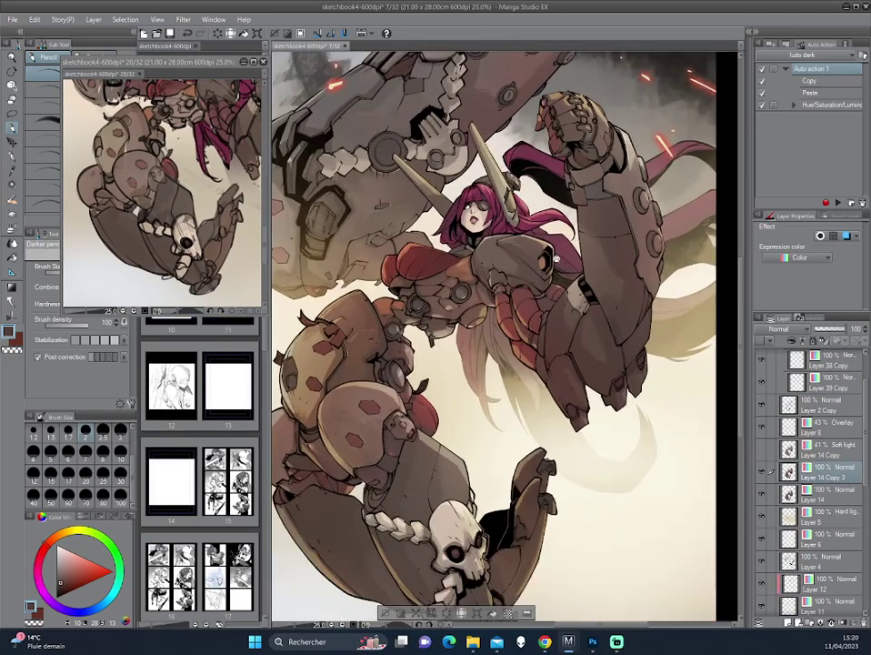
pyautogui.keyDown('alt'); pyautogui.click(374, 257); pyautogui.keyUp('alt')
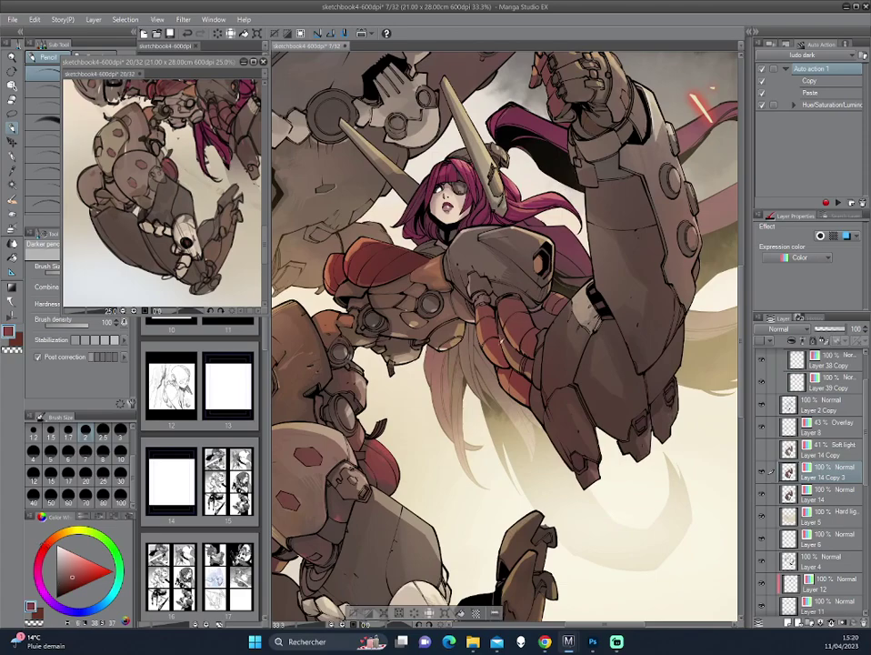
# Rotate the canvas, fine-tune the red, then switch to a lighter orange
pyautogui.press('^')
pyautogui.press('^')
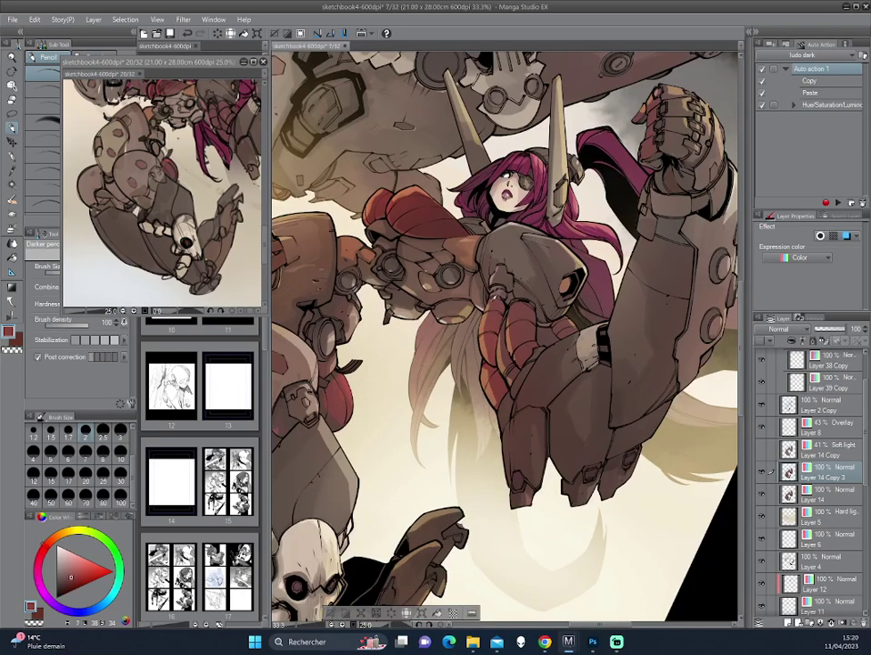
pyautogui.press('^')
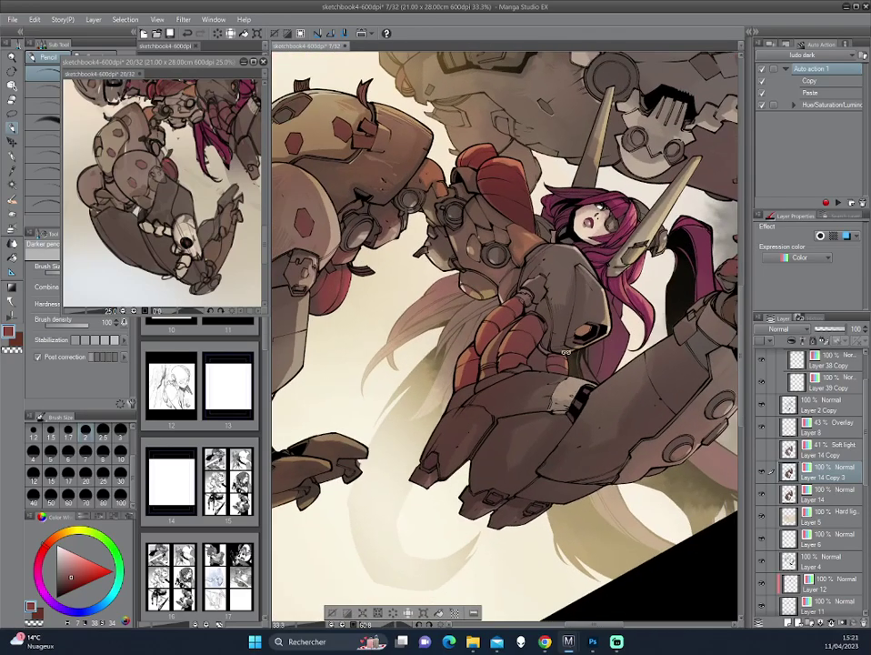
pyautogui.press('-')
pyautogui.press('-')
pyautogui.press('^')
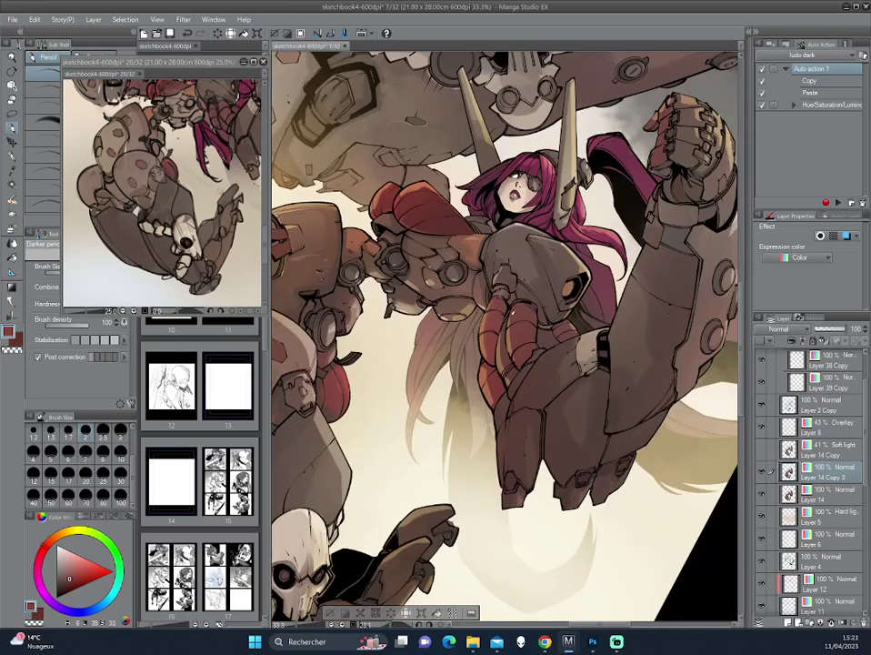
pyautogui.keyDown('alt'); pyautogui.click(370, 280); pyautogui.keyUp('alt')
pyautogui.keyDown('alt'); pyautogui.click(371, 300); pyautogui.keyUp('alt')
pyautogui.keyDown('alt'); pyautogui.click(360, 245); pyautogui.keyUp('alt')
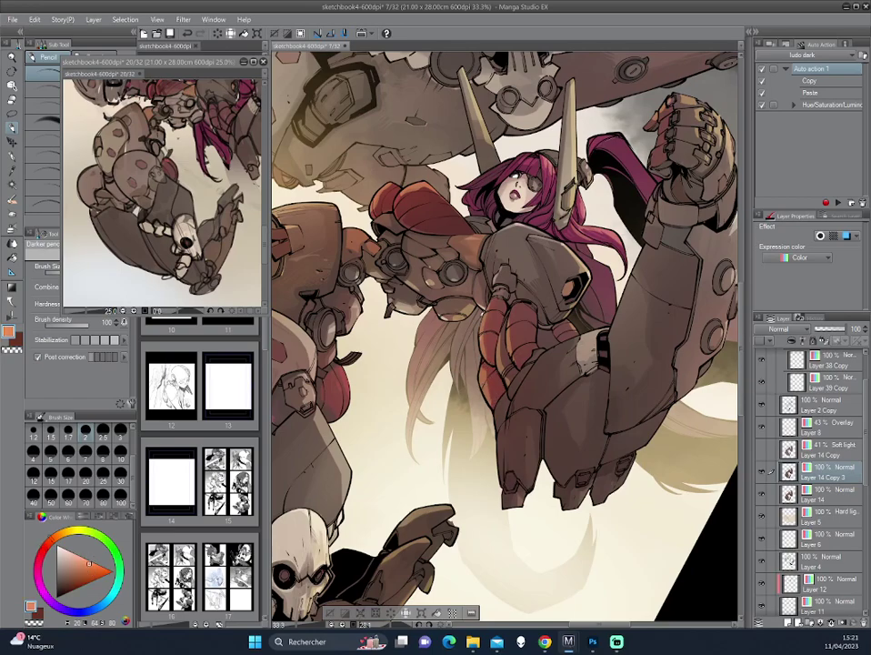
pyautogui.click(78, 548)
# Sample dark red from the artwork, switch back to orange, and rotate the canvas clockwise
pyautogui.moveTo(487, 406); pyautogui.dragTo(369, 279)
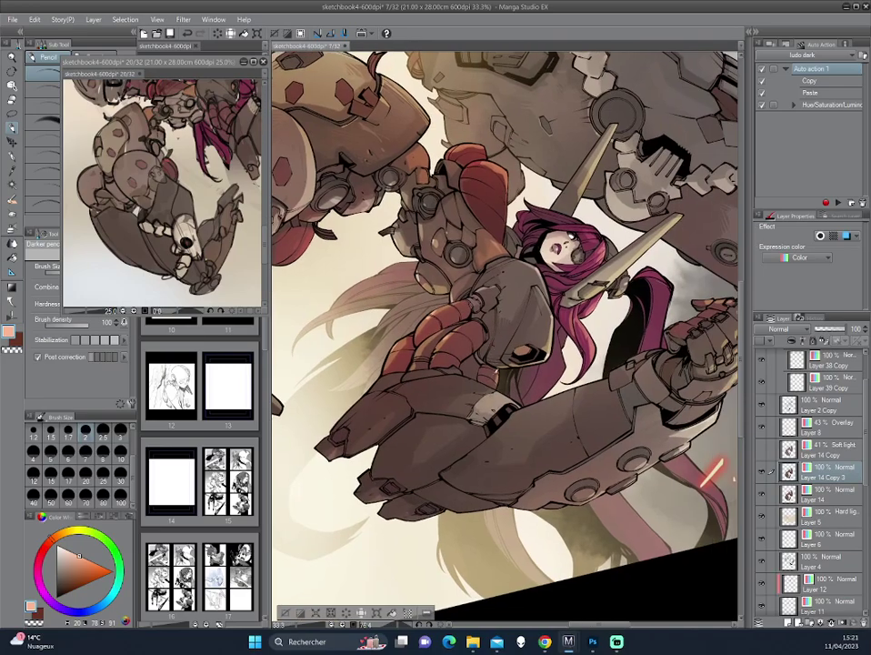
pyautogui.keyDown('alt'); pyautogui.click(373, 280); pyautogui.keyUp('alt')
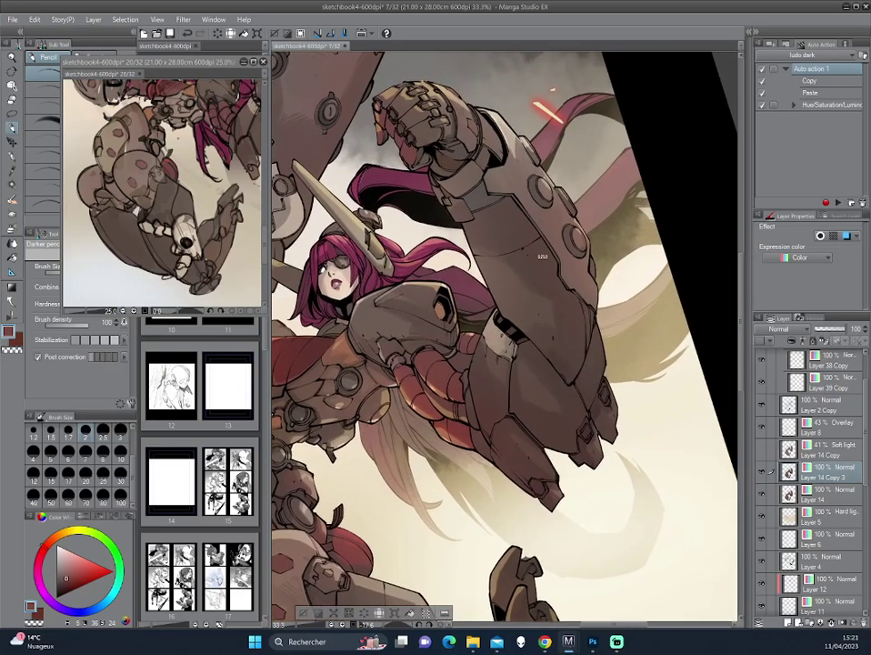
pyautogui.moveTo(373, 285); pyautogui.dragTo(354, 239)
pyautogui.keyDown('alt'); pyautogui.click(361, 258); pyautogui.keyUp('alt')
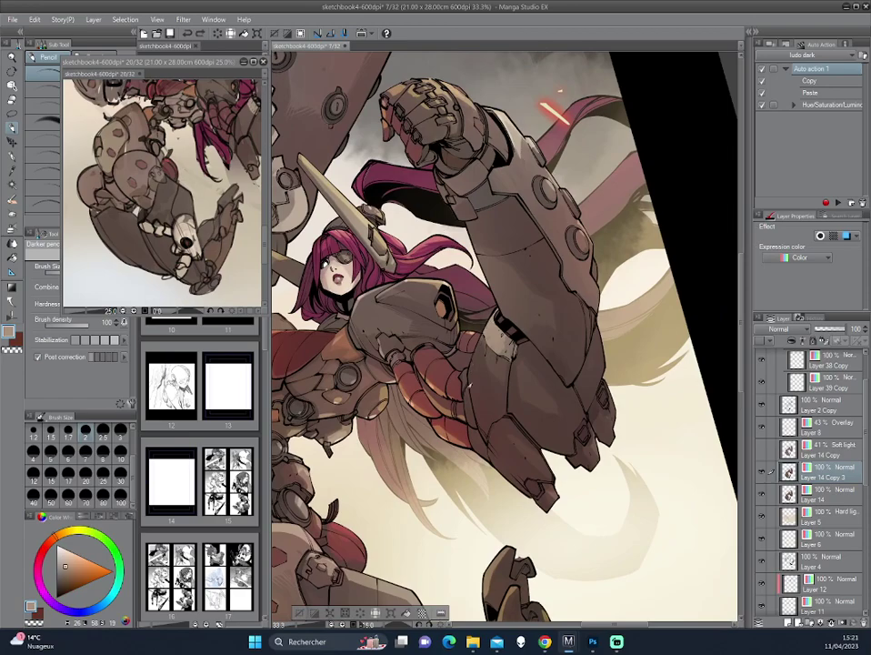
pyautogui.scroll(2, 350, 291)
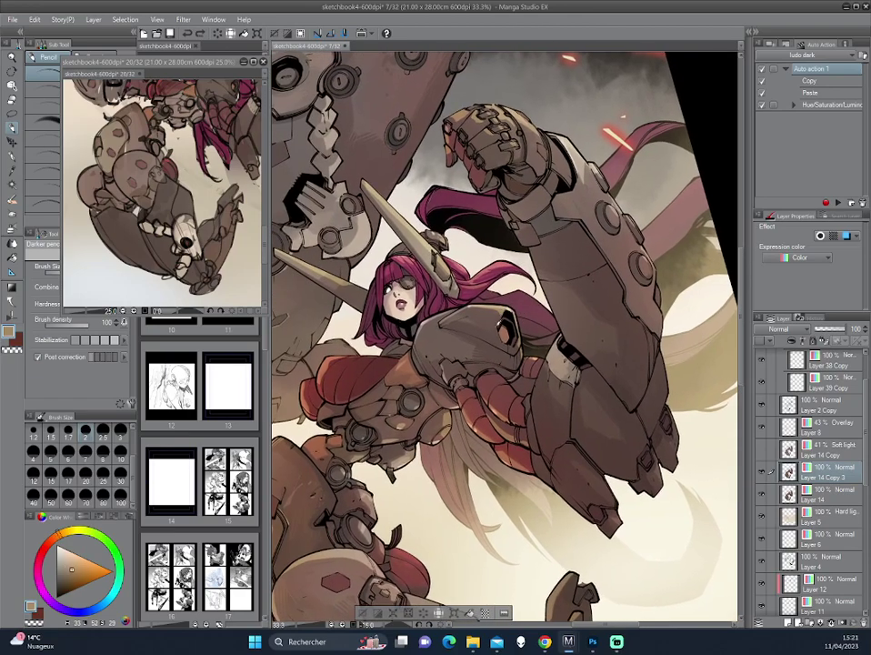
pyautogui.press('^')
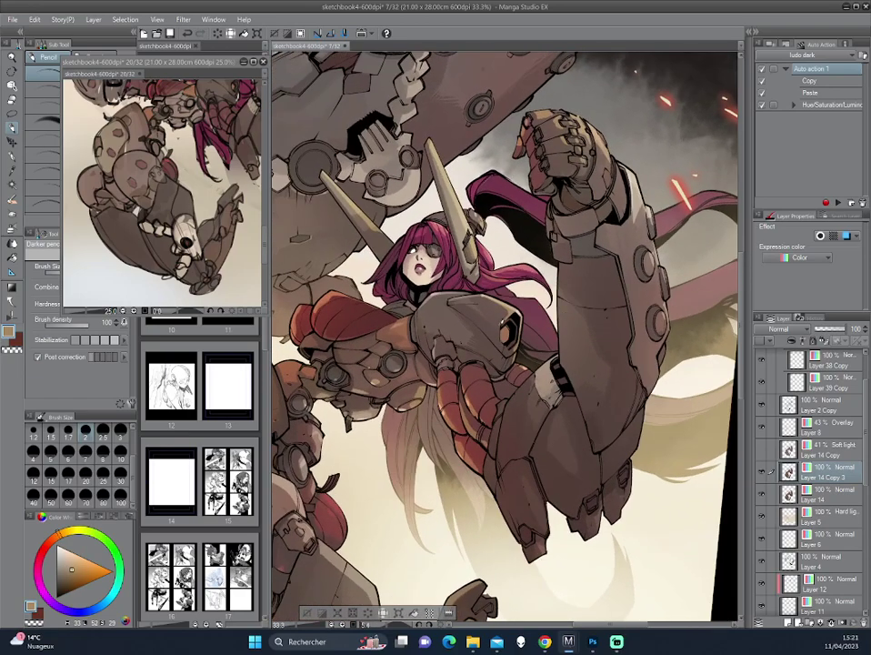
pyautogui.press('^')
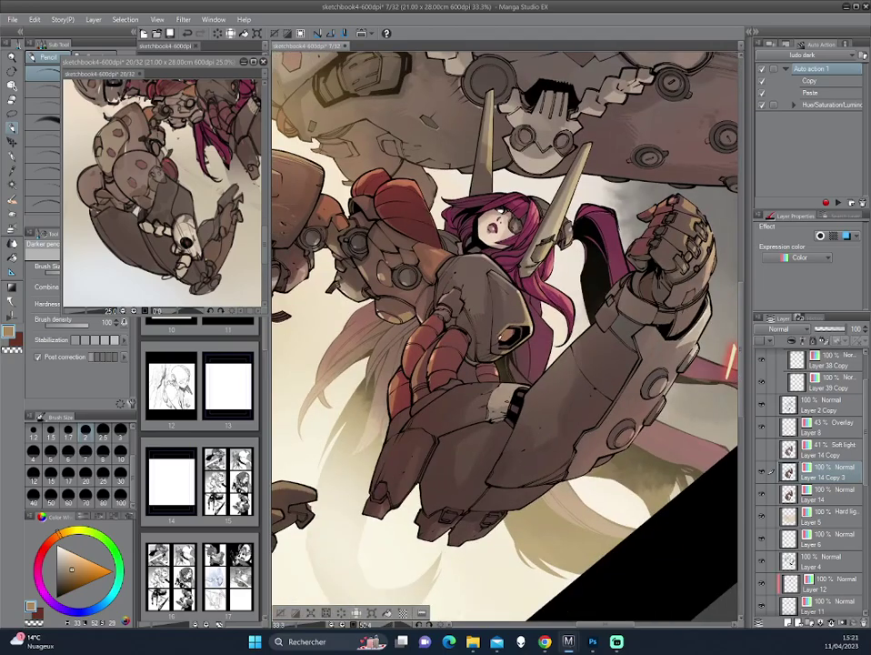
pyautogui.press('^')
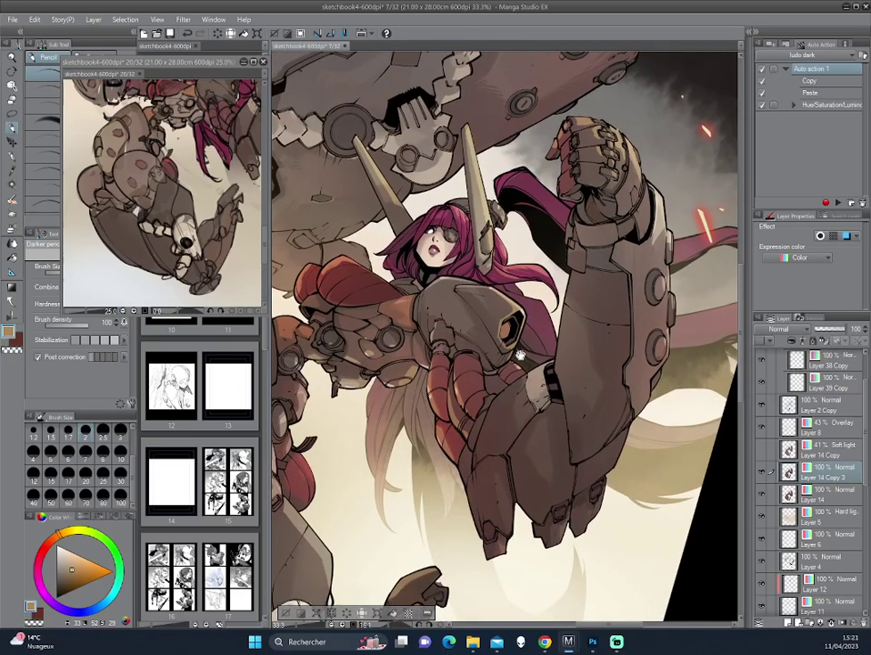
pyautogui.press('^')
pyautogui.press('^')
pyautogui.press('^')
pyautogui.press('^')
# Sample light beige, choose dark red, centre the pilot and arm, then pick a muted orange-brown with the pen
pyautogui.keyDown('alt'); pyautogui.click(376, 252); pyautogui.keyUp('alt')
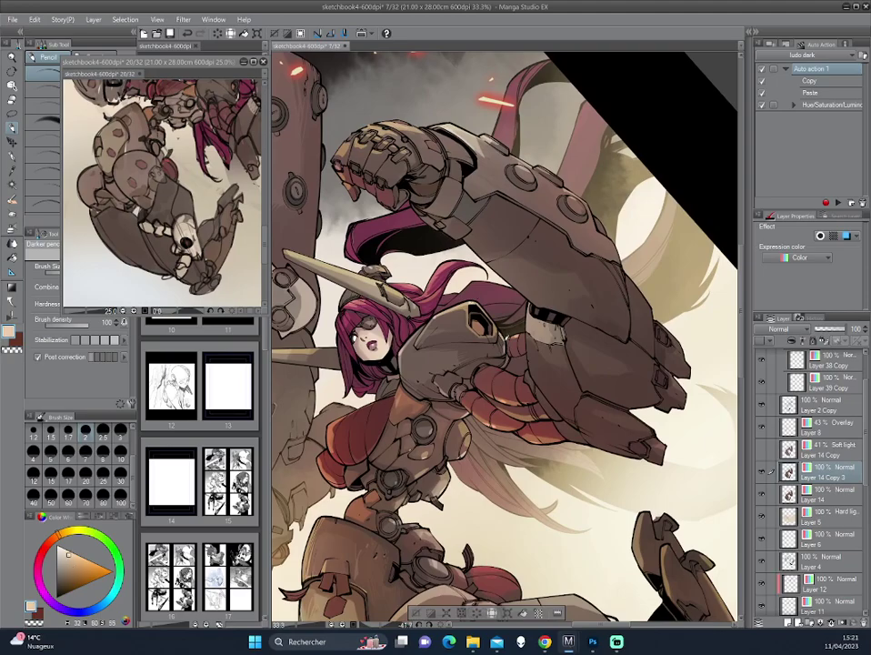
pyautogui.press('^')
pyautogui.press('^')
pyautogui.press('^')
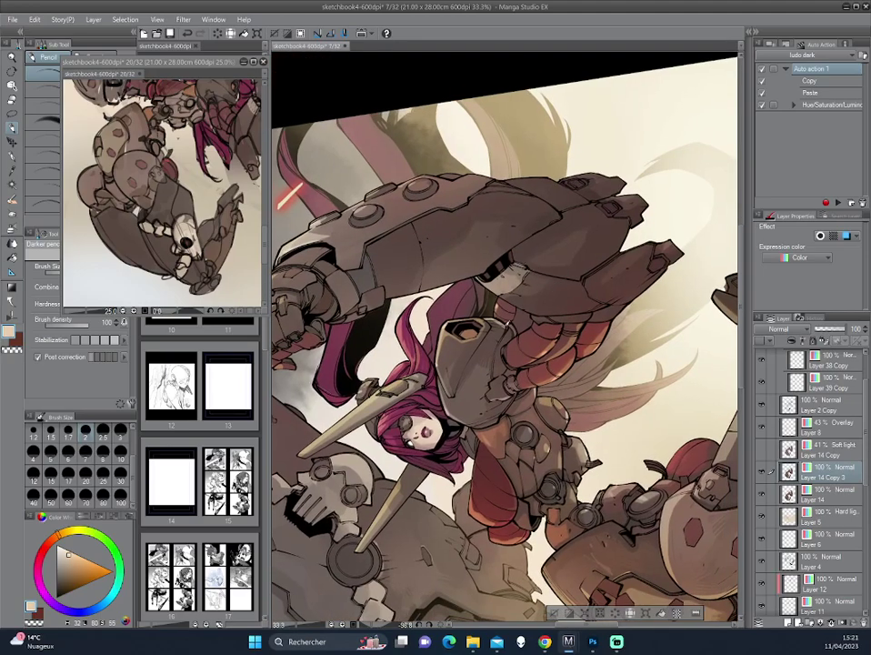
pyautogui.press('^')
pyautogui.press('^')
pyautogui.press('^')
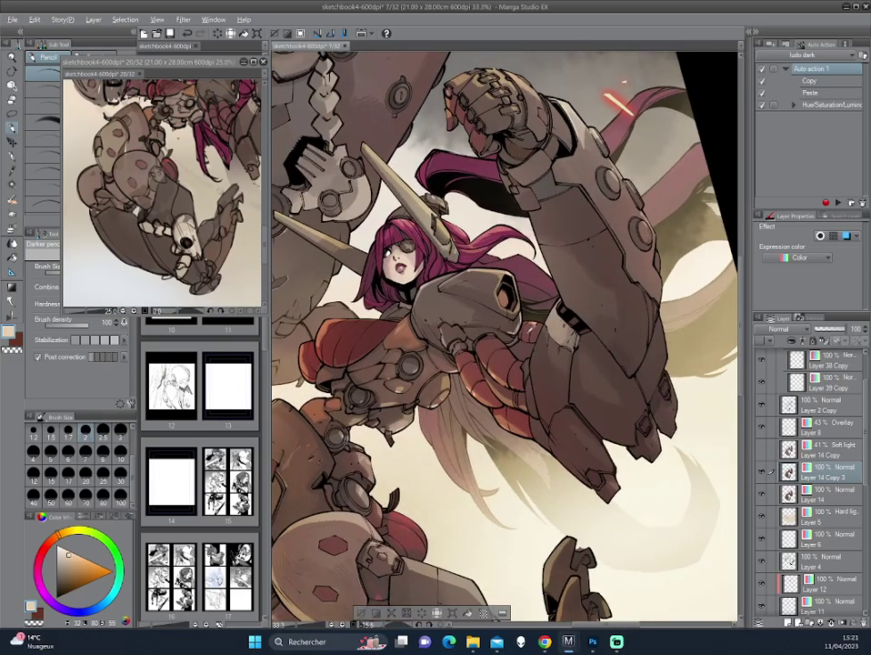
pyautogui.keyDown('alt'); pyautogui.click(396, 239); pyautogui.keyUp('alt')
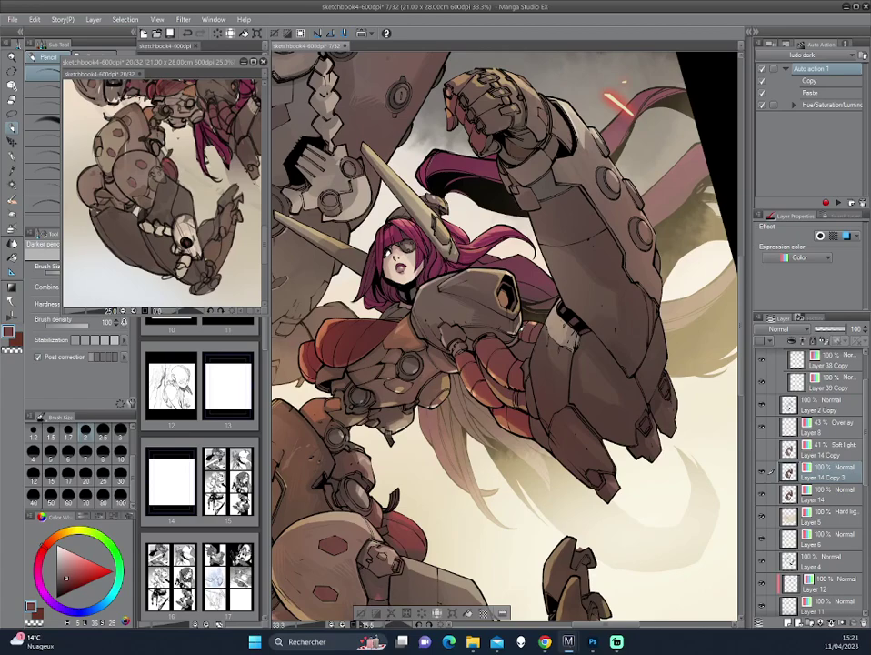
pyautogui.moveTo(390, 247); pyautogui.dragTo(500, 226)
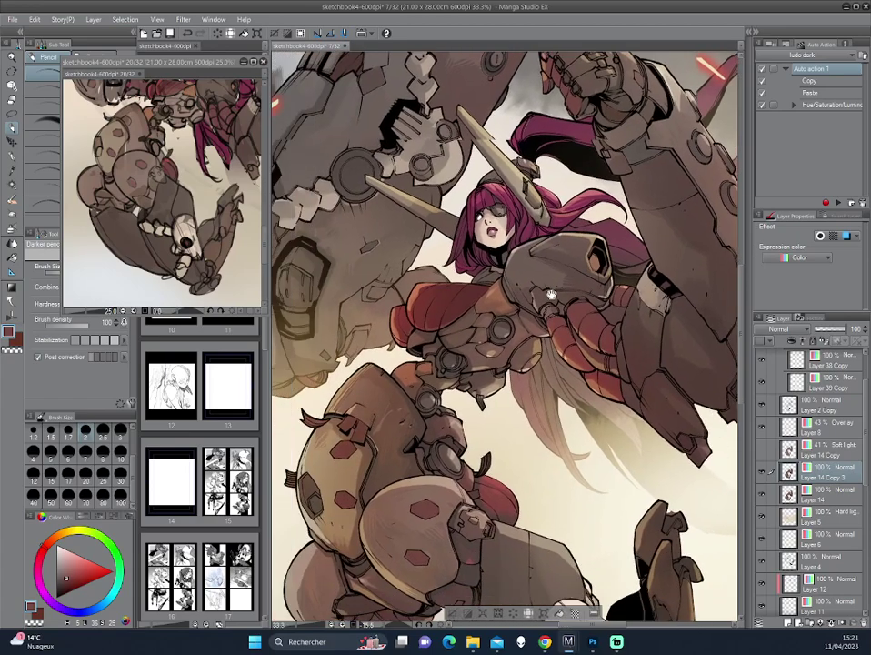
pyautogui.press('p')
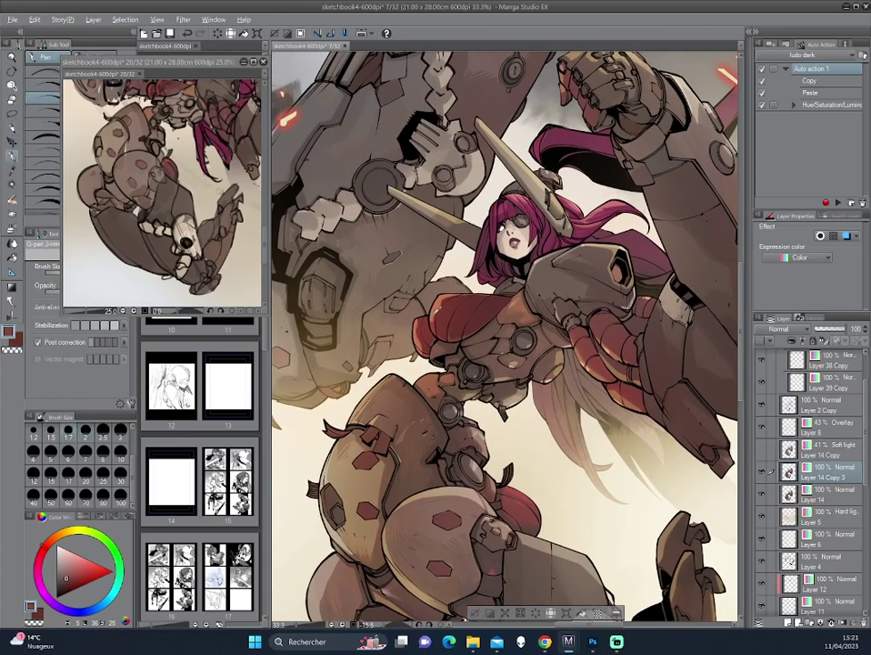
pyautogui.keyDown('alt'); pyautogui.click(325, 235); pyautogui.keyUp('alt')
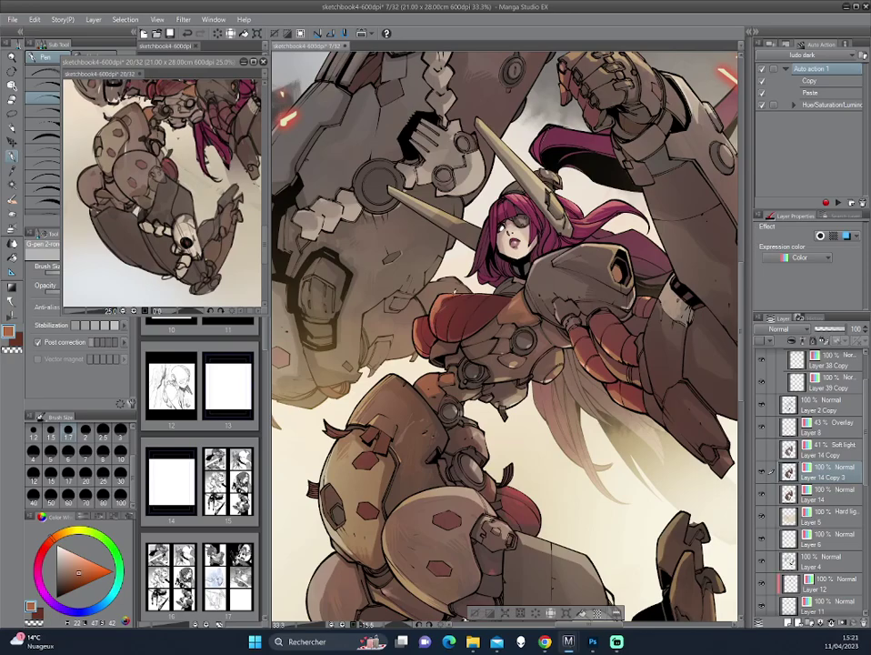
# Choose a dark red, then a brighter red, and rotate and zoom out to the whole page
pyautogui.moveTo(338, 221); pyautogui.dragTo(479, 309)
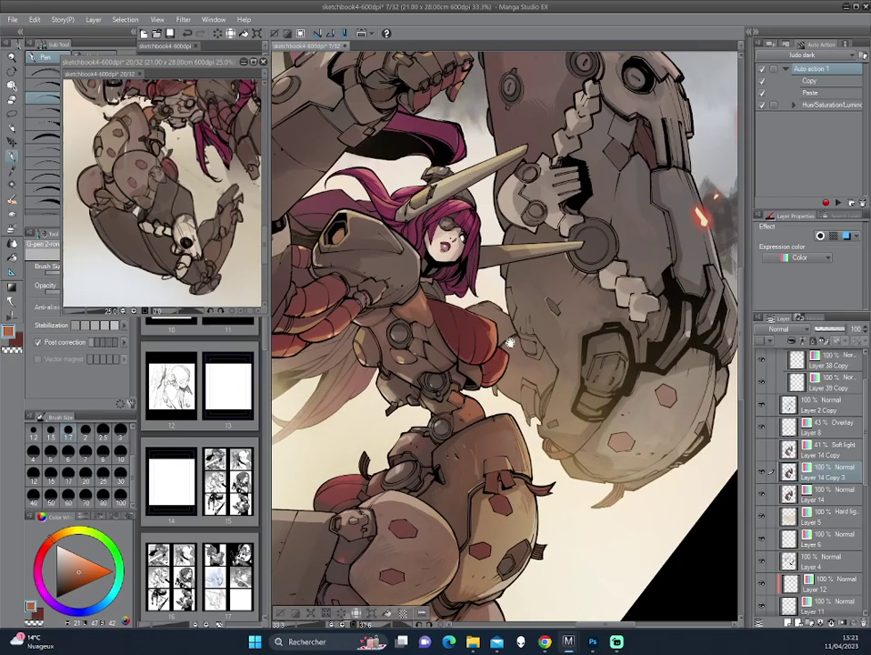
pyautogui.moveTo(373, 248); pyautogui.dragTo(353, 269)
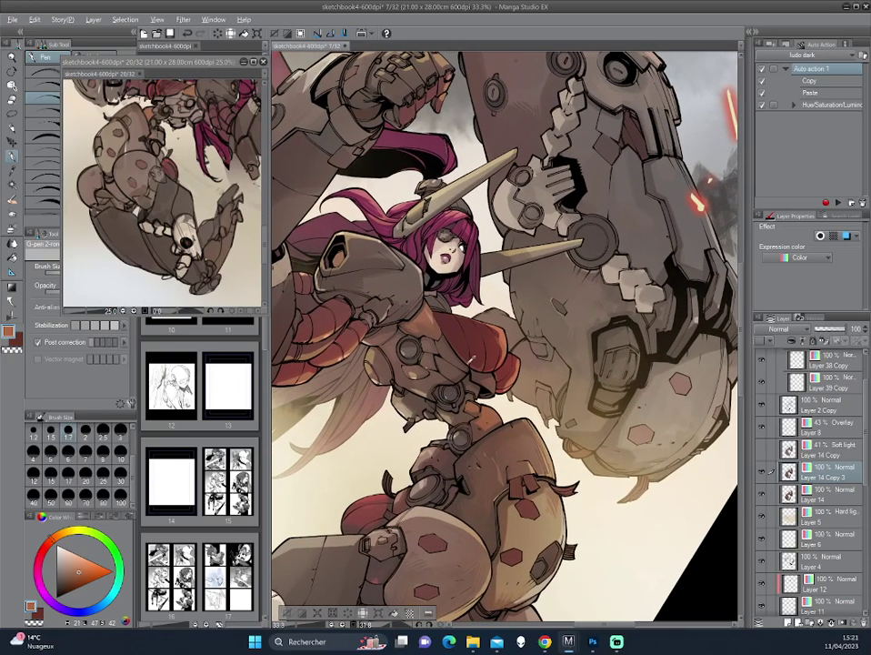
pyautogui.keyDown('alt'); pyautogui.click(353, 269); pyautogui.keyUp('alt')
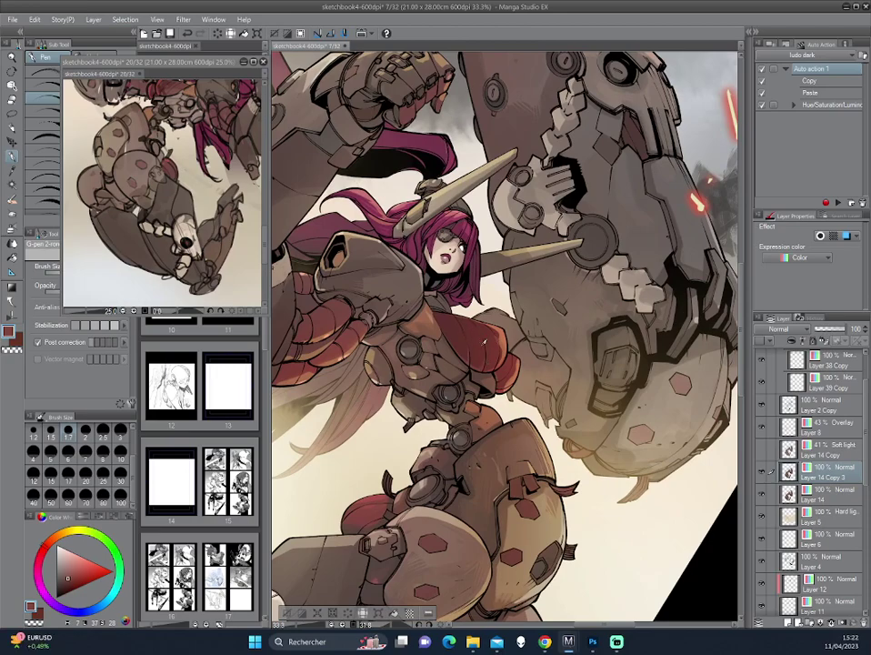
pyautogui.keyDown('alt'); pyautogui.click(368, 274); pyautogui.keyUp('alt')
pyautogui.keyDown('alt'); pyautogui.click(364, 272); pyautogui.keyUp('alt')
pyautogui.moveTo(482, 368)
pyautogui.mouseDown()
pyautogui.moveTo(462, 318)
pyautogui.moveTo(324, 223)
pyautogui.mouseUp()
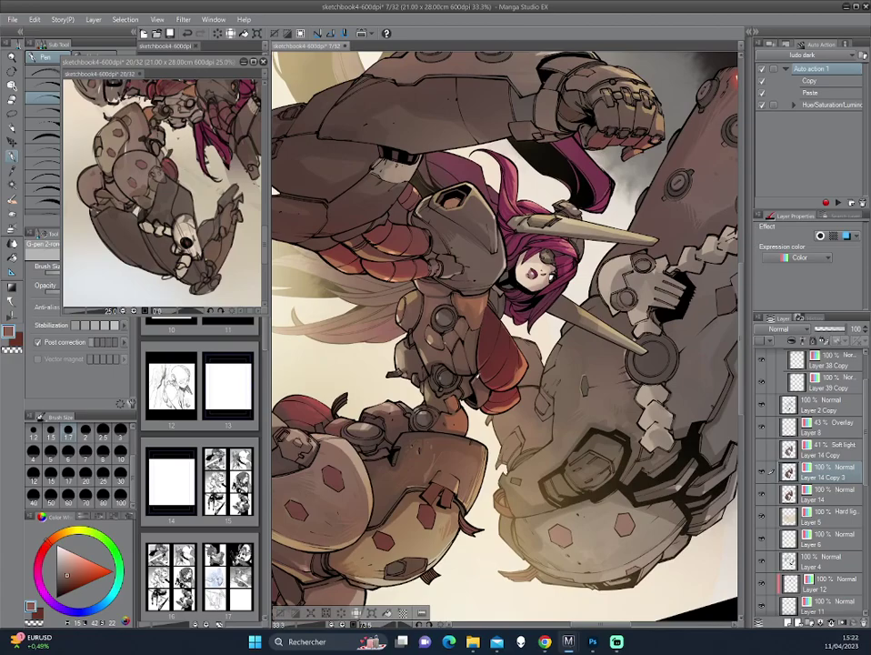
pyautogui.moveTo(355, 288); pyautogui.dragTo(503, 358)
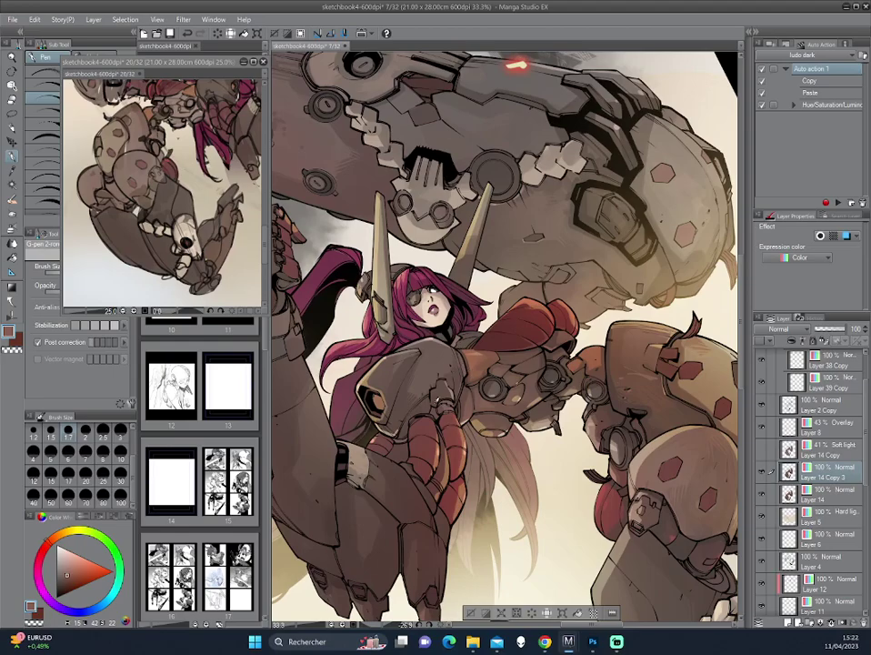
pyautogui.moveTo(328, 303); pyautogui.dragTo(549, 334)
# Switch to the Darker pencil sub tool and rotate the view to reframe the page
pyautogui.scroll(-2, 549, 334)
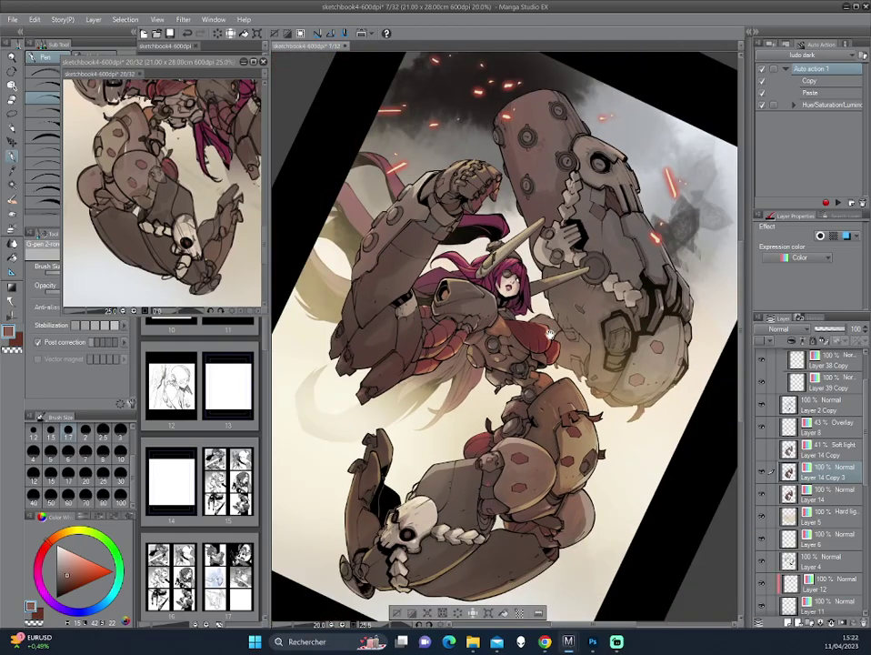
pyautogui.press('p')
pyautogui.scroll(1, 549, 292)
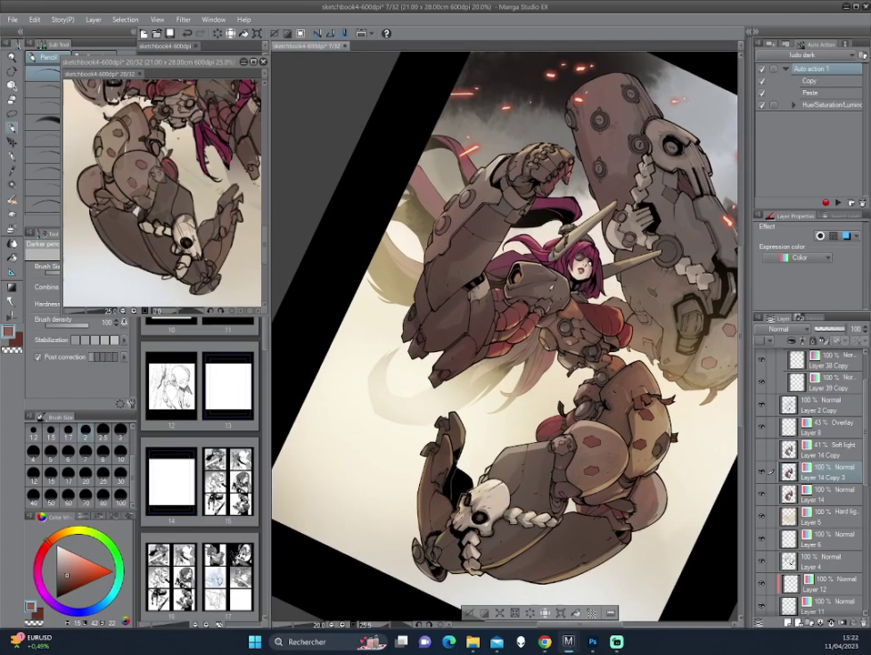
pyautogui.moveTo(411, 218)
pyautogui.mouseDown()
pyautogui.moveTo(394, 200)
pyautogui.moveTo(455, 348)
pyautogui.mouseUp()
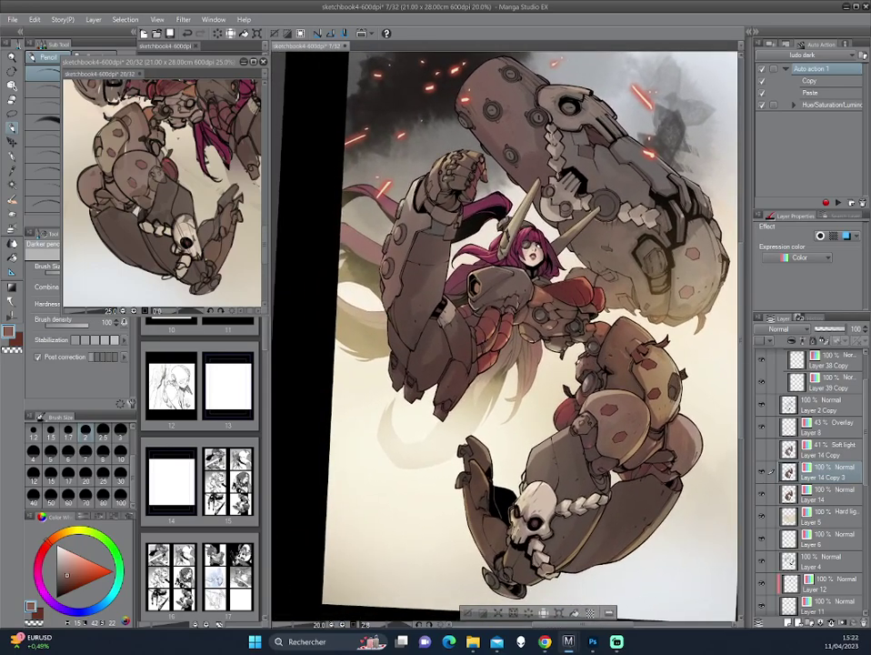
# Flip the canvas horizontally, then rotate and pan until the pilot stands upright
pyautogui.press('h')
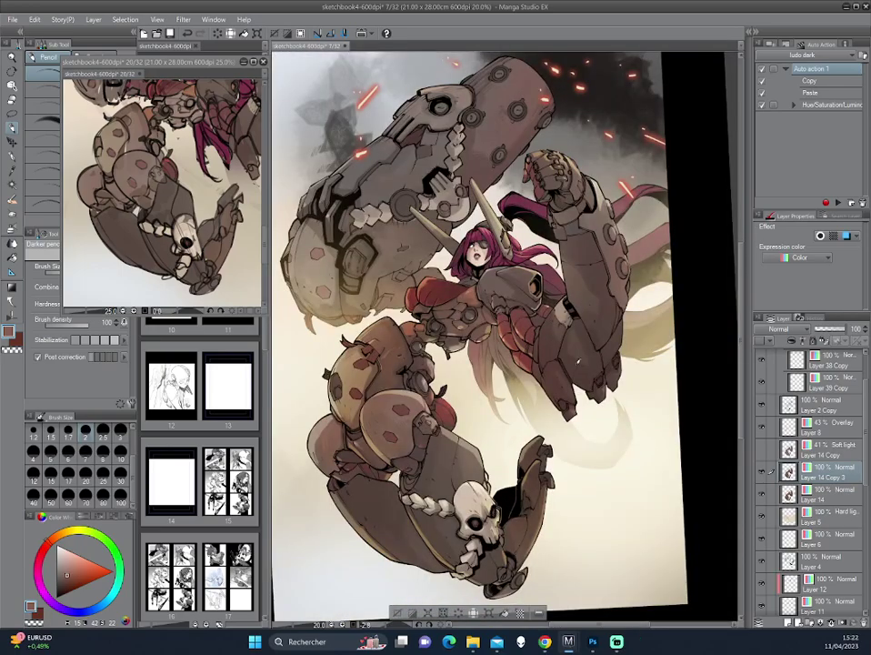
pyautogui.moveTo(579, 361); pyautogui.dragTo(519, 315)
pyautogui.scroll(2, 519, 315)
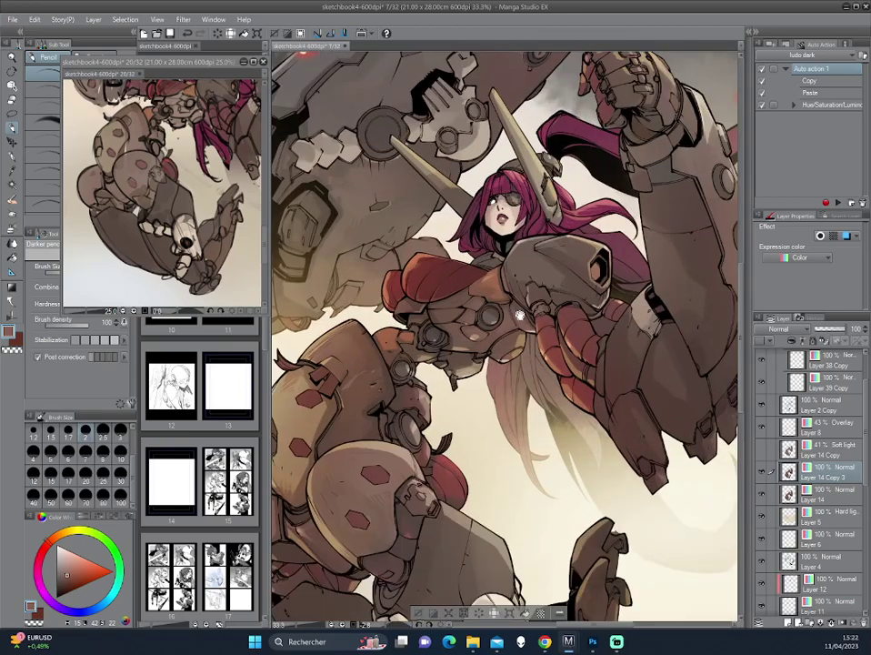
pyautogui.moveTo(519, 315)
pyautogui.mouseDown()
pyautogui.moveTo(561, 349)
pyautogui.moveTo(566, 311)
pyautogui.moveTo(539, 297)
pyautogui.mouseUp()
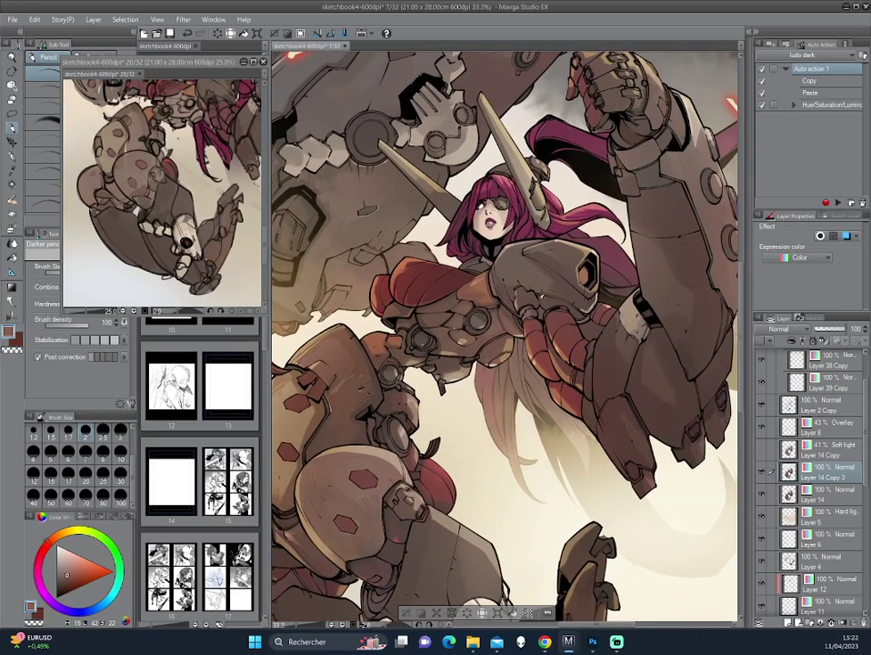
pyautogui.moveTo(469, 220); pyautogui.dragTo(587, 310)
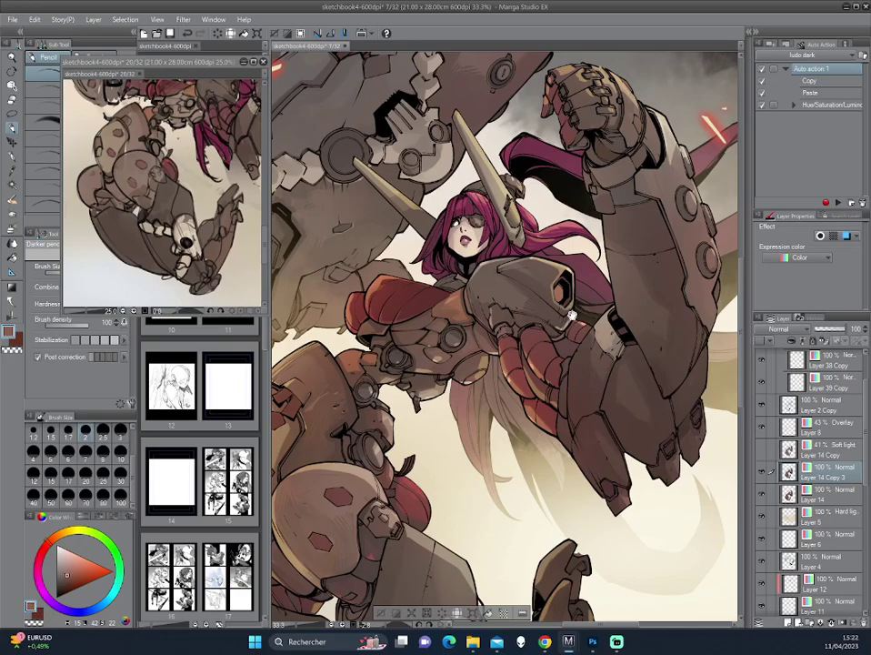
pyautogui.moveTo(429, 235)
pyautogui.mouseDown()
pyautogui.moveTo(554, 357)
pyautogui.moveTo(563, 294)
pyautogui.moveTo(406, 283)
pyautogui.mouseUp()
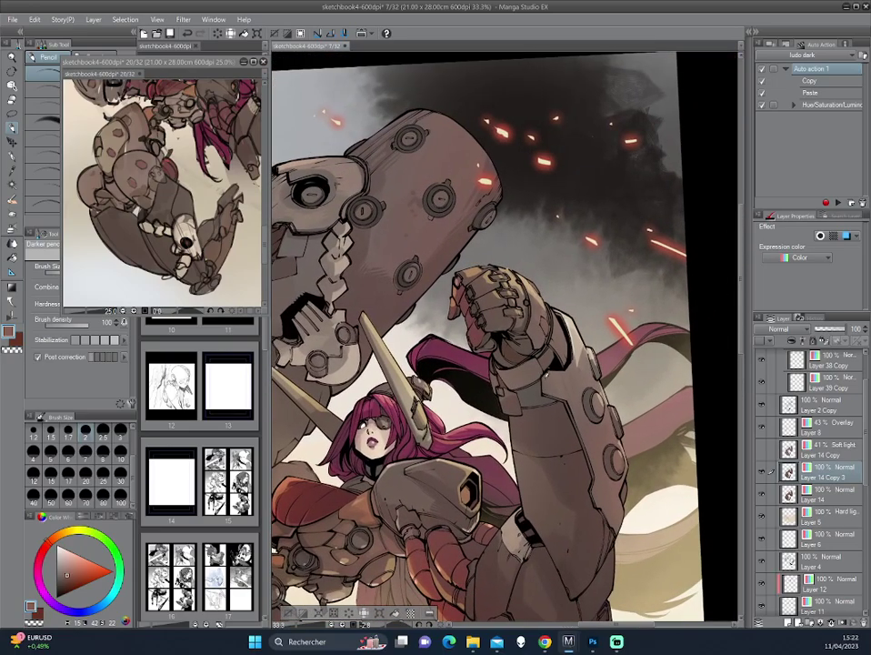
# Zoom to 50% on the fist and rotate the view step by step to frame fist and club arm
pyautogui.scroll(1, 505, 337)
pyautogui.scroll(1, 505, 337)
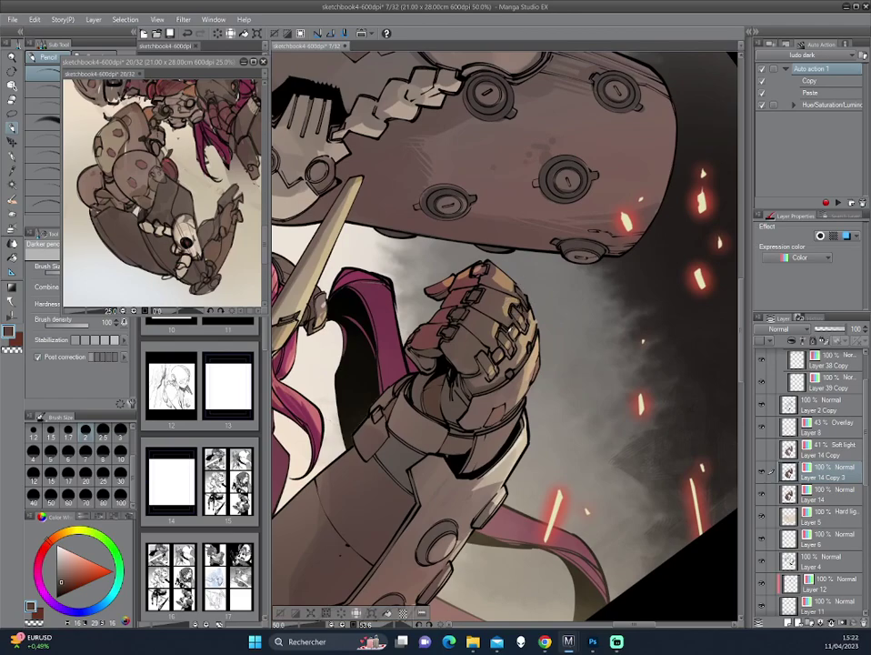
pyautogui.press('-')
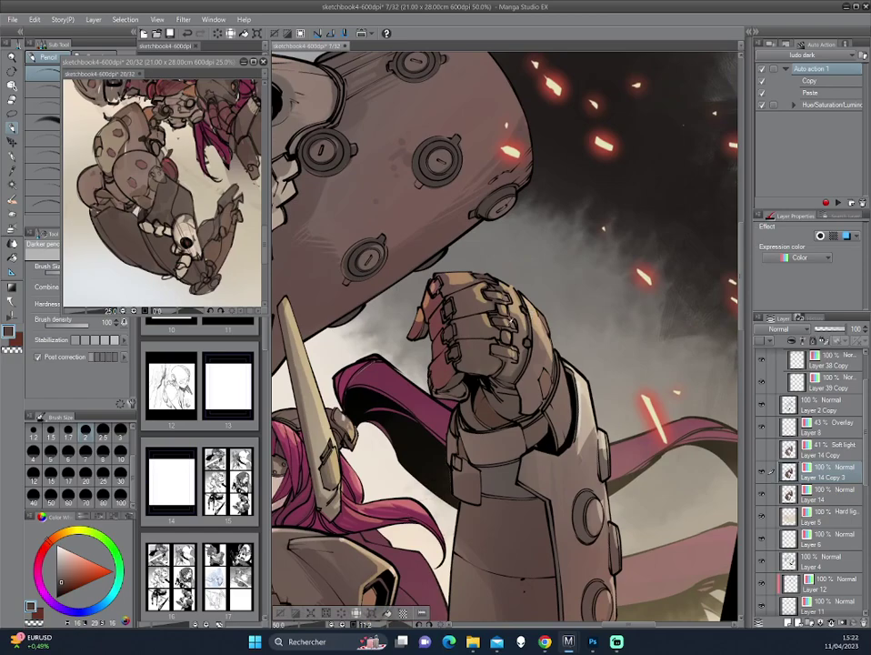
pyautogui.press('-')
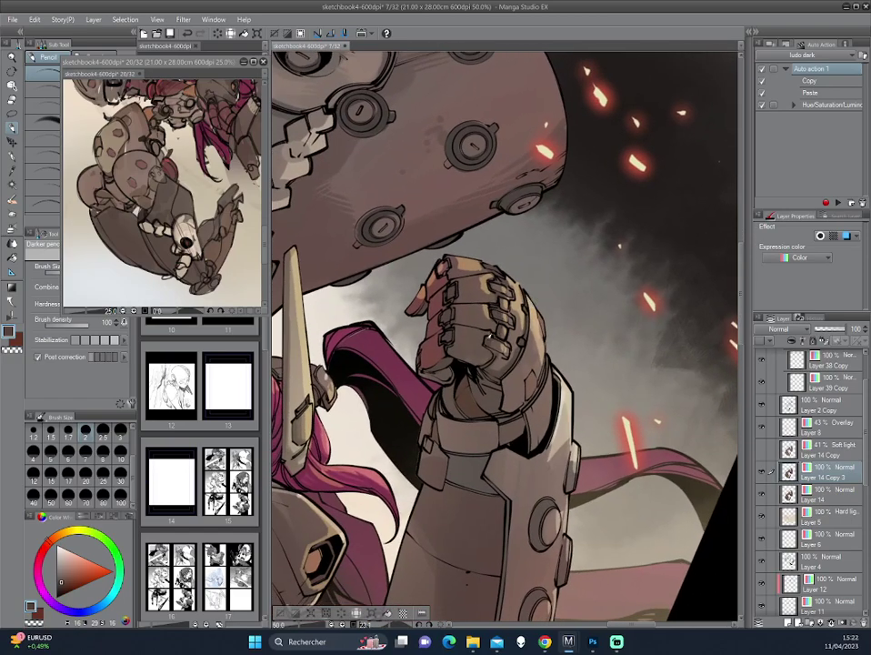
pyautogui.press('-')
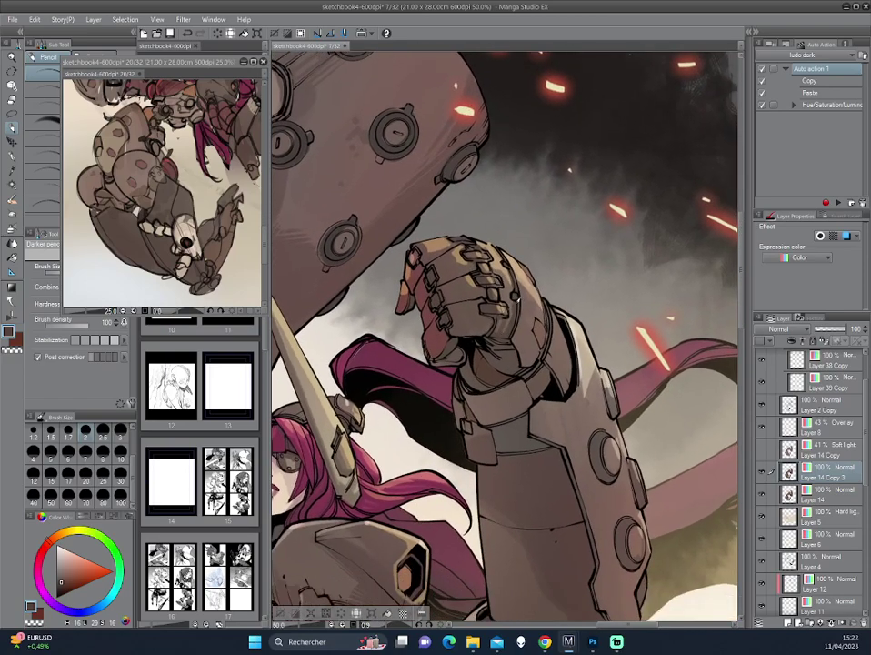
pyautogui.press('-')
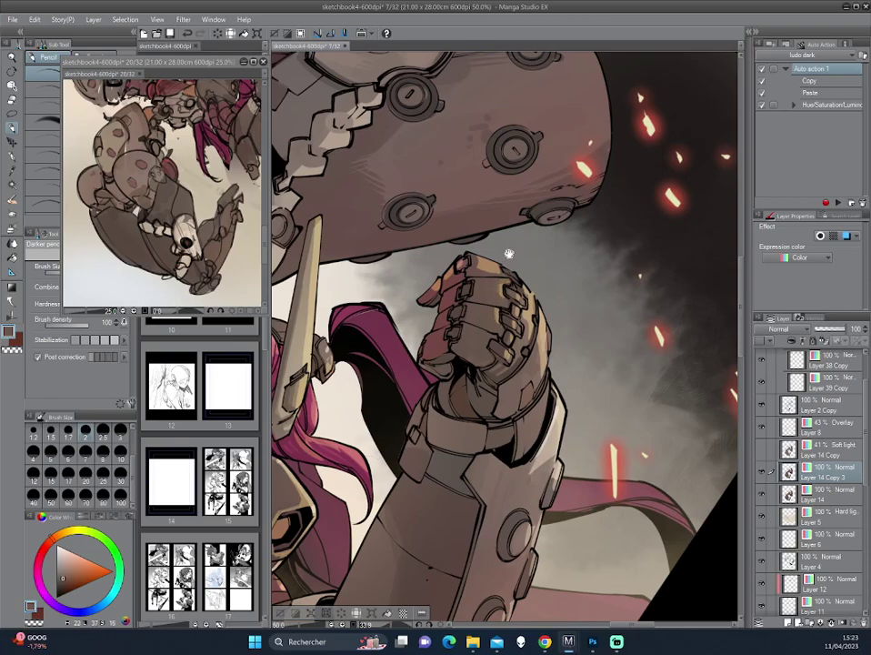
pyautogui.press('-')
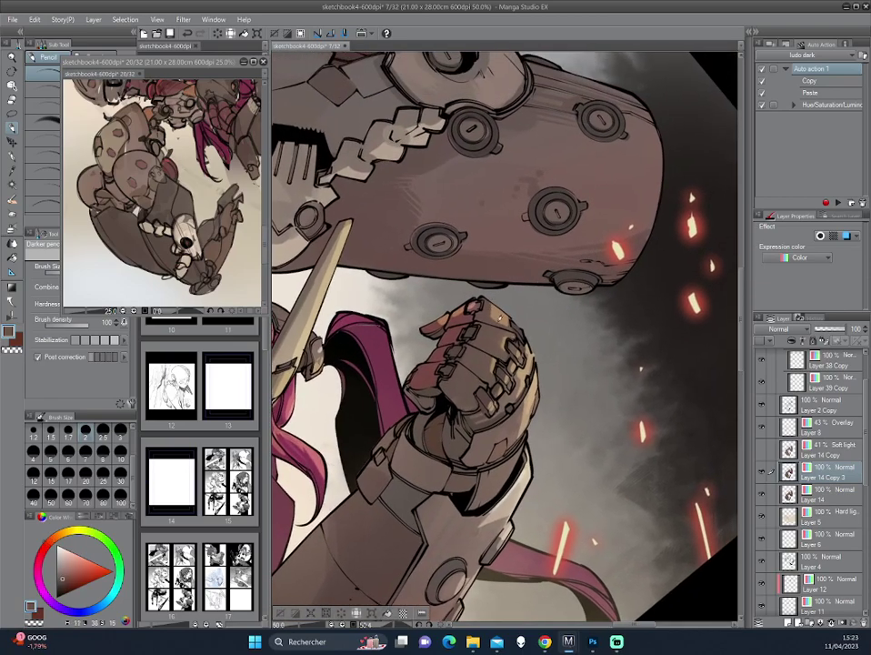
pyautogui.press('-')
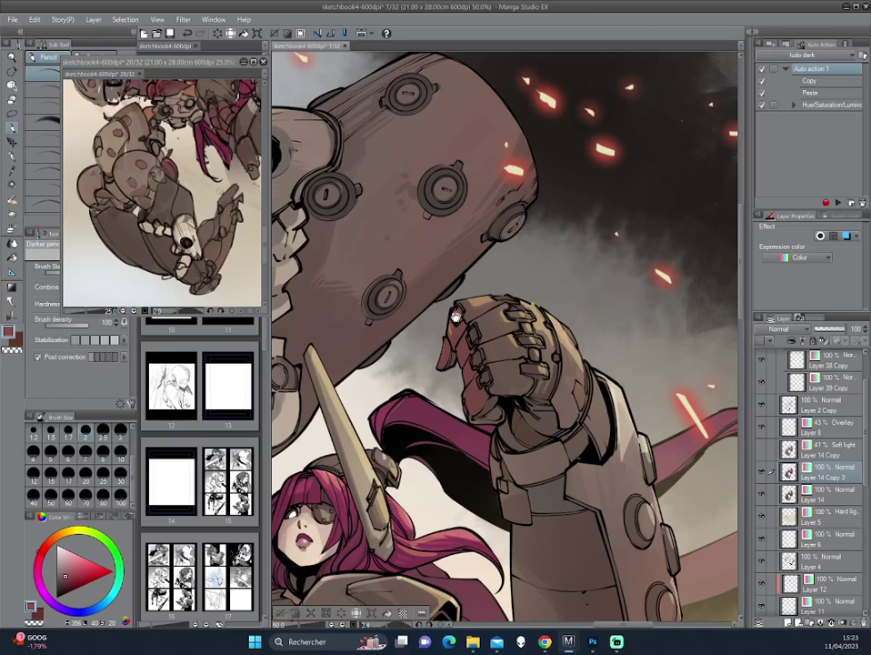
pyautogui.press('-')
# Eyedrop the arm's brownish grey, then pick dark reddish brown and light tan for the fist
pyautogui.keyDown('alt'); pyautogui.click(382, 231); pyautogui.keyUp('alt')
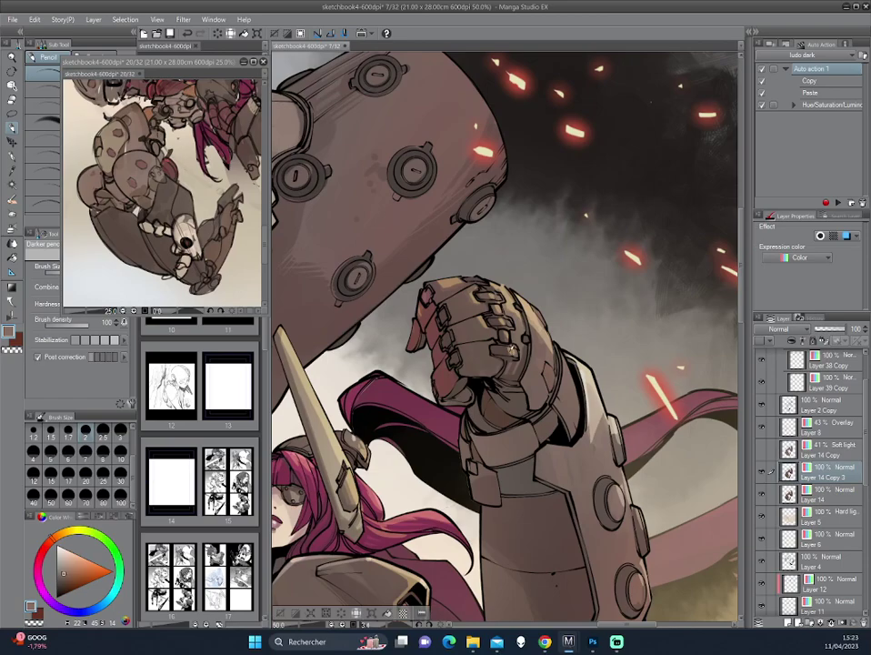
pyautogui.press('-')
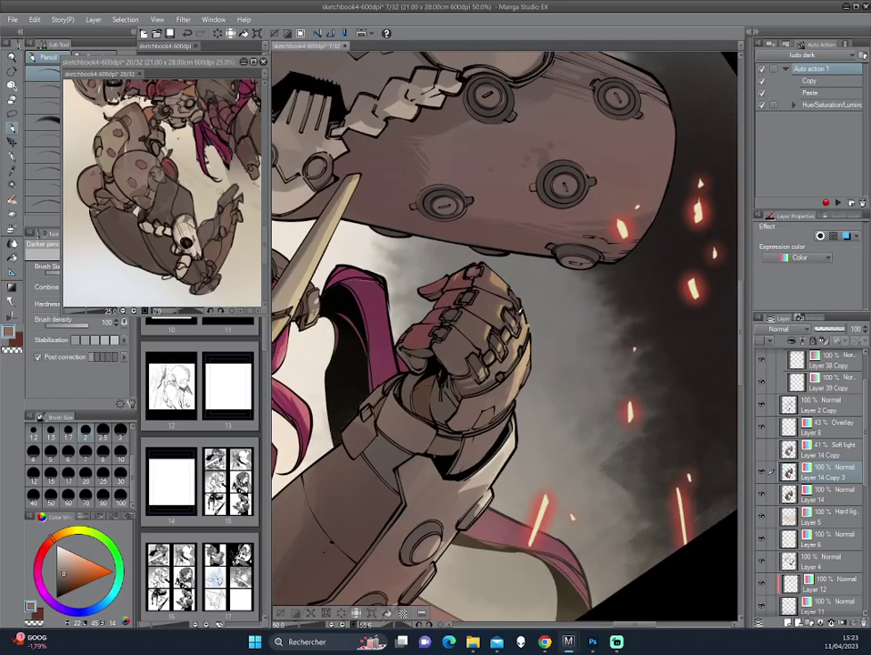
pyautogui.keyDown('alt'); pyautogui.click(389, 241); pyautogui.keyUp('alt')
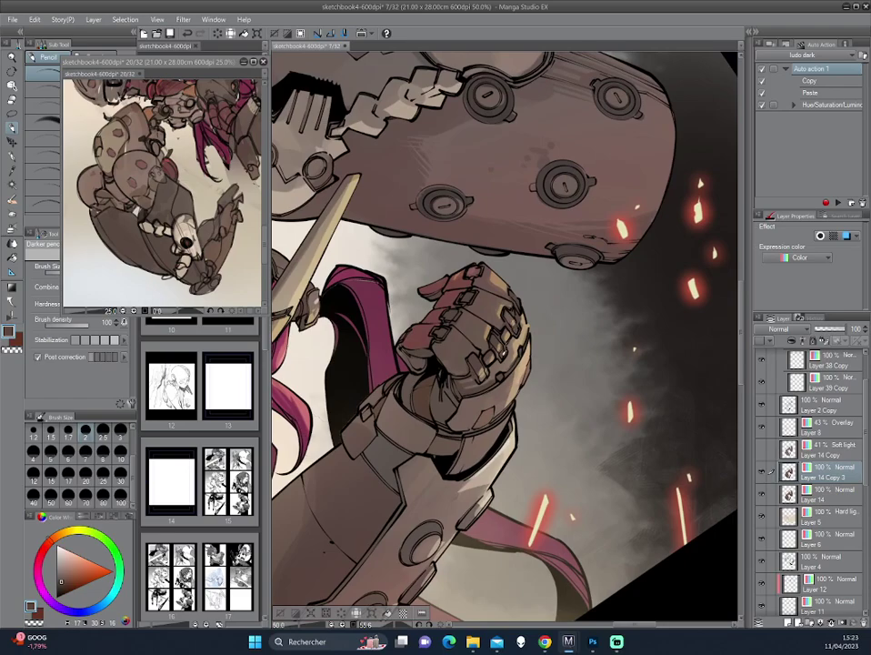
pyautogui.moveTo(388, 264)
pyautogui.mouseDown()
pyautogui.moveTo(556, 296)
pyautogui.moveTo(497, 245)
pyautogui.mouseUp()
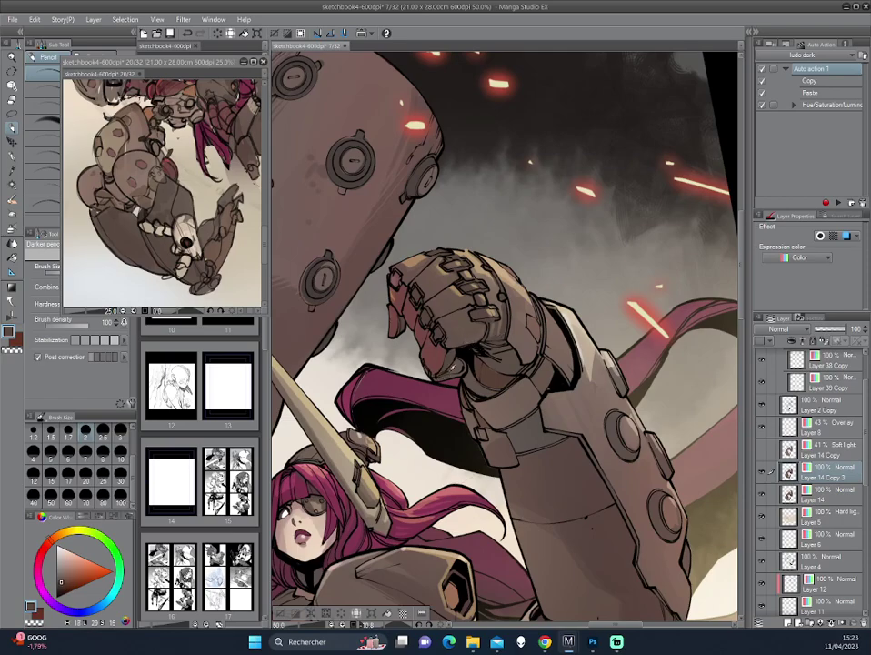
pyautogui.keyDown('alt'); pyautogui.click(324, 252); pyautogui.keyUp('alt')
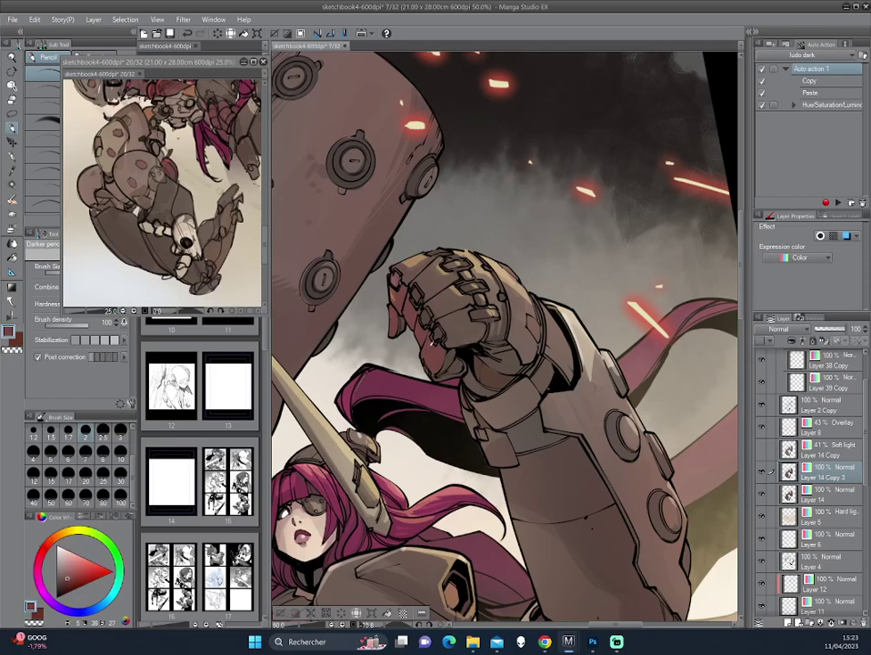
pyautogui.moveTo(321, 245); pyautogui.dragTo(336, 323)
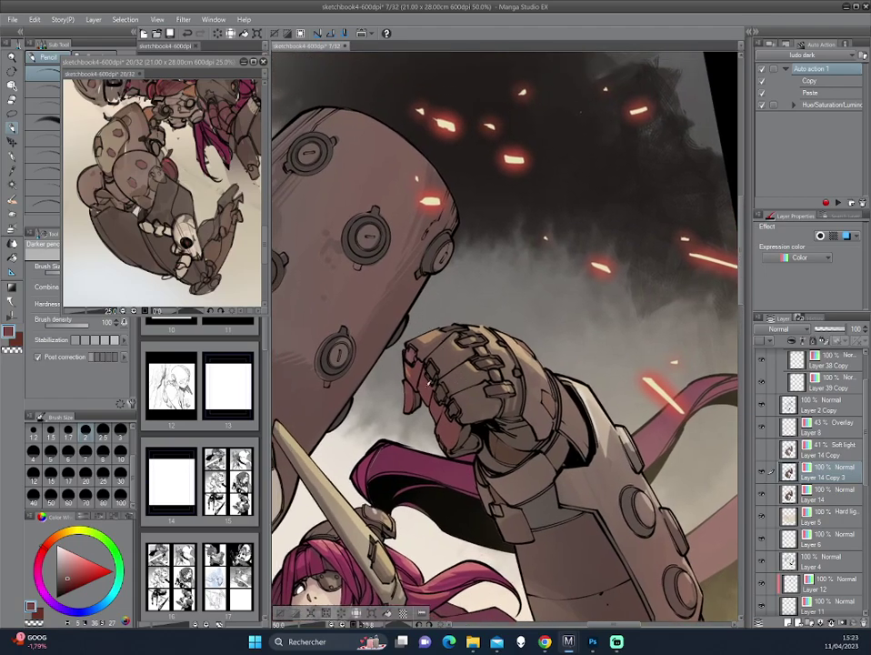
pyautogui.moveTo(443, 256); pyautogui.dragTo(502, 282)
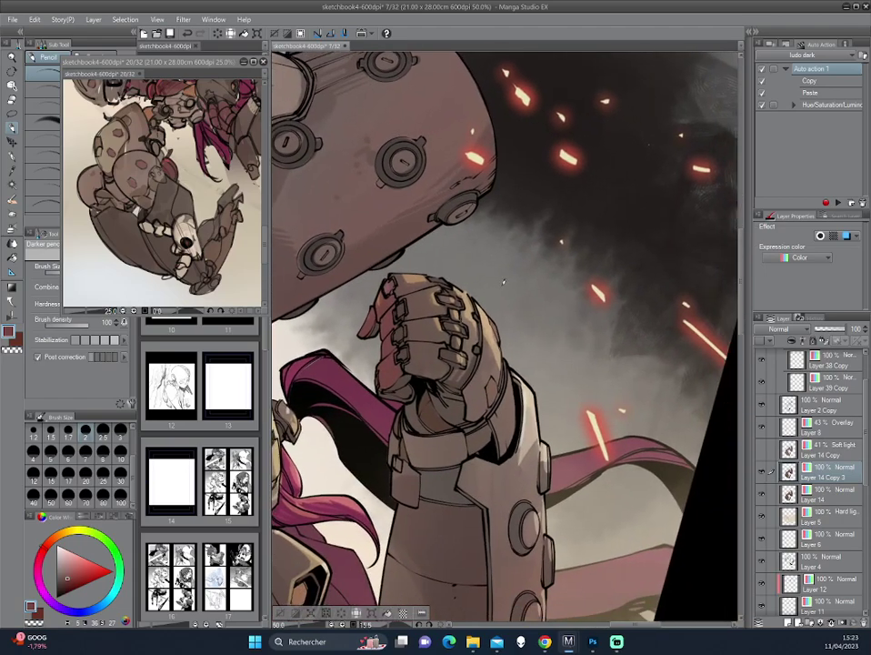
pyautogui.keyDown('alt'); pyautogui.click(370, 249); pyautogui.keyUp('alt')
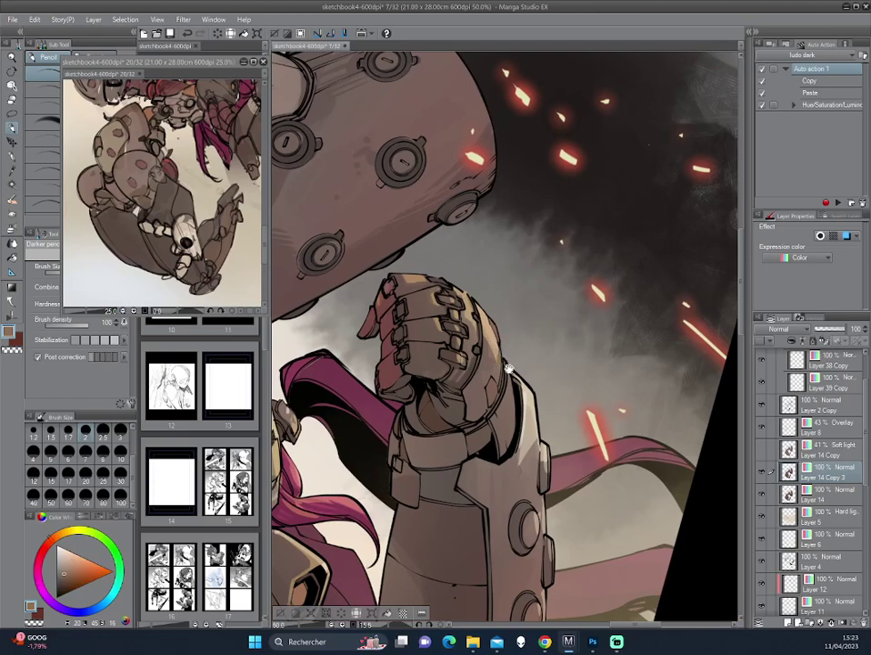
pyautogui.moveTo(534, 382)
pyautogui.mouseDown()
pyautogui.moveTo(515, 282)
pyautogui.moveTo(488, 435)
pyautogui.moveTo(492, 368)
pyautogui.mouseUp()
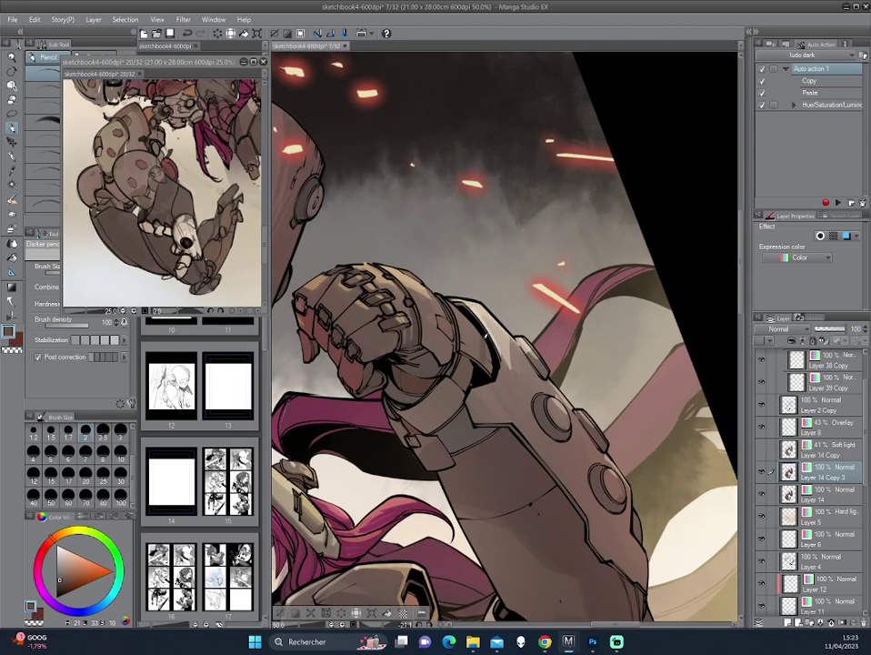
# Rotate the page back upright and unflip the mirrored view
pyautogui.scroll(-2, 545, 330)
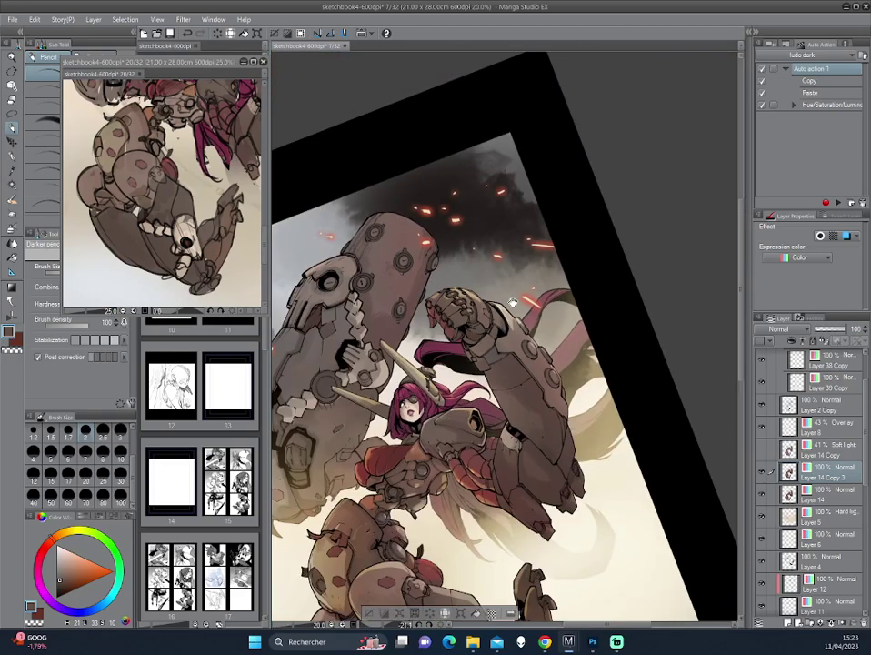
pyautogui.scroll(-1, 545, 329)
pyautogui.moveTo(371, 284); pyautogui.dragTo(443, 207)
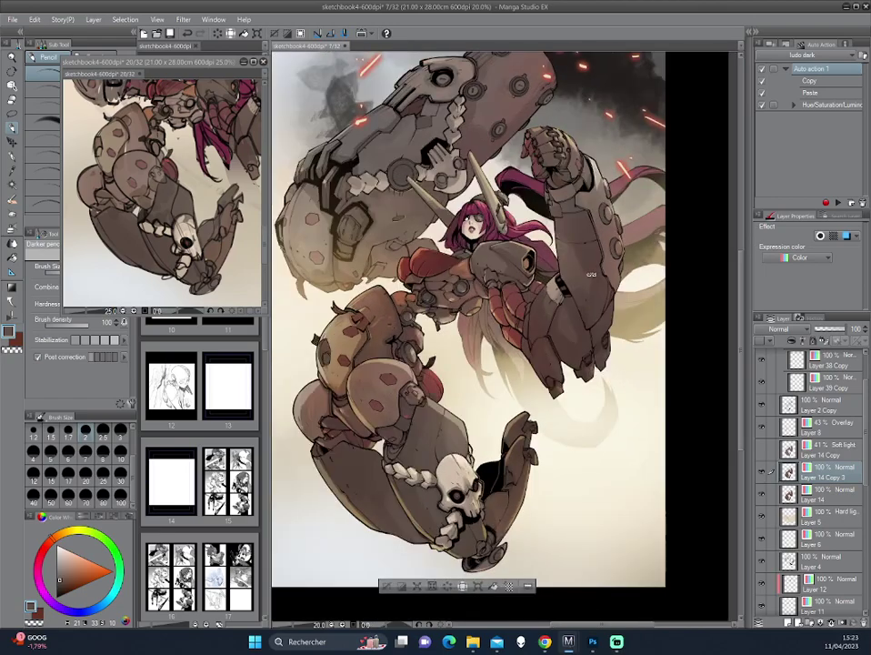
pyautogui.press('h')
pyautogui.moveTo(391, 246); pyautogui.dragTo(409, 245)
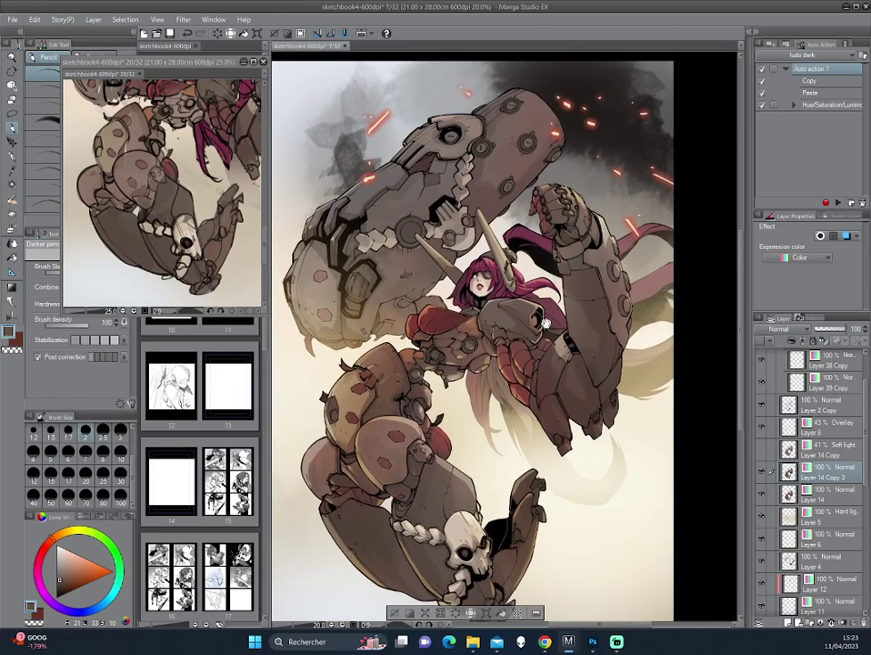
pyautogui.scroll(2, 407, 244)
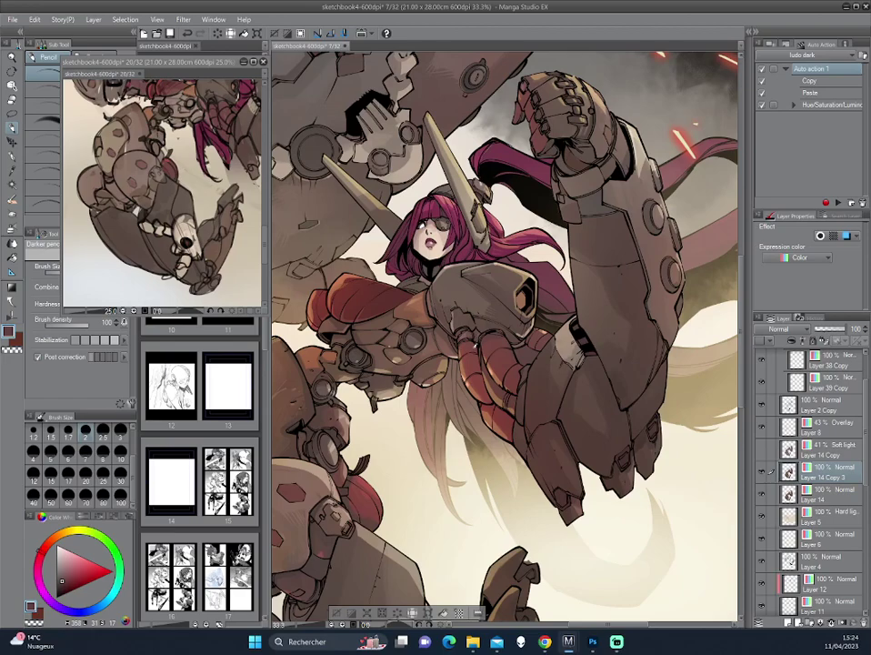
# Eyedrop a brown, dab a small light dot on the mech's leg, then open the Edit menu
pyautogui.keyDown('alt'); pyautogui.click(398, 278); pyautogui.keyUp('alt')
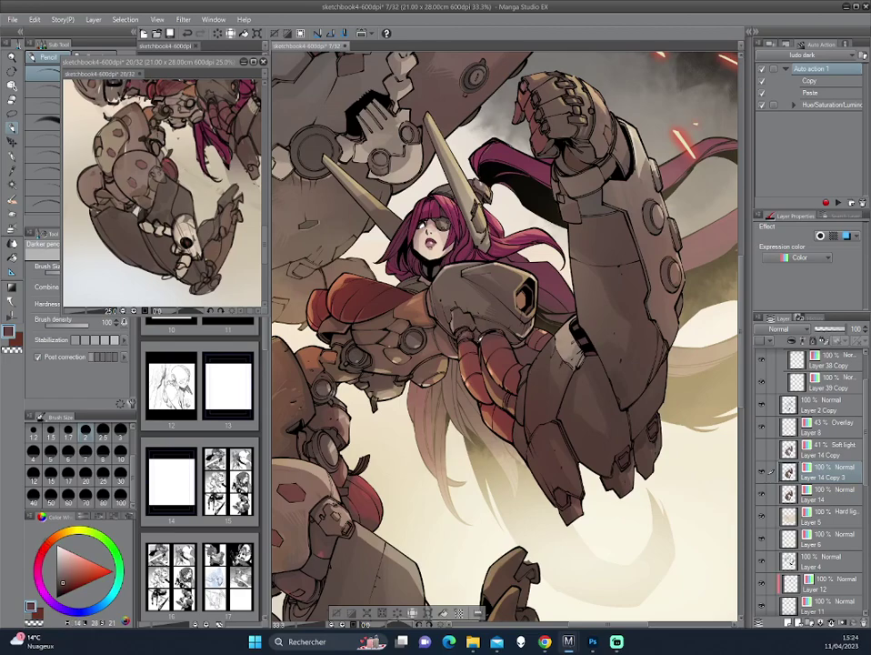
pyautogui.moveTo(355, 251); pyautogui.dragTo(418, 244)
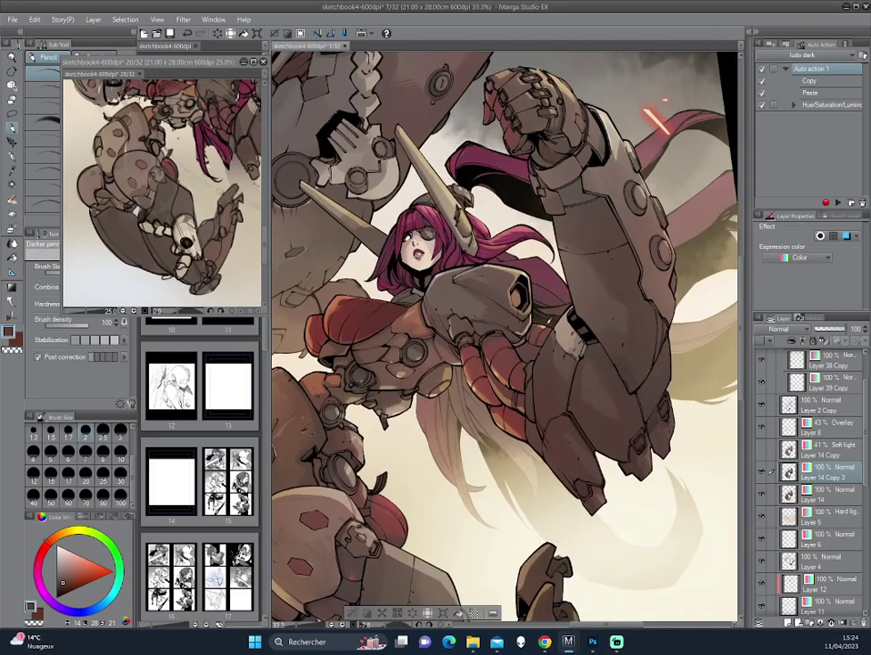
pyautogui.moveTo(564, 389)
pyautogui.mouseDown()
pyautogui.moveTo(567, 271)
pyautogui.moveTo(584, 307)
pyautogui.moveTo(615, 300)
pyautogui.mouseUp()
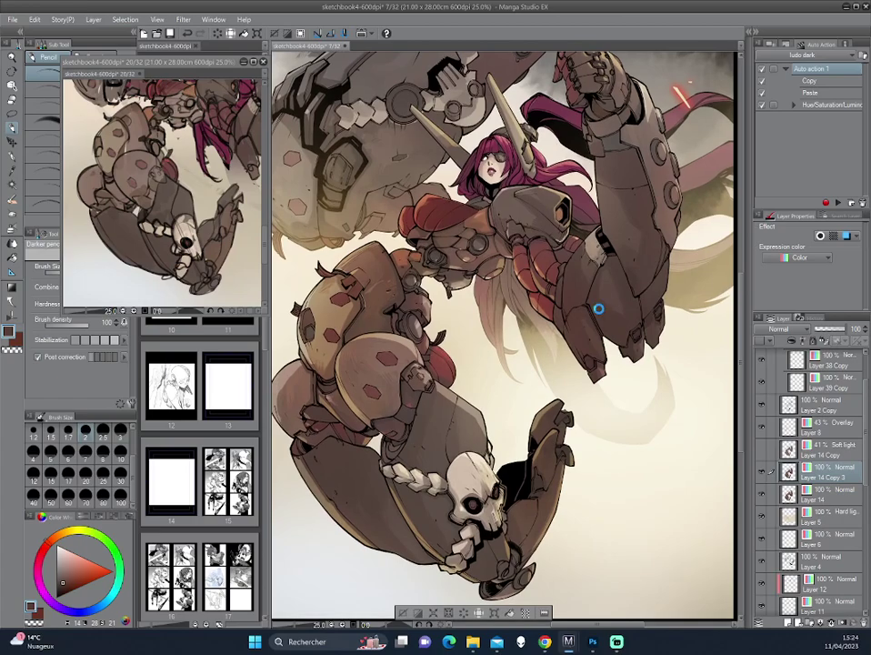
pyautogui.click(599, 309)
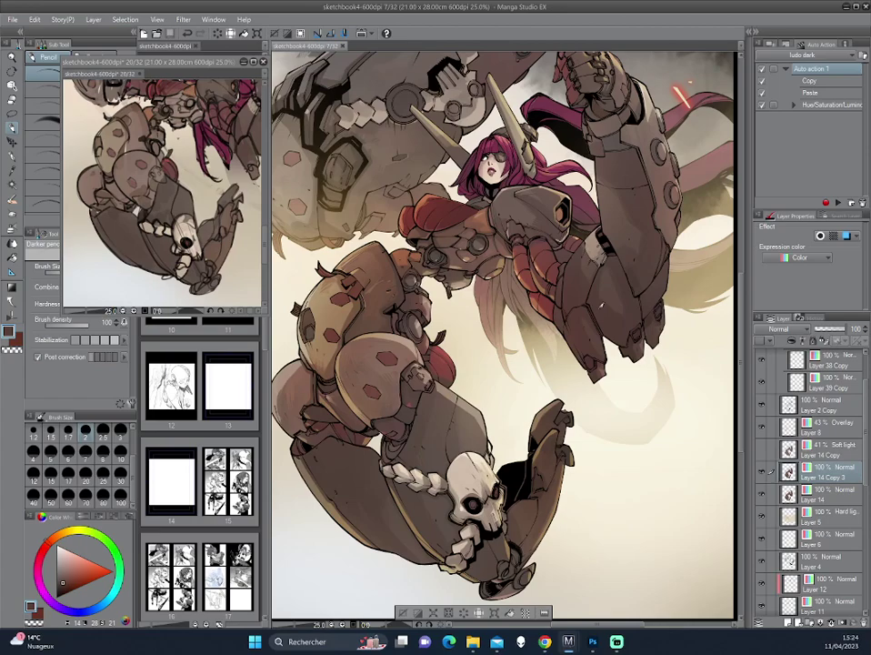
pyautogui.click(36, 20)
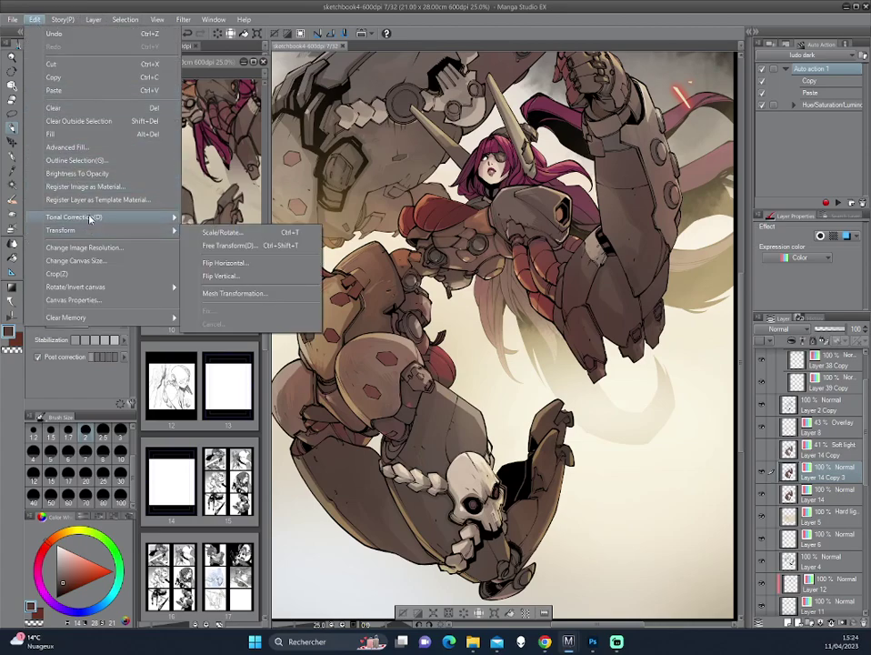
pyautogui.moveTo(74, 216)
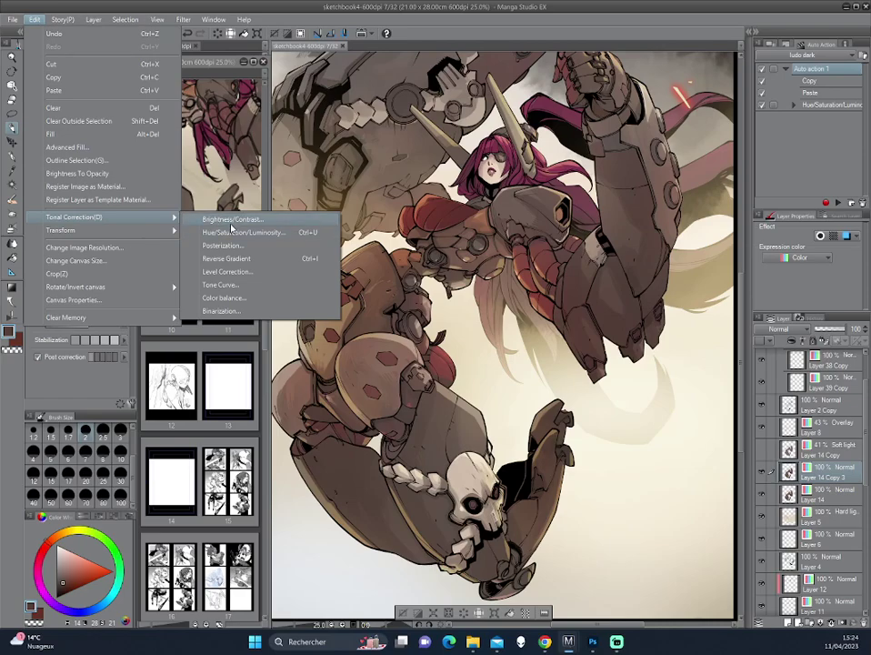
# Apply Color balance with Half tone Yellow–Blue at 7, comparing preview off and on
pyautogui.click(225, 297)
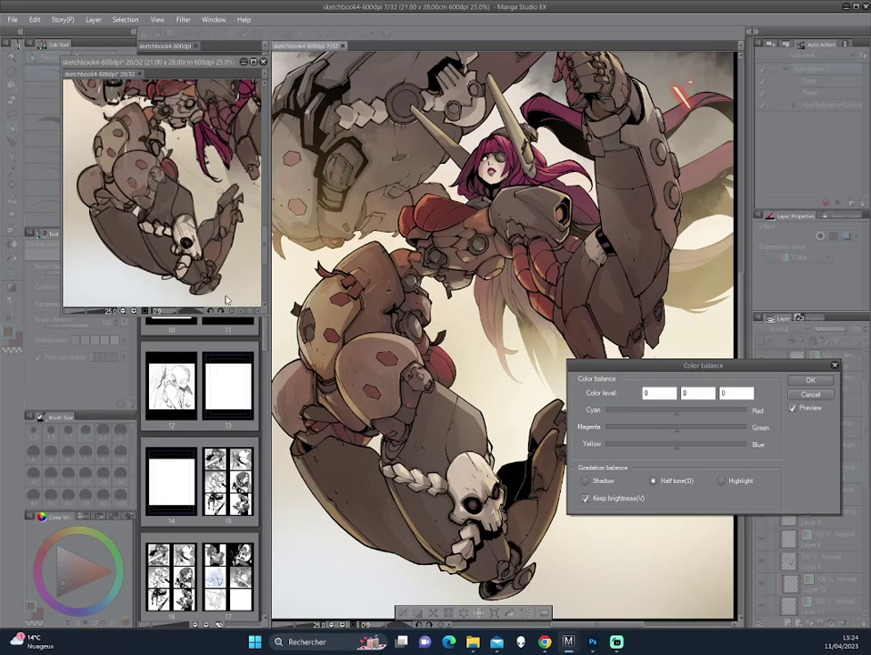
pyautogui.click(670, 444)
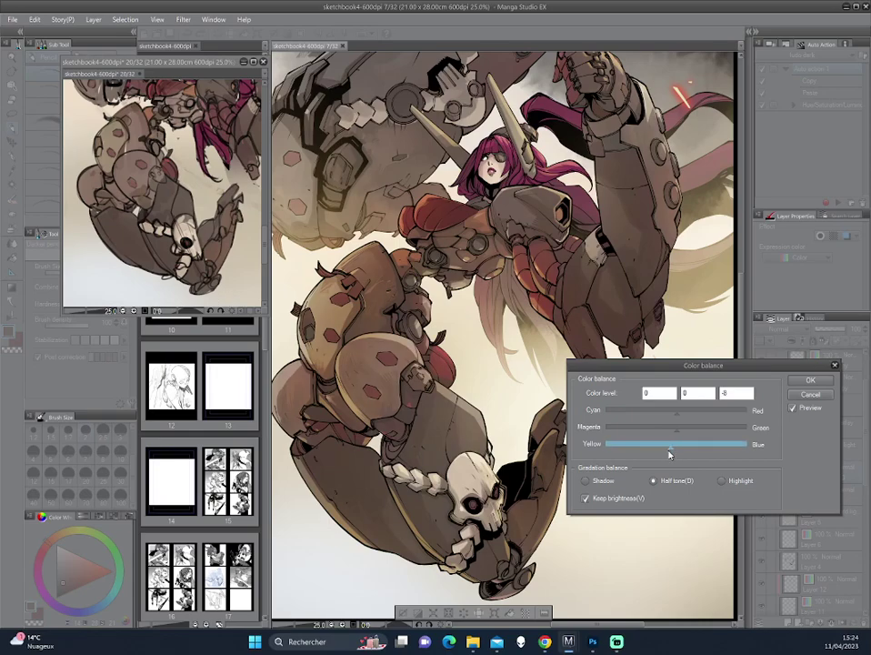
pyautogui.moveTo(669, 454); pyautogui.dragTo(682, 454)
pyautogui.click(792, 409)
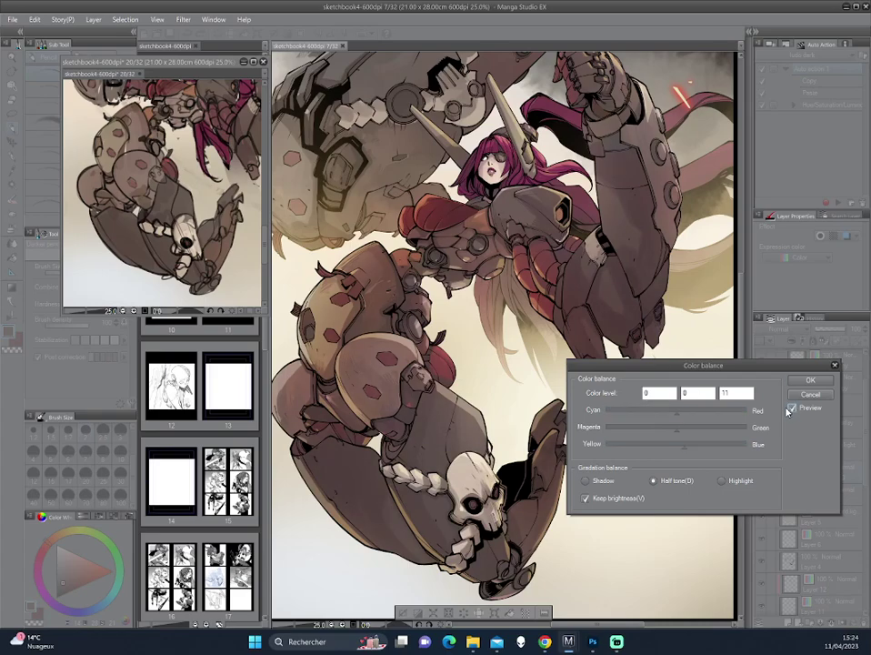
pyautogui.click(792, 409)
pyautogui.click(682, 445)
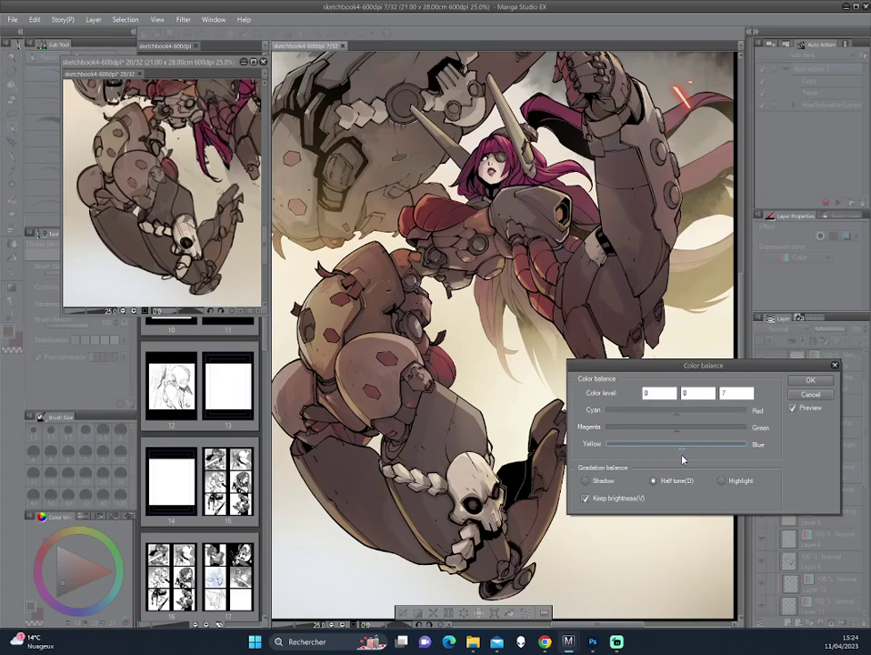
pyautogui.click(791, 380)
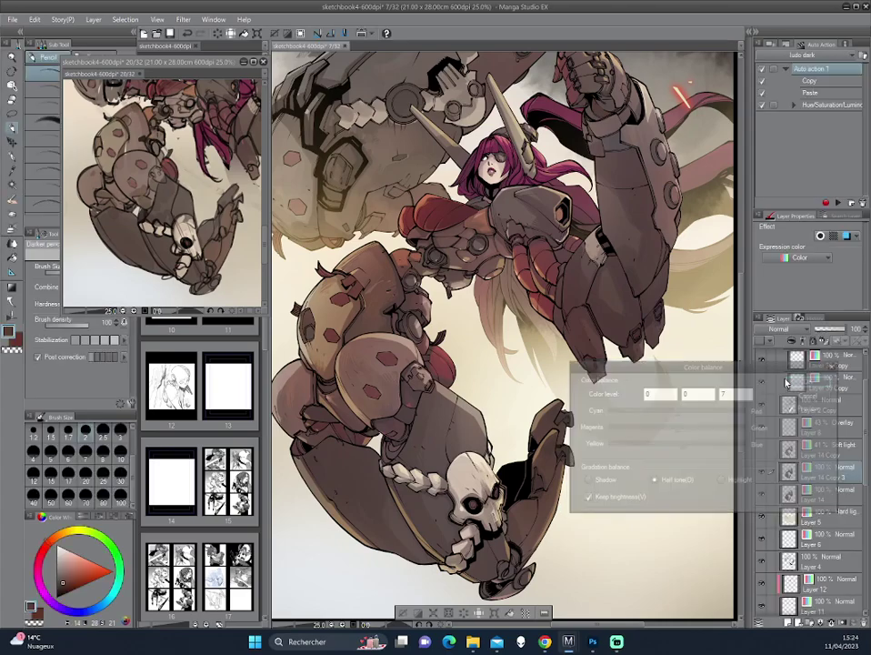
pyautogui.scroll(-2, 574, 321)
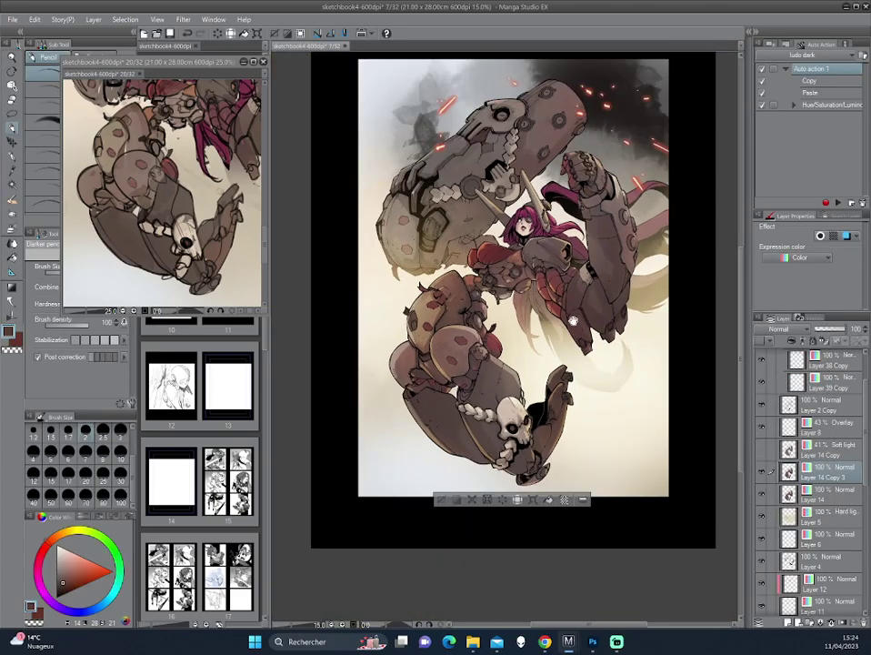
pyautogui.scroll(1, 582, 305)
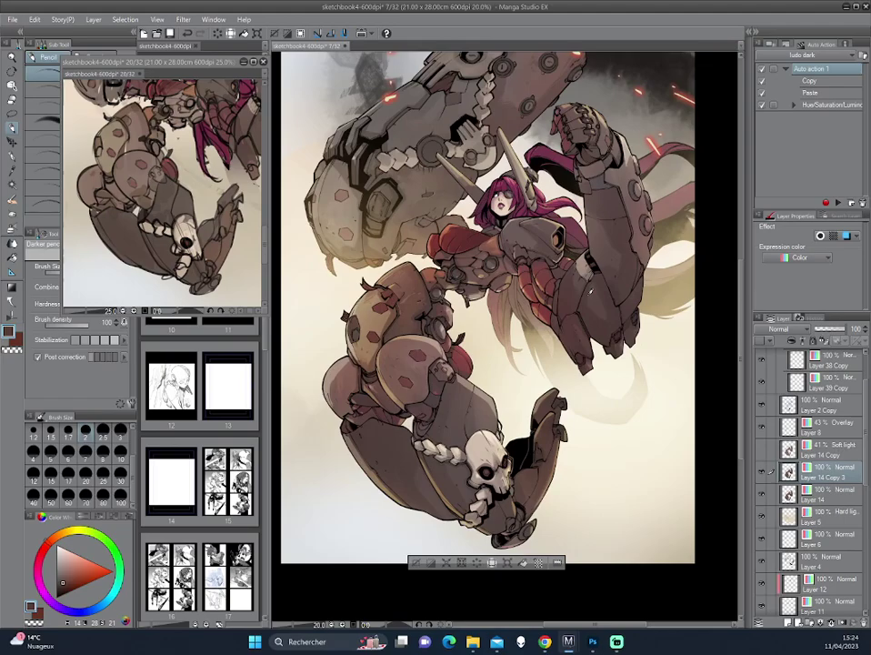
pyautogui.press('h')
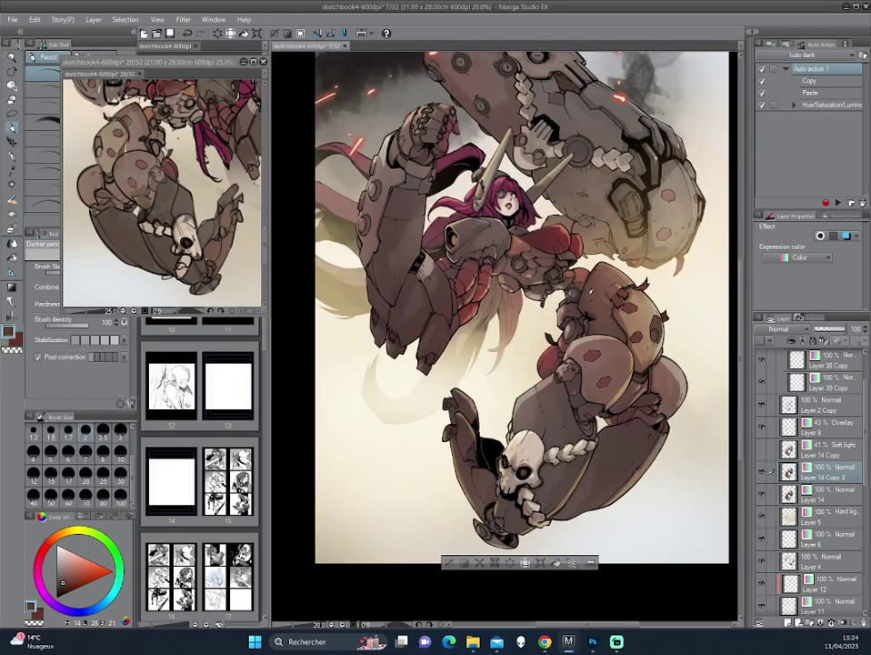
pyautogui.press('h')
pyautogui.press('h')
pyautogui.press('h')
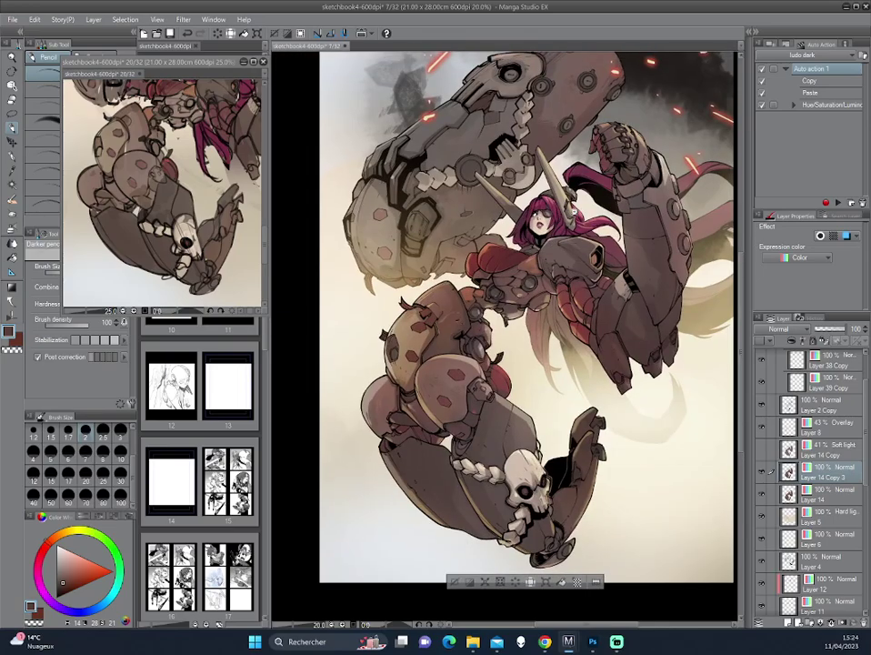
pyautogui.scroll(2, 573, 211)
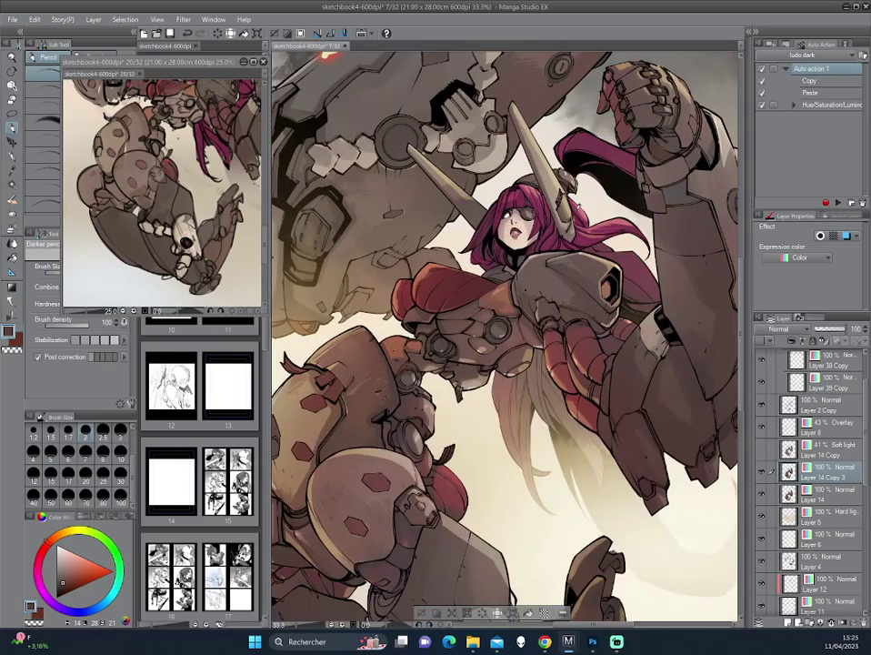
pyautogui.click(136, 154)
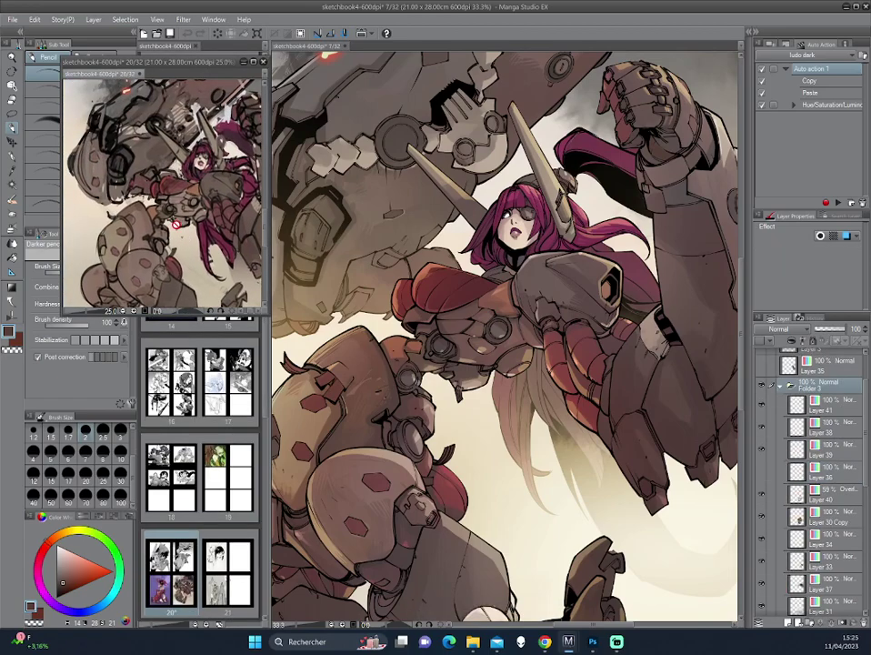
pyautogui.moveTo(436, 415)
pyautogui.mouseDown()
pyautogui.moveTo(531, 324)
pyautogui.moveTo(499, 291)
pyautogui.mouseUp()
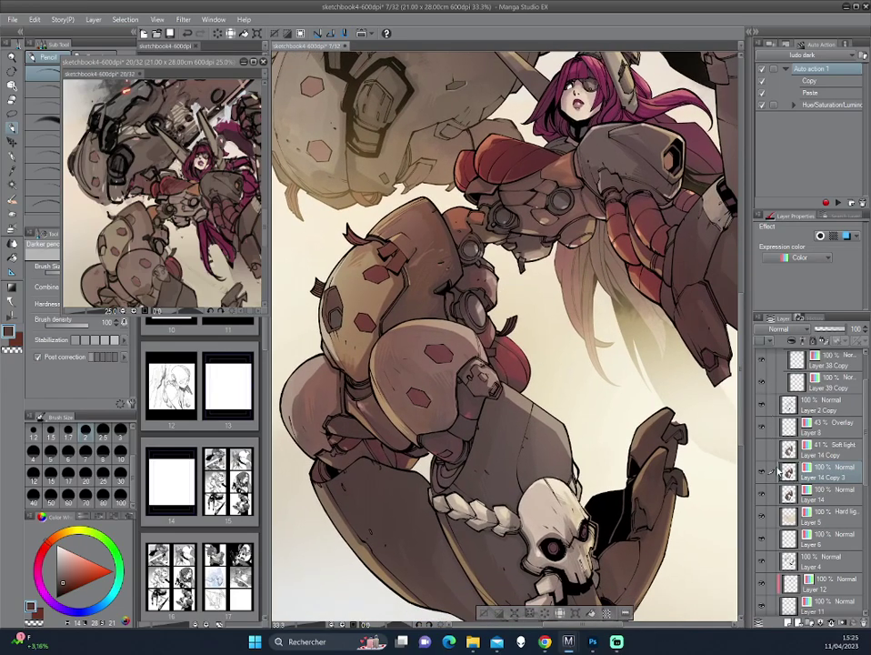
# Zoom onto the leg armour, pick dark reddish-brown, orange-brown and dark red, and set brush size 1.7
pyautogui.press('p')
pyautogui.hotkey('ctrl', '+')
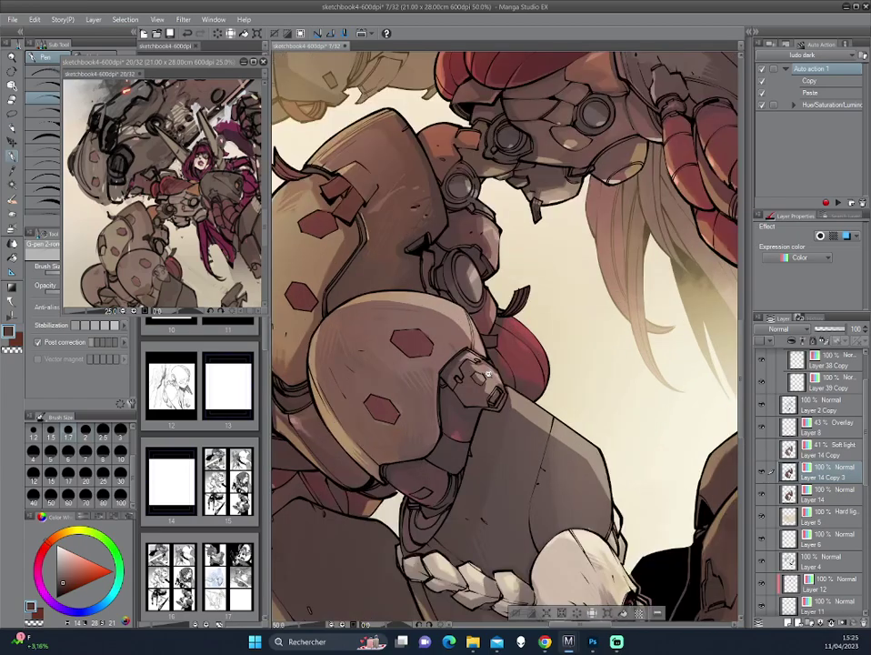
pyautogui.press('p')
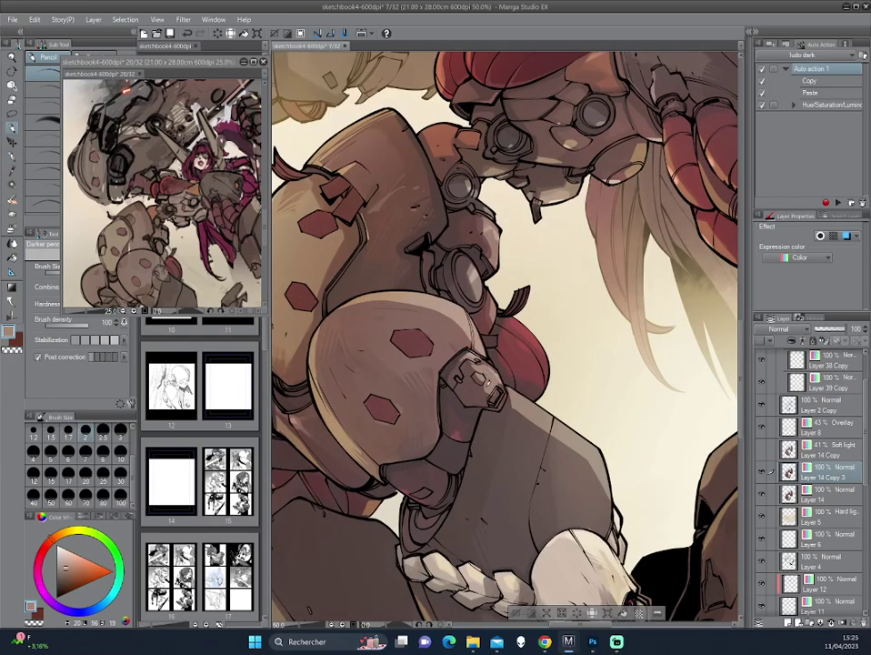
pyautogui.keyDown('alt'); pyautogui.click(338, 270); pyautogui.keyUp('alt')
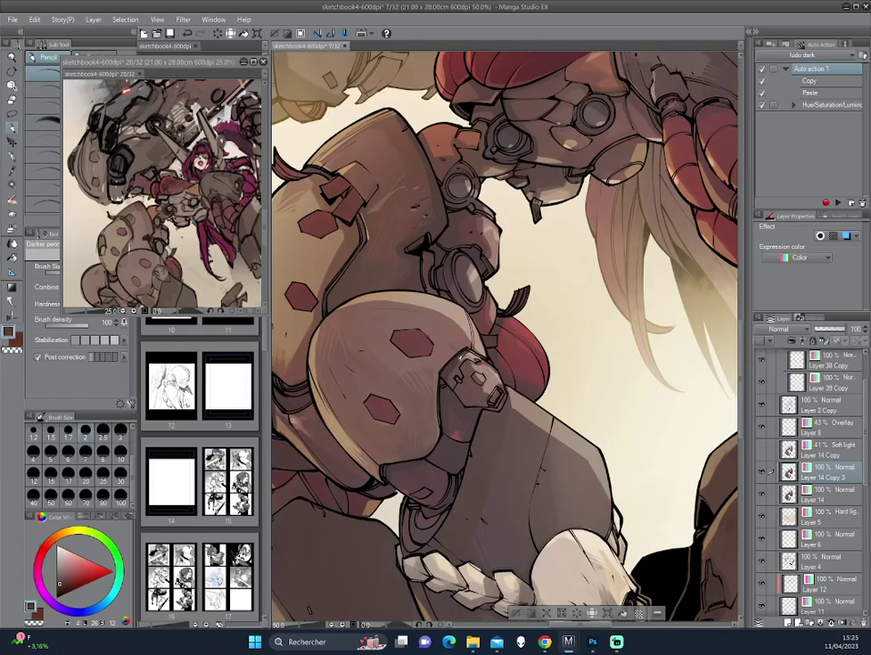
pyautogui.scroll(-3, 345, 268)
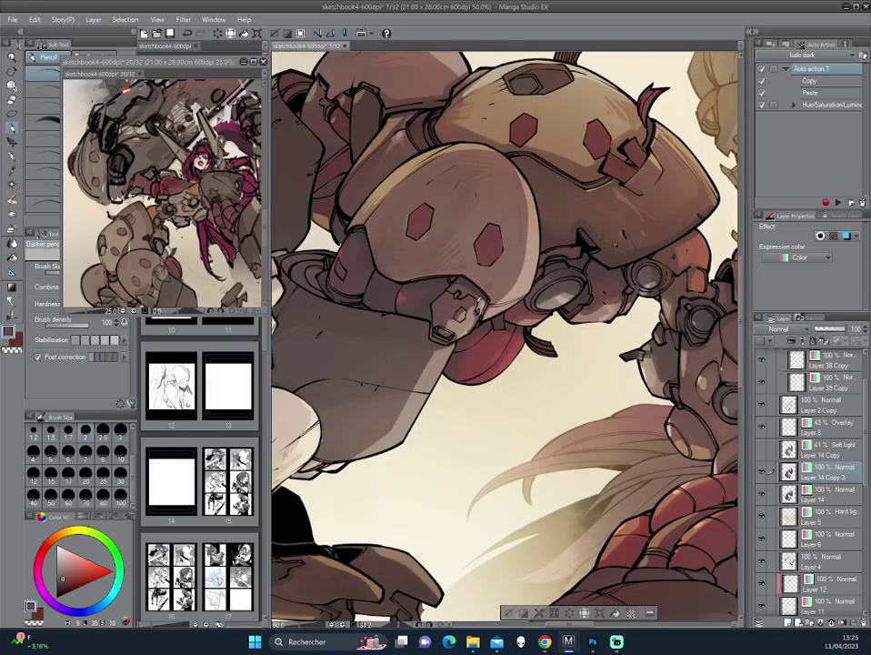
pyautogui.keyDown('alt'); pyautogui.click(358, 235); pyautogui.keyUp('alt')
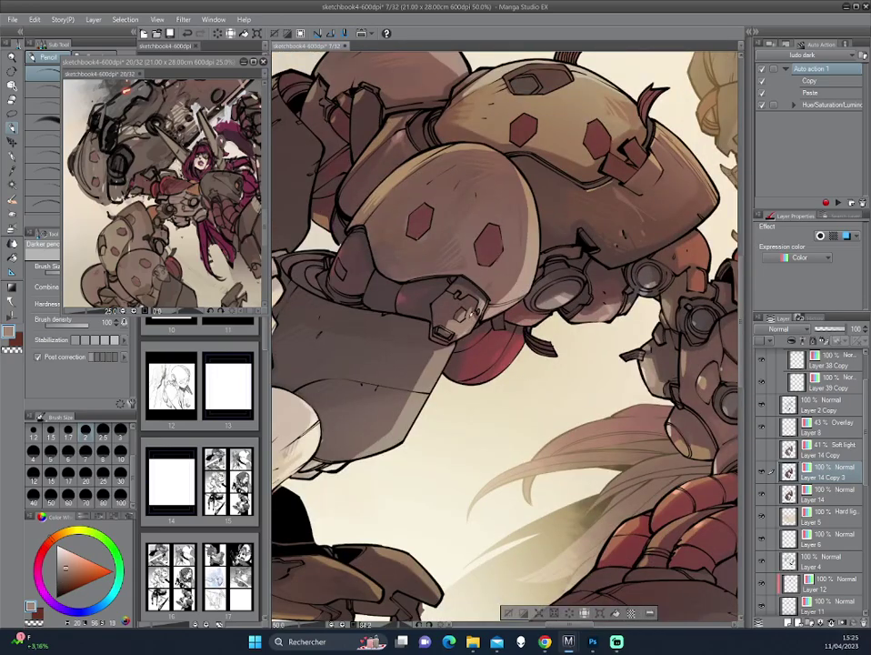
pyautogui.press('-')
pyautogui.press('p')
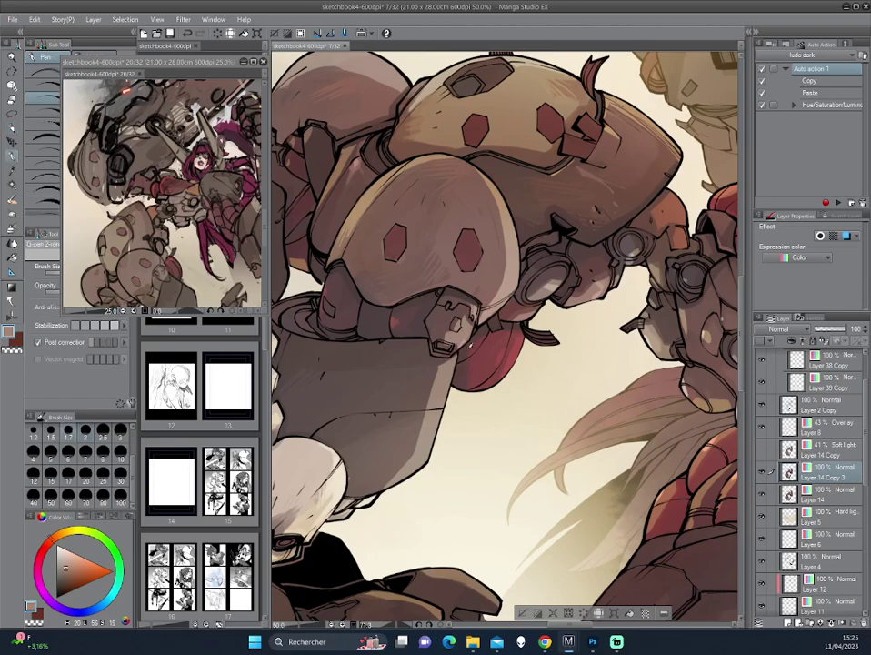
pyautogui.keyDown('alt'); pyautogui.click(350, 271); pyautogui.keyUp('alt')
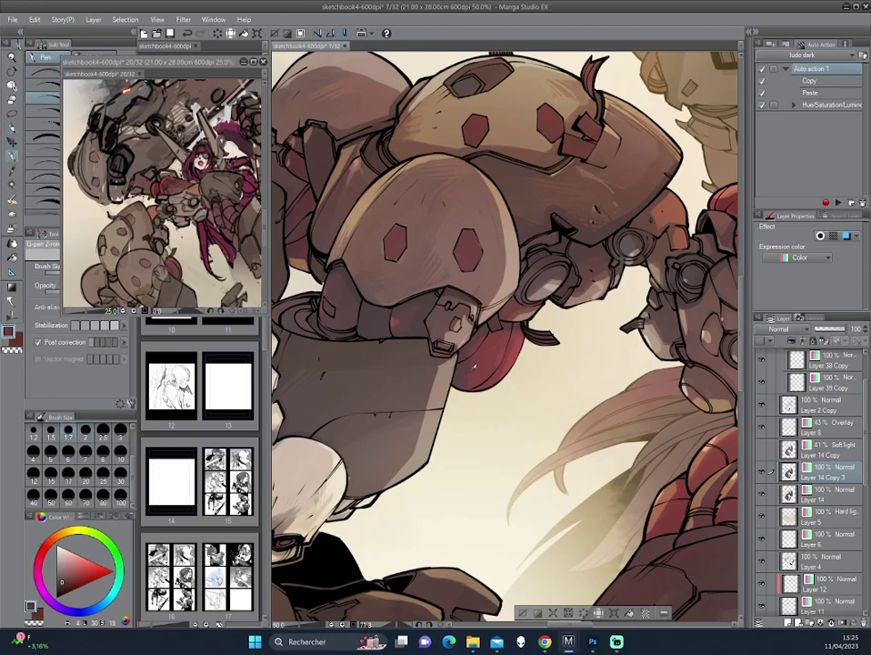
pyautogui.press('-')
pyautogui.press('-')
pyautogui.press('-')
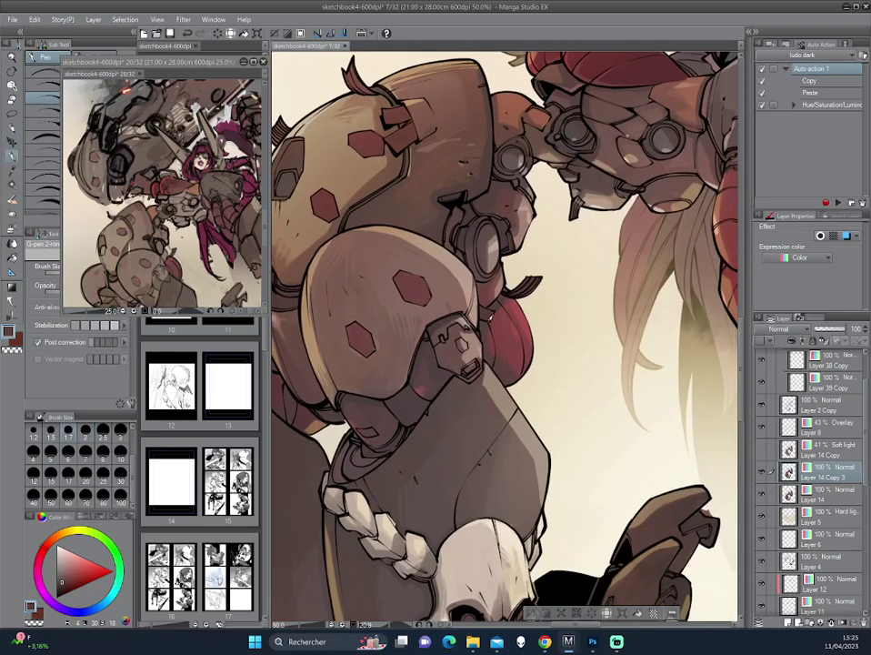
pyautogui.press('[')
# Soften the thigh's hexagon markings into reddish blobs
pyautogui.moveTo(473, 406); pyautogui.dragTo(555, 399)
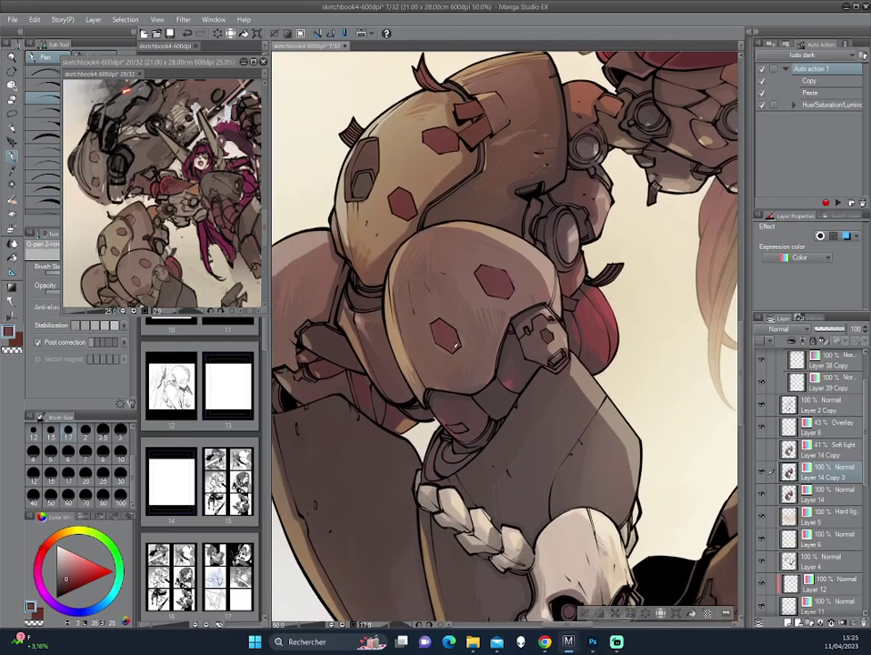
pyautogui.moveTo(453, 331); pyautogui.dragTo(378, 233)
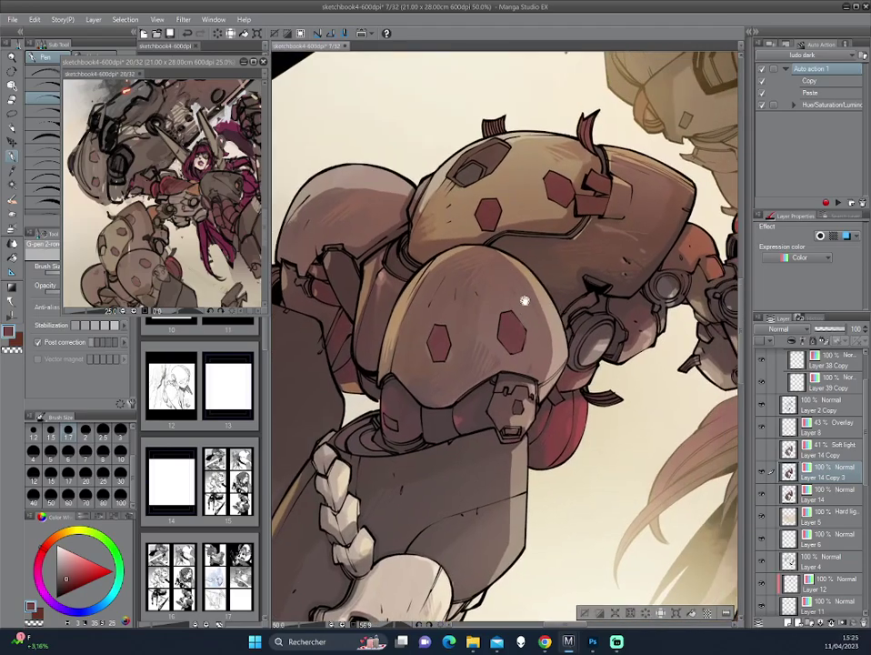
pyautogui.scroll(-2, 525, 300)
pyautogui.hotkey('ctrl', '@')
pyautogui.scroll(1, 533, 290)
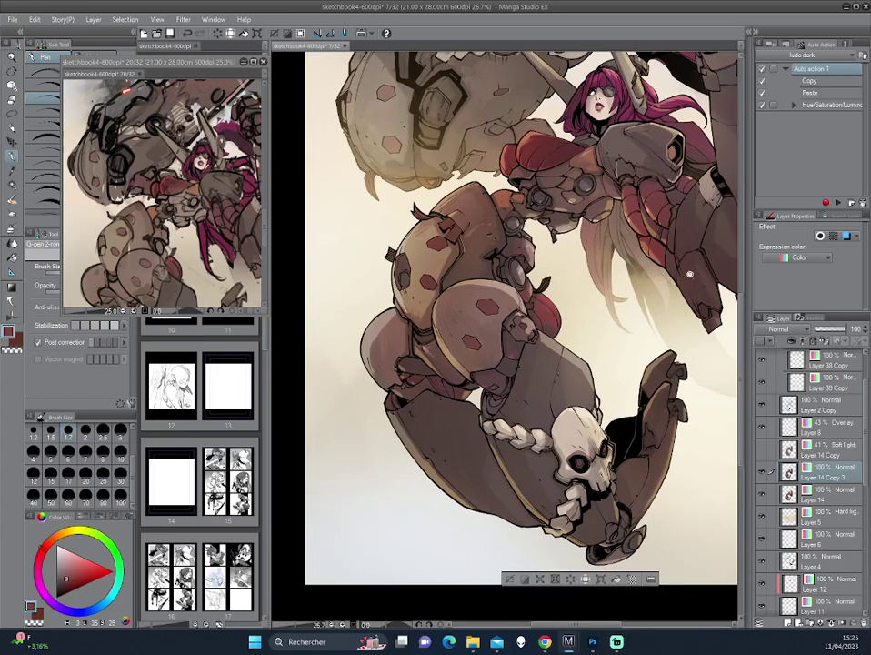
pyautogui.scroll(1, 498, 306)
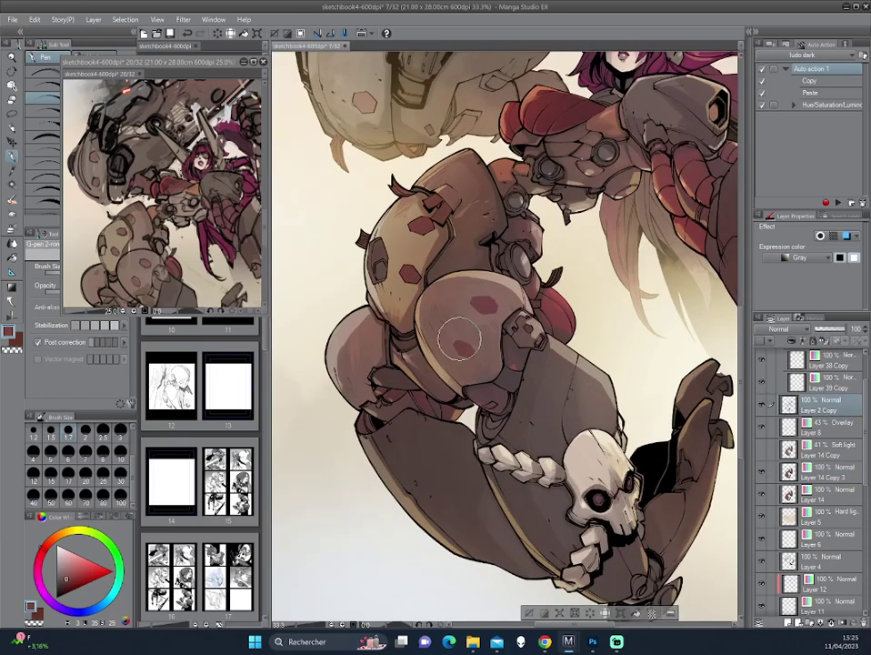
pyautogui.moveTo(481, 306); pyautogui.dragTo(469, 342)
# Make Layer 14 Copy 3 the active layer and zoom out to 25%
pyautogui.press('alt')
pyautogui.press('alt')
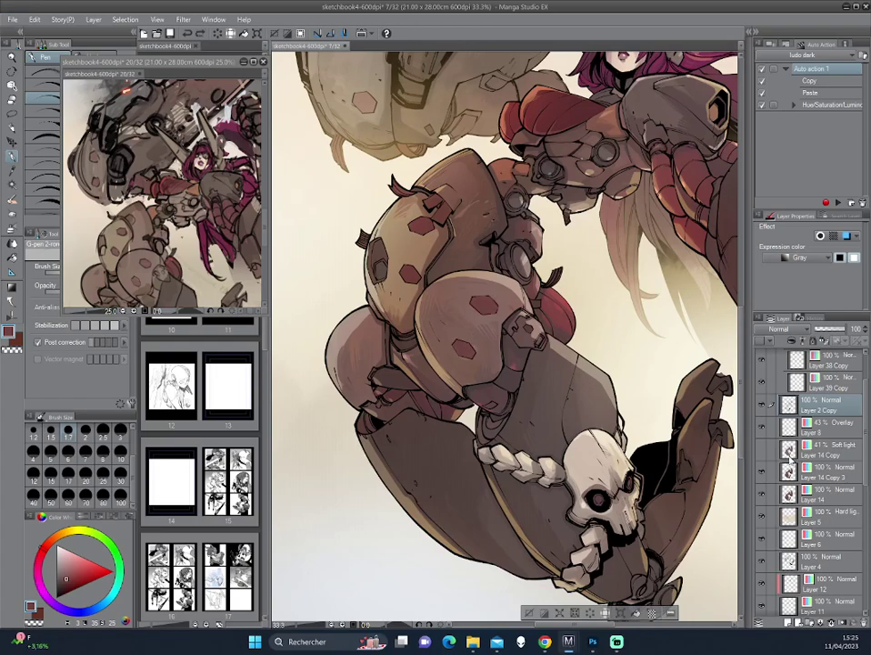
pyautogui.click(791, 469)
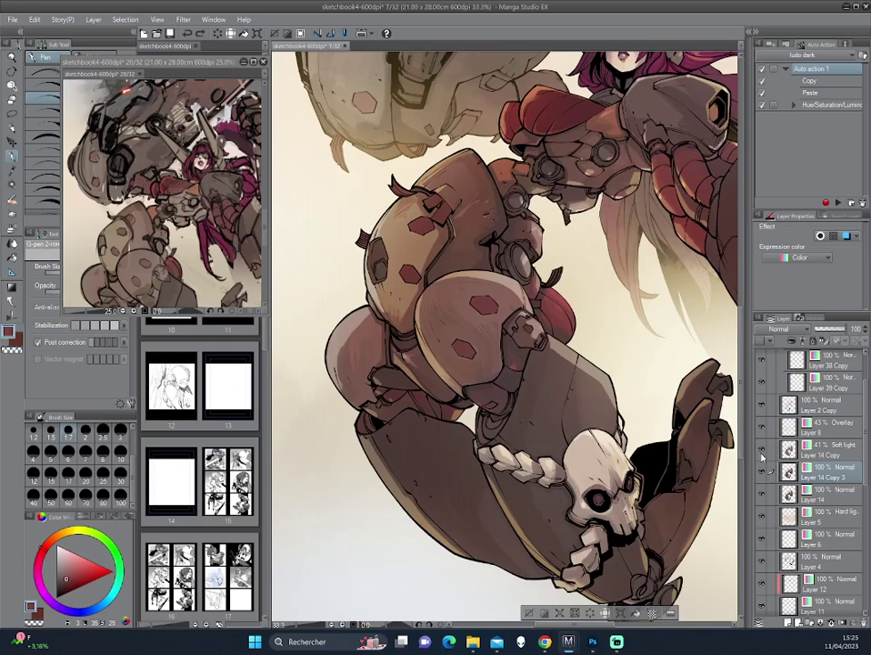
pyautogui.hotkey('ctrl', '-')
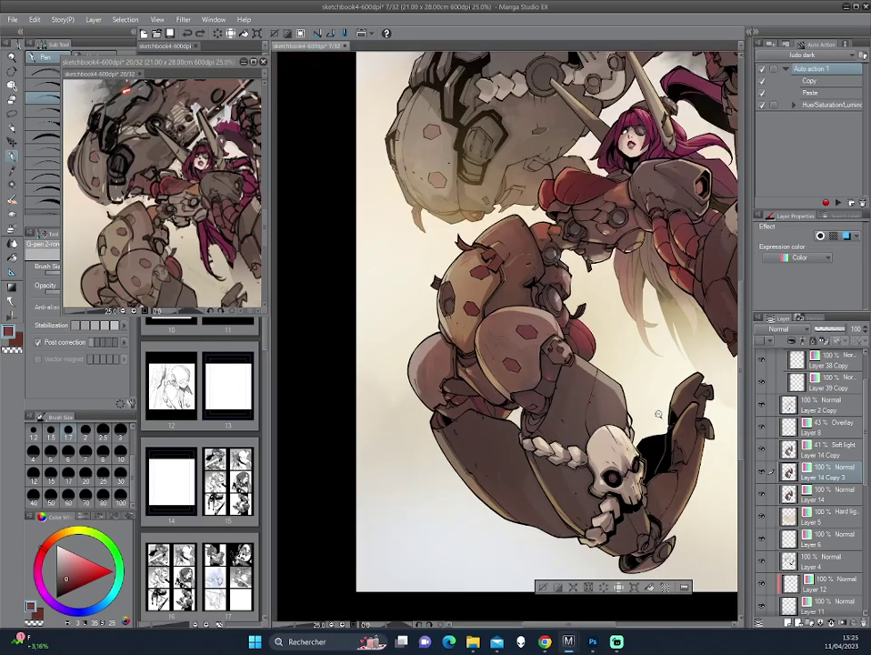
# Set Layer 14 Copy to 41% opacity, move Overlay Layer 8 below it at 28%, then remove it
pyautogui.click(805, 445)
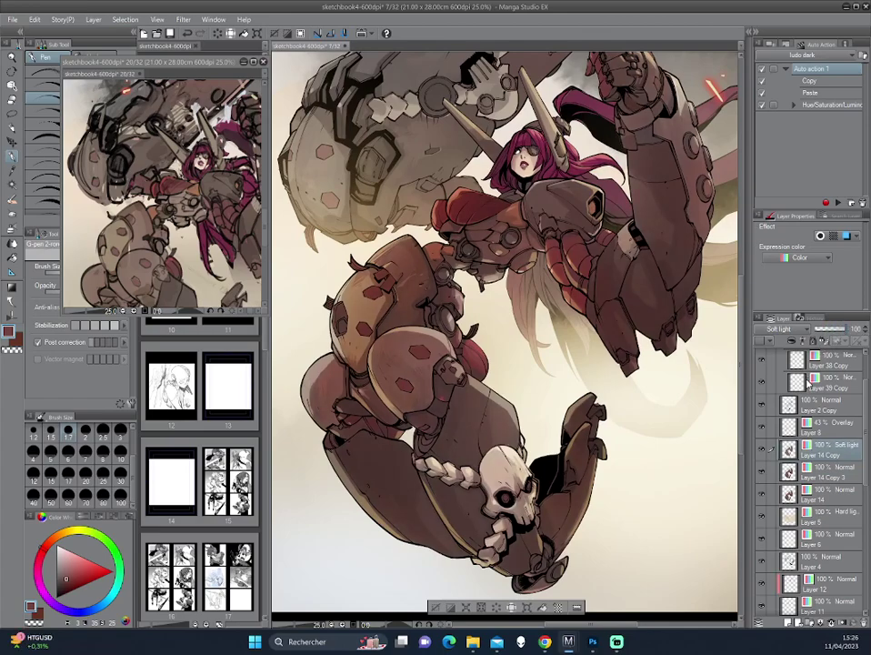
pyautogui.write('41')
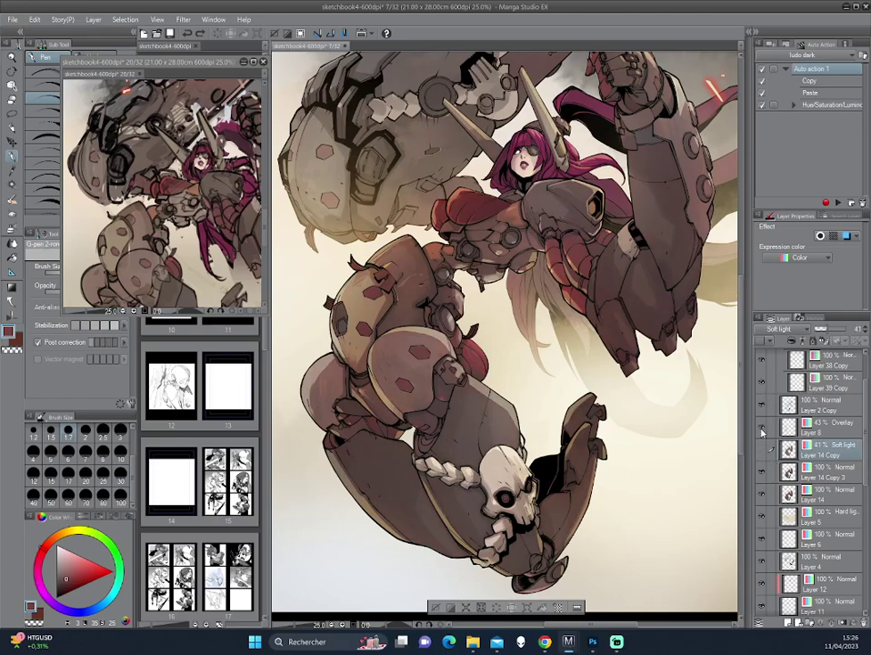
pyautogui.moveTo(829, 433); pyautogui.dragTo(829, 459)
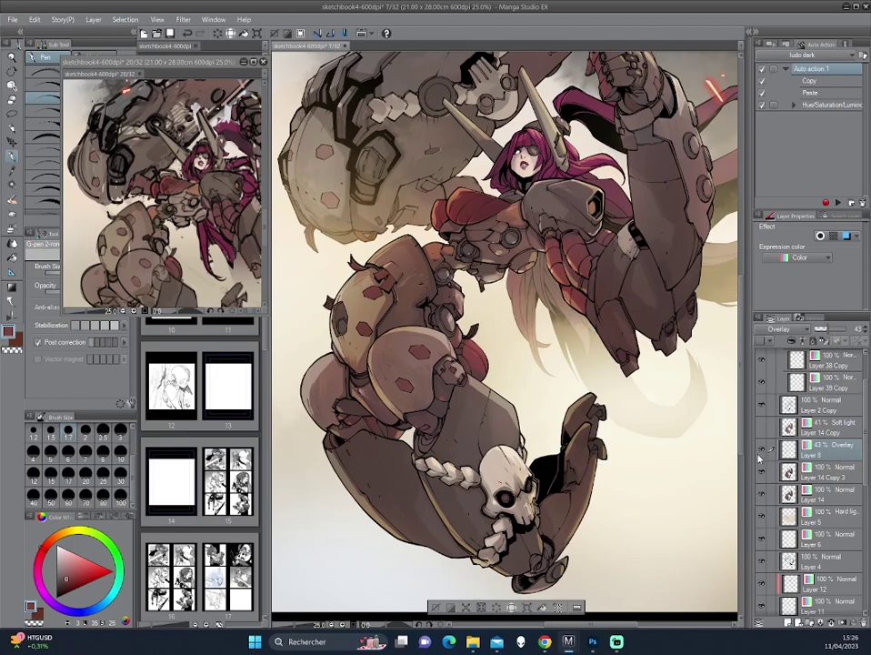
pyautogui.moveTo(821, 328); pyautogui.dragTo(817, 328)
pyautogui.hotkey('ctrl', 'e')
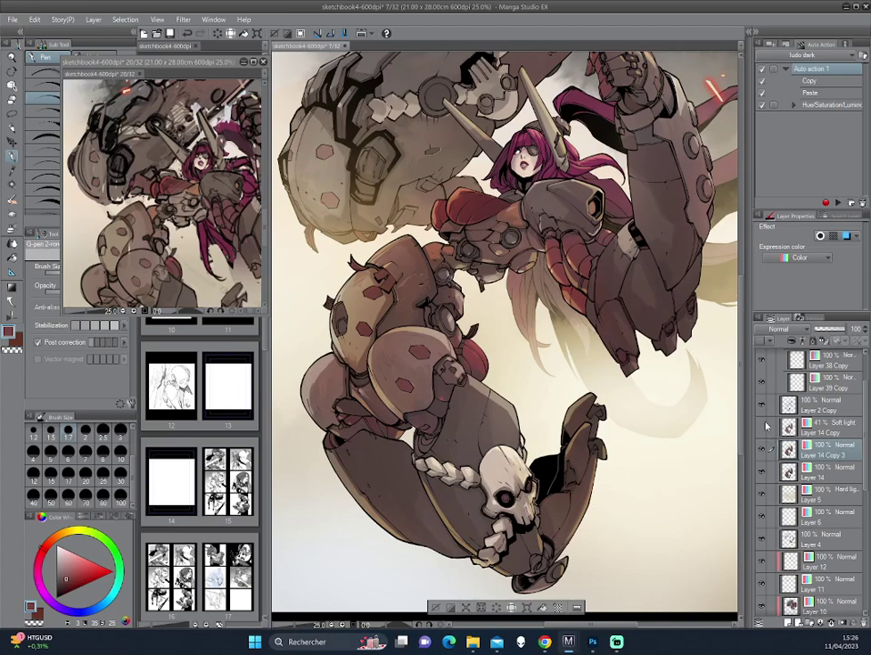
# Toggle Layer 14 Copy 3's visibility and mirror the view to compare the colours
pyautogui.click(763, 452)
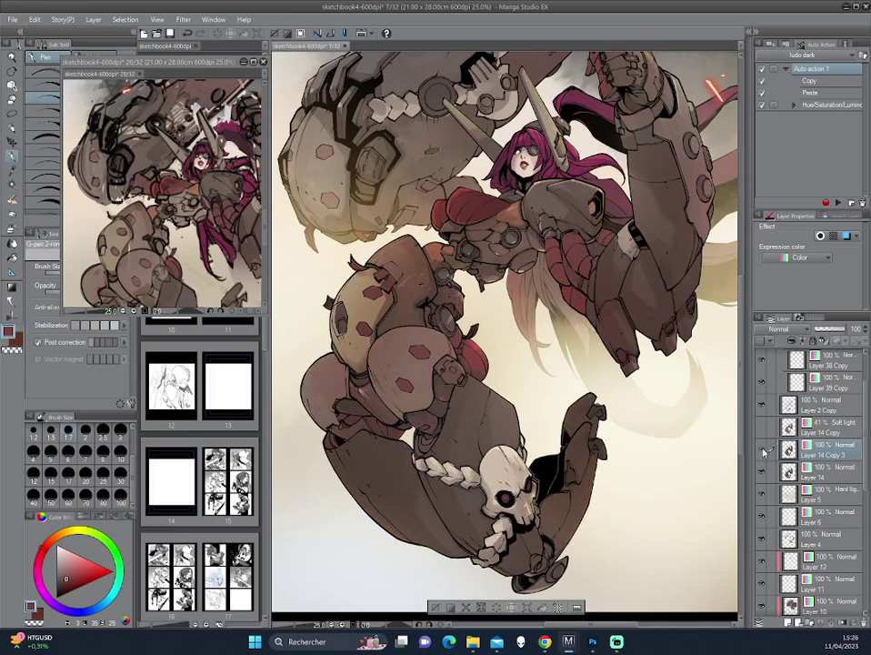
pyautogui.click(763, 452)
pyautogui.hotkey('ctrl', '-')
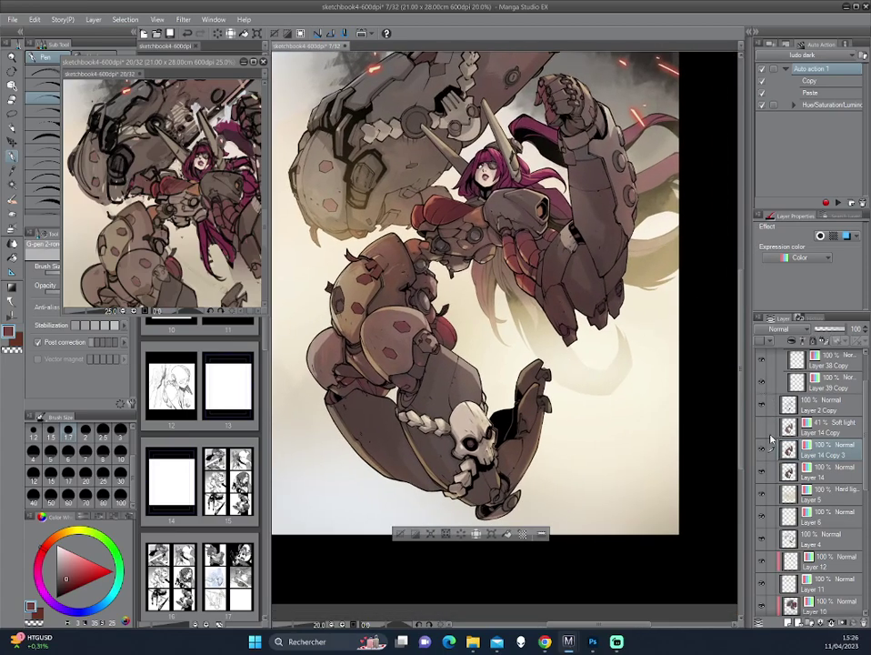
pyautogui.click(763, 452)
pyautogui.click(763, 452)
pyautogui.press('h')
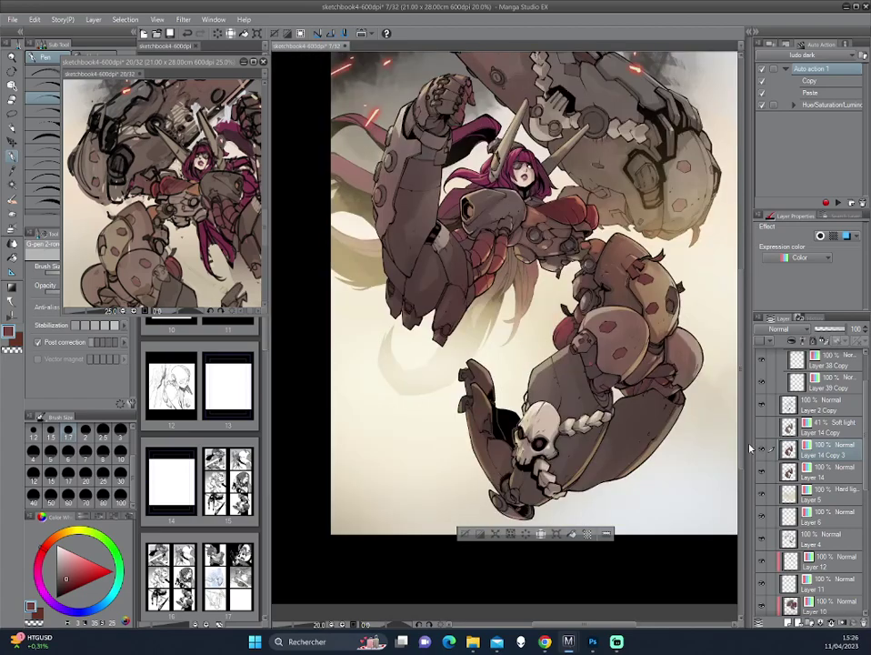
pyautogui.press('h')
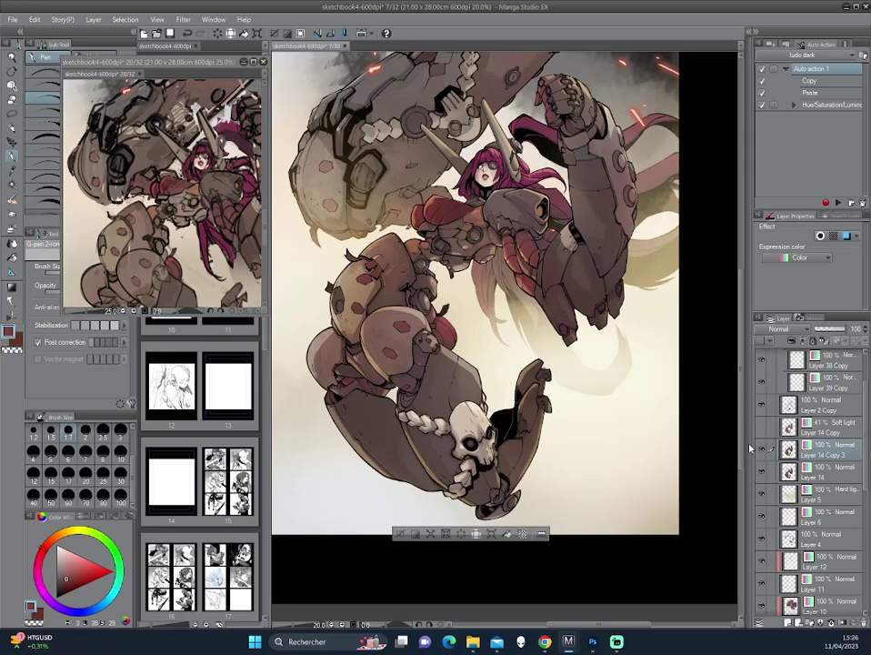
# Bring the pilot's chest into view, select Layer 14 Copy 3's pixels, then deselect
pyautogui.scroll(1, 513, 317)
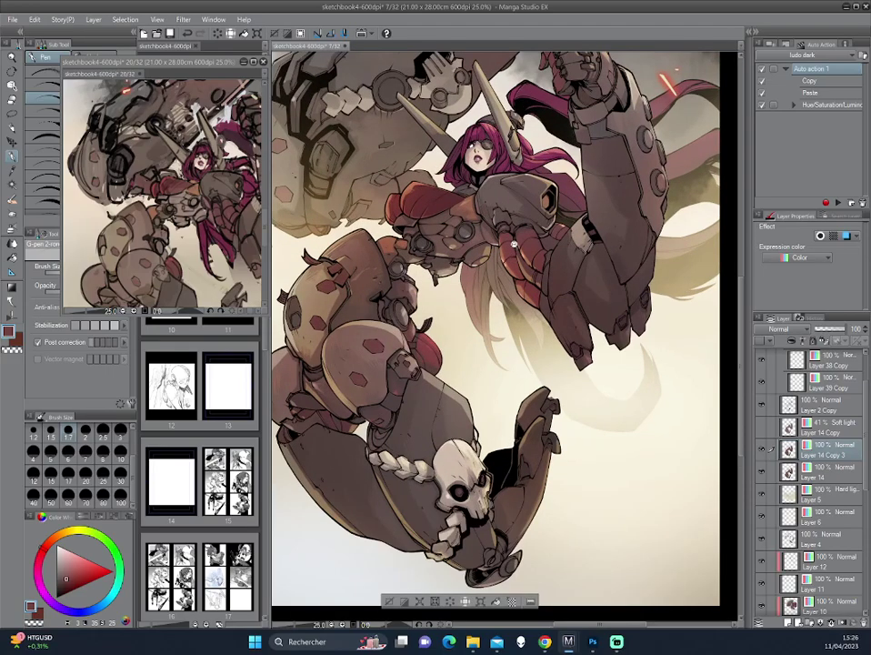
pyautogui.scroll(1, 514, 317)
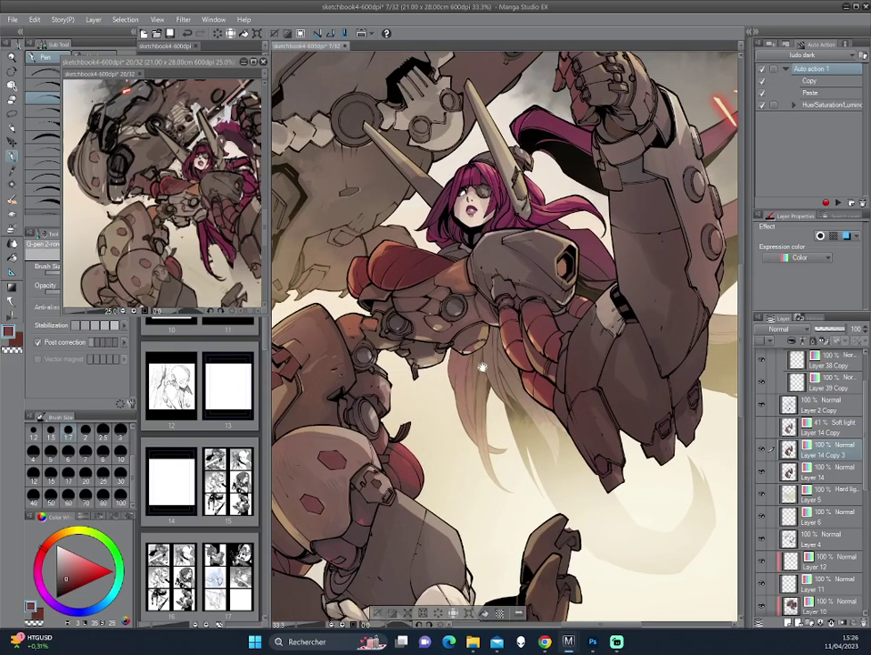
pyautogui.moveTo(482, 367)
pyautogui.mouseDown()
pyautogui.moveTo(563, 346)
pyautogui.moveTo(534, 312)
pyautogui.mouseUp()
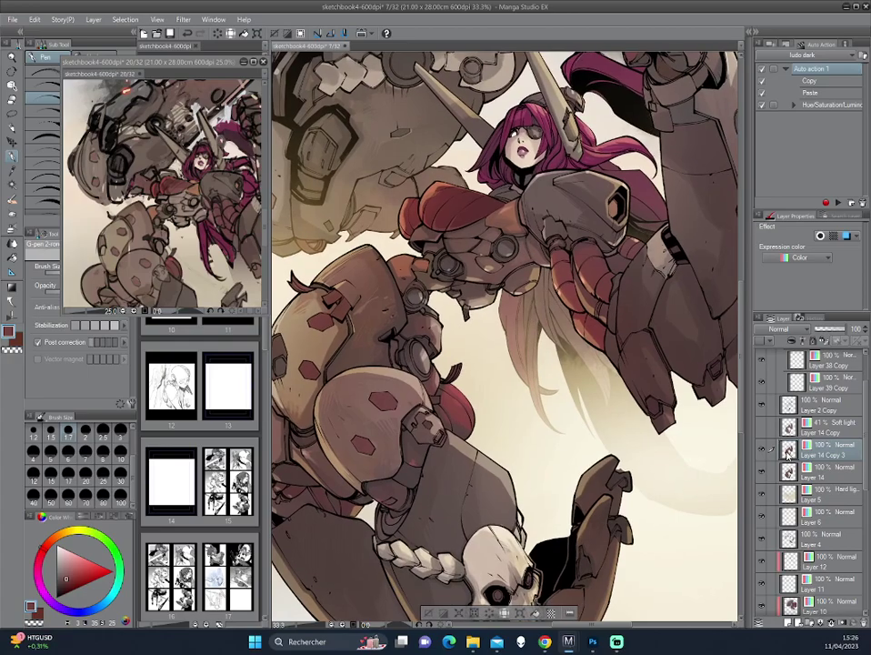
pyautogui.keyDown('ctrl'); pyautogui.click(788, 448); pyautogui.keyUp('ctrl')
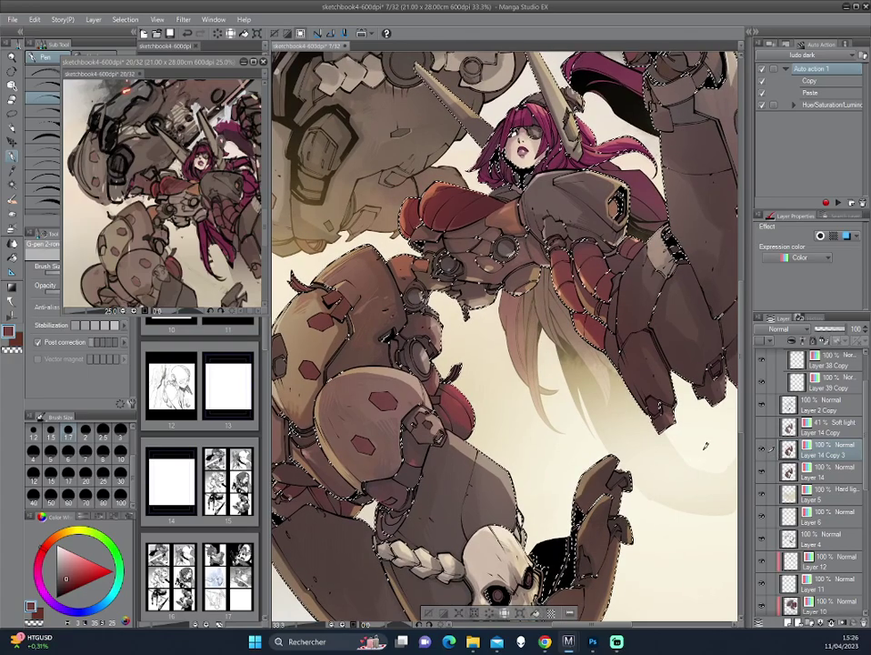
pyautogui.hotkey('ctrl', 'd')
pyautogui.scroll(1, 505, 293)
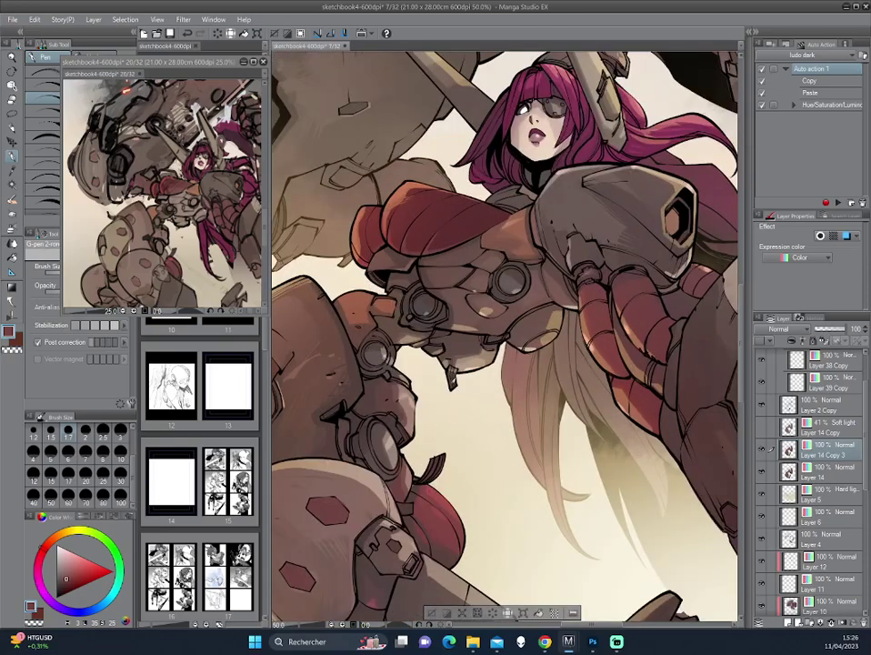
# Switch to the Darker pencil and pick a dark line colour on the colour wheel
pyautogui.press('p')
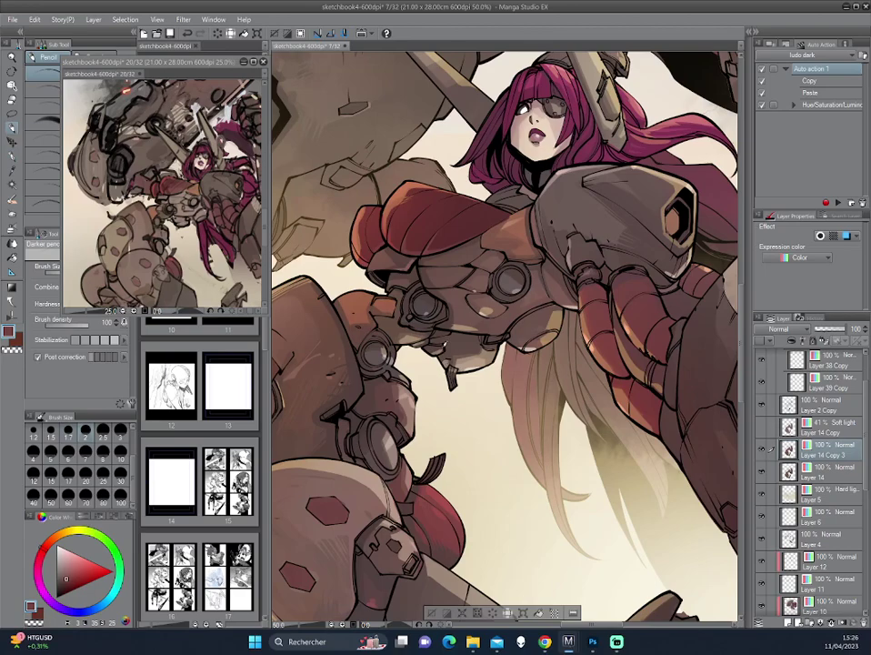
pyautogui.keyDown('alt'); pyautogui.click(341, 262); pyautogui.keyUp('alt')
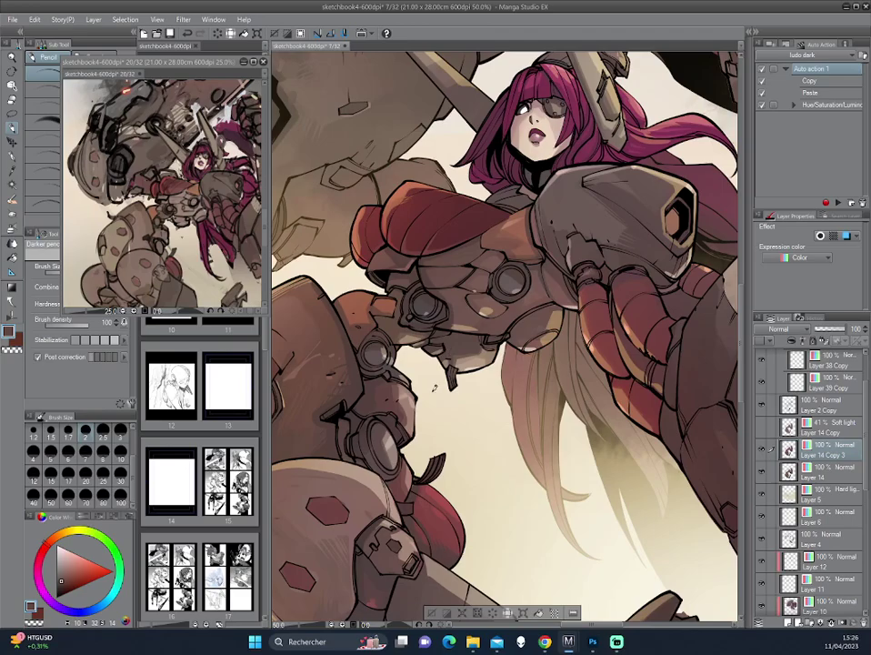
pyautogui.keyDown('alt'); pyautogui.click(476, 322); pyautogui.keyUp('alt')
pyautogui.scroll(-2, 482, 354)
pyautogui.moveTo(491, 363)
pyautogui.mouseDown()
pyautogui.moveTo(606, 273)
pyautogui.moveTo(586, 293)
pyautogui.mouseUp()
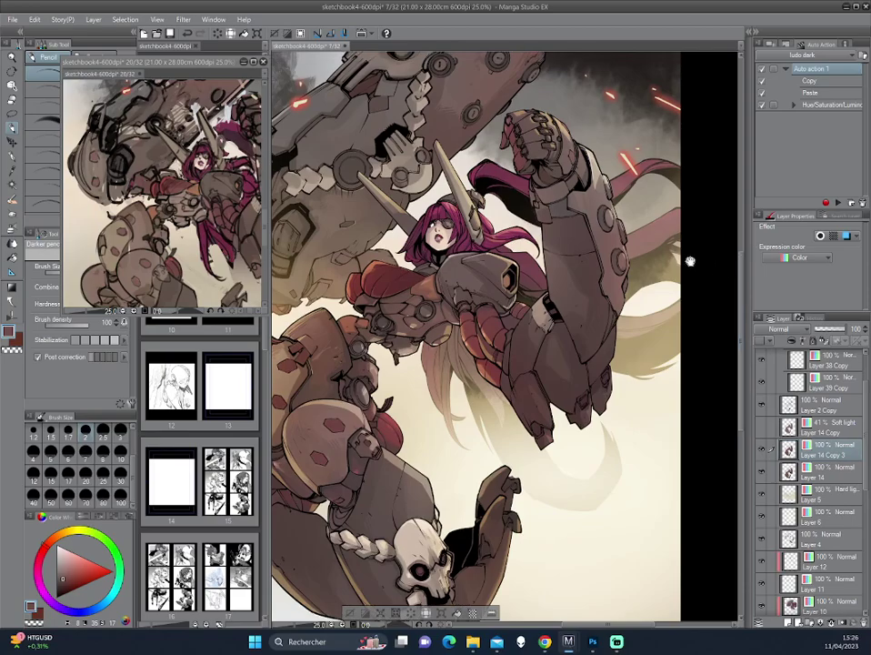
# Centre the page, show the extra hair strands layer and hide the pale curved tail
pyautogui.moveTo(540, 358); pyautogui.dragTo(640, 312)
pyautogui.scroll(-2, 640, 312)
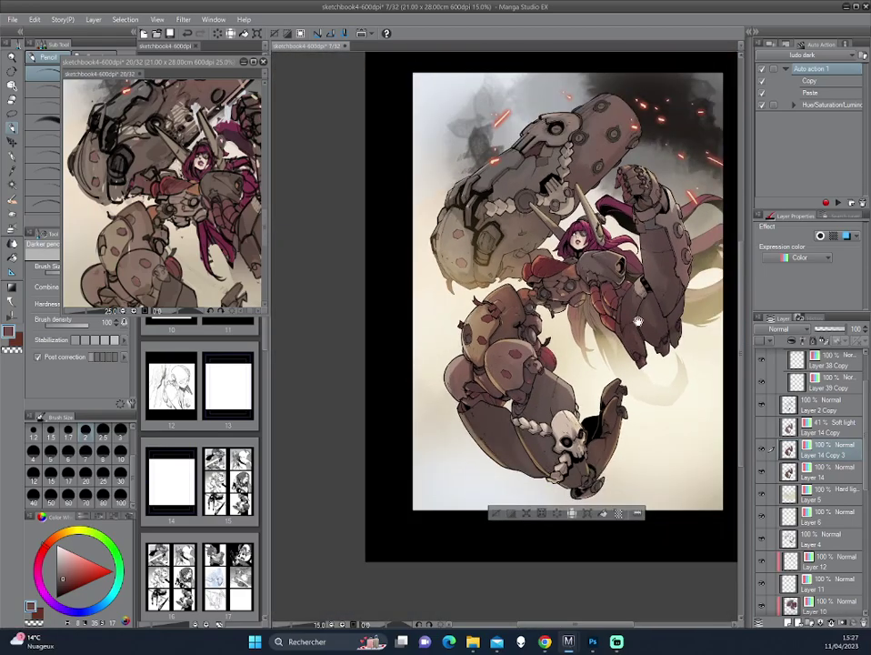
pyautogui.scroll(-1, 602, 338)
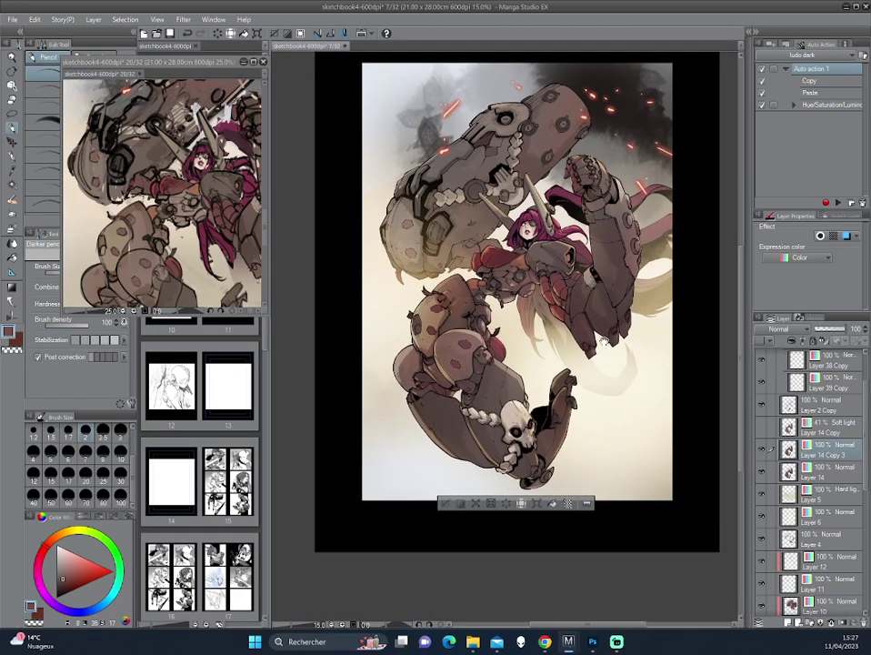
pyautogui.moveTo(592, 261); pyautogui.dragTo(573, 336)
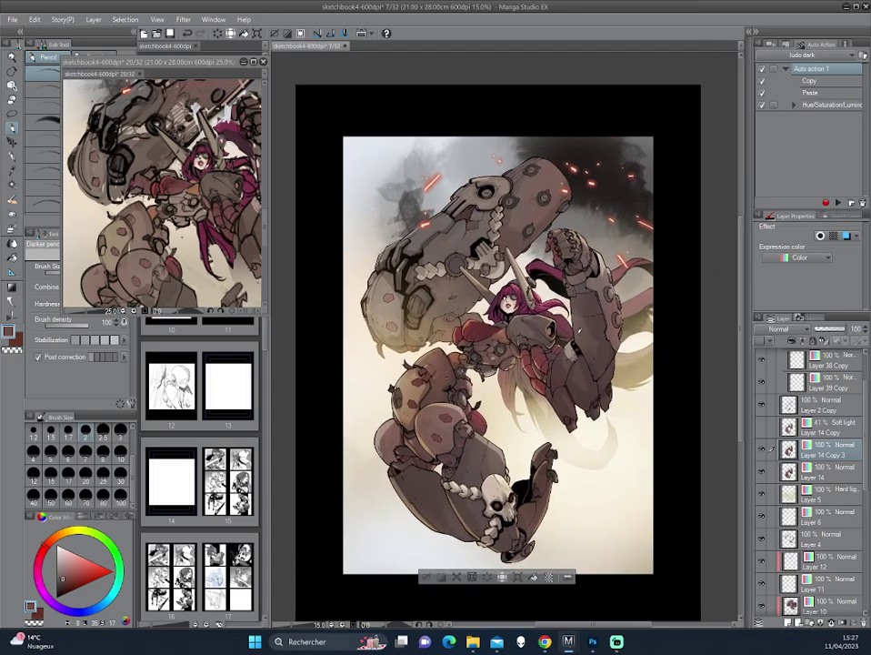
pyautogui.click(763, 493)
pyautogui.click(761, 517)
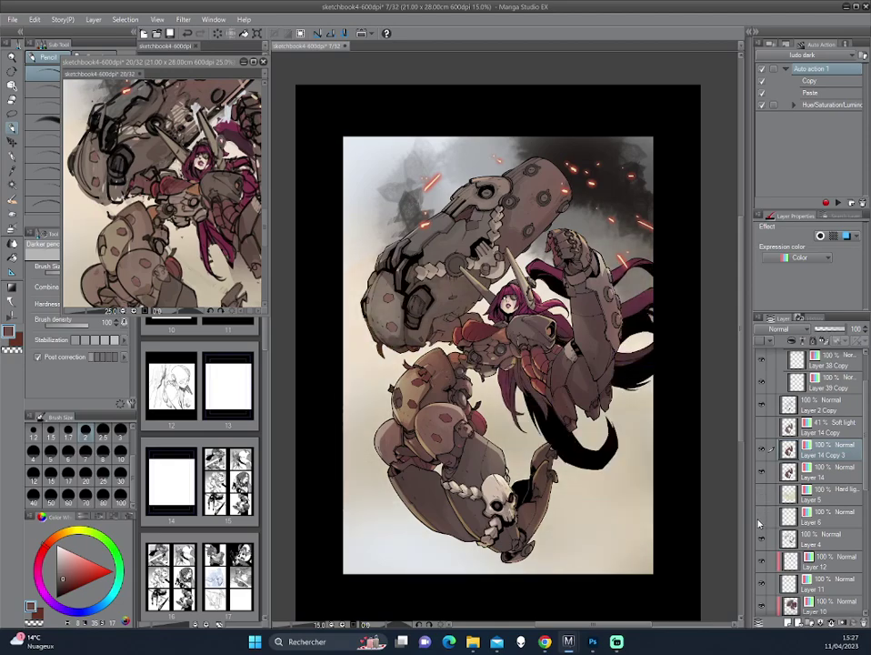
# Toggle Layer 10's shading and the dark smoke layer on and off to compare
pyautogui.scroll(2, 562, 365)
pyautogui.scroll(-2, 562, 365)
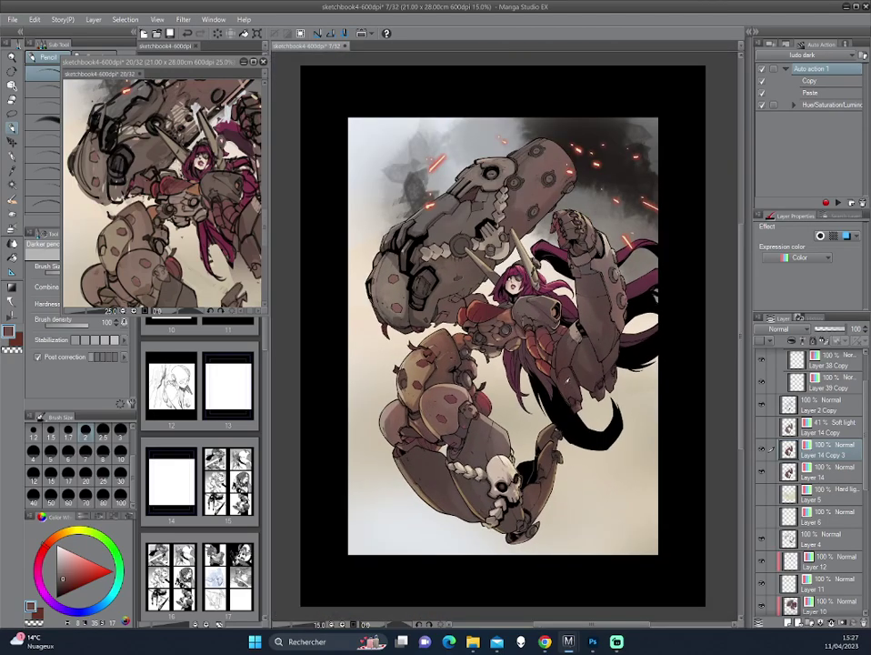
pyautogui.scroll(-2, 778, 518)
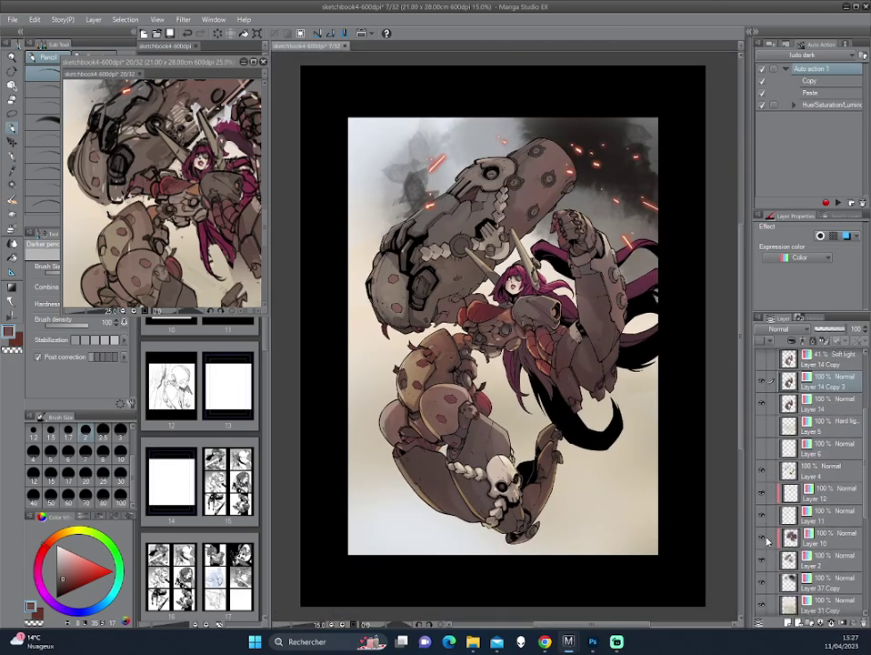
pyautogui.click(762, 541)
pyautogui.click(762, 540)
pyautogui.click(762, 540)
pyautogui.click(762, 540)
pyautogui.click(763, 583)
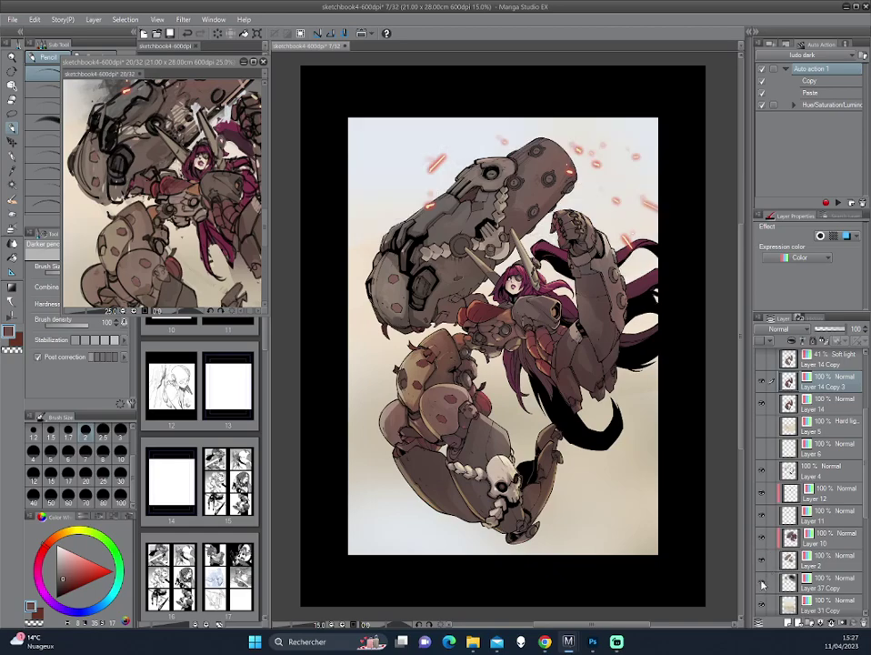
pyautogui.click(763, 582)
# Merge Layers 10 and 12, then merge Layer 11 down into Layer 2
pyautogui.click(819, 537)
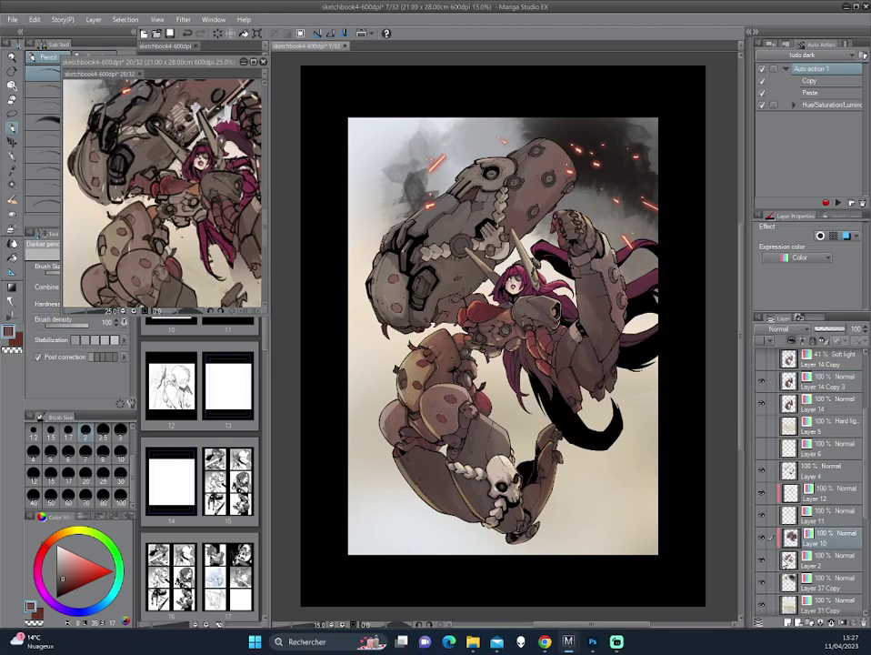
pyautogui.press('Delete')
pyautogui.click(785, 496)
pyautogui.hotkey('ctrl', 'e')
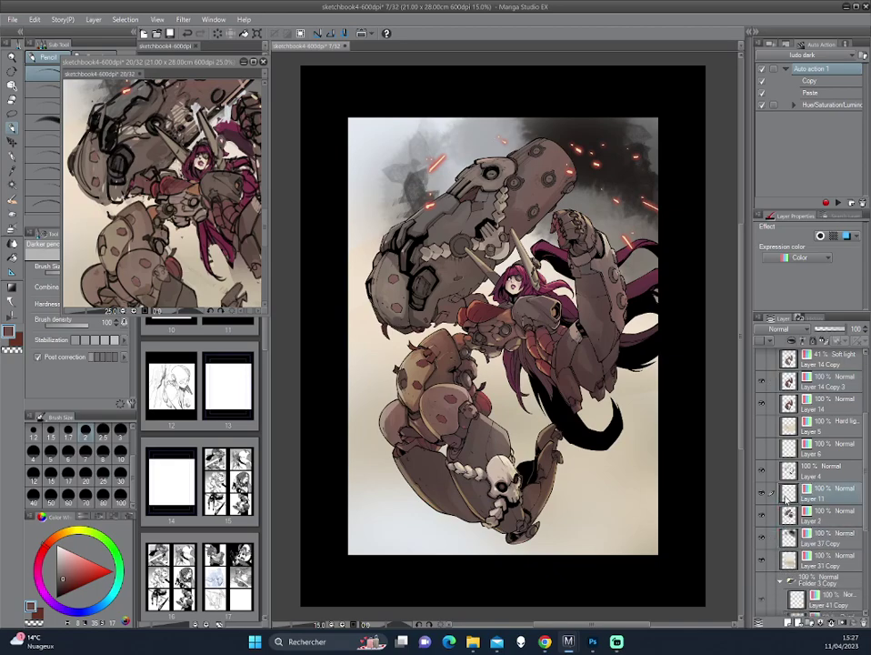
pyautogui.hotkey('ctrl', 'e')
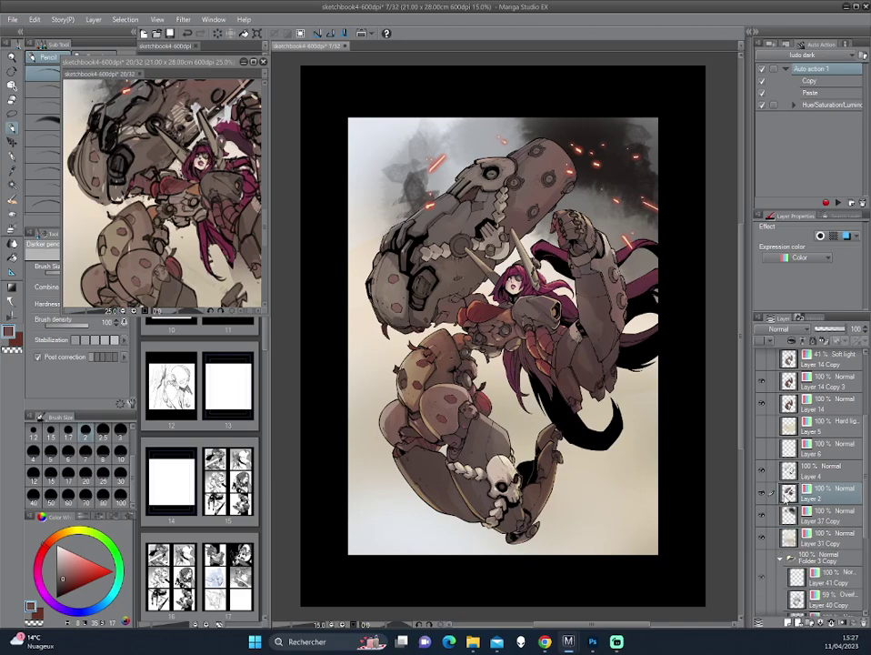
# Select and deselect Layer 2's pixels, then duplicate it with the Copy/Paste auto action
pyautogui.keyDown('ctrl'); pyautogui.click(785, 495); pyautogui.keyUp('ctrl')
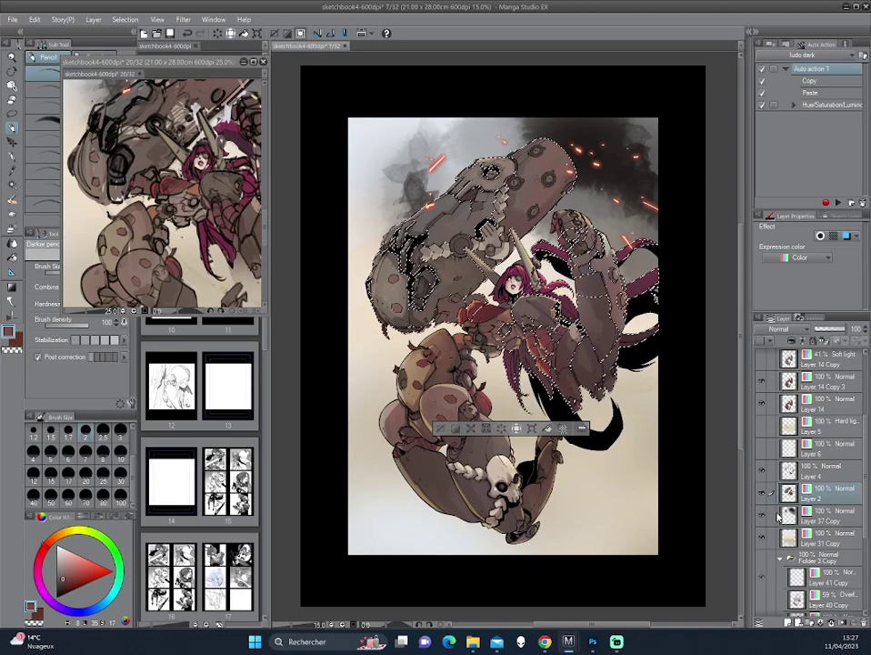
pyautogui.hotkey('ctrl', 'd')
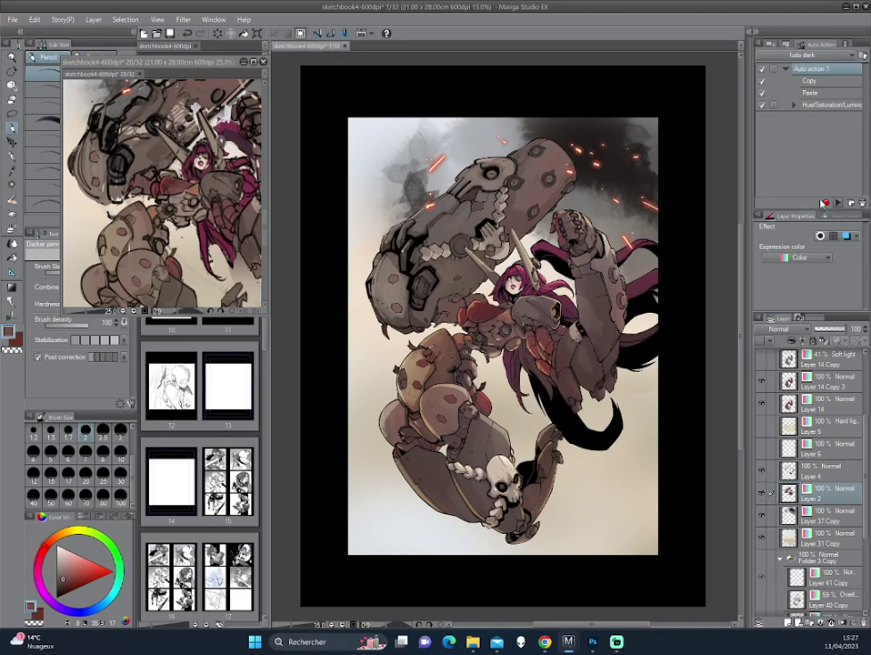
pyautogui.click(822, 204)
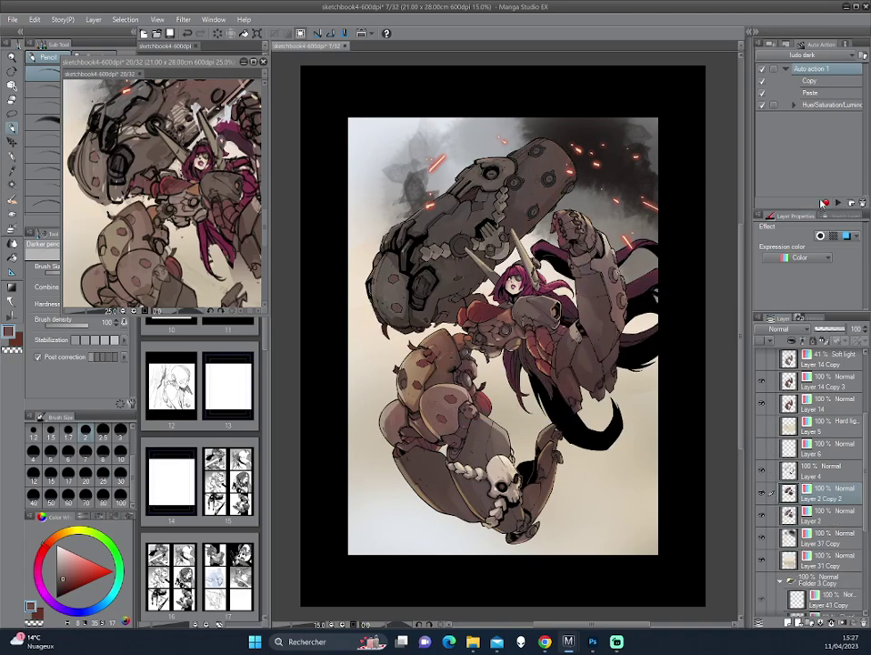
# With the Lasso marquee, start selecting the cannon arm along its top and right edge
pyautogui.scroll(1, 529, 219)
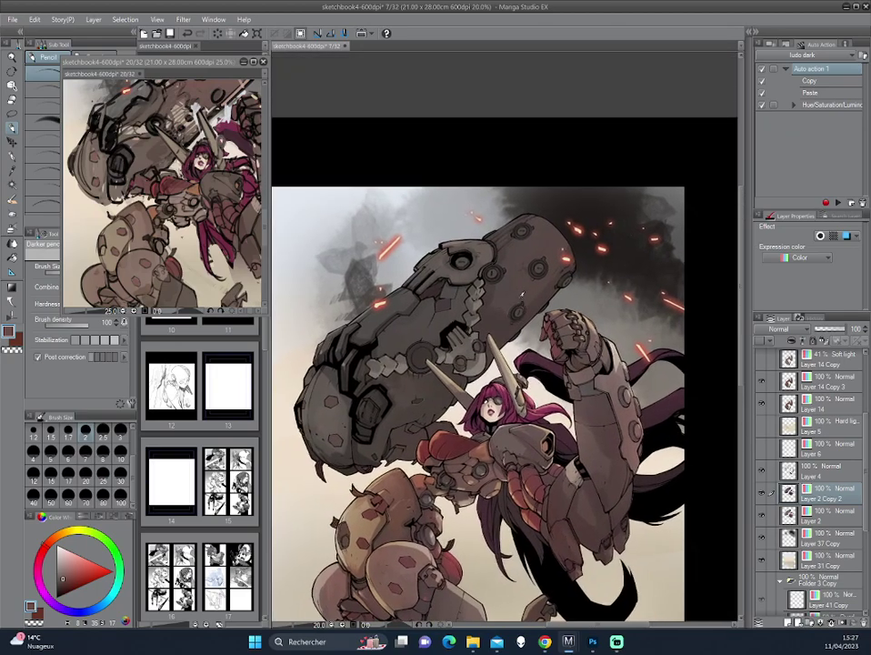
pyautogui.moveTo(427, 165); pyautogui.dragTo(405, 209)
pyautogui.press('m')
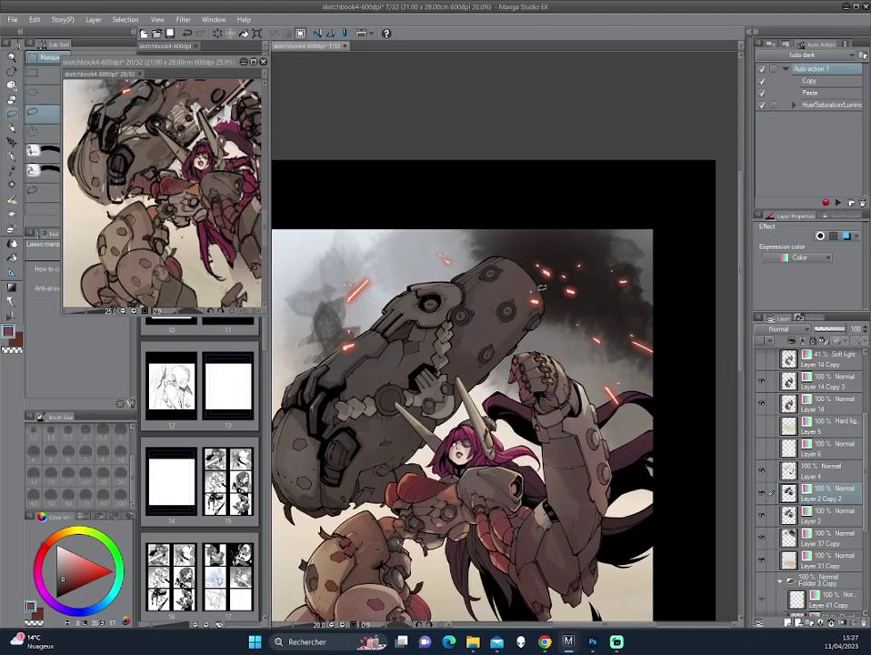
pyautogui.scroll(1, 550, 257)
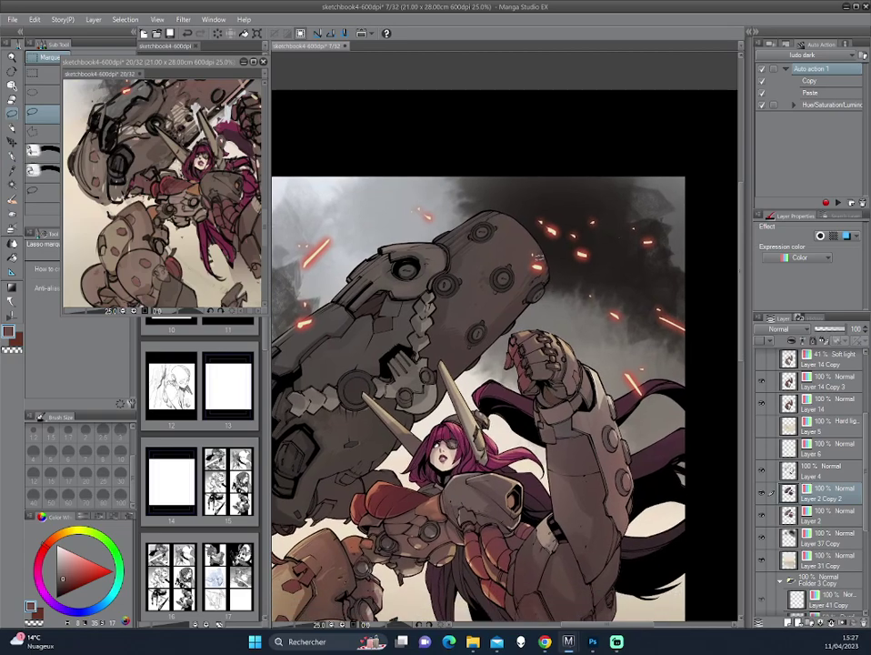
pyautogui.moveTo(582, 205); pyautogui.dragTo(511, 225)
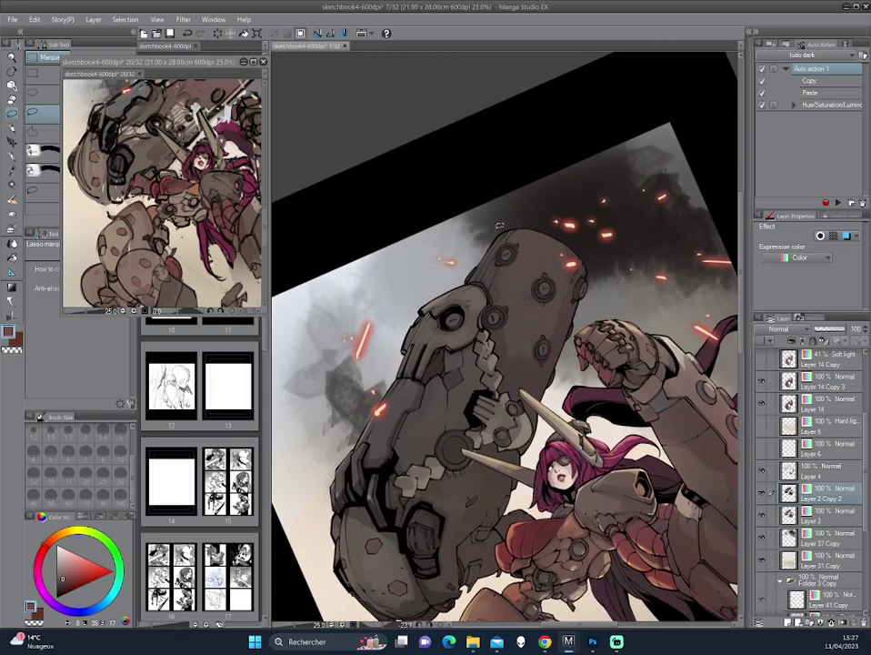
pyautogui.moveTo(511, 225)
pyautogui.mouseDown()
pyautogui.moveTo(473, 264)
pyautogui.moveTo(559, 199)
pyautogui.mouseUp()
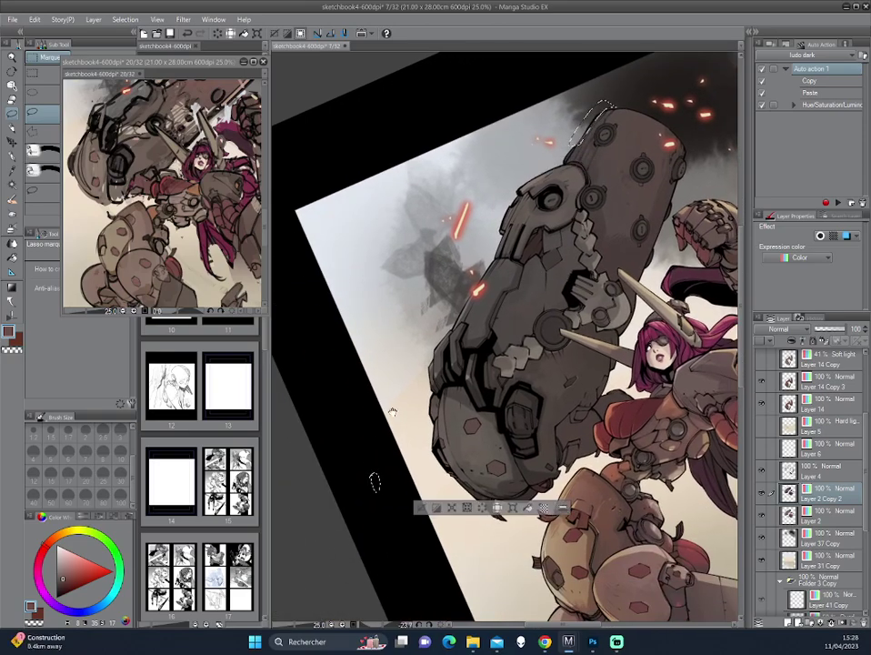
pyautogui.moveTo(348, 485); pyautogui.dragTo(364, 541)
pyautogui.hotkey('ctrl', '+')
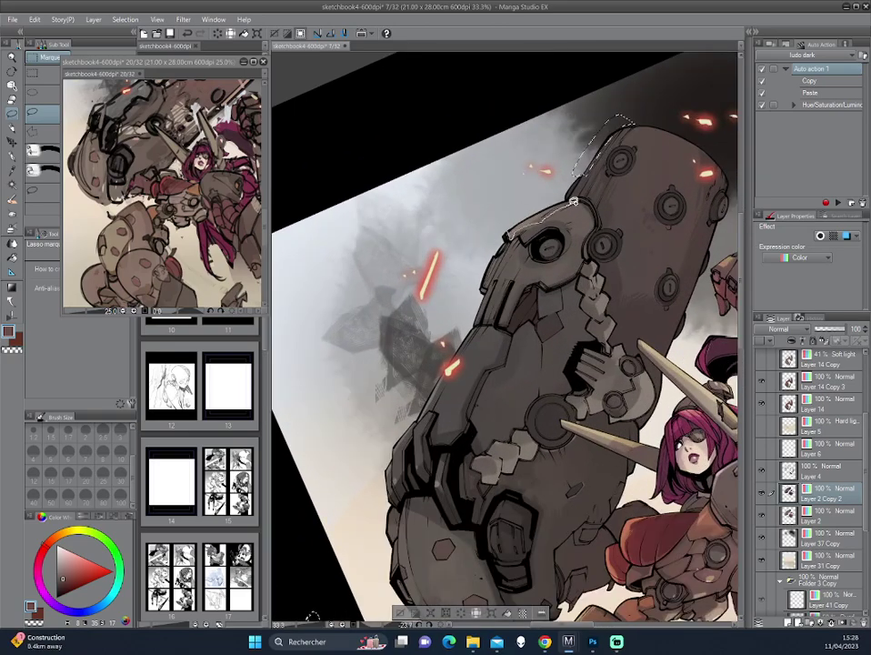
pyautogui.hscroll(1, 569, 219)
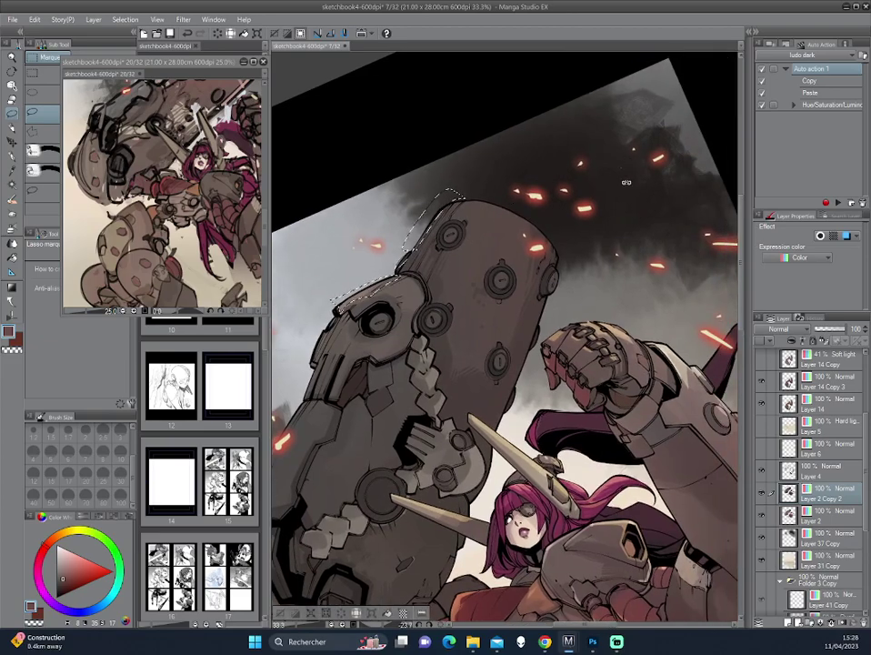
pyautogui.hscroll(1, 565, 251)
pyautogui.moveTo(566, 251)
pyautogui.mouseDown()
pyautogui.moveTo(569, 268)
pyautogui.moveTo(518, 275)
pyautogui.moveTo(551, 313)
pyautogui.moveTo(481, 424)
pyautogui.moveTo(521, 393)
pyautogui.moveTo(472, 326)
pyautogui.moveTo(484, 295)
pyautogui.moveTo(499, 345)
pyautogui.moveTo(500, 319)
pyautogui.mouseUp()
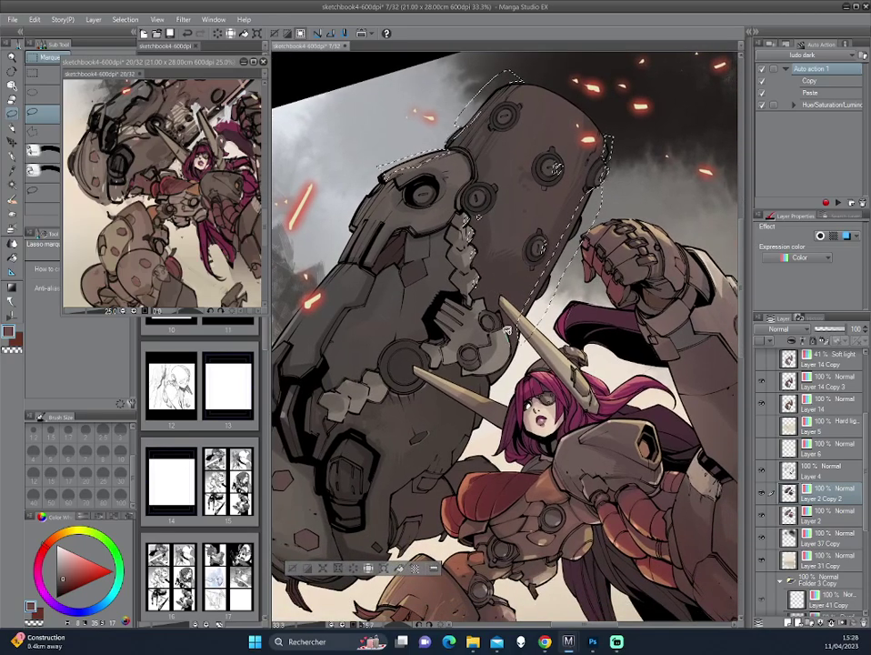
# Trace the lasso around the arm's lower end and close the selection
pyautogui.moveTo(500, 320)
pyautogui.mouseDown()
pyautogui.moveTo(502, 312)
pyautogui.moveTo(487, 362)
pyautogui.moveTo(535, 344)
pyautogui.moveTo(288, 531)
pyautogui.mouseUp()
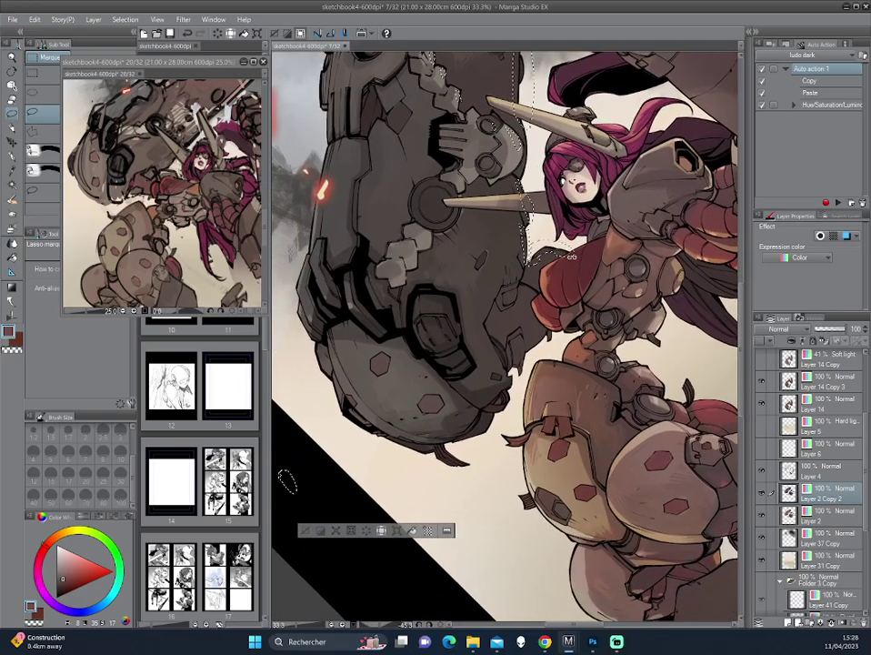
pyautogui.moveTo(287, 476); pyautogui.dragTo(314, 598)
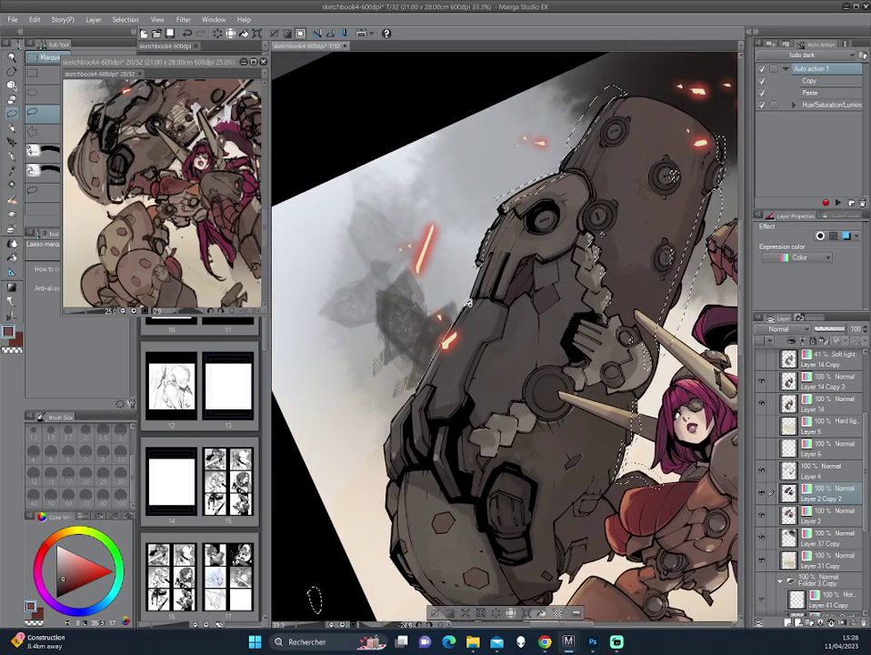
pyautogui.moveTo(440, 357)
pyautogui.mouseDown()
pyautogui.moveTo(455, 315)
pyautogui.moveTo(468, 311)
pyautogui.mouseUp()
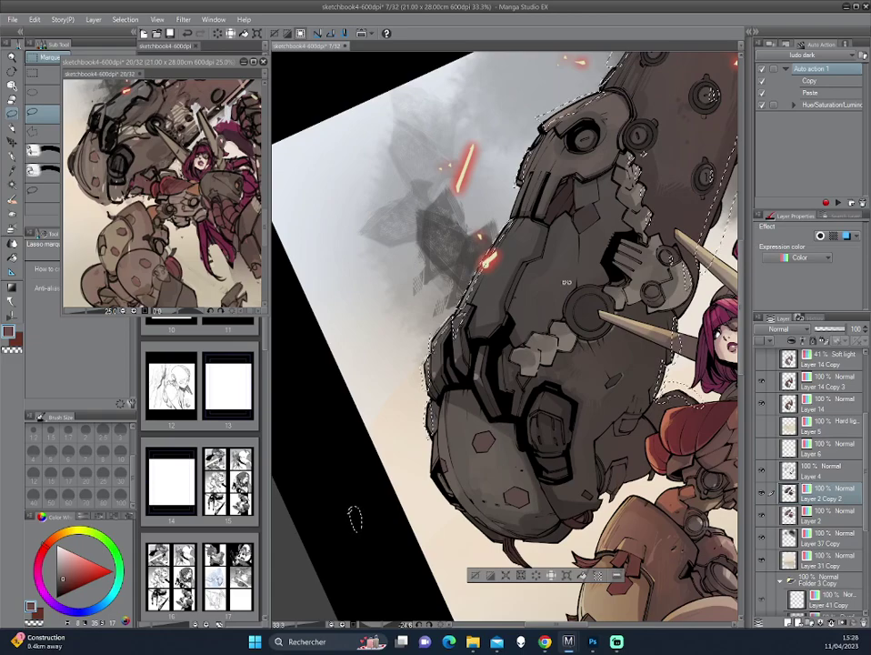
pyautogui.moveTo(469, 310); pyautogui.dragTo(558, 245)
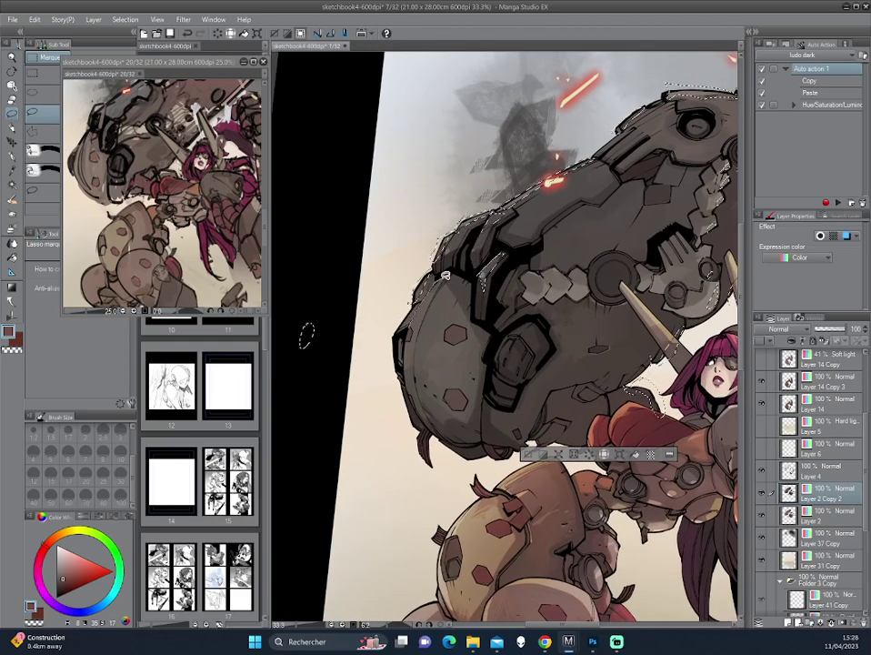
pyautogui.moveTo(445, 281)
pyautogui.mouseDown()
pyautogui.moveTo(467, 306)
pyautogui.moveTo(451, 420)
pyautogui.mouseUp()
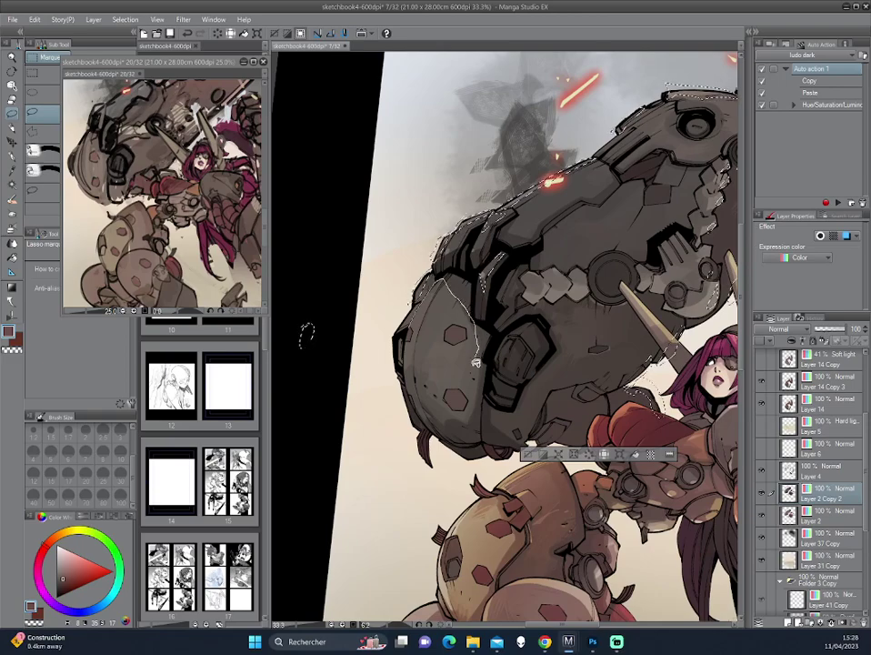
pyautogui.moveTo(451, 420)
pyautogui.mouseDown()
pyautogui.moveTo(447, 274)
pyautogui.moveTo(466, 272)
pyautogui.mouseUp()
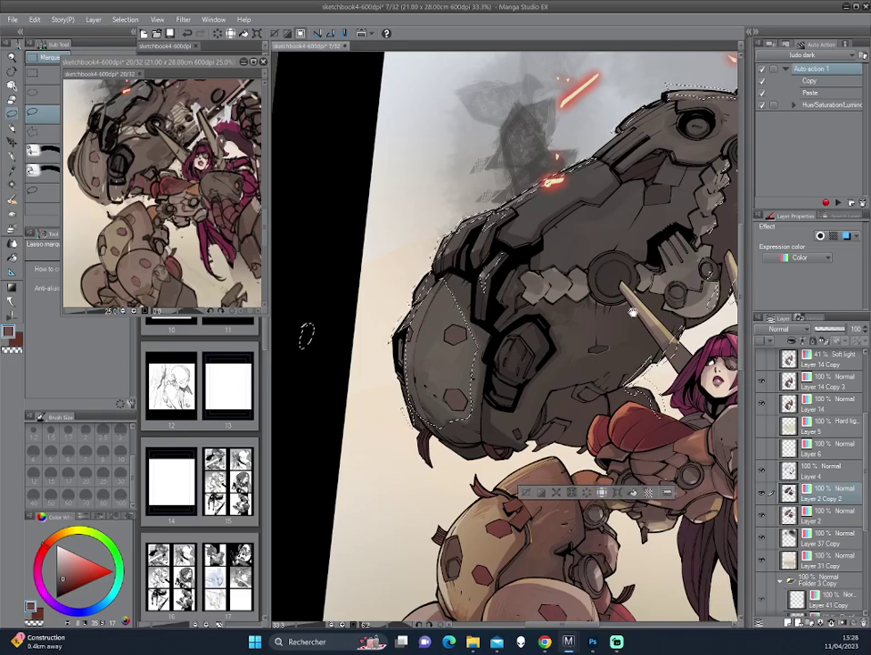
pyautogui.moveTo(307, 334); pyautogui.dragTo(489, 261)
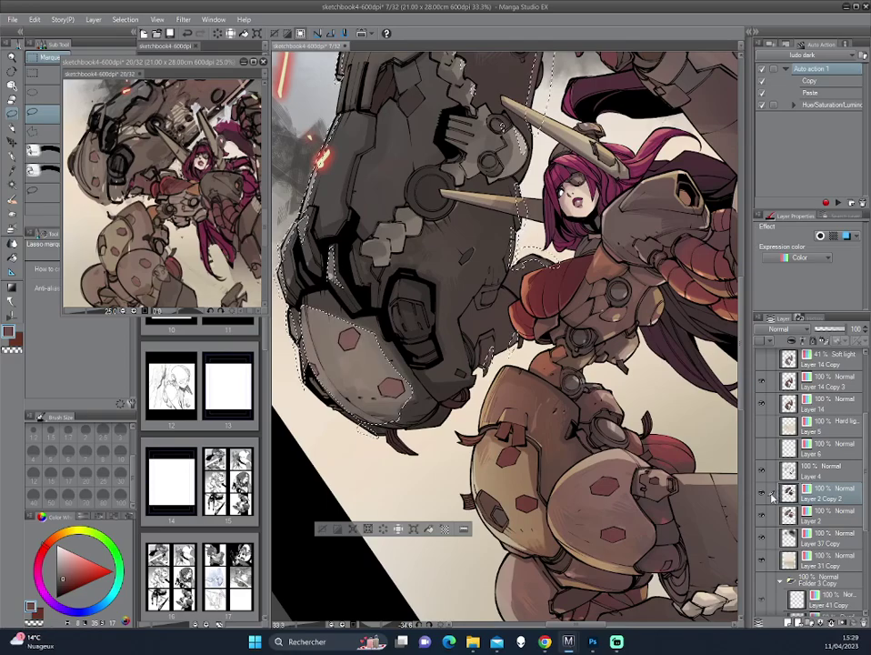
# Clear the arm selection, fit the page in view, and make Layer 2 Copy 2 the working layer
pyautogui.hotkey('ctrl', 'd')
pyautogui.moveTo(553, 280); pyautogui.dragTo(582, 272)
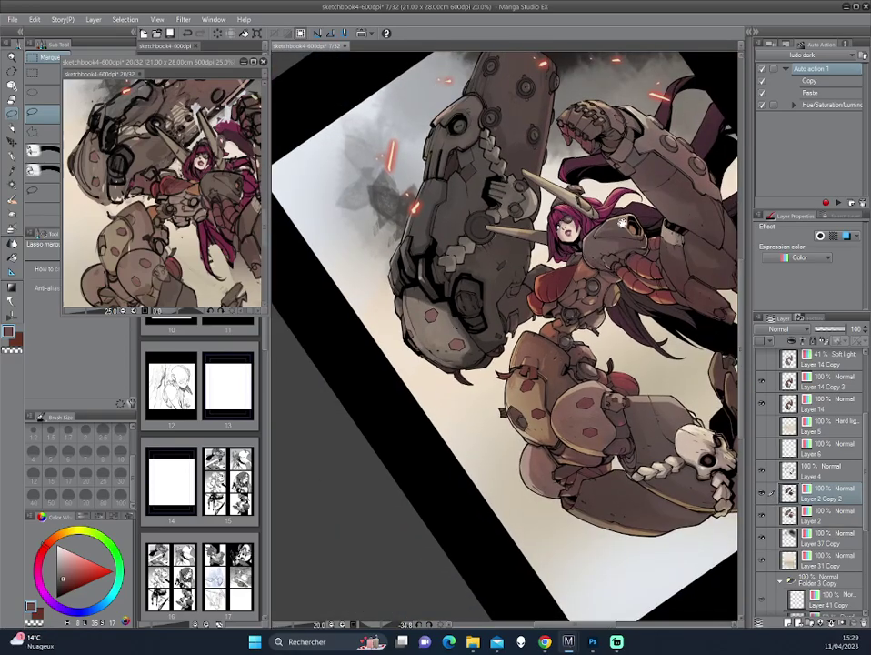
pyautogui.hotkey('ctrl', '0')
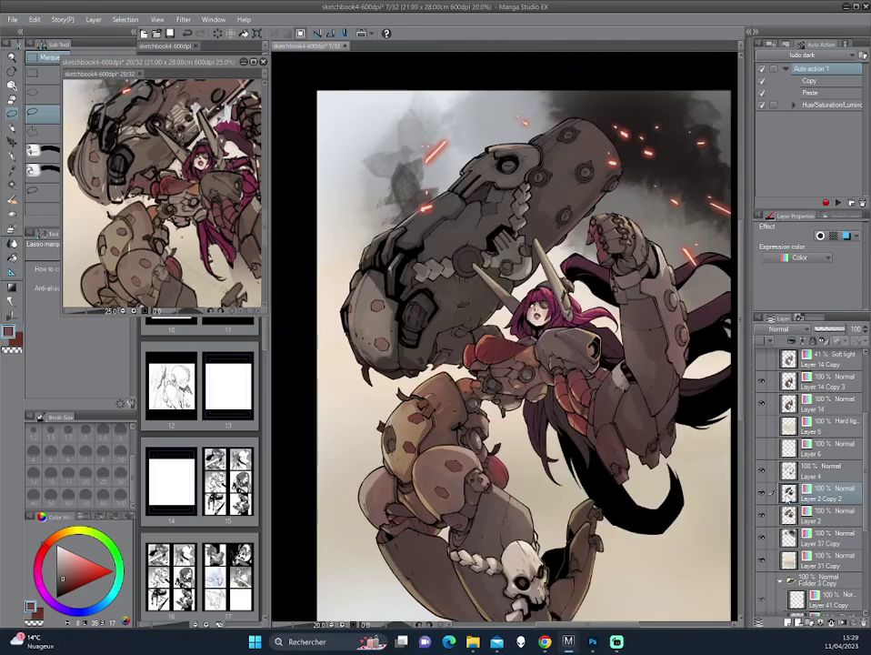
pyautogui.keyDown('ctrl'); pyautogui.click(788, 492); pyautogui.keyUp('ctrl')
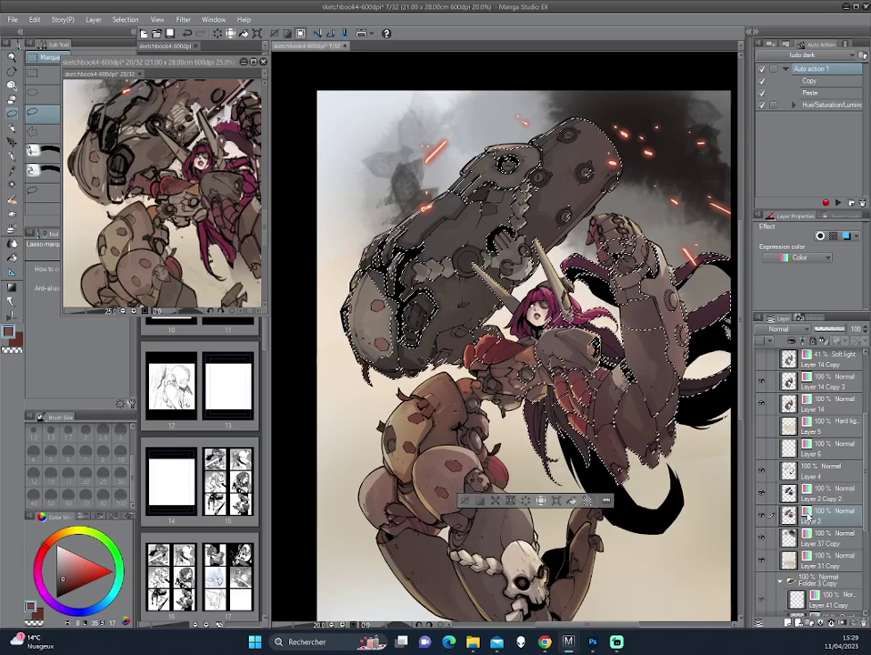
pyautogui.hotkey('ctrl', 'd')
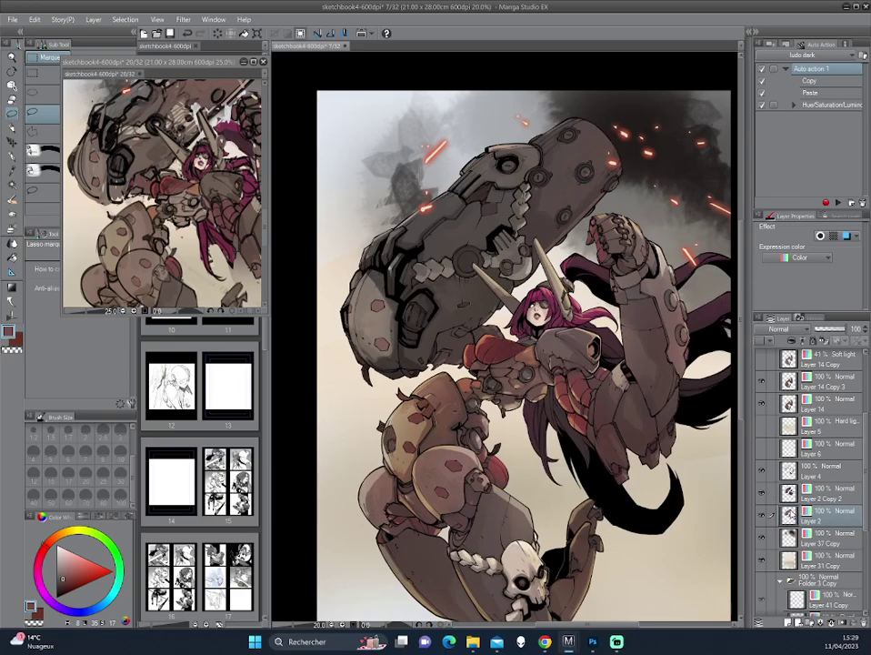
pyautogui.click(789, 492)
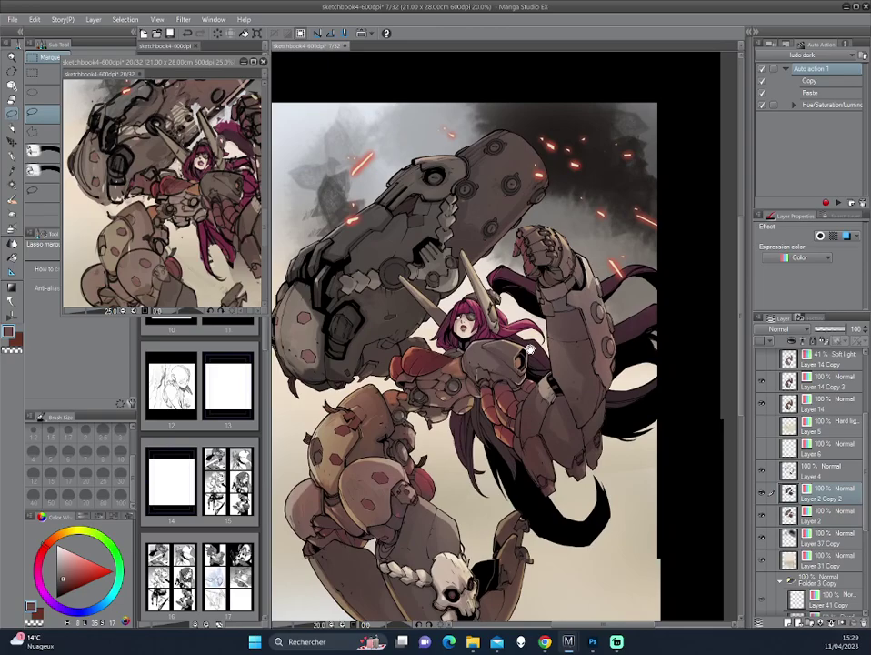
# Rotate and zoom the view, then lasso the lower and left hair strands beneath the mech's arm
pyautogui.moveTo(724, 444); pyautogui.dragTo(557, 393)
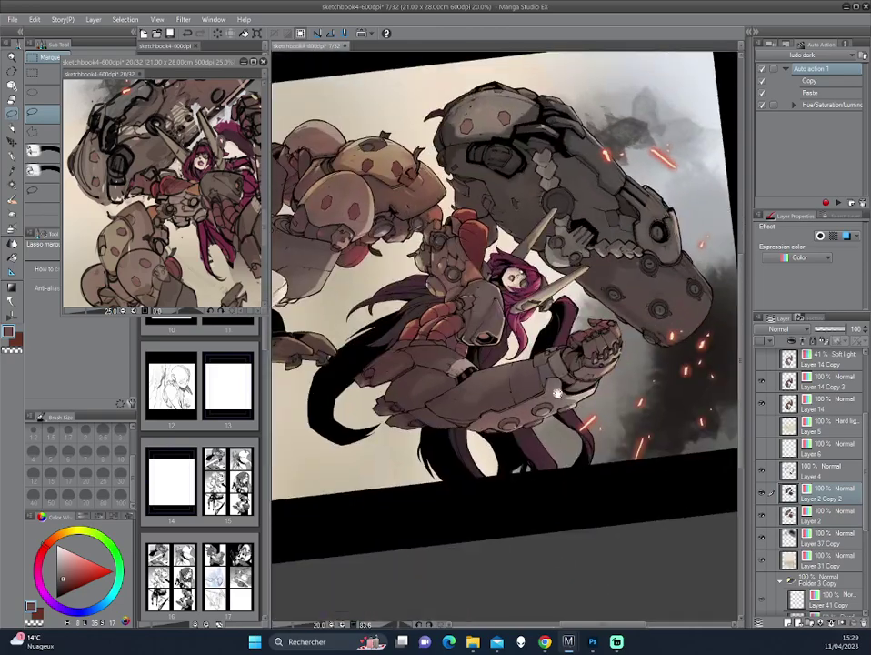
pyautogui.scroll(1, 542, 378)
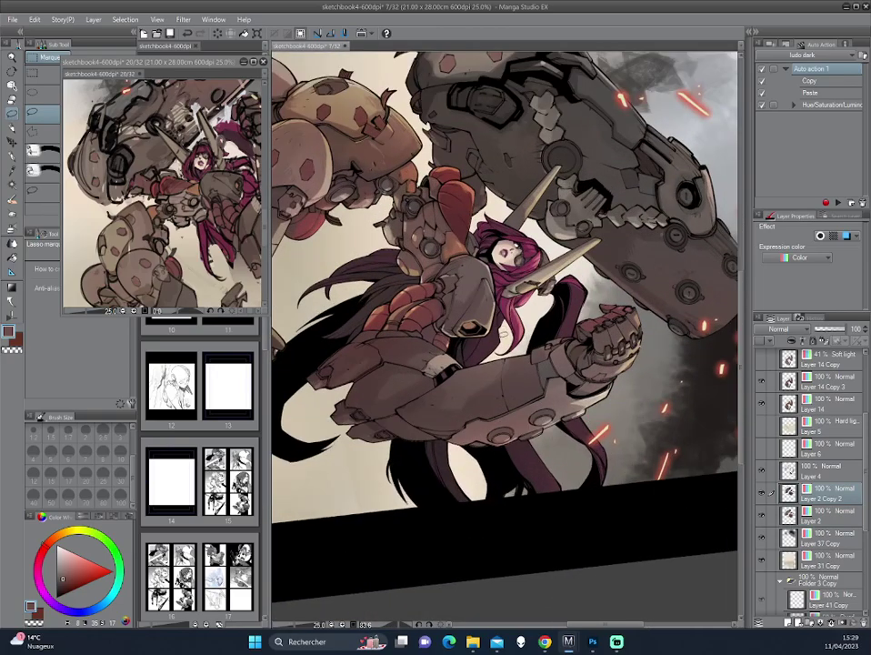
pyautogui.scroll(2, 474, 365)
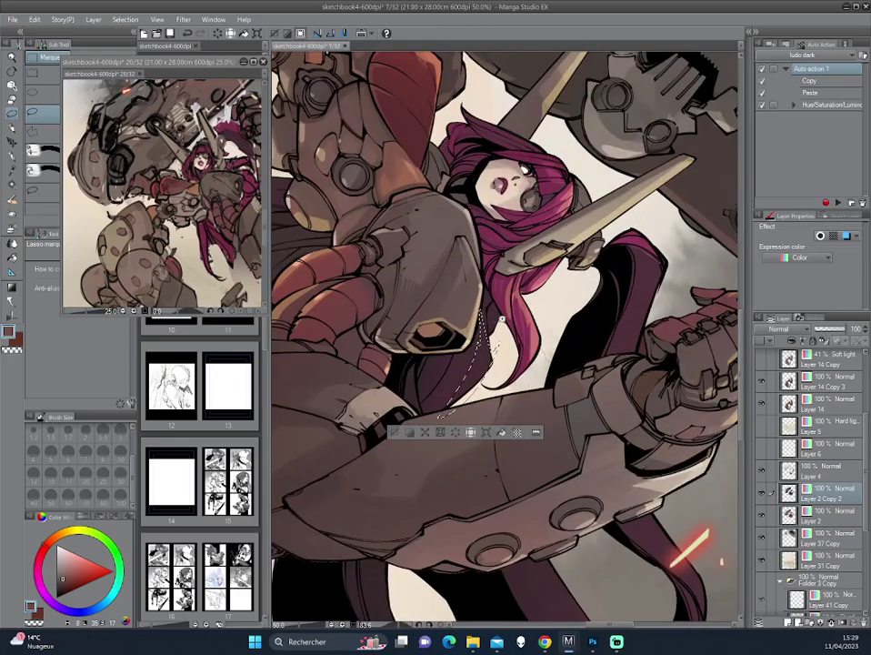
pyautogui.moveTo(476, 359)
pyautogui.mouseDown()
pyautogui.moveTo(451, 404)
pyautogui.moveTo(422, 400)
pyautogui.mouseUp()
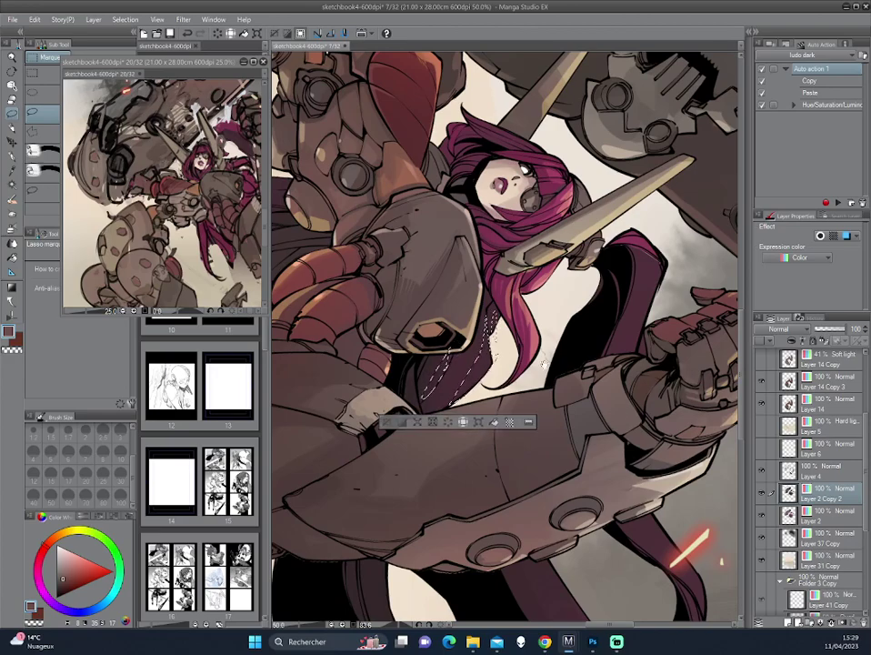
pyautogui.moveTo(544, 365); pyautogui.dragTo(569, 223)
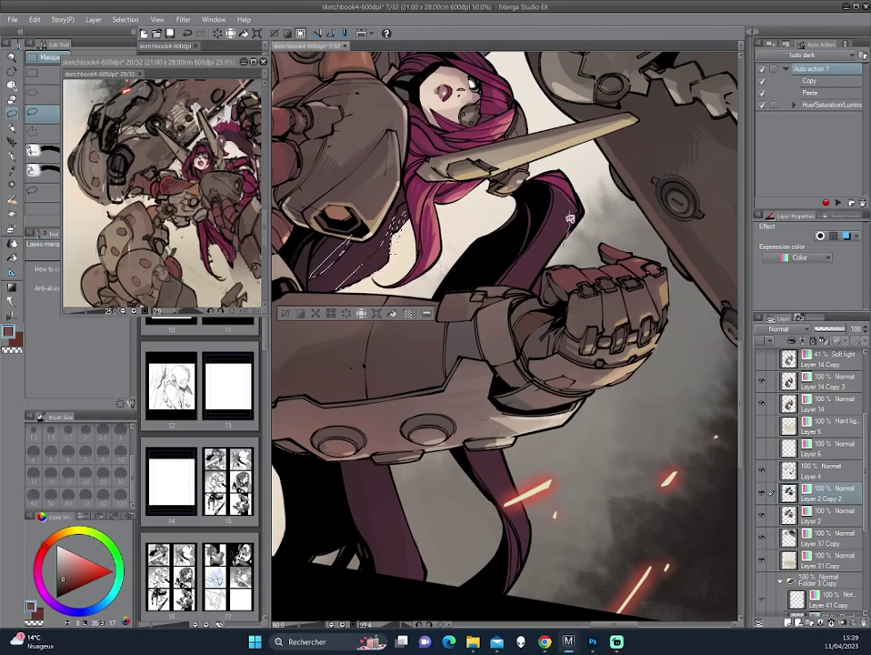
pyautogui.moveTo(471, 317); pyautogui.dragTo(557, 269)
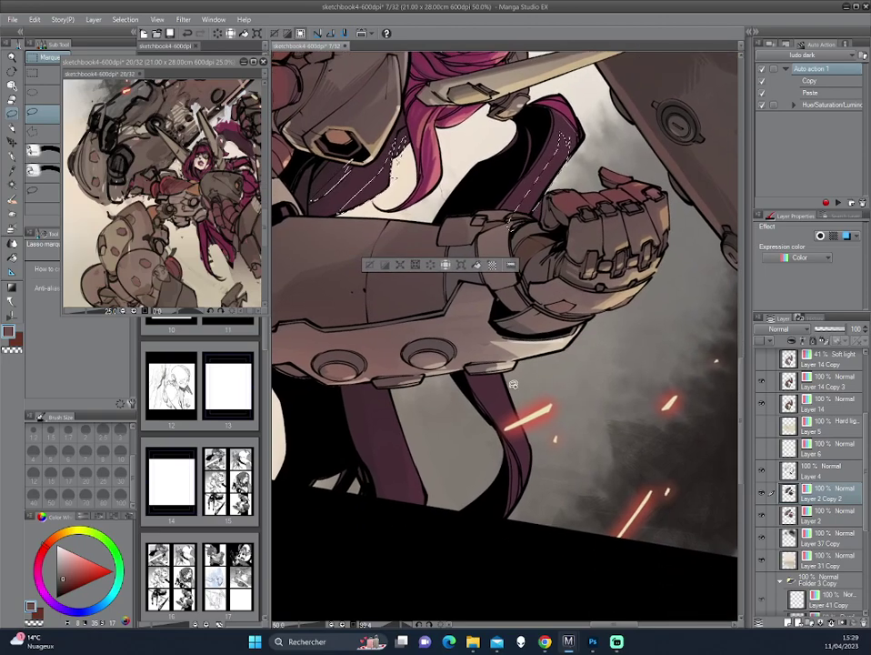
pyautogui.moveTo(480, 349); pyautogui.dragTo(499, 401)
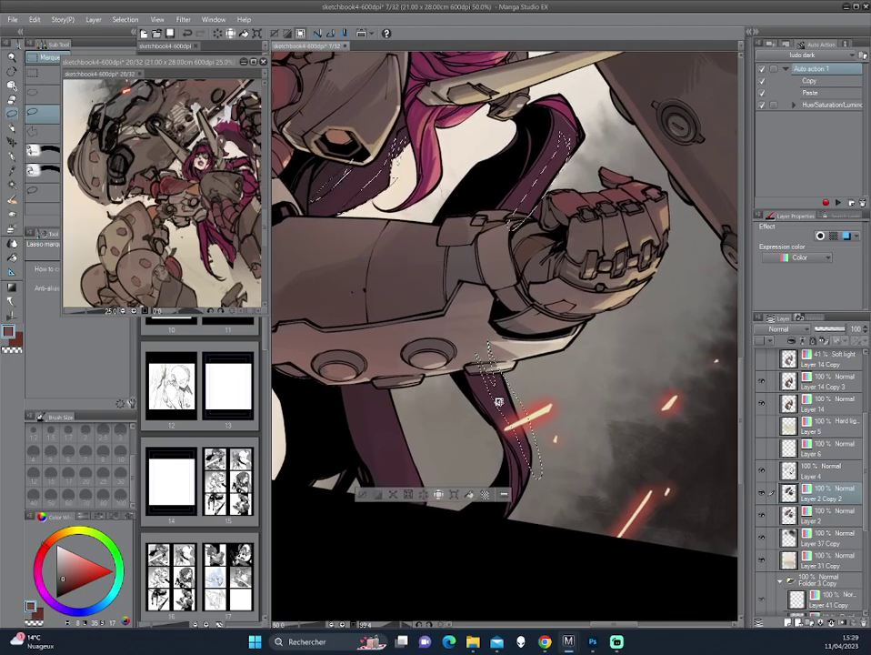
pyautogui.moveTo(376, 359)
pyautogui.mouseDown()
pyautogui.moveTo(407, 398)
pyautogui.moveTo(520, 386)
pyautogui.moveTo(547, 300)
pyautogui.mouseUp()
pyautogui.scroll(-1, 547, 300)
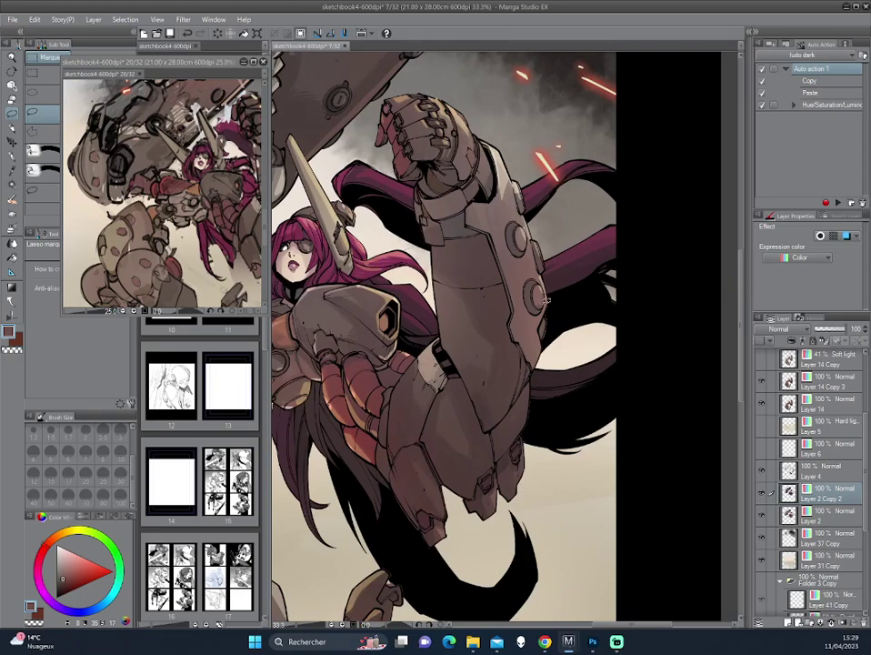